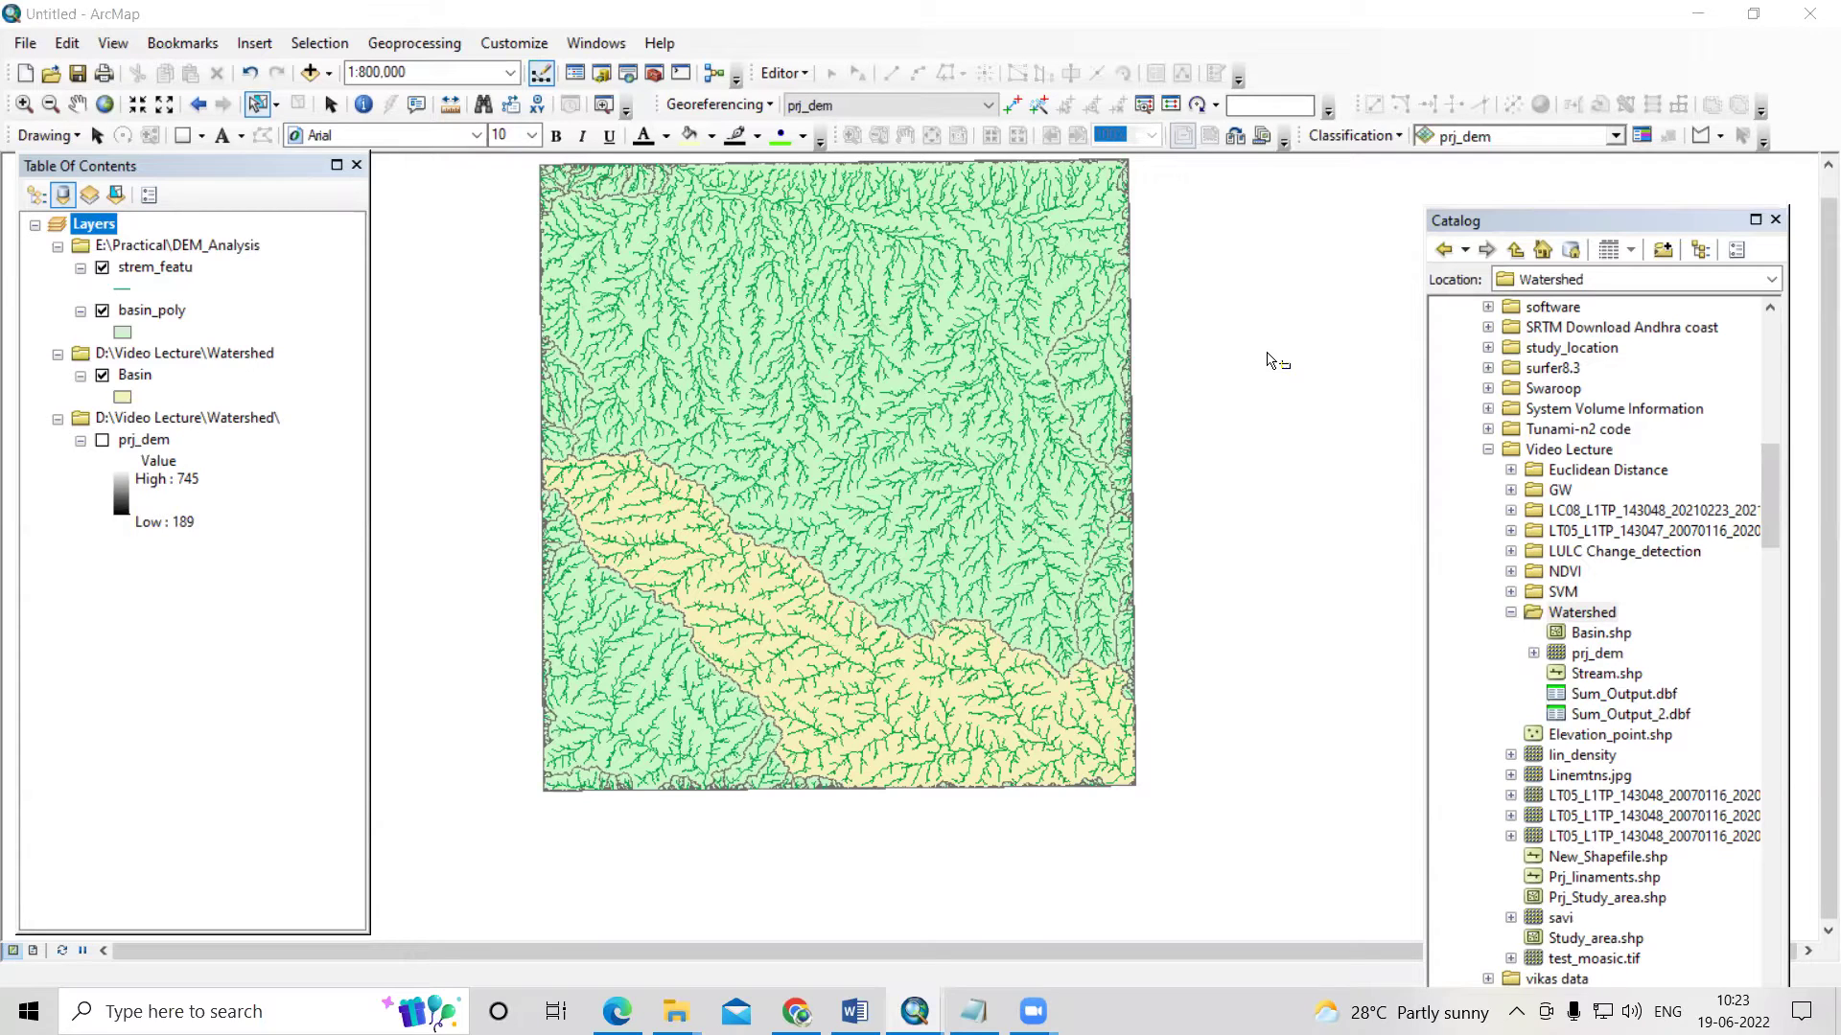
{"action": "left_click", "coordinate": [973, 1011]}
{"action": "left_click", "coordinate": [1641, 215]}
{"action": "scroll", "coordinate": [676, 643], "scroll_direction": "up", "scroll_amount": 1}
{"action": "scroll", "coordinate": [661, 599], "scroll_direction": "up", "scroll_amount": 1}
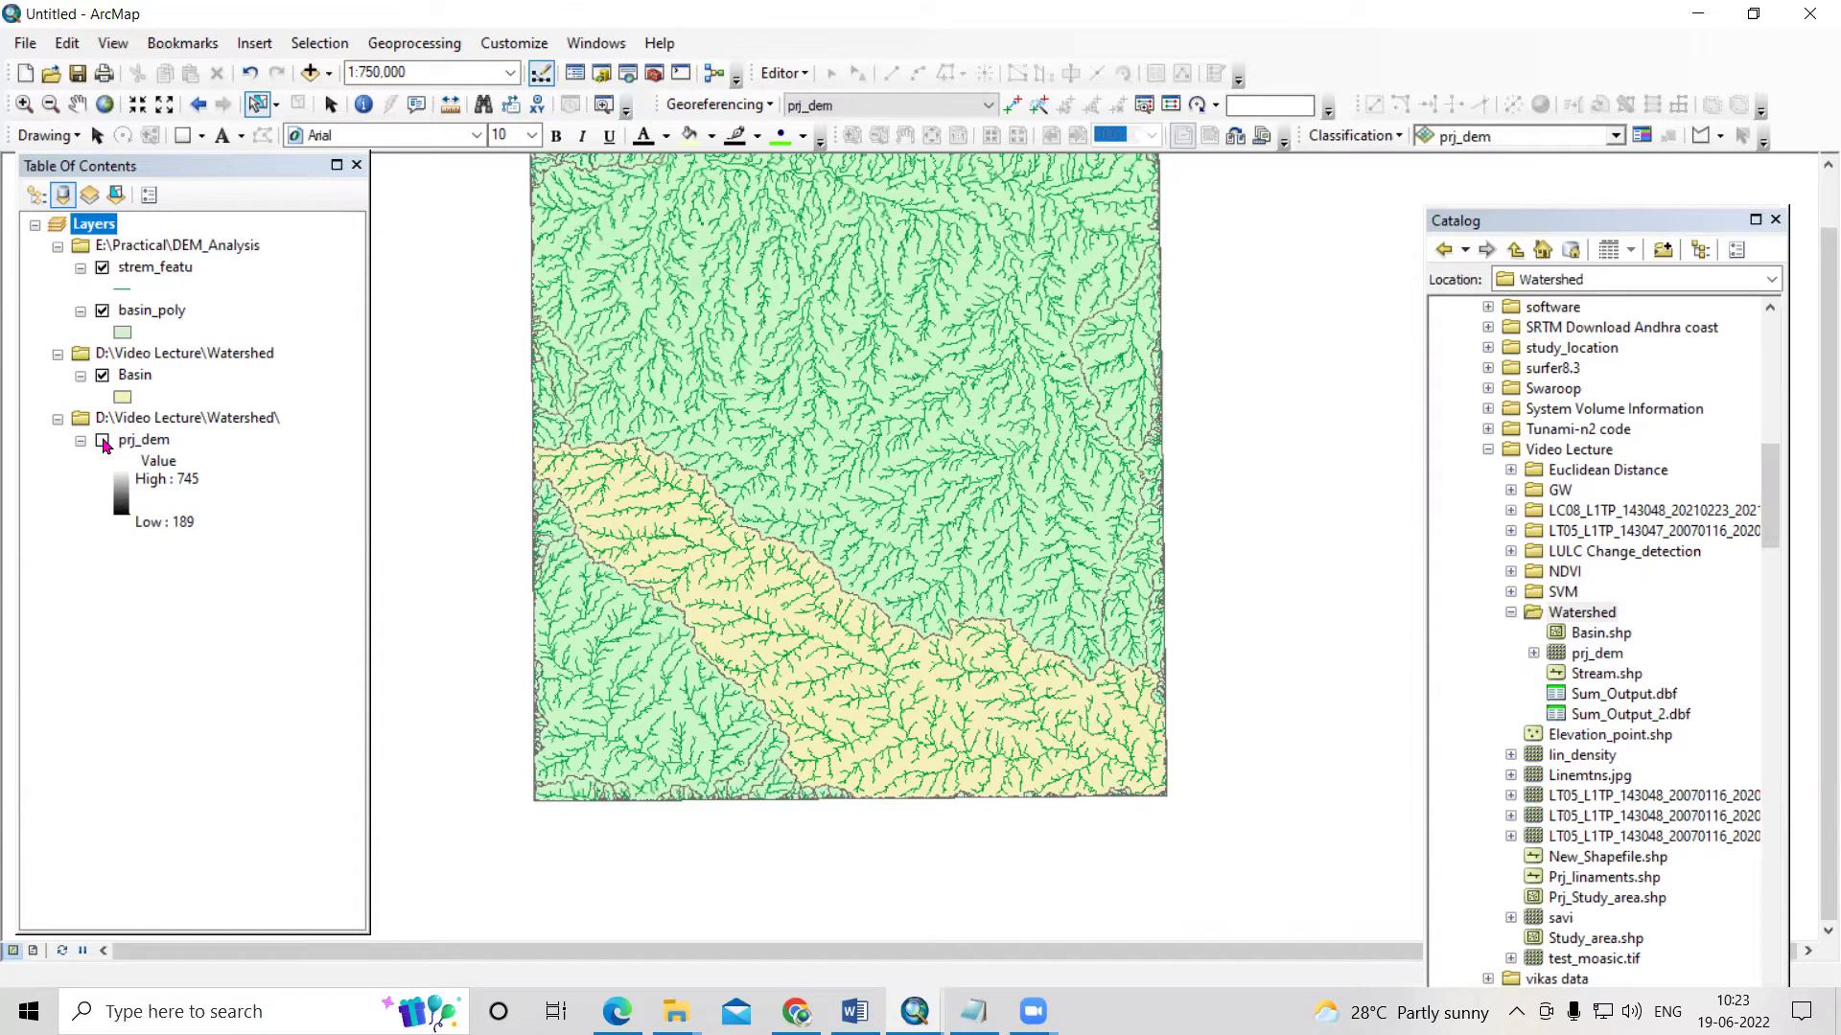
- Switch to Chrome to look through the YouTube channel's uploaded GIS videos, and return to the watershed map in ArcMap
{"action": "mouse_move", "coordinate": [797, 1007]}
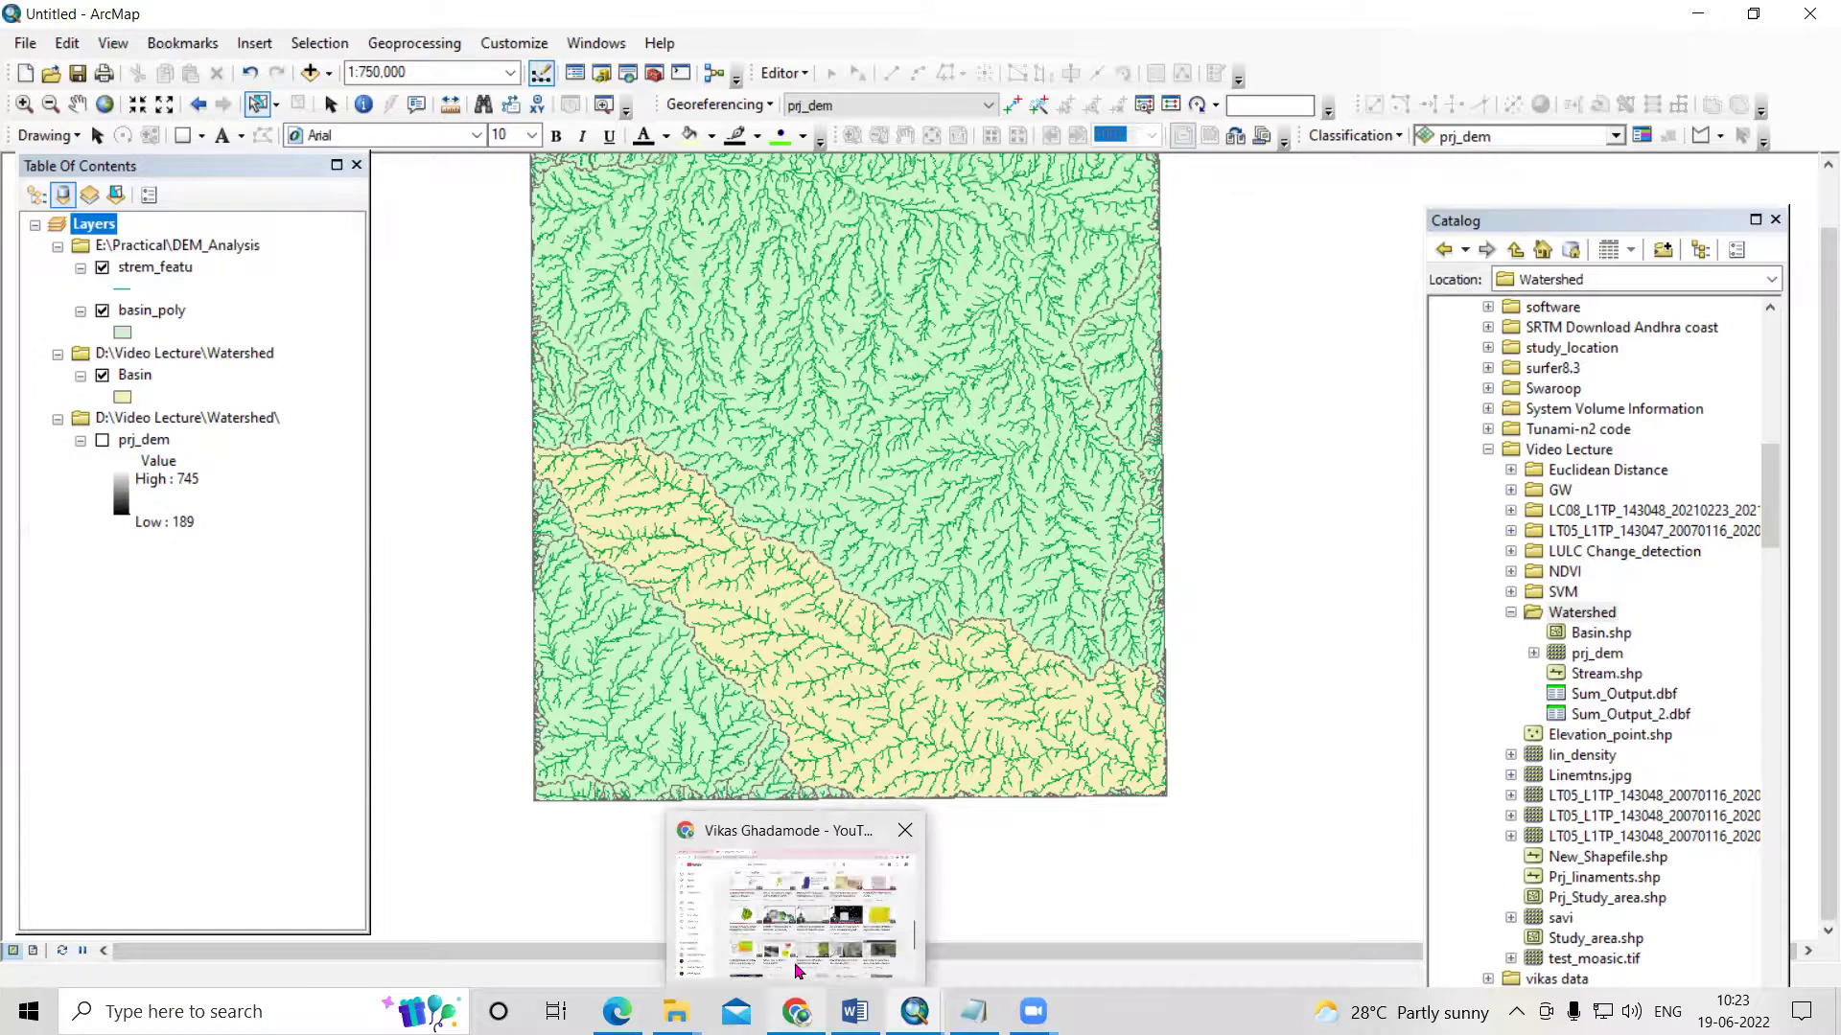
{"action": "left_click", "coordinate": [797, 971]}
{"action": "scroll", "coordinate": [778, 592], "scroll_direction": "up", "scroll_amount": 15}
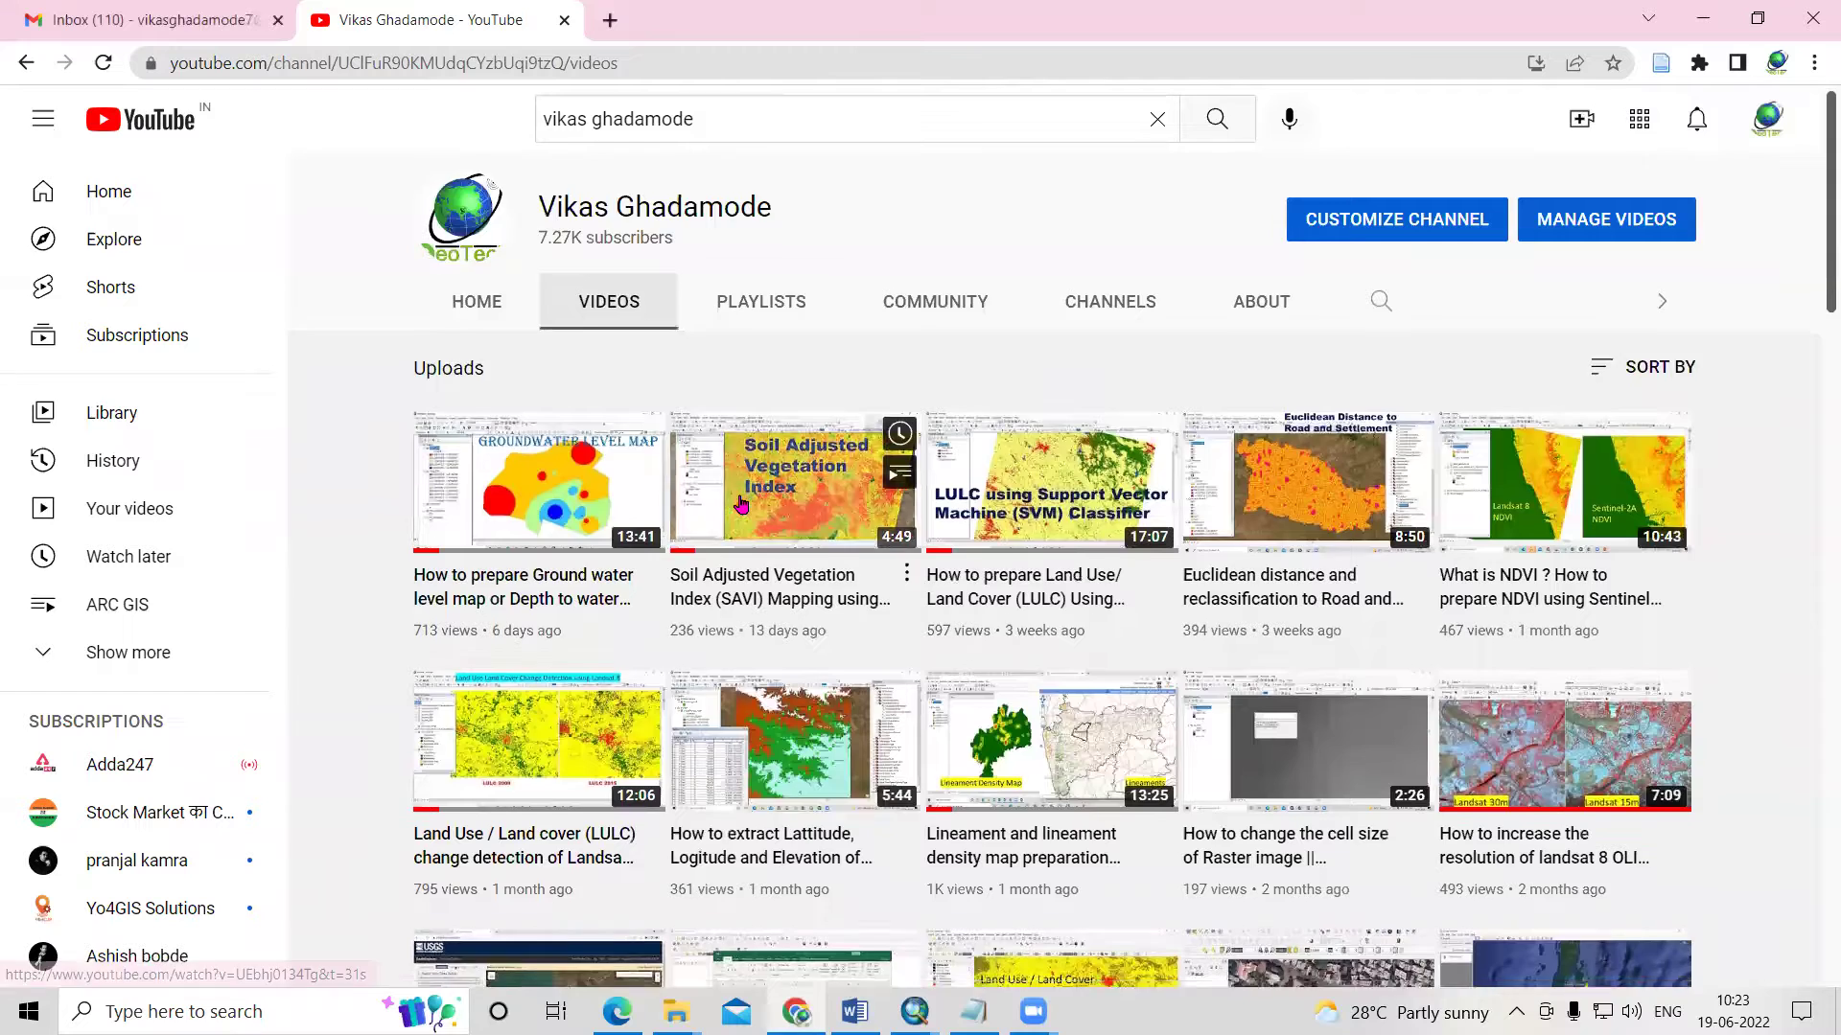
{"action": "scroll", "coordinate": [741, 505], "scroll_direction": "down", "scroll_amount": 9}
{"action": "scroll", "coordinate": [822, 601], "scroll_direction": "down", "scroll_amount": 9}
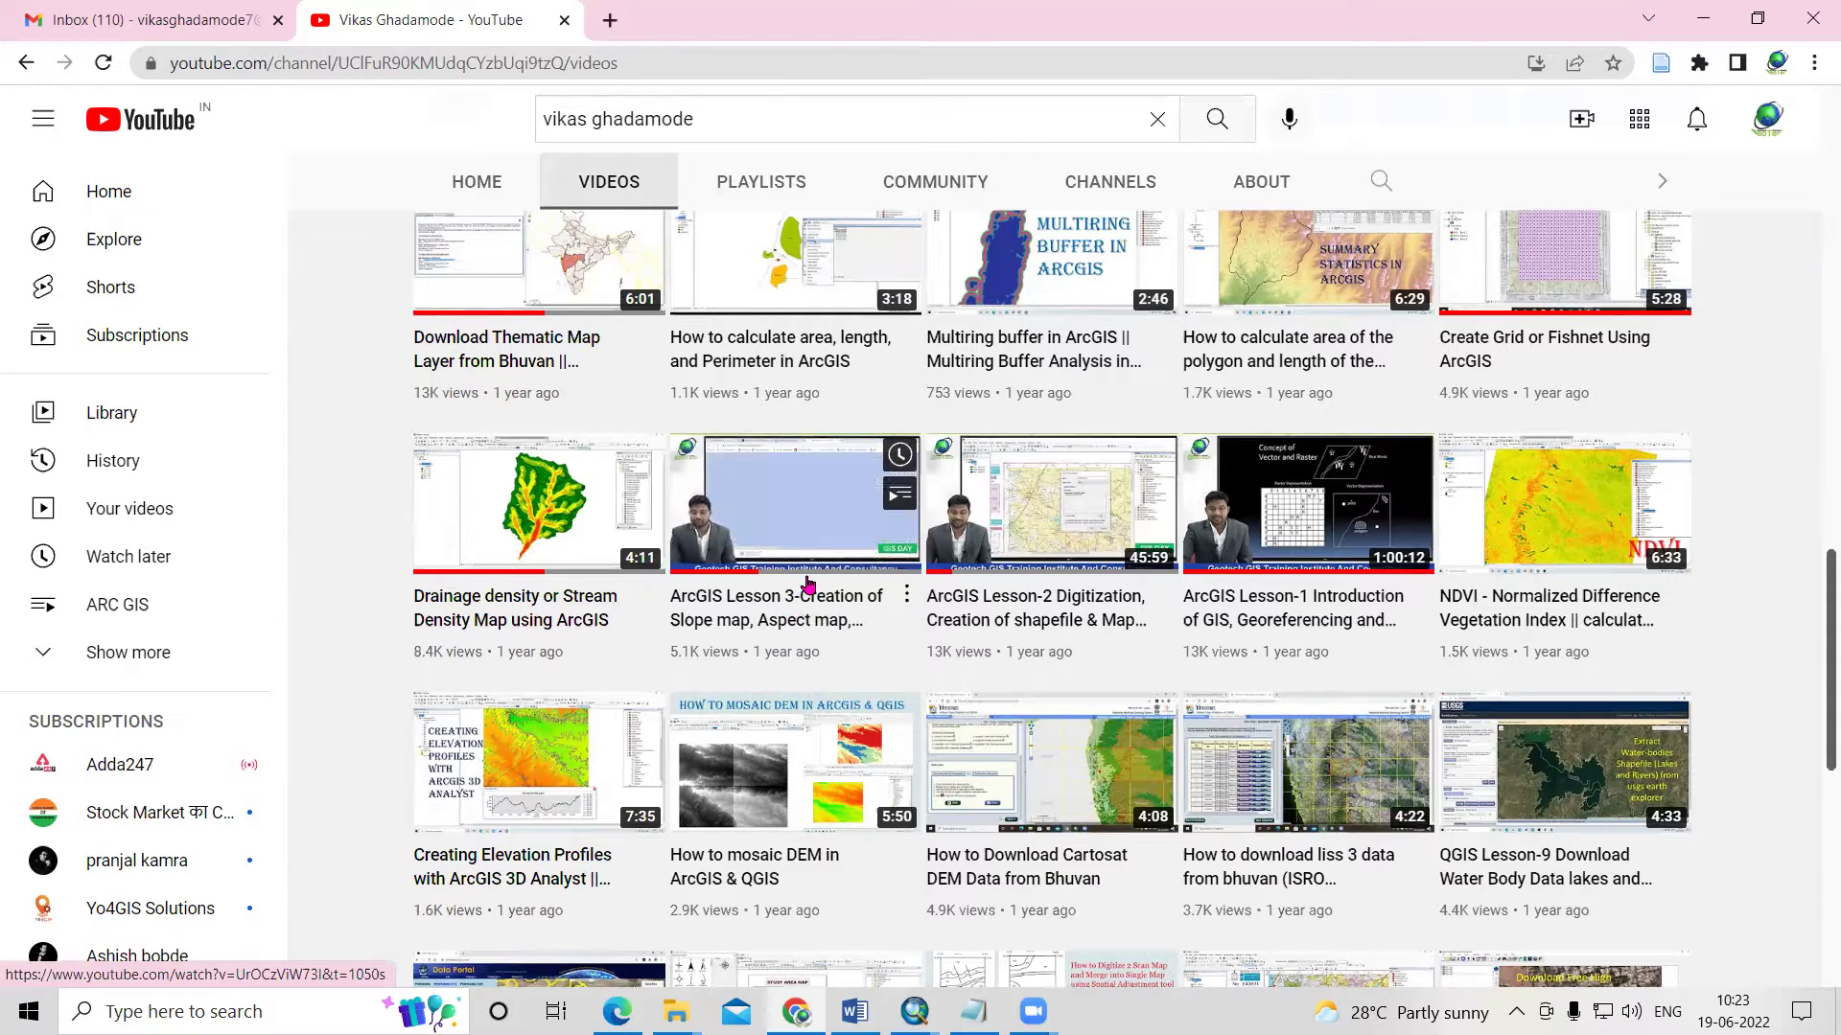
{"action": "mouse_move", "coordinate": [914, 1012]}
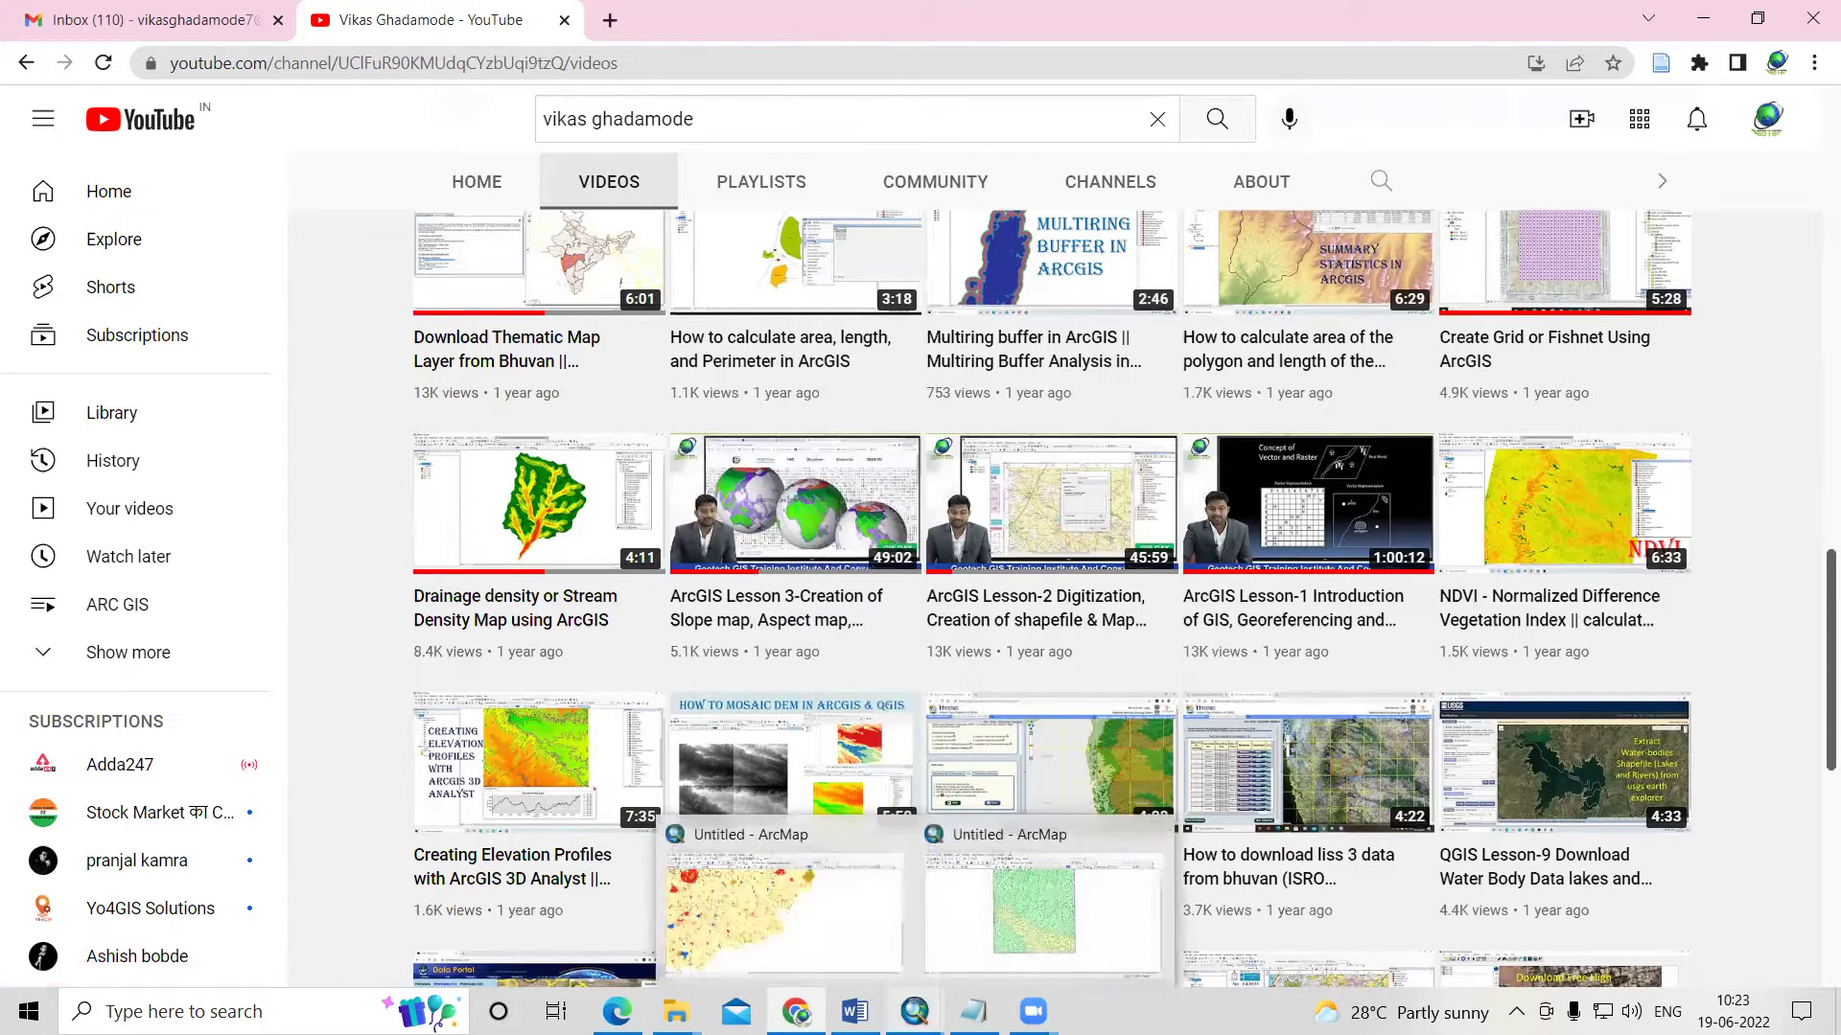
{"action": "left_click", "coordinate": [1007, 921]}
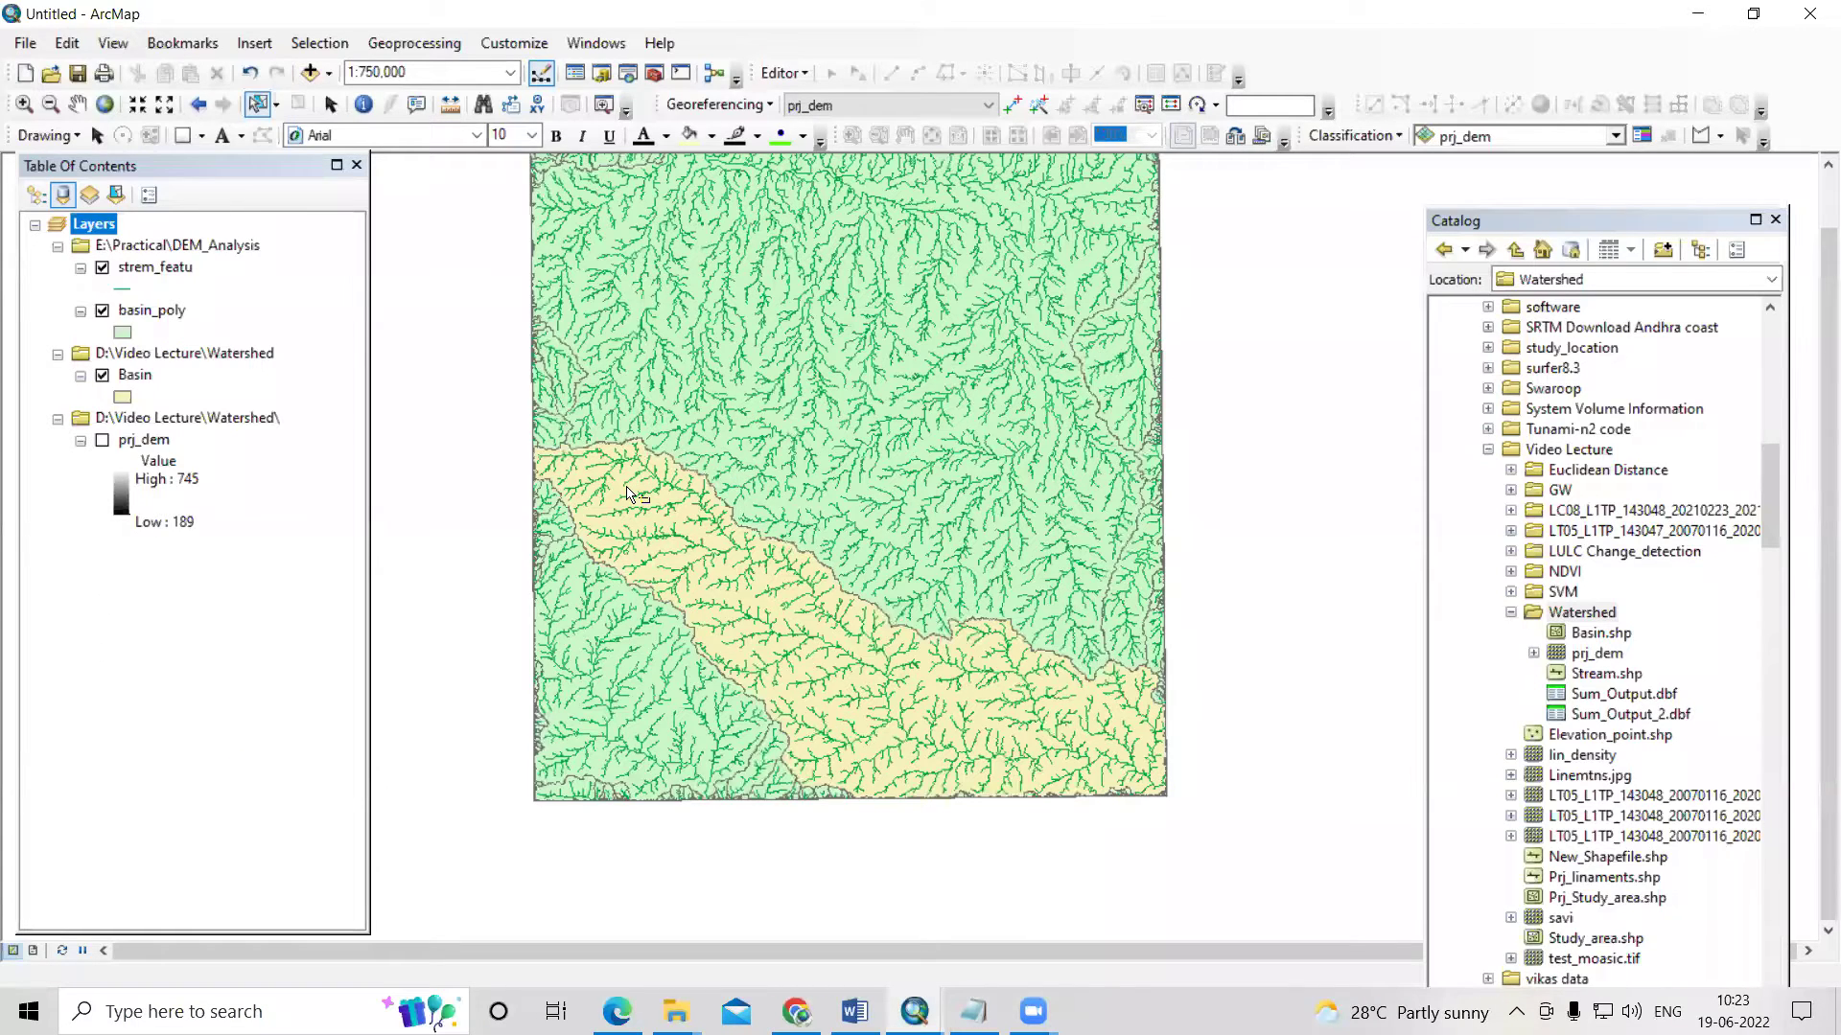
- Examine the drainage network and basin polygons by hiding and reshowing the strem_featu and basin_poly layers in turn
{"action": "scroll", "coordinate": [628, 494], "scroll_direction": "up", "scroll_amount": 1}
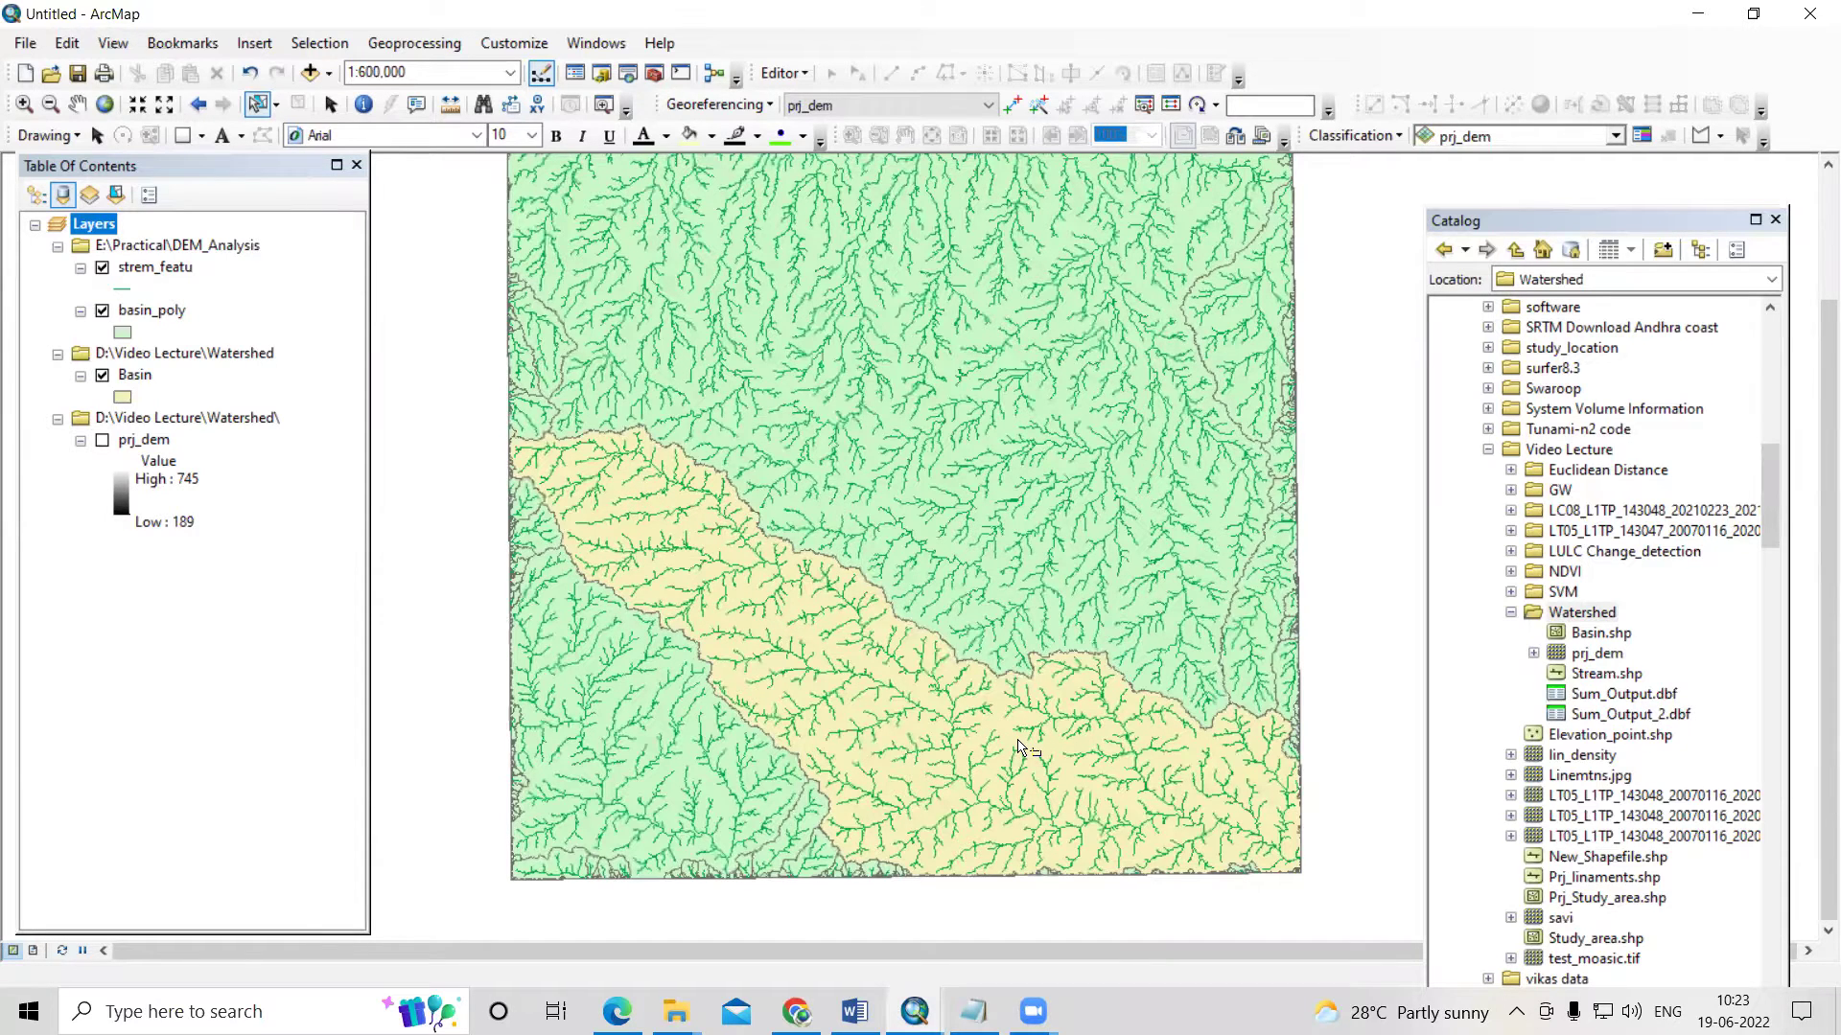
{"action": "left_click", "coordinate": [102, 269]}
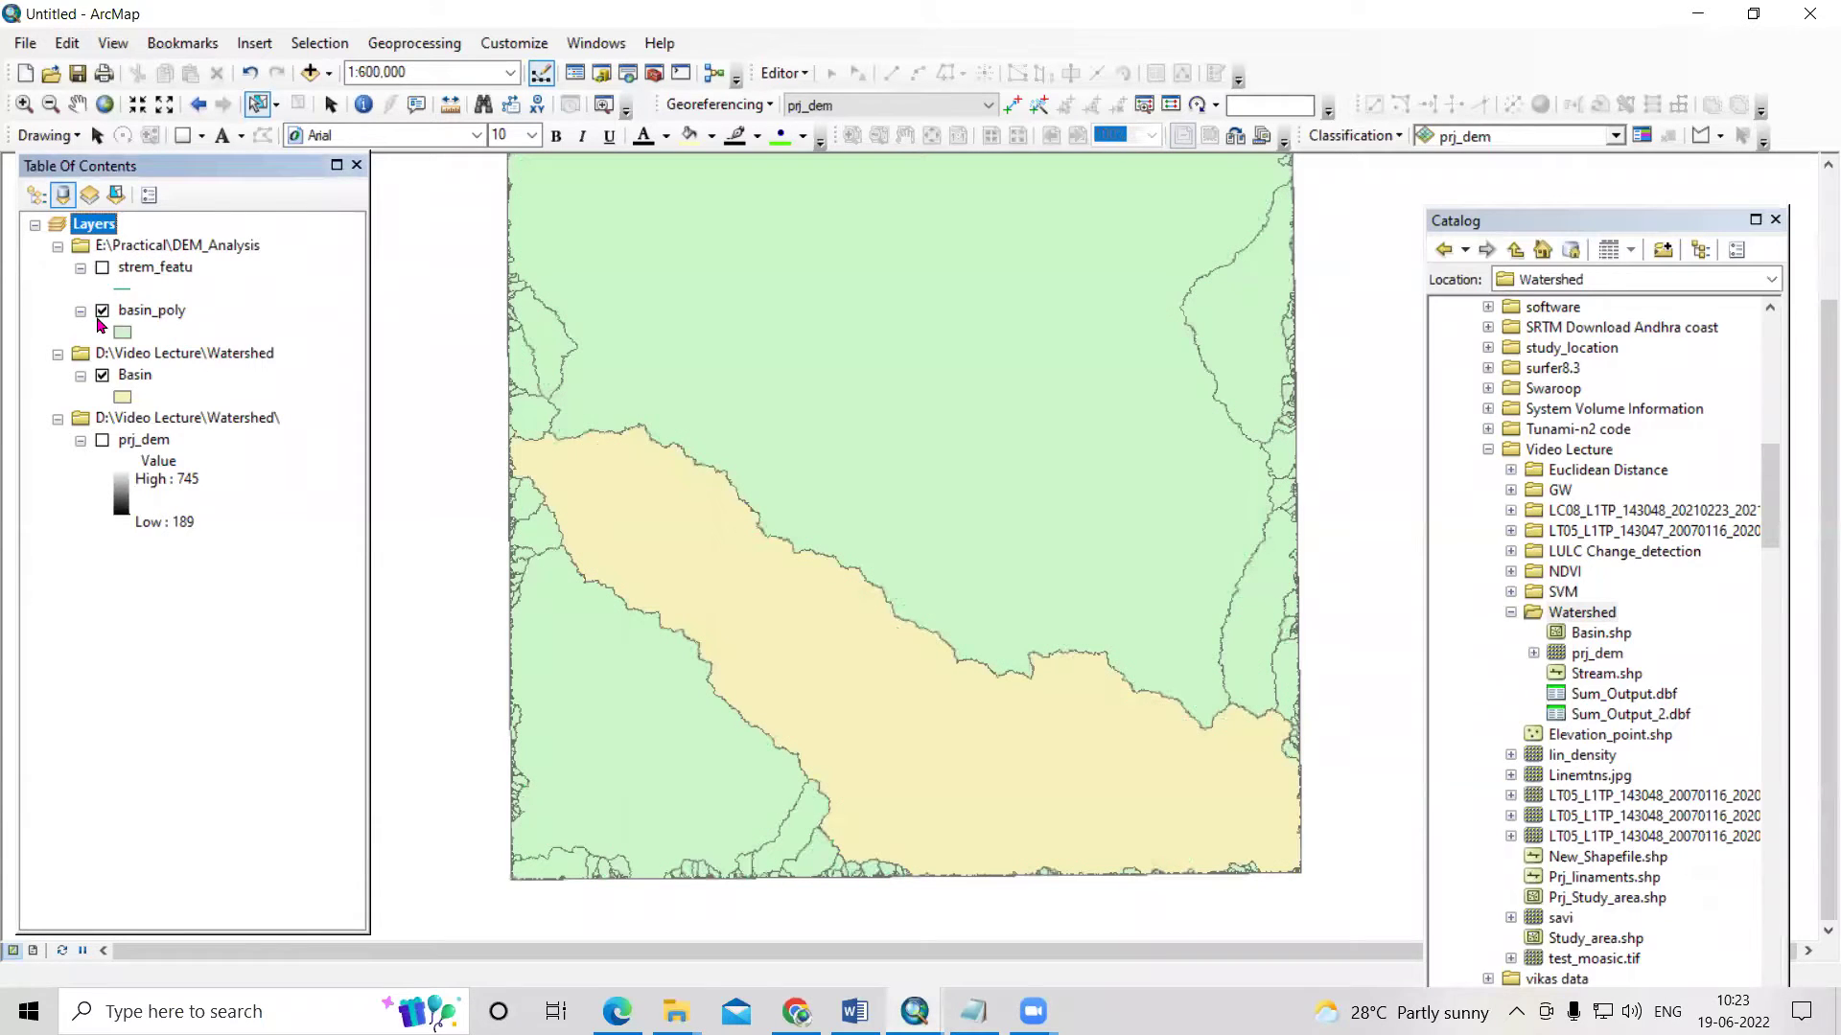
{"action": "left_click", "coordinate": [102, 269]}
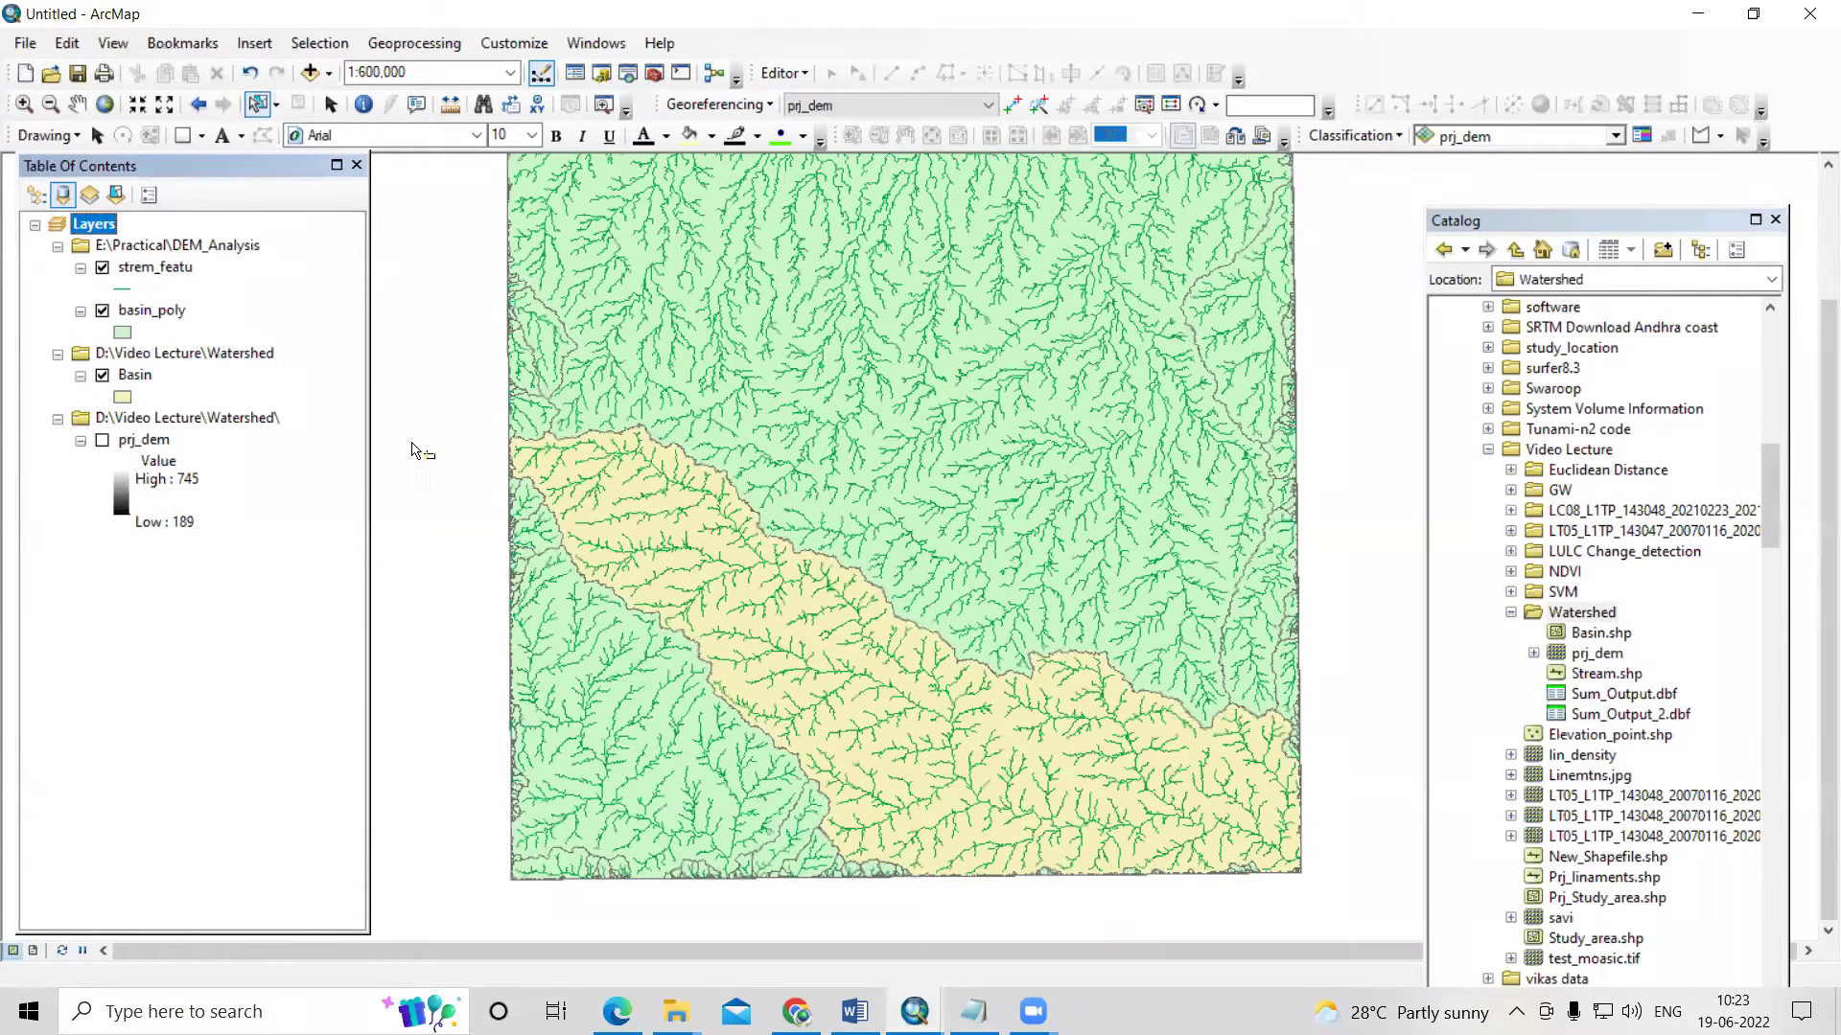
{"action": "left_click", "coordinate": [102, 311]}
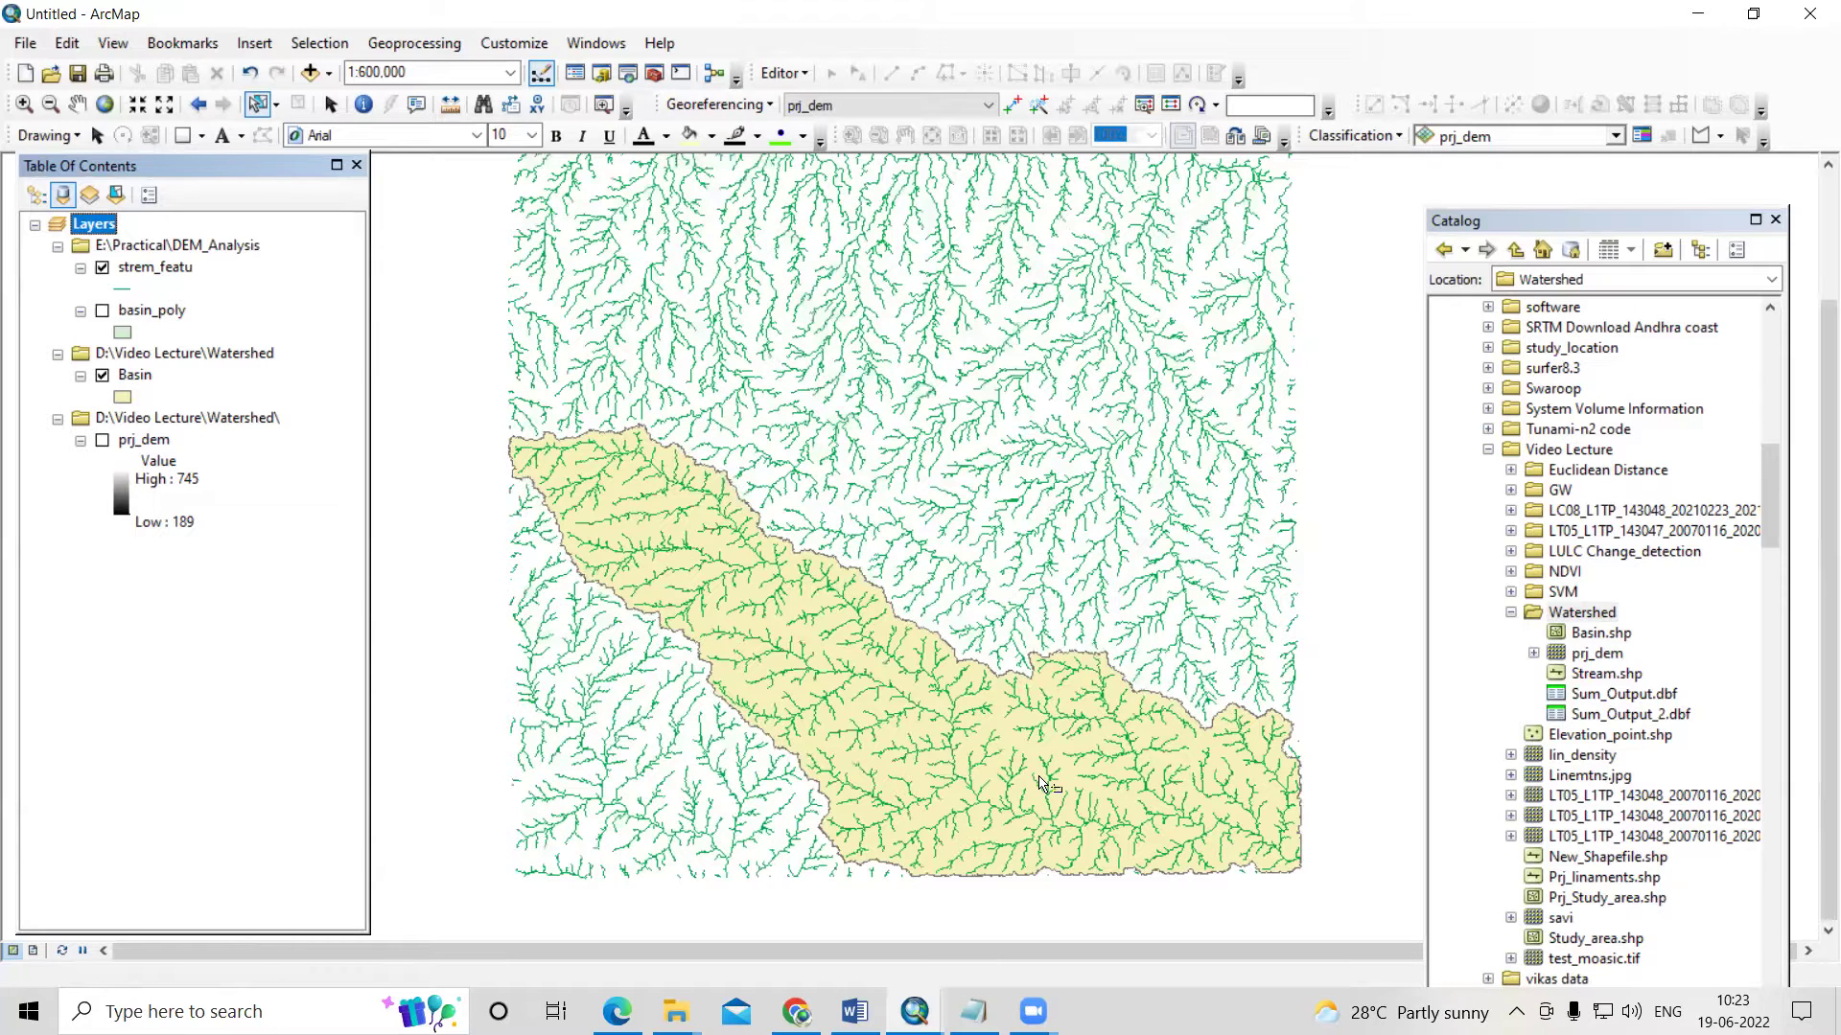
{"action": "left_click", "coordinate": [102, 312]}
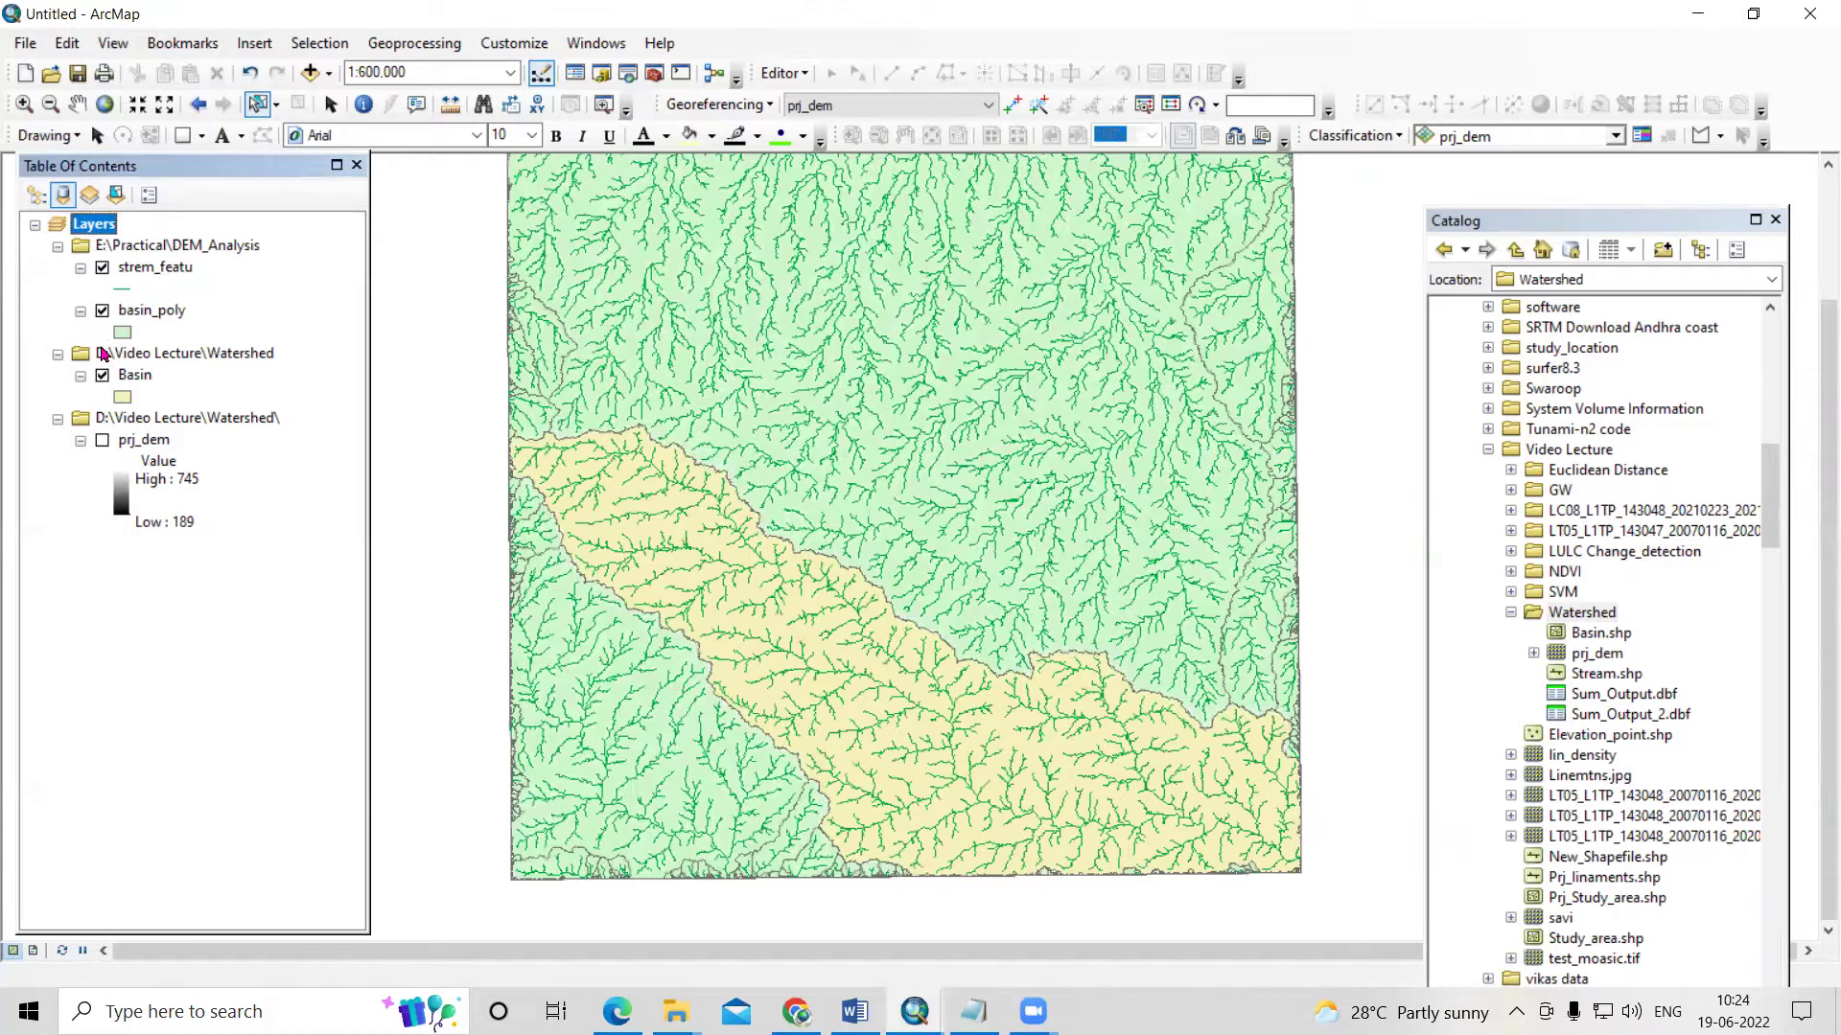
- Hide the Basin and strem_featu layers and select the long diagonal basin polygon in basin_poly
{"action": "left_click", "coordinate": [102, 374]}
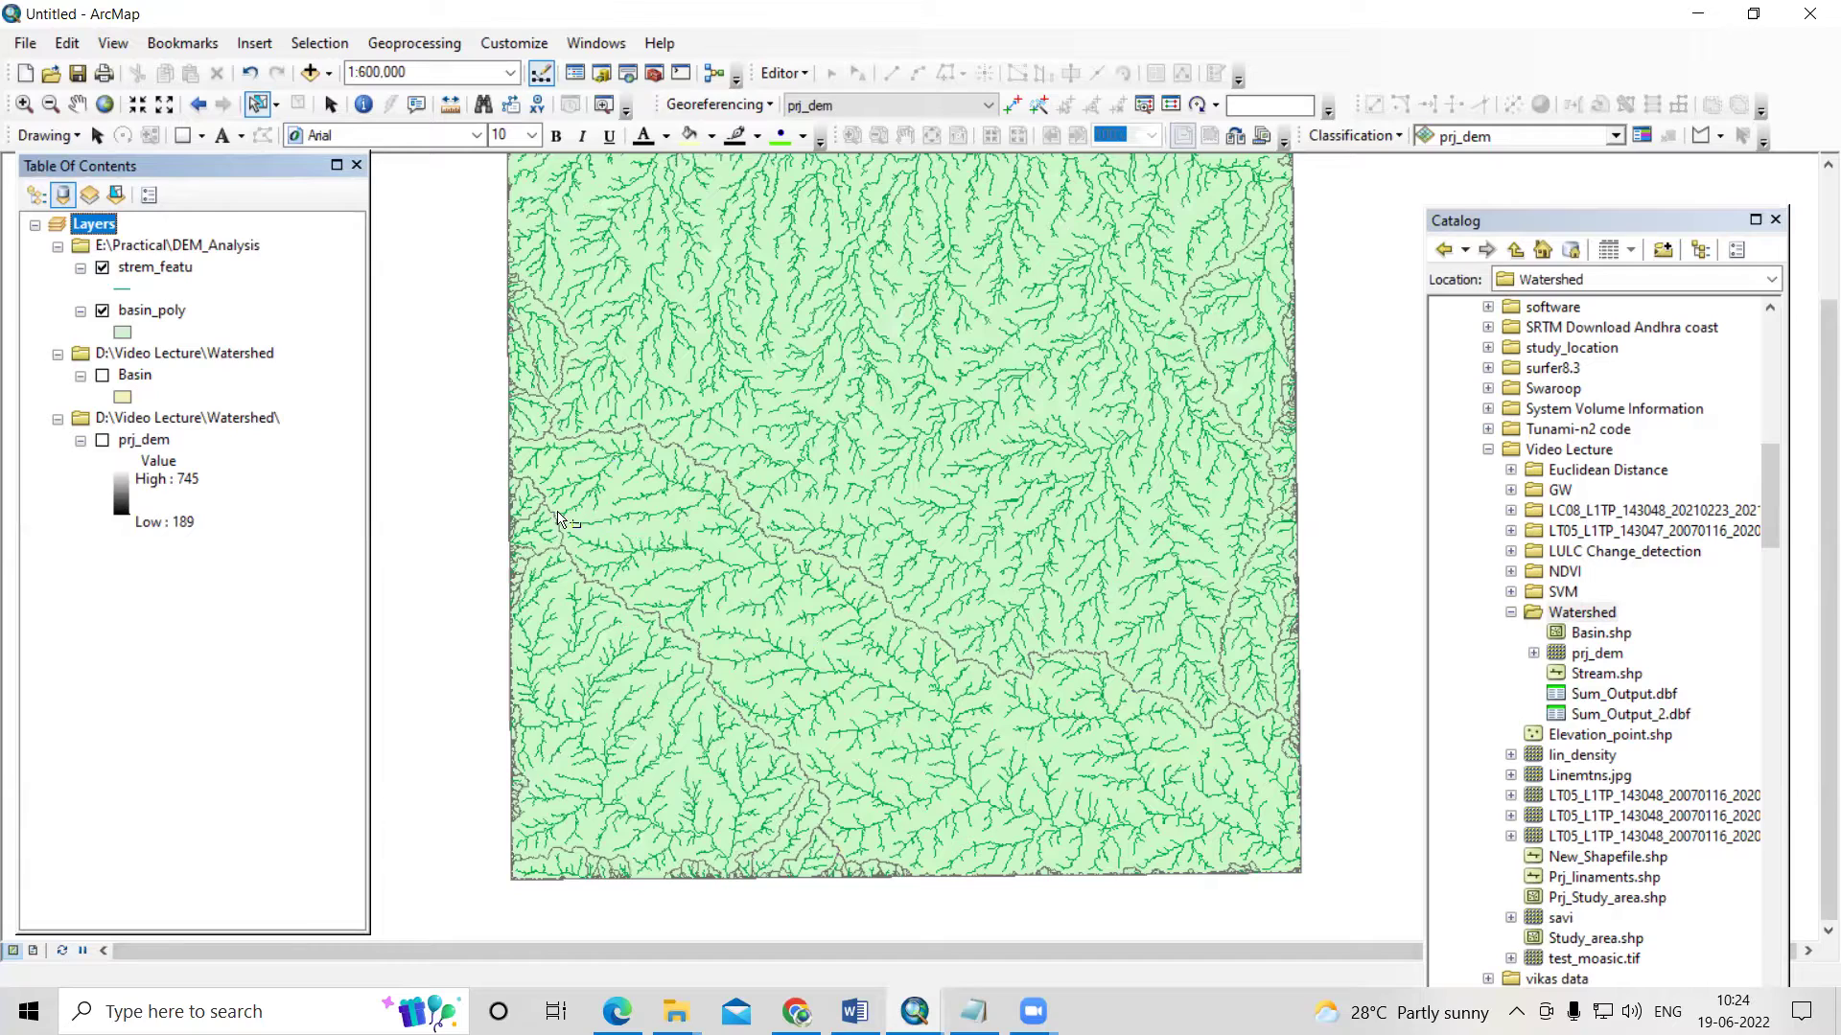
{"action": "left_click", "coordinate": [102, 267]}
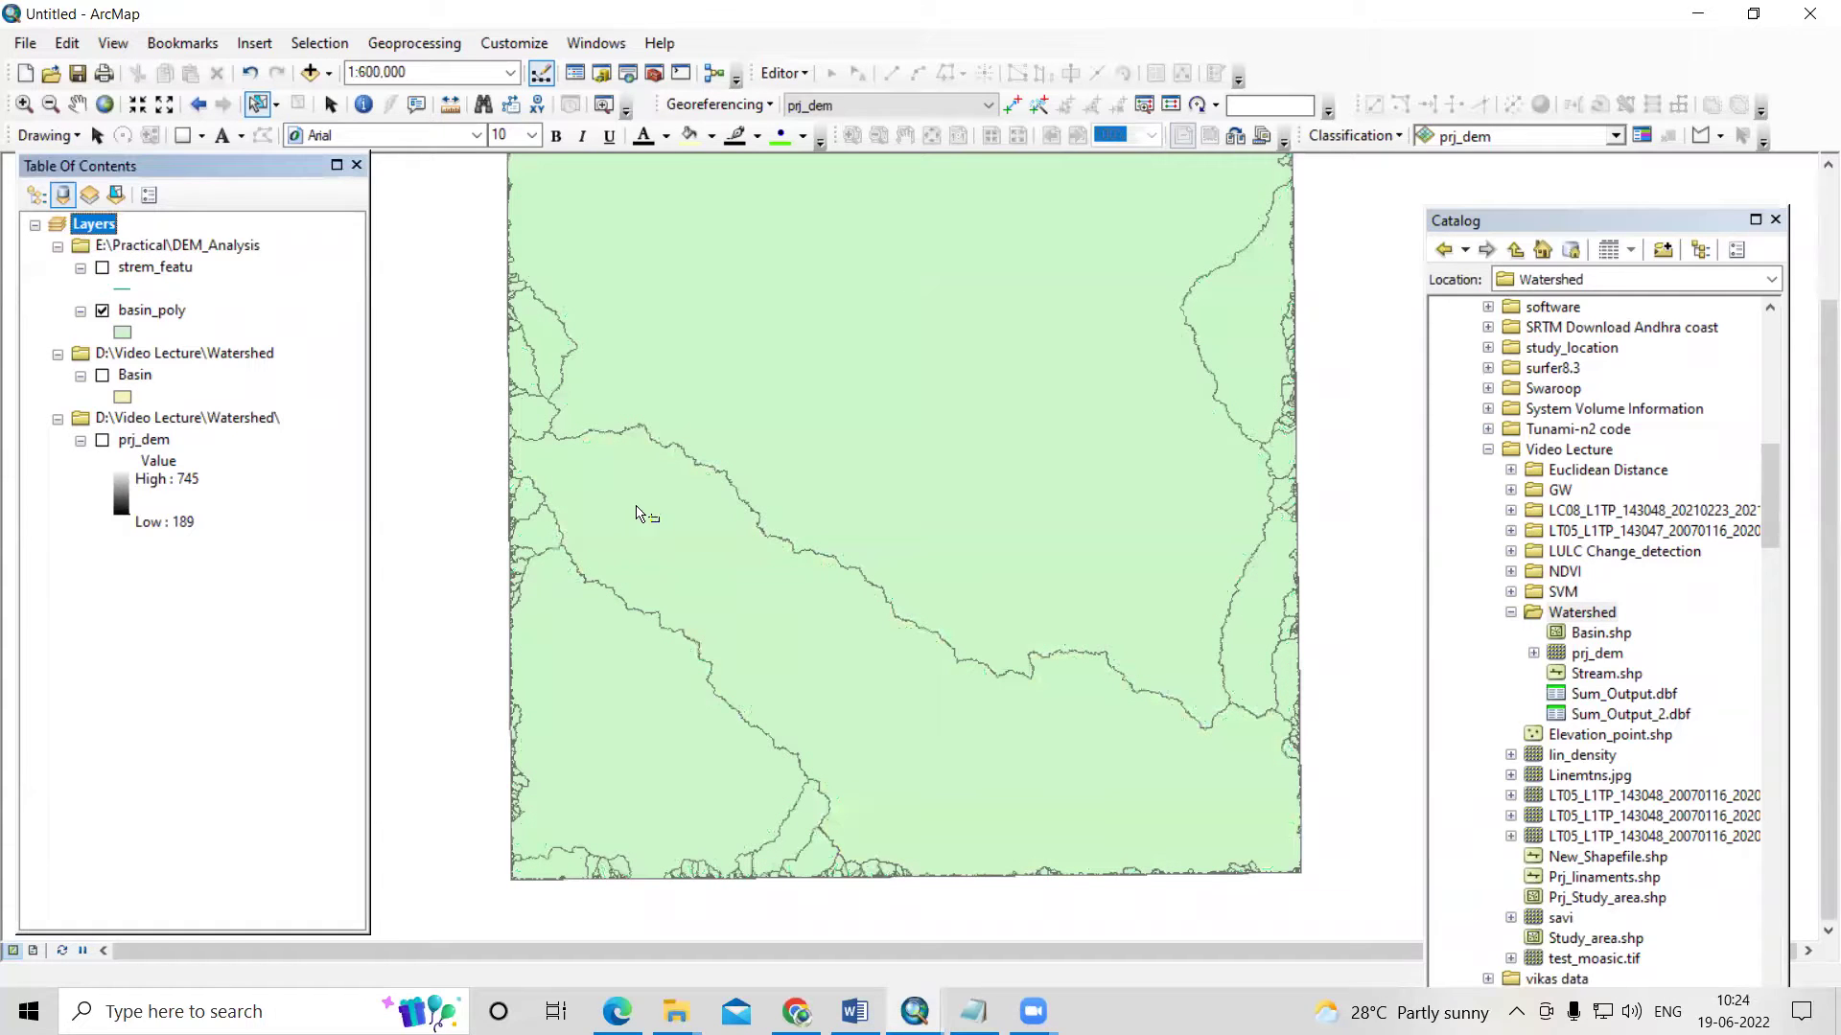
{"action": "left_click", "coordinate": [639, 513]}
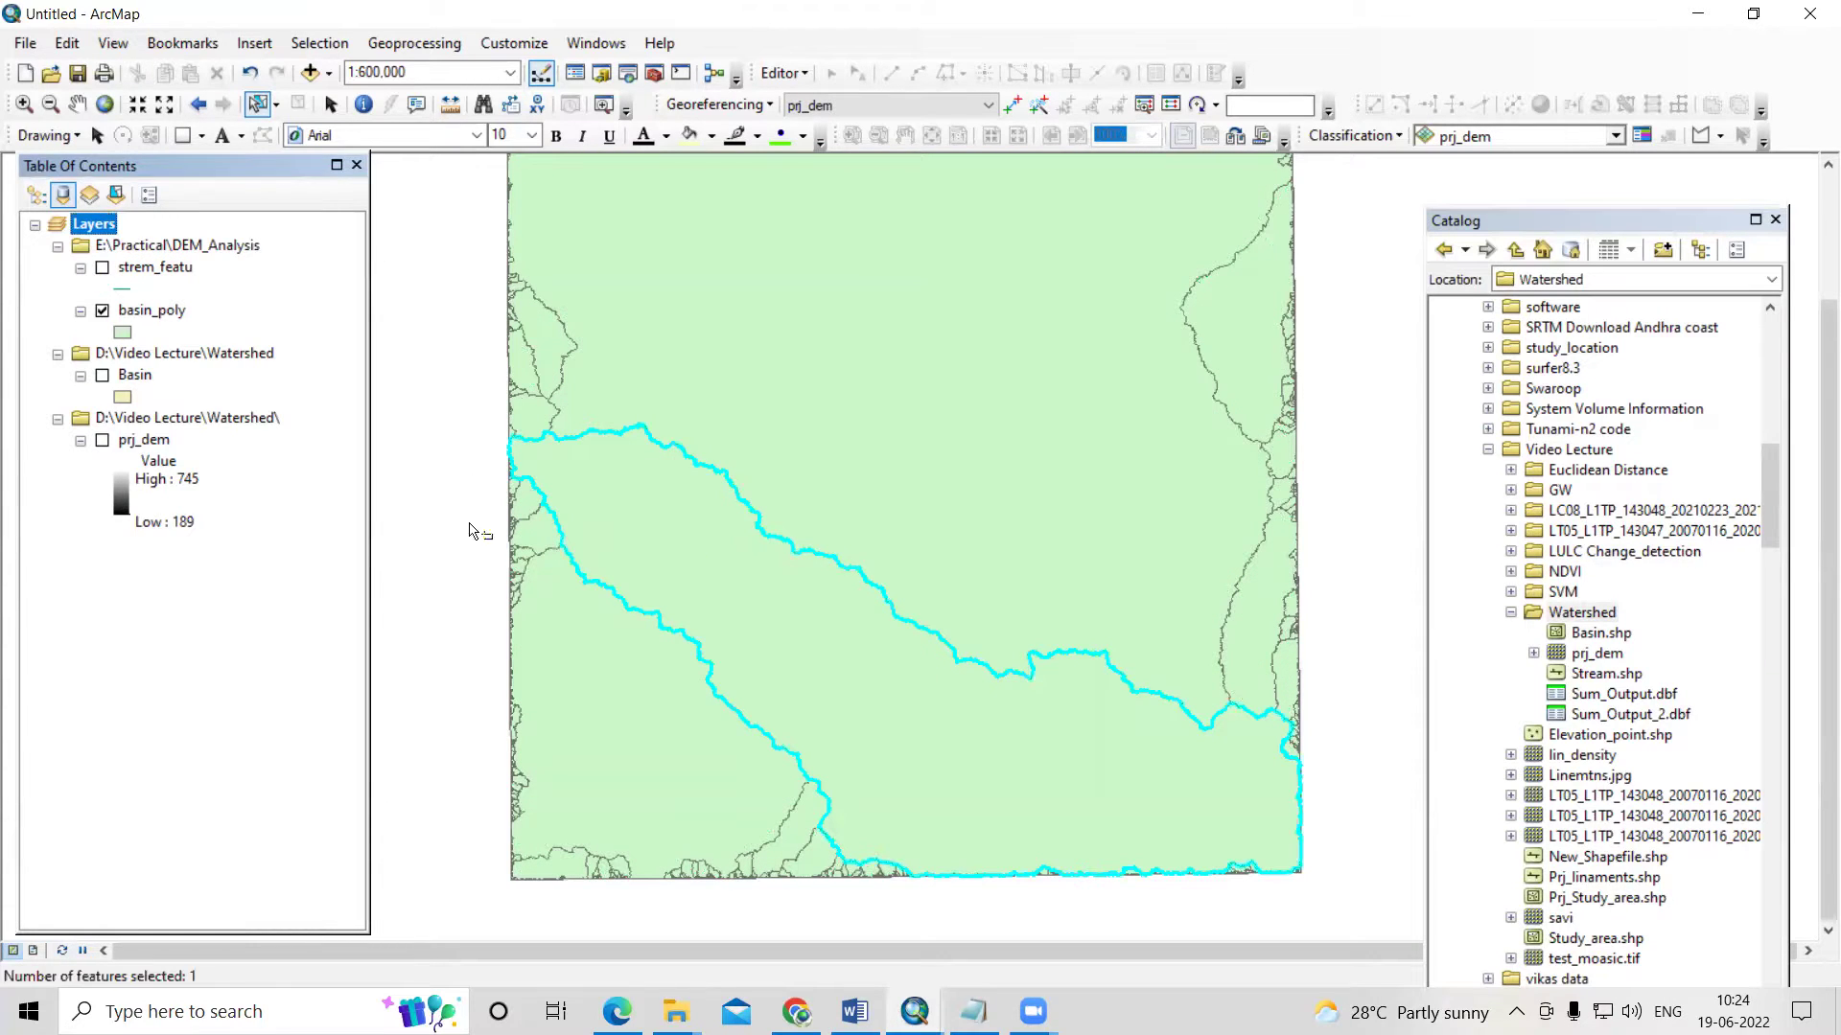
{"action": "right_click", "coordinate": [152, 312]}
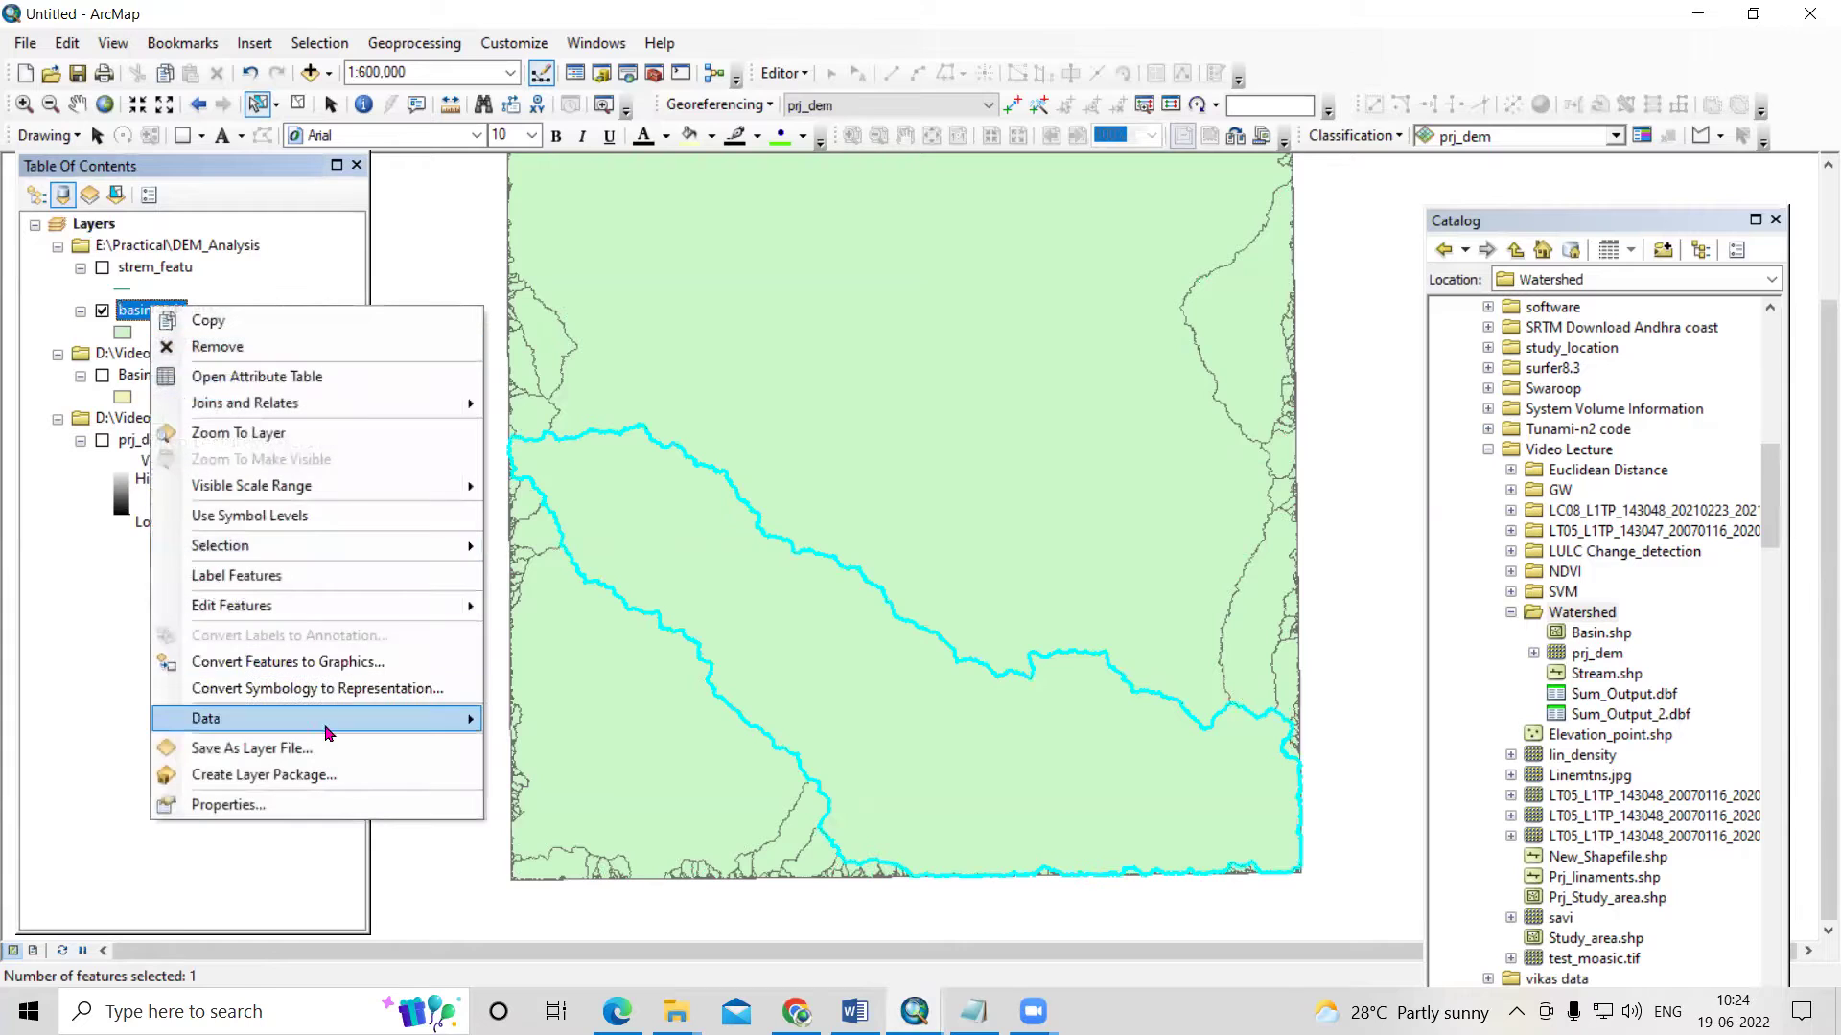
{"action": "mouse_move", "coordinate": [383, 719]}
{"action": "left_click", "coordinate": [625, 745]}
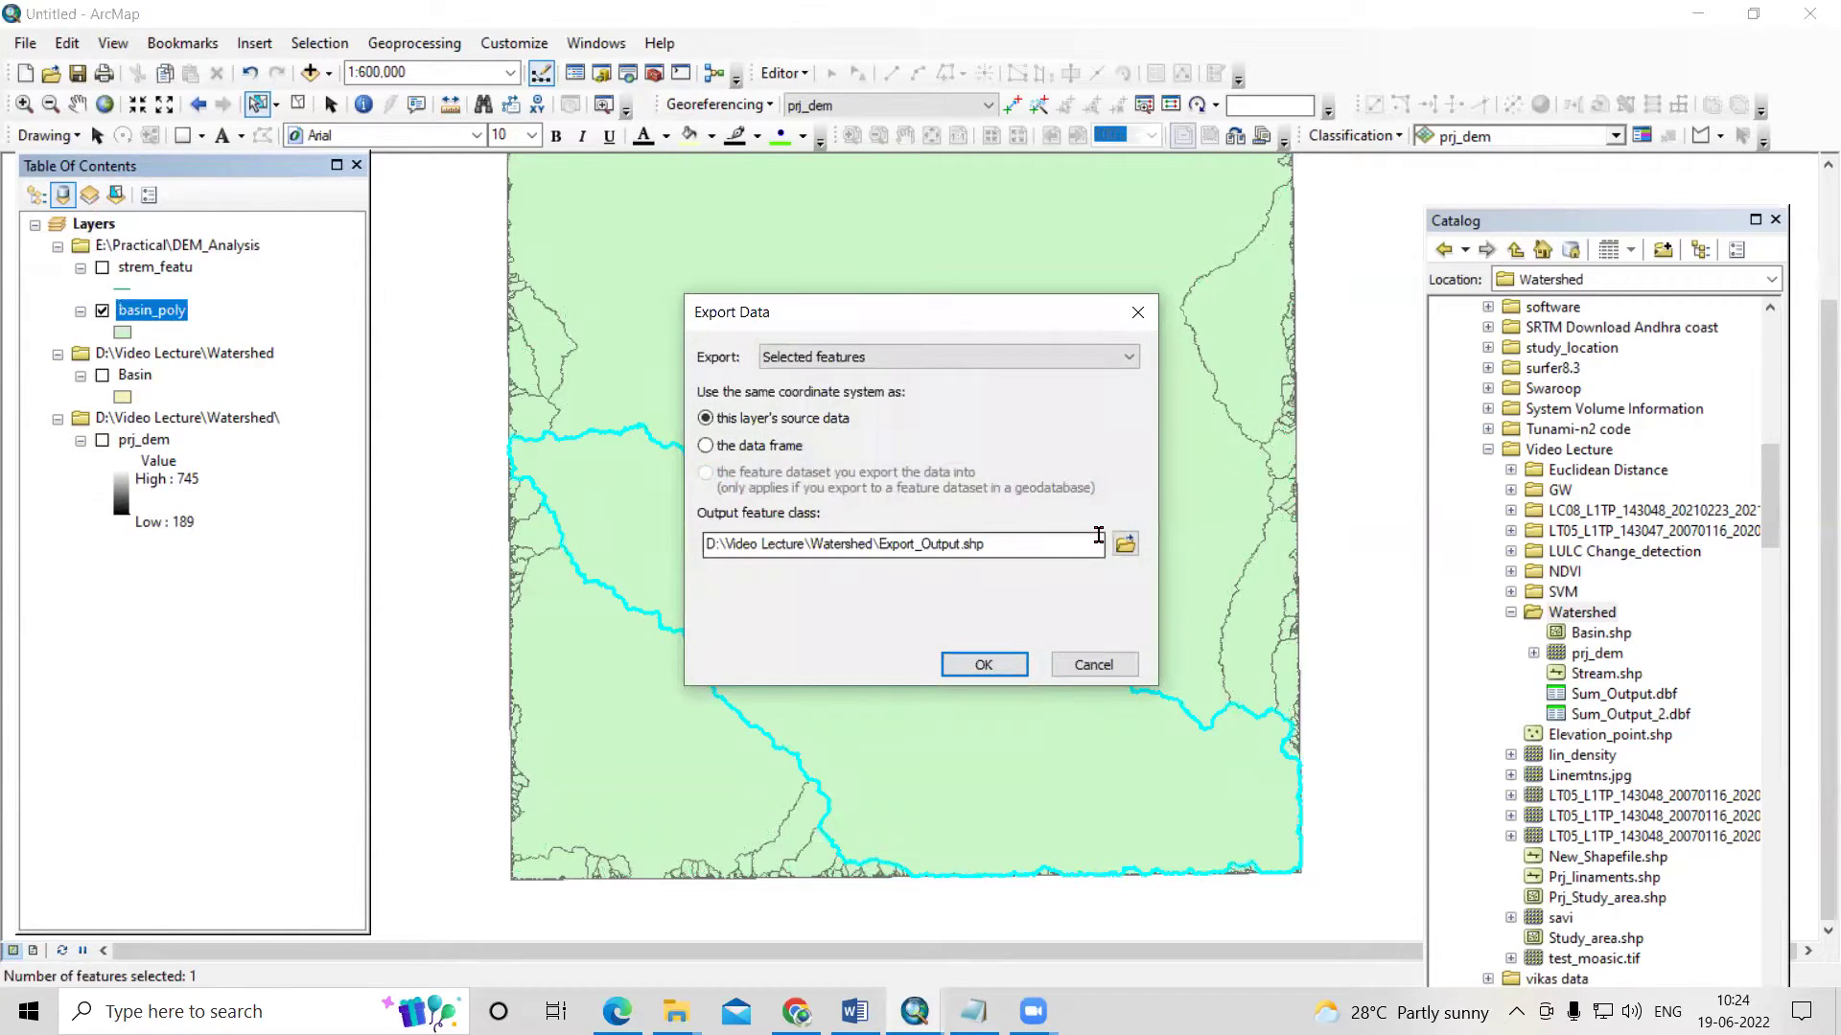
{"action": "left_click", "coordinate": [1094, 665]}
- Show the Basin and strem_featu layers and hide basin_poly
{"action": "left_click", "coordinate": [103, 375]}
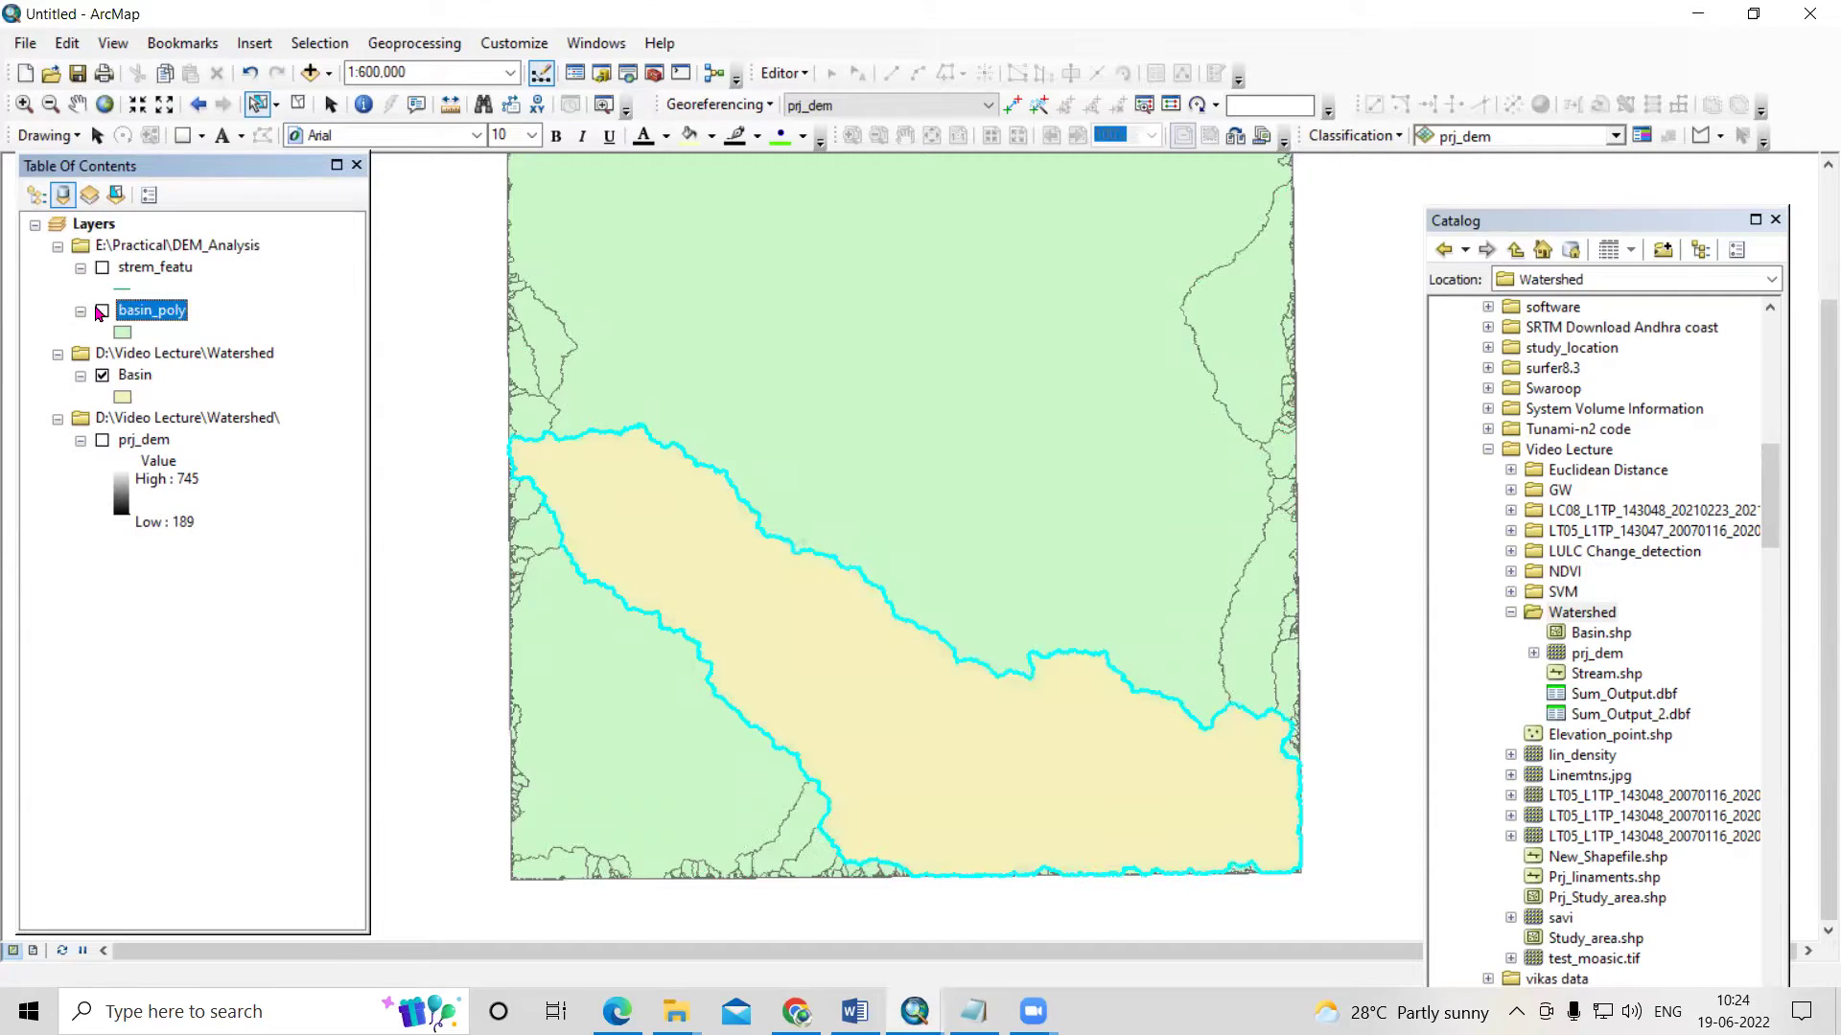
{"action": "left_click", "coordinate": [101, 312]}
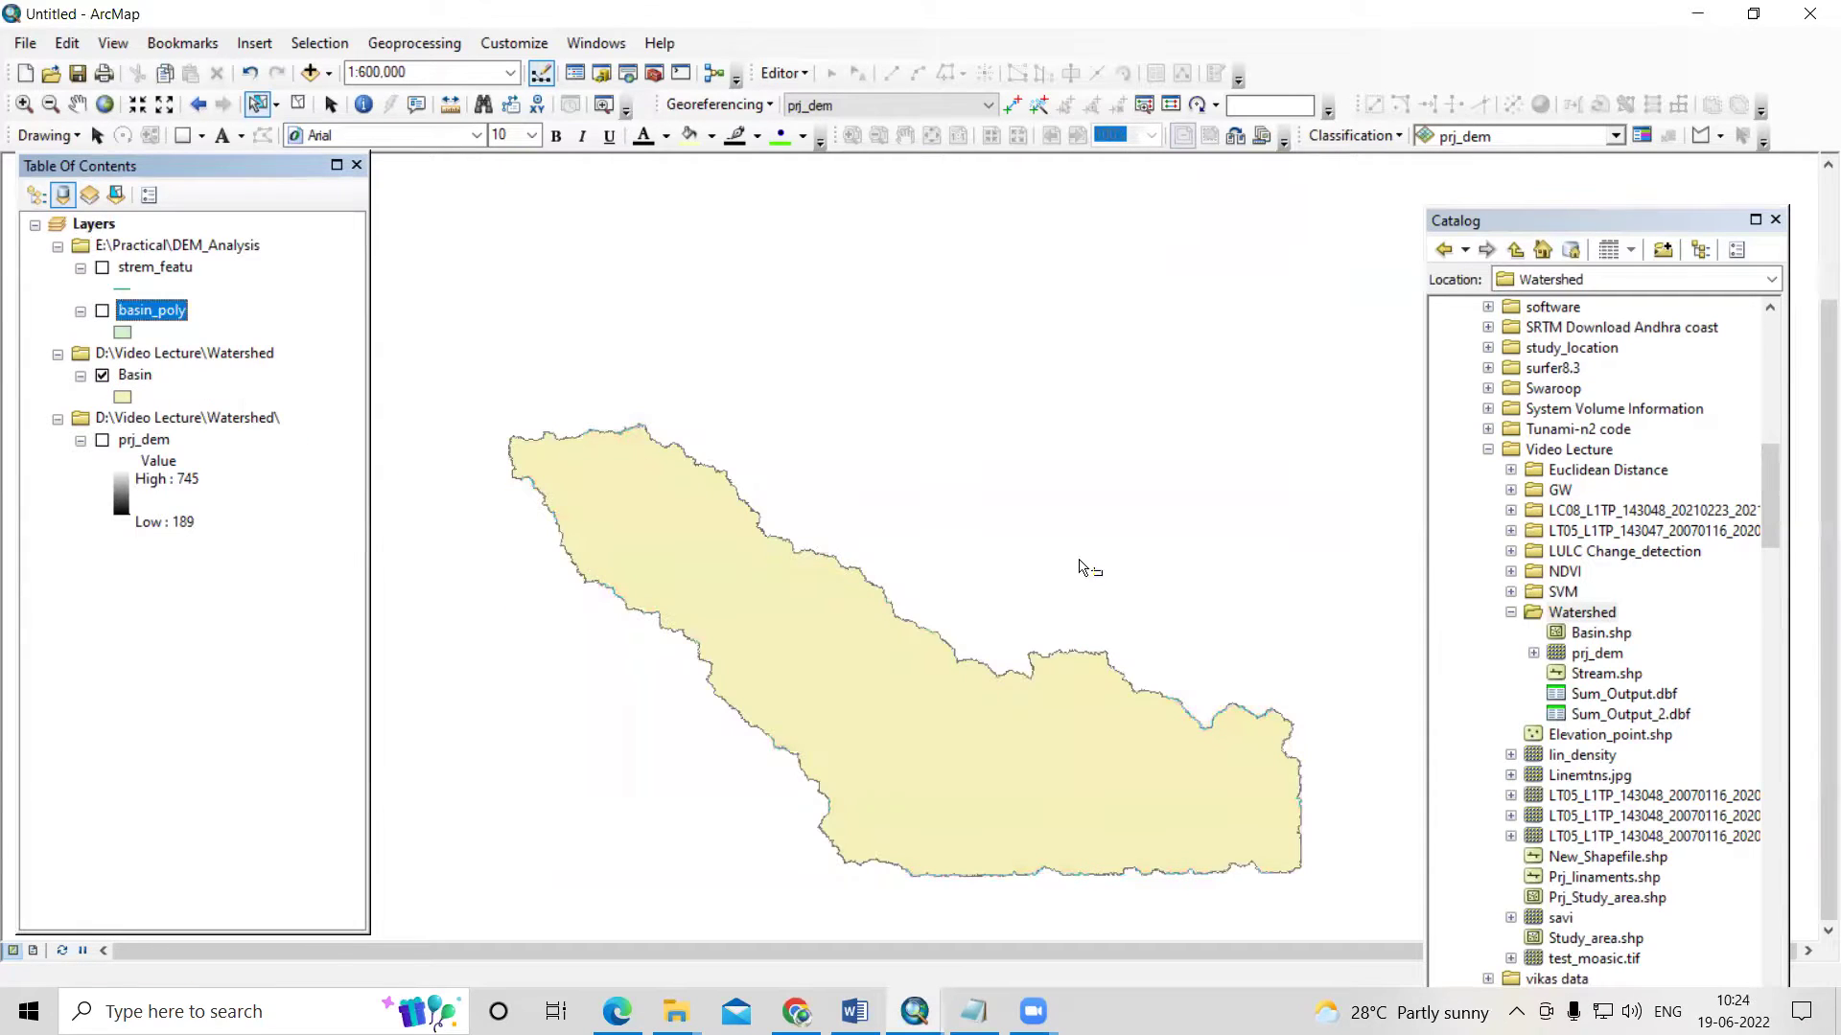
{"action": "left_click", "coordinate": [103, 269]}
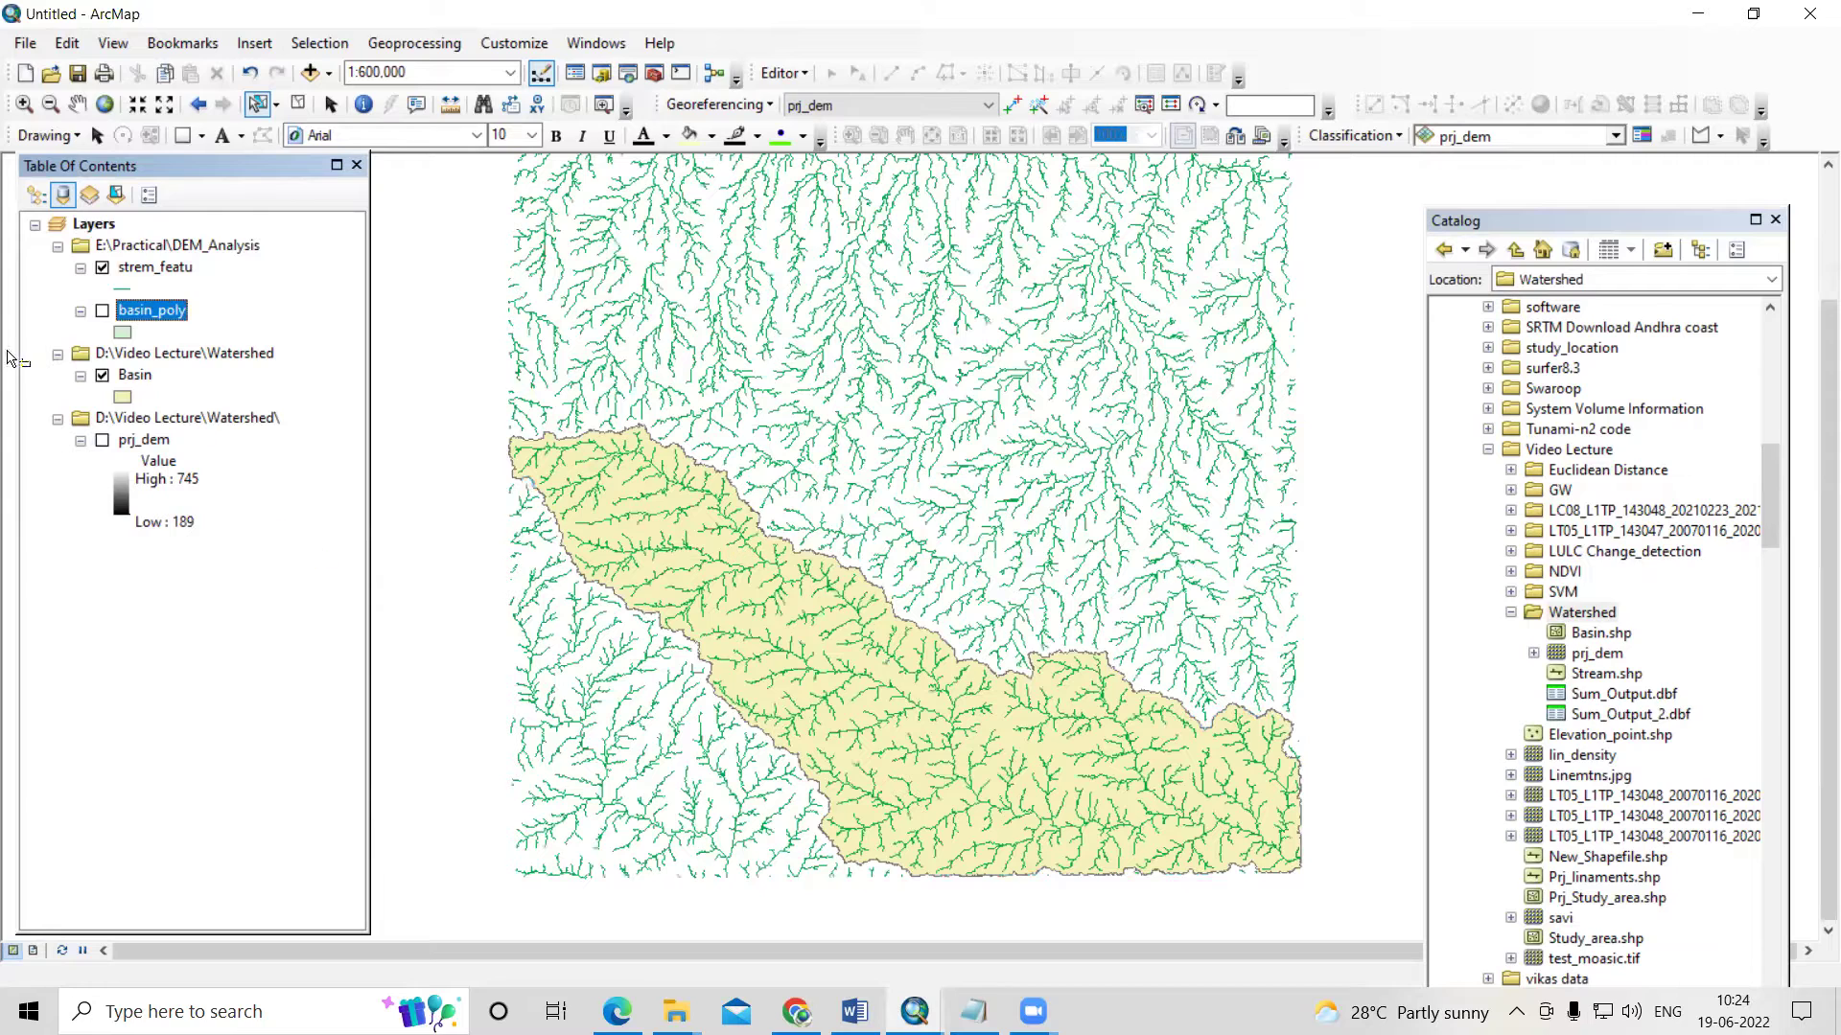
- Set up the Analysis Clip tool with strem_featu as input features and basin_poly, made visible, as clip features
{"action": "left_click", "coordinate": [655, 75]}
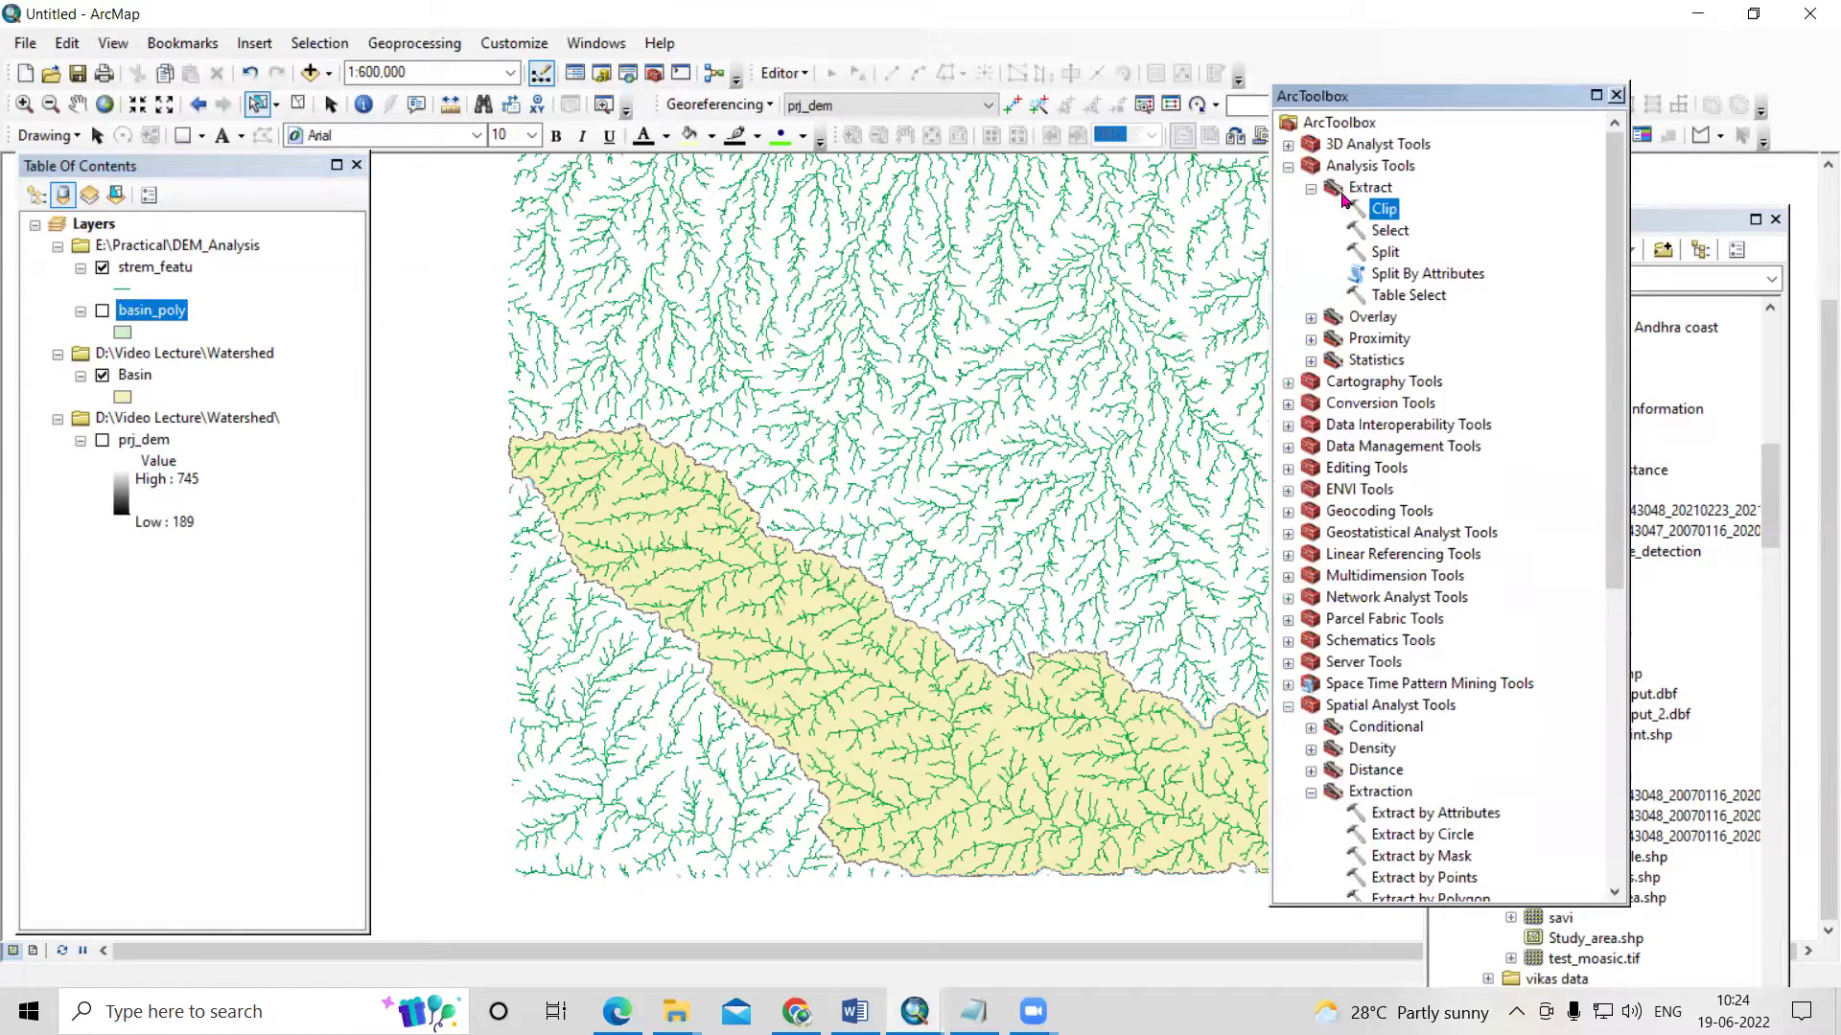
{"action": "left_click", "coordinate": [1311, 189]}
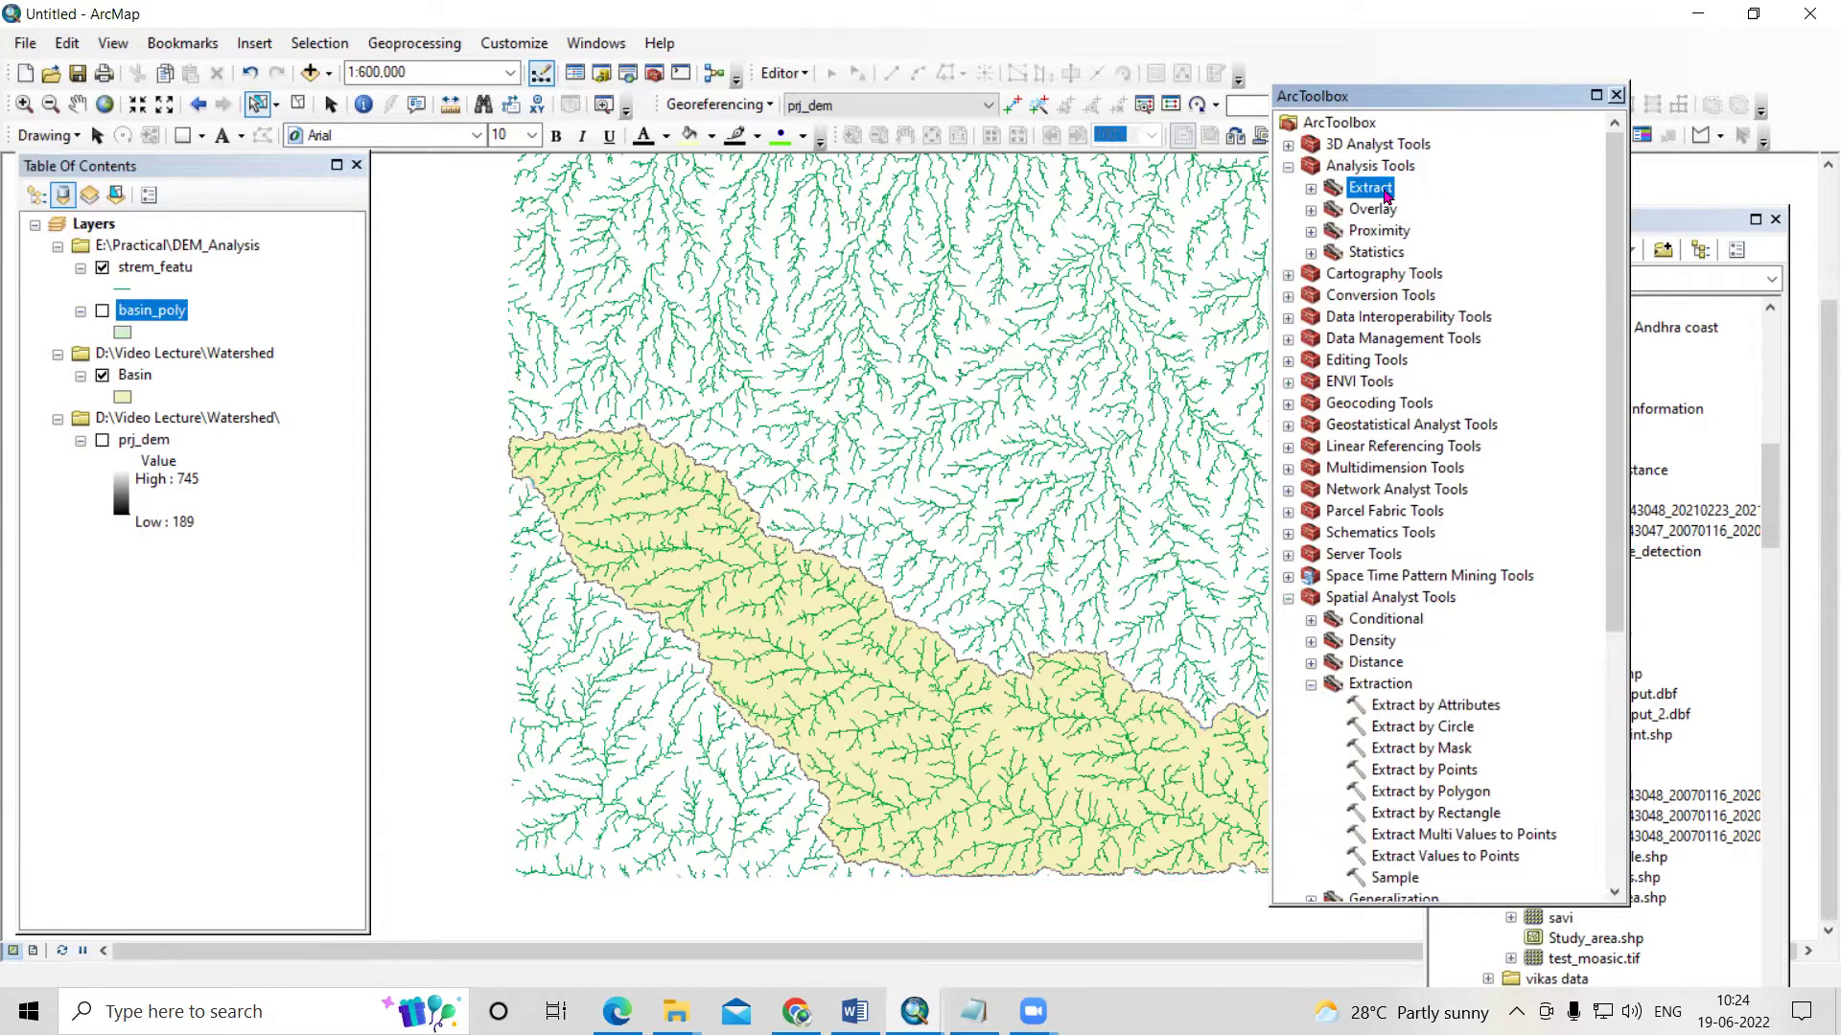
{"action": "double_click", "coordinate": [1384, 190]}
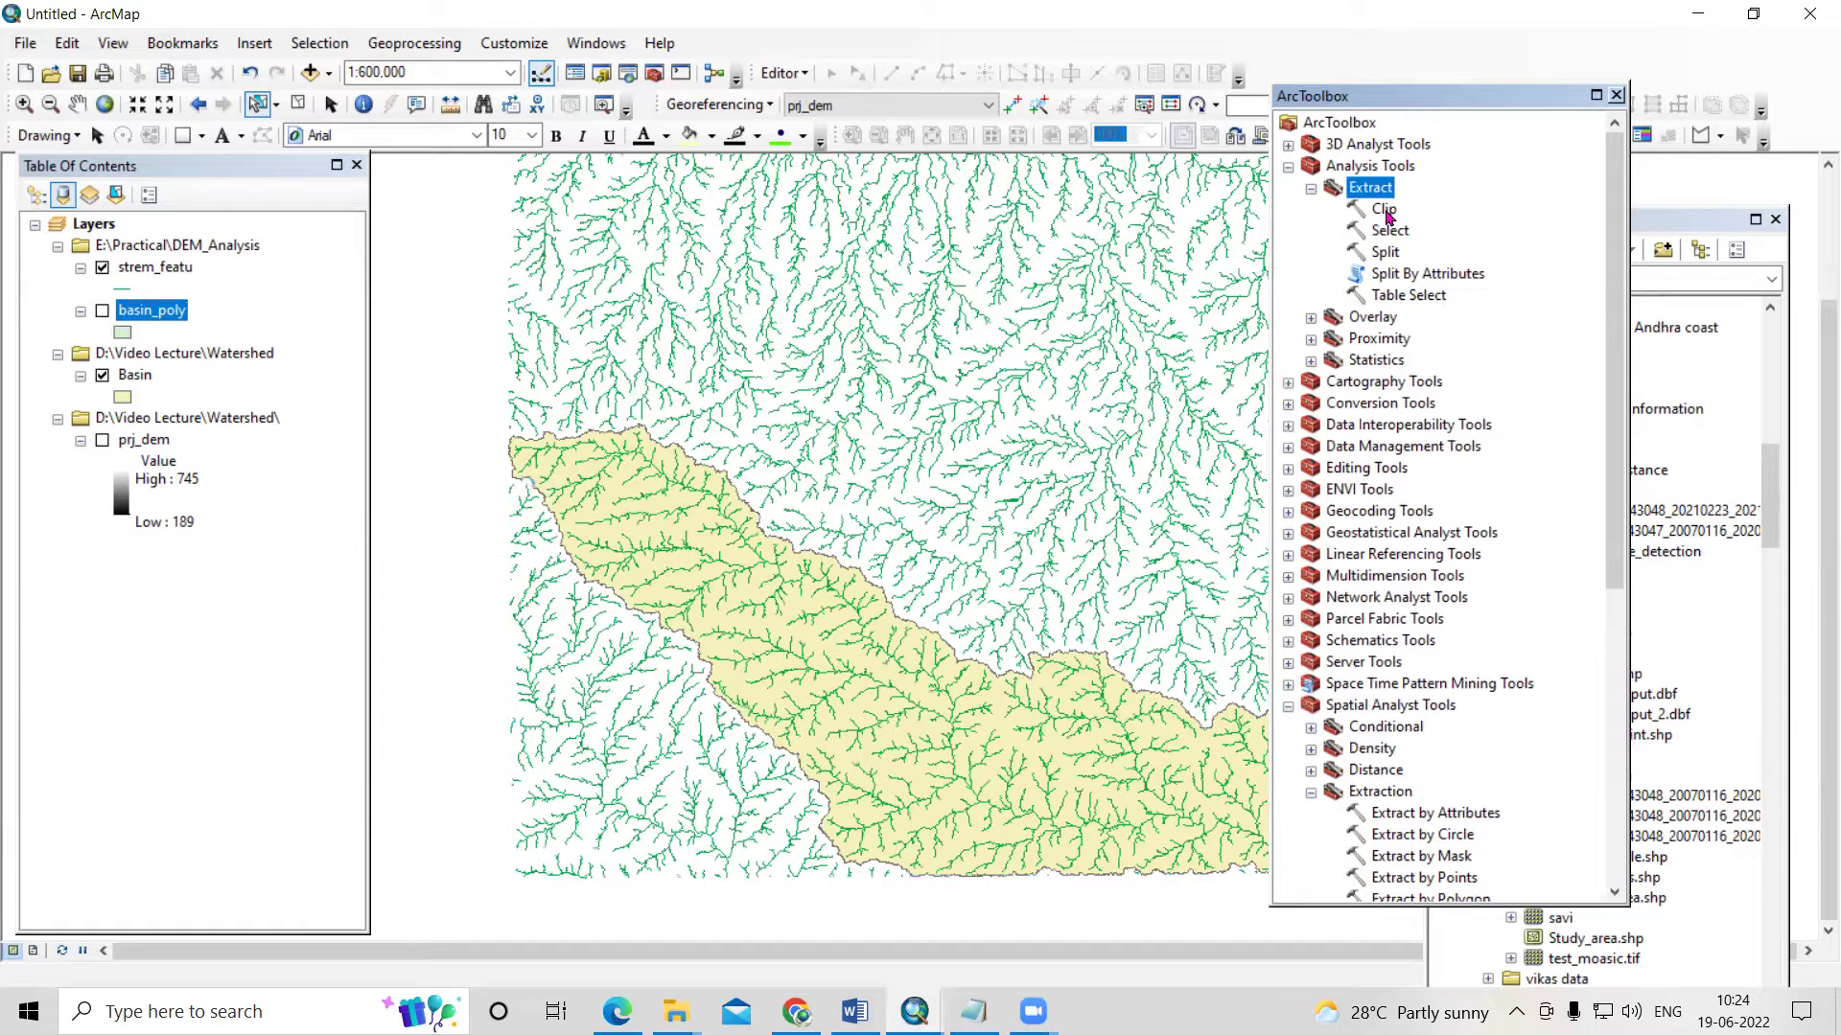
{"action": "double_click", "coordinate": [1383, 209]}
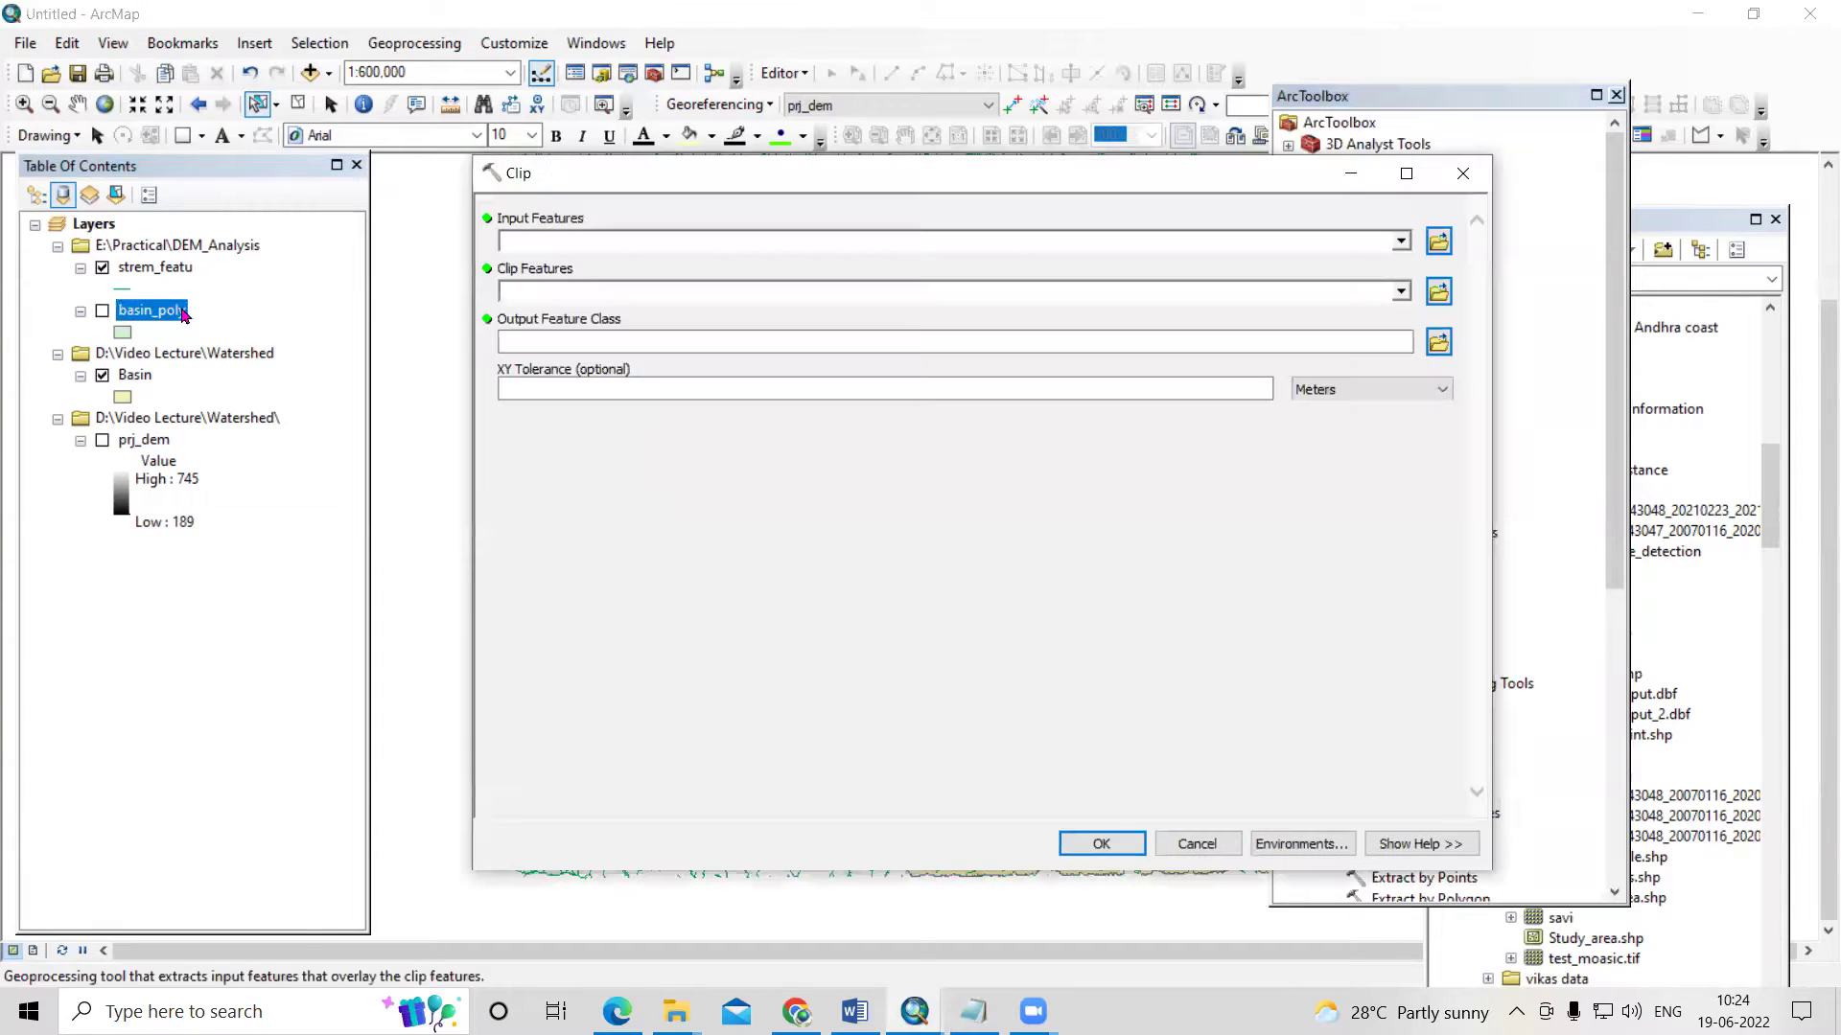
{"action": "left_click_drag", "start_coordinate": [157, 267], "coordinate": [579, 239]}
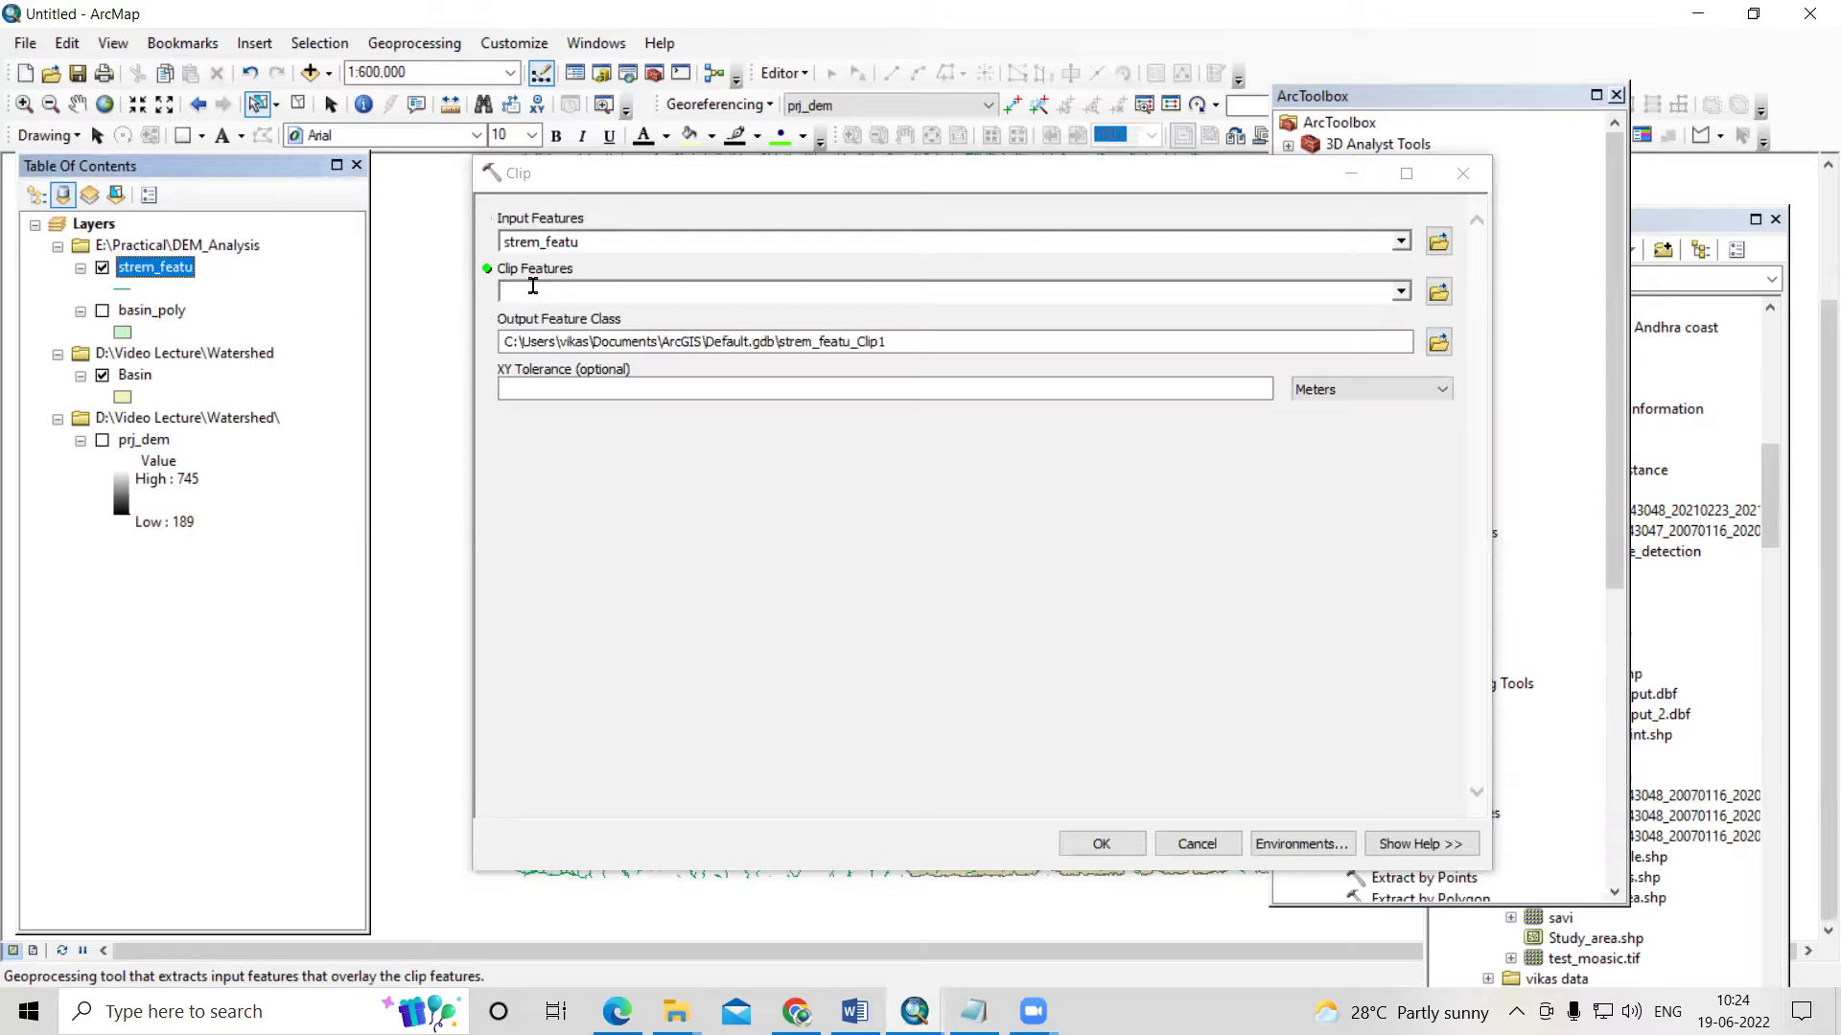
{"action": "left_click", "coordinate": [102, 310]}
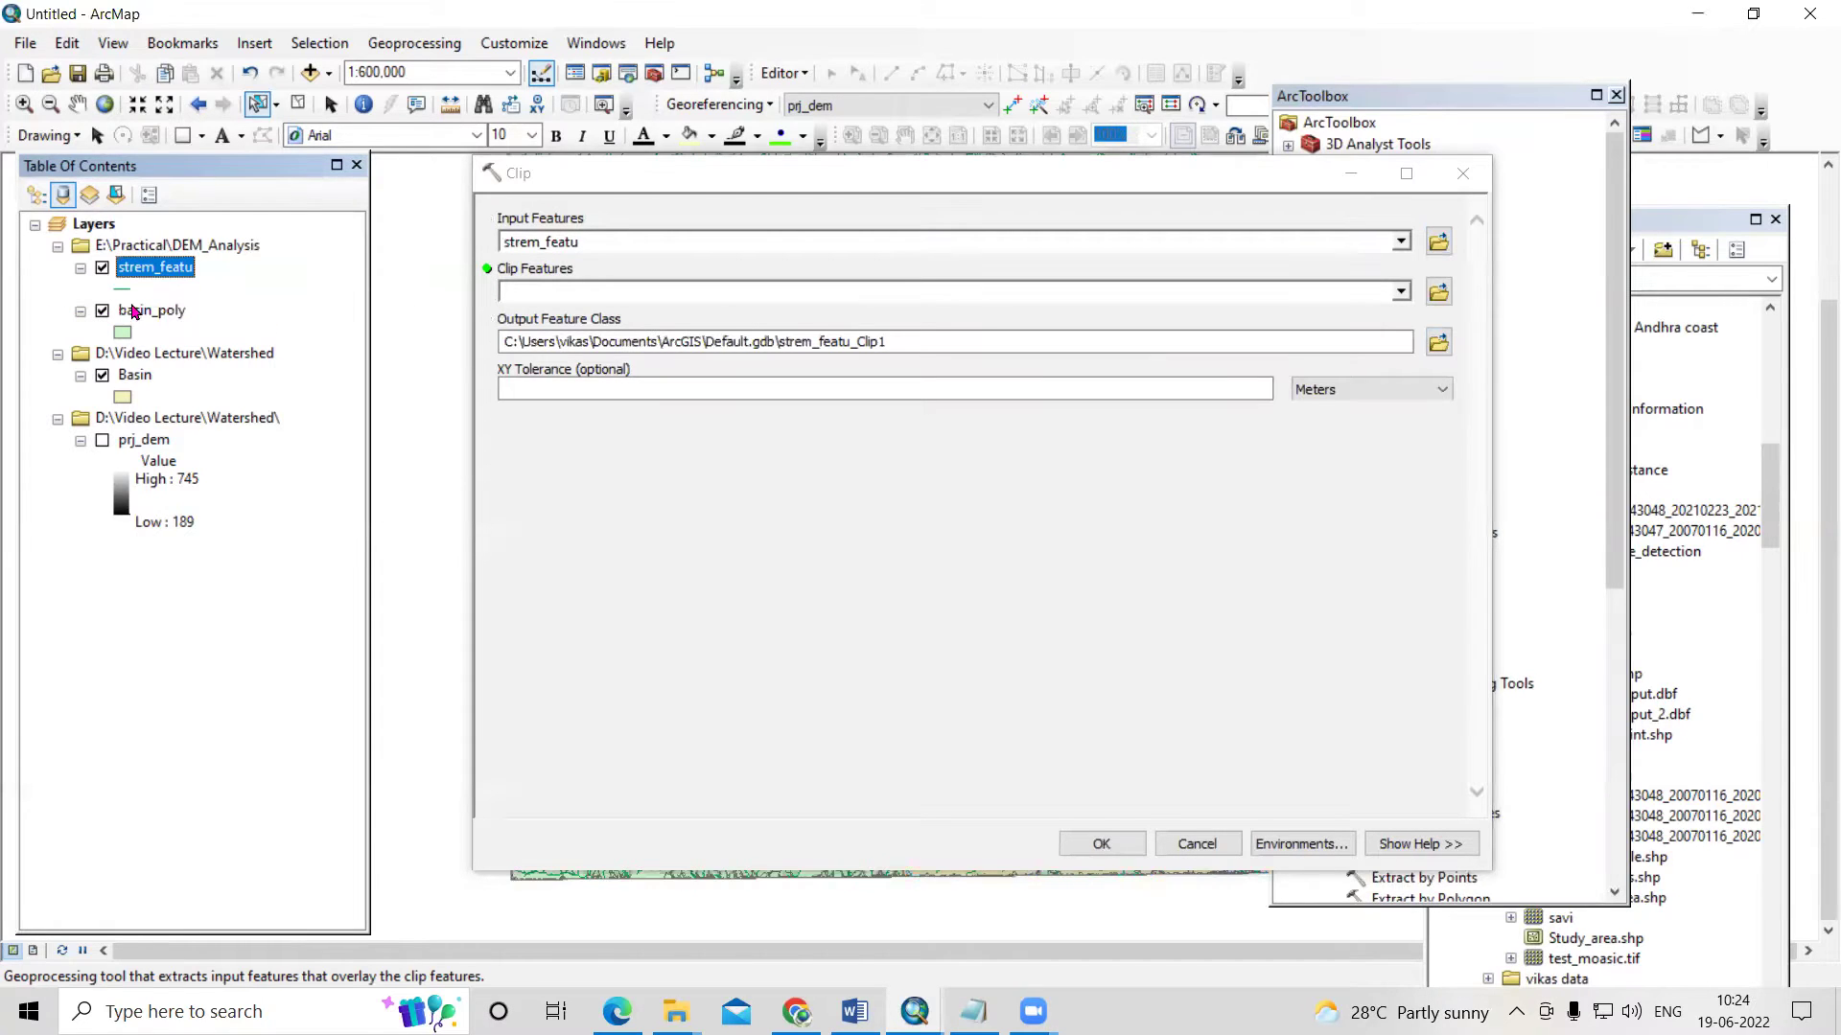
{"action": "left_click_drag", "start_coordinate": [145, 311], "coordinate": [589, 296]}
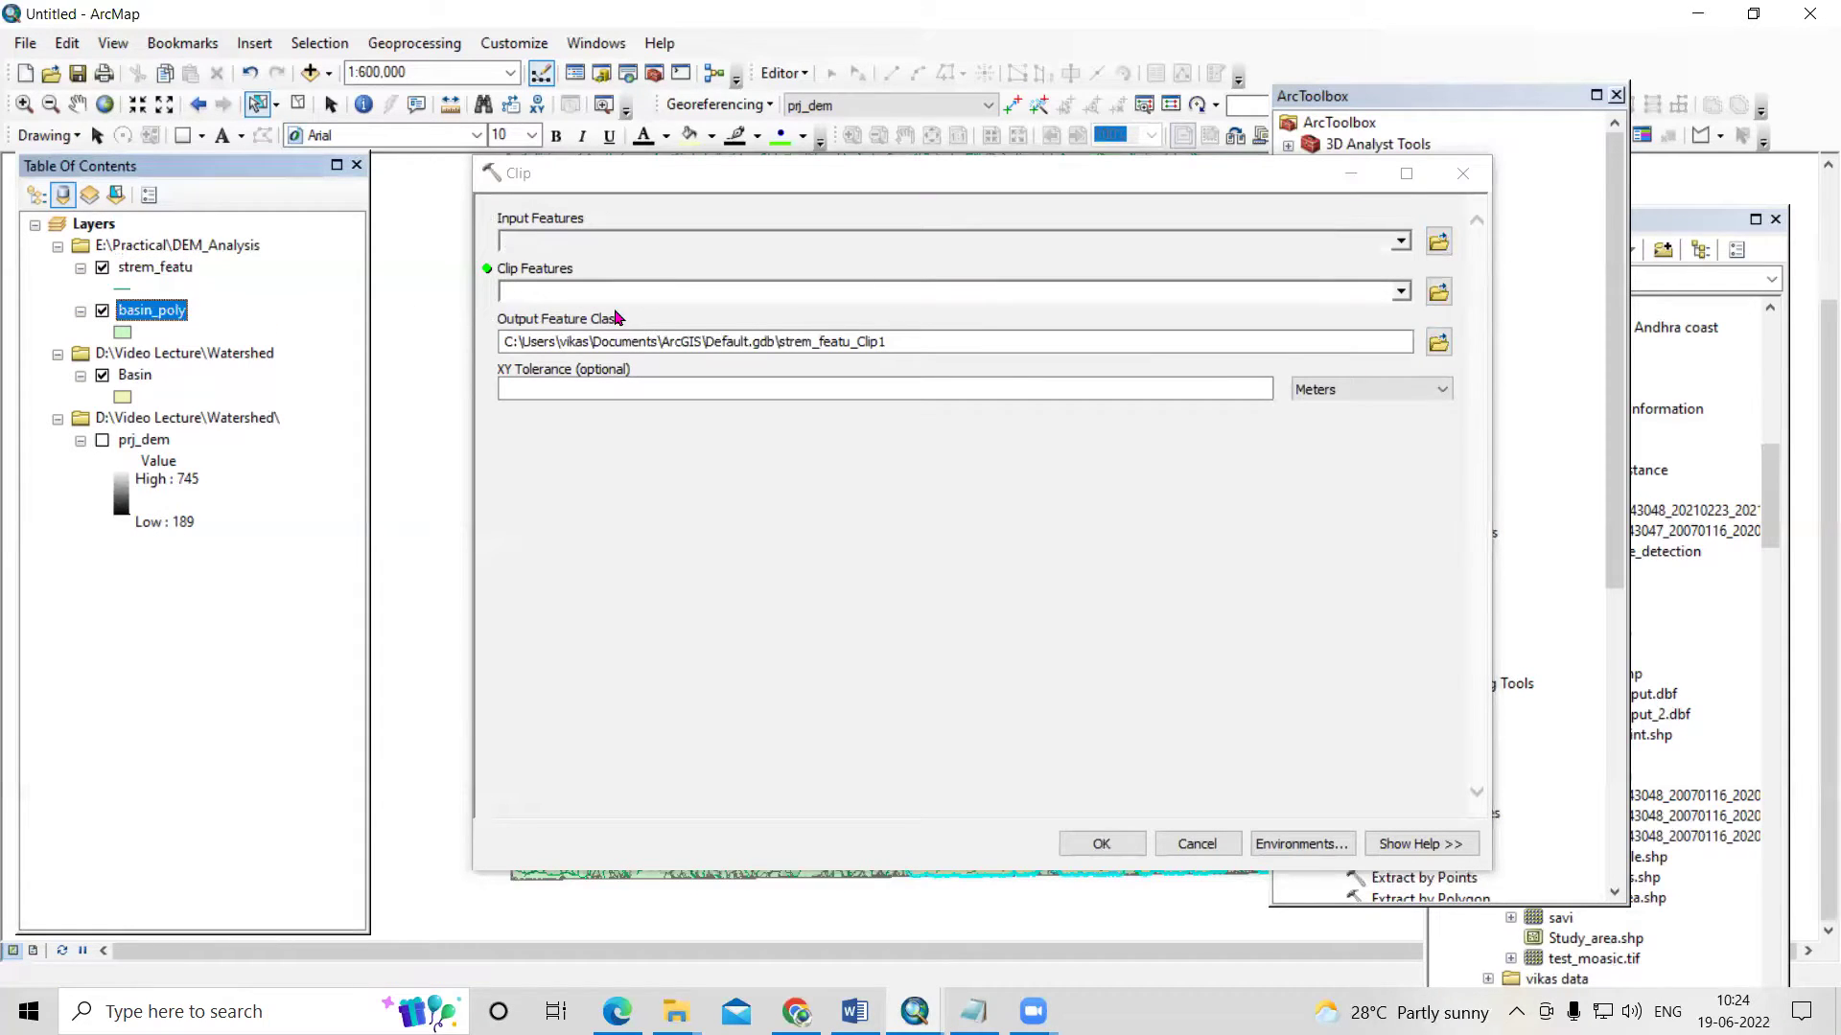
- Set the clip output to Stream_2.shp in the Video Lecture\Watershed folder and run the Clip tool
{"action": "left_click", "coordinate": [1438, 343]}
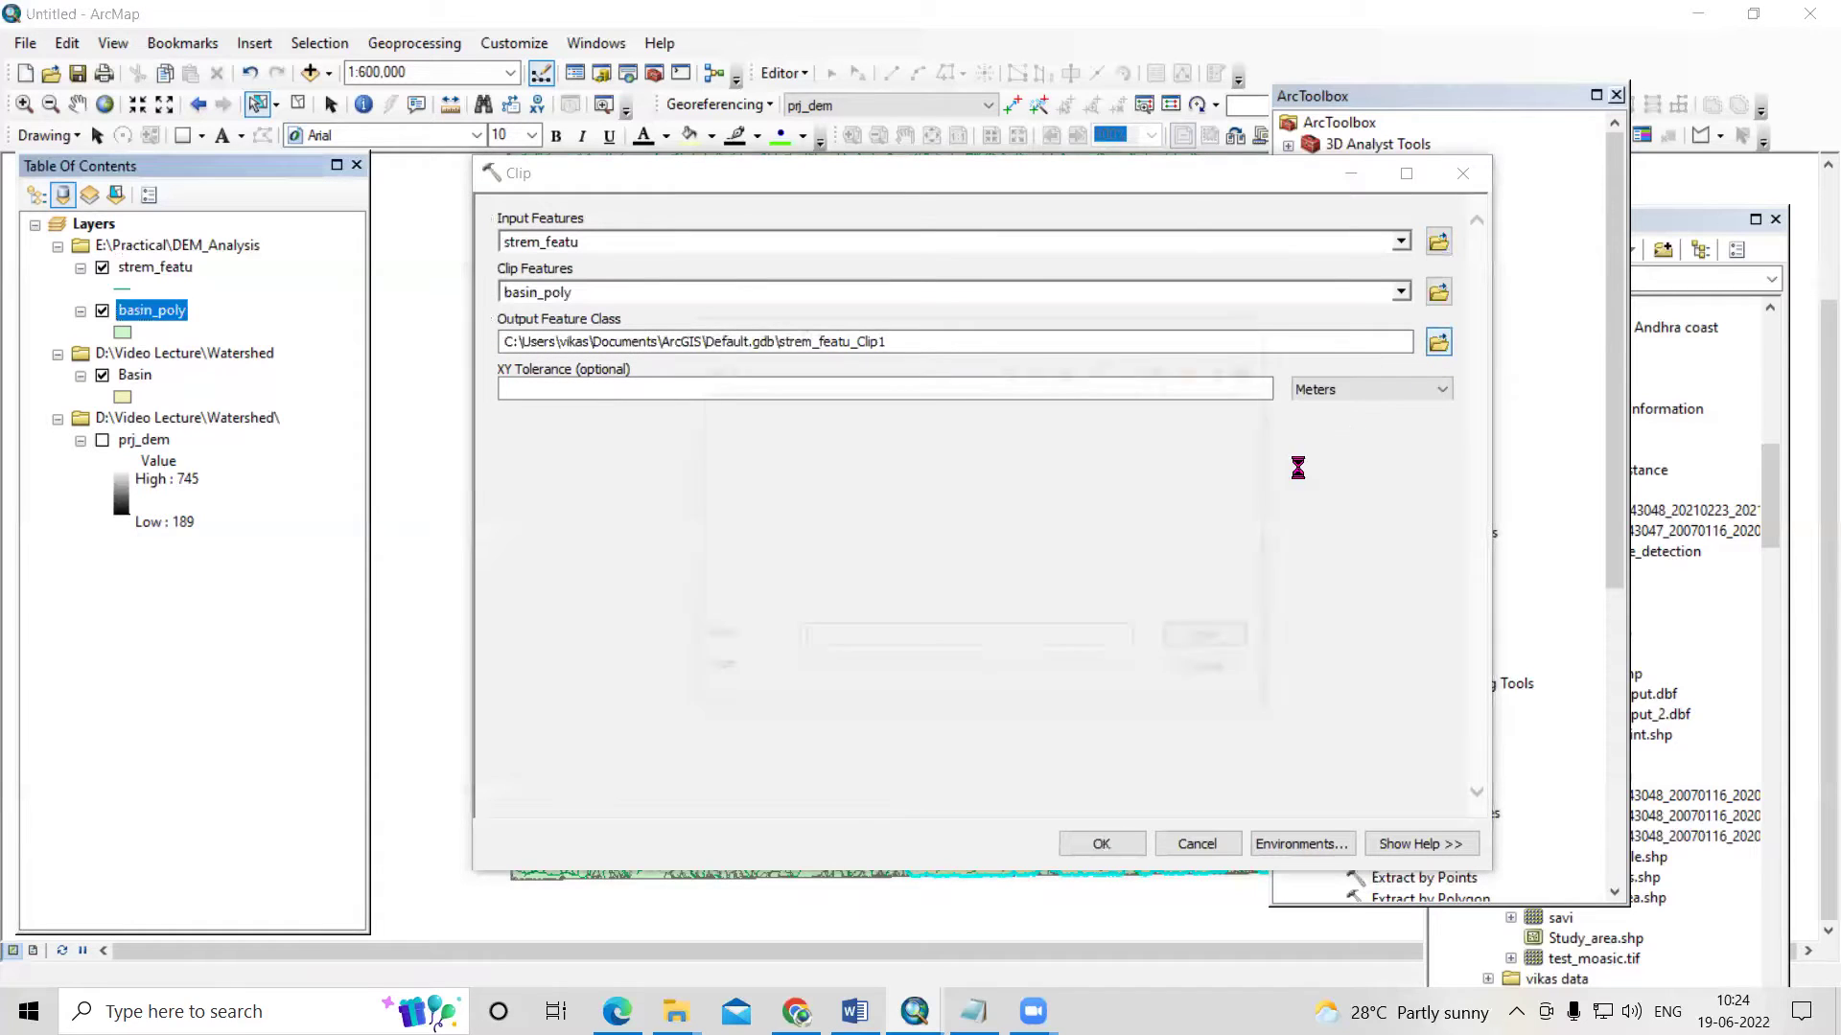
{"action": "left_click", "coordinate": [1016, 371]}
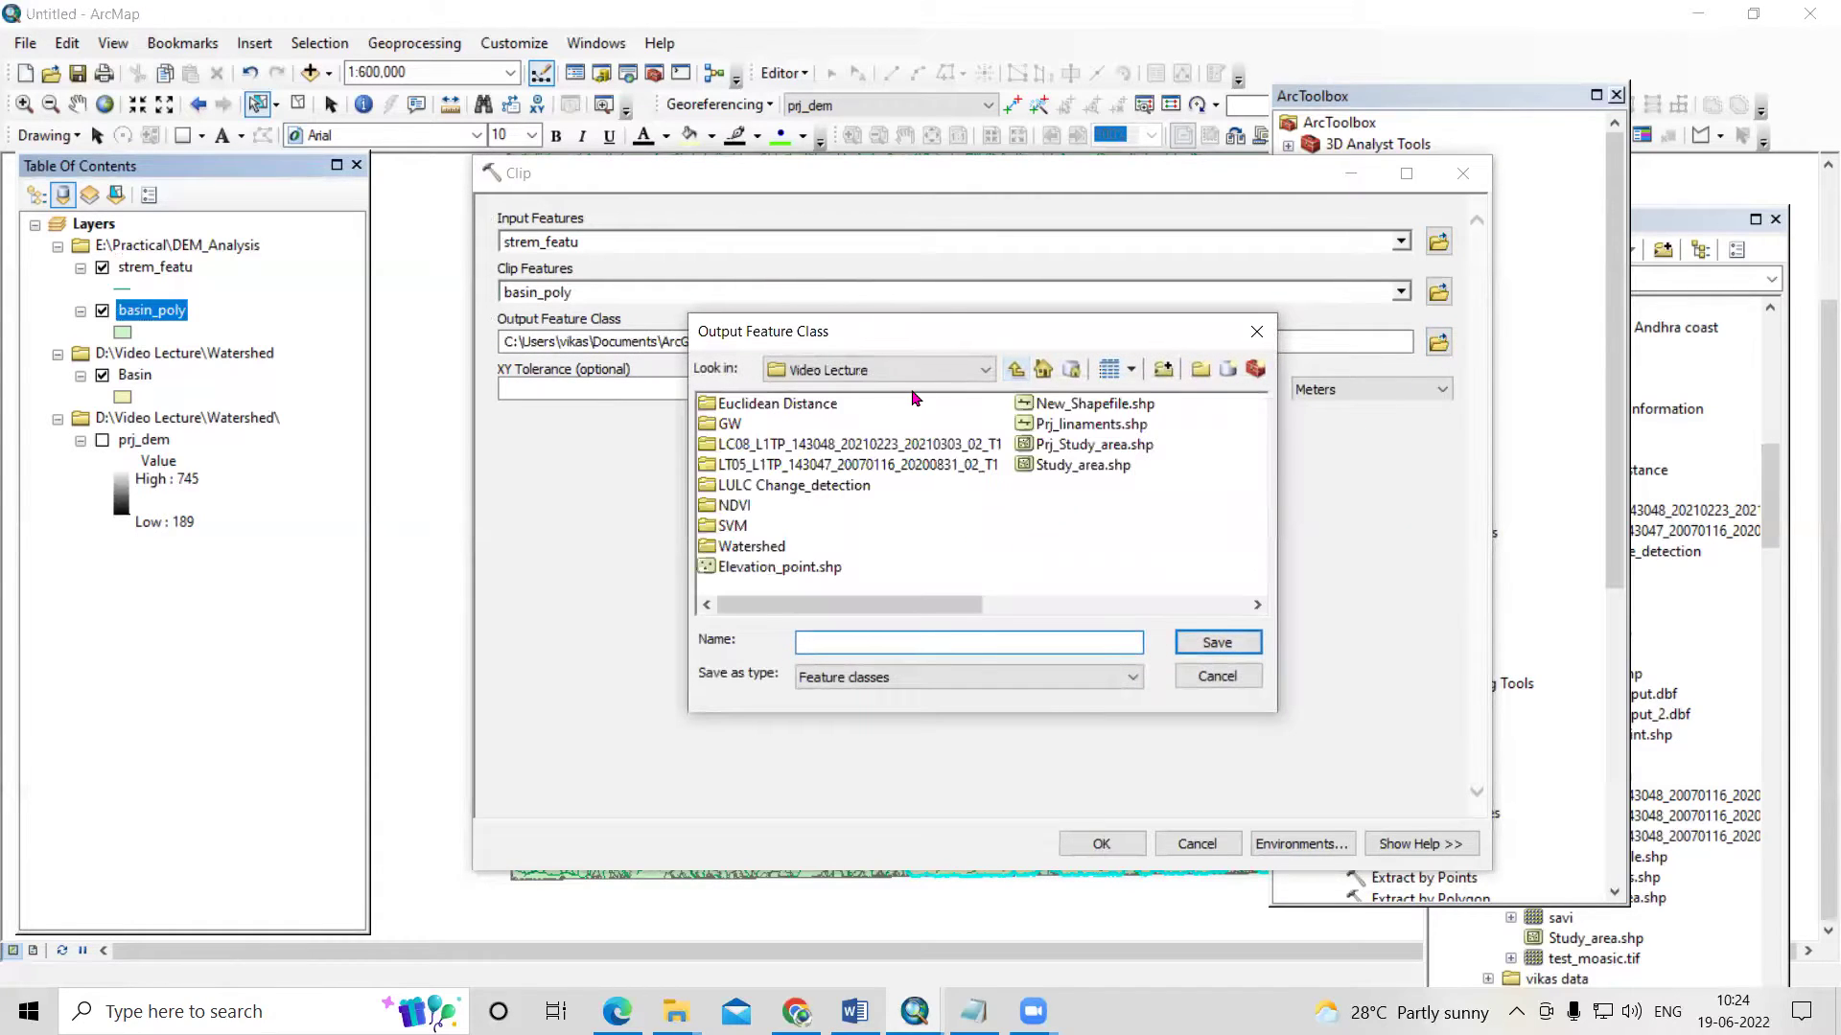
{"action": "double_click", "coordinate": [753, 545]}
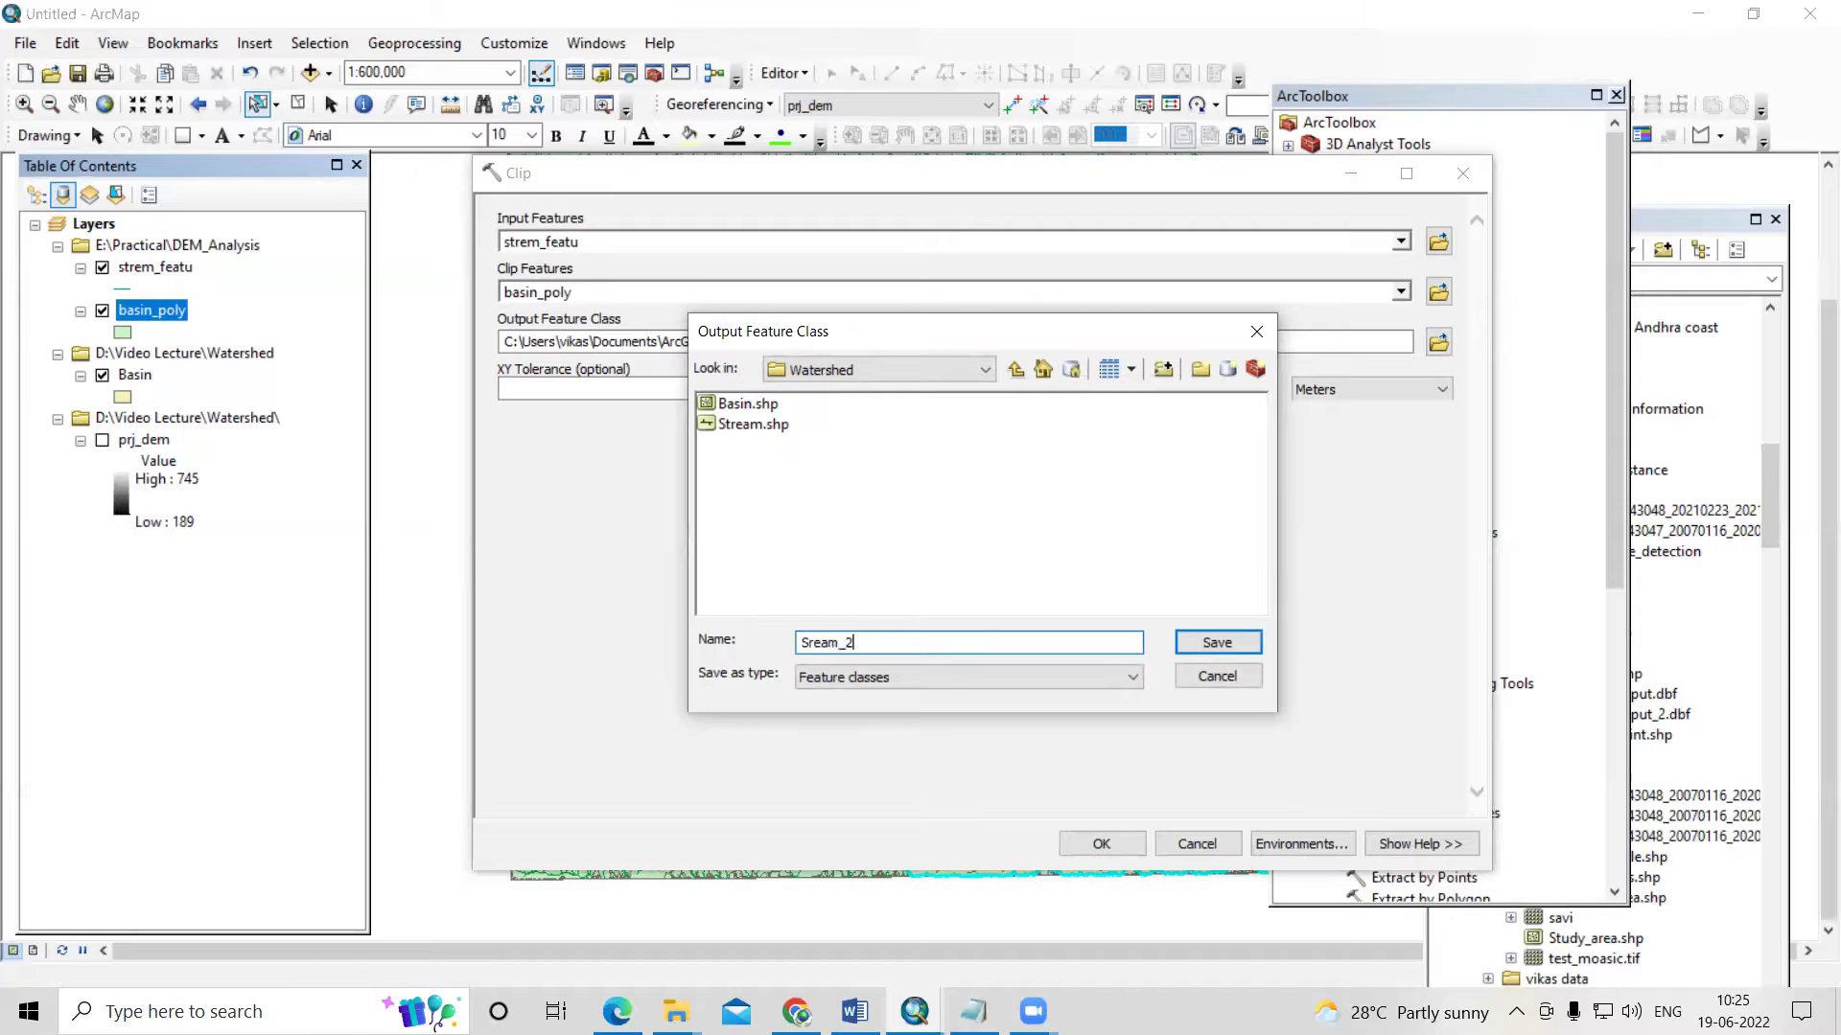
{"action": "left_click", "coordinate": [1227, 646]}
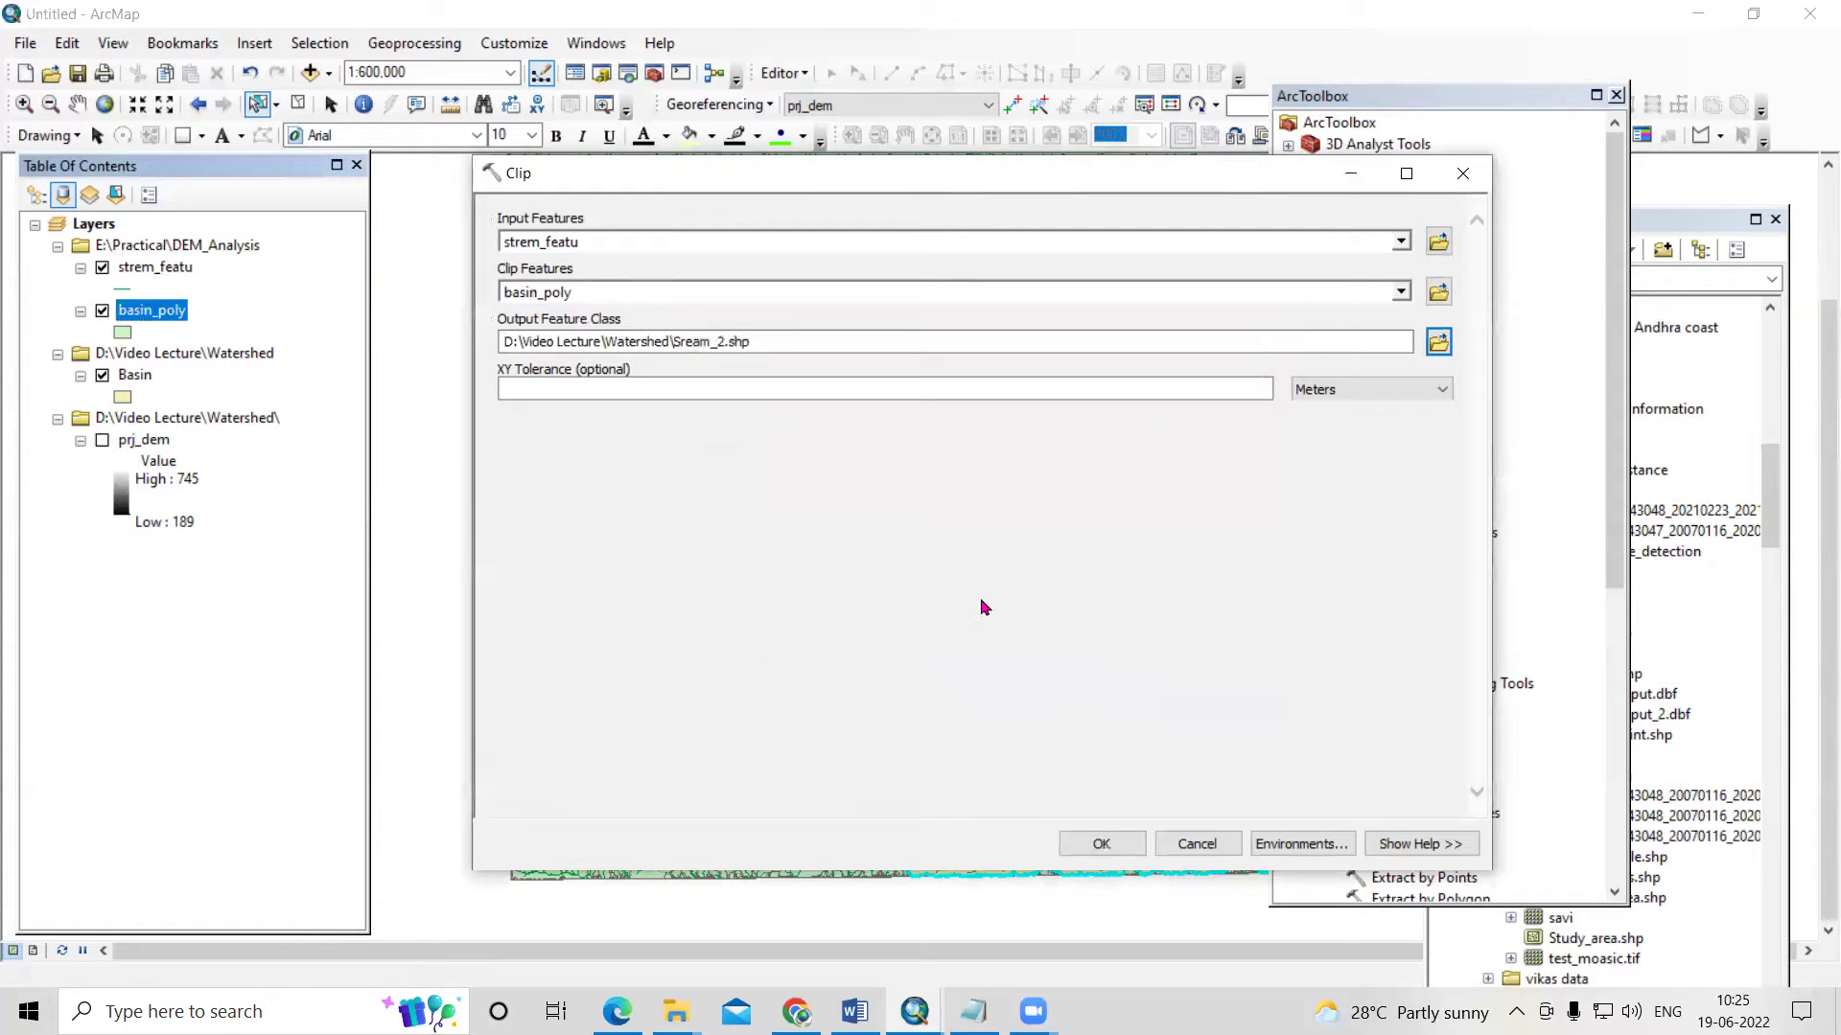
{"action": "left_click", "coordinate": [682, 342]}
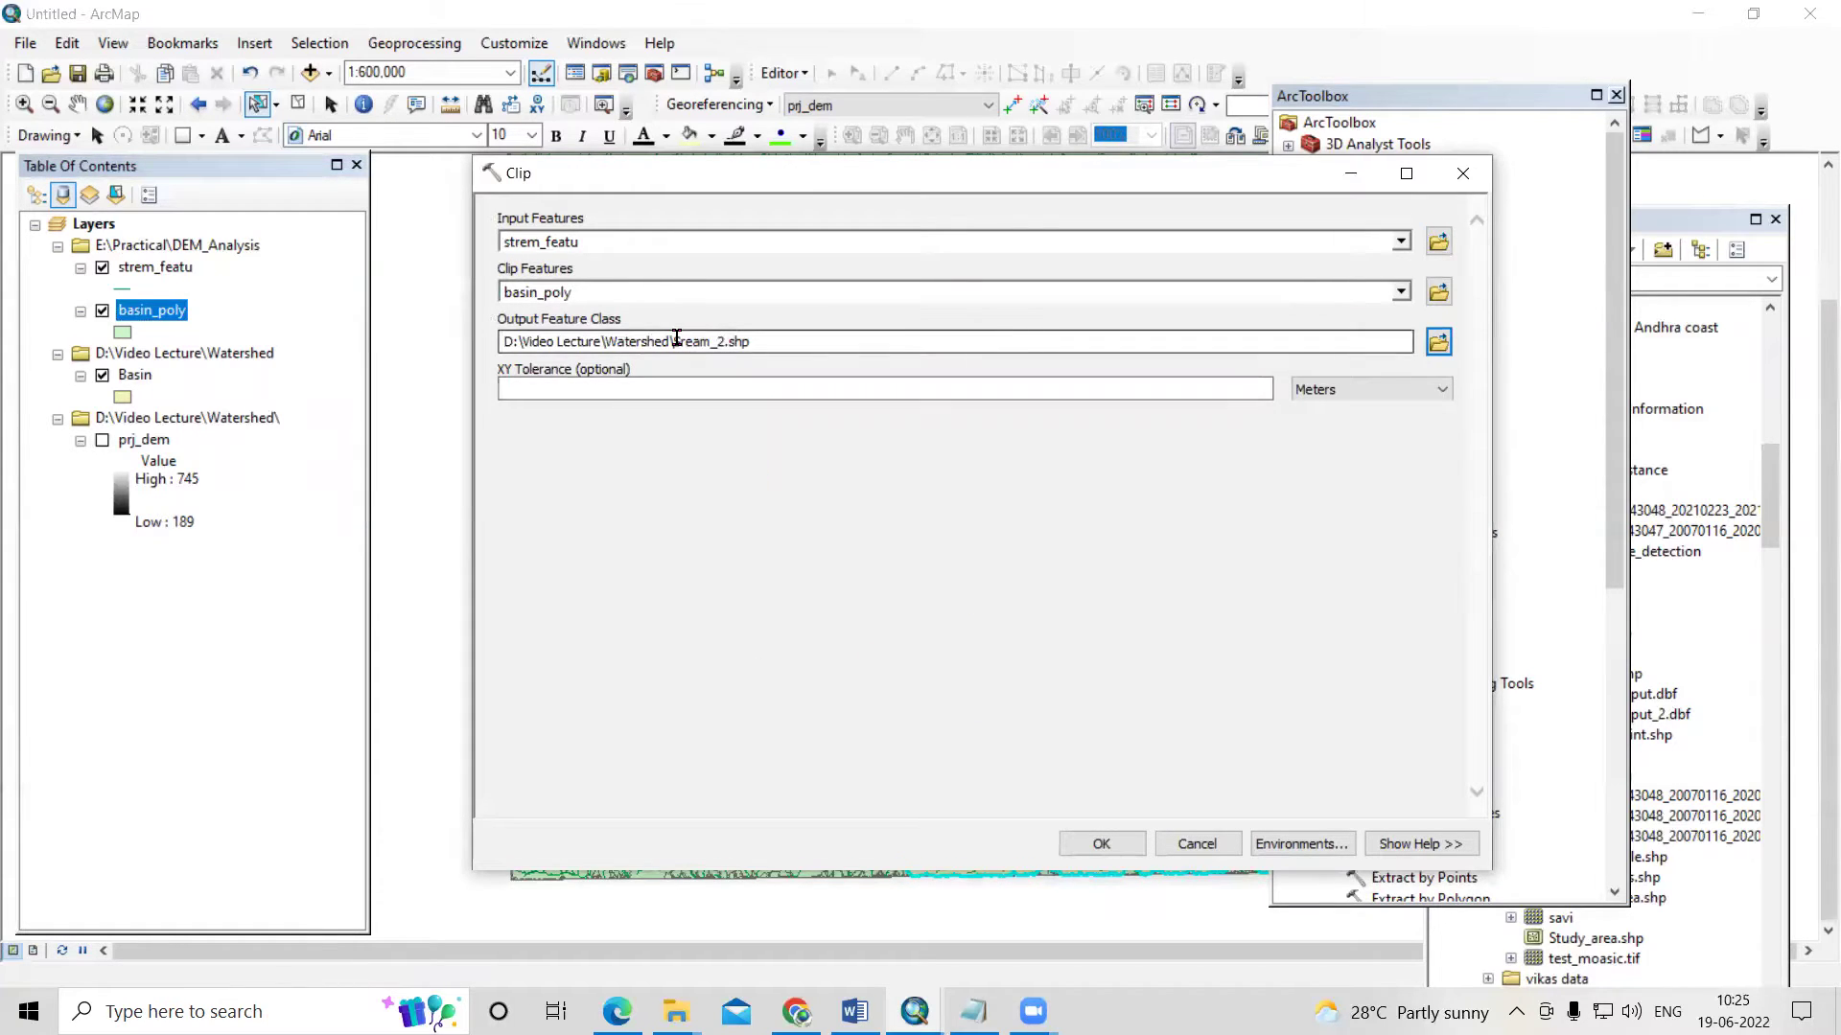
{"action": "type", "text": "t"}
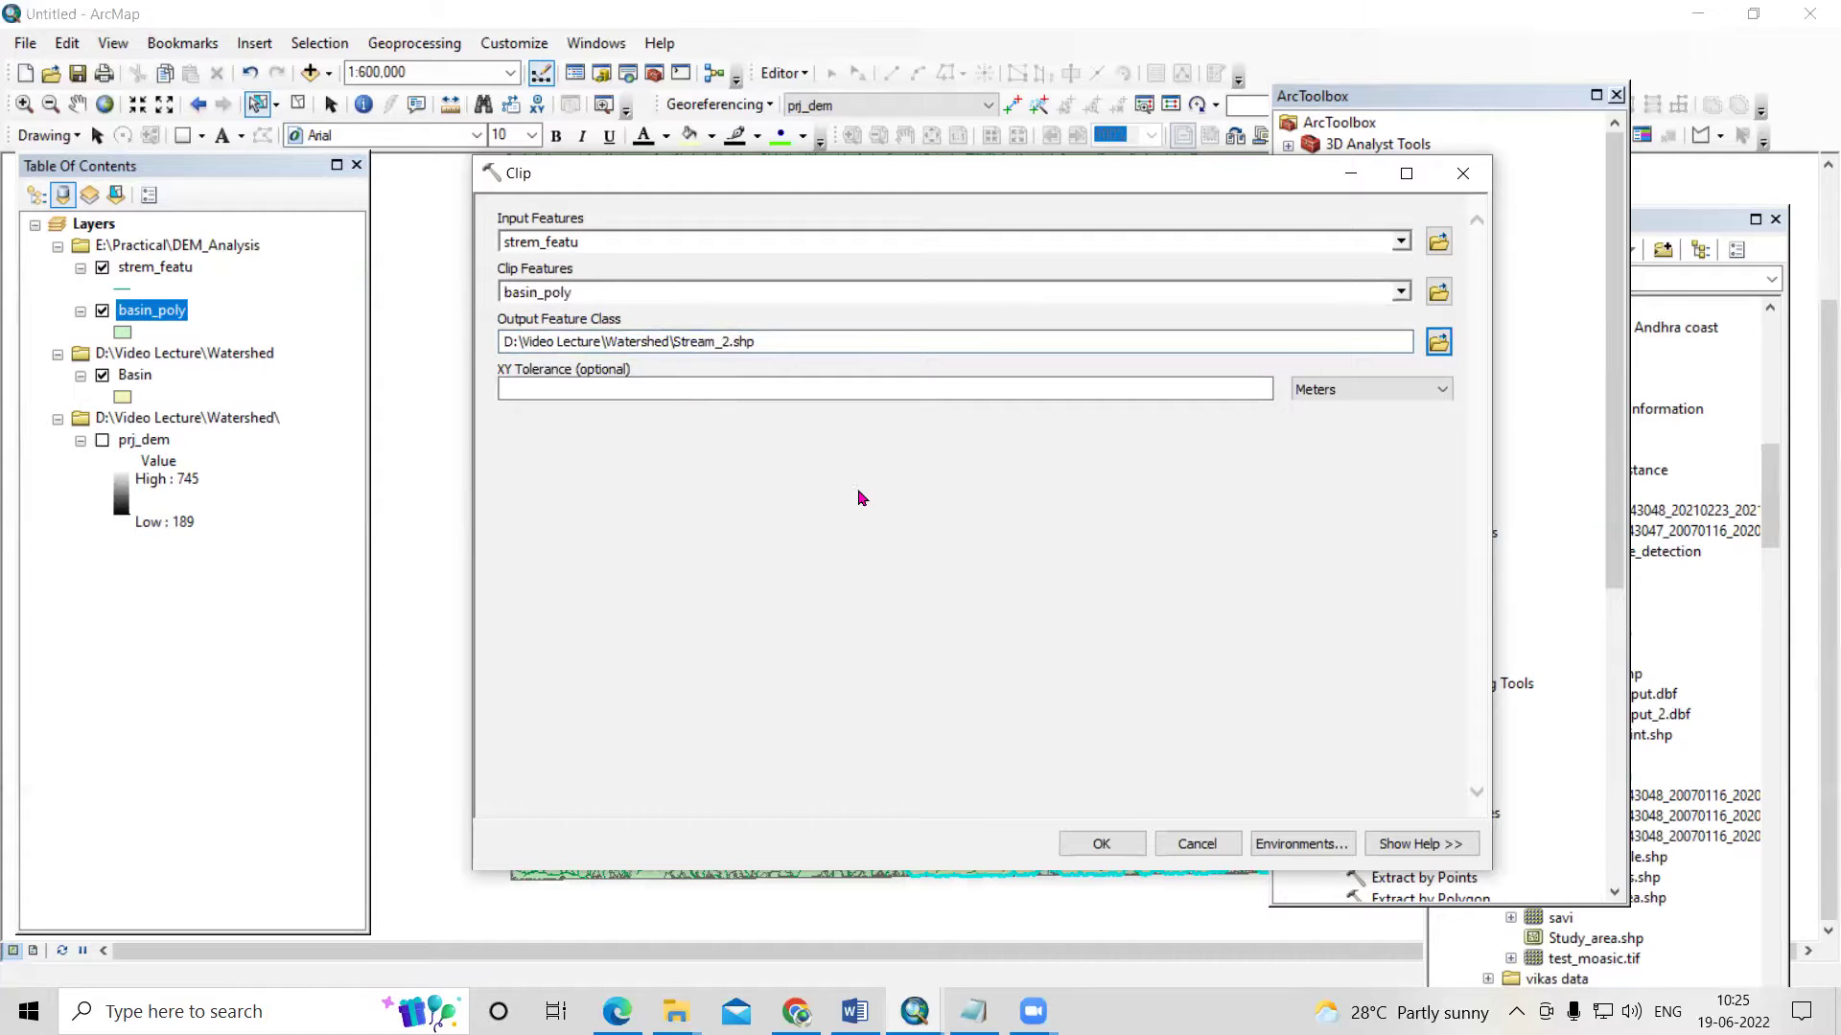
{"action": "left_click", "coordinate": [1097, 843]}
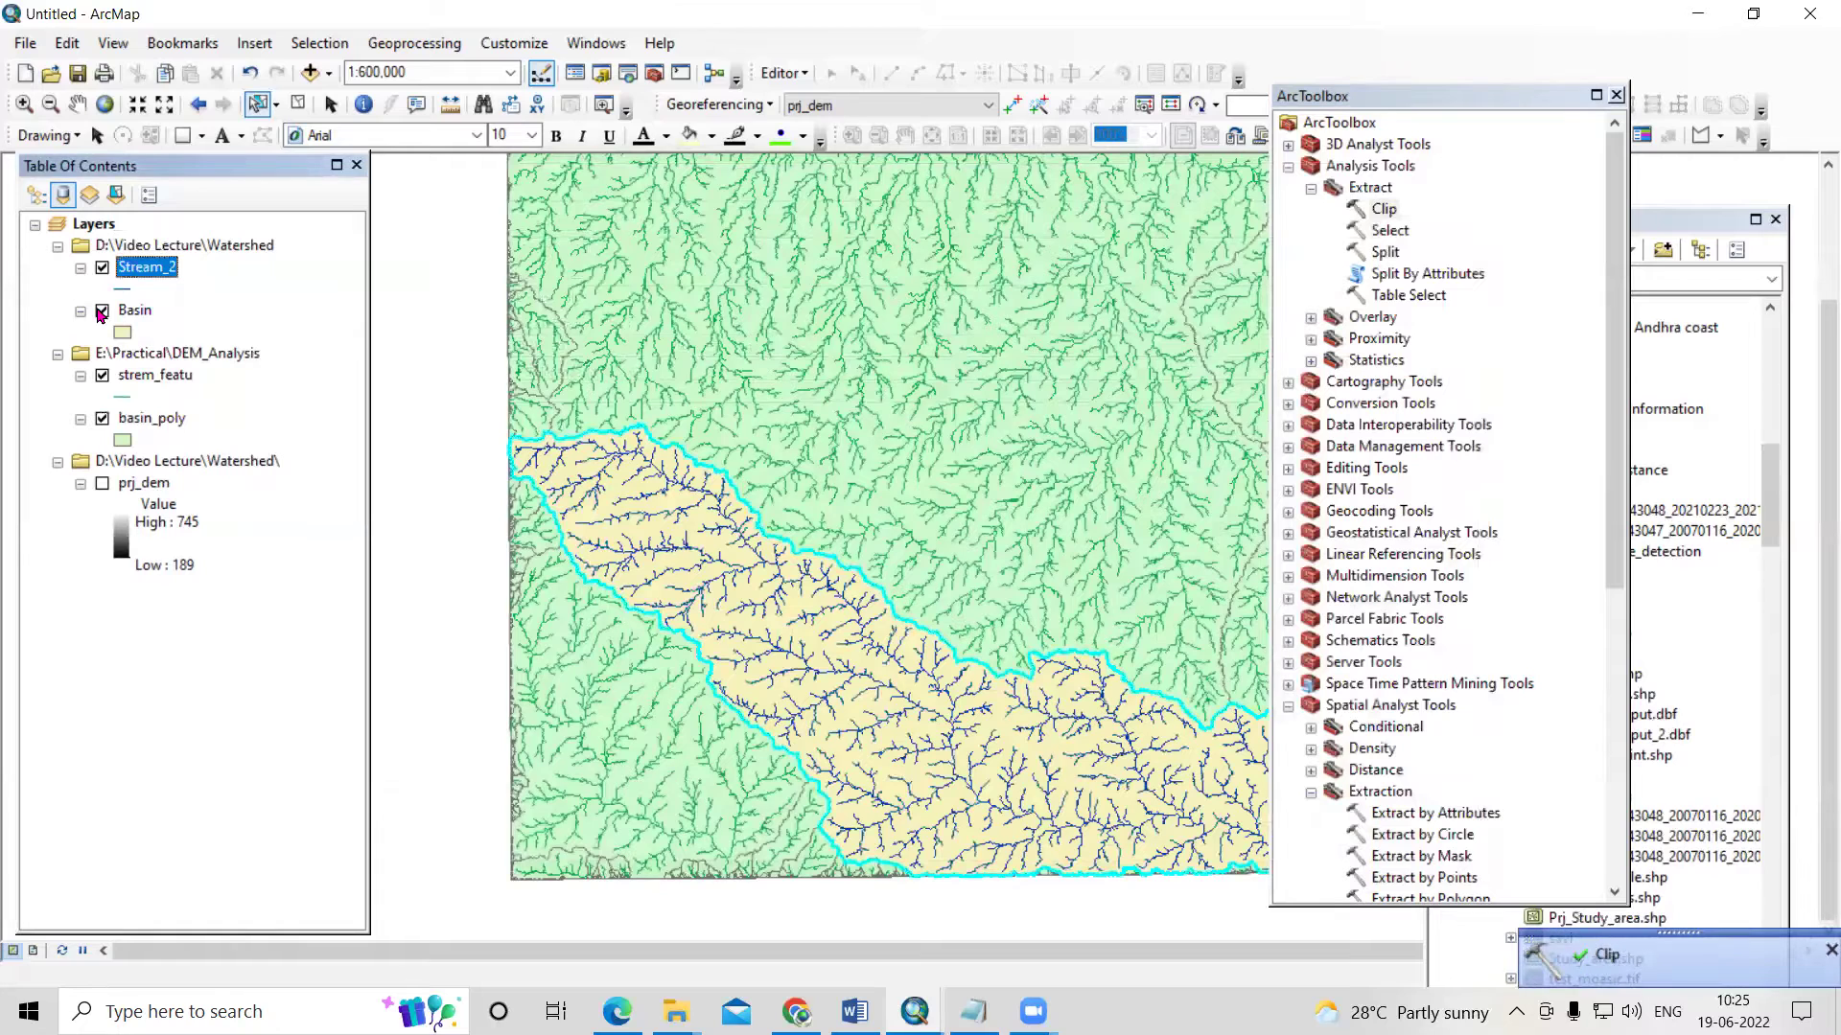
- Remove the E:\Practical\DEM_Analysis layers, strem_featu and basin_poly, from the map
{"action": "left_click", "coordinate": [103, 419]}
{"action": "left_click", "coordinate": [178, 355]}
{"action": "right_click", "coordinate": [178, 357]}
{"action": "left_click", "coordinate": [235, 367]}
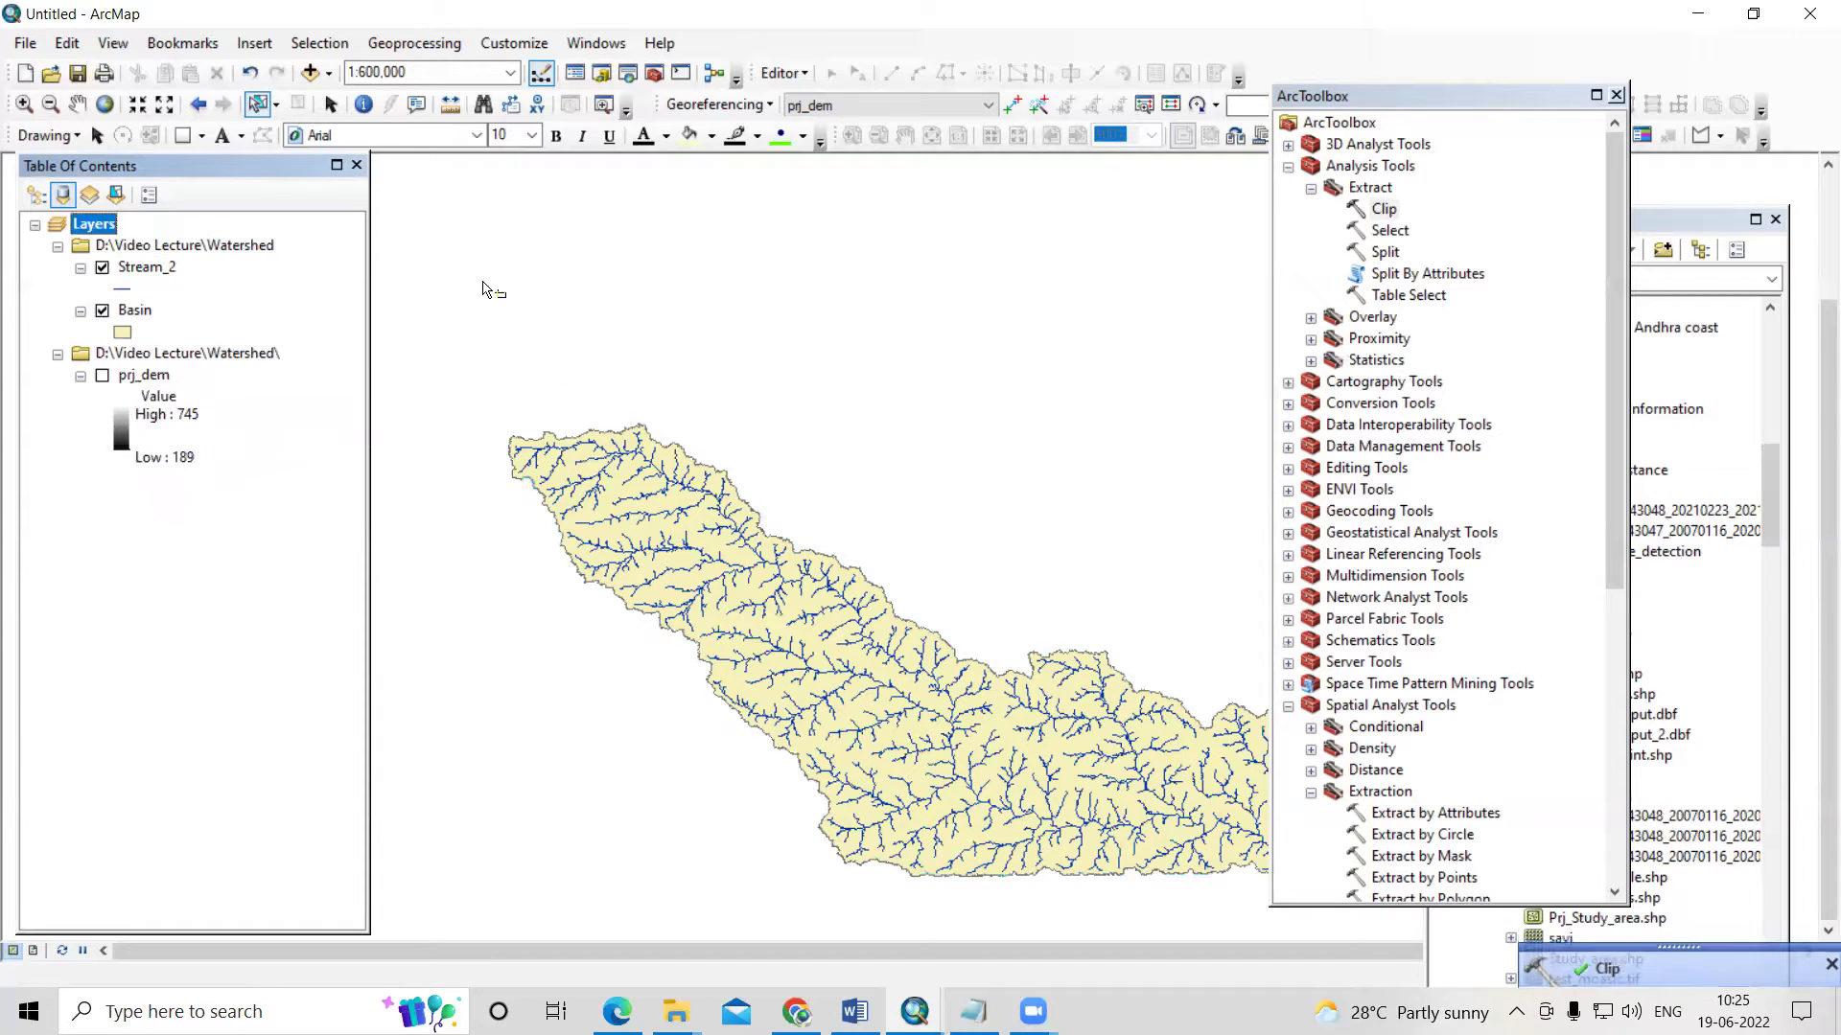
{"action": "scroll", "coordinate": [886, 523], "scroll_direction": "up", "scroll_amount": 2}
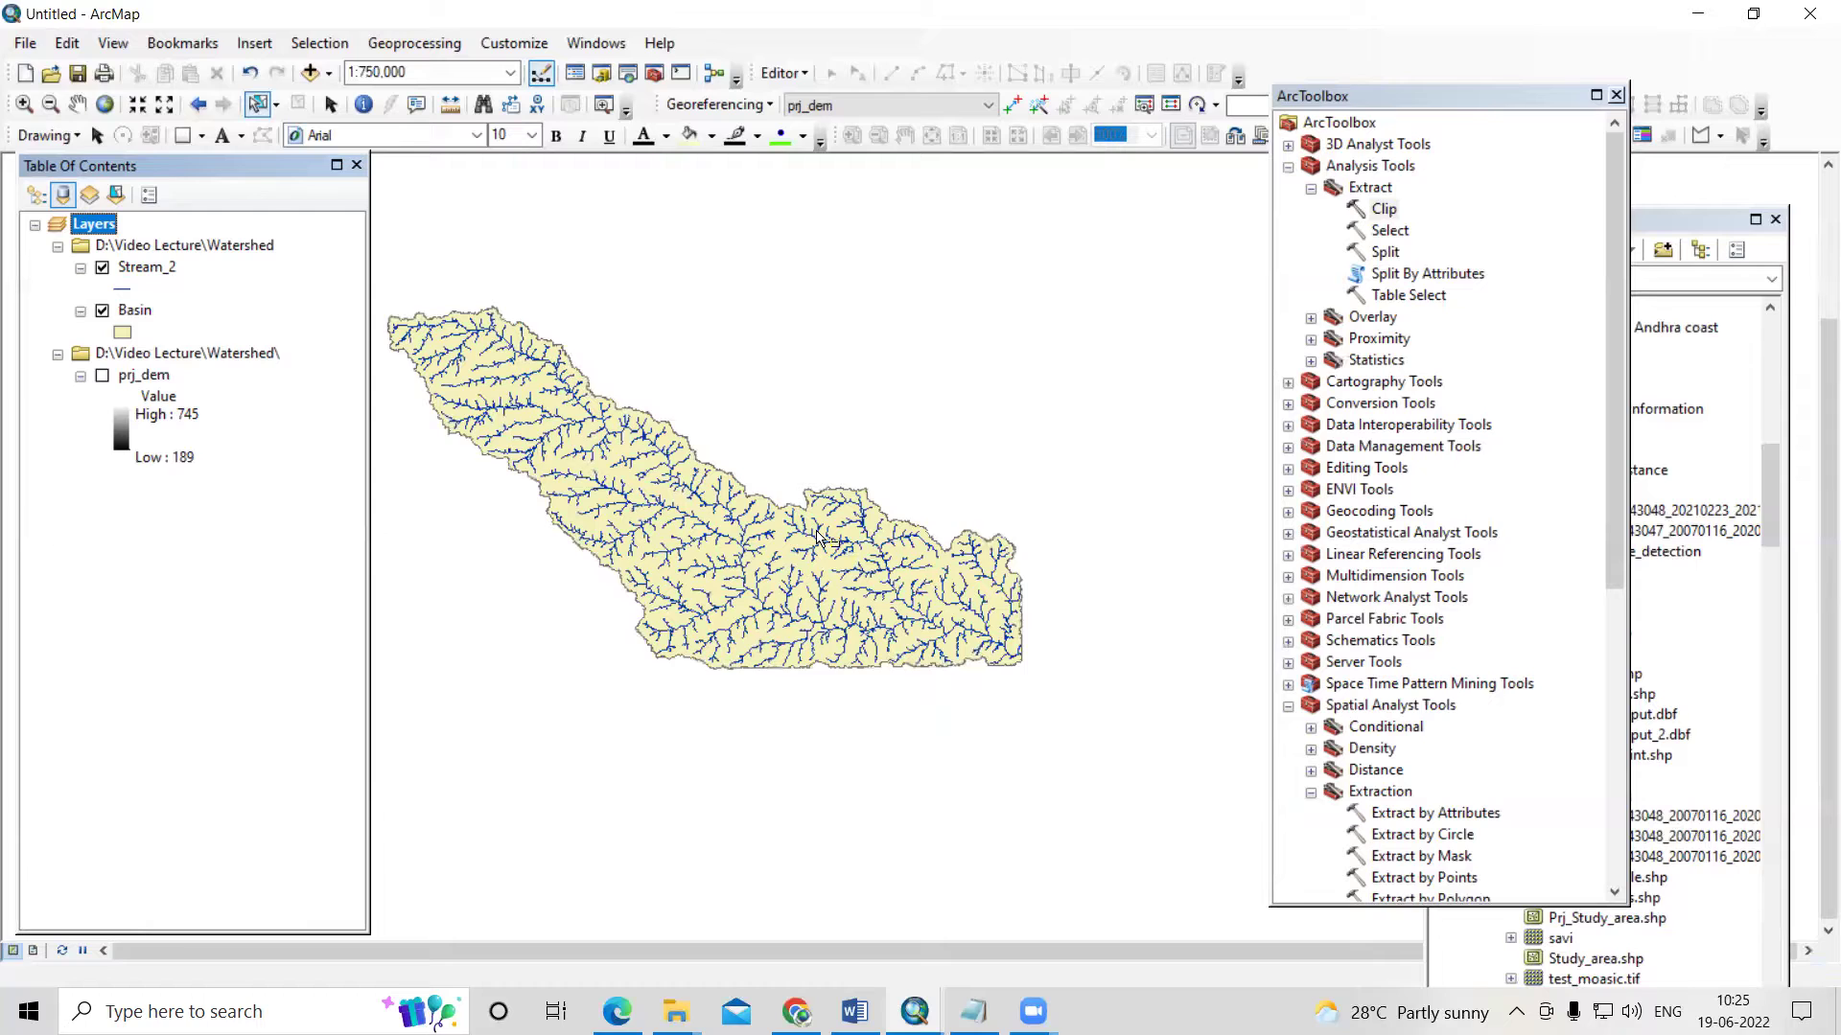
- Symbolize the Stream_2 layer by unique values of the grid_code field, adding all values
{"action": "scroll", "coordinate": [815, 570], "scroll_direction": "down", "scroll_amount": 2}
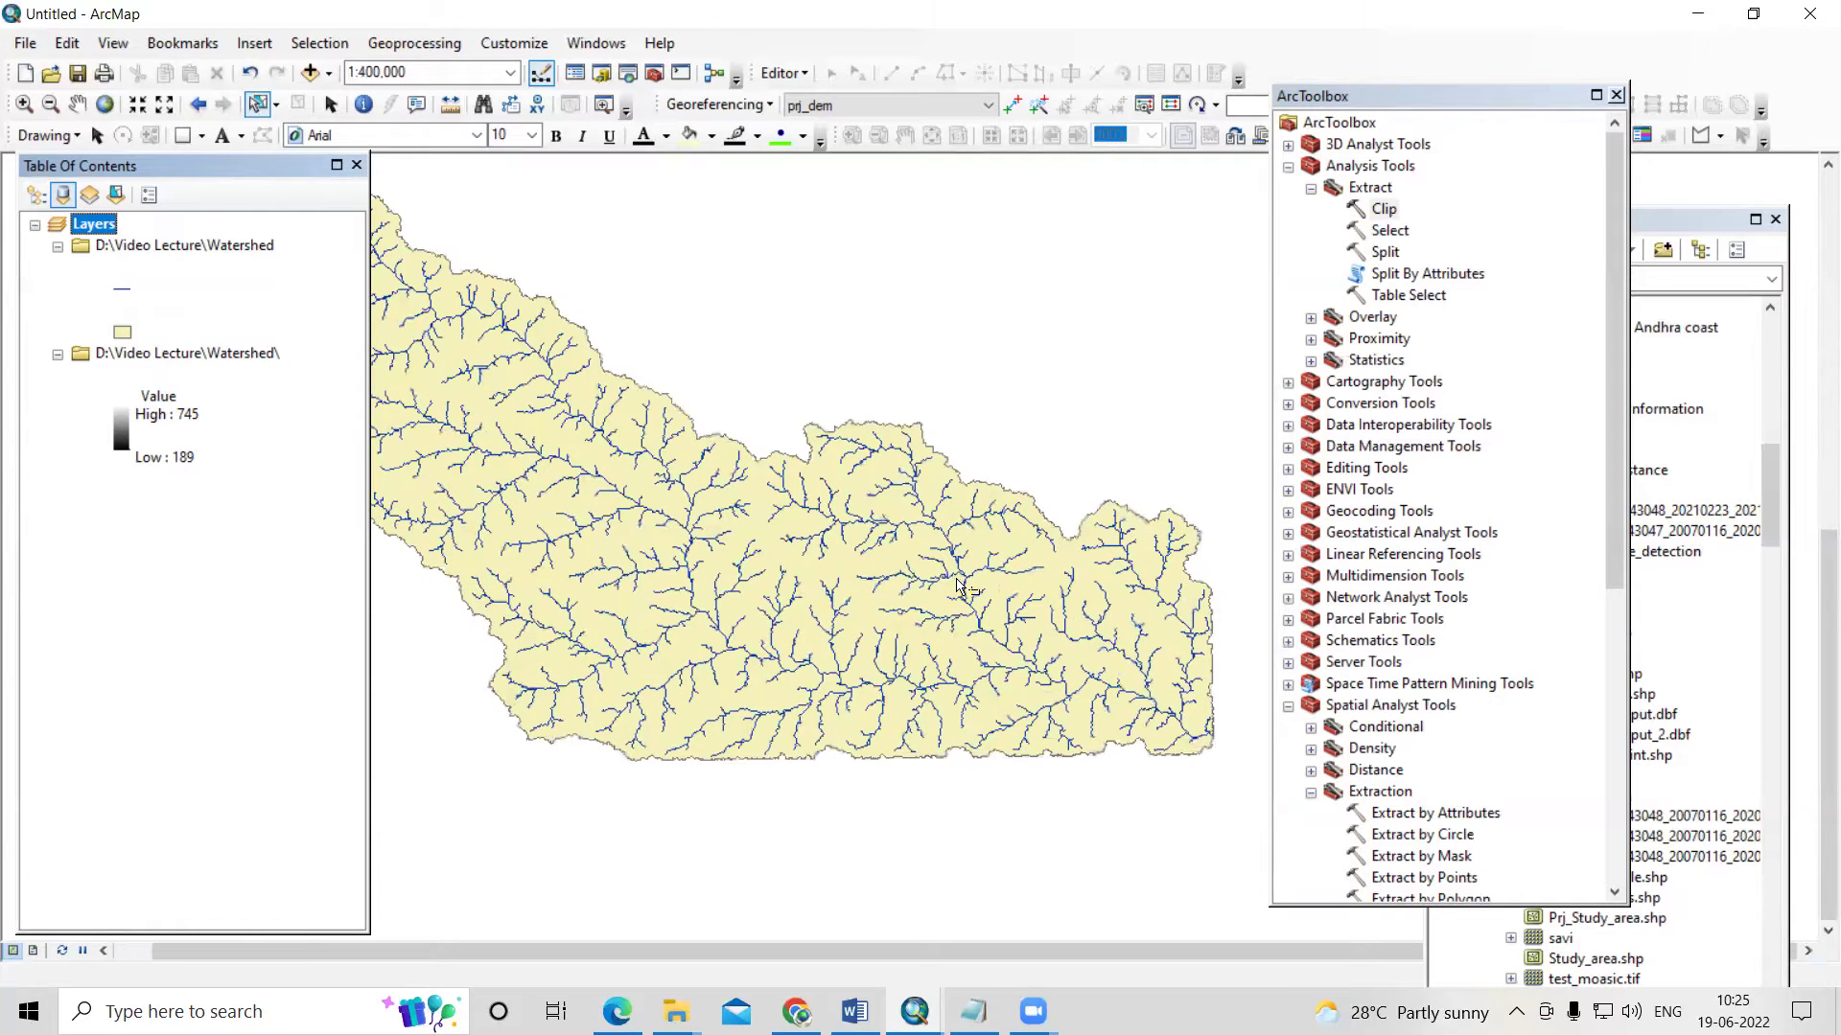
{"action": "scroll", "coordinate": [830, 629], "scroll_direction": "up", "scroll_amount": 1}
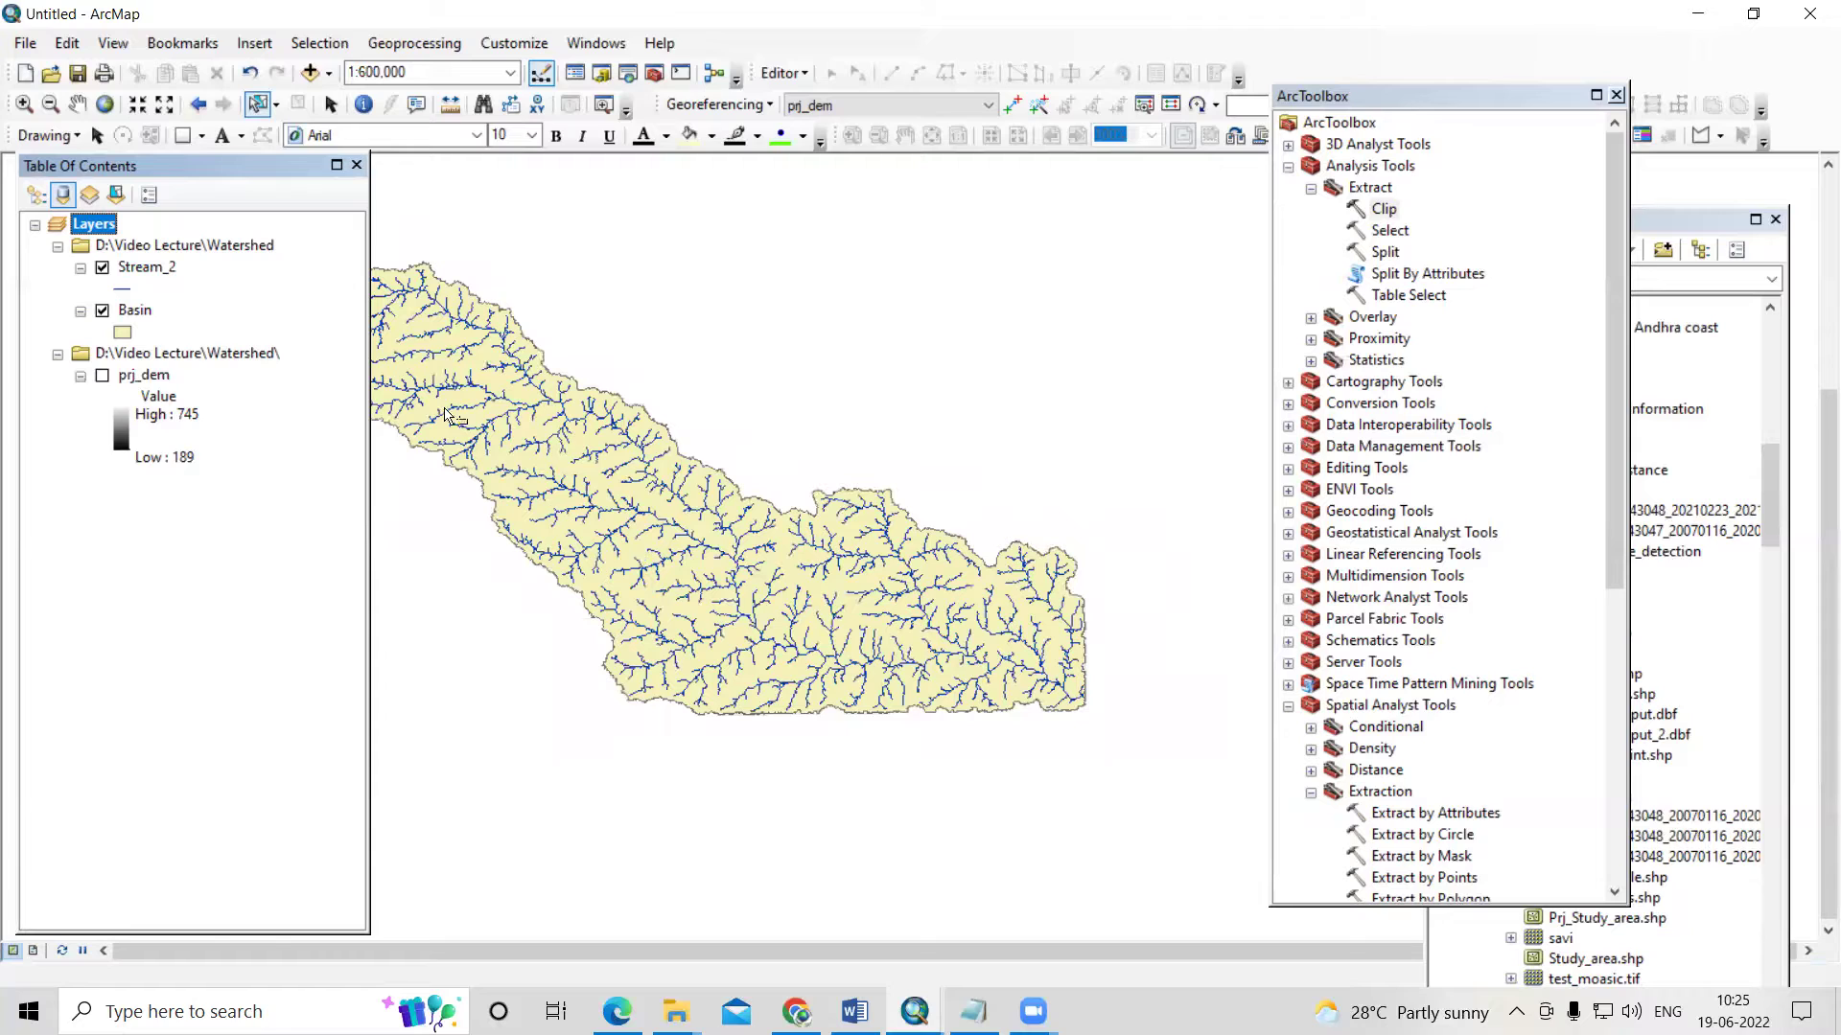
{"action": "right_click", "coordinate": [154, 268]}
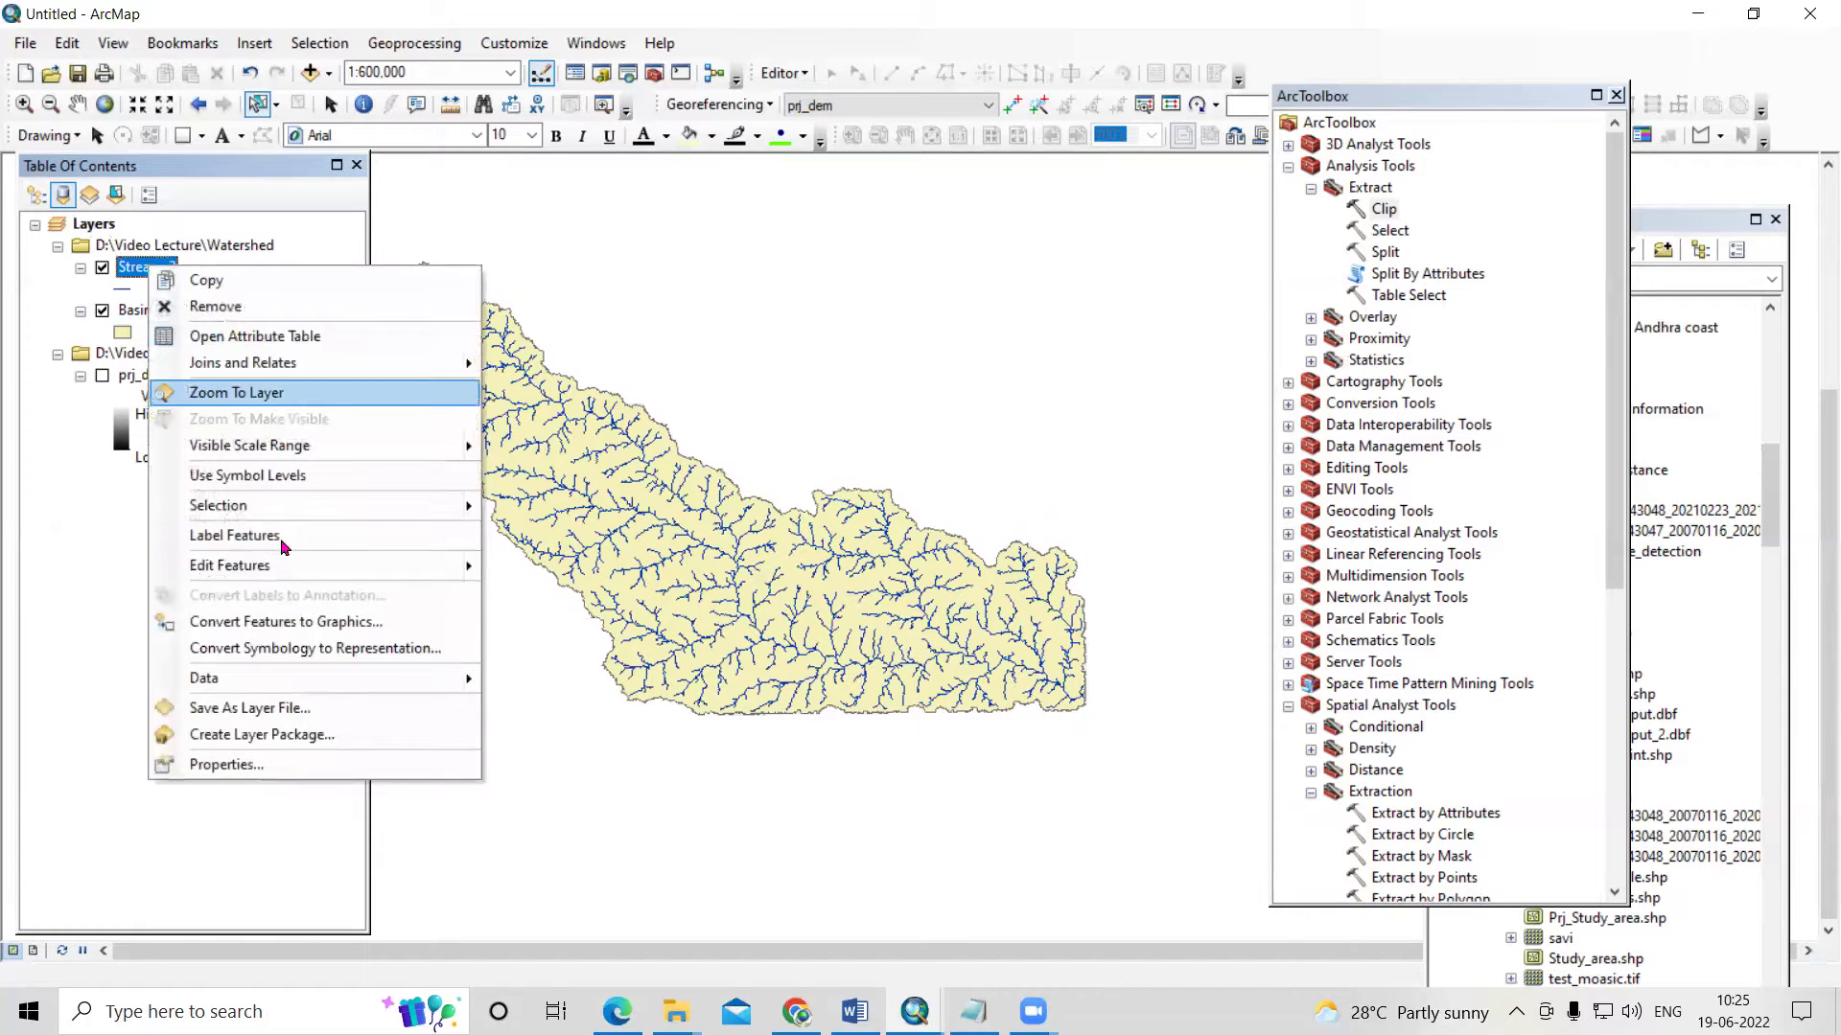
{"action": "left_click", "coordinate": [226, 764]}
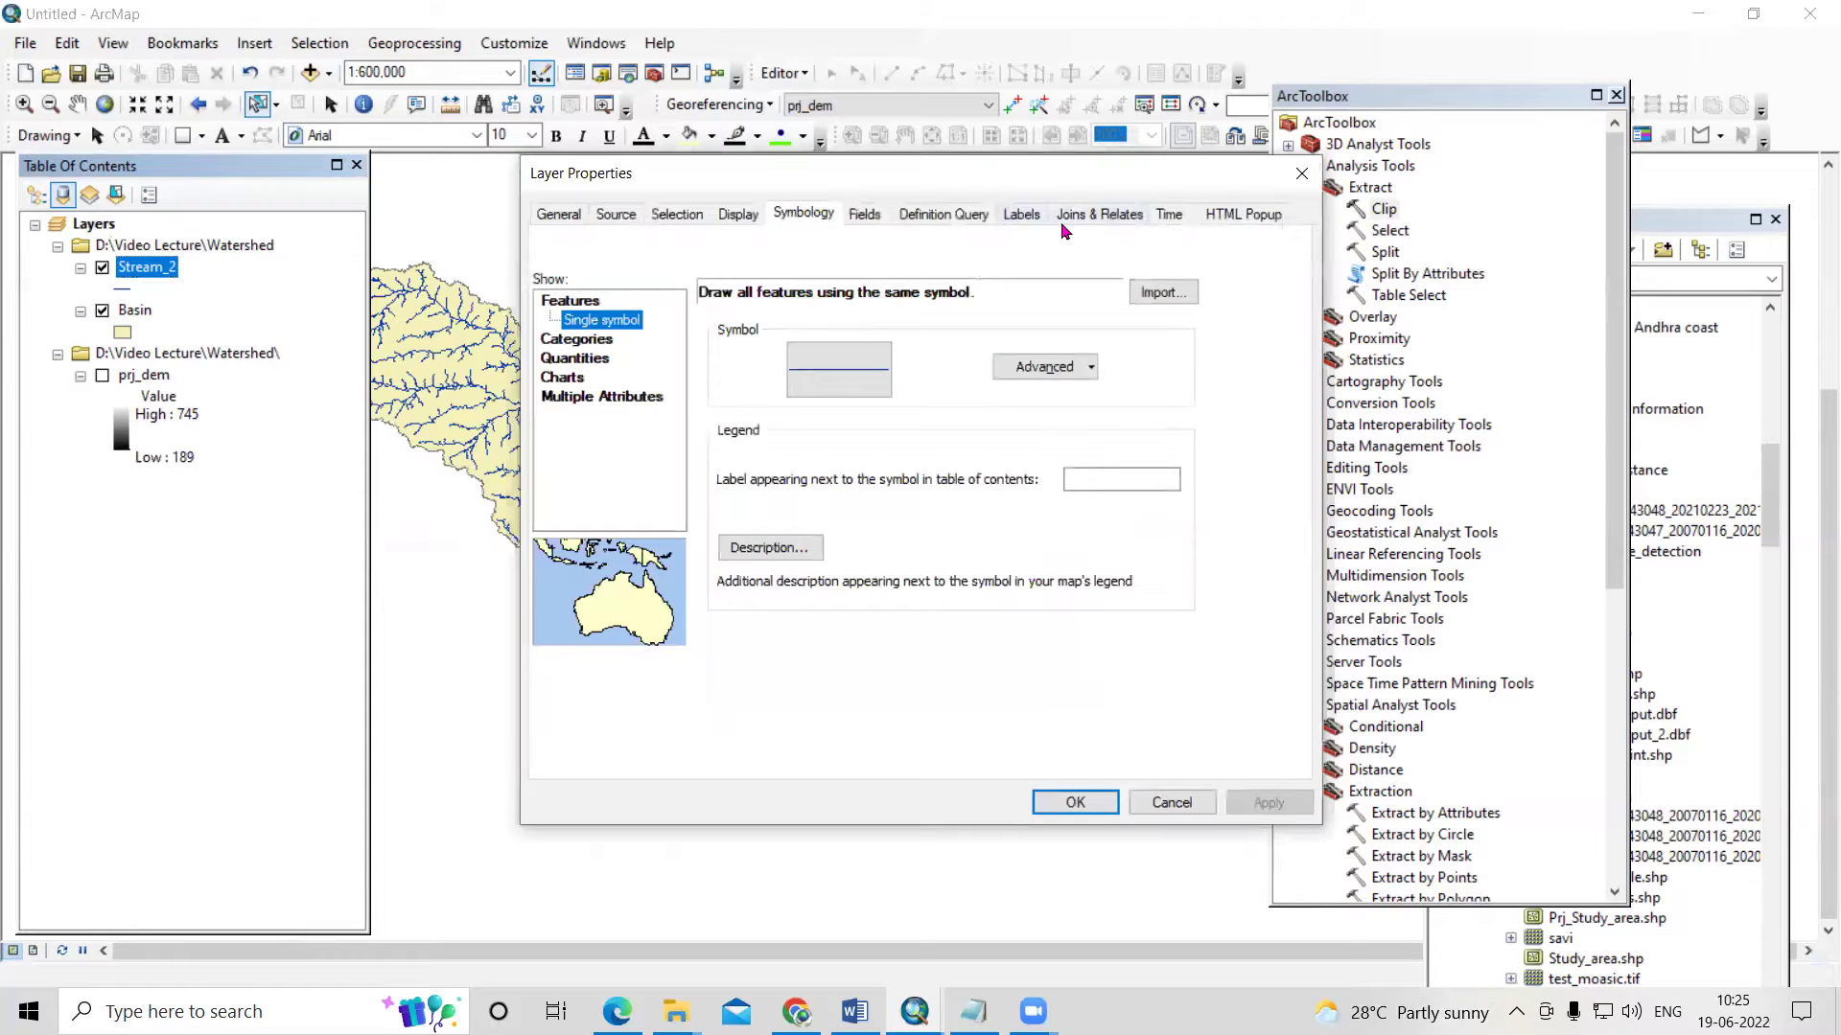
{"action": "left_click", "coordinate": [1022, 217]}
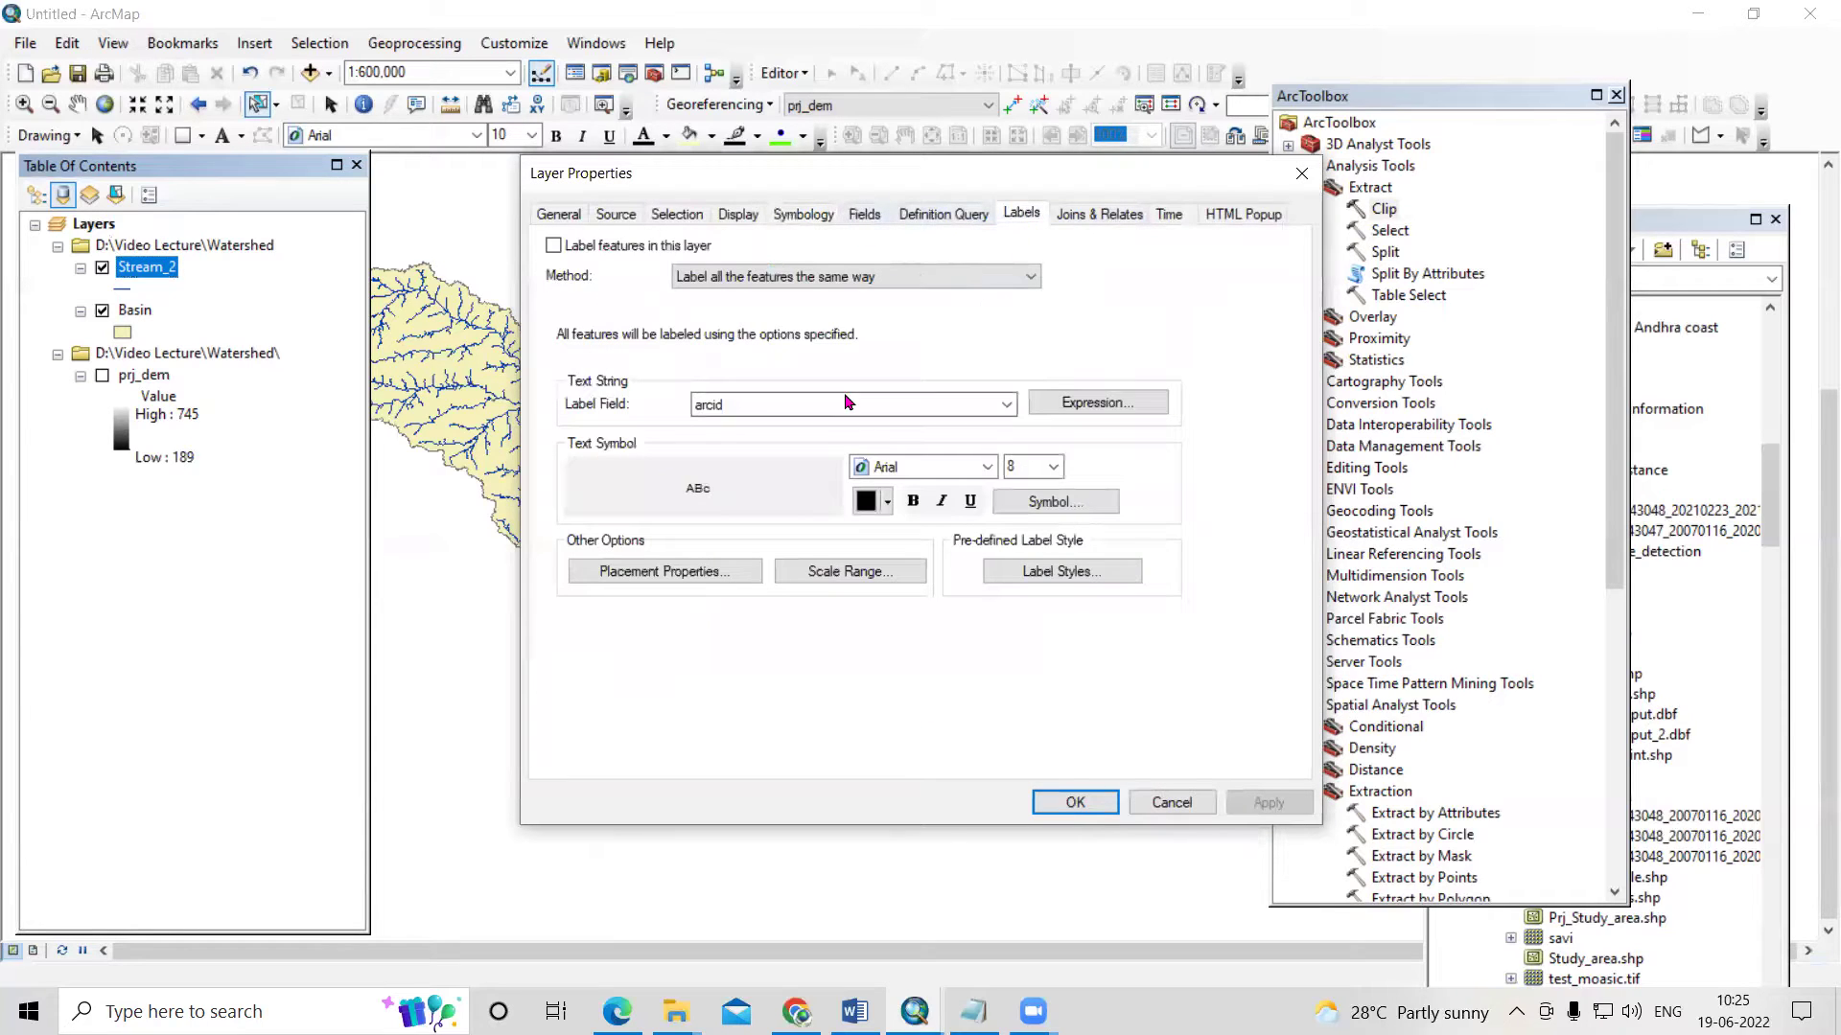
{"action": "left_click", "coordinate": [803, 215]}
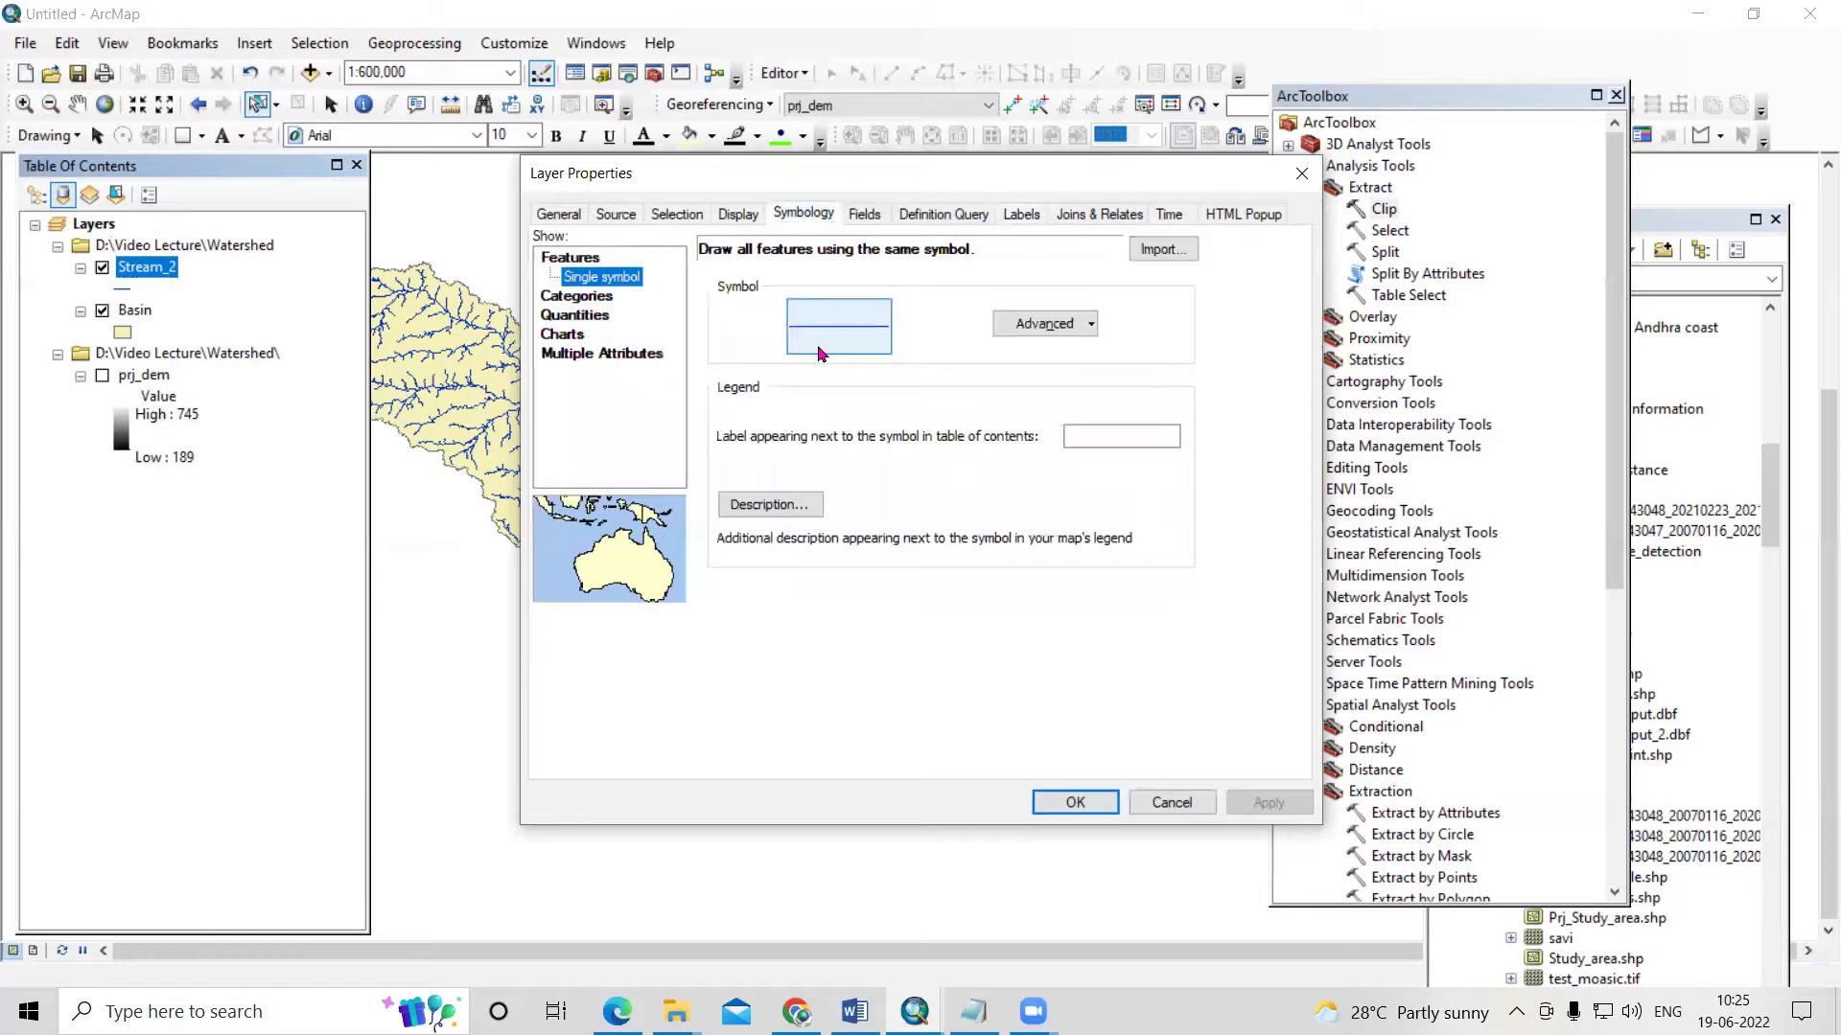
{"action": "left_click", "coordinate": [823, 298]}
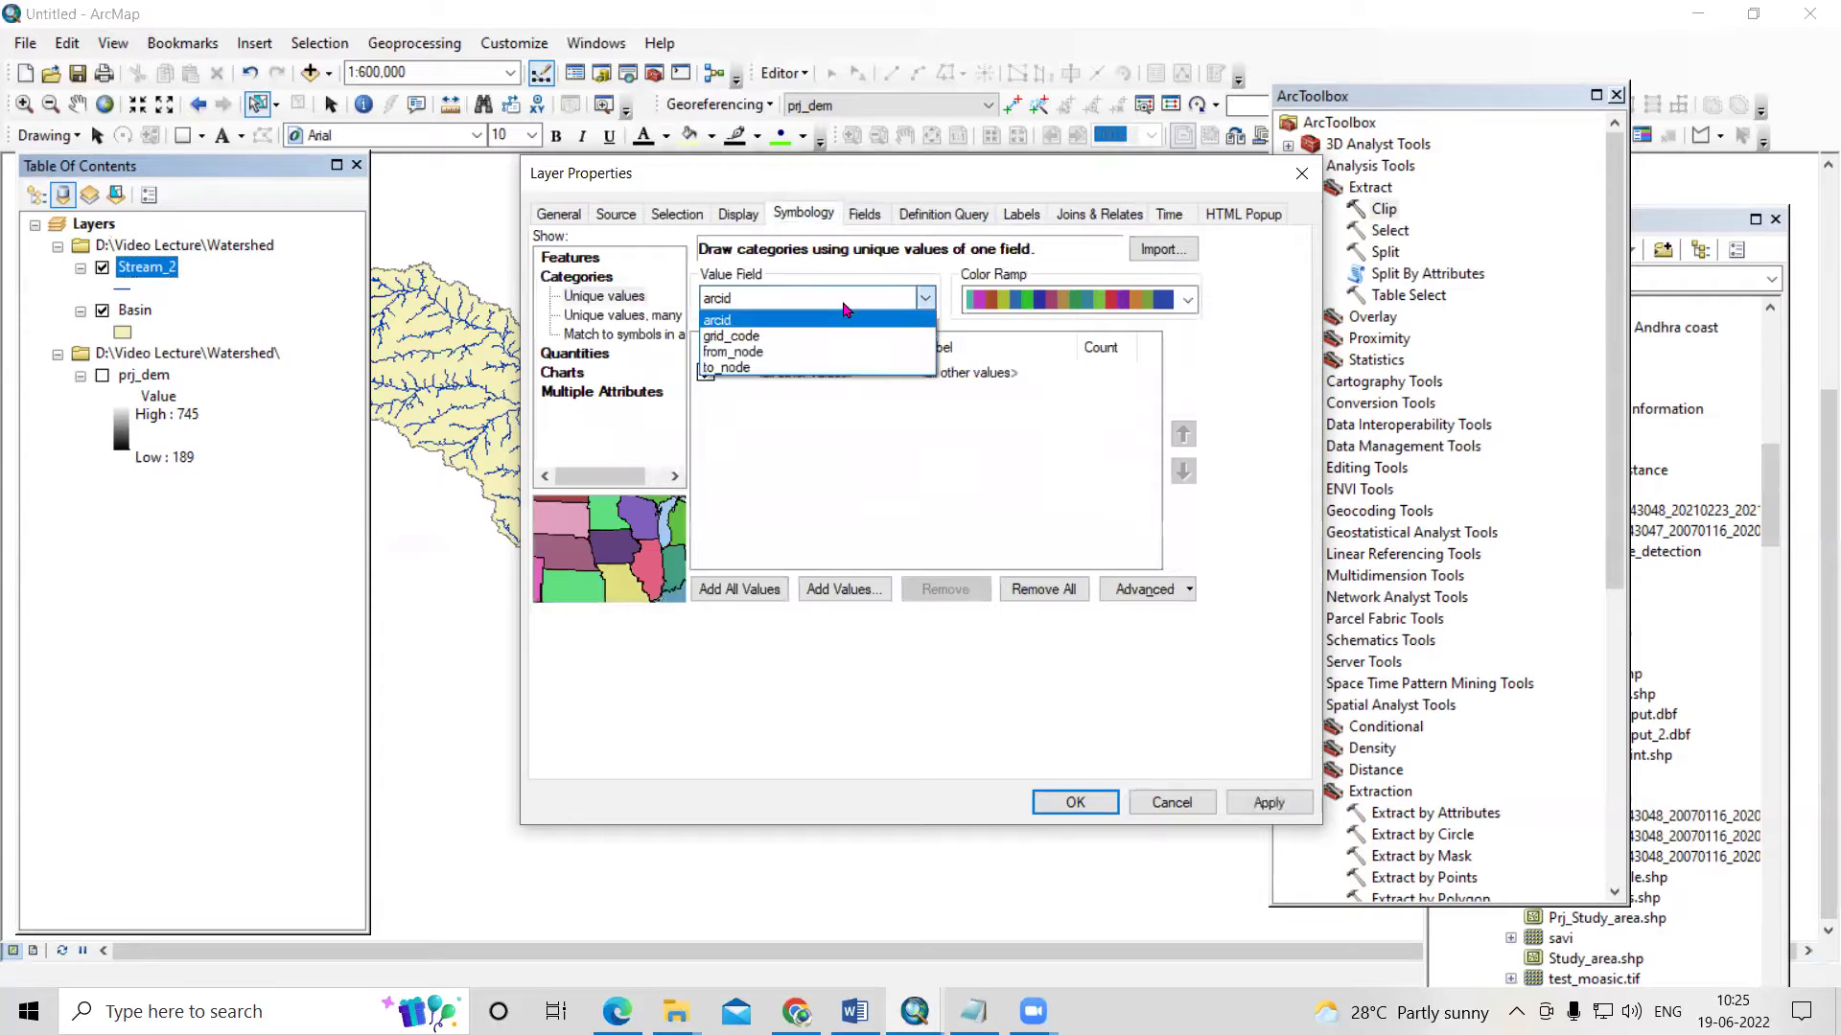
{"action": "left_click", "coordinate": [829, 337]}
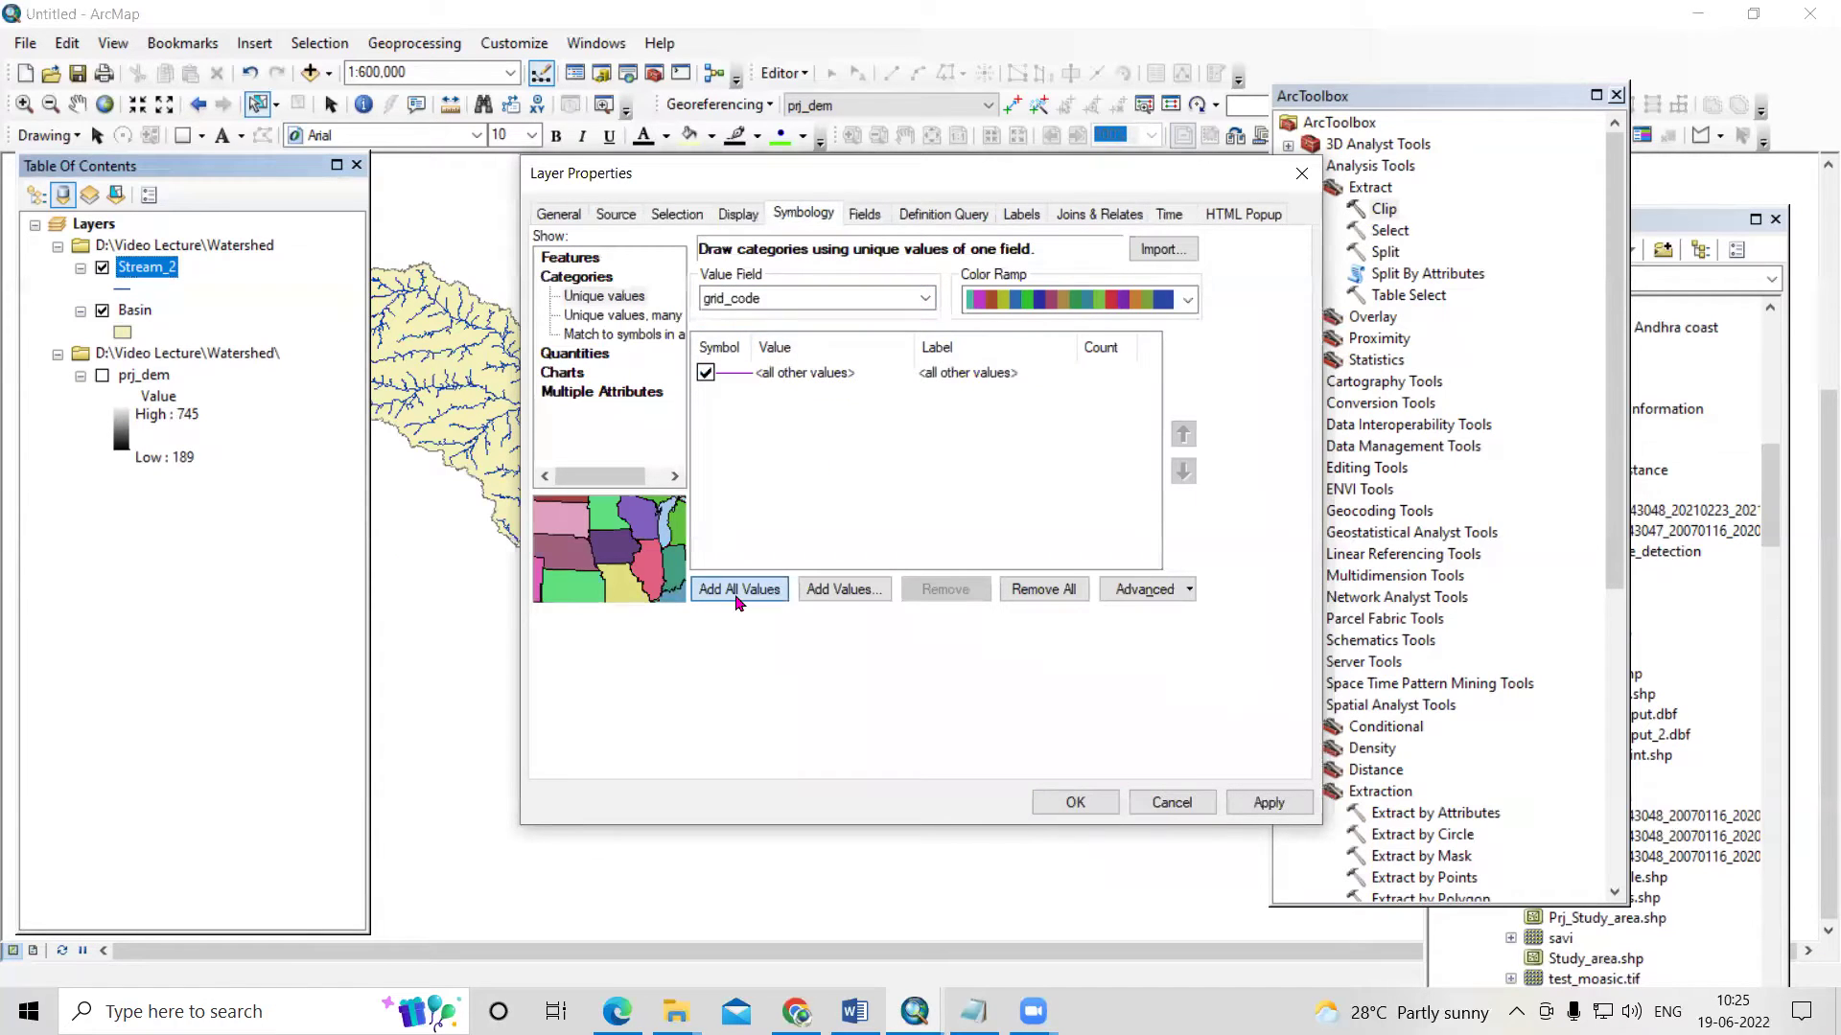
{"action": "left_click", "coordinate": [738, 589]}
{"action": "left_click", "coordinate": [1265, 801]}
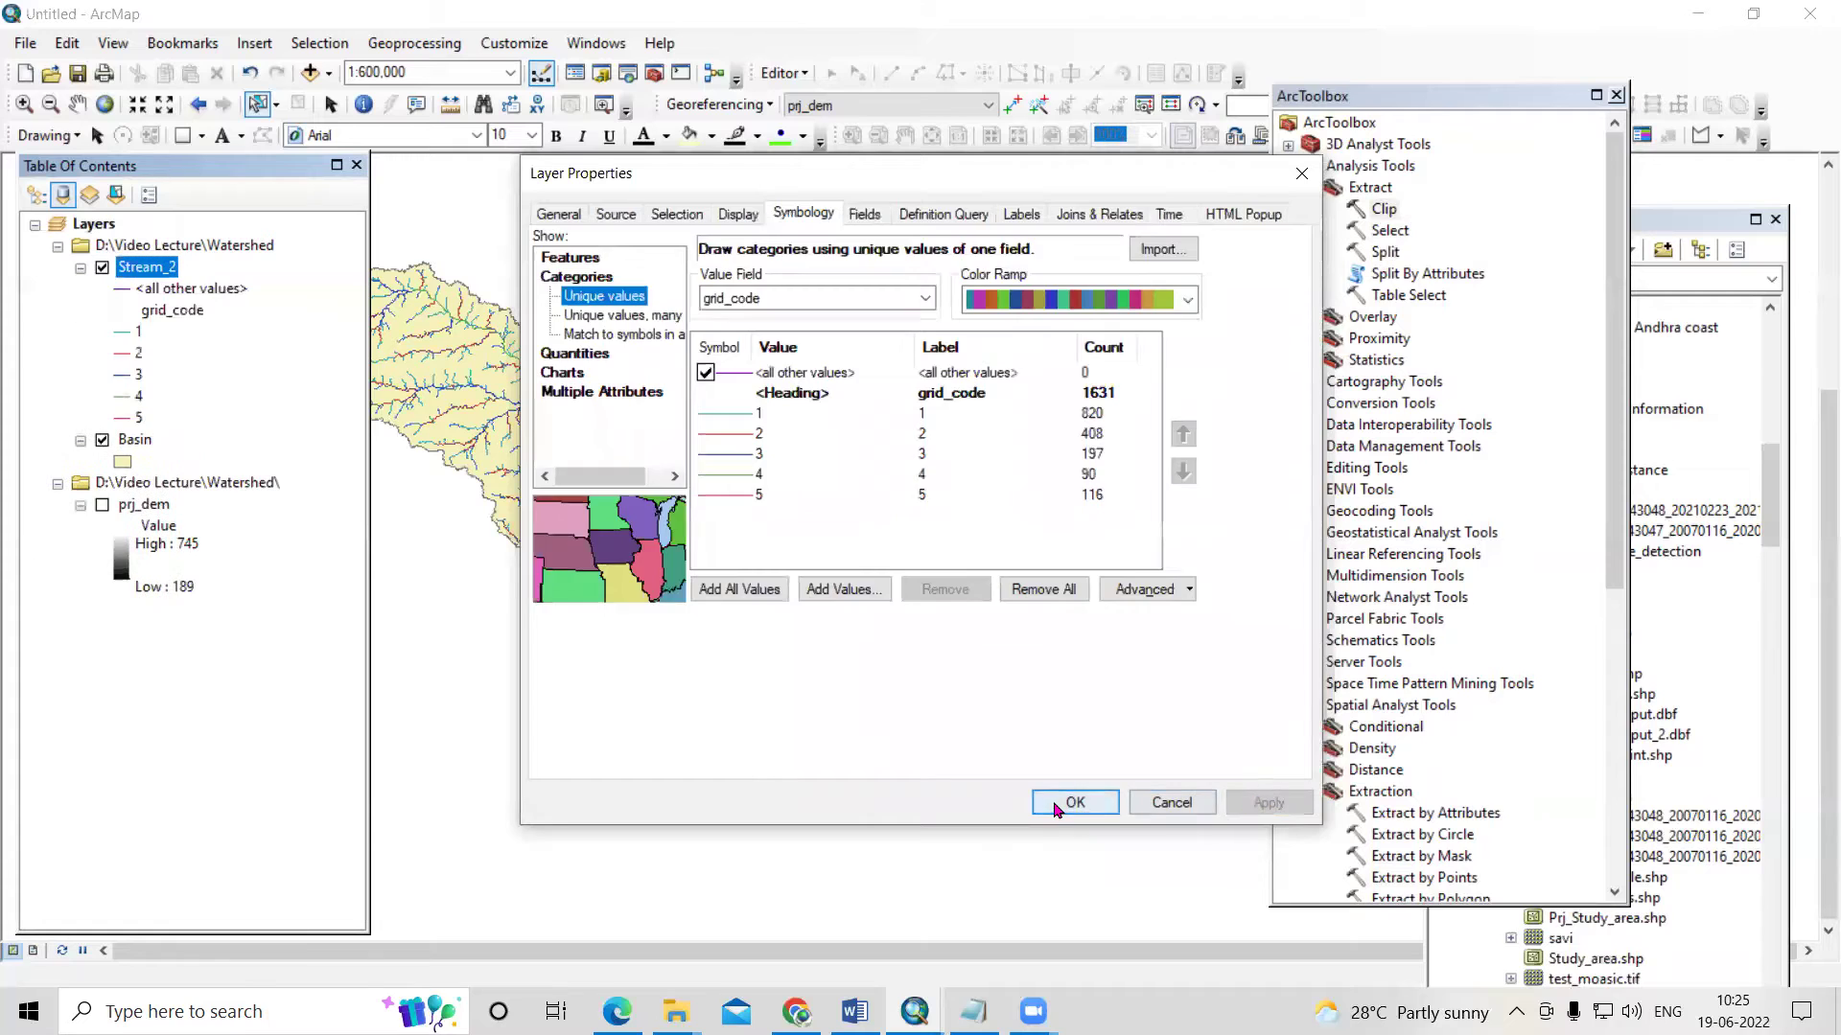
{"action": "left_click", "coordinate": [1075, 801]}
- Examine the grid_code values of the stream segments in the Stream_2 attribute table
{"action": "right_click", "coordinate": [148, 273]}
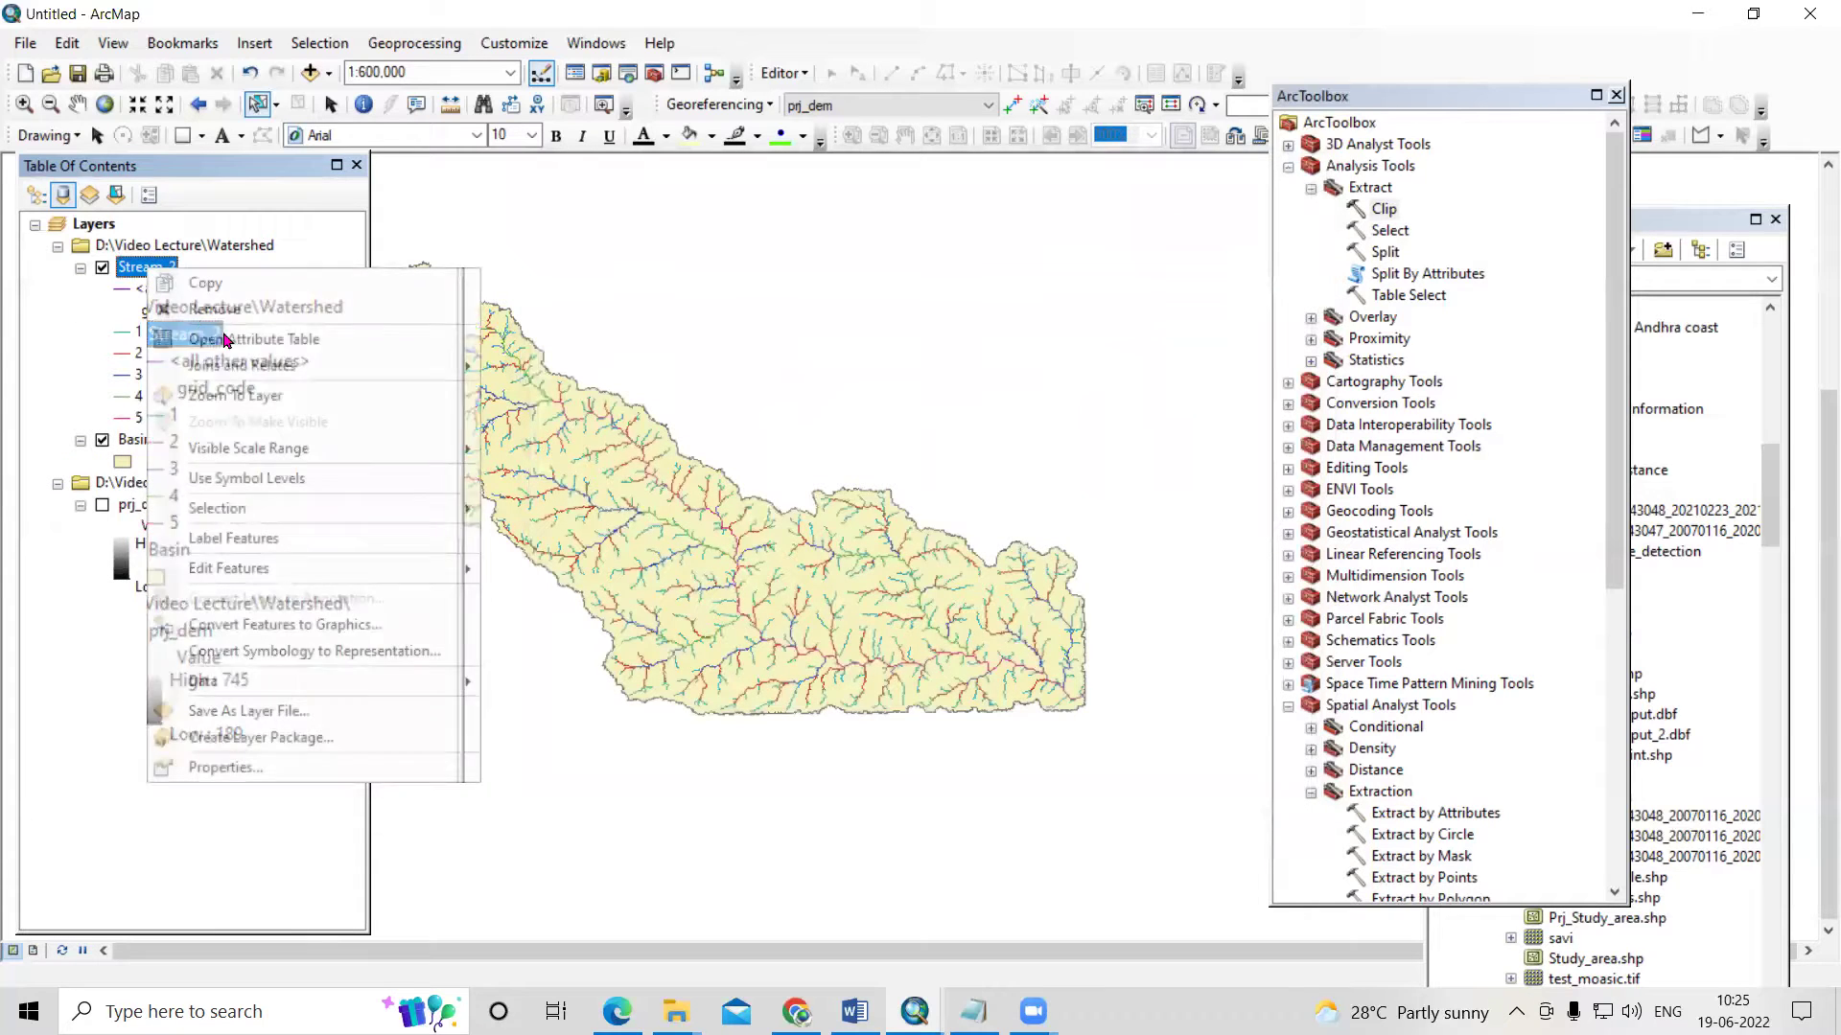
{"action": "left_click", "coordinate": [206, 333]}
{"action": "scroll", "coordinate": [733, 426], "scroll_direction": "down", "scroll_amount": 20}
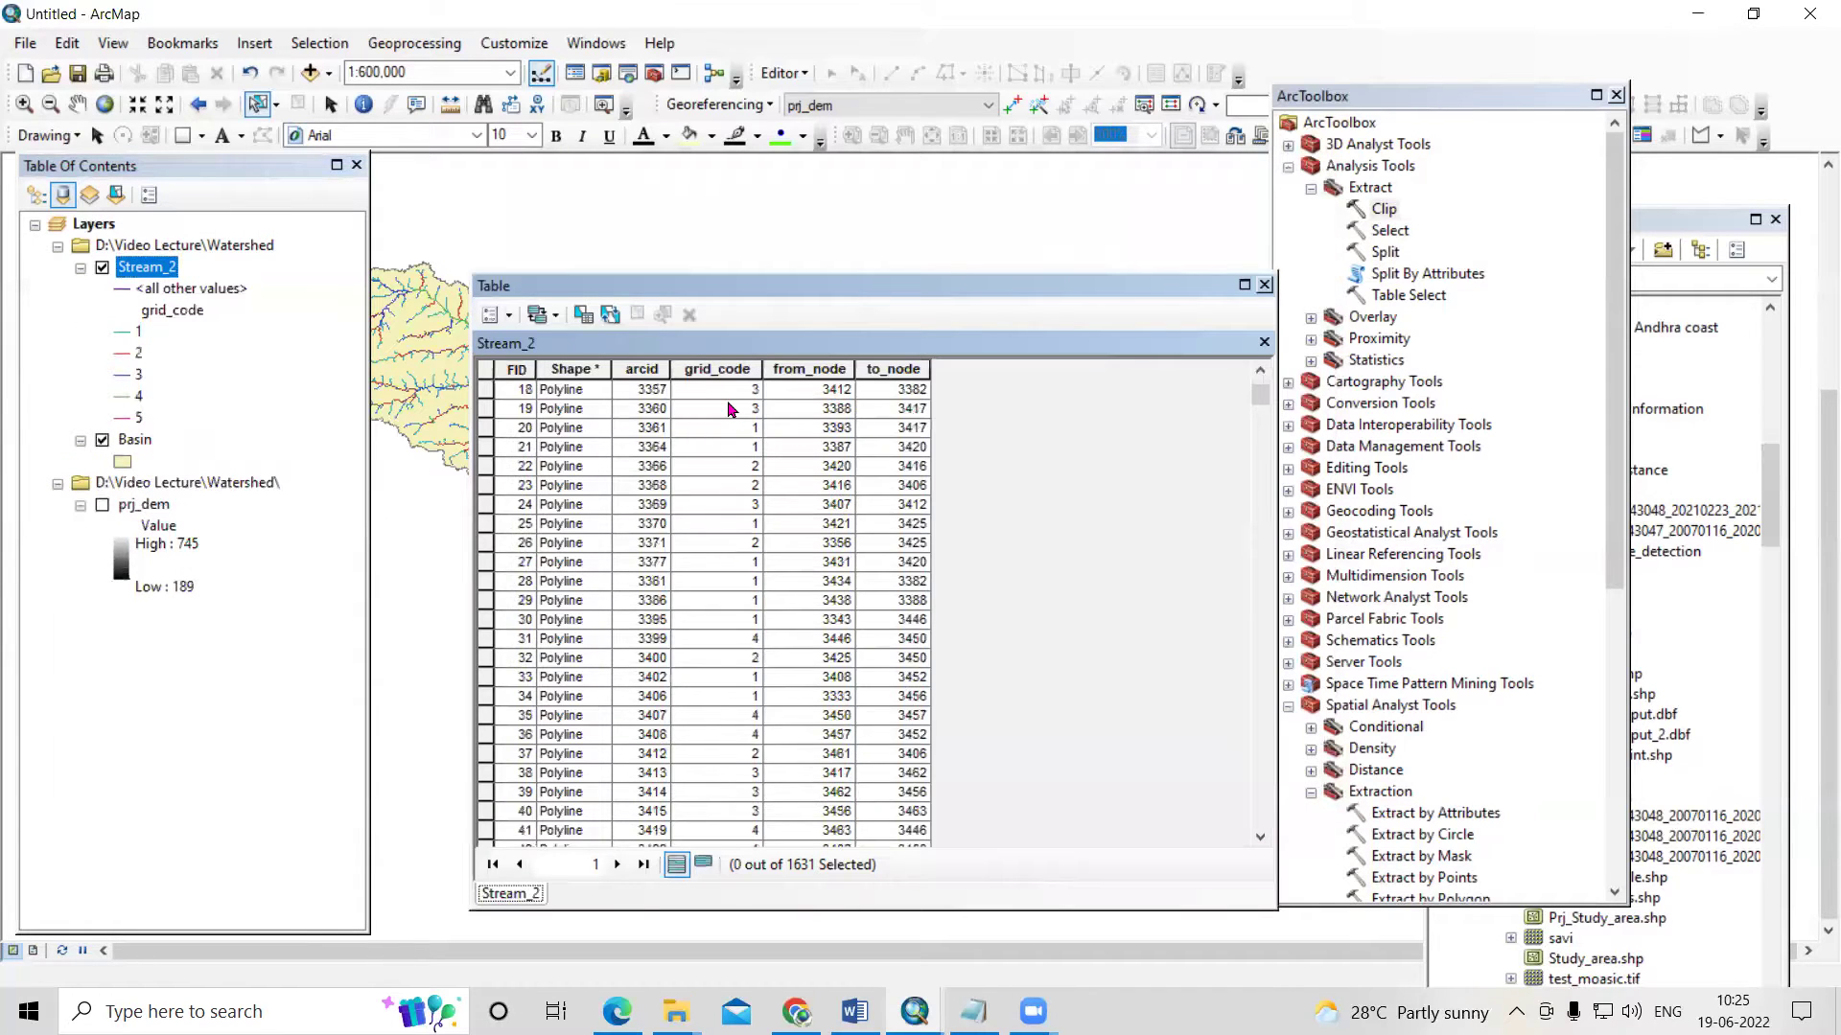
{"action": "scroll", "coordinate": [727, 427], "scroll_direction": "down", "scroll_amount": 20}
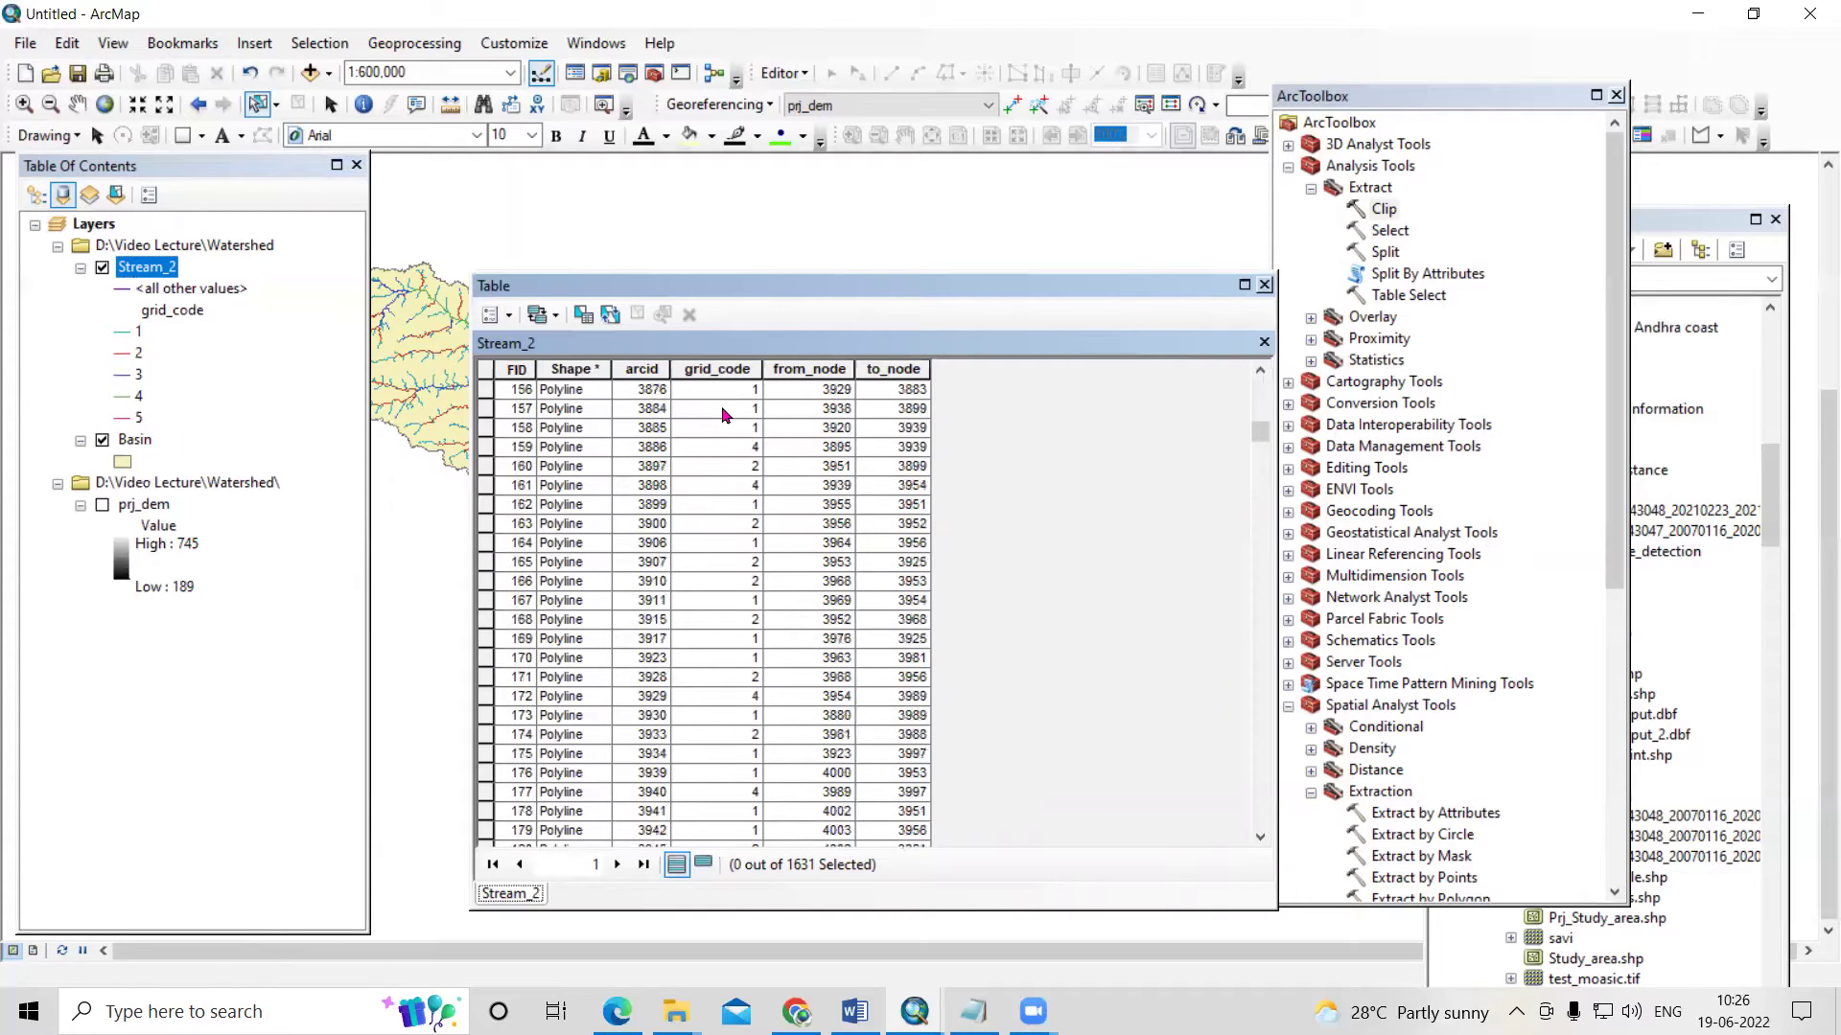
{"action": "scroll", "coordinate": [728, 441], "scroll_direction": "down", "scroll_amount": 8}
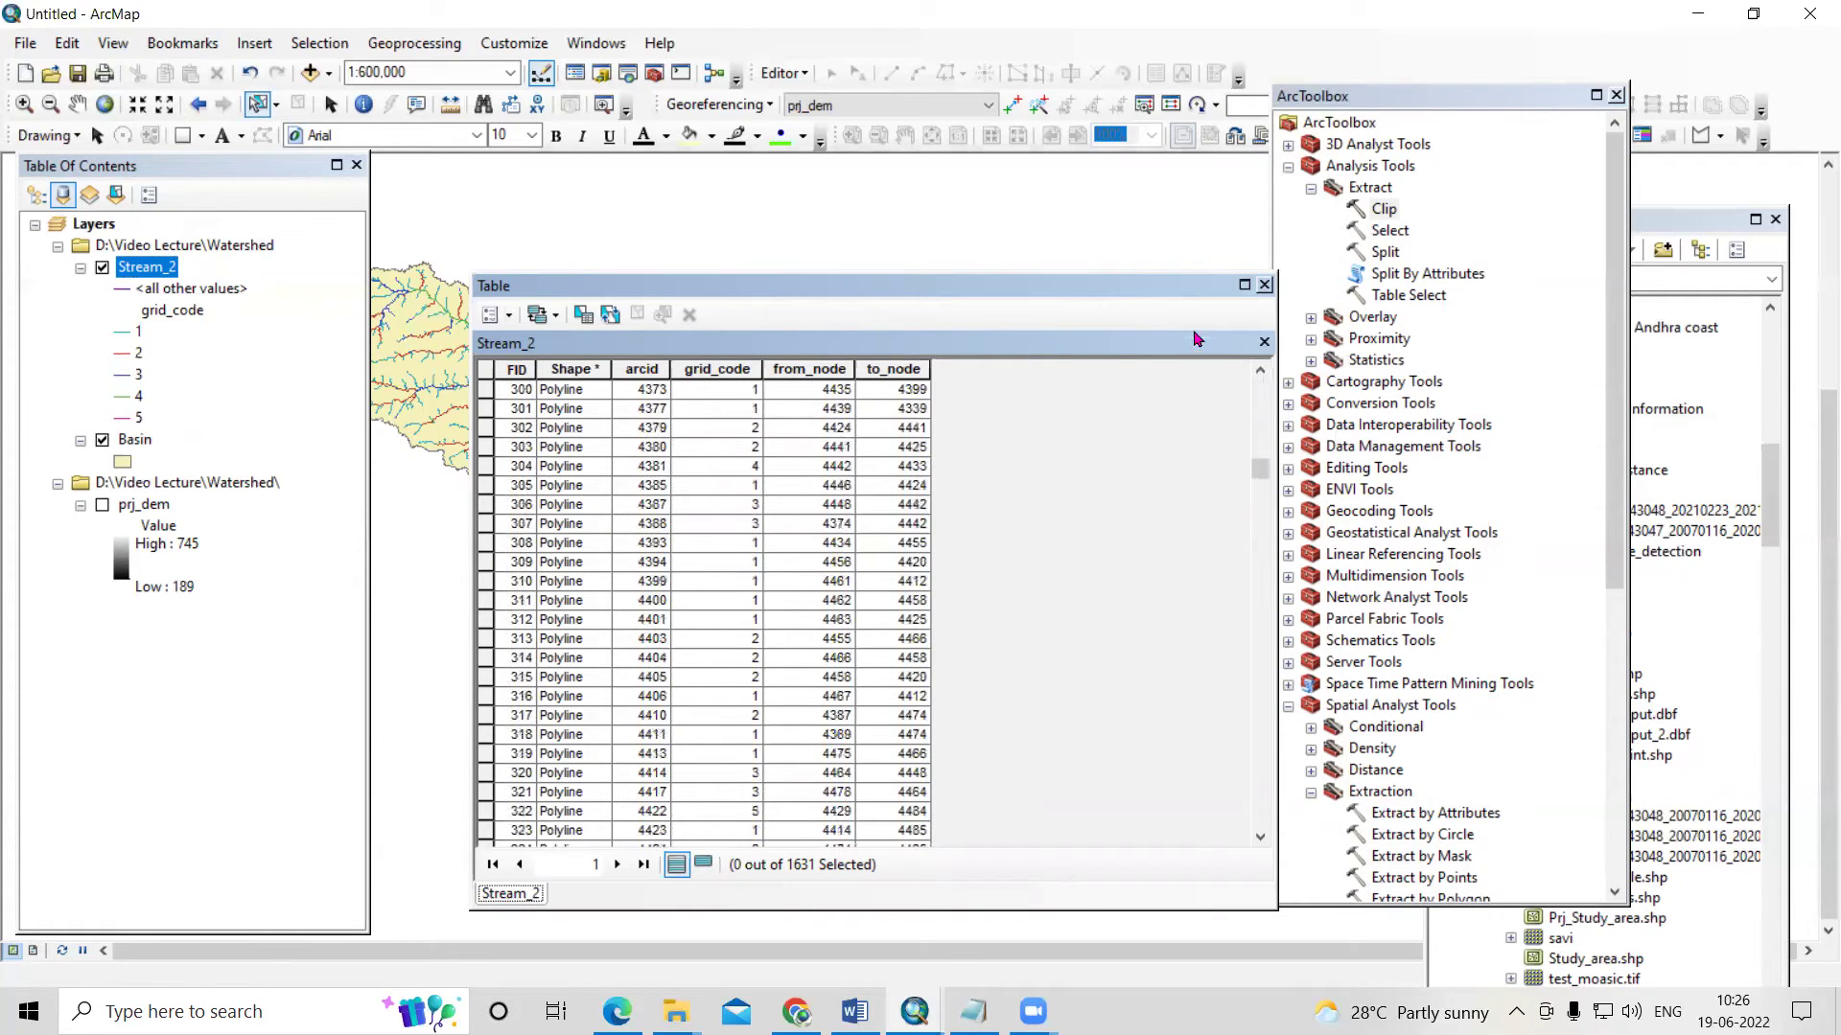
{"action": "left_click", "coordinate": [1263, 286]}
- Set the line width of the grid_code 5 symbol in Stream_2 to 4
{"action": "scroll", "coordinate": [771, 609], "scroll_direction": "up", "scroll_amount": 4}
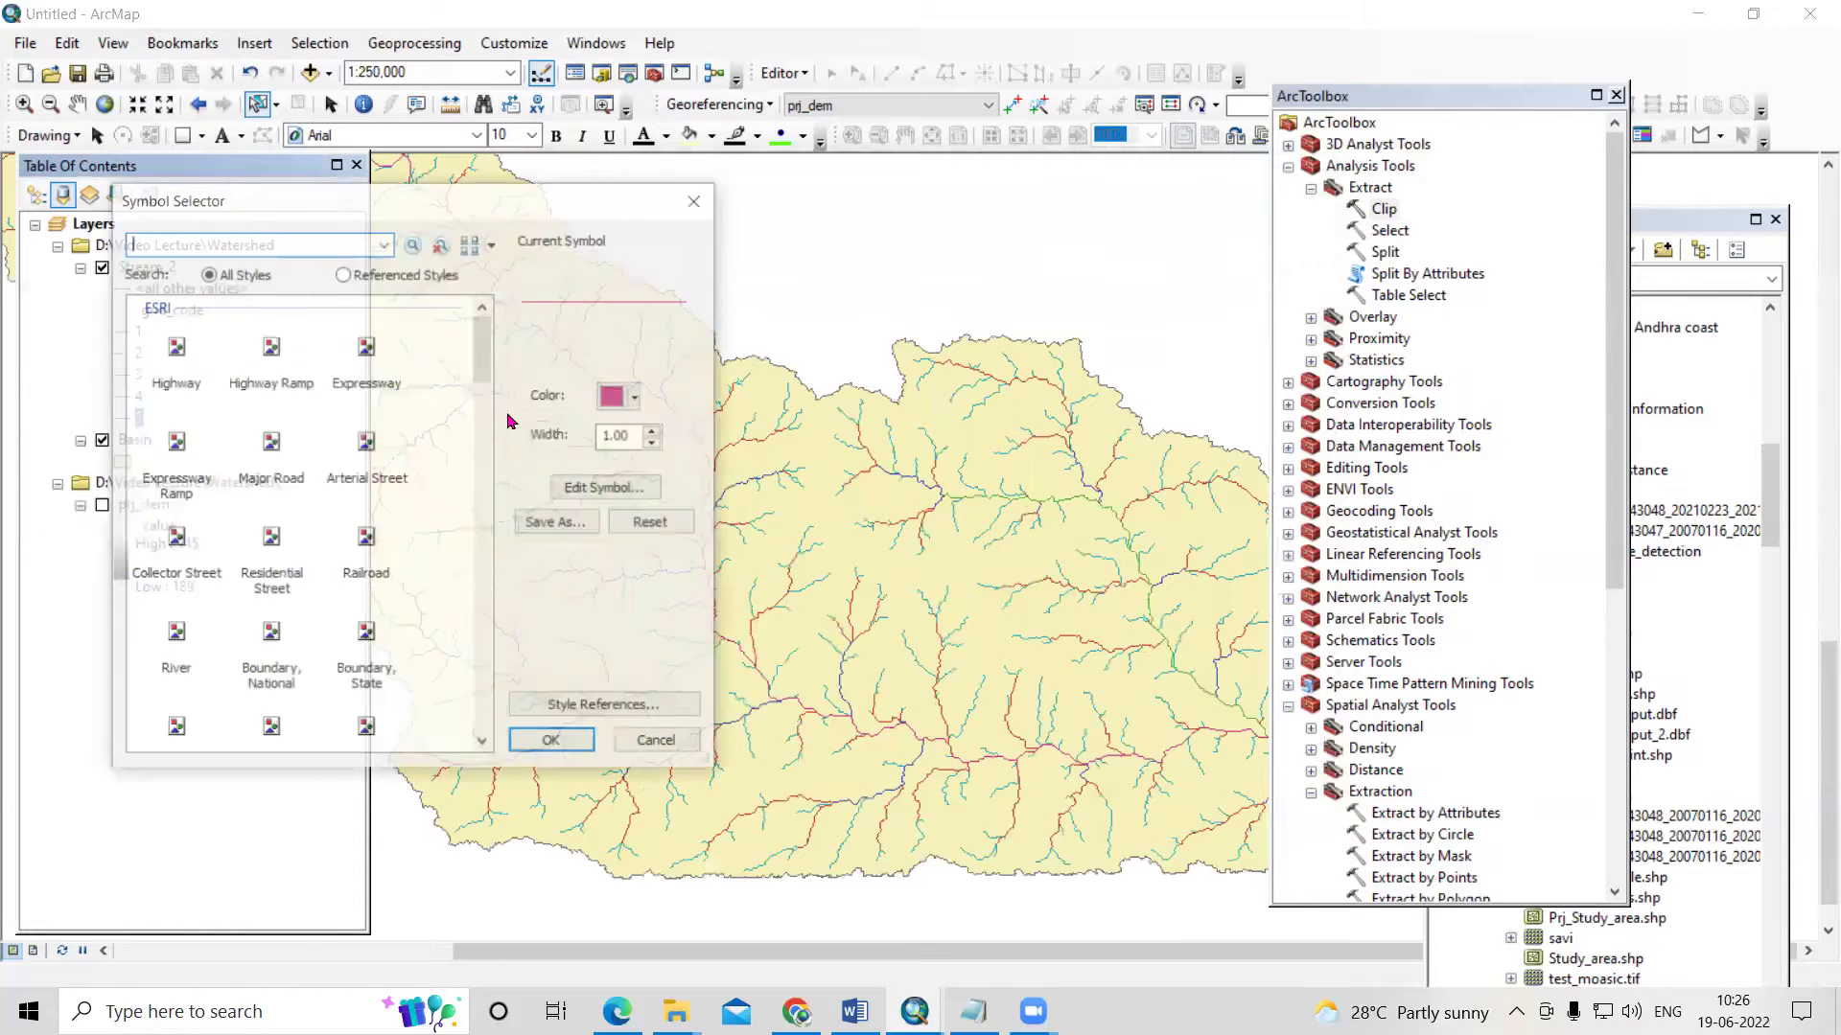
{"action": "double_click", "coordinate": [625, 436]}
{"action": "type", "text": "4"}
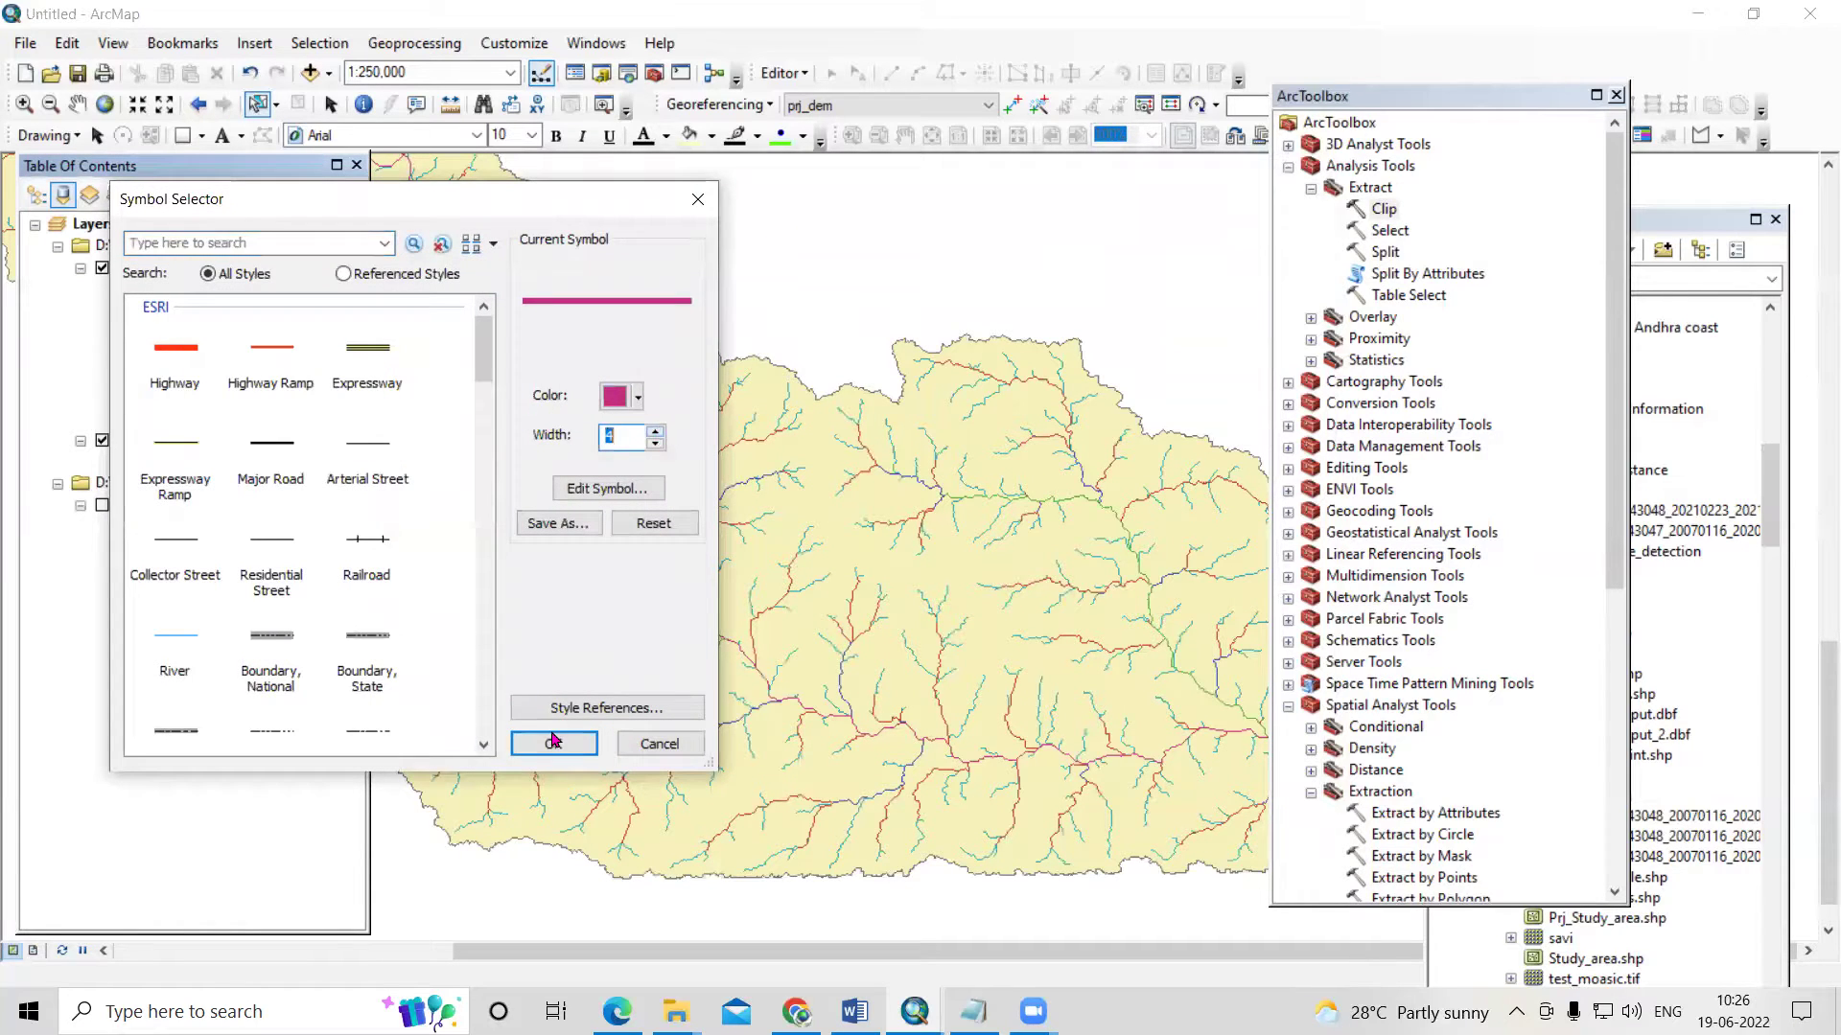
{"action": "left_click", "coordinate": [554, 744]}
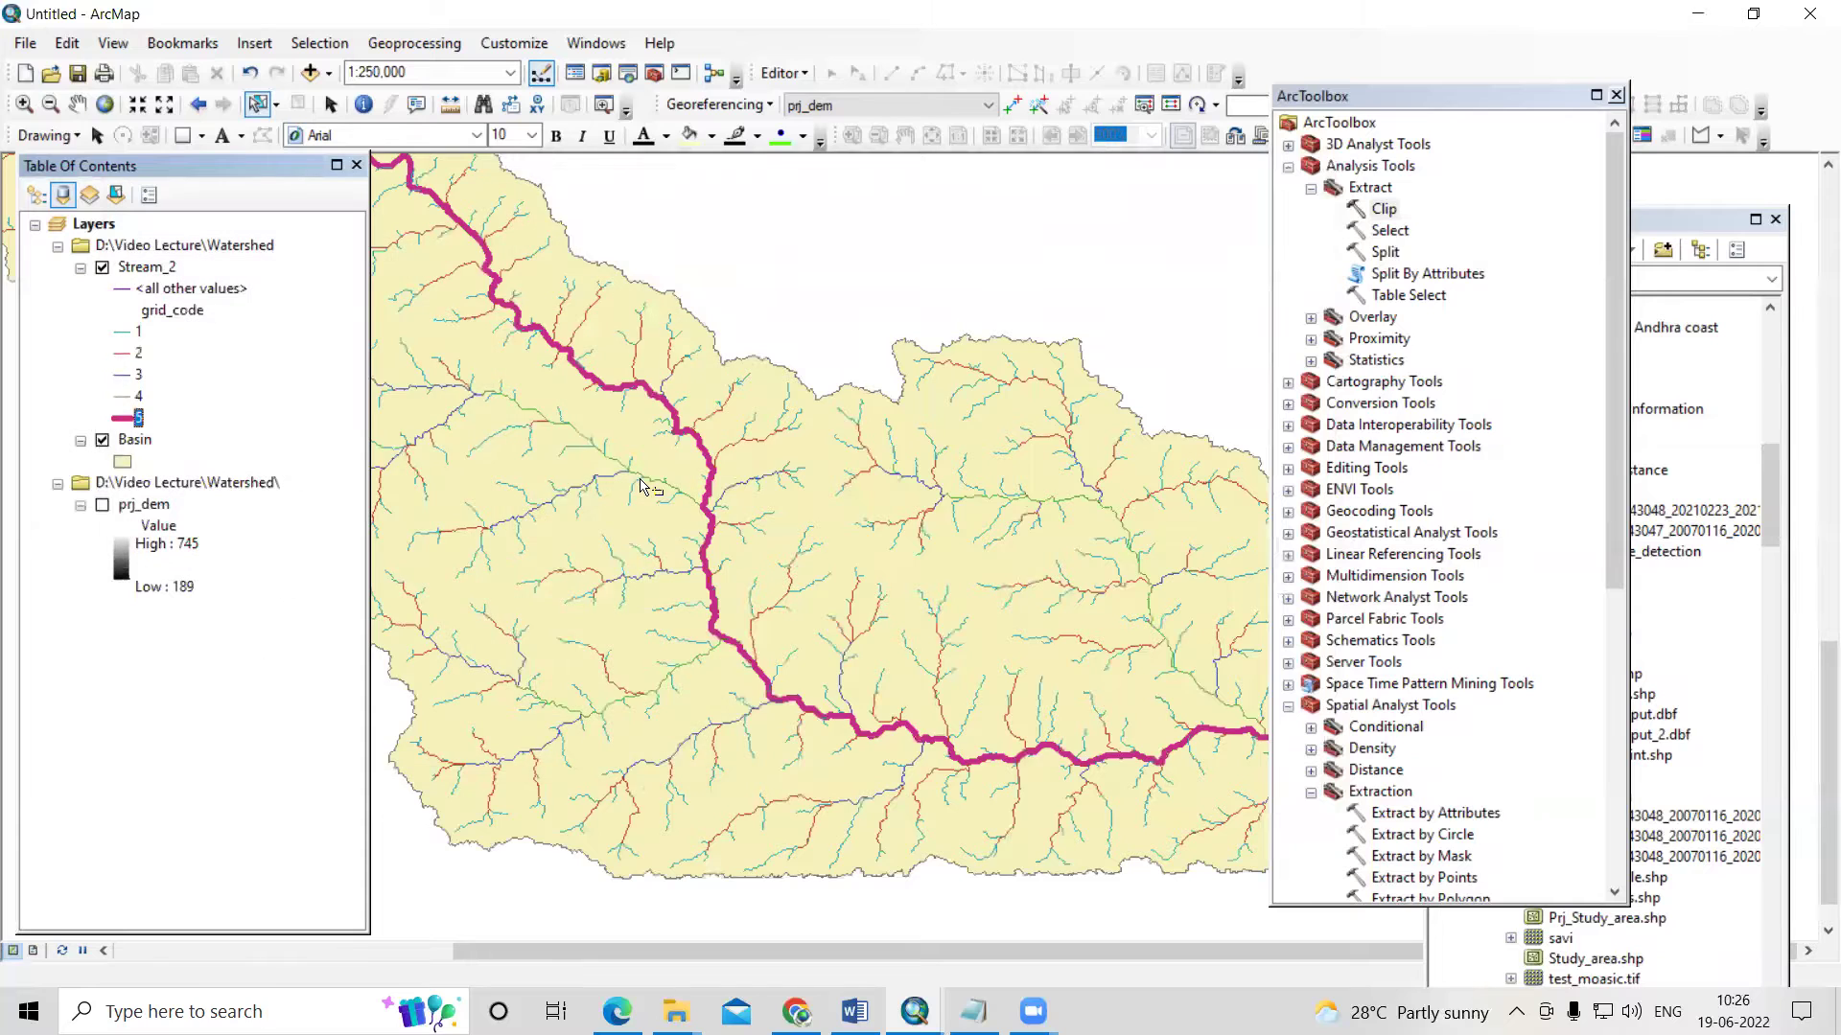
- Hide the Basin layer and select an individual segment of the thick grid_code 5 stream on the map
{"action": "scroll", "coordinate": [483, 366], "scroll_direction": "up", "scroll_amount": 2}
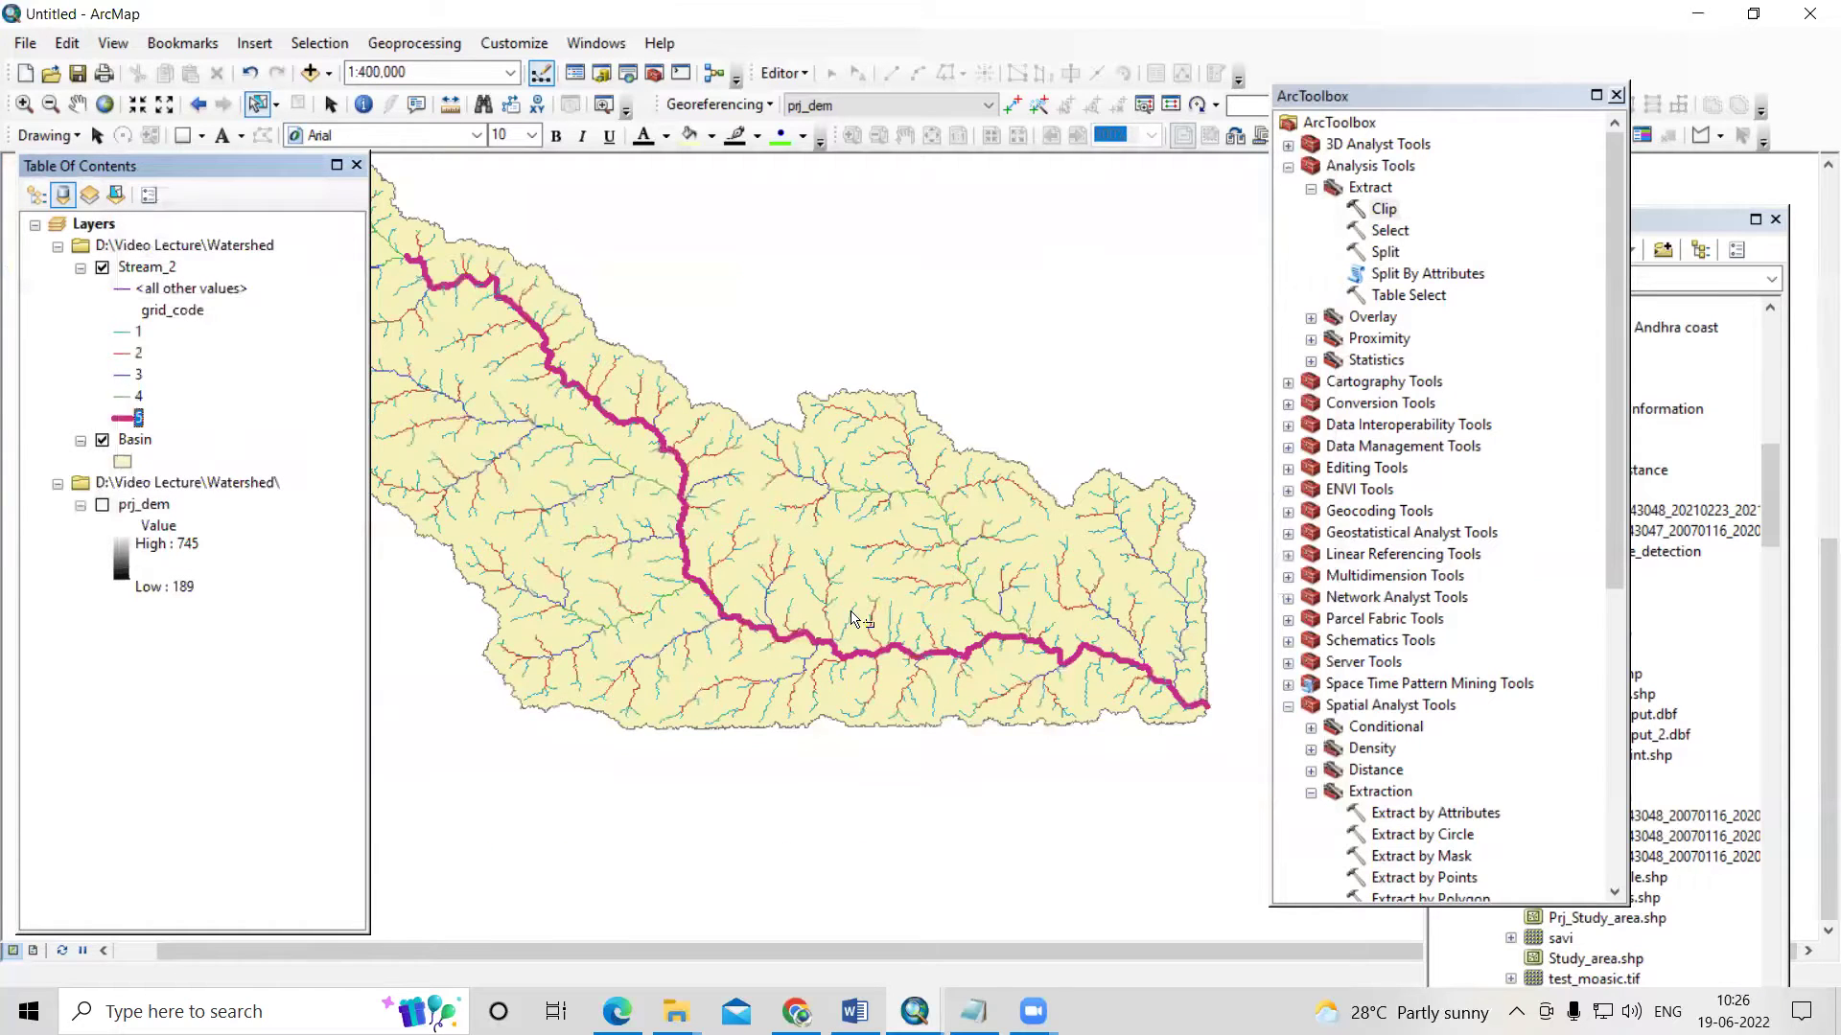
{"action": "scroll", "coordinate": [709, 536], "scroll_direction": "up", "scroll_amount": 1}
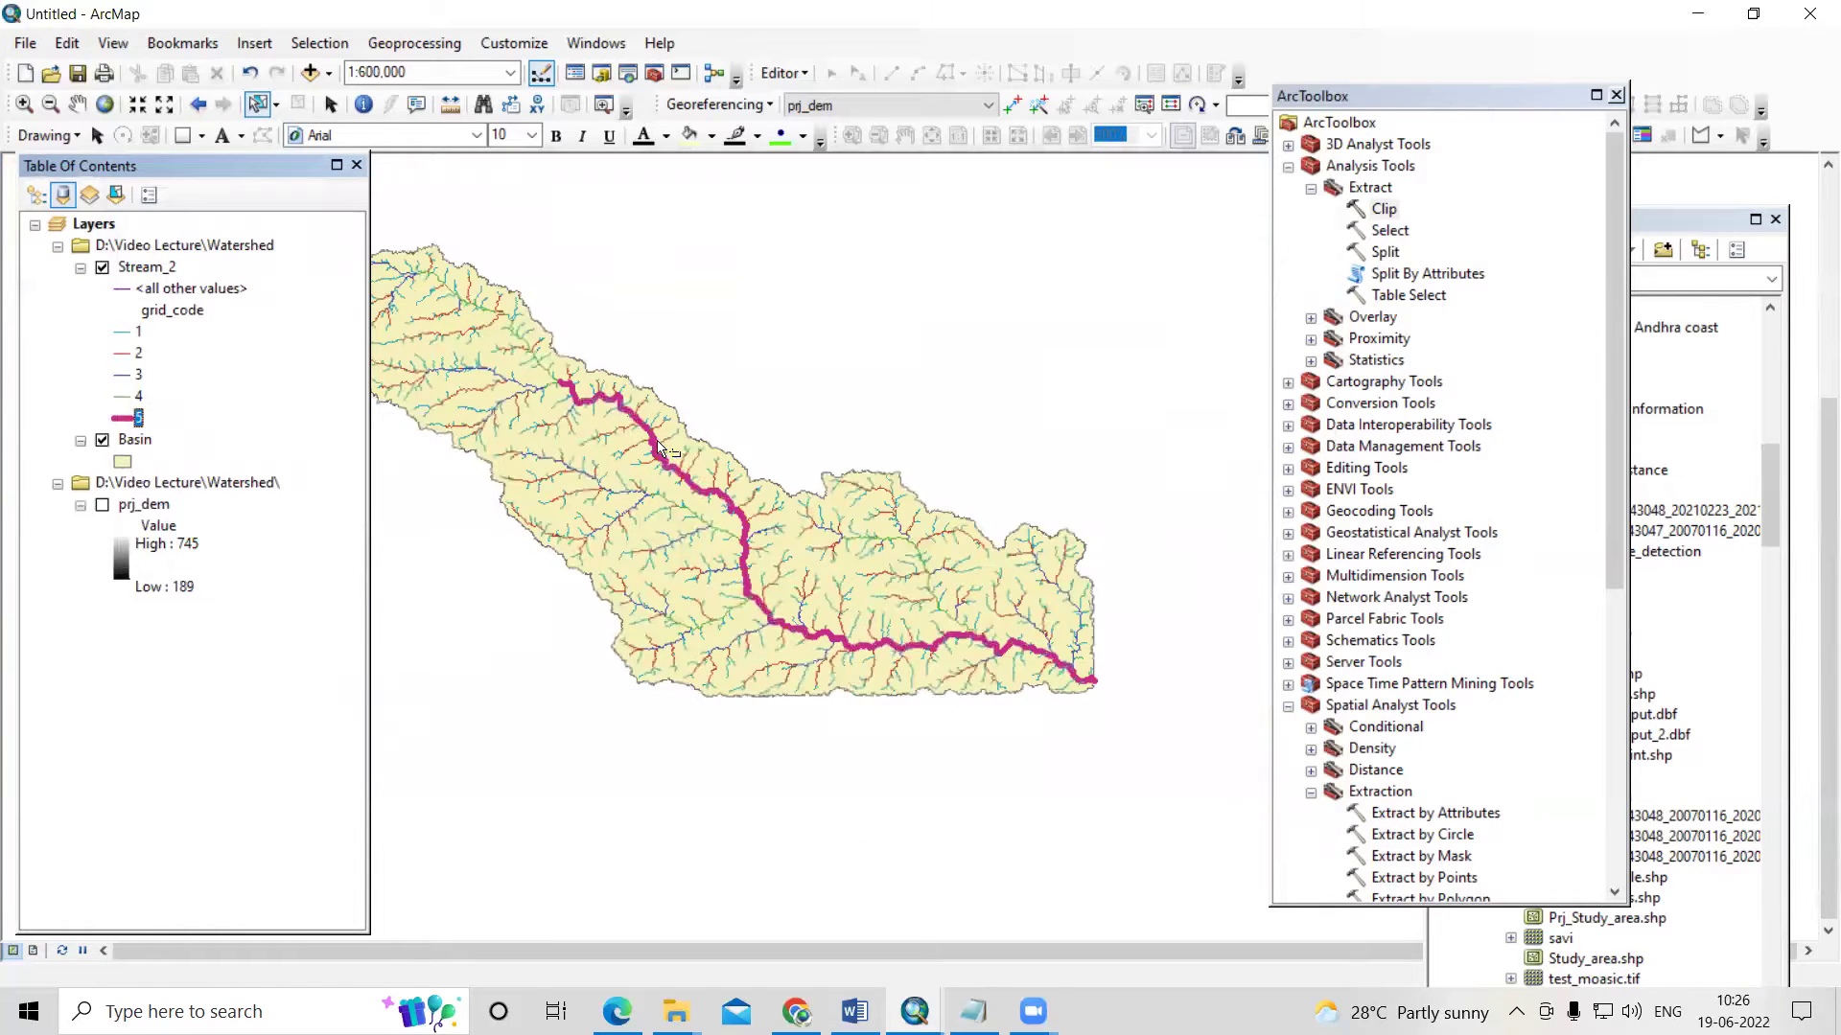
{"action": "scroll", "coordinate": [611, 423], "scroll_direction": "down", "scroll_amount": 2}
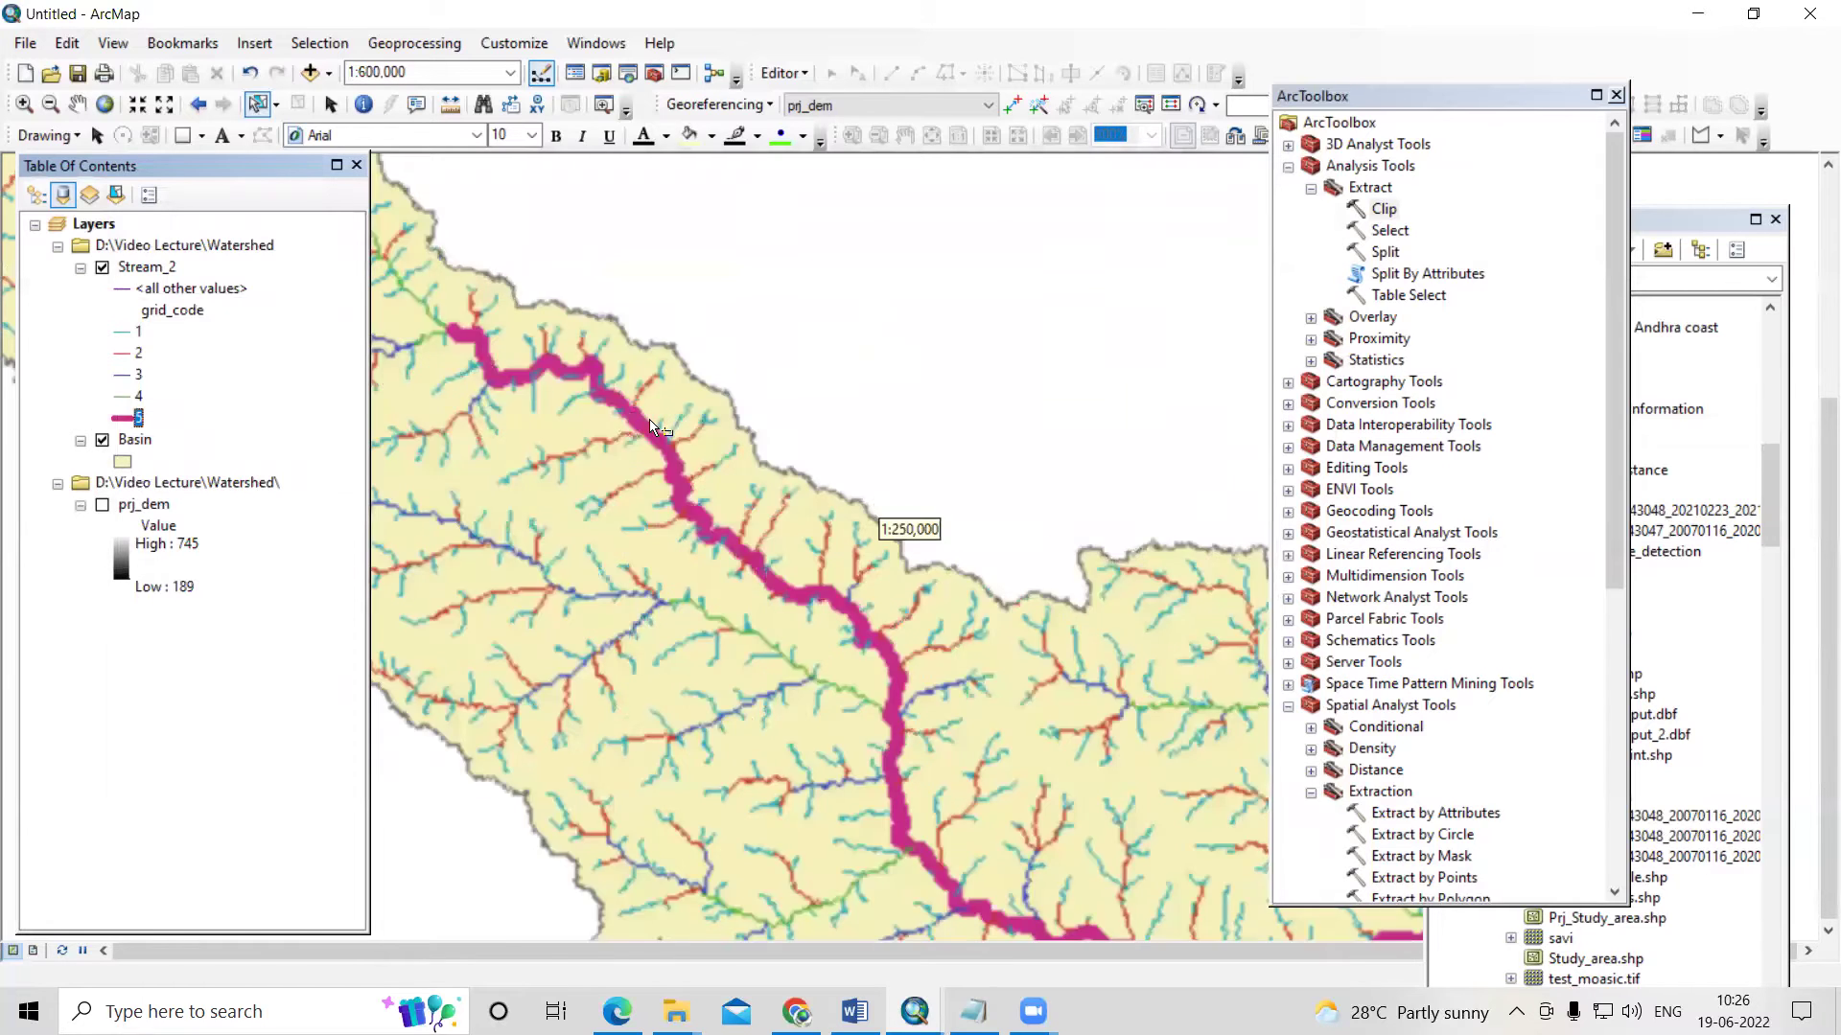
{"action": "scroll", "coordinate": [550, 405], "scroll_direction": "down", "scroll_amount": 2}
{"action": "scroll", "coordinate": [578, 463], "scroll_direction": "down", "scroll_amount": 1}
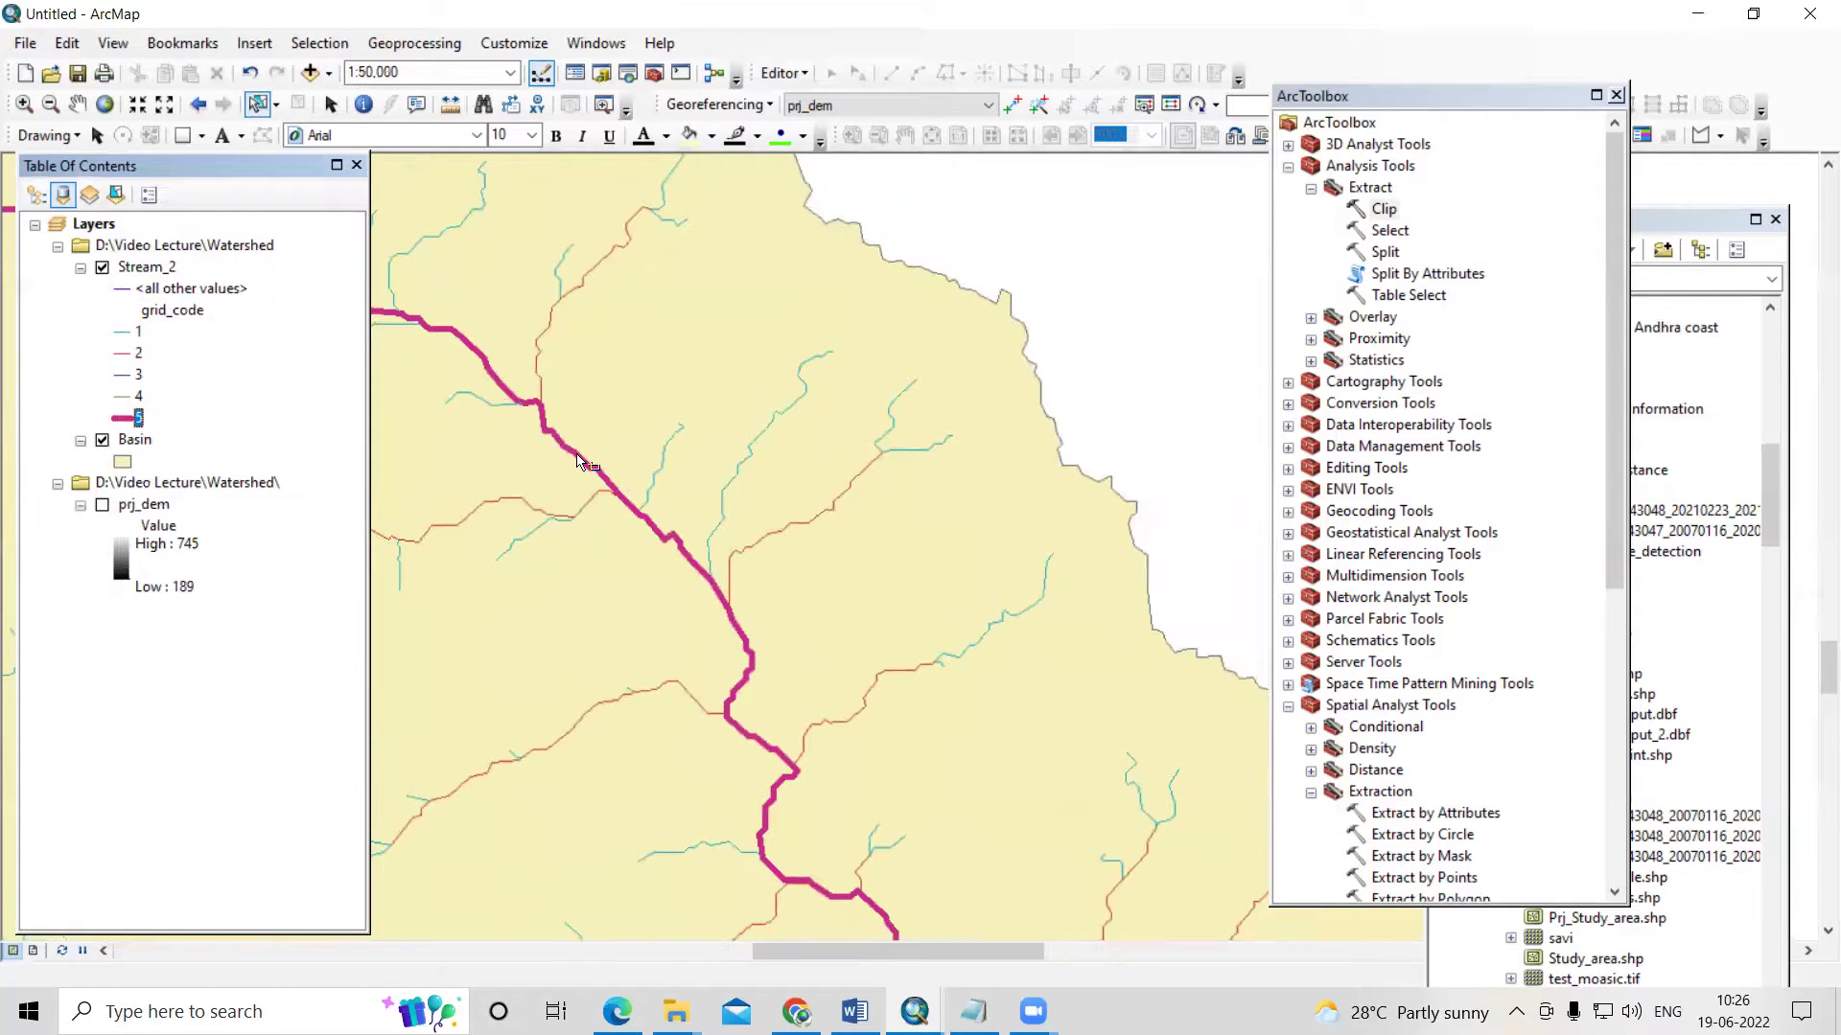
{"action": "left_click", "coordinate": [103, 441]}
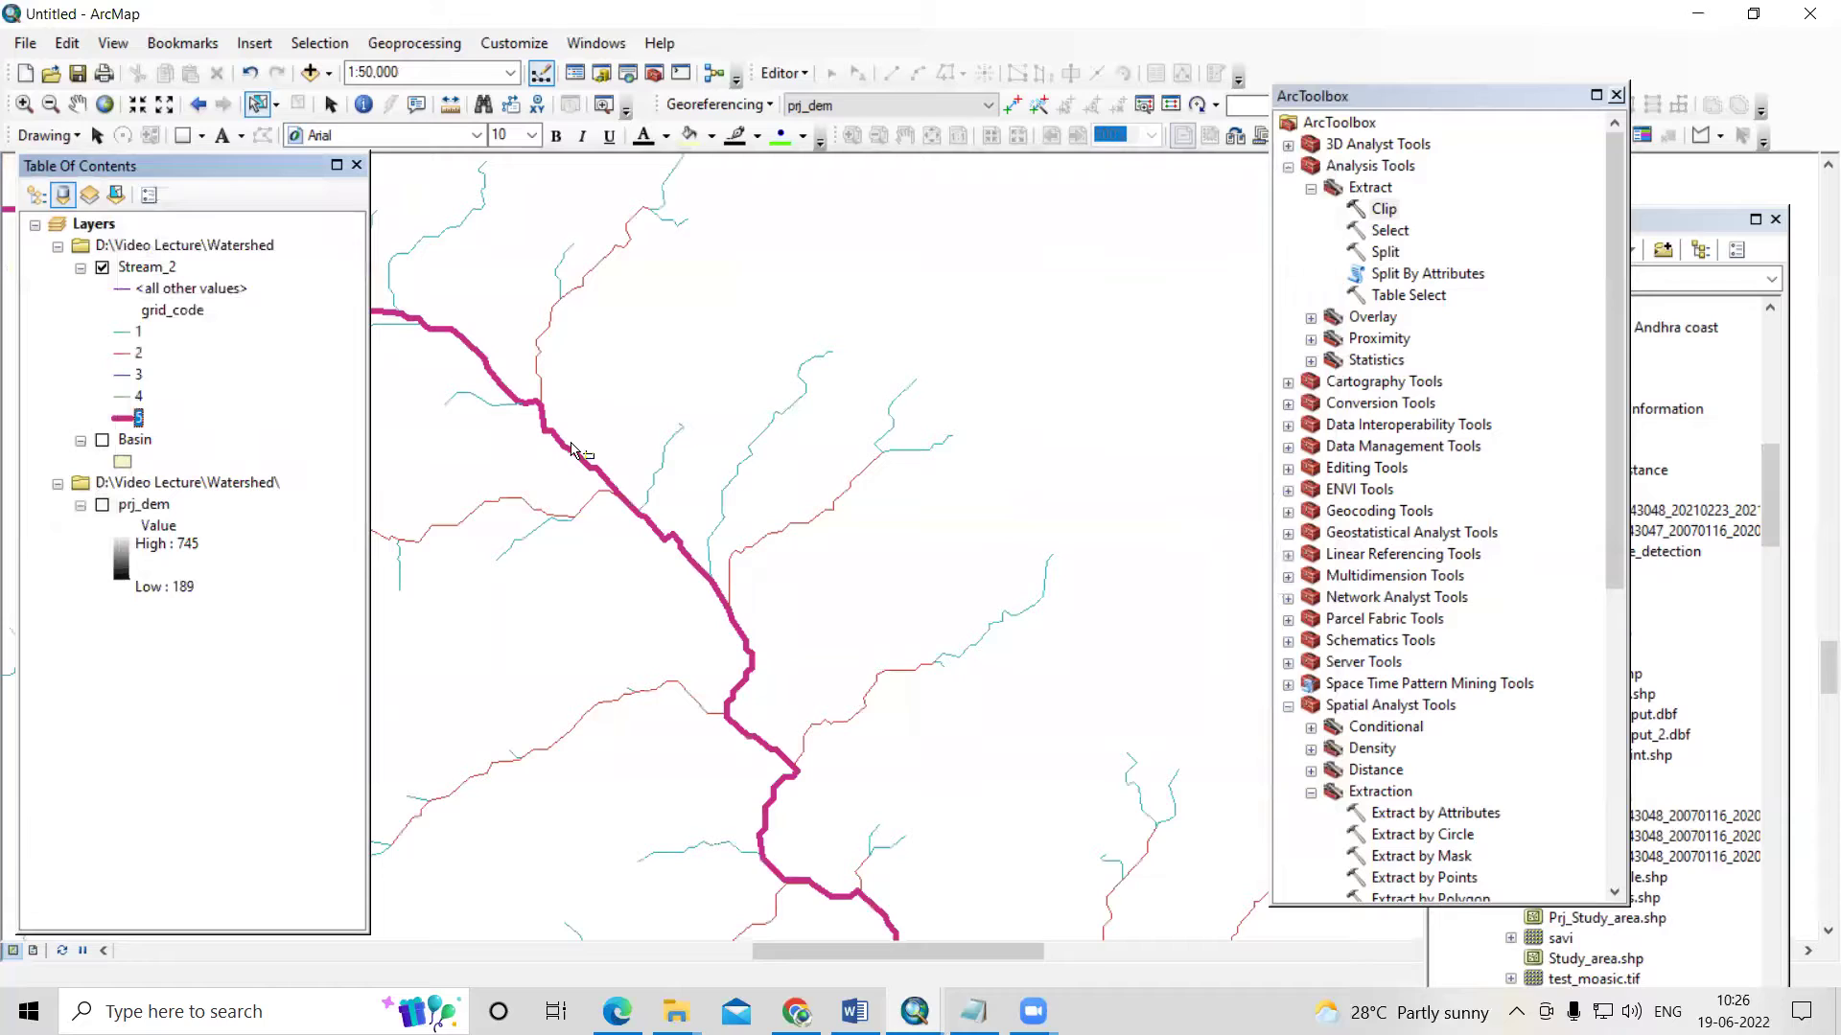
{"action": "left_click", "coordinate": [564, 453]}
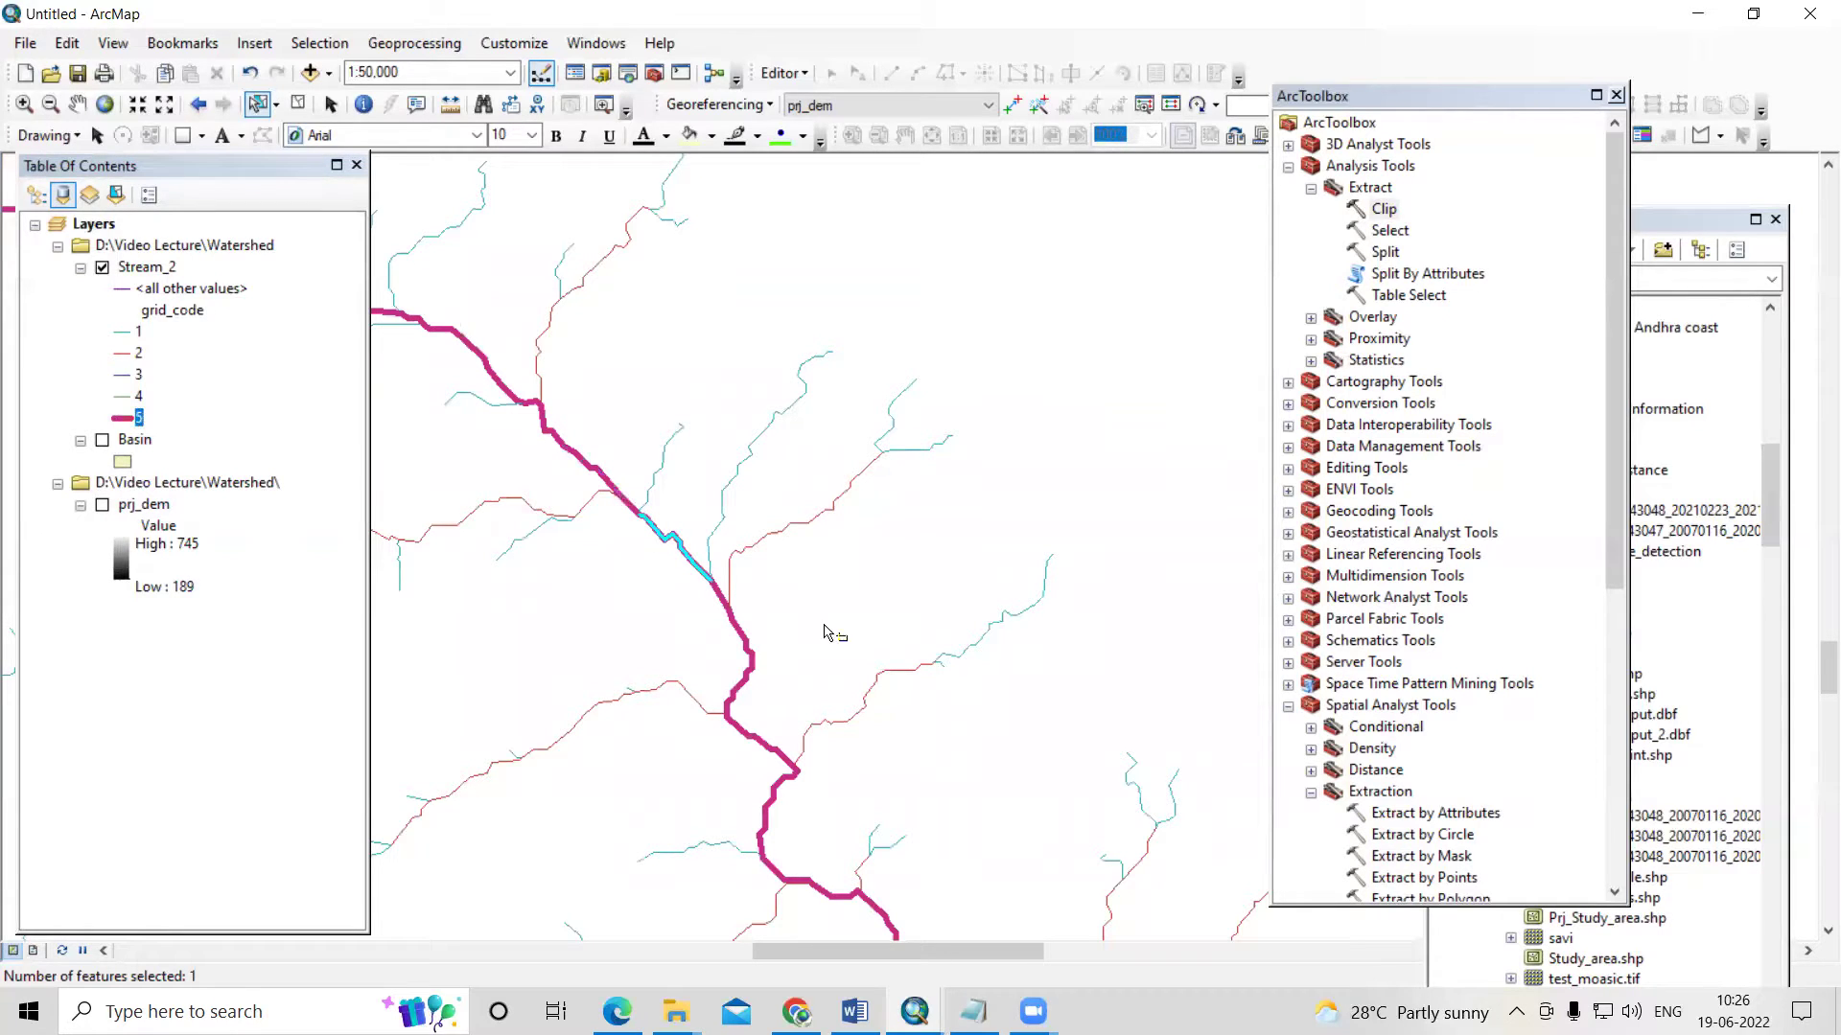
{"action": "left_click", "coordinate": [738, 628]}
- Open the Stream_2 attribute table and clear the current feature selection
{"action": "scroll", "coordinate": [882, 363], "scroll_direction": "up", "scroll_amount": 1}
{"action": "scroll", "coordinate": [882, 364], "scroll_direction": "up", "scroll_amount": 5}
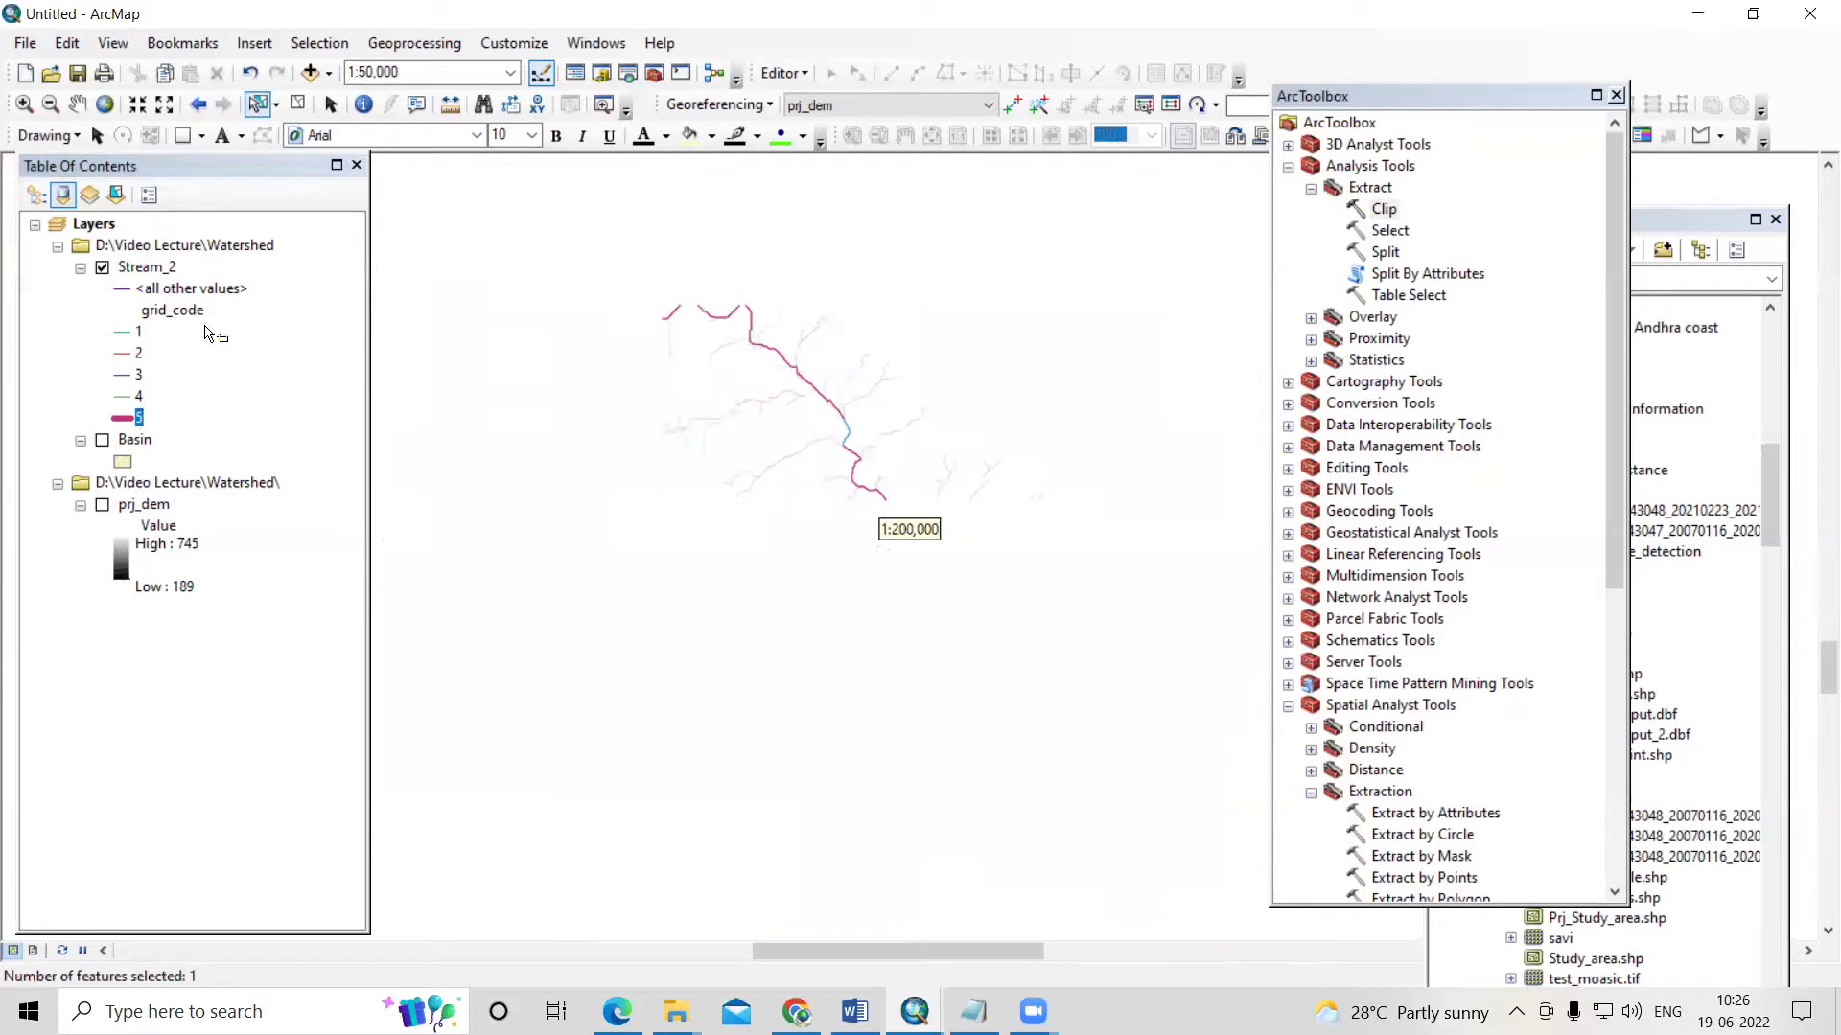
{"action": "left_click", "coordinate": [131, 272]}
{"action": "right_click", "coordinate": [130, 273]}
{"action": "left_click", "coordinate": [178, 340]}
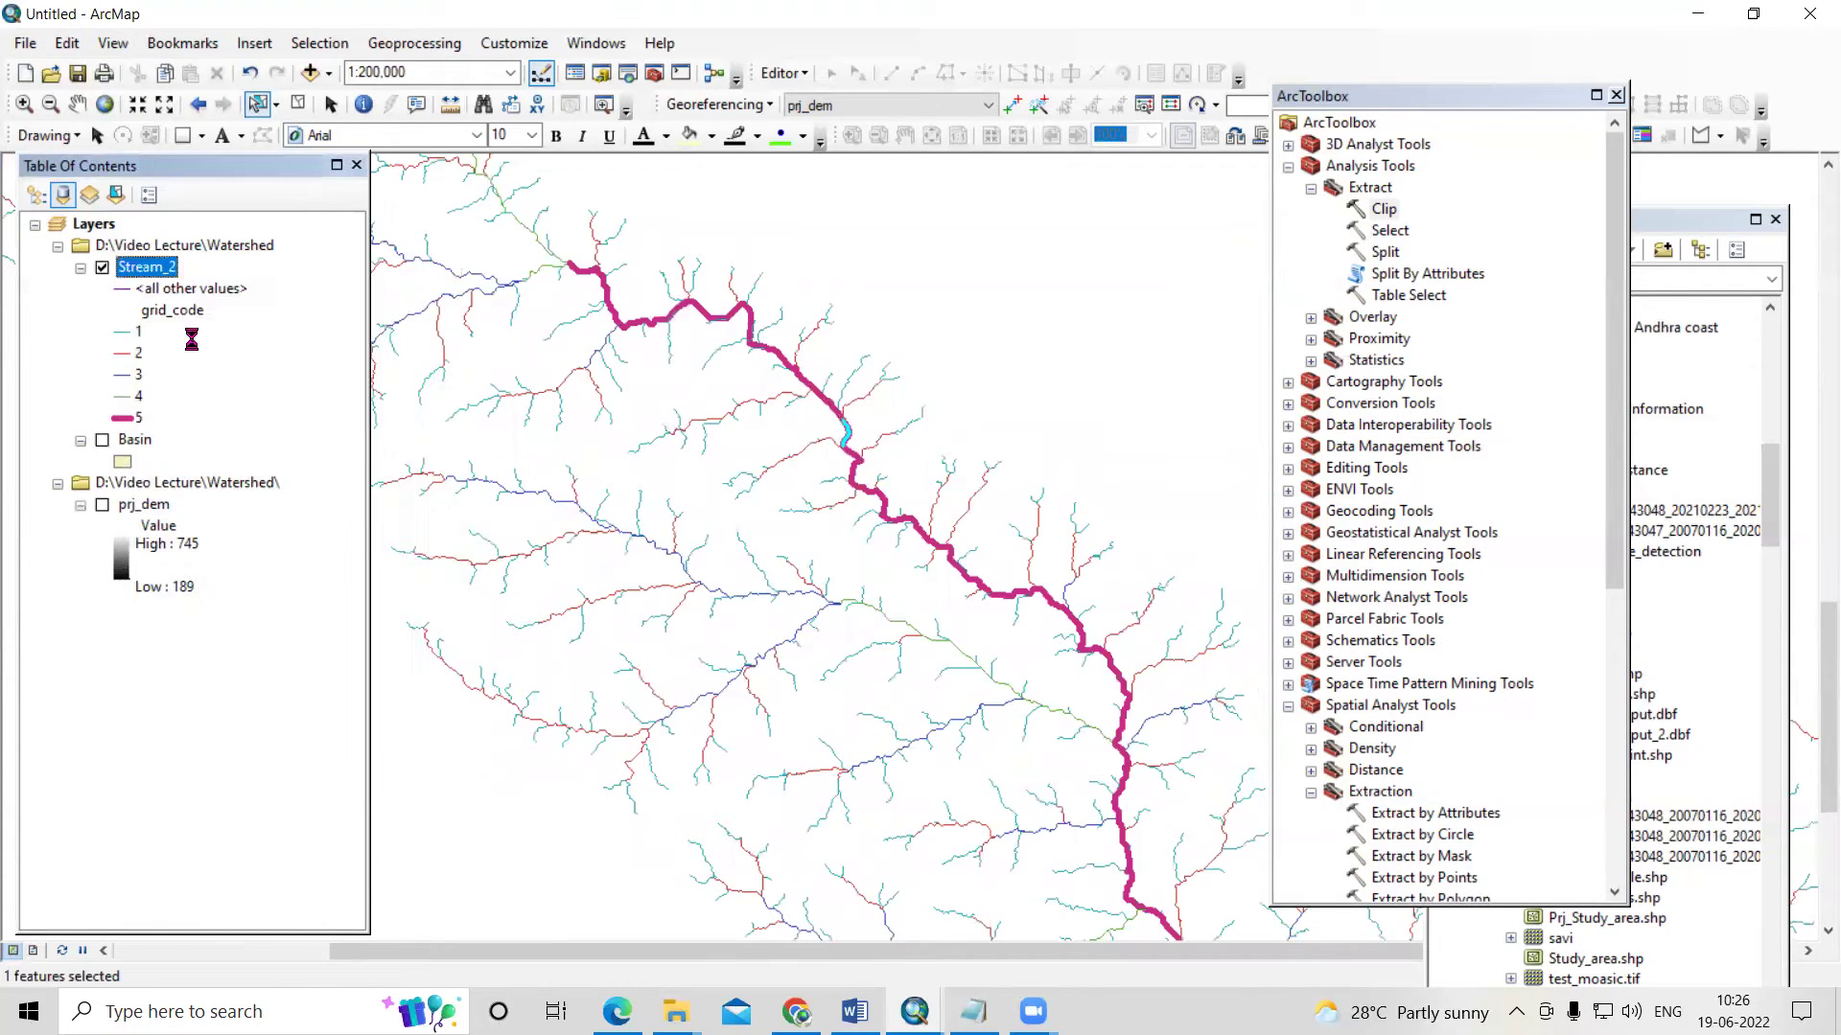
{"action": "left_click", "coordinate": [637, 315]}
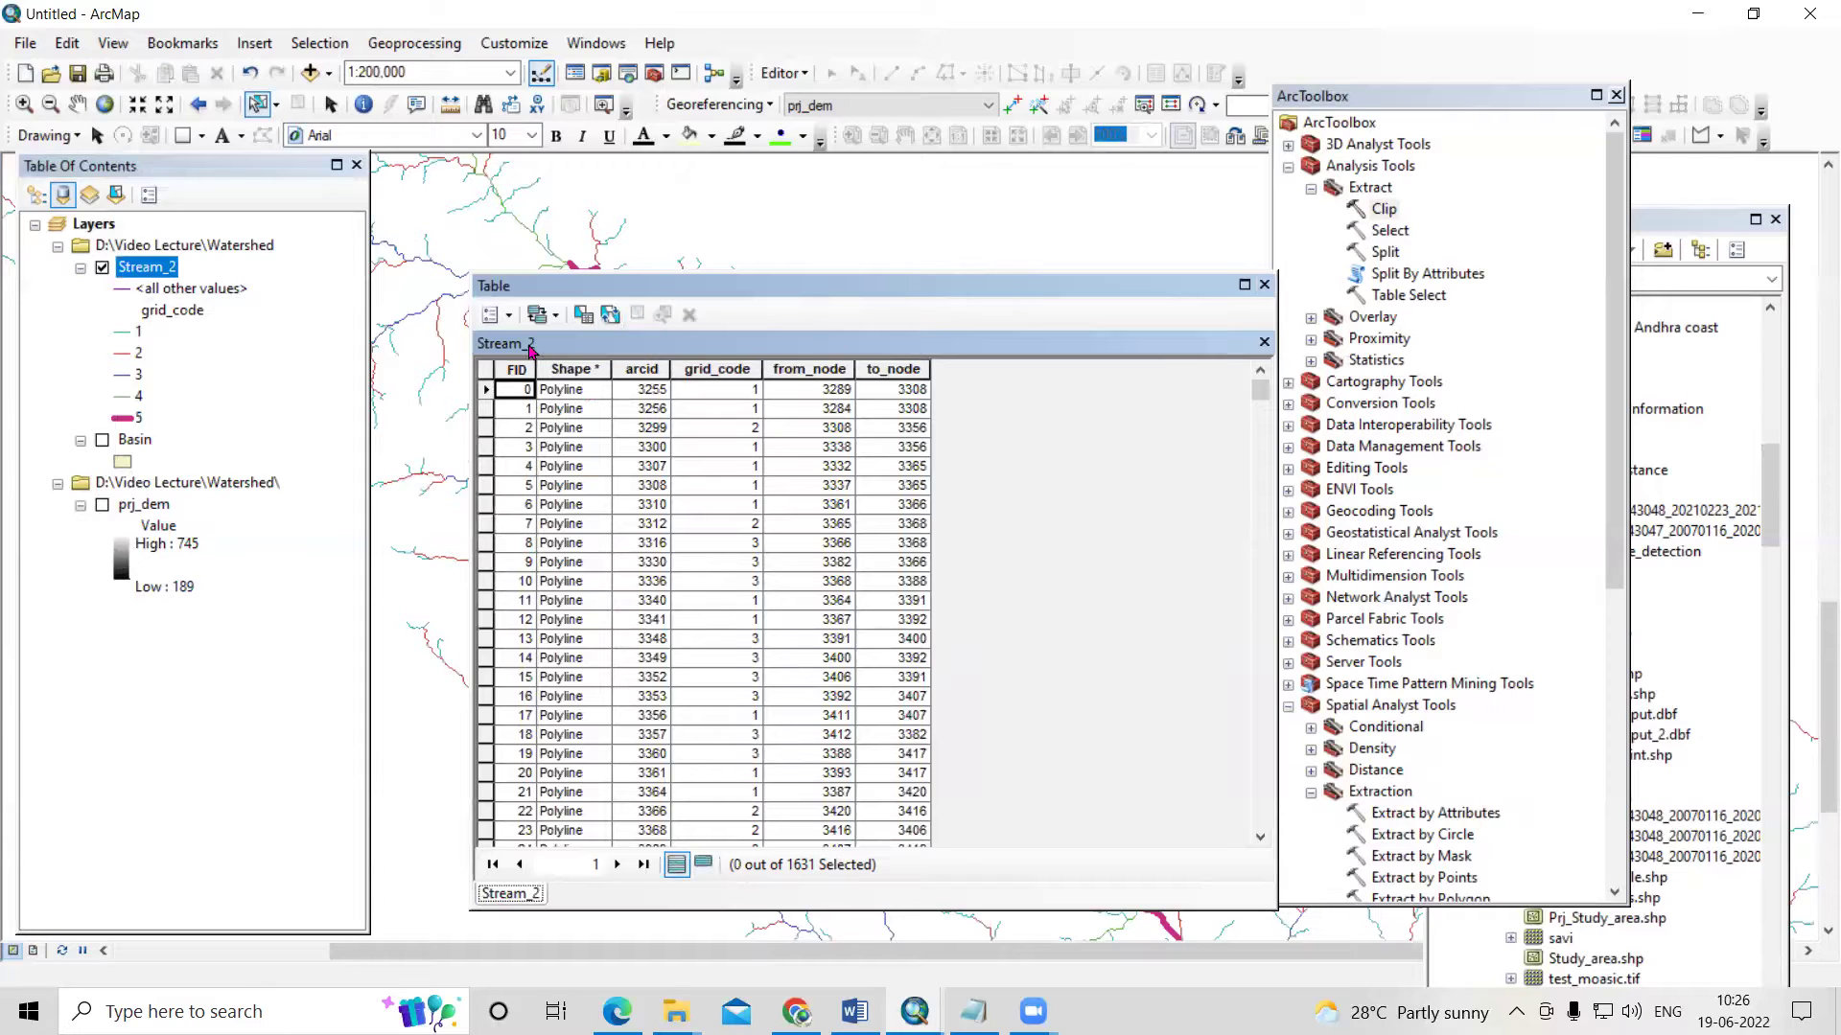
- Select the Stream_2 records by attributes with the expression "grid_code" = 5
{"action": "left_click", "coordinate": [584, 316]}
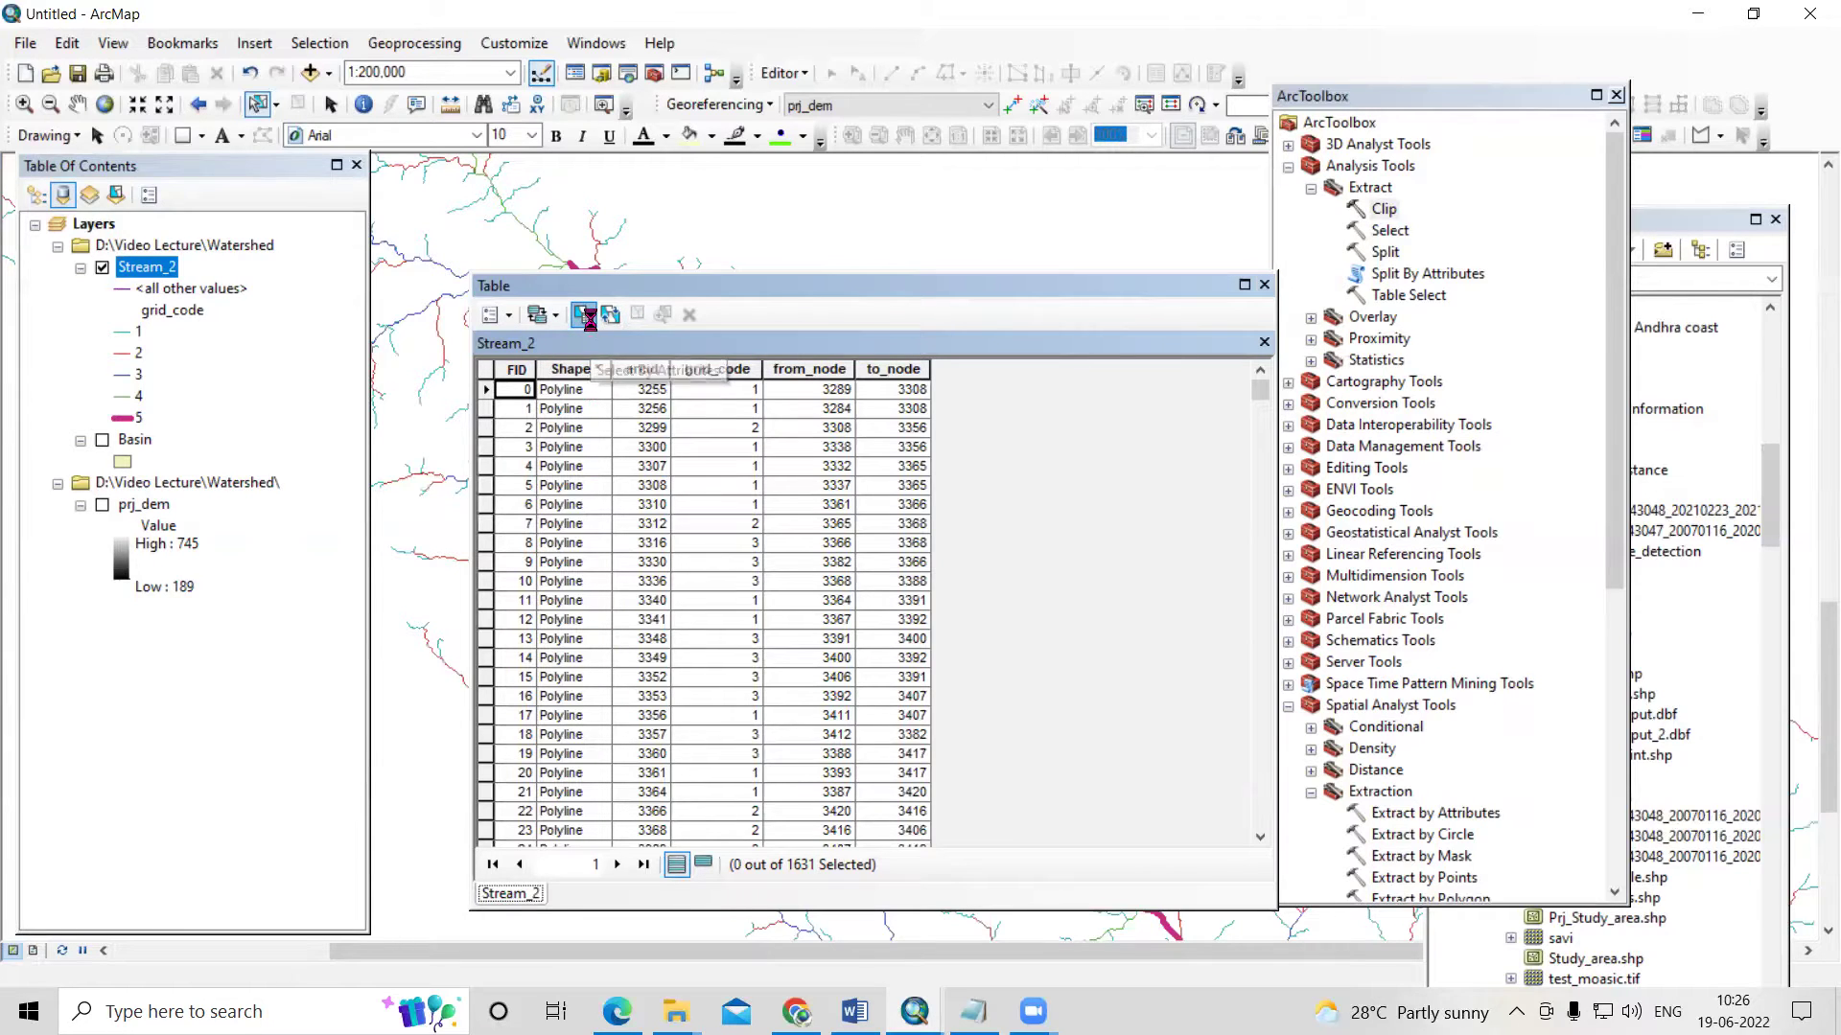
{"action": "double_click", "coordinate": [84, 194]}
{"action": "left_click", "coordinate": [43, 266]}
{"action": "left_click", "coordinate": [245, 402]}
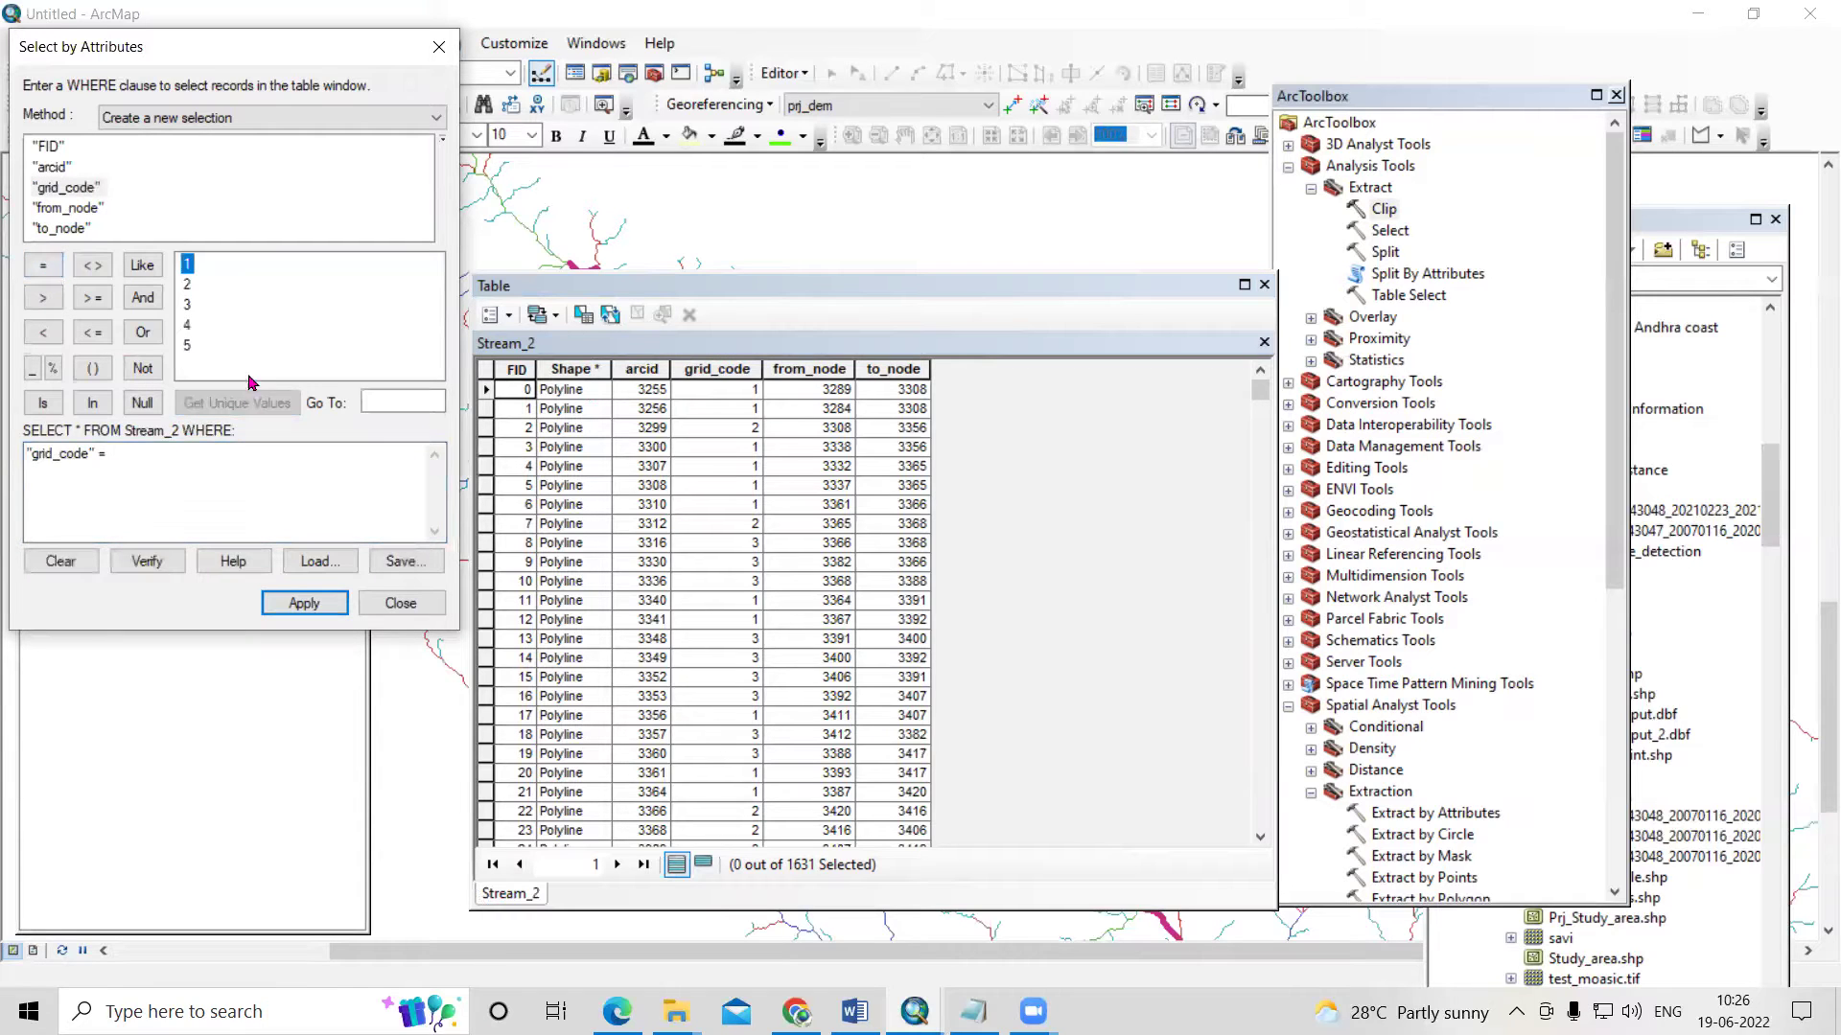
{"action": "double_click", "coordinate": [185, 347]}
{"action": "left_click", "coordinate": [304, 603]}
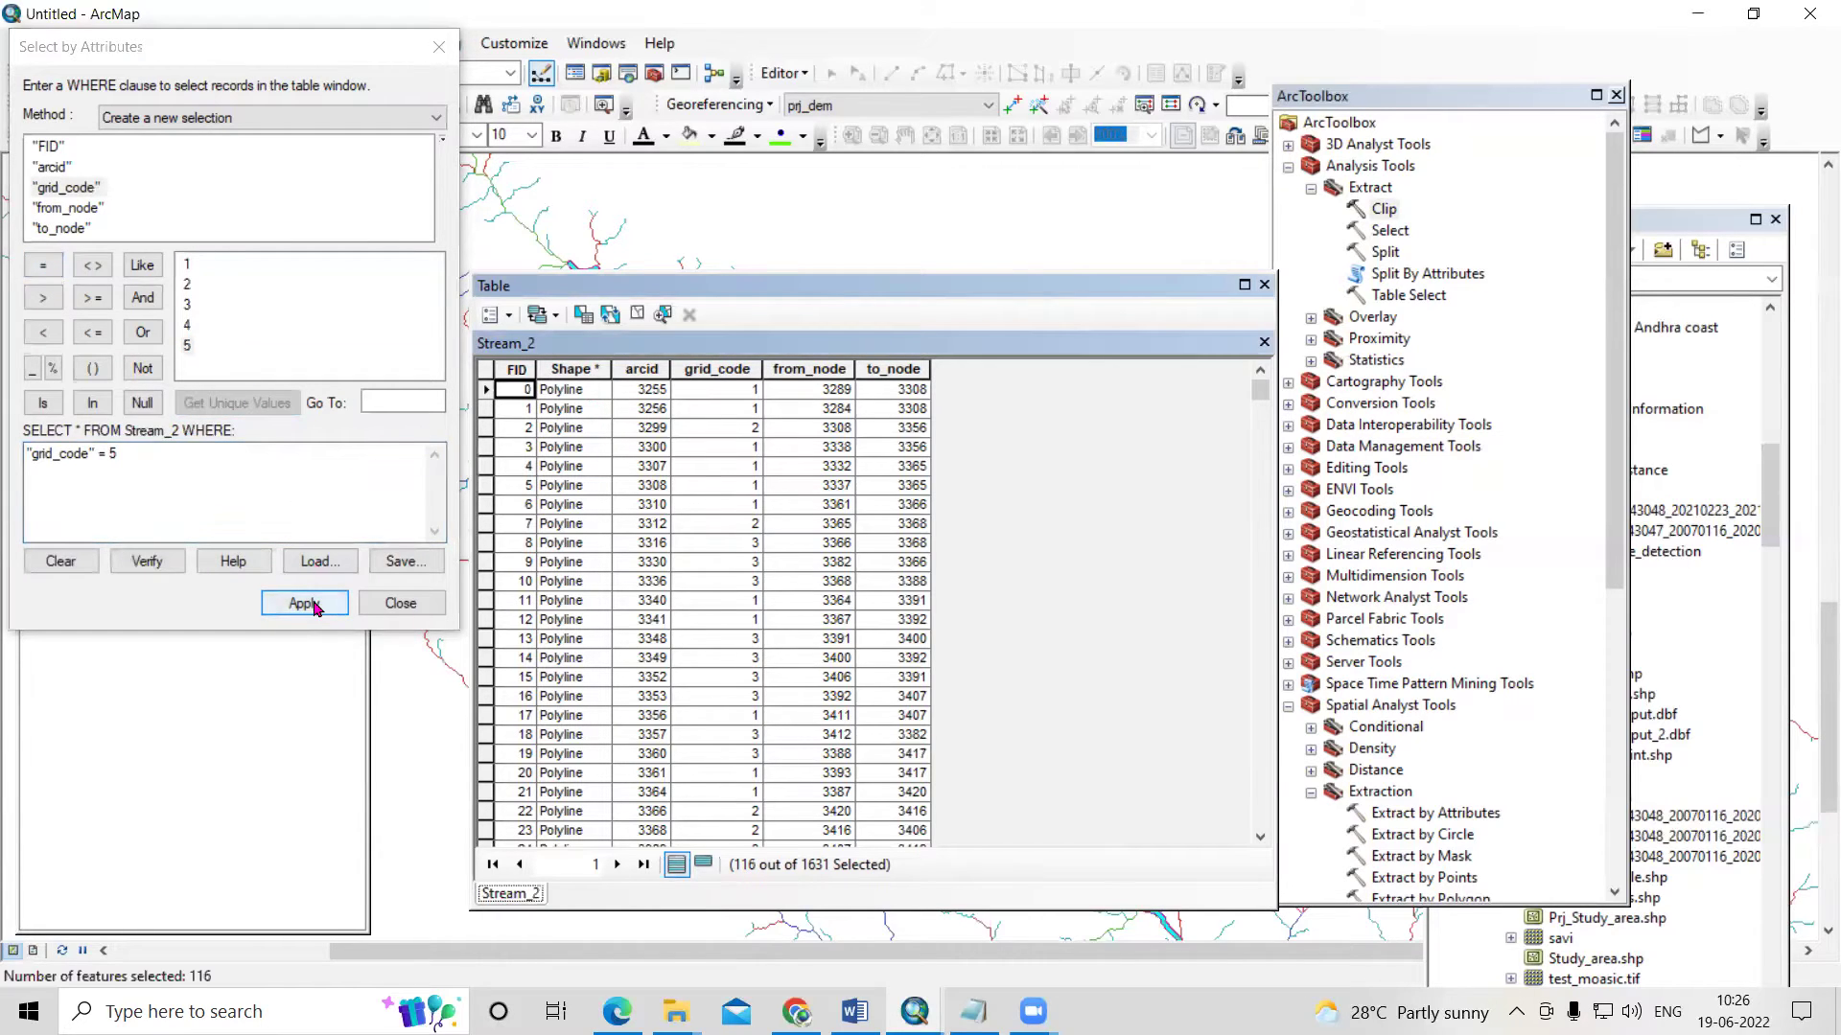
- Review only the selected records in the Stream_2 table, and clear the selection before closing the table
{"action": "left_click", "coordinate": [703, 863]}
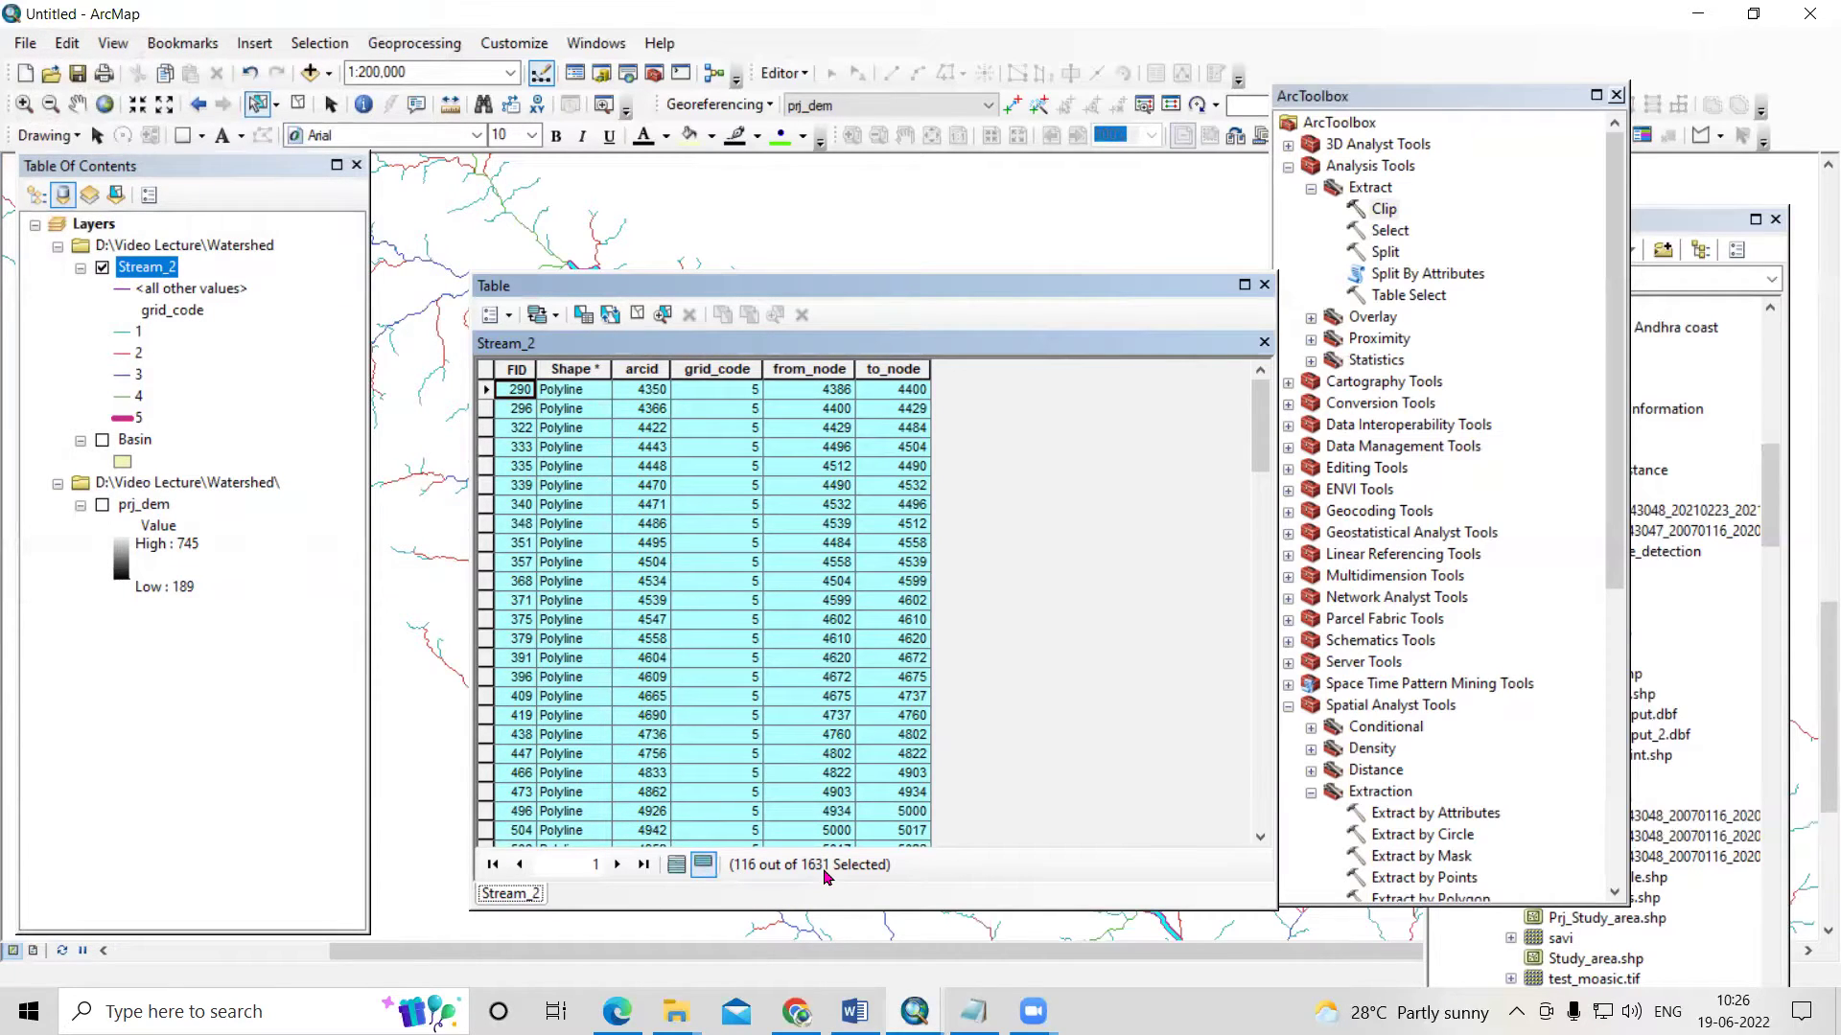
{"action": "scroll", "coordinate": [753, 470], "scroll_direction": "down", "scroll_amount": 20}
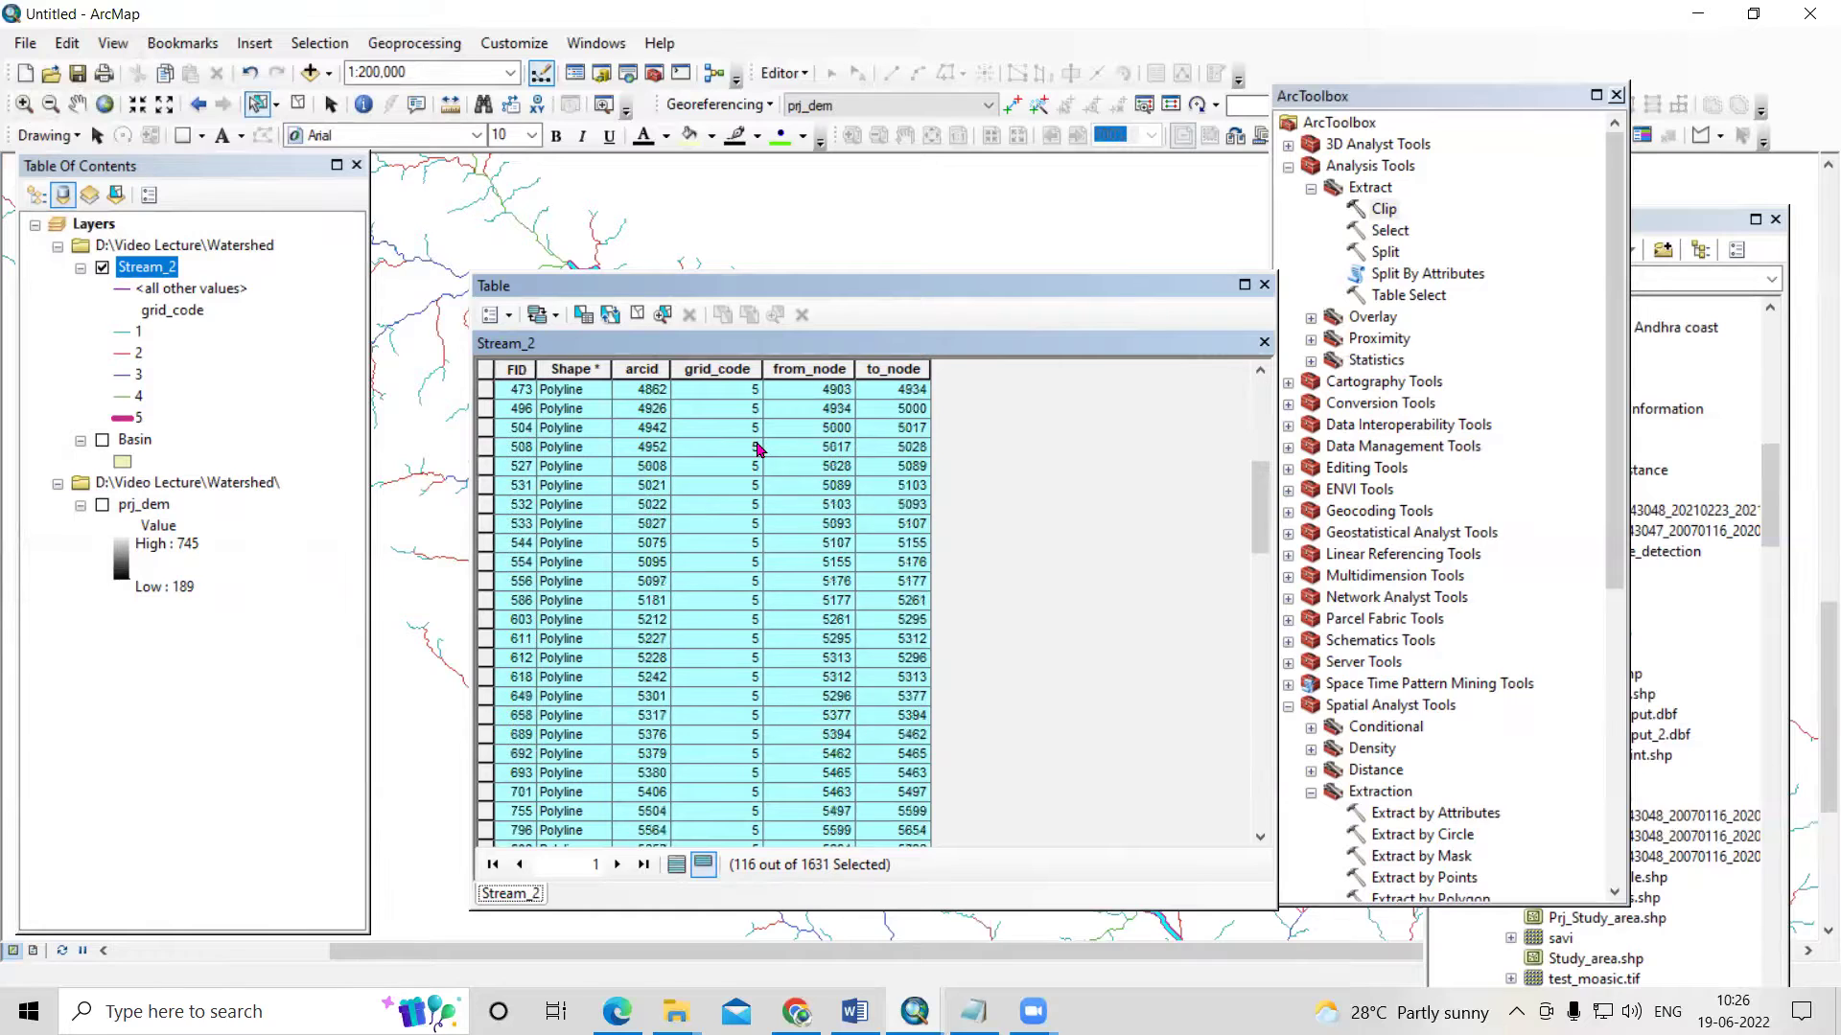
{"action": "scroll", "coordinate": [750, 492], "scroll_direction": "up", "scroll_amount": 20}
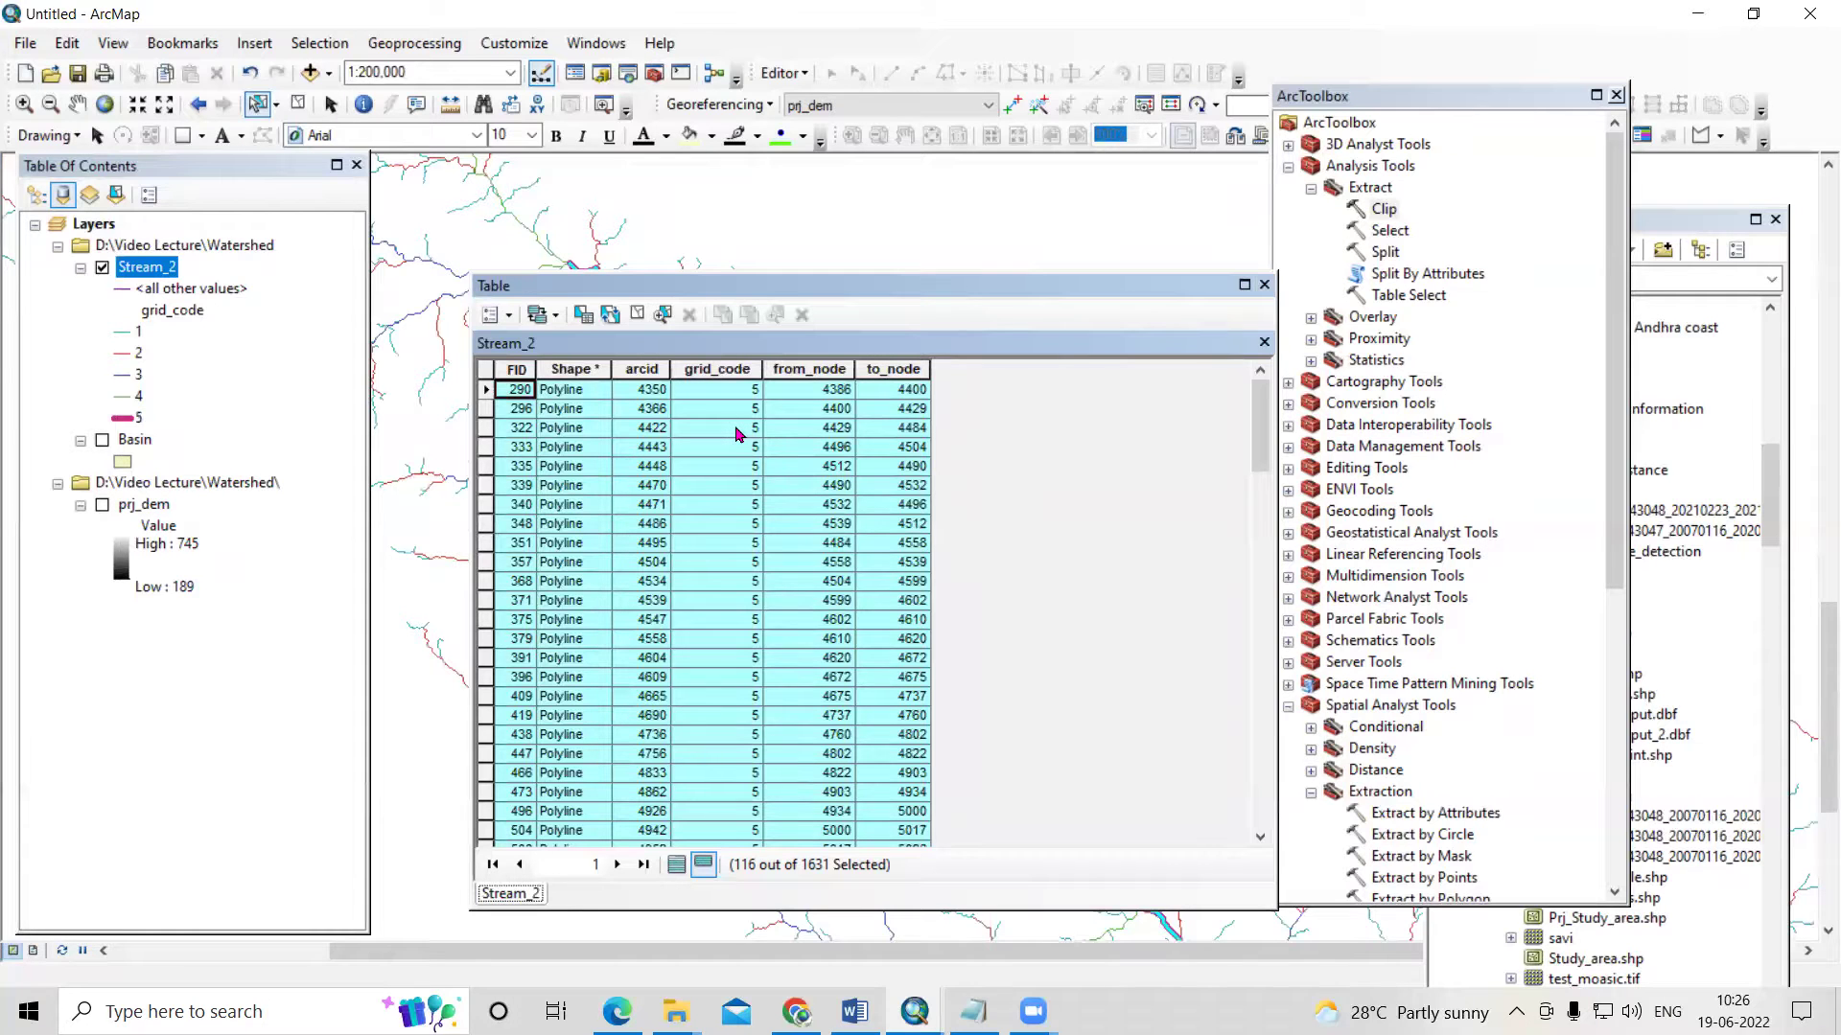
{"action": "scroll", "coordinate": [739, 434], "scroll_direction": "down", "scroll_amount": 20}
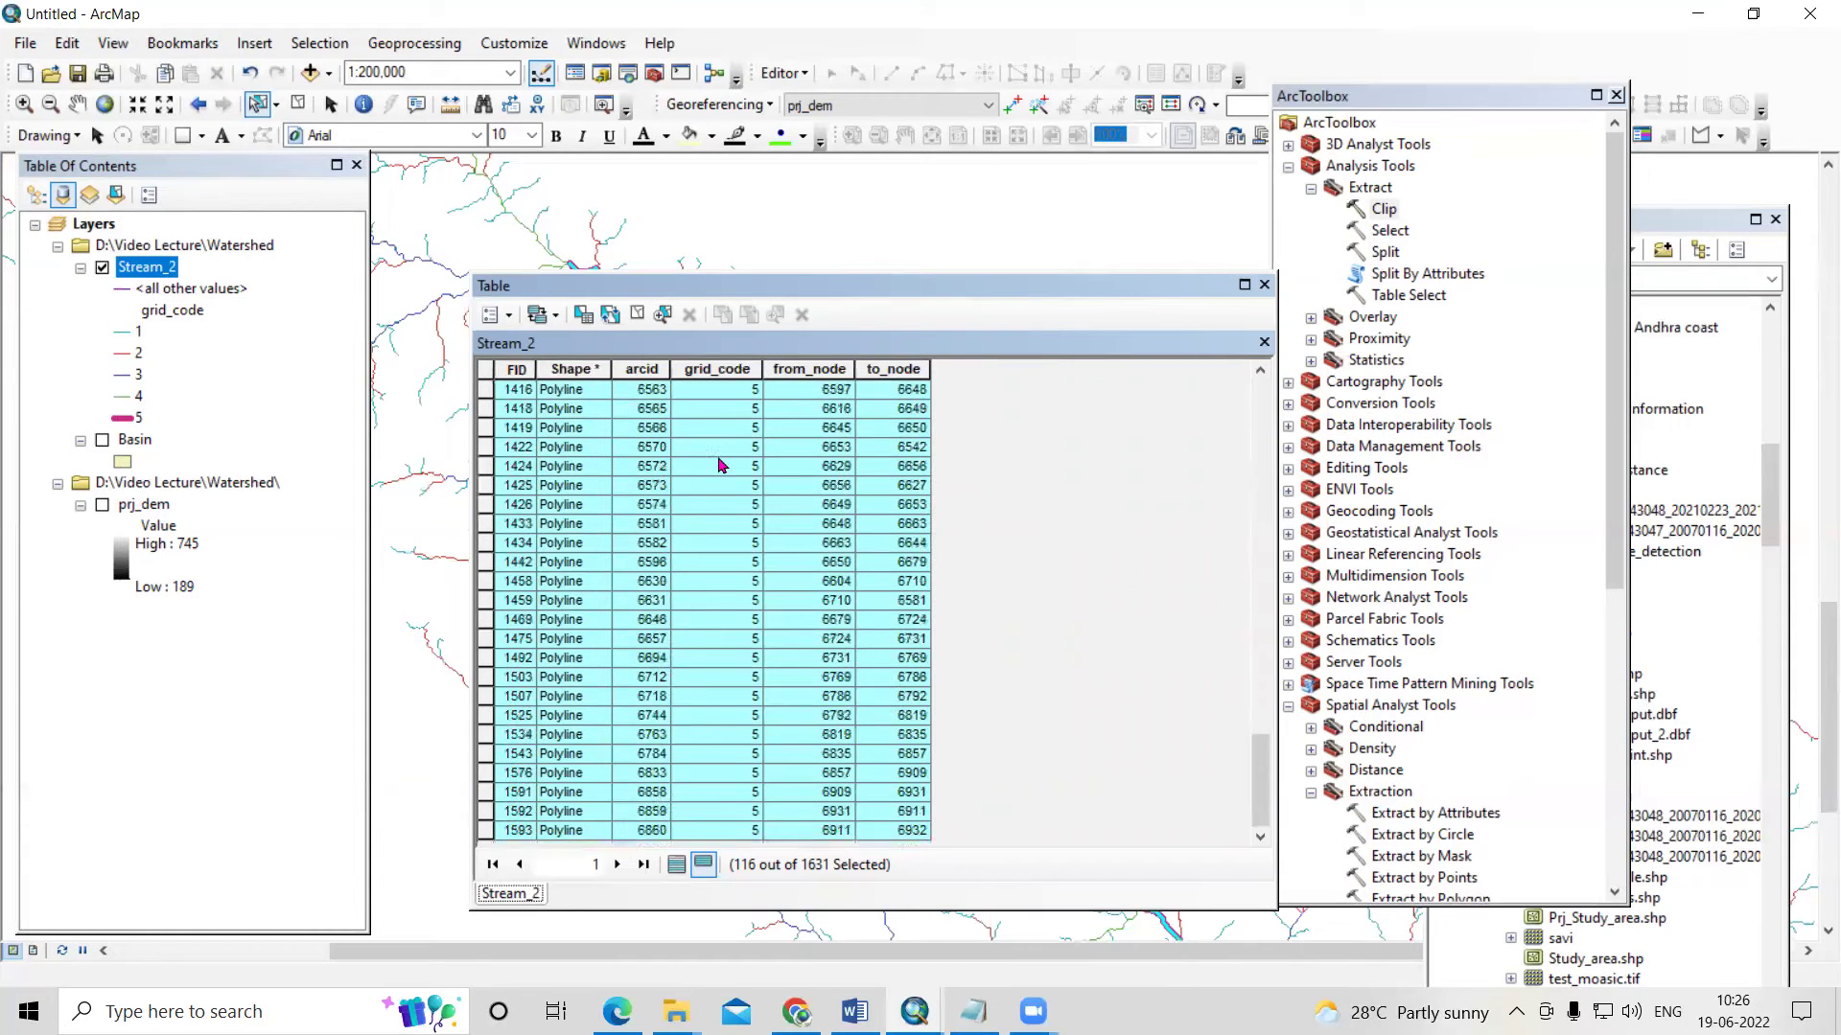
{"action": "scroll", "coordinate": [721, 480], "scroll_direction": "up", "scroll_amount": 20}
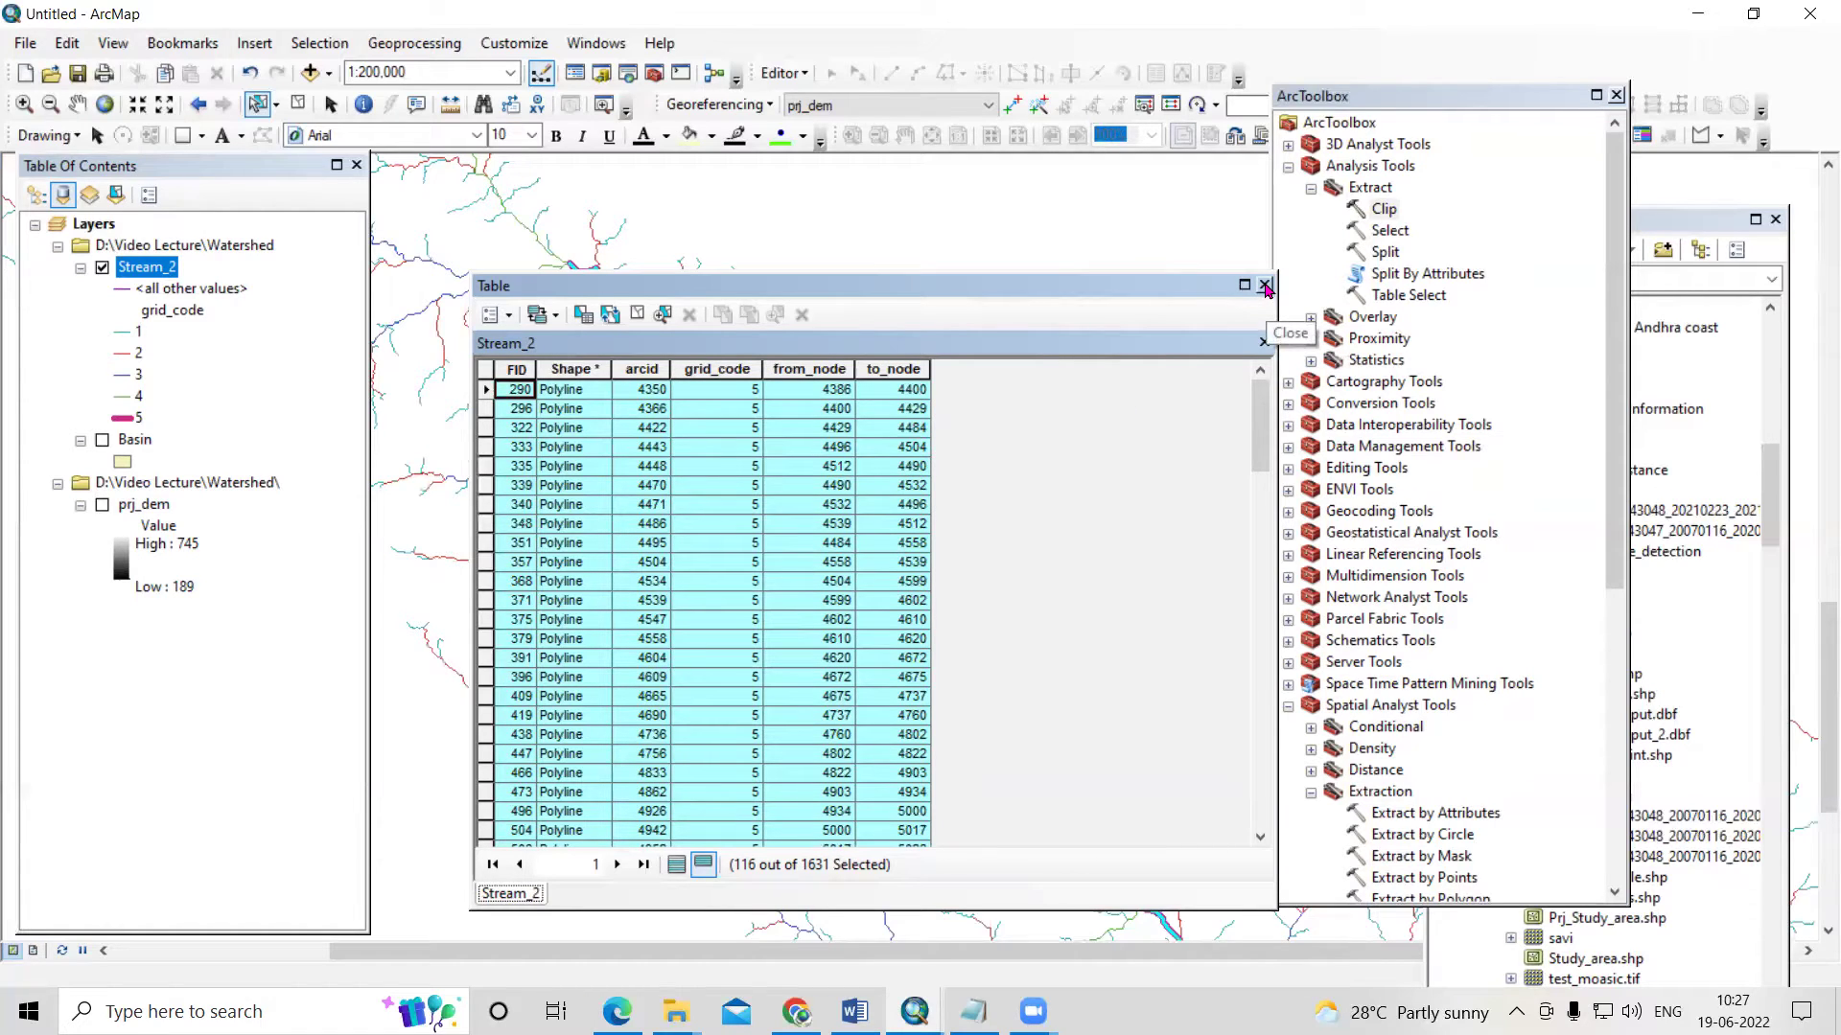
{"action": "left_click", "coordinate": [298, 104]}
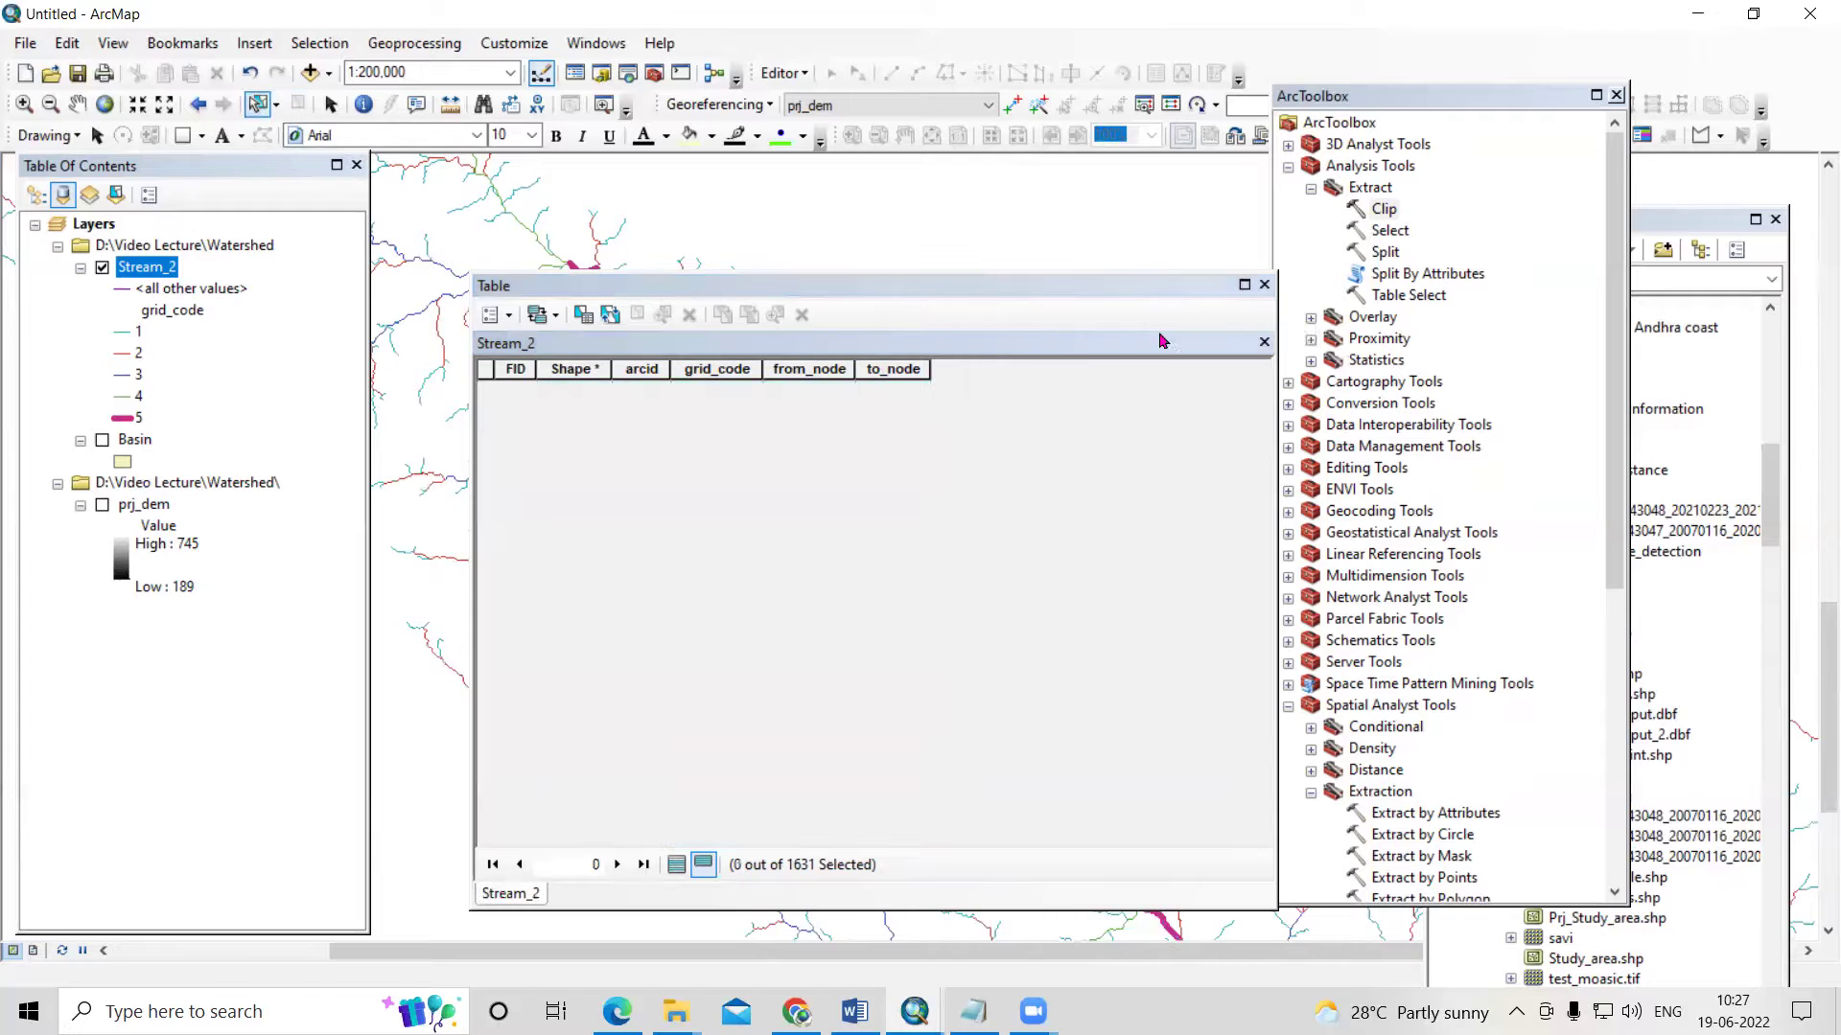
{"action": "left_click", "coordinate": [1263, 284]}
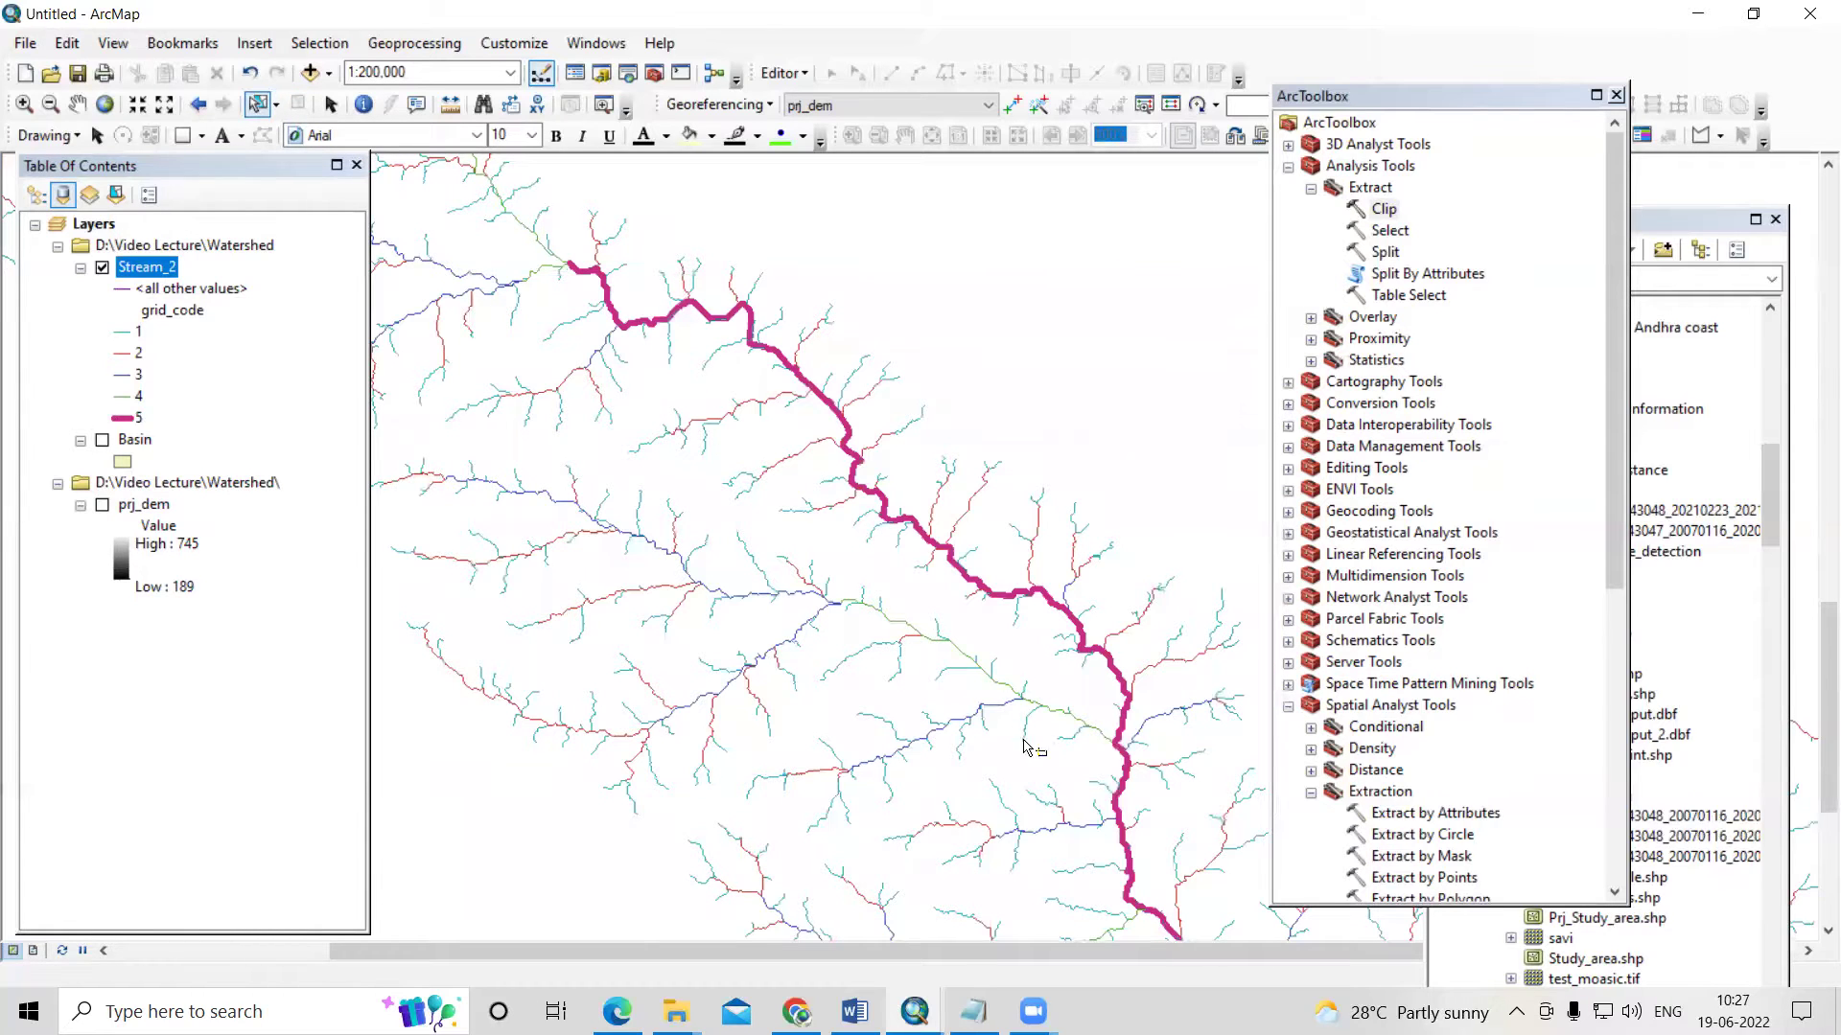
- Show all records in the Stream_2 attribute table and consult the Notepad notes on Merge, Explode and Planarize Line
{"action": "scroll", "coordinate": [587, 364], "scroll_direction": "down", "scroll_amount": 3}
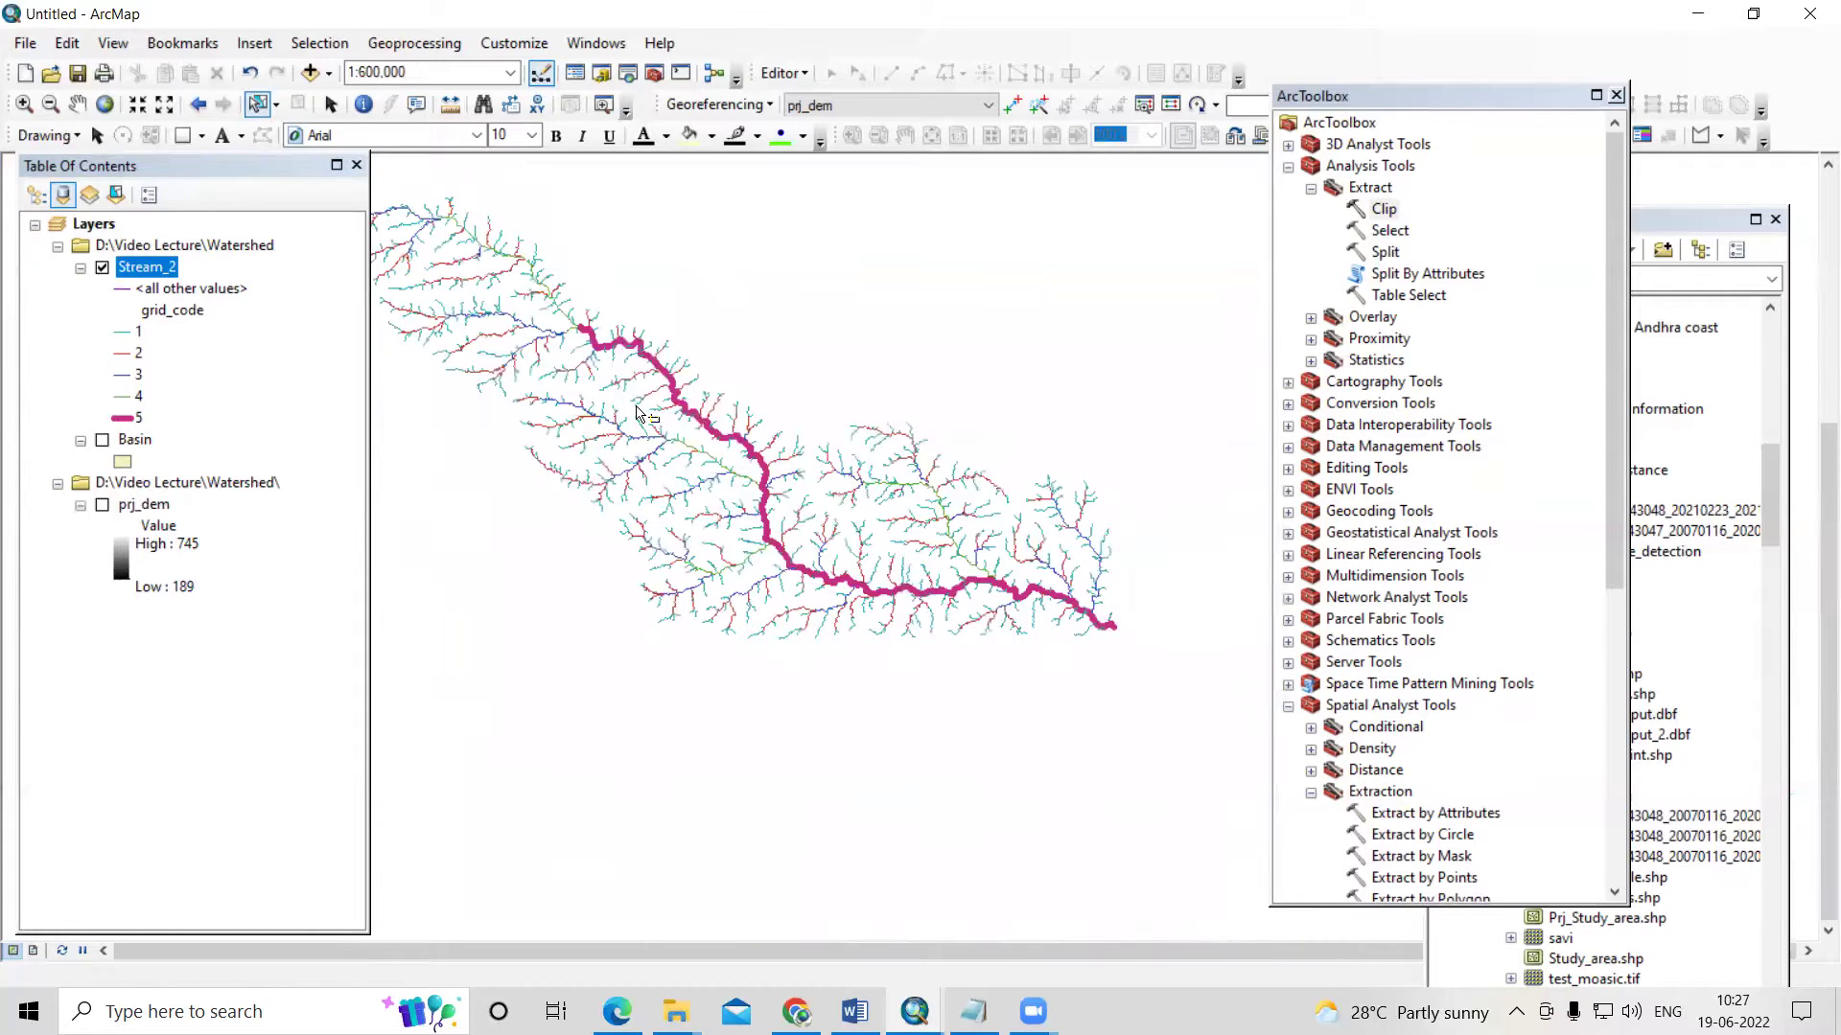
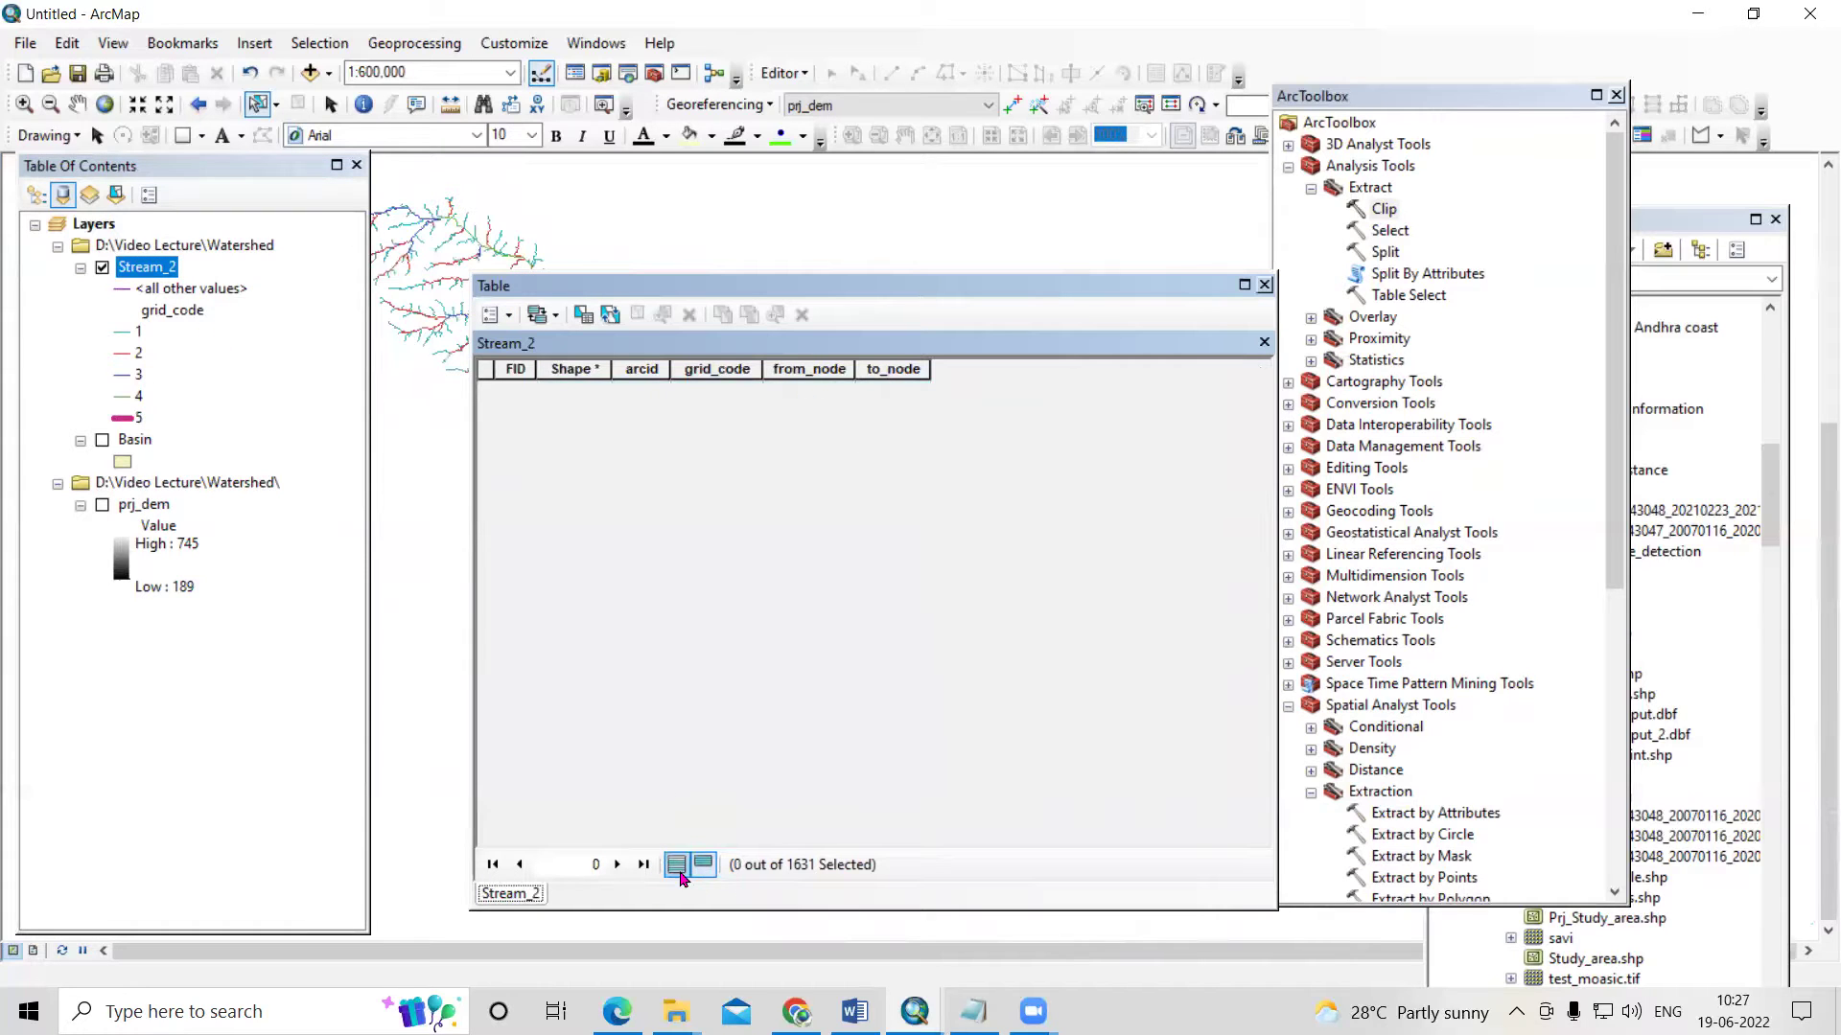
{"action": "left_click", "coordinate": [676, 864]}
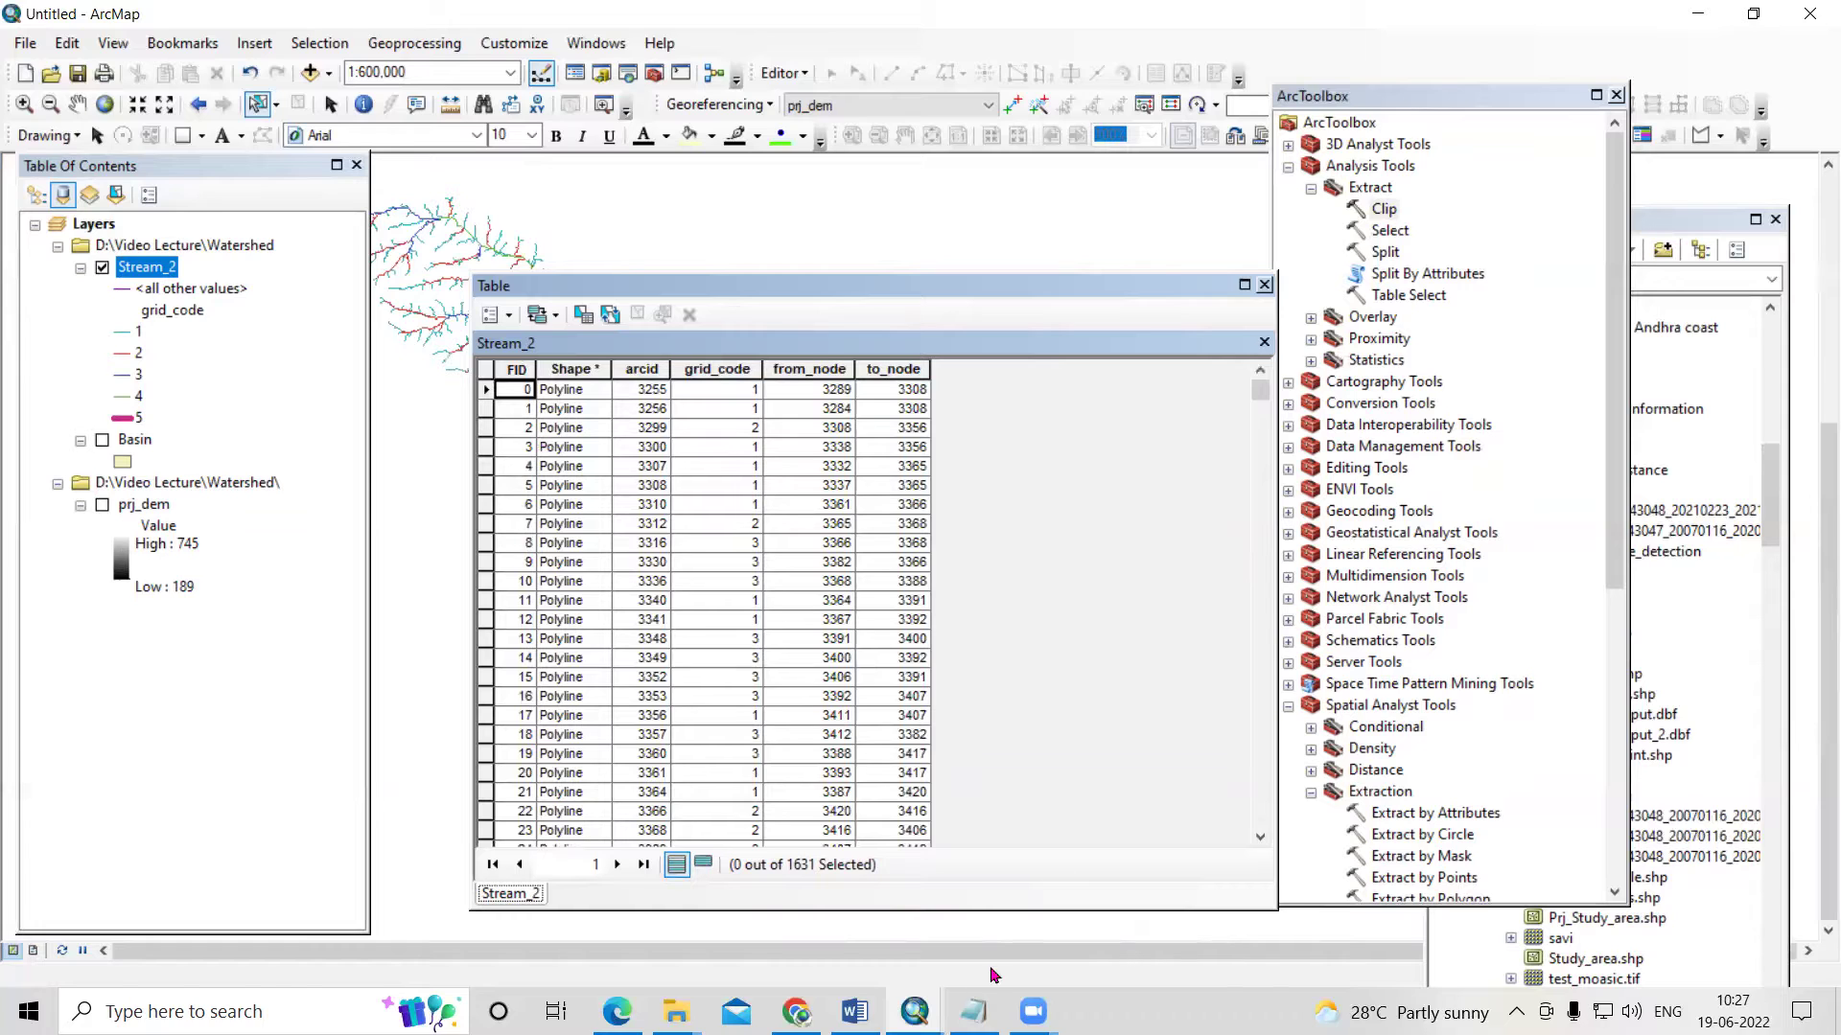
{"action": "mouse_move", "coordinate": [973, 1011]}
{"action": "left_click", "coordinate": [1000, 936]}
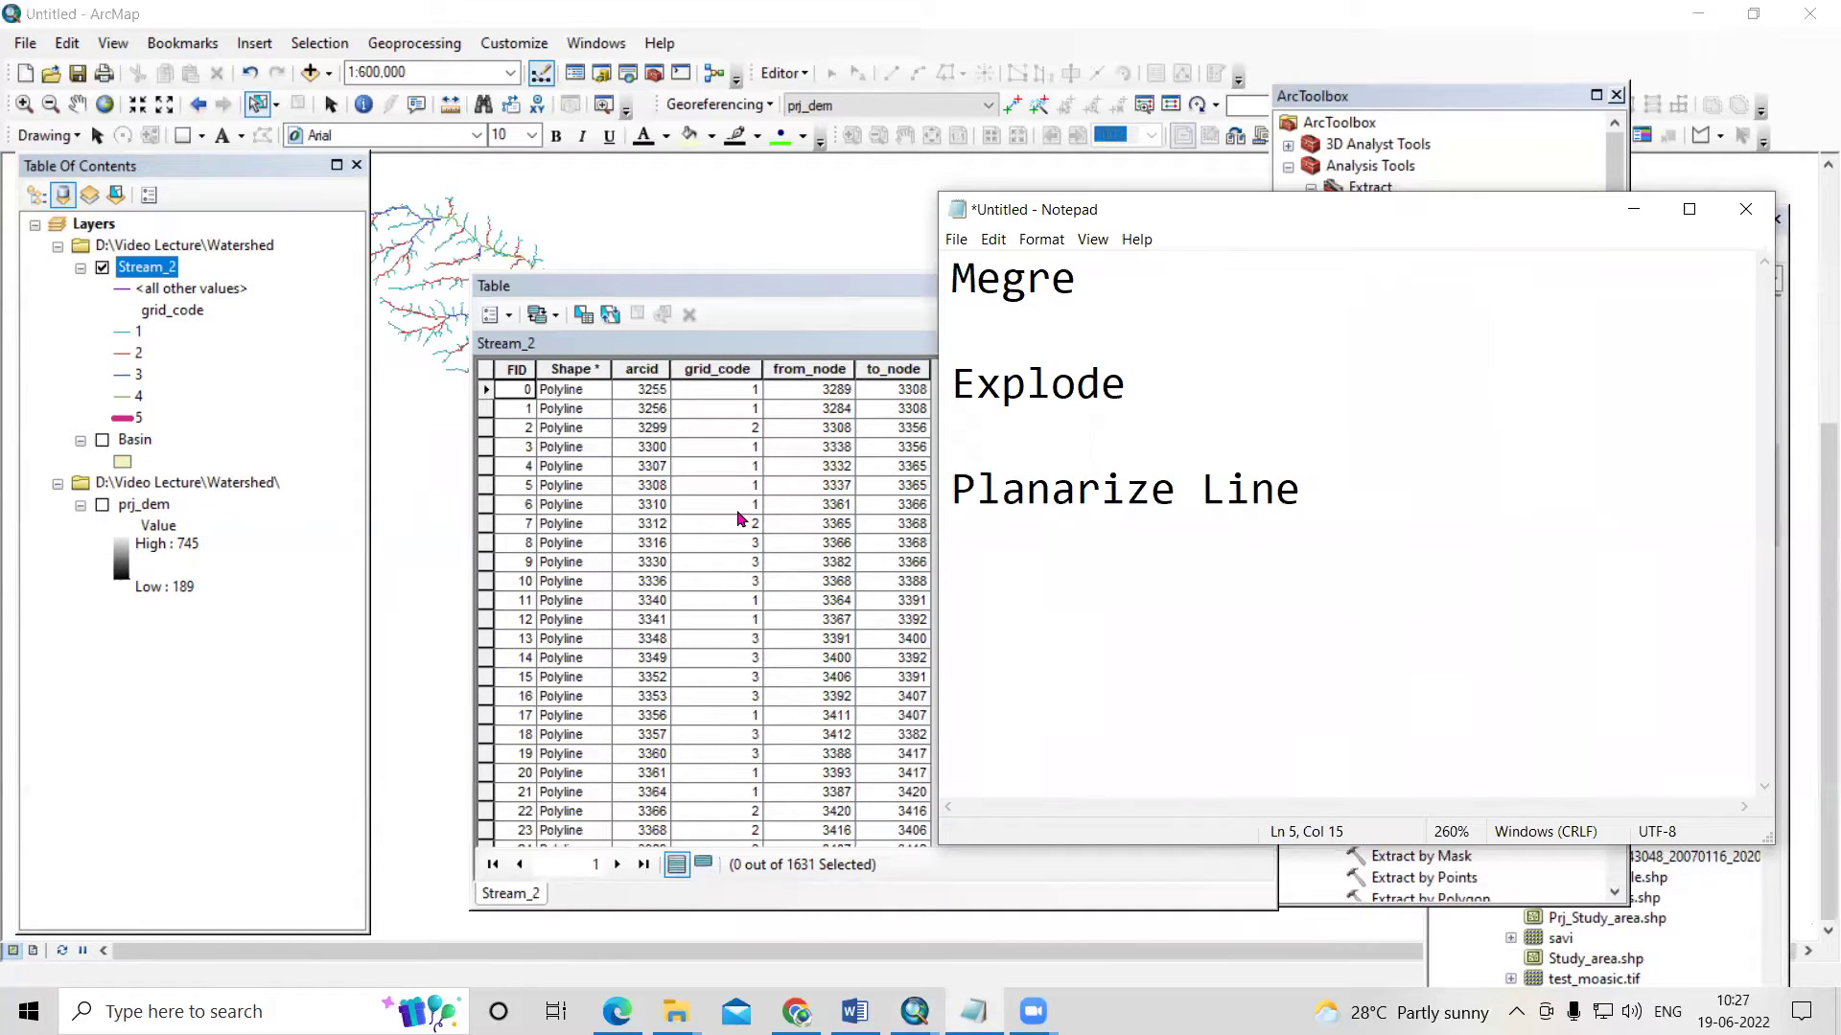
{"action": "left_click", "coordinate": [1633, 209]}
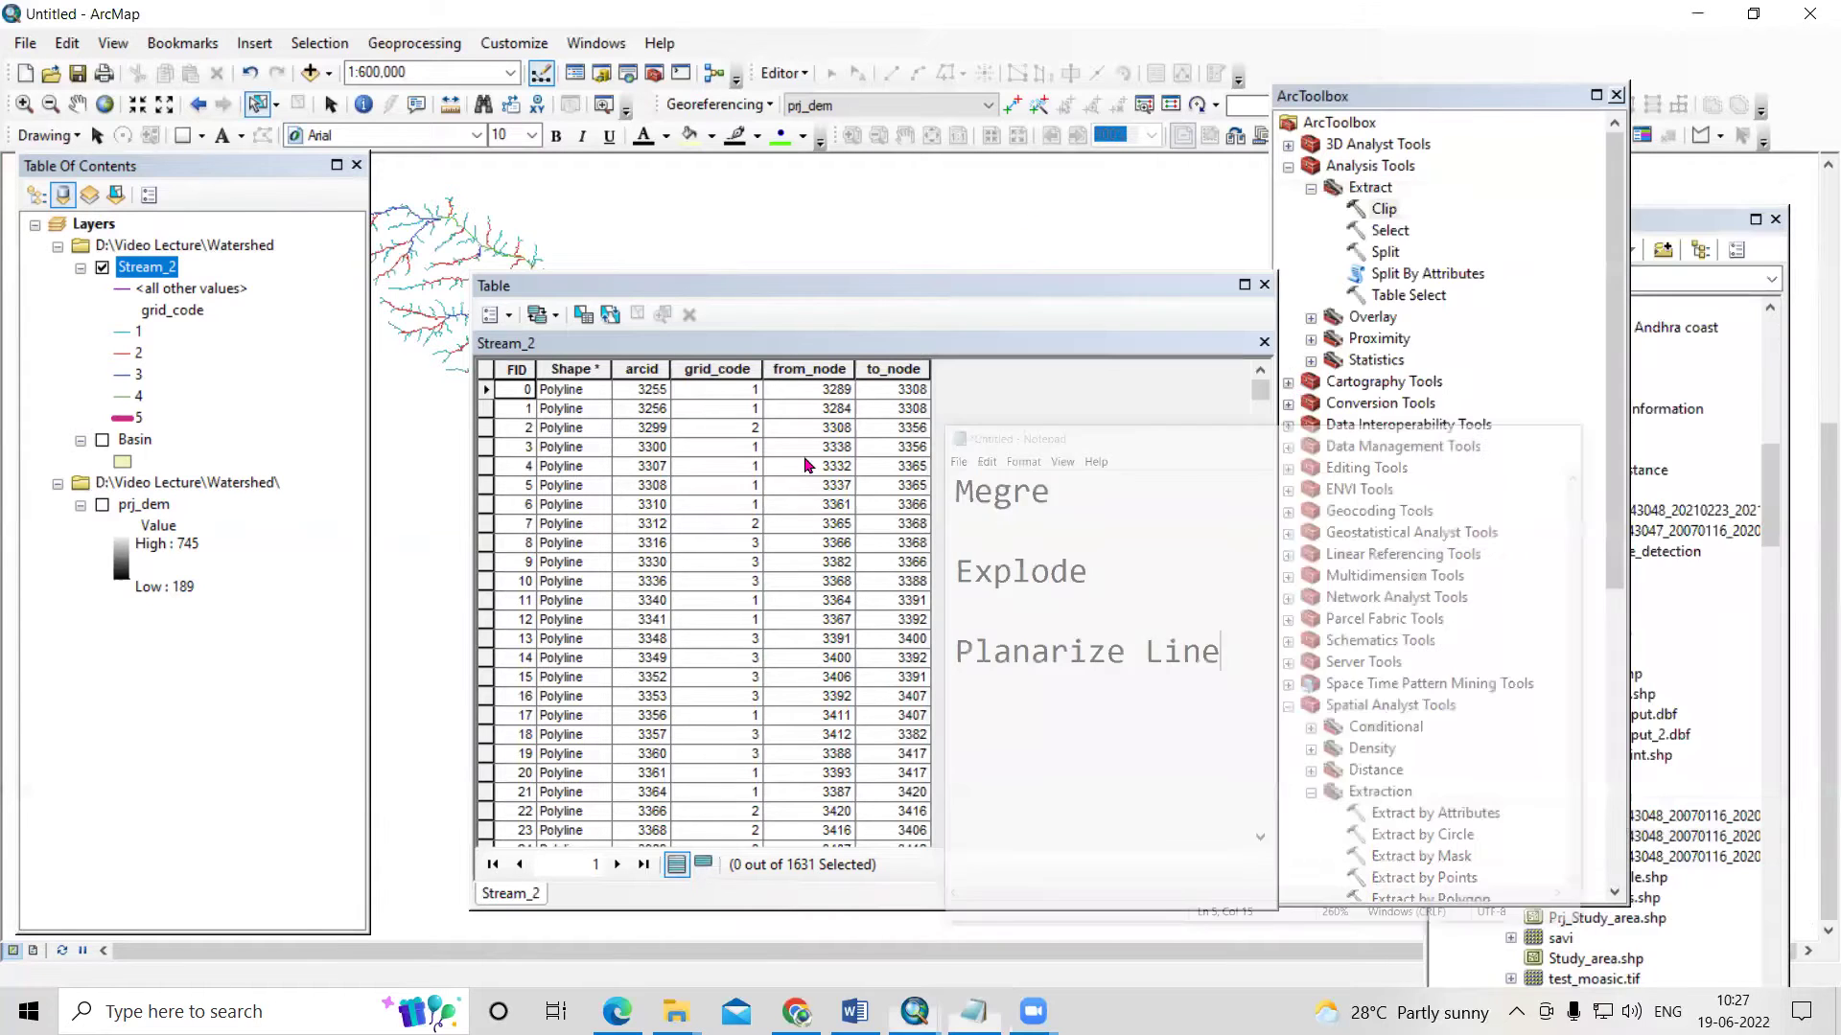
- Add a Float field named Strea_leng to the Stream_2 attribute table
{"action": "left_click", "coordinate": [492, 315]}
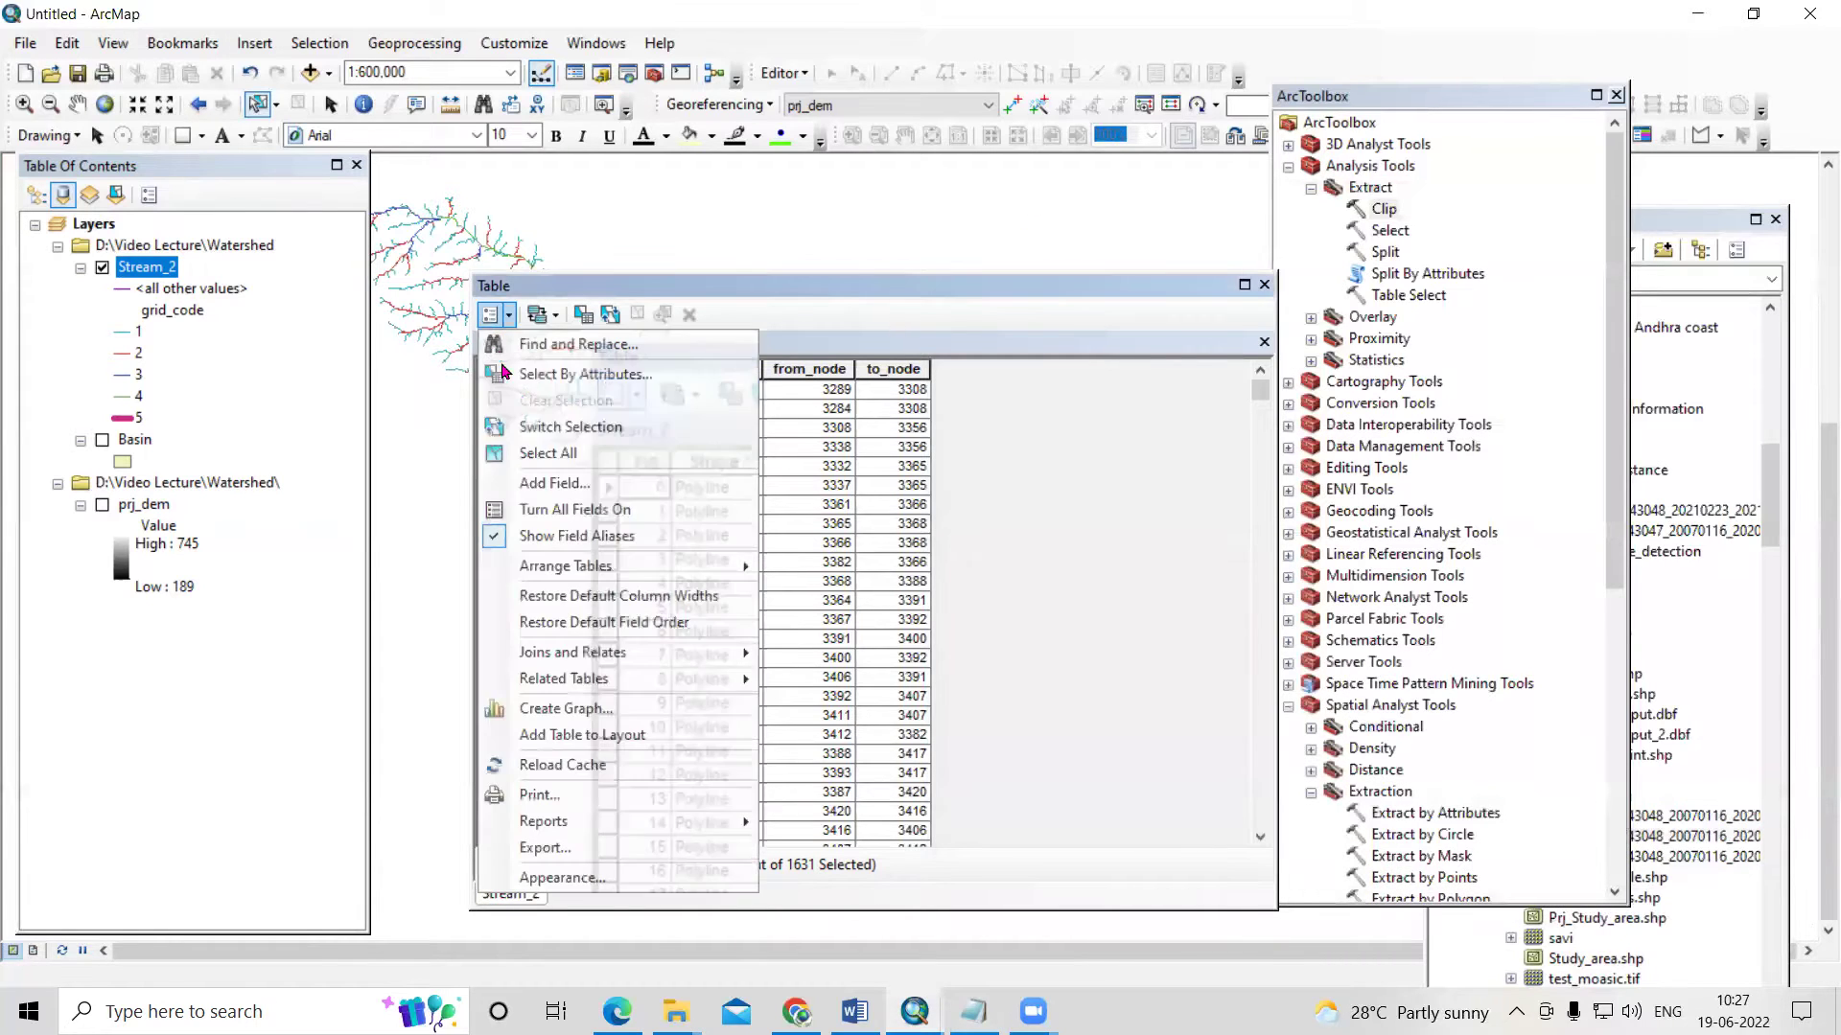
{"action": "left_click", "coordinate": [564, 486]}
{"action": "type", "text": "Strea_leng"}
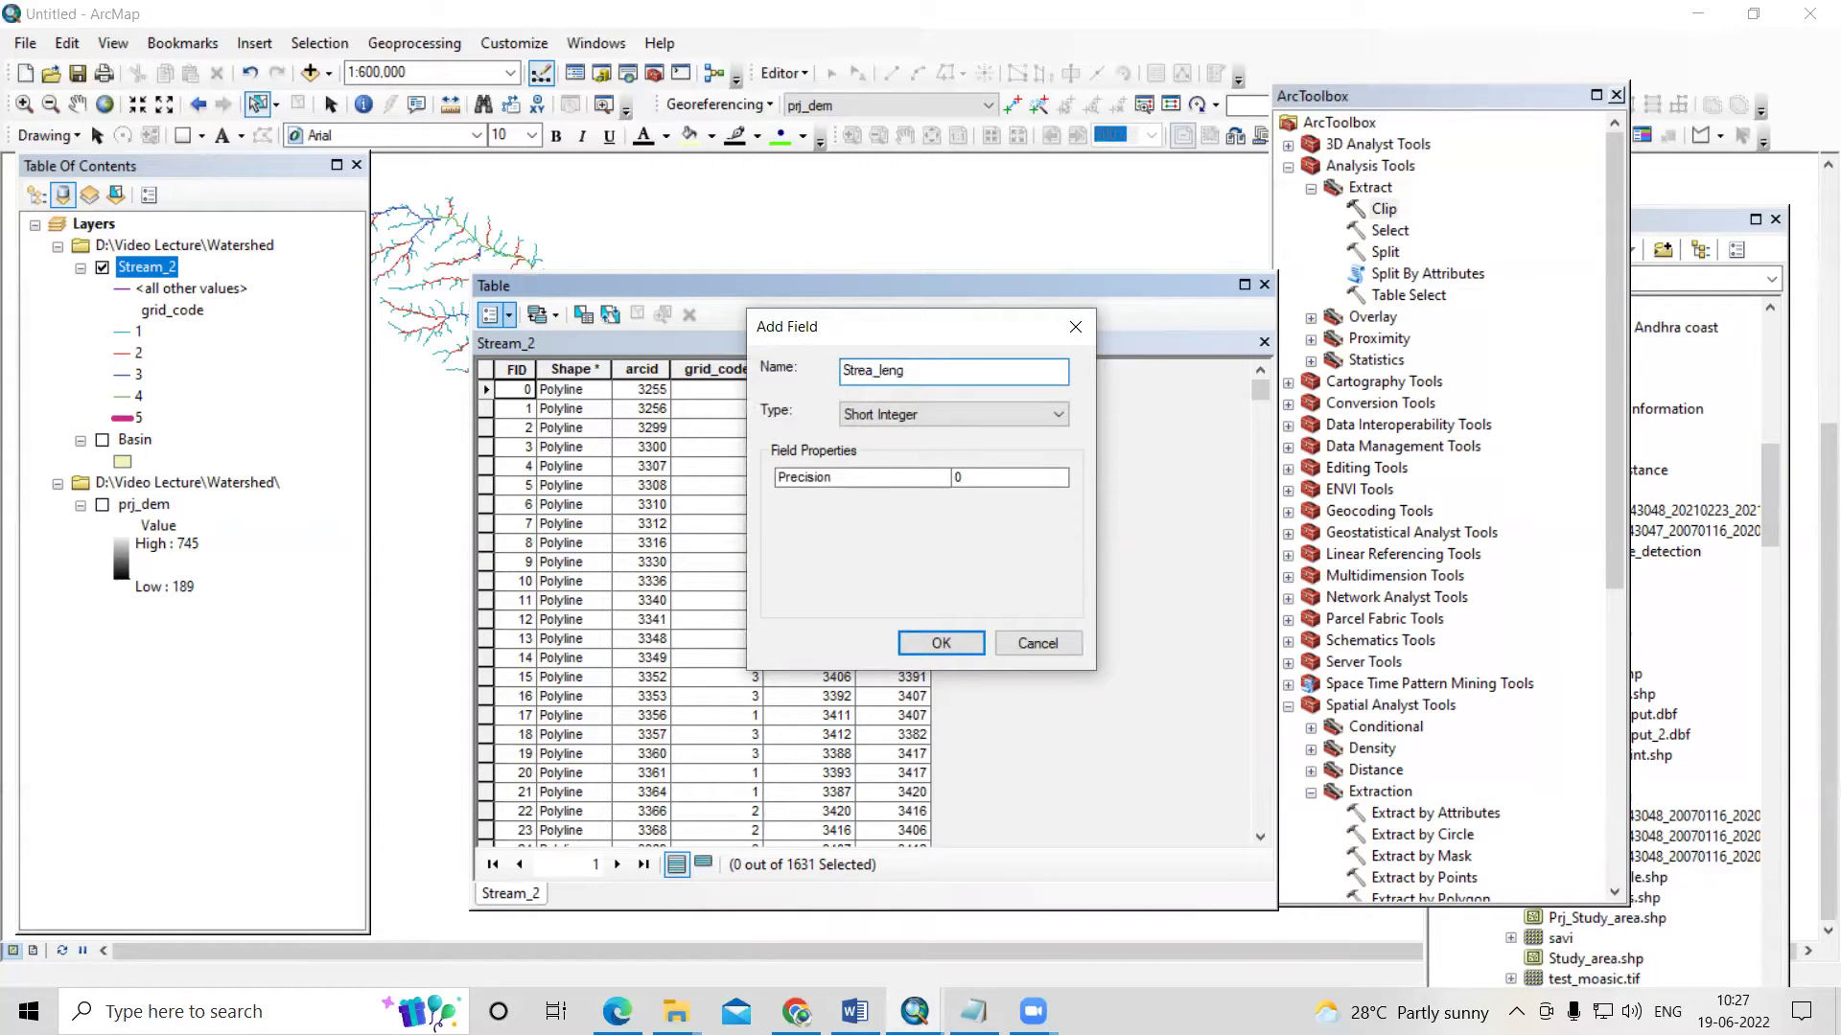
{"action": "left_click", "coordinate": [963, 414]}
{"action": "left_click", "coordinate": [954, 466]}
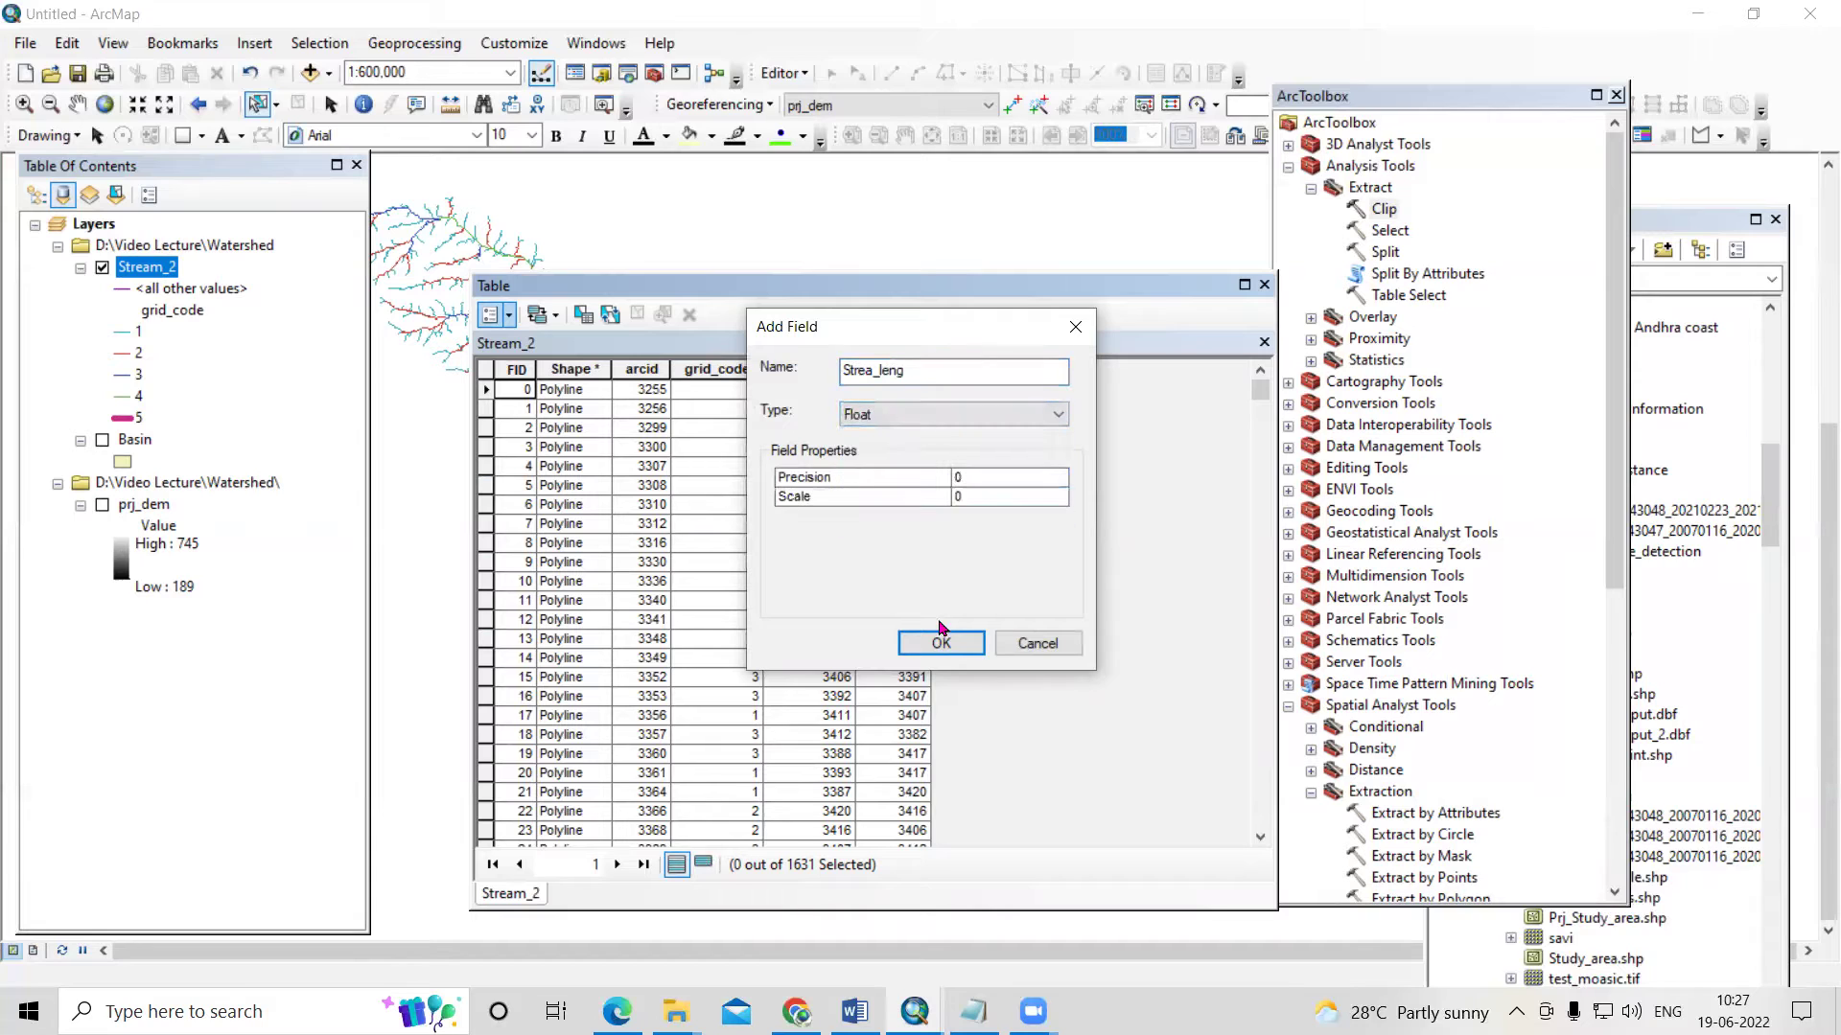
{"action": "left_click", "coordinate": [941, 649]}
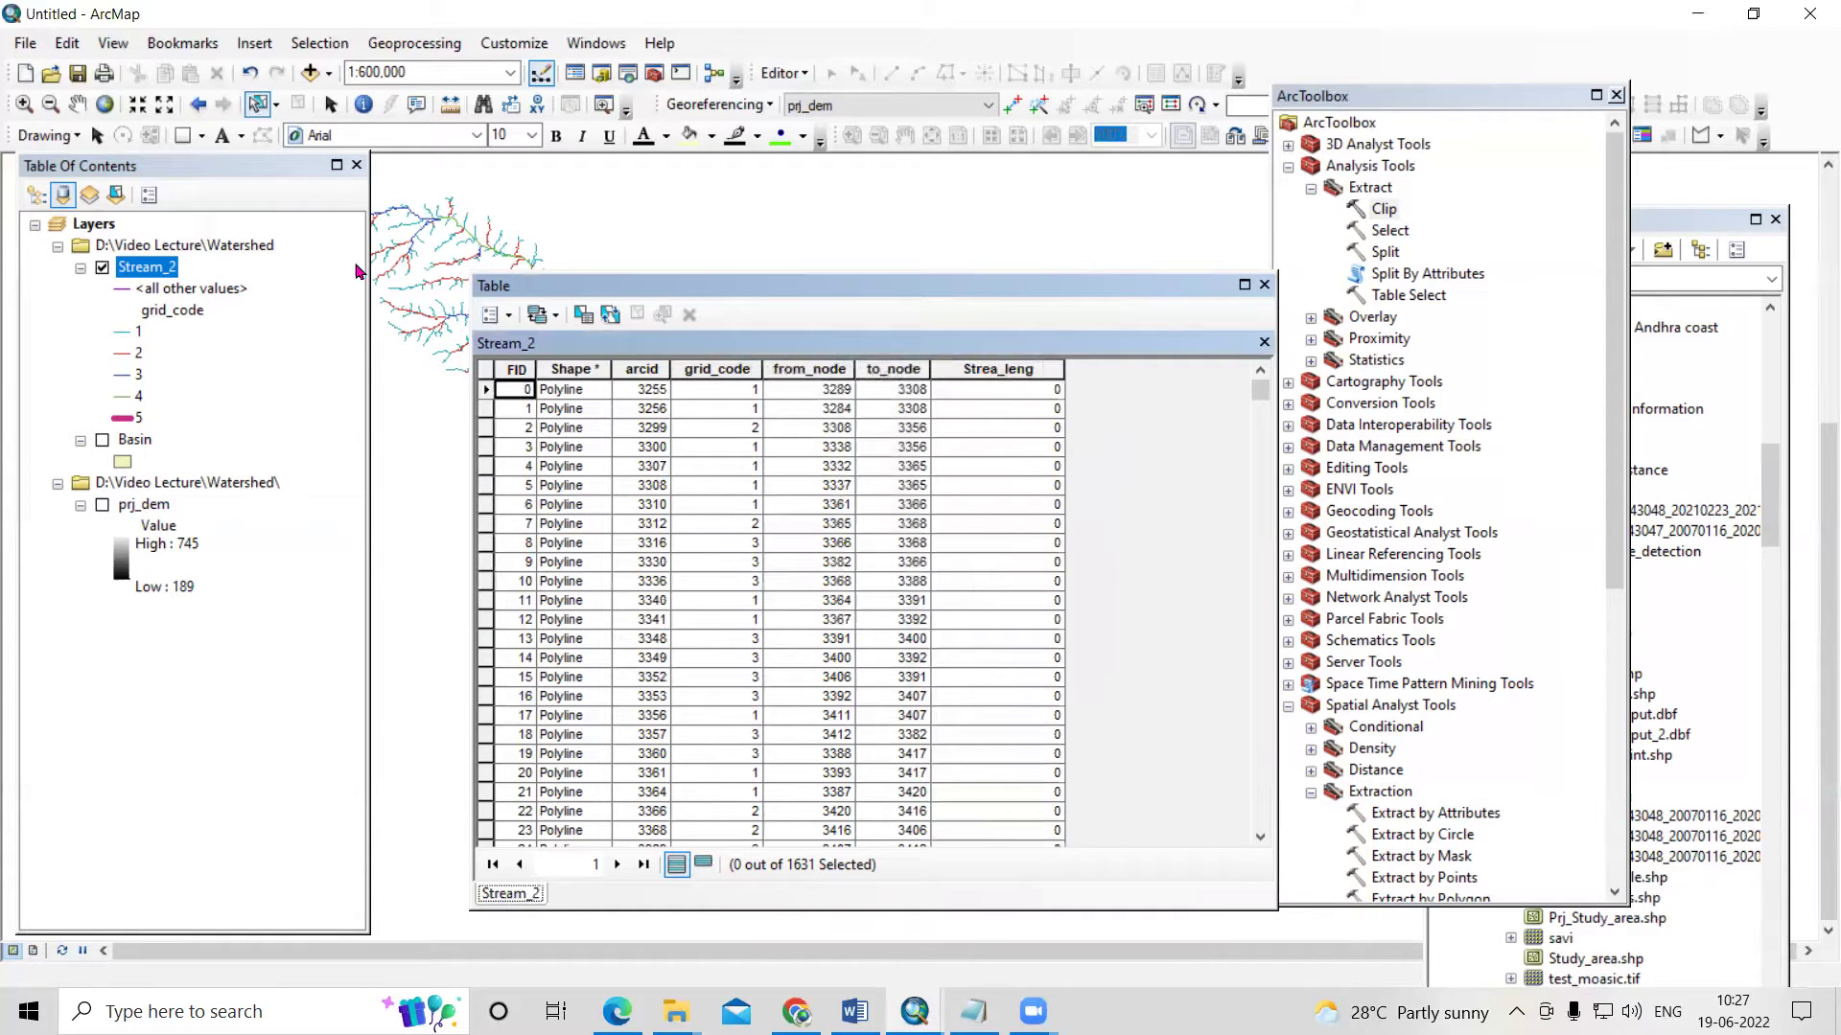
- Calculate the length geometry for the Strea_leng field in kilometers, using the data source's coordinate system
{"action": "left_click", "coordinate": [985, 369]}
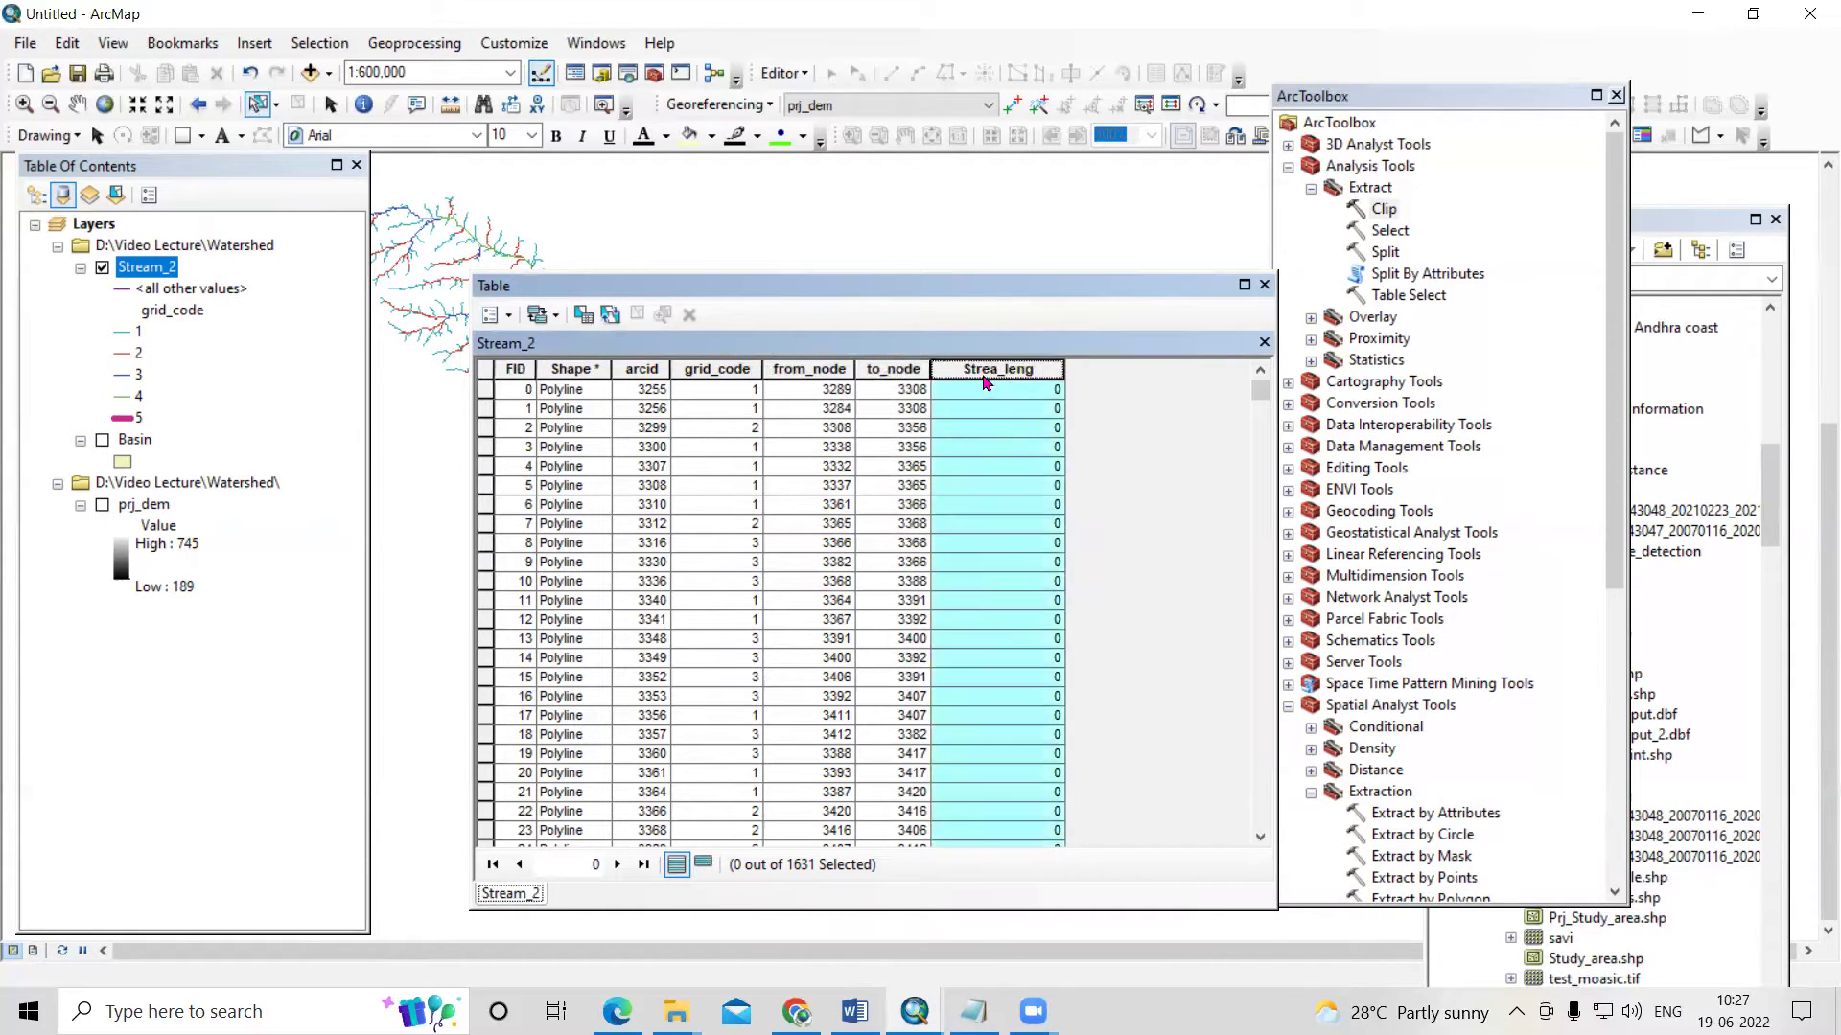
{"action": "right_click", "coordinate": [985, 376]}
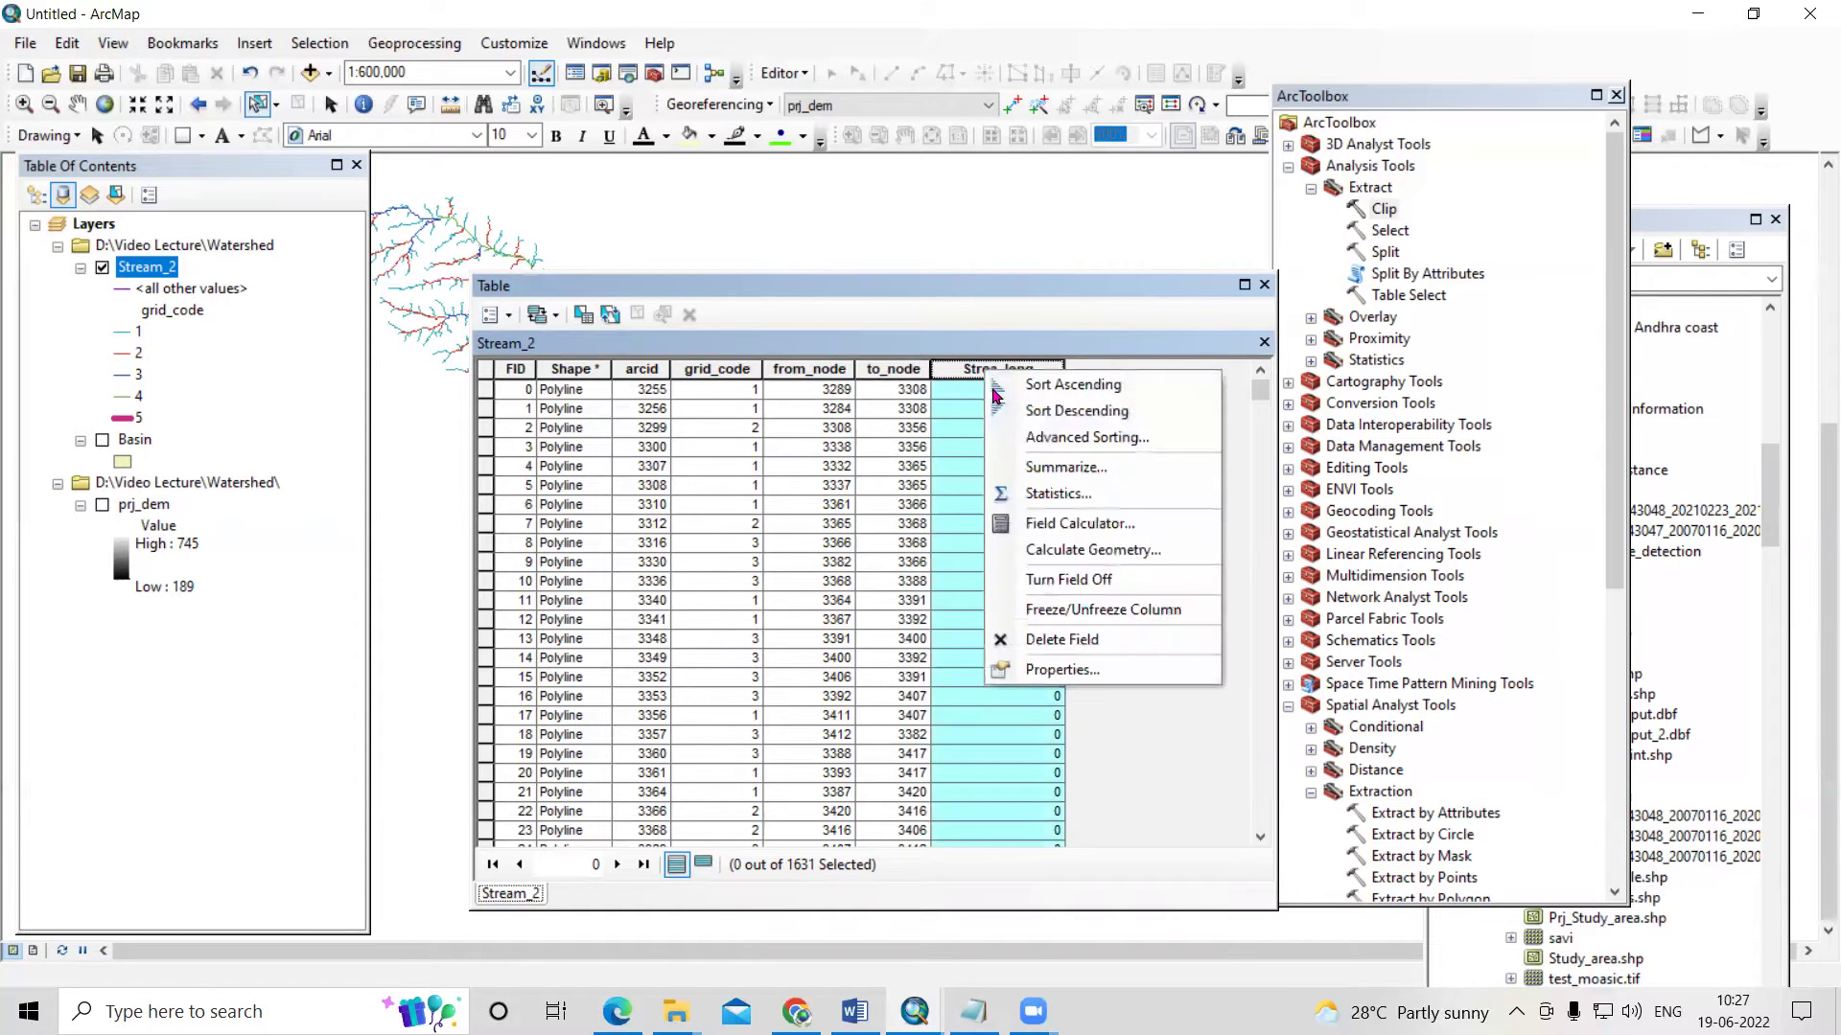
{"action": "left_click", "coordinate": [1093, 550]}
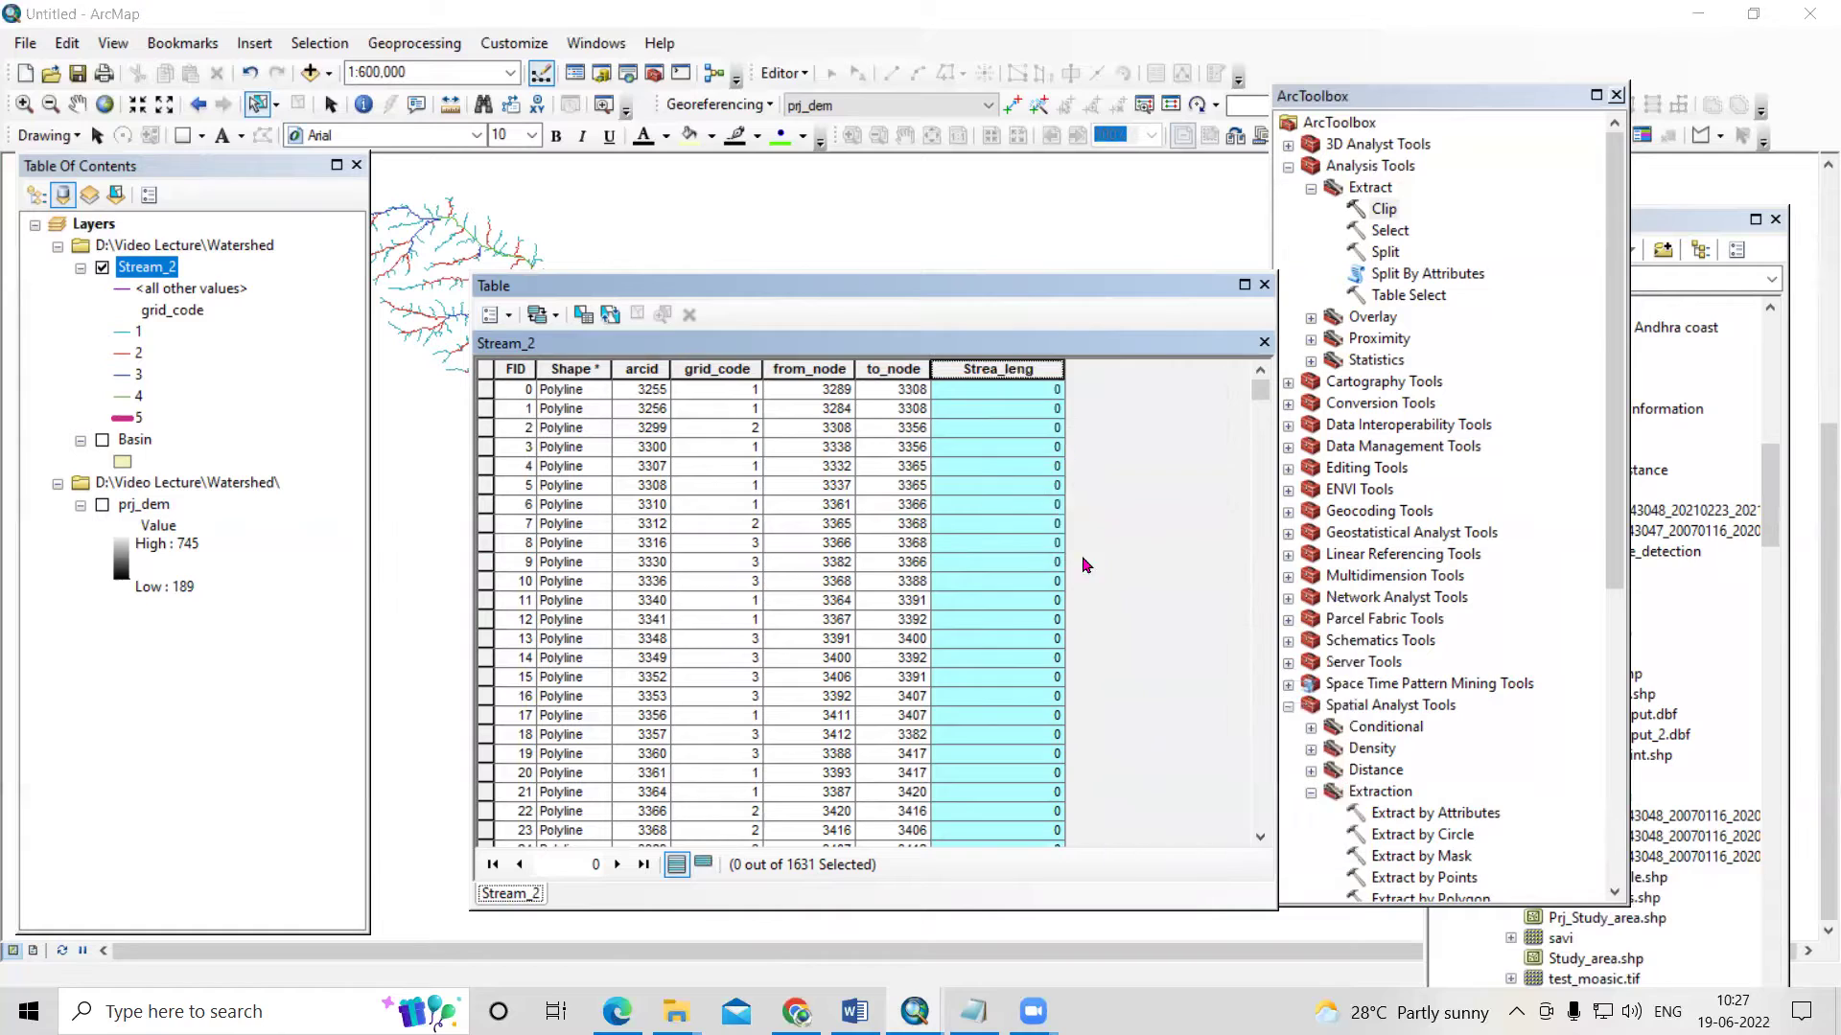
{"action": "left_click", "coordinate": [880, 566]}
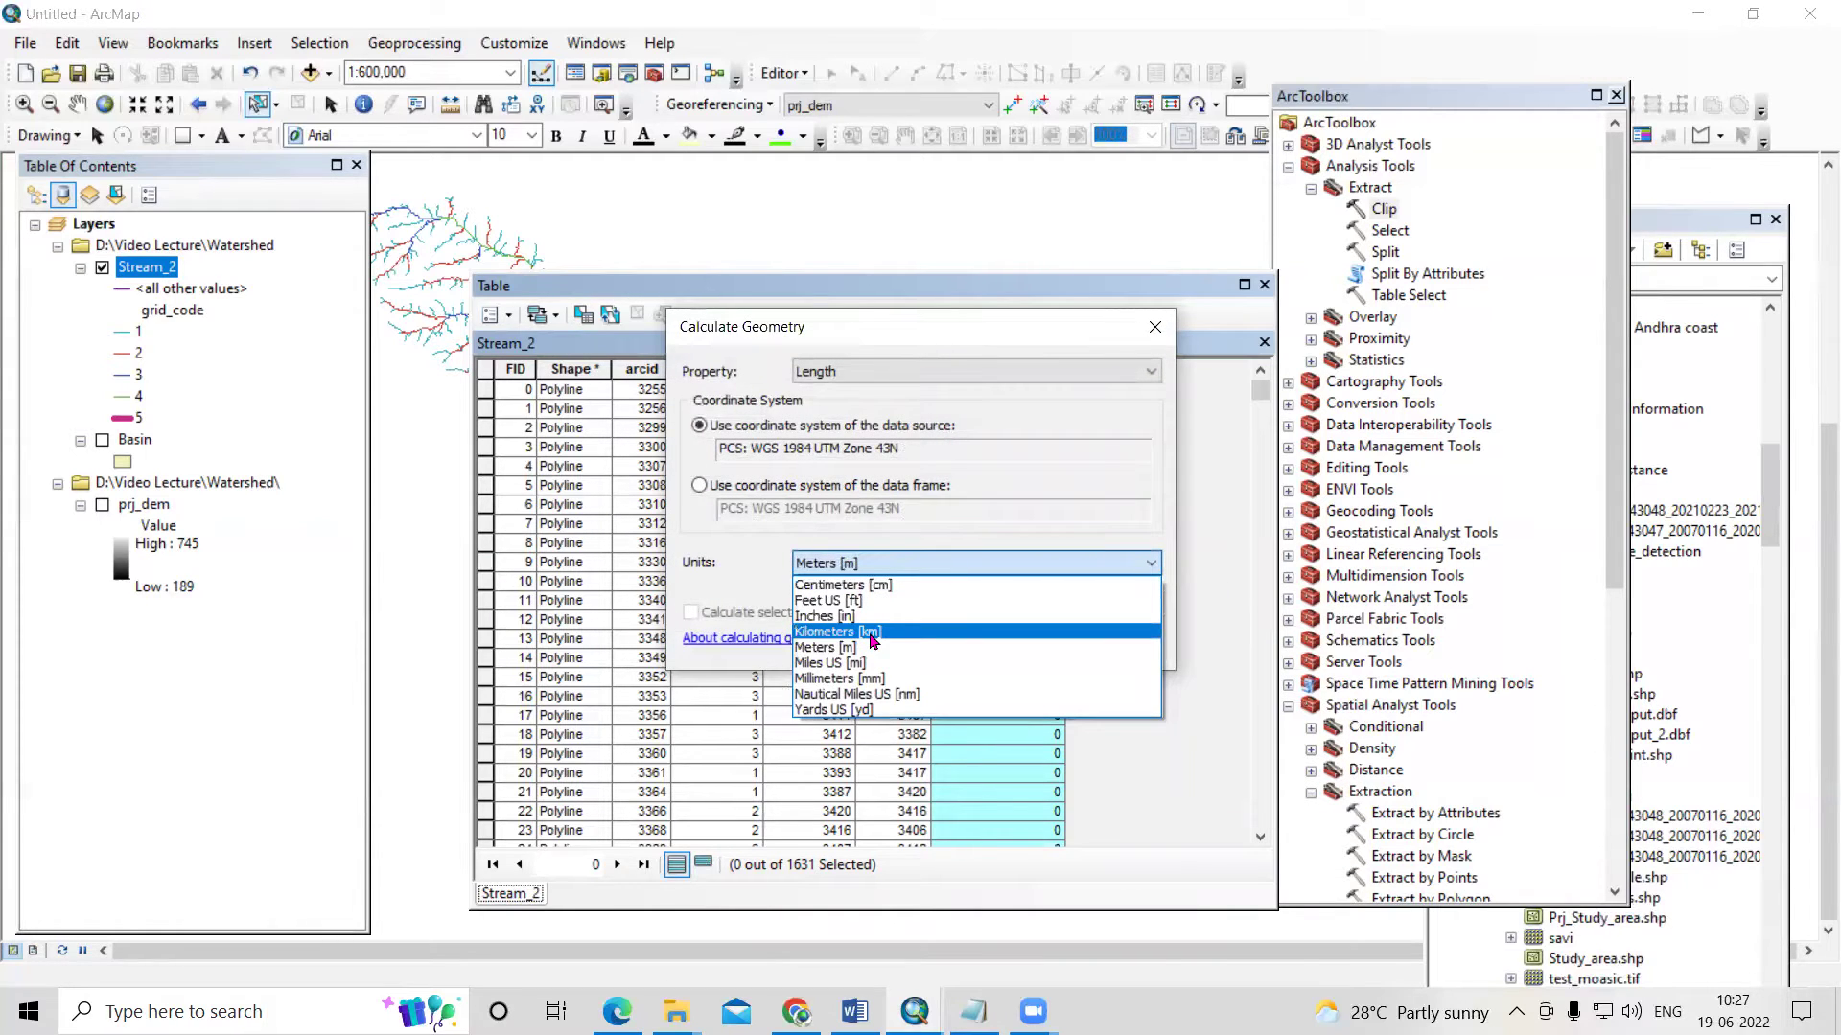
{"action": "left_click", "coordinate": [873, 631]}
{"action": "left_click", "coordinate": [1016, 643]}
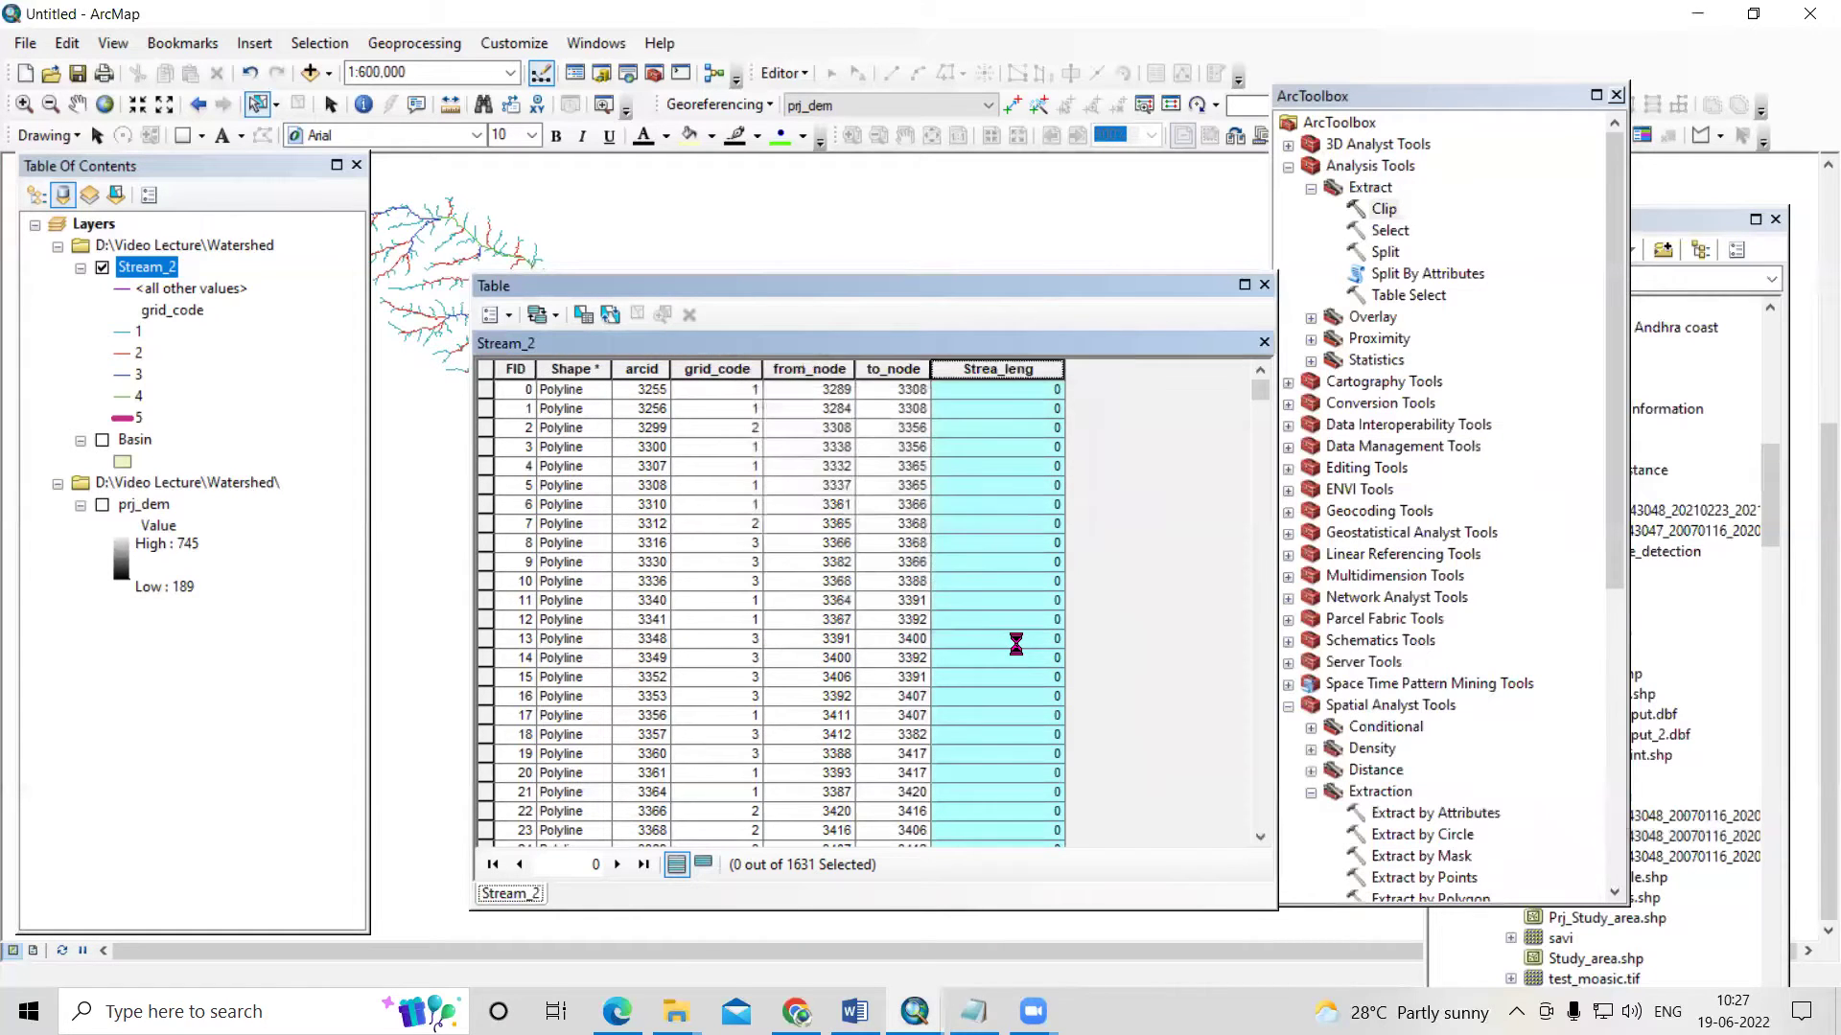
{"action": "left_click", "coordinate": [993, 543]}
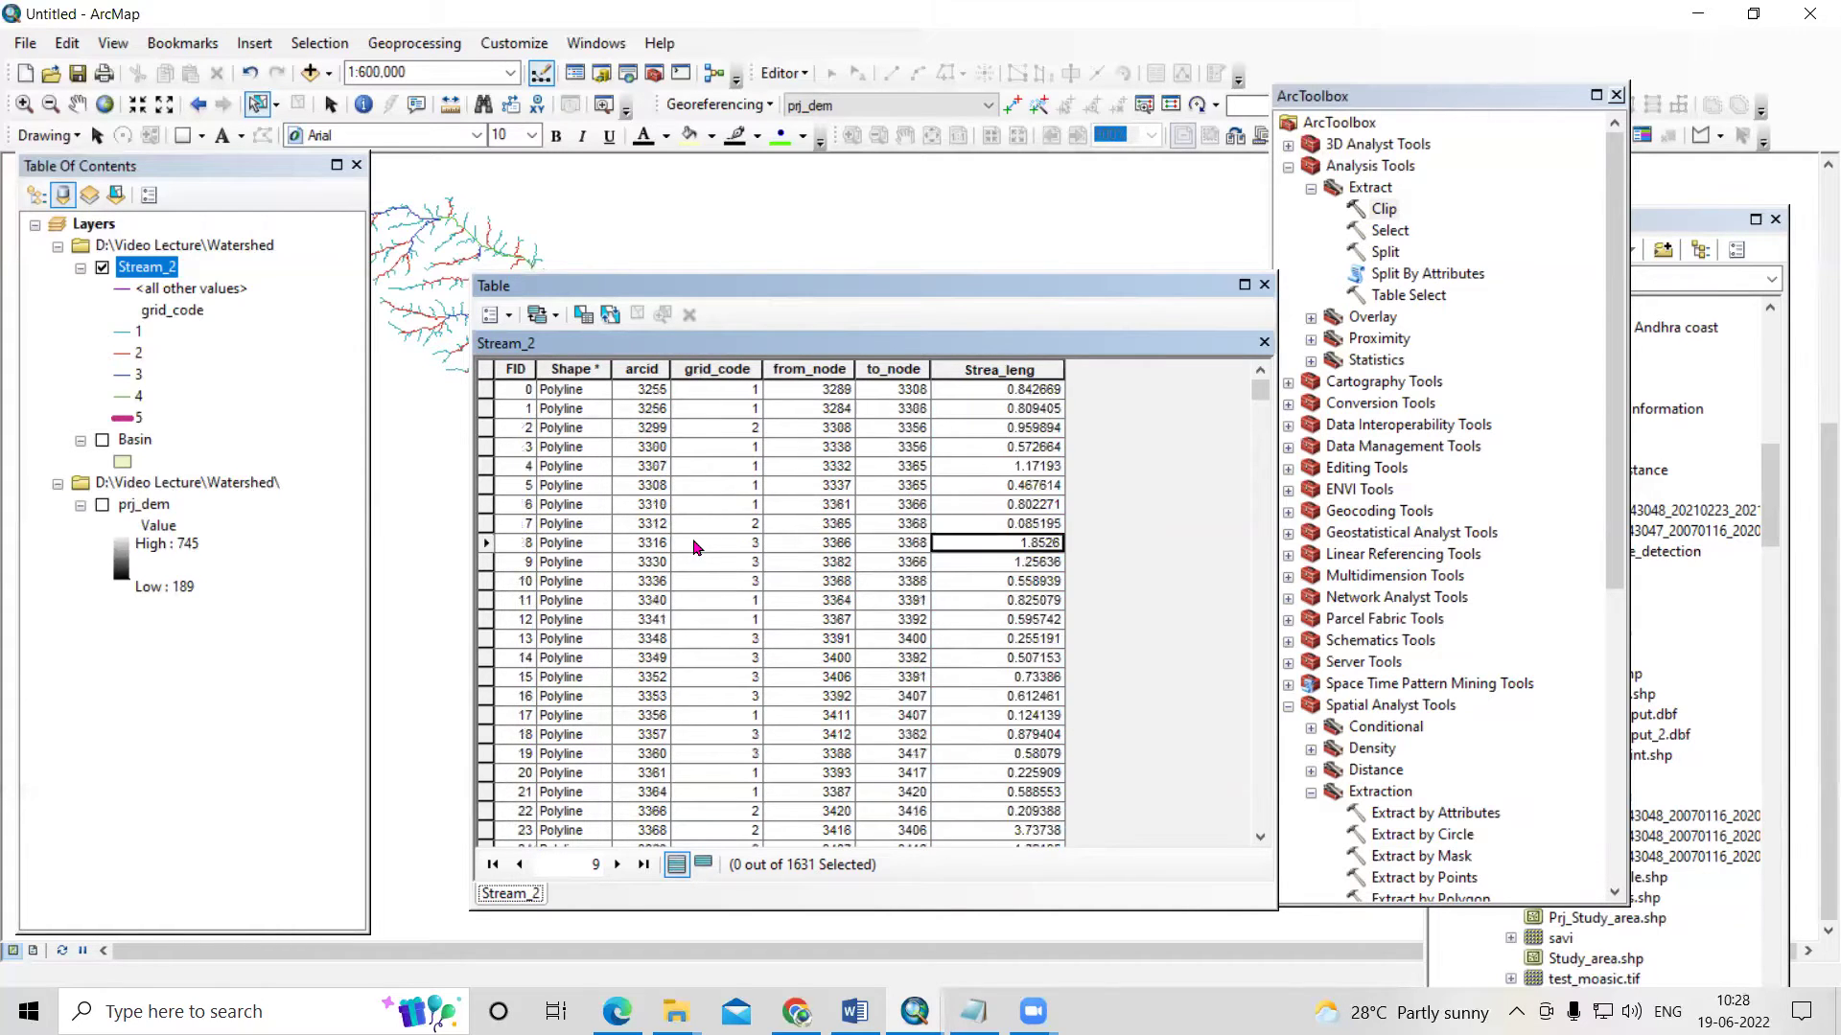
- Set up a Summarize on grid_code with the minimum, maximum, average, sum, standard deviation and variance of Strea_leng
{"action": "left_click", "coordinate": [729, 371]}
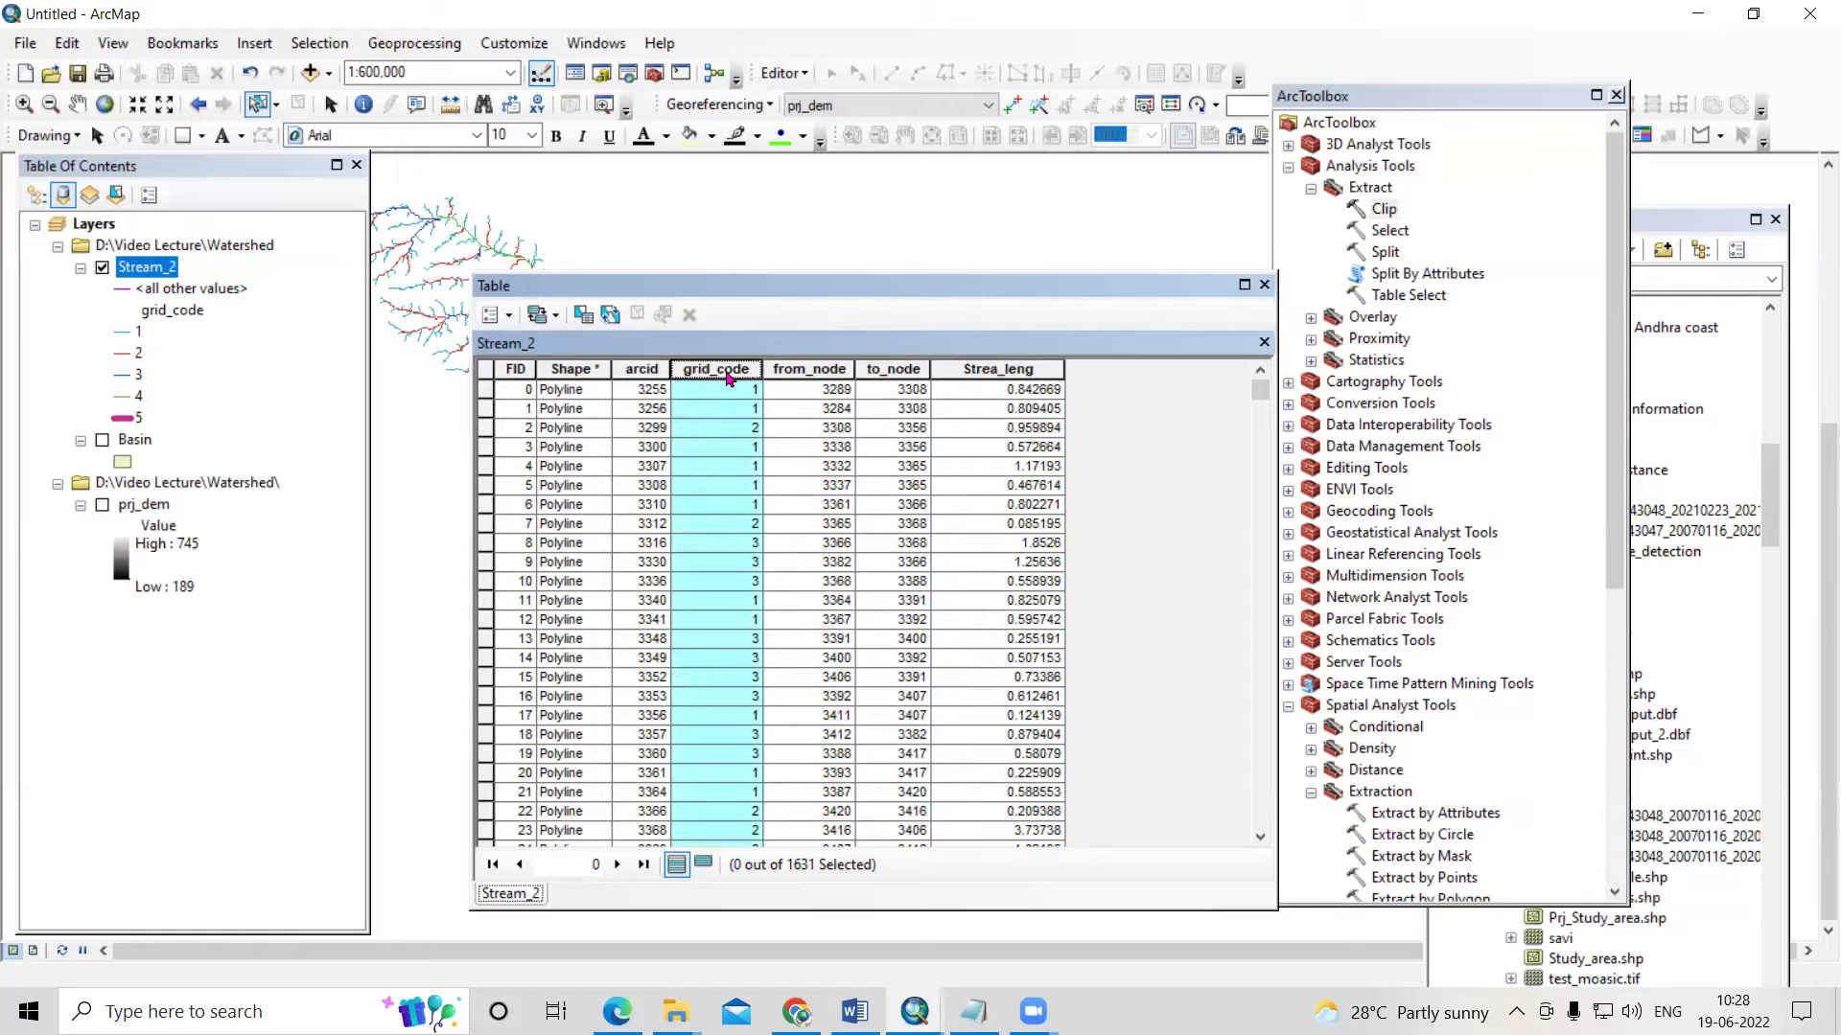
{"action": "right_click", "coordinate": [728, 376]}
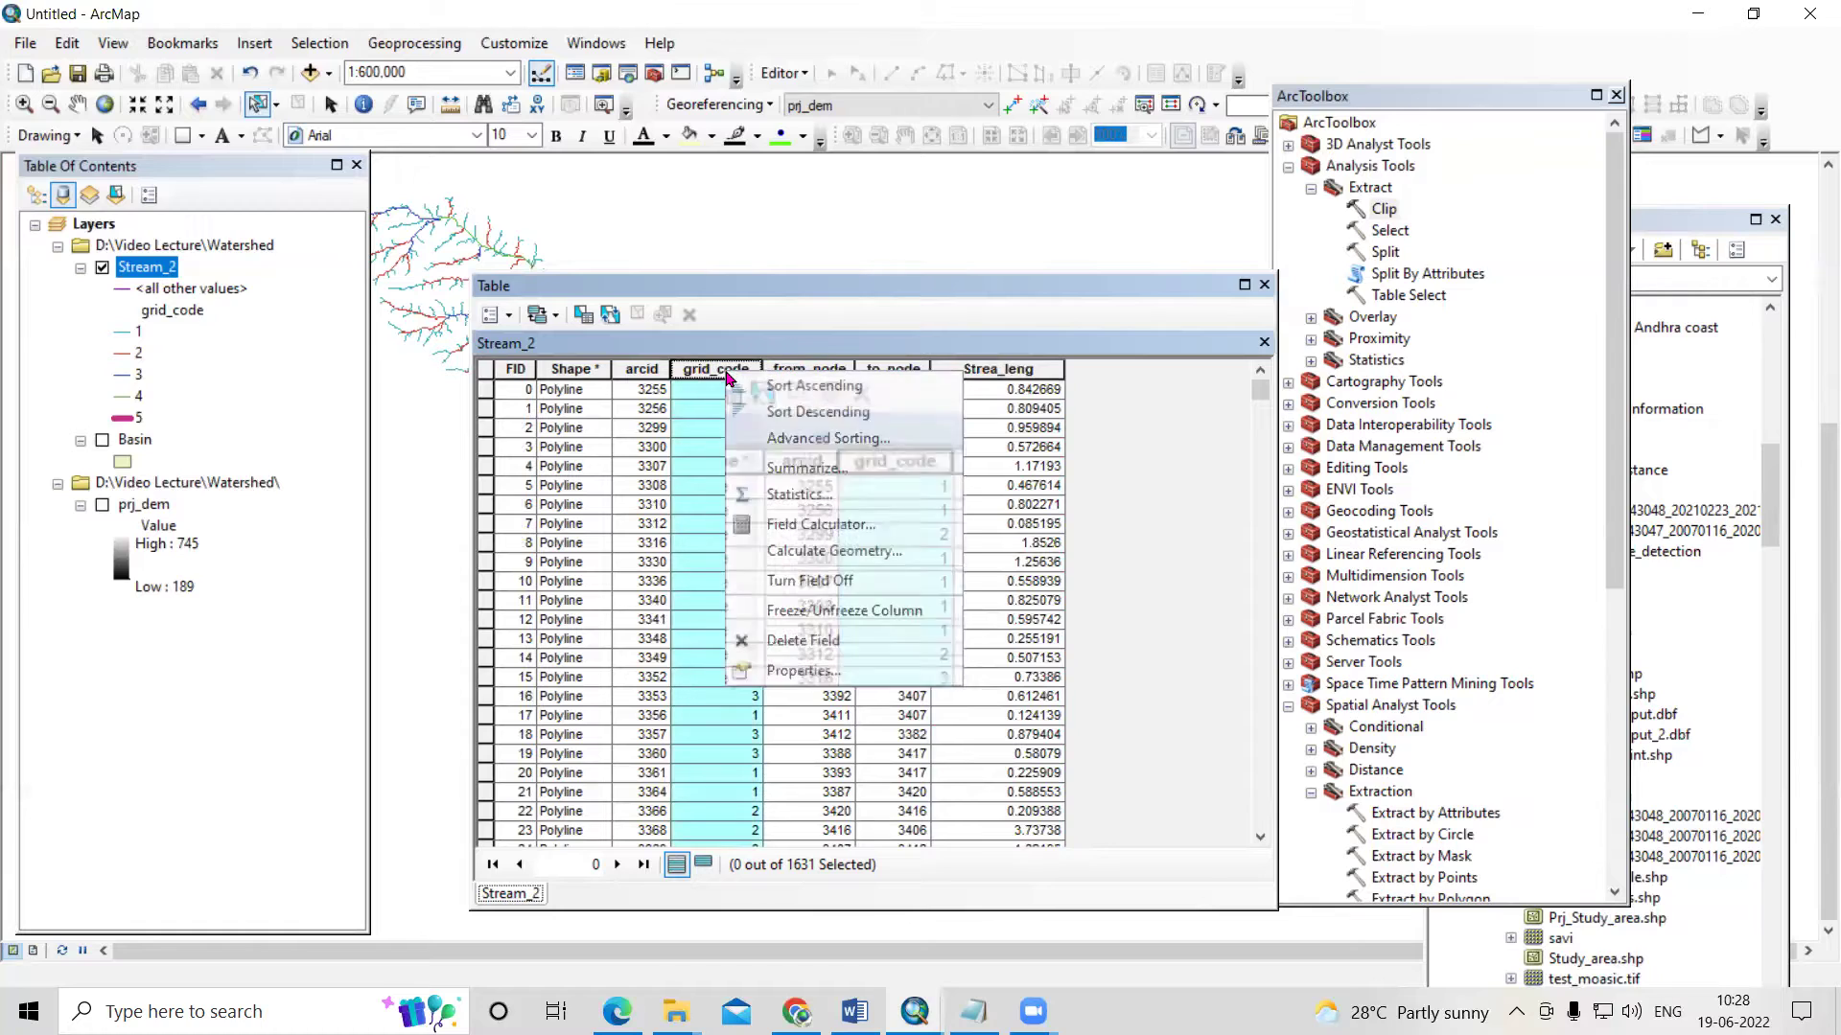
{"action": "left_click", "coordinate": [825, 470]}
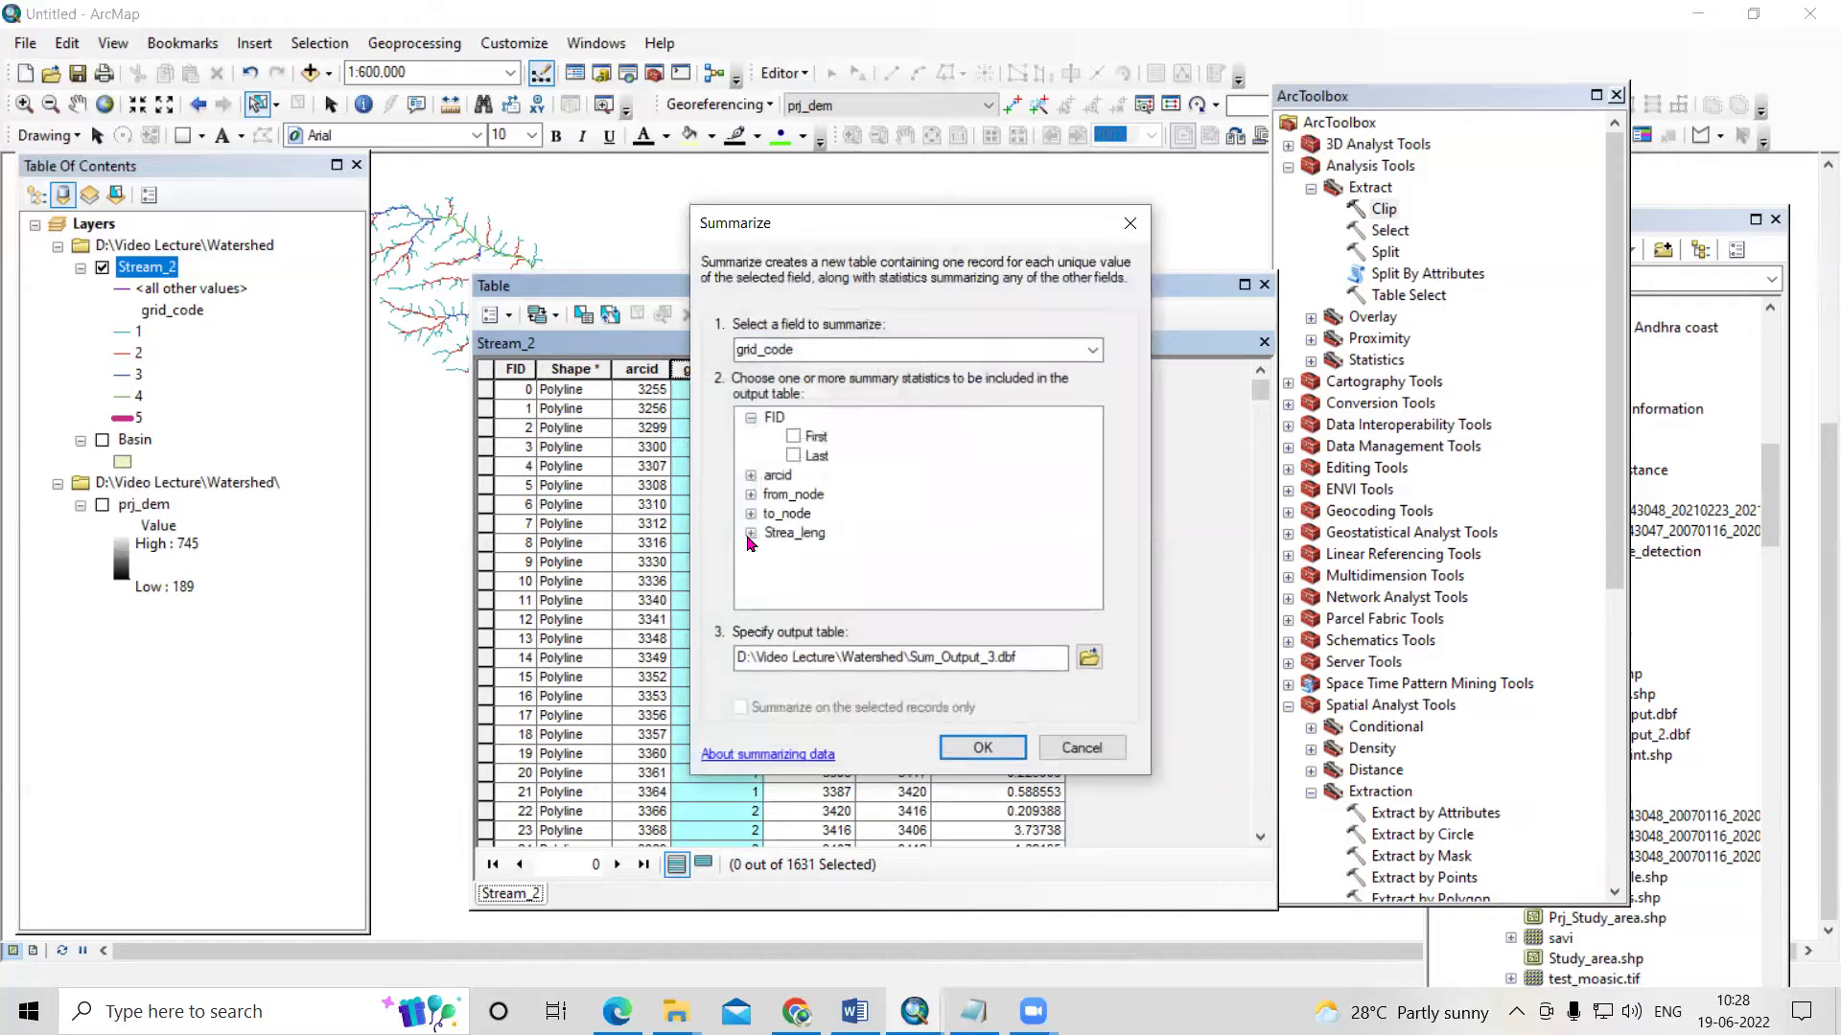
{"action": "left_click", "coordinate": [752, 534]}
{"action": "left_click", "coordinate": [793, 495]}
{"action": "left_click", "coordinate": [793, 514]}
{"action": "left_click", "coordinate": [793, 533]}
{"action": "left_click", "coordinate": [793, 552]}
{"action": "left_click", "coordinate": [793, 571]}
{"action": "left_click", "coordinate": [793, 590]}
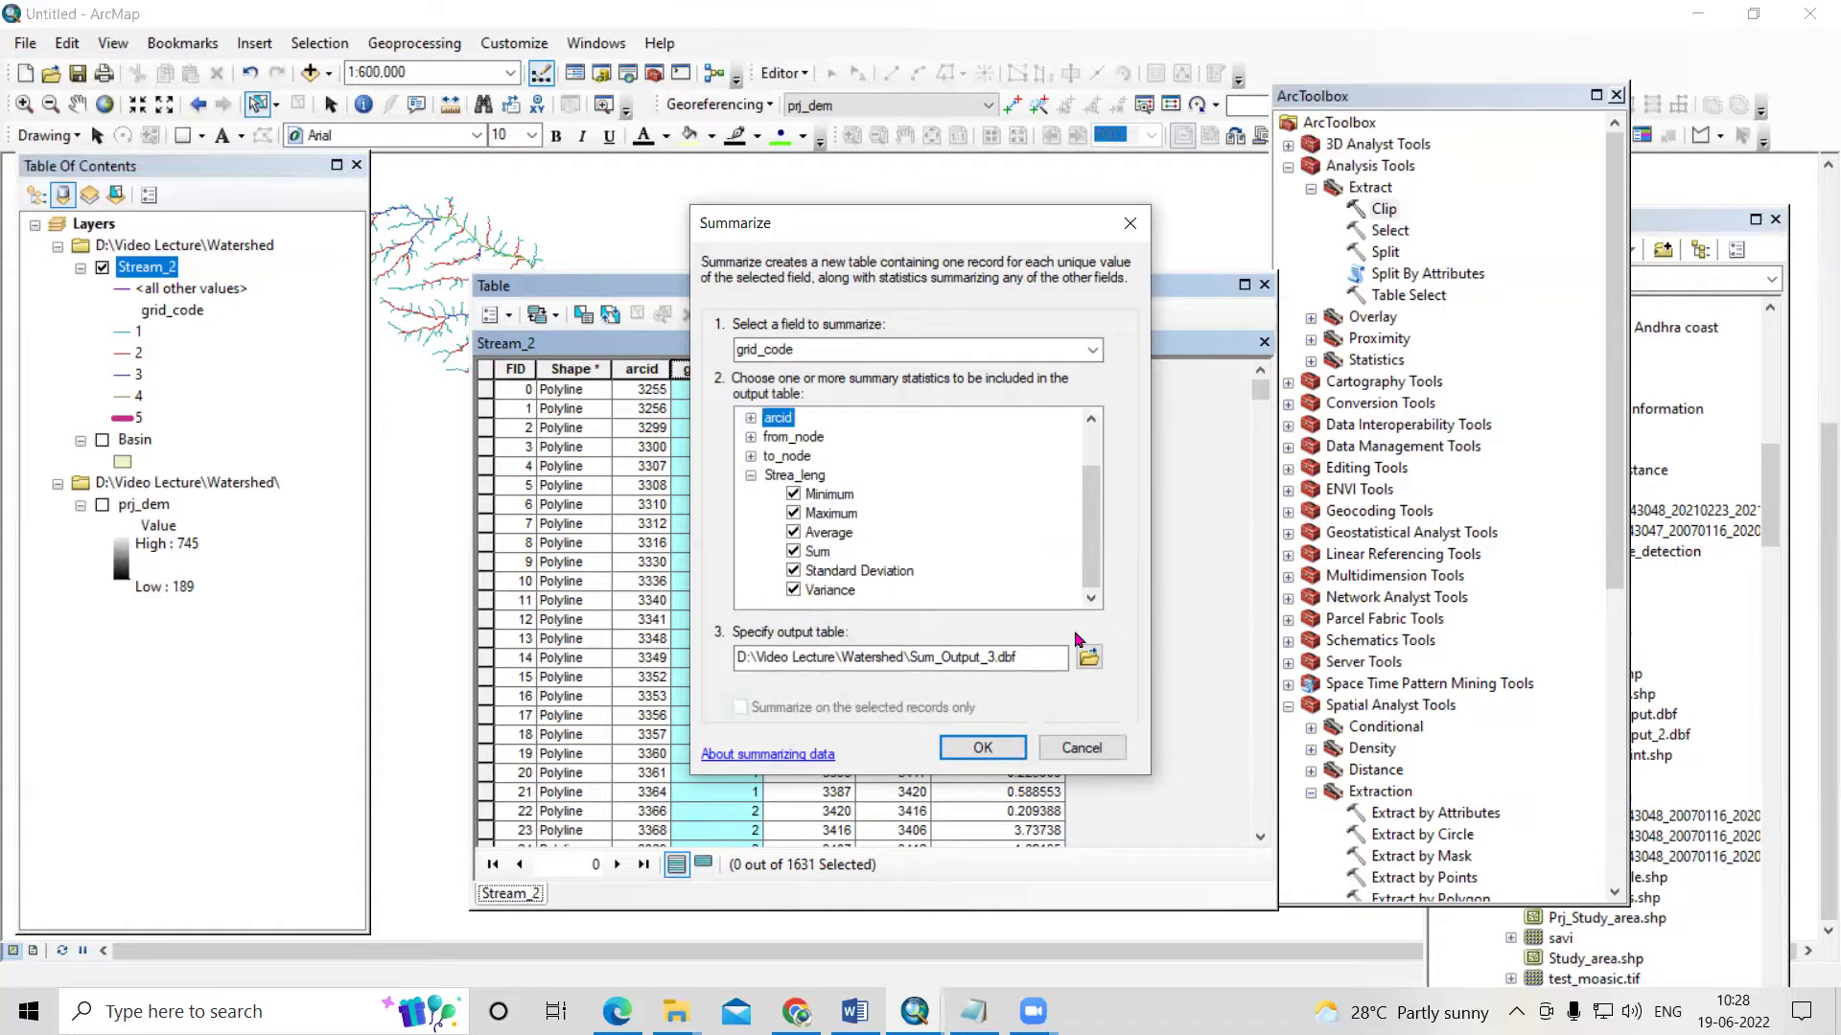
- Run the summary with Sum_Output_3.dbf in the Watershed folder as output, and add the result table to the map
{"action": "left_click", "coordinate": [762, 661]}
{"action": "left_click", "coordinate": [979, 748]}
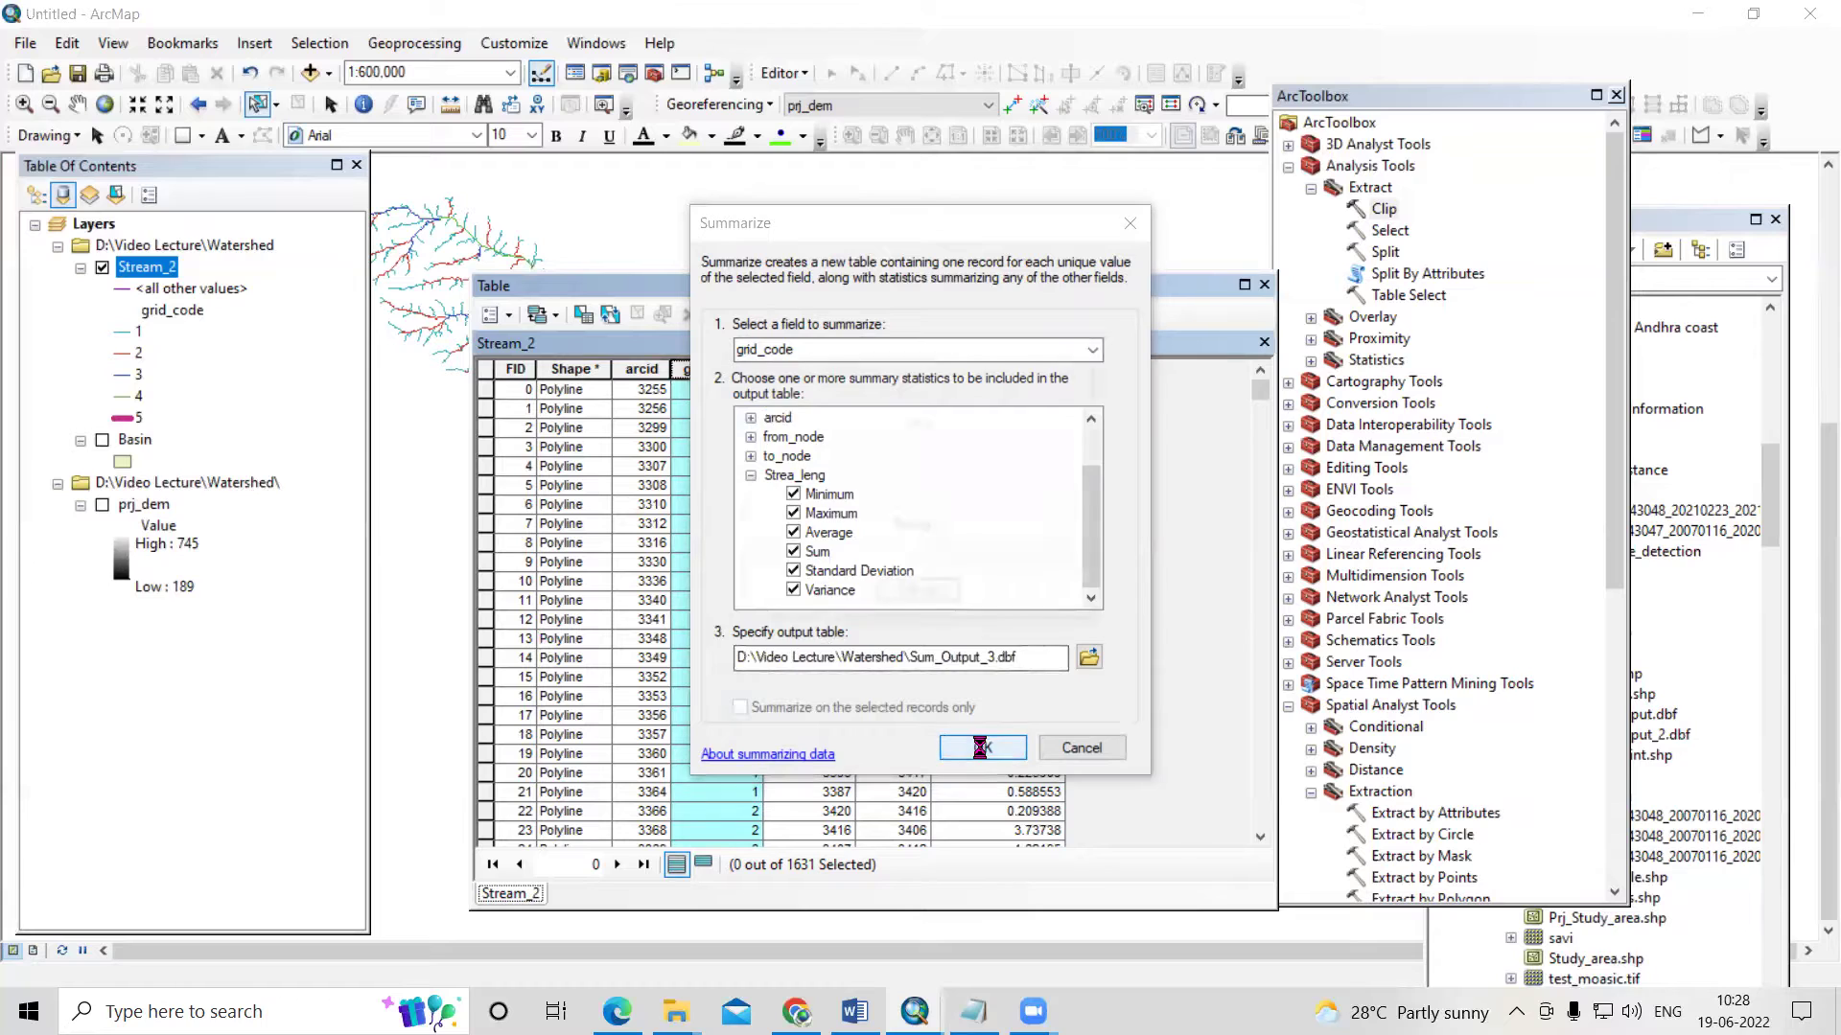
{"action": "left_click", "coordinate": [972, 591]}
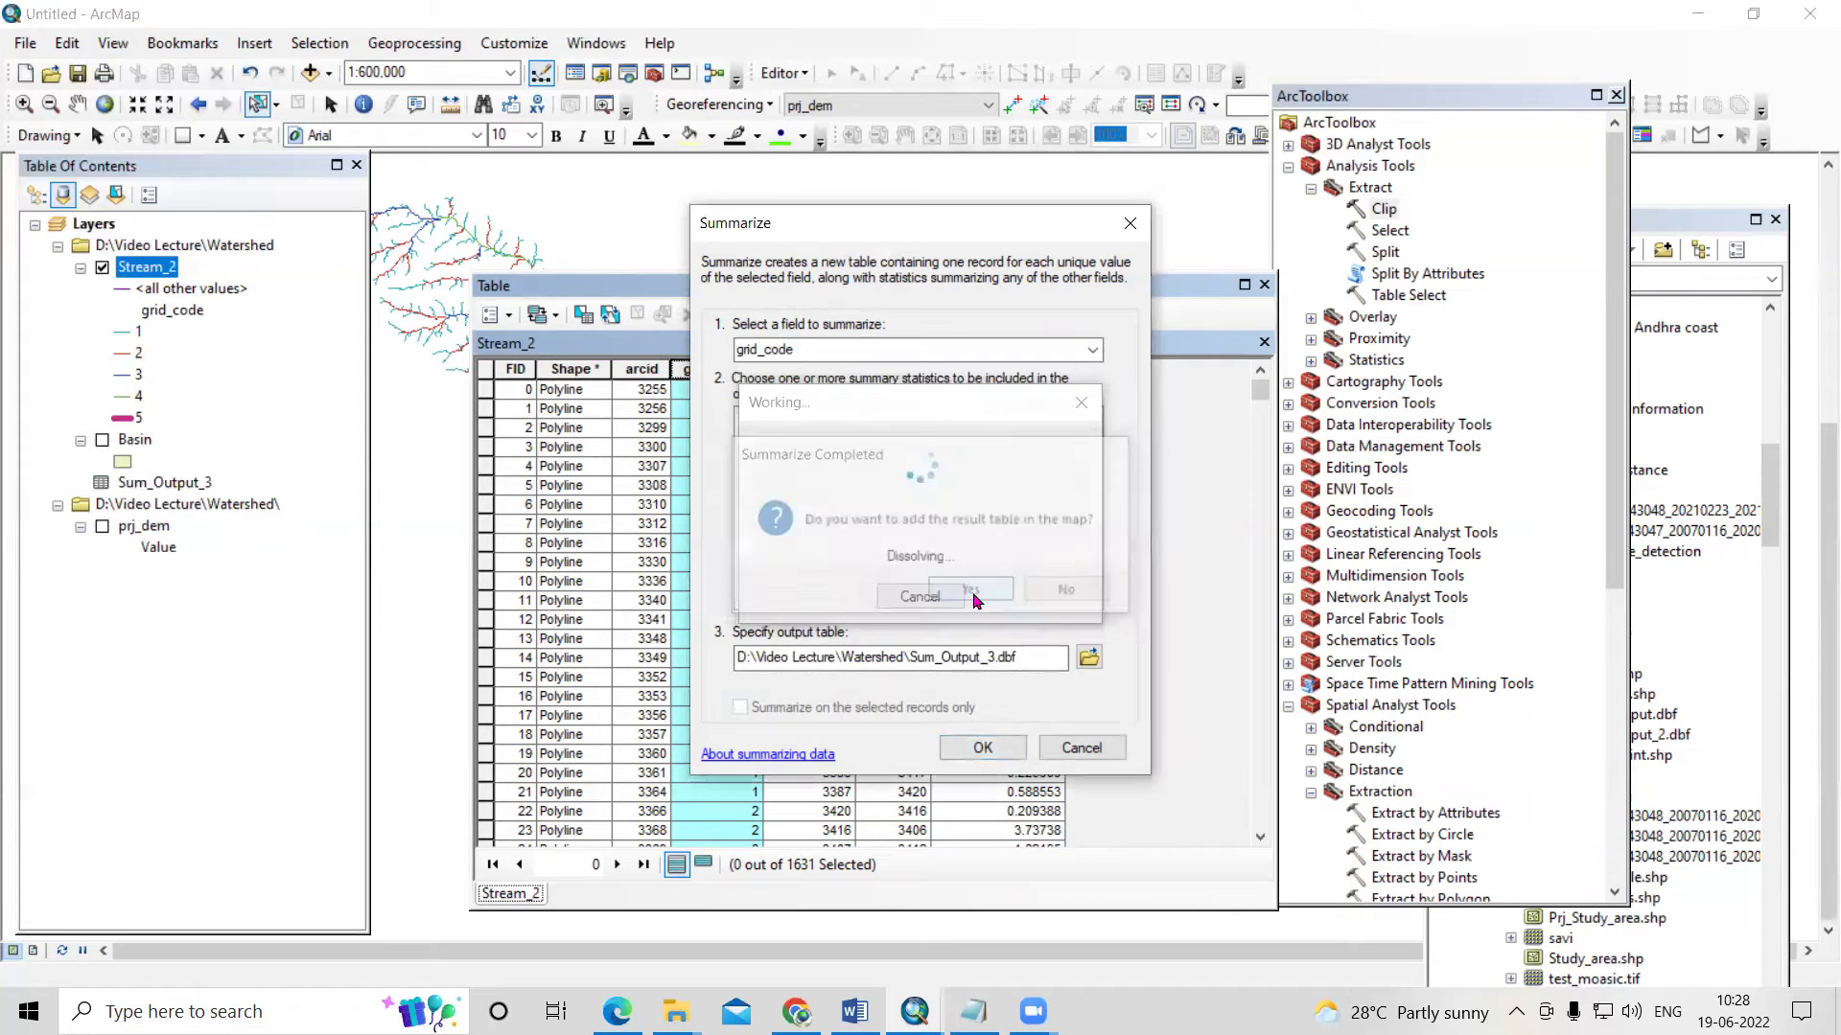
- Close the Stream_2 attribute table and open the Sum_Output_3 table
{"action": "left_click", "coordinate": [154, 488]}
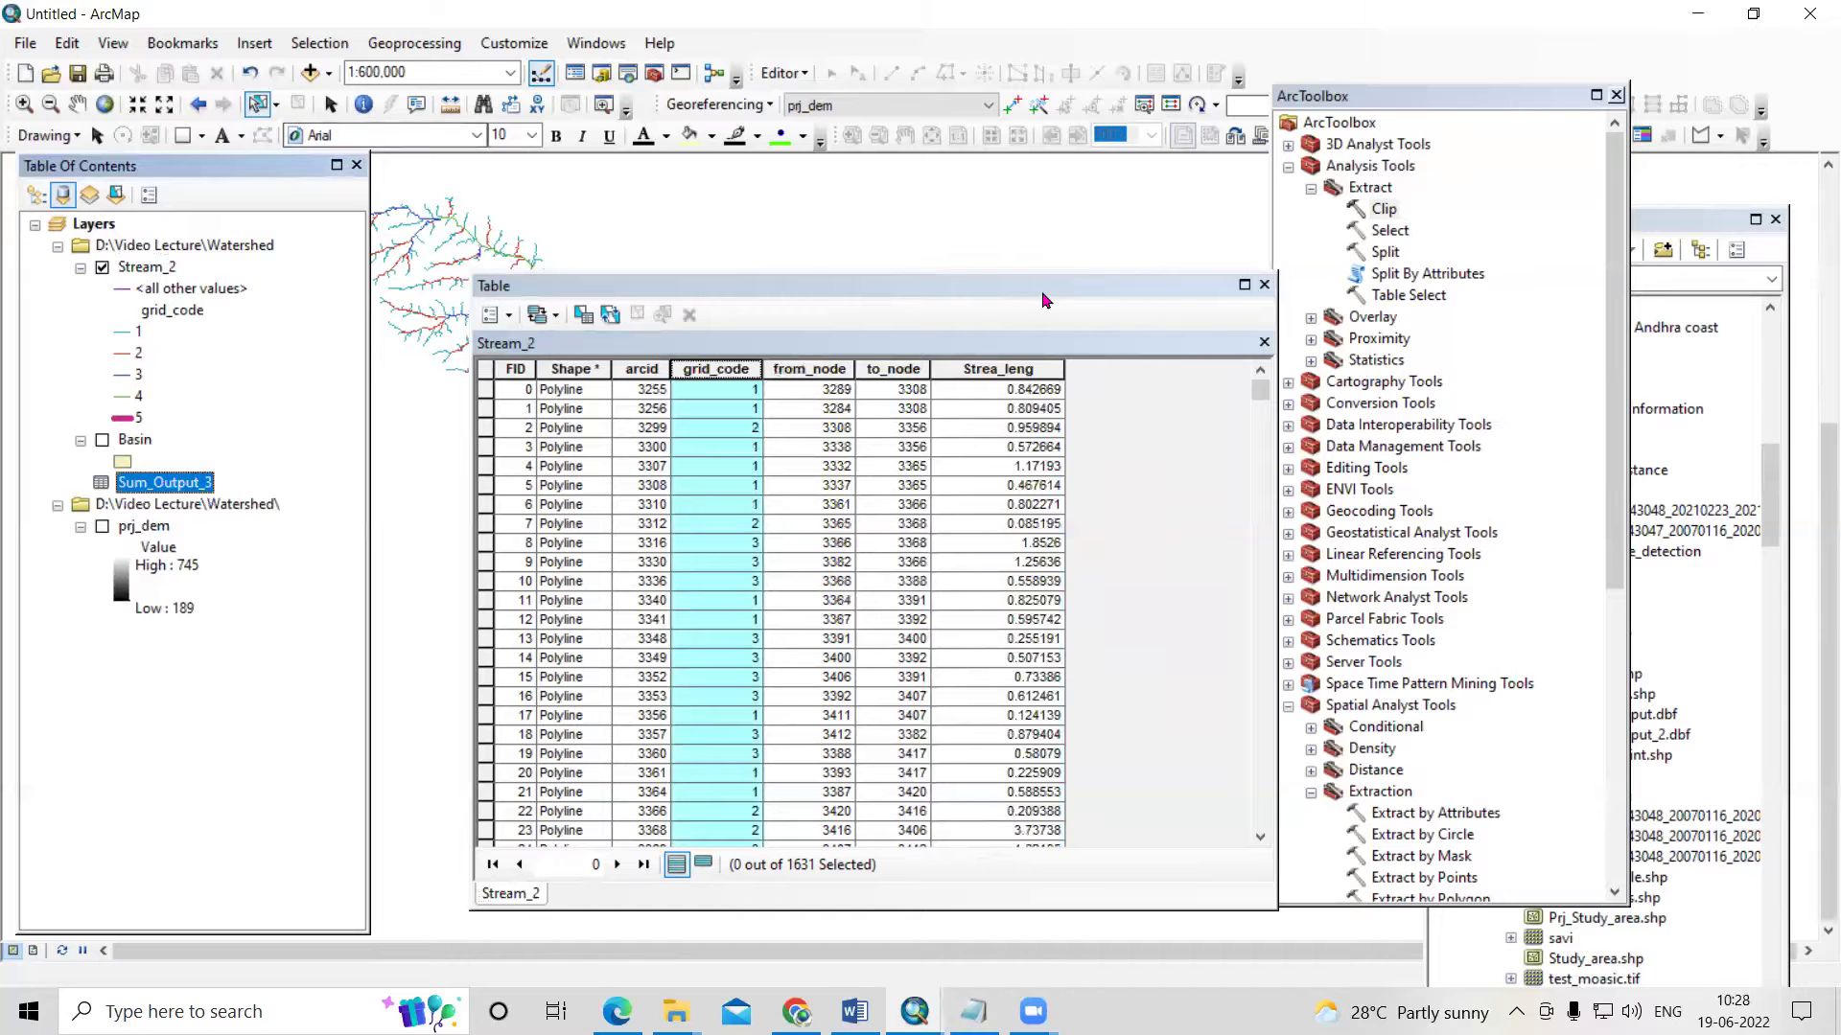
{"action": "left_click", "coordinate": [1263, 285]}
{"action": "right_click", "coordinate": [208, 488]}
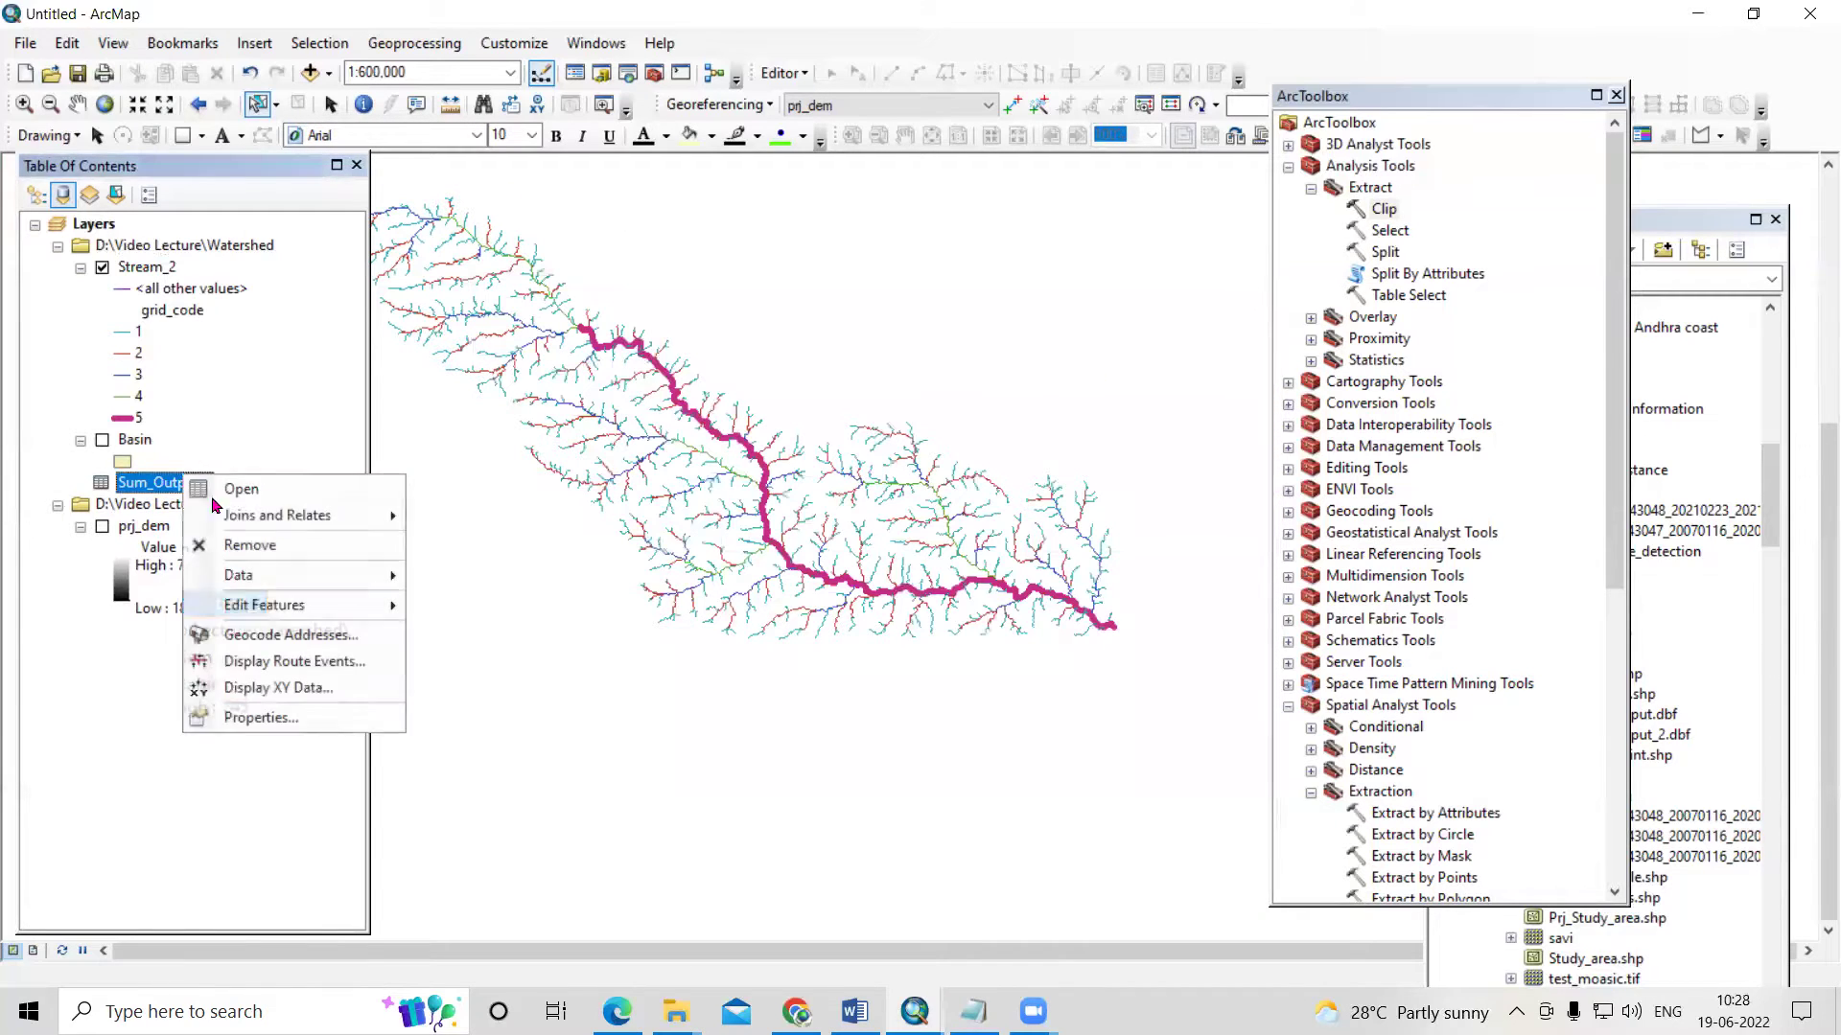
{"action": "left_click", "coordinate": [293, 506]}
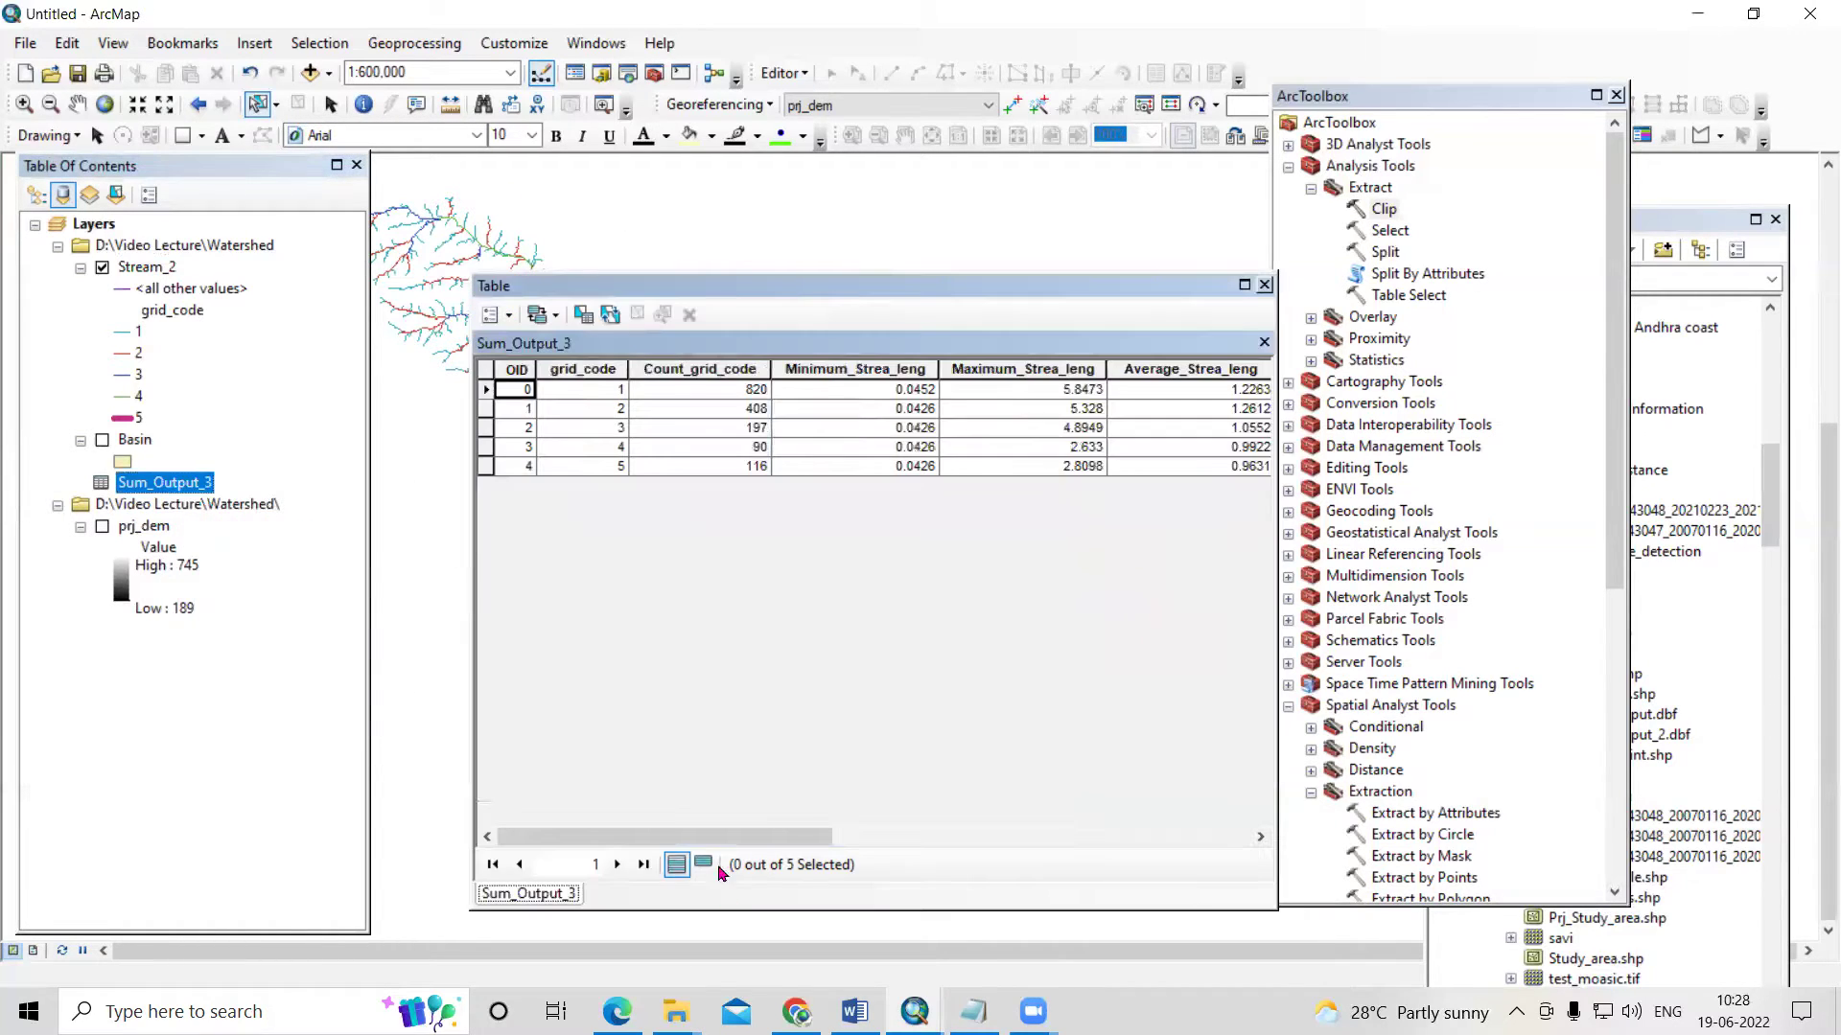
- Compare the segment counts across the grid_code stream orders in the Sum_Output_3 table, and close the table
{"action": "left_click", "coordinate": [602, 467]}
{"action": "left_click", "coordinate": [758, 473]}
{"action": "left_click", "coordinate": [616, 451]}
{"action": "left_click", "coordinate": [758, 454]}
{"action": "left_click", "coordinate": [572, 391]}
{"action": "left_click", "coordinate": [760, 397]}
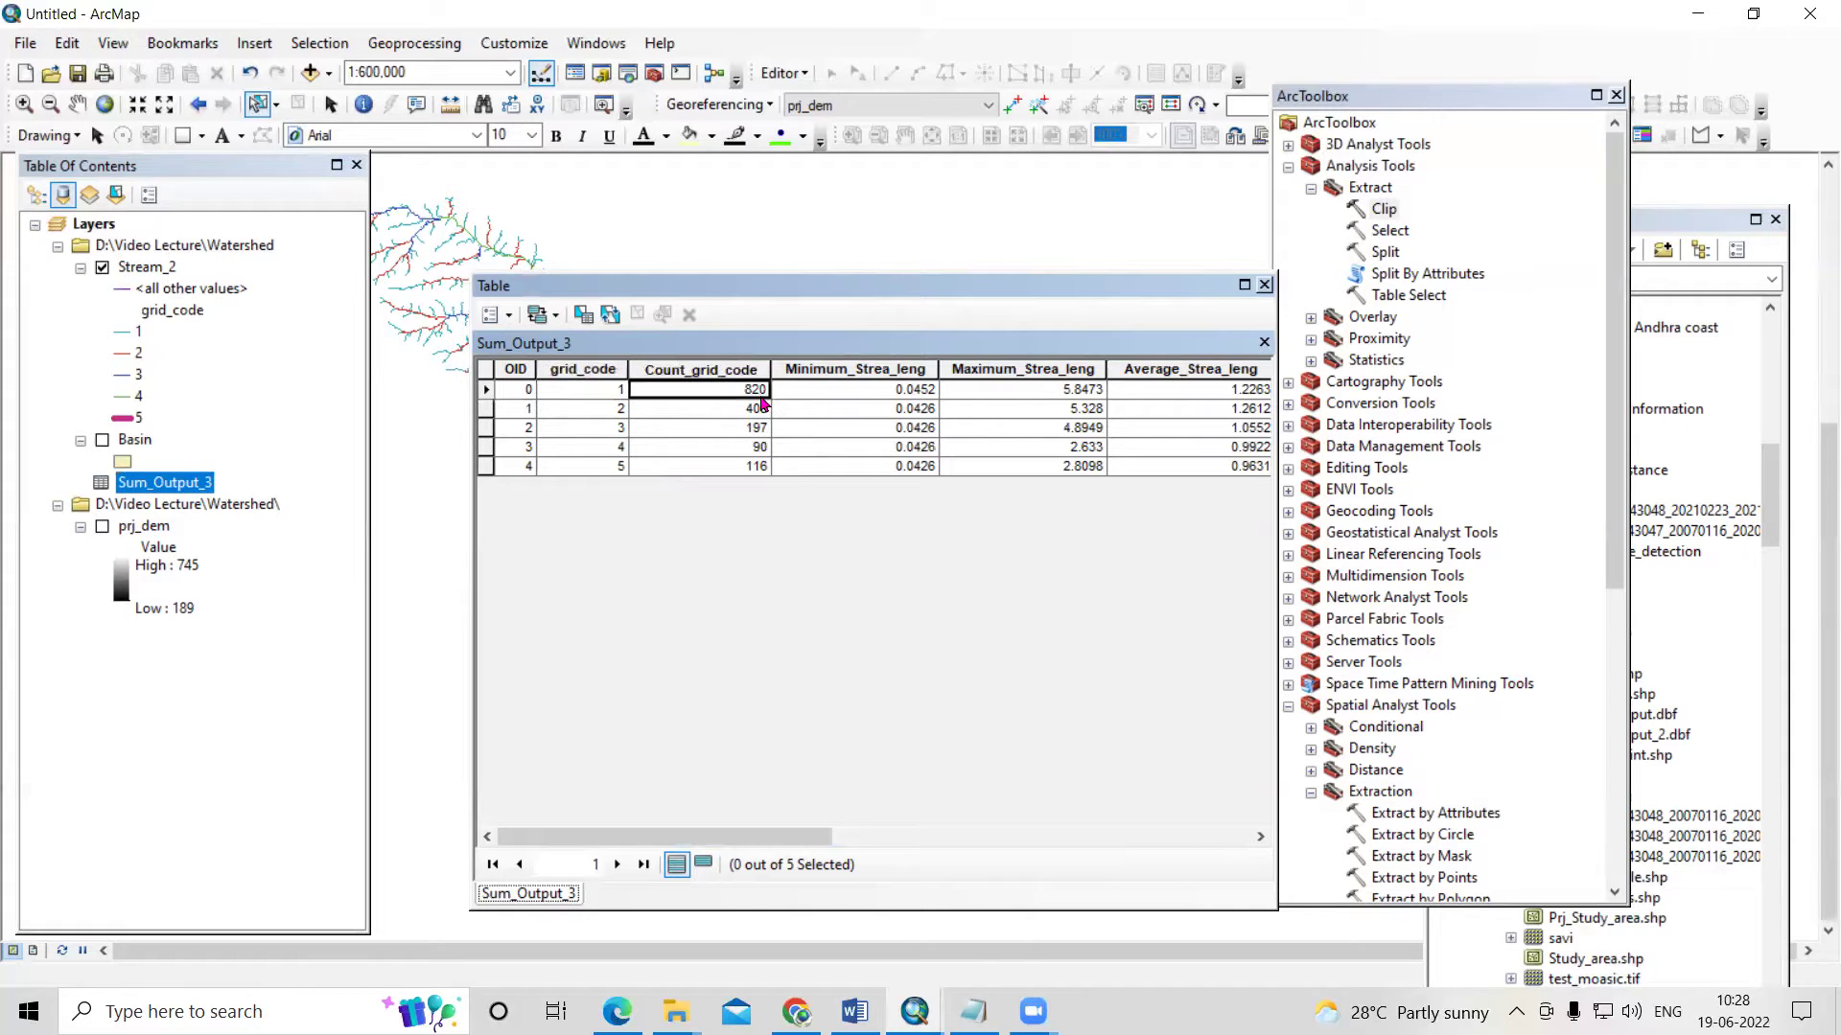
{"action": "left_click", "coordinate": [608, 455]}
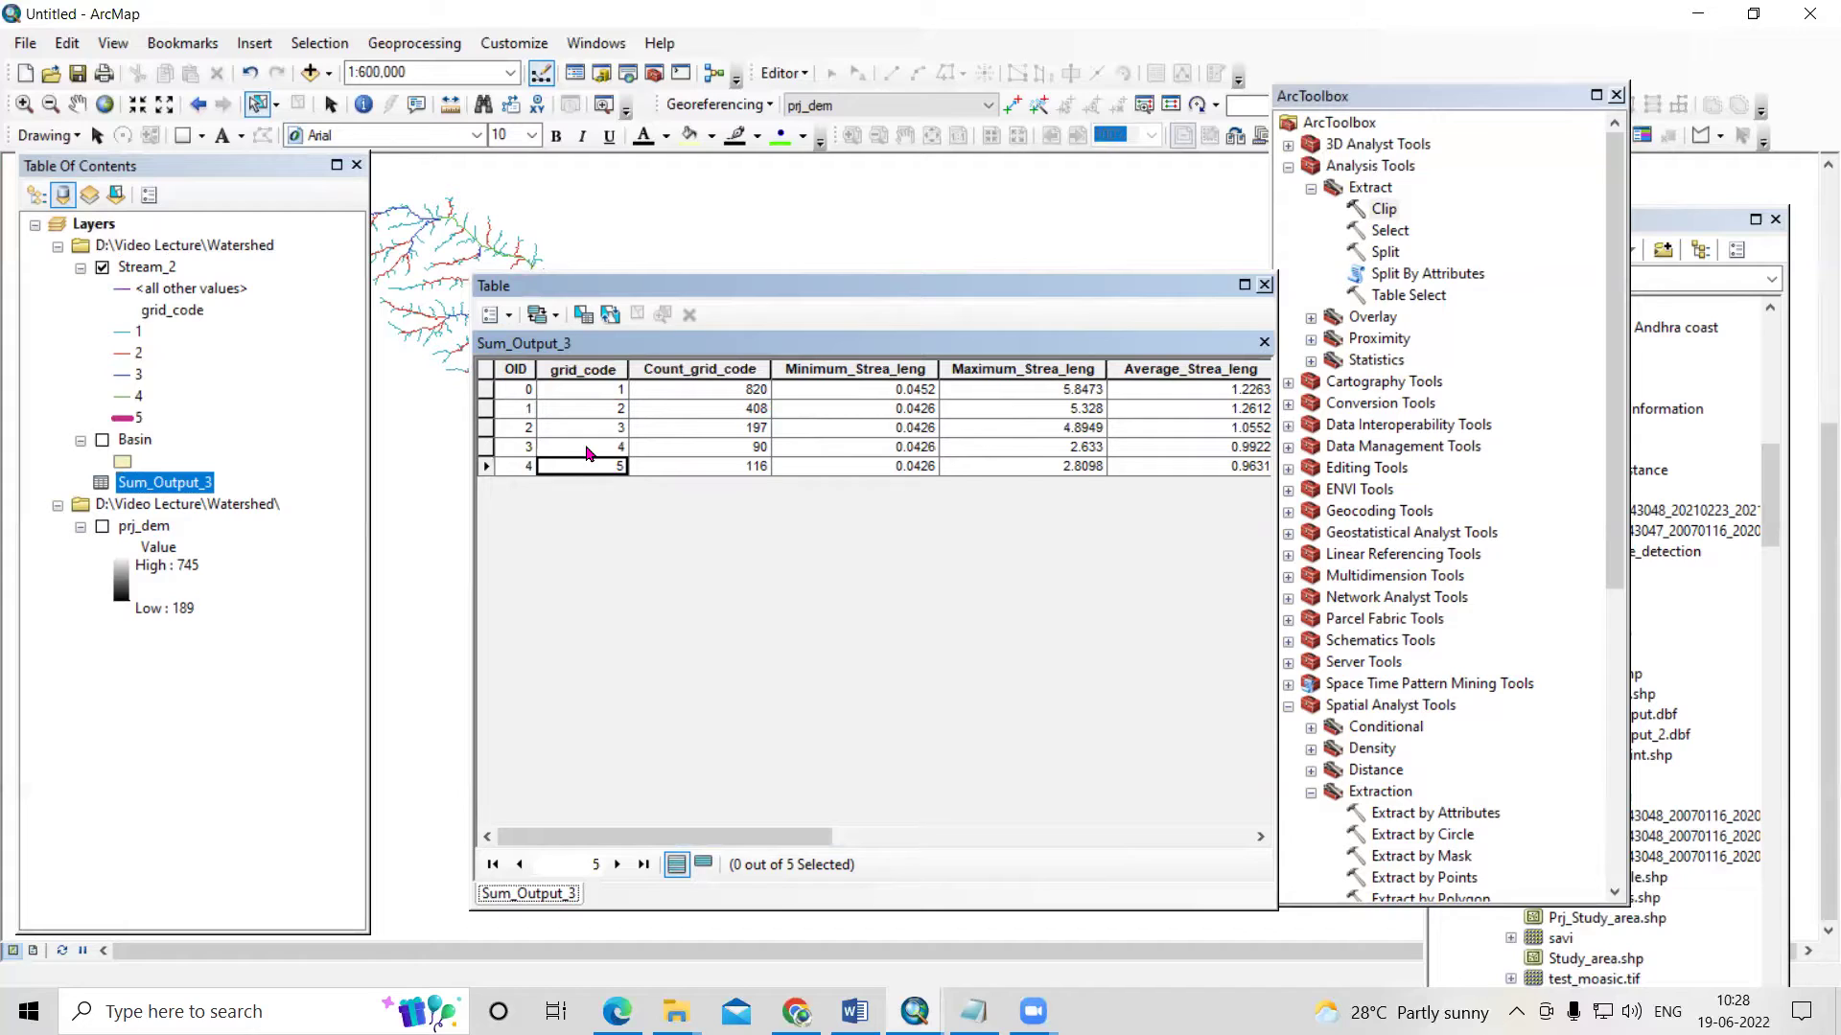
{"action": "left_click", "coordinate": [588, 468]}
{"action": "left_click", "coordinate": [594, 449]}
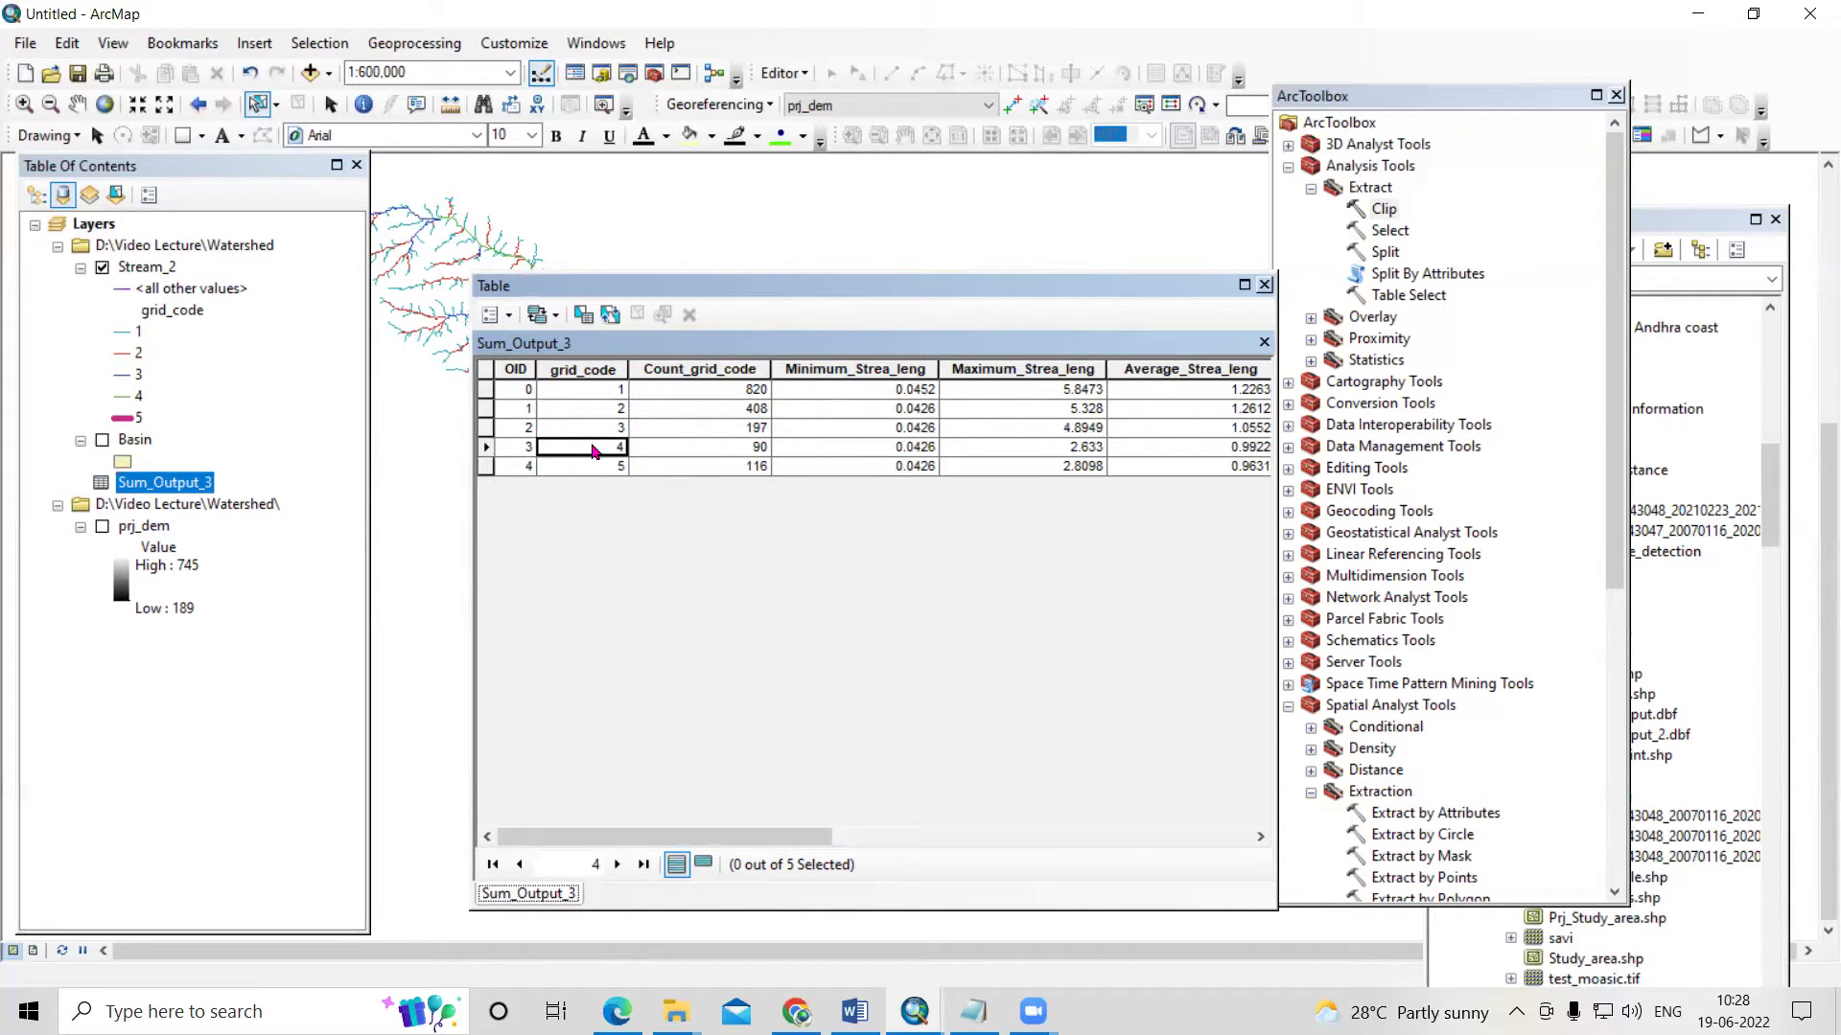
{"action": "left_click", "coordinate": [618, 468]}
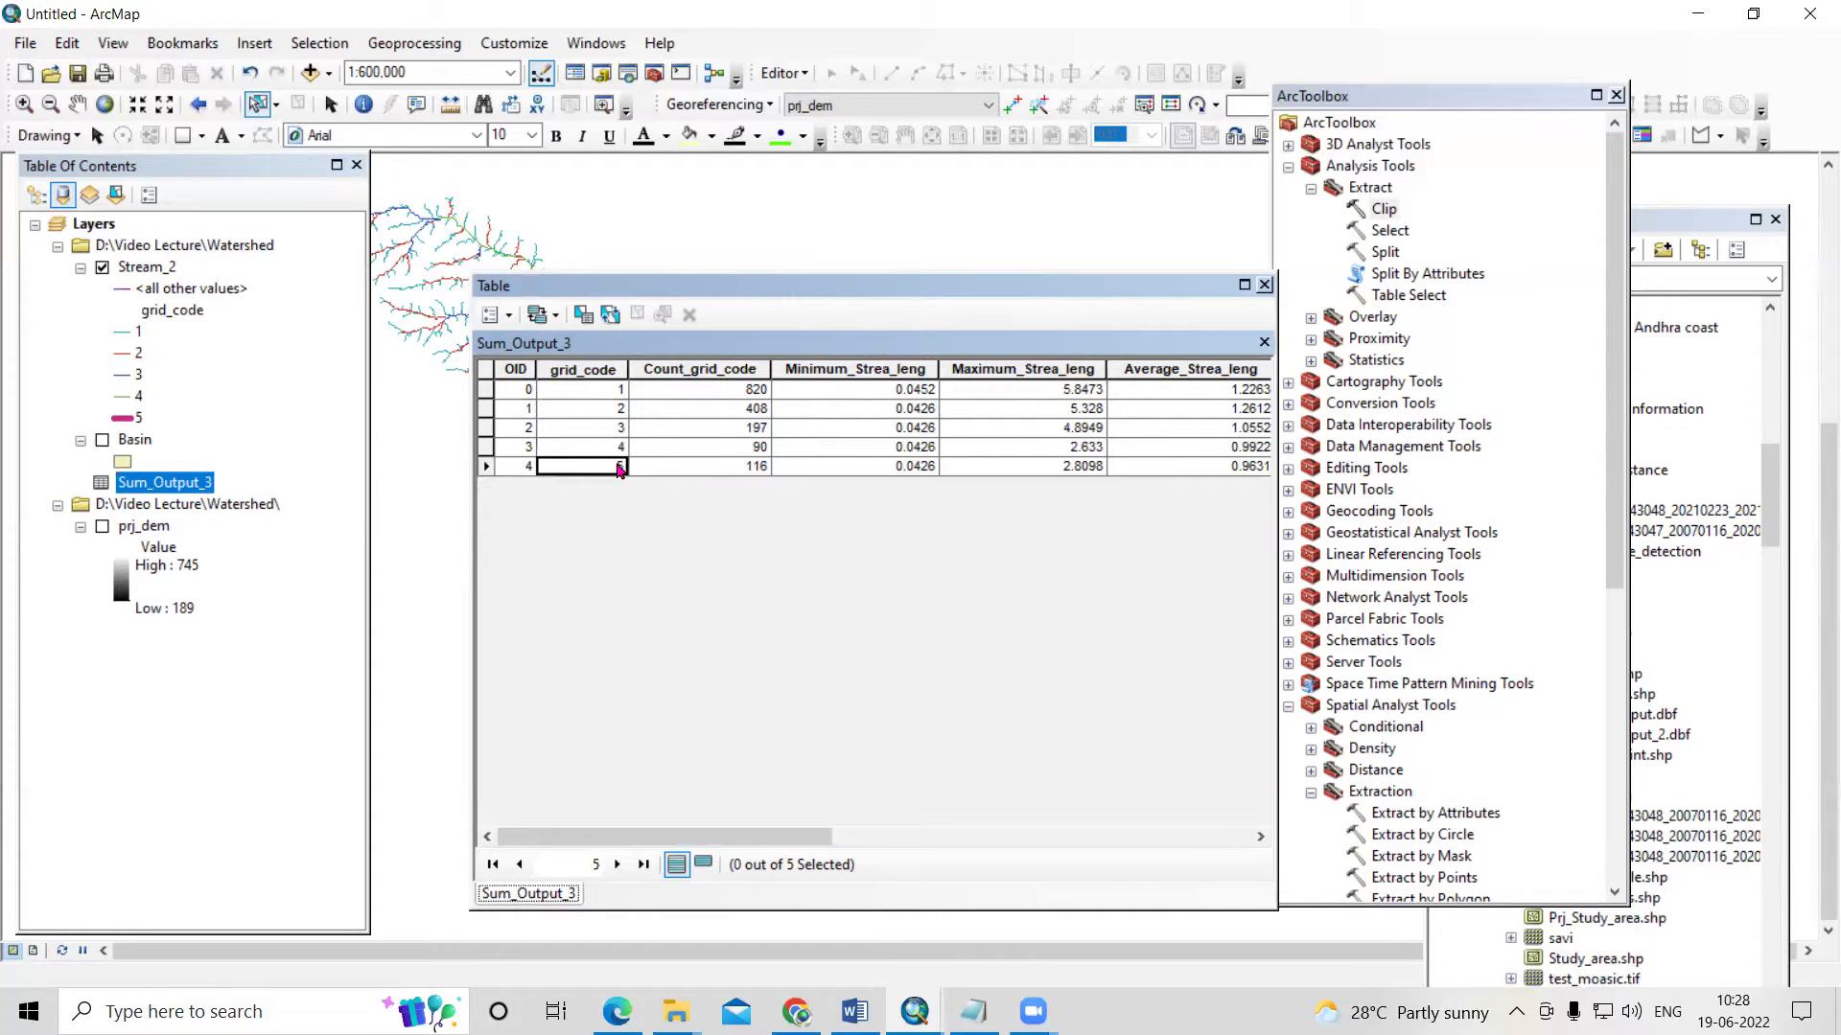
{"action": "left_click", "coordinate": [610, 453]}
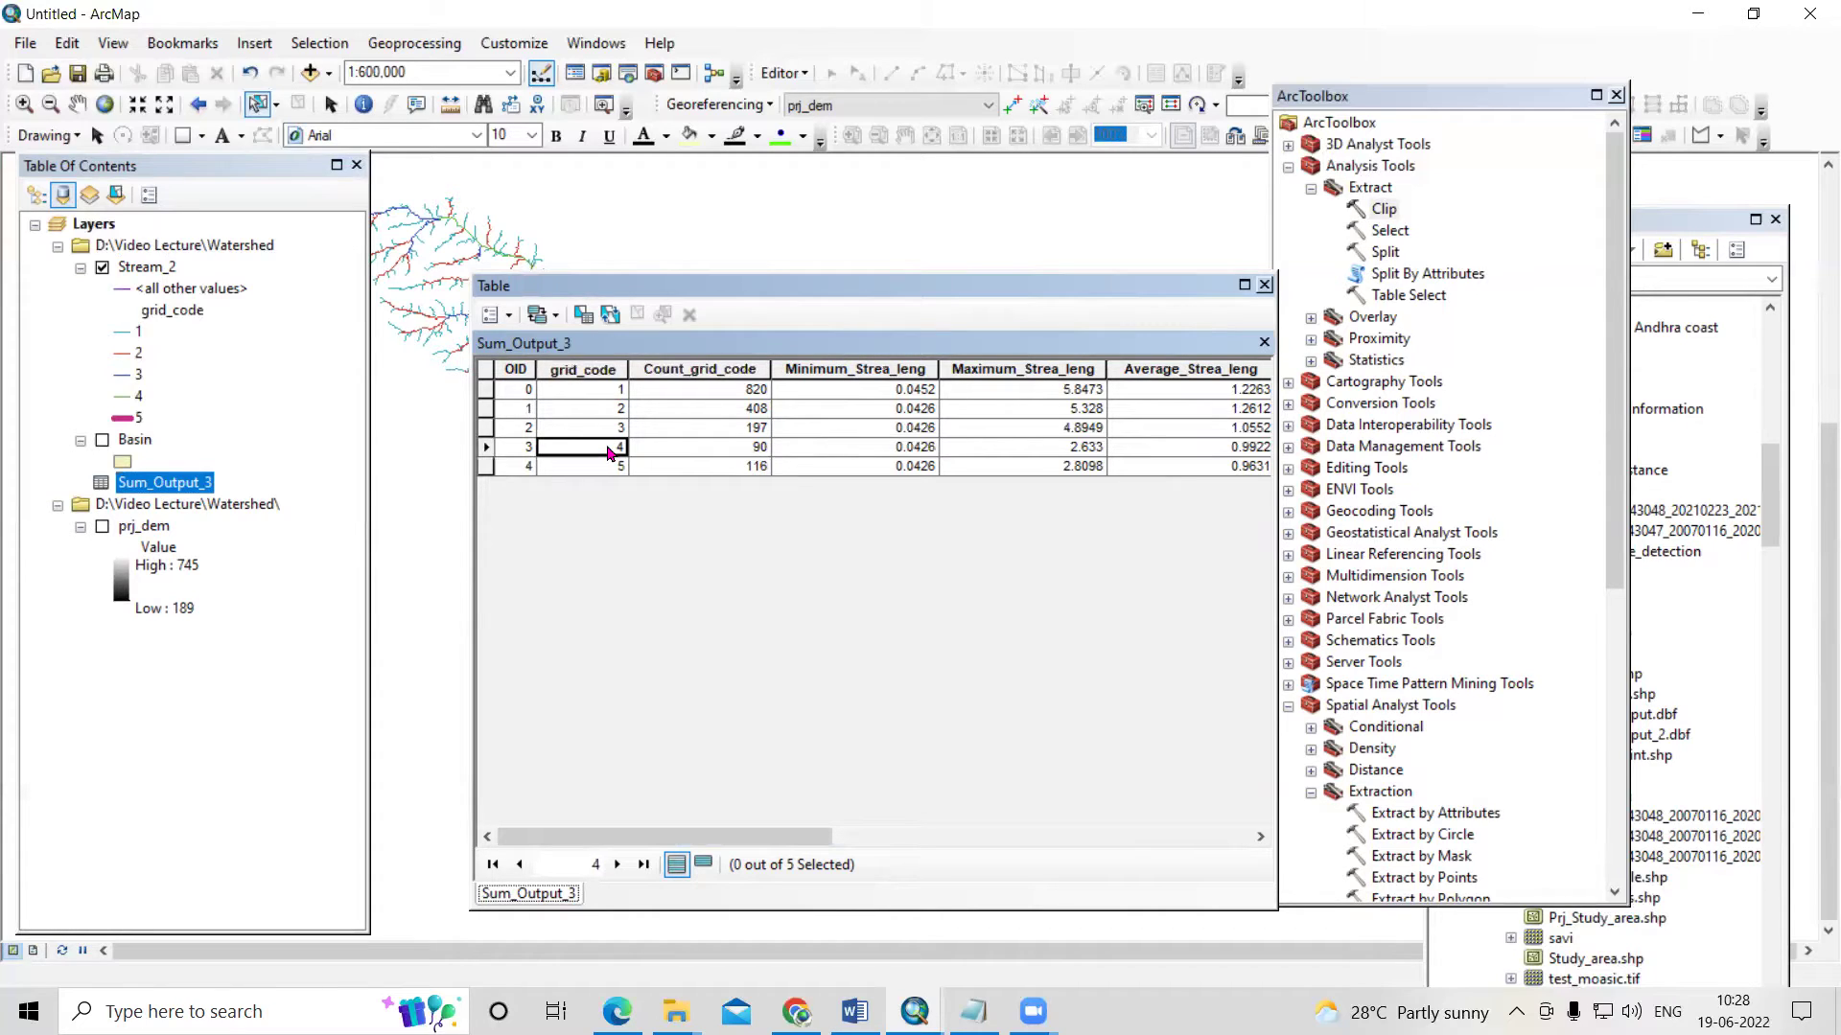
{"action": "left_click", "coordinate": [594, 393]}
{"action": "left_click", "coordinate": [596, 410]}
{"action": "left_click", "coordinate": [595, 433]}
{"action": "left_click", "coordinate": [603, 448]}
{"action": "left_click", "coordinate": [606, 468]}
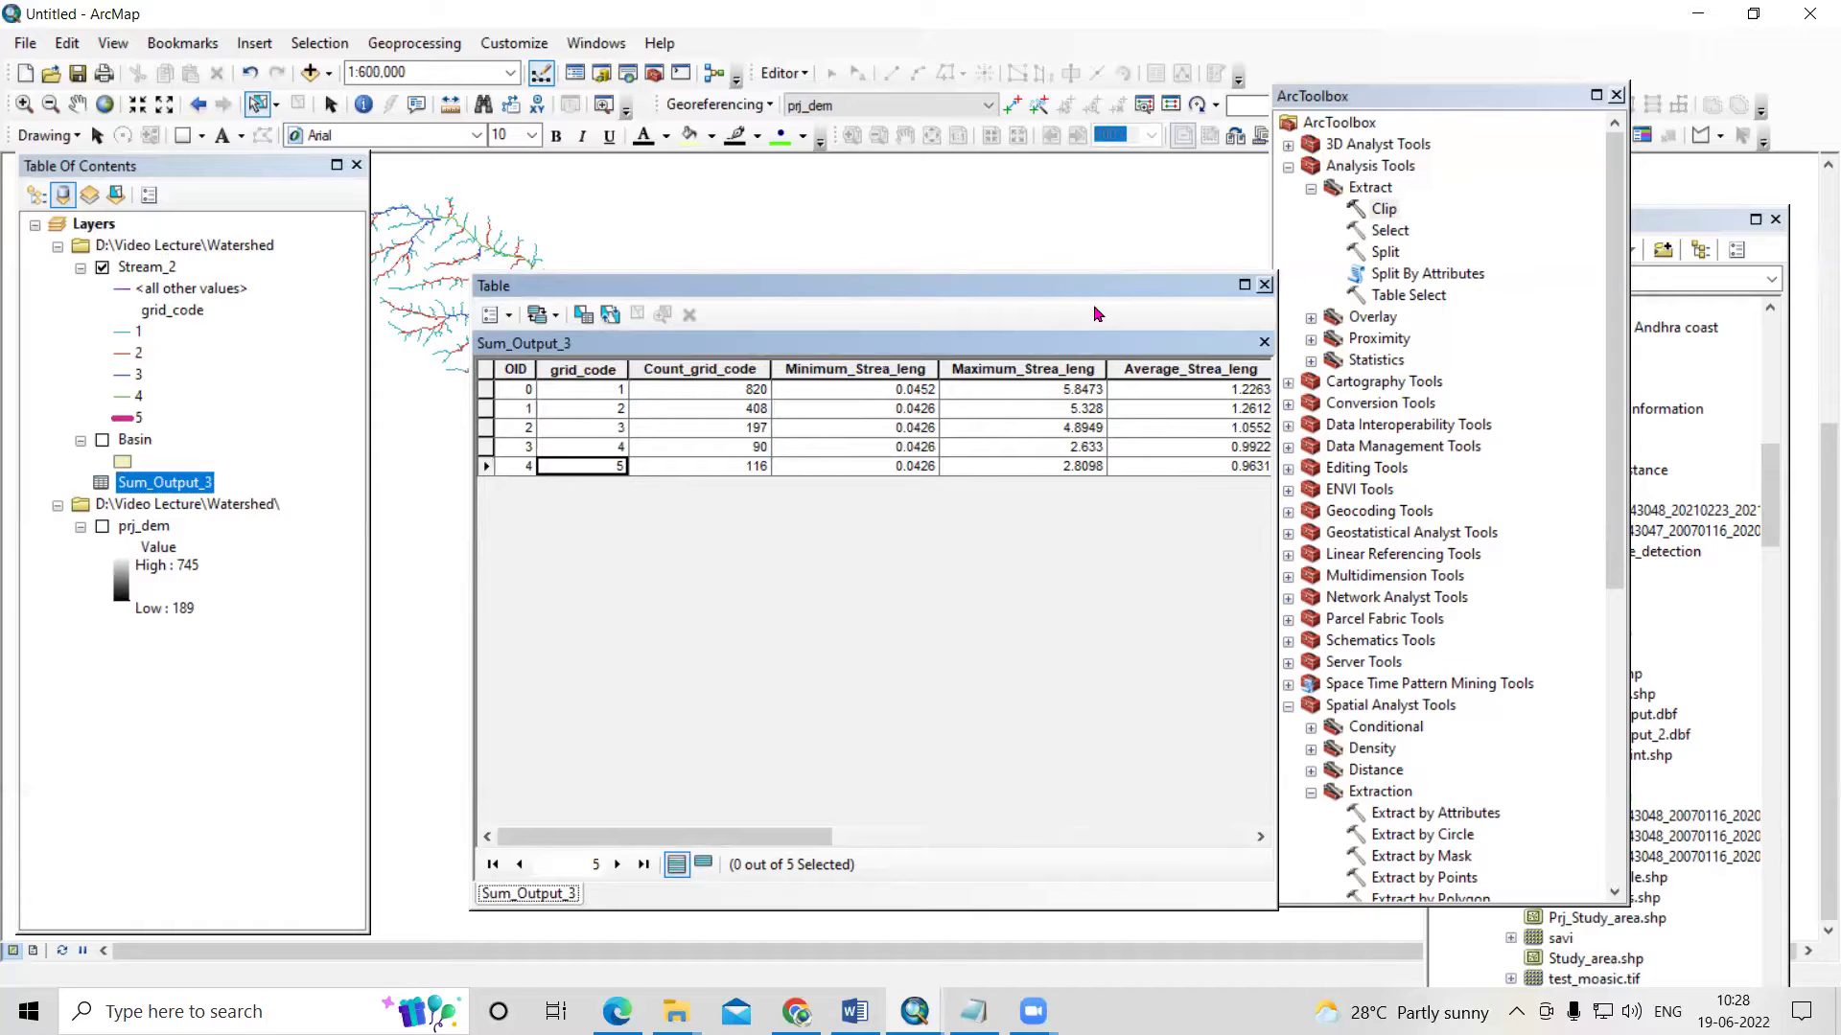
{"action": "left_click_drag", "start_coordinate": [1033, 286], "coordinate": [962, 295]}
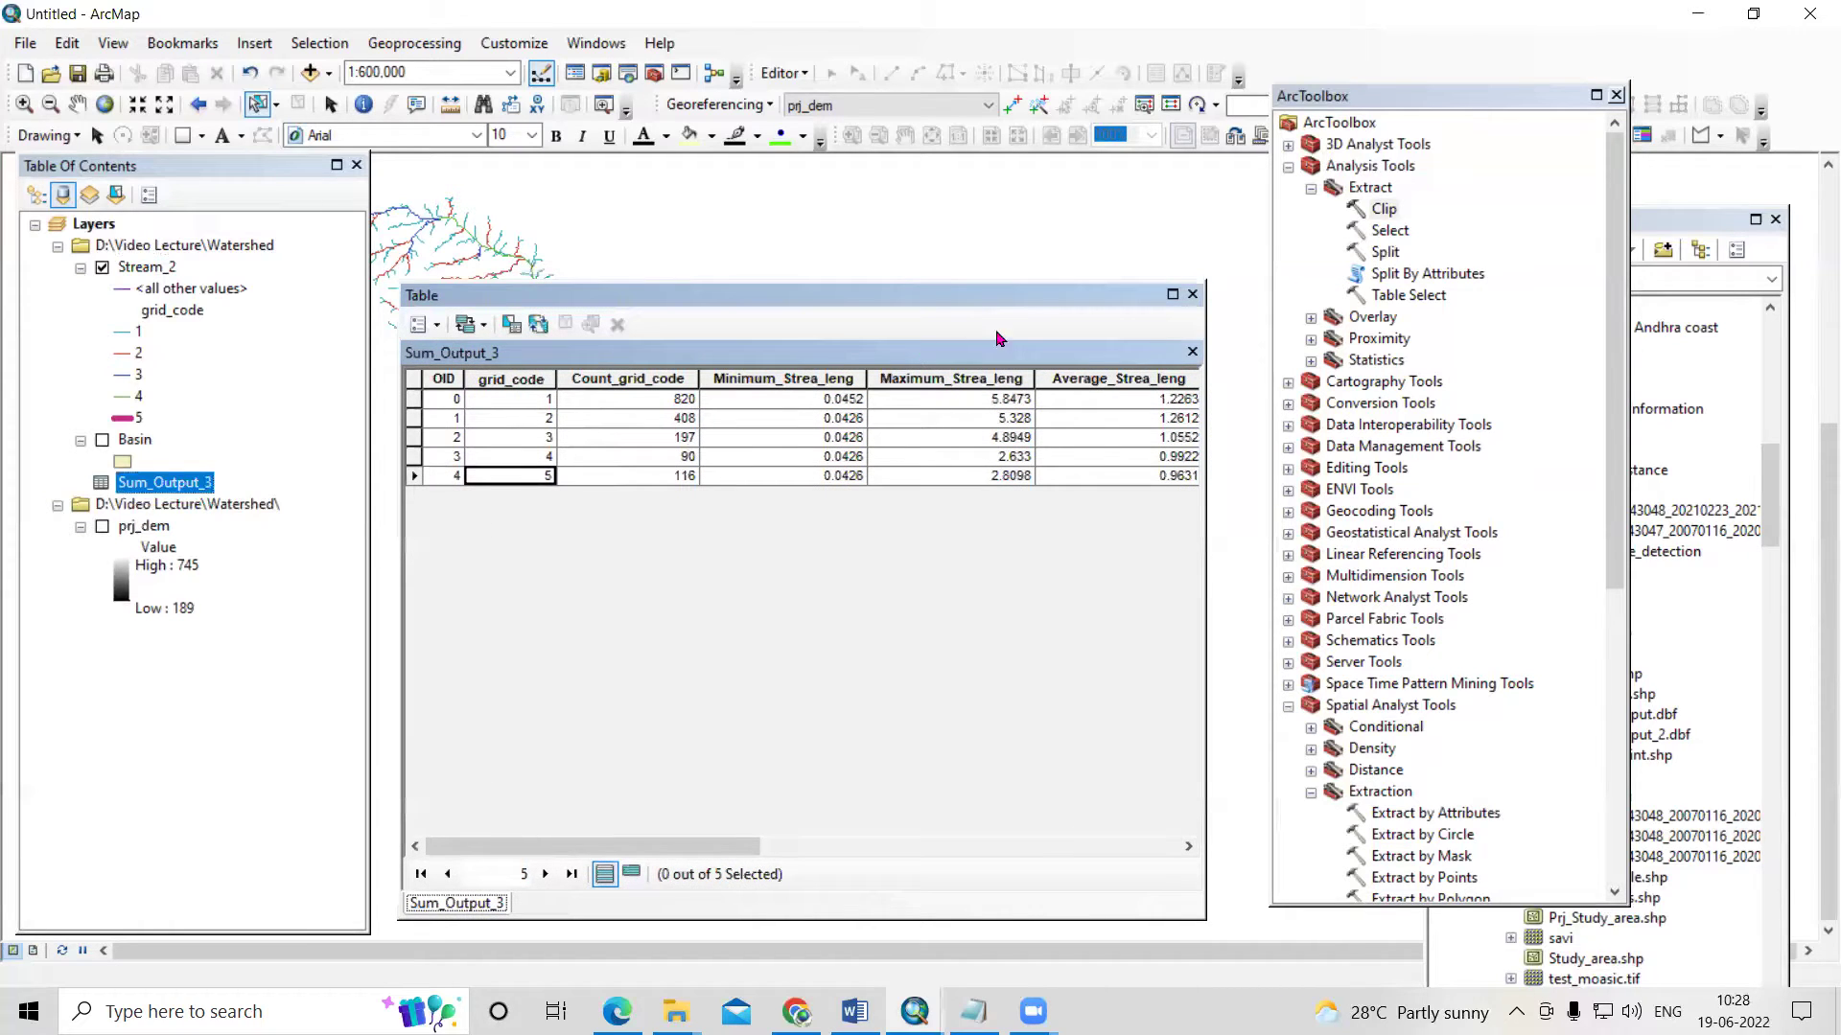
{"action": "left_click", "coordinate": [1192, 295]}
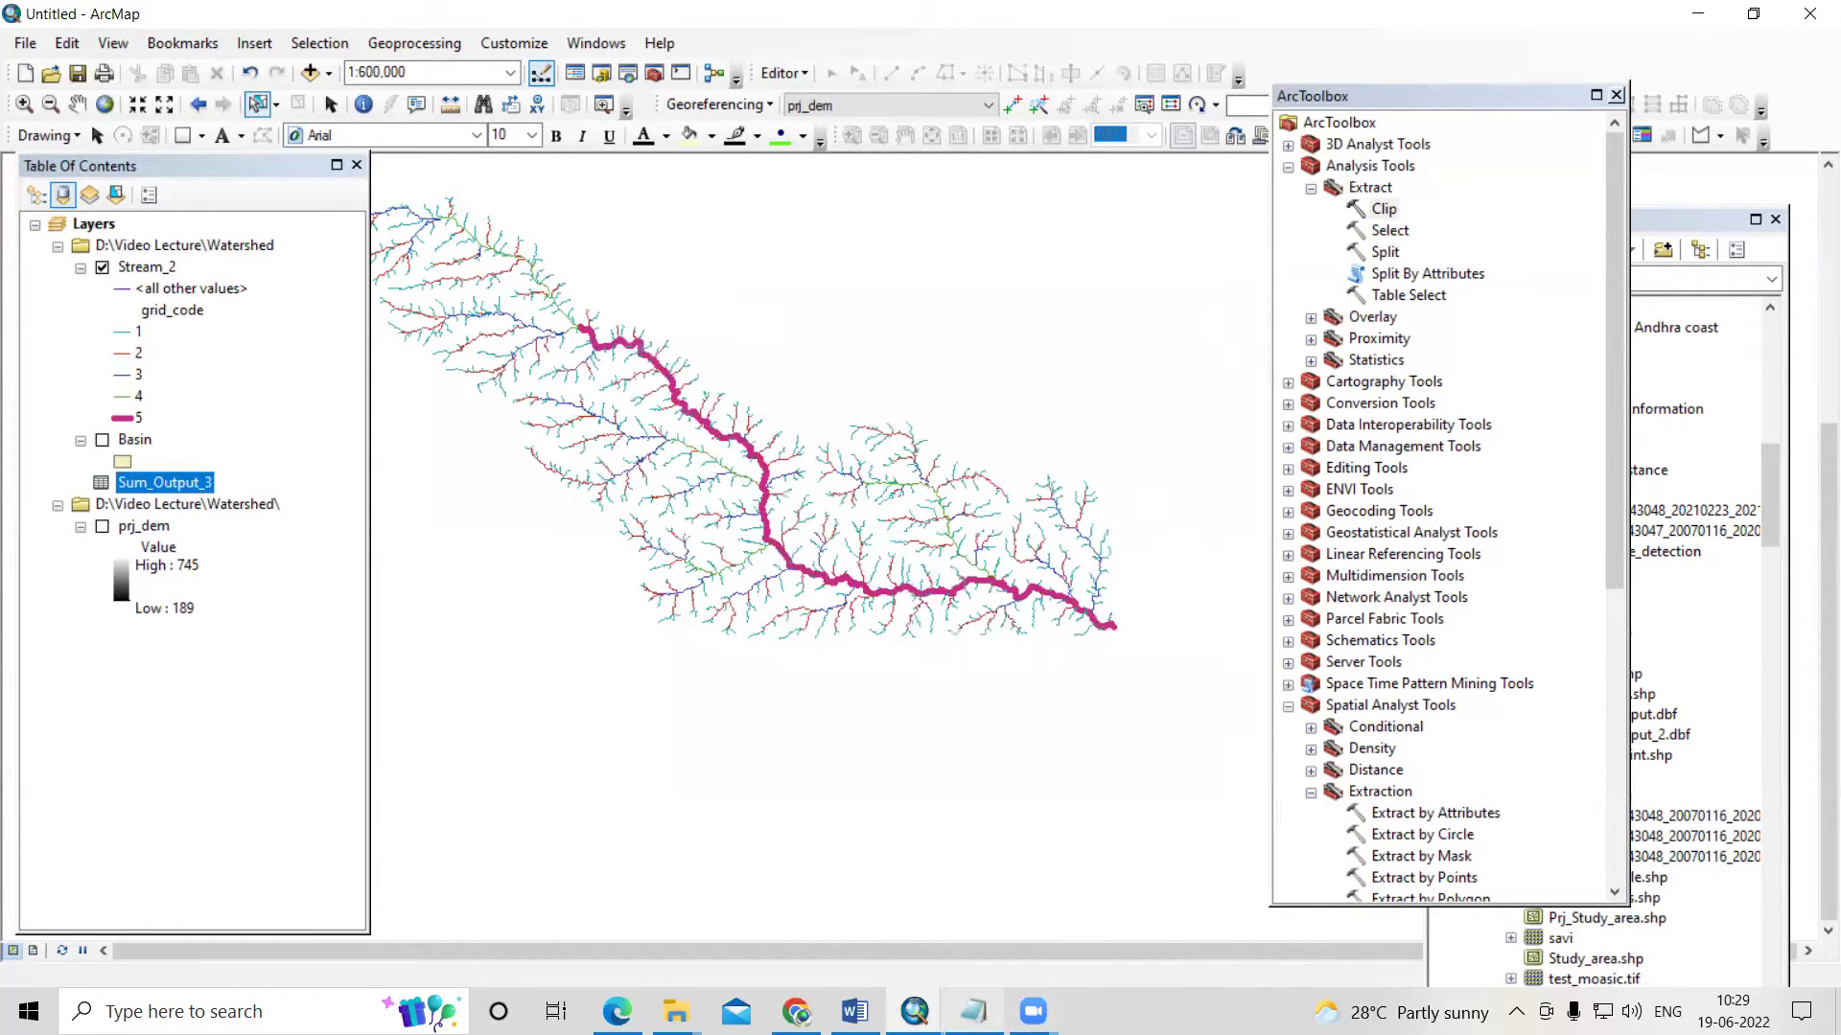
- Switch to Notepad to review the listed line-editing operations again, and minimize the notes
{"action": "mouse_move", "coordinate": [973, 1011]}
{"action": "left_click", "coordinate": [972, 925]}
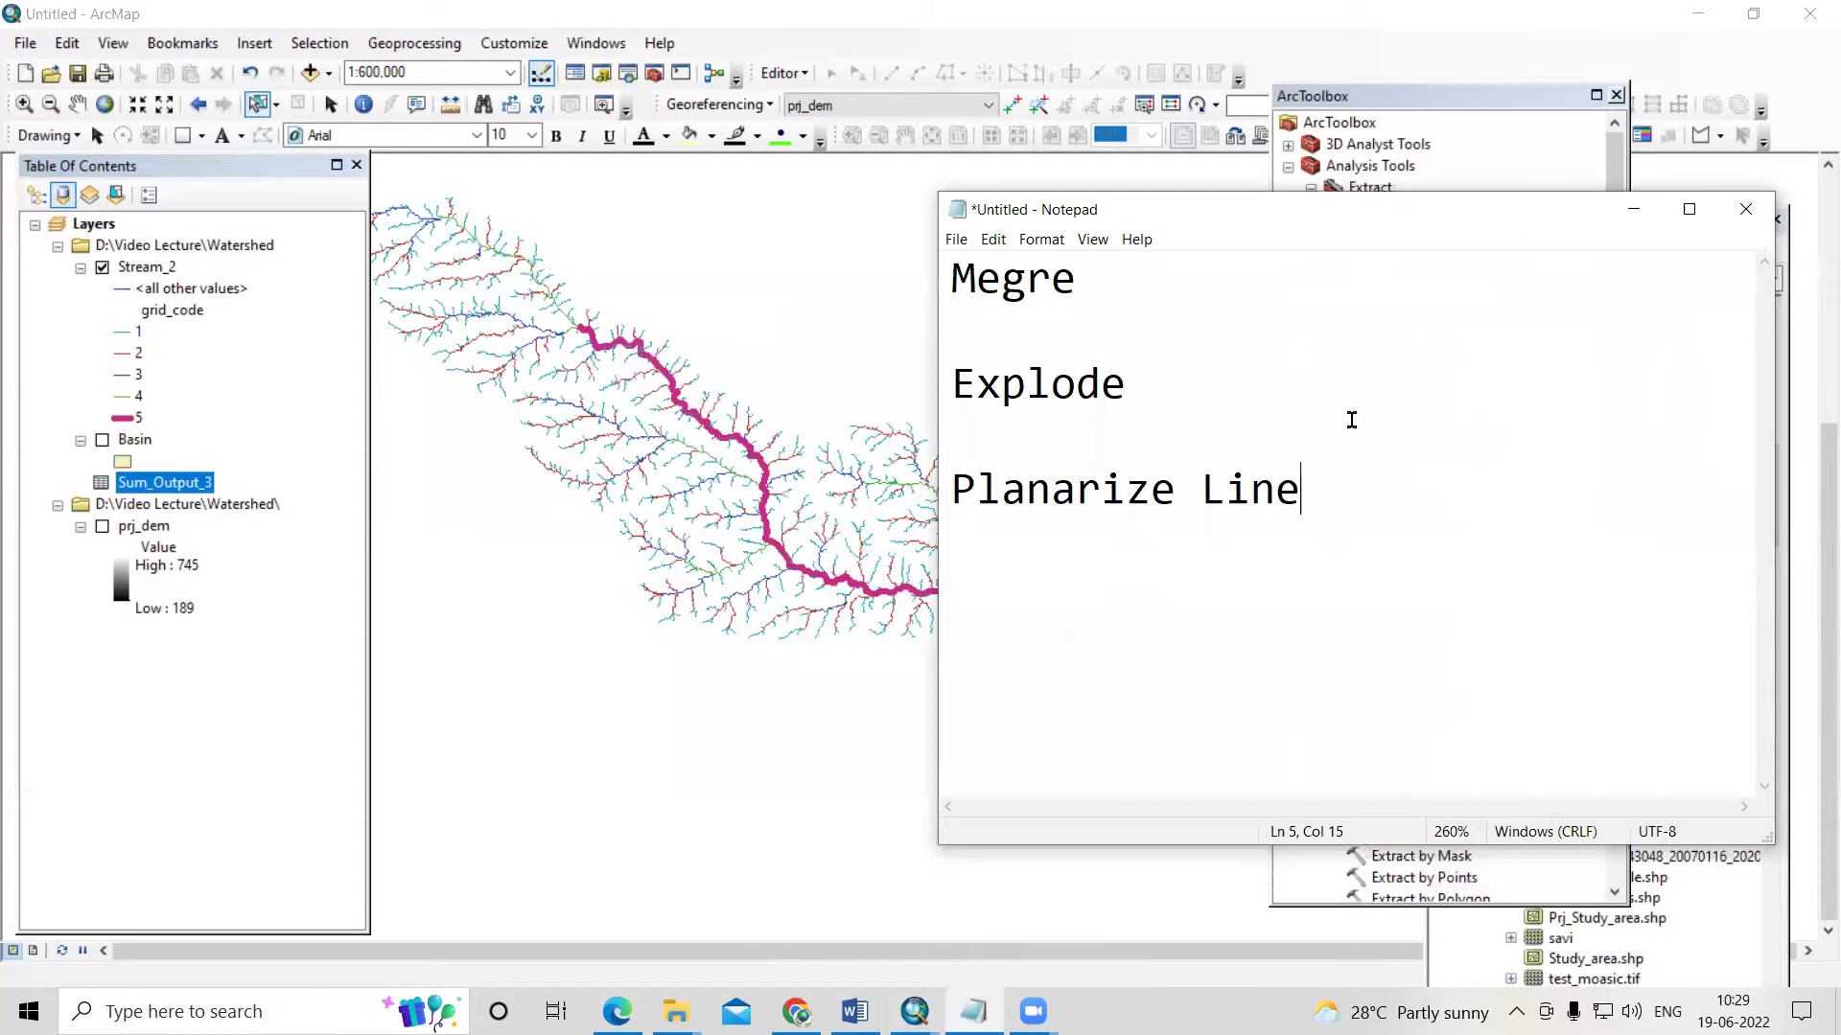
{"action": "left_click", "coordinate": [1634, 209]}
- Move the ArcToolbox window clear of the map and make the Basin layer visible beneath the streams
{"action": "left_click_drag", "start_coordinate": [1443, 99], "coordinate": [1575, 97]}
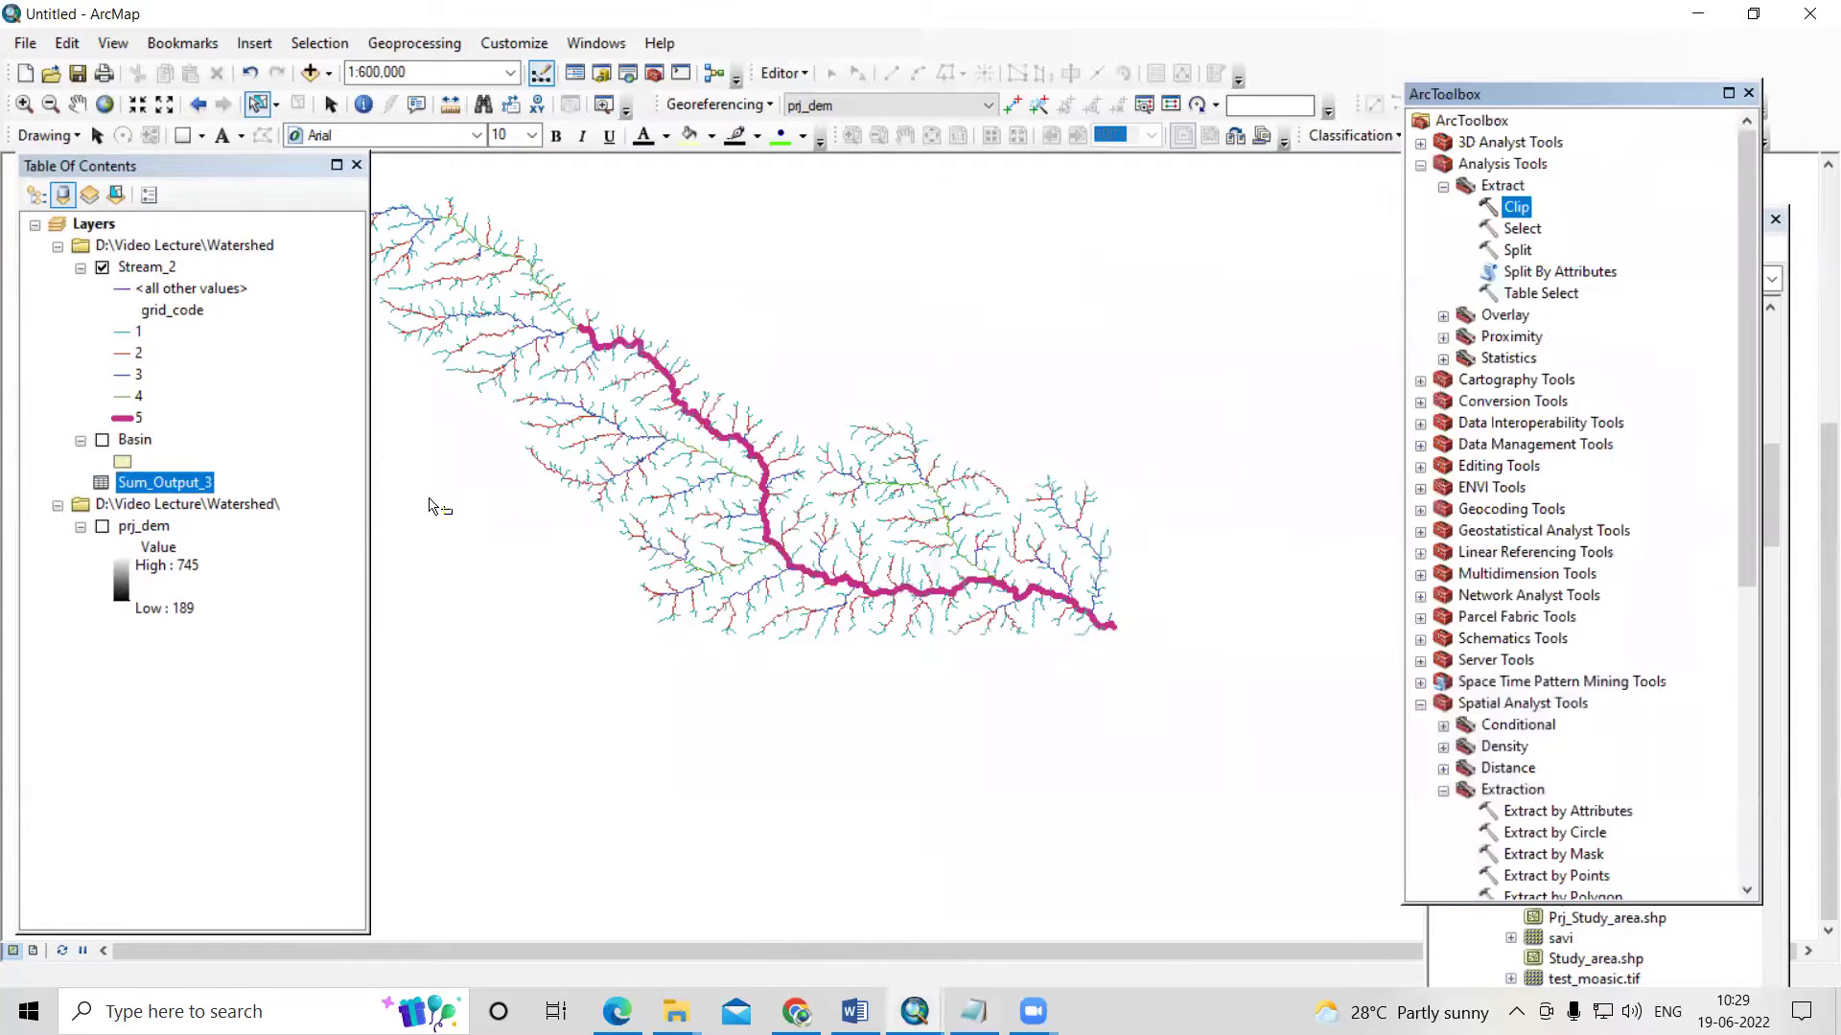
{"action": "left_click", "coordinate": [102, 440]}
{"action": "scroll", "coordinate": [1162, 723], "scroll_direction": "up", "scroll_amount": 1}
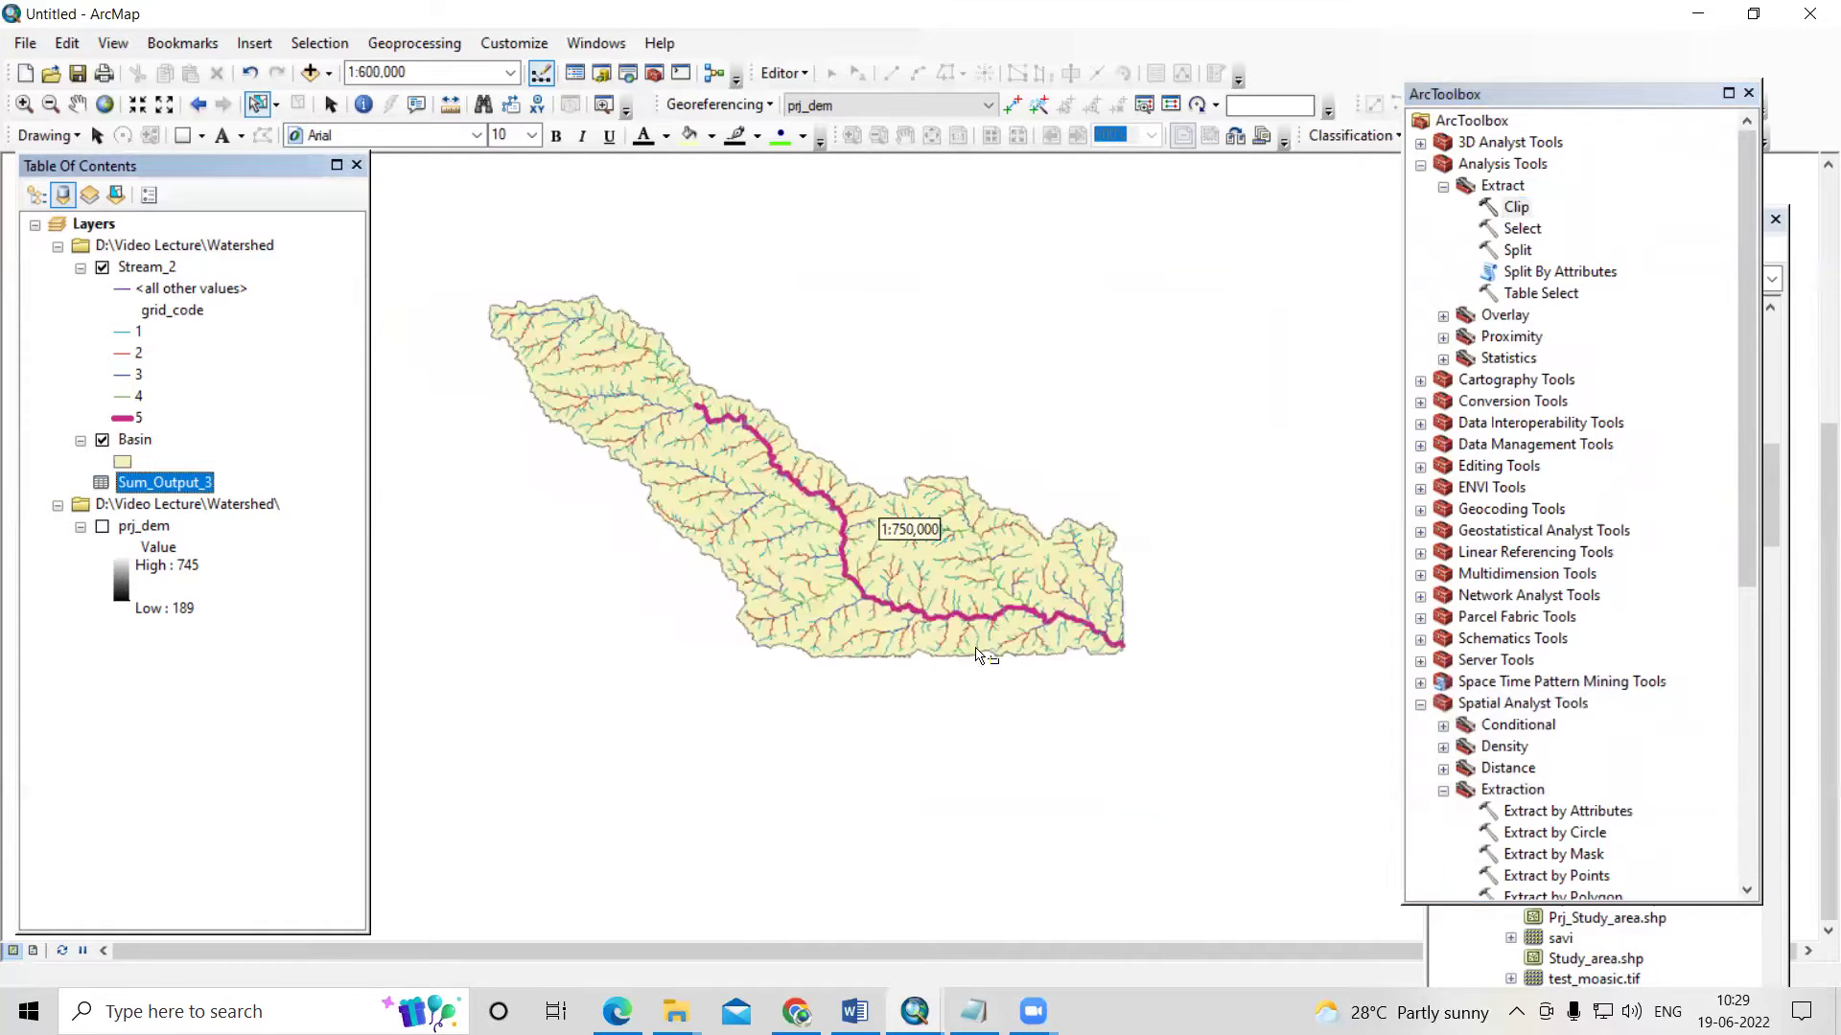
- Hide the Basin layer and open the attribute table of the Stream_2 layer
{"action": "left_click", "coordinate": [102, 441]}
{"action": "scroll", "coordinate": [542, 458], "scroll_direction": "down", "scroll_amount": 1}
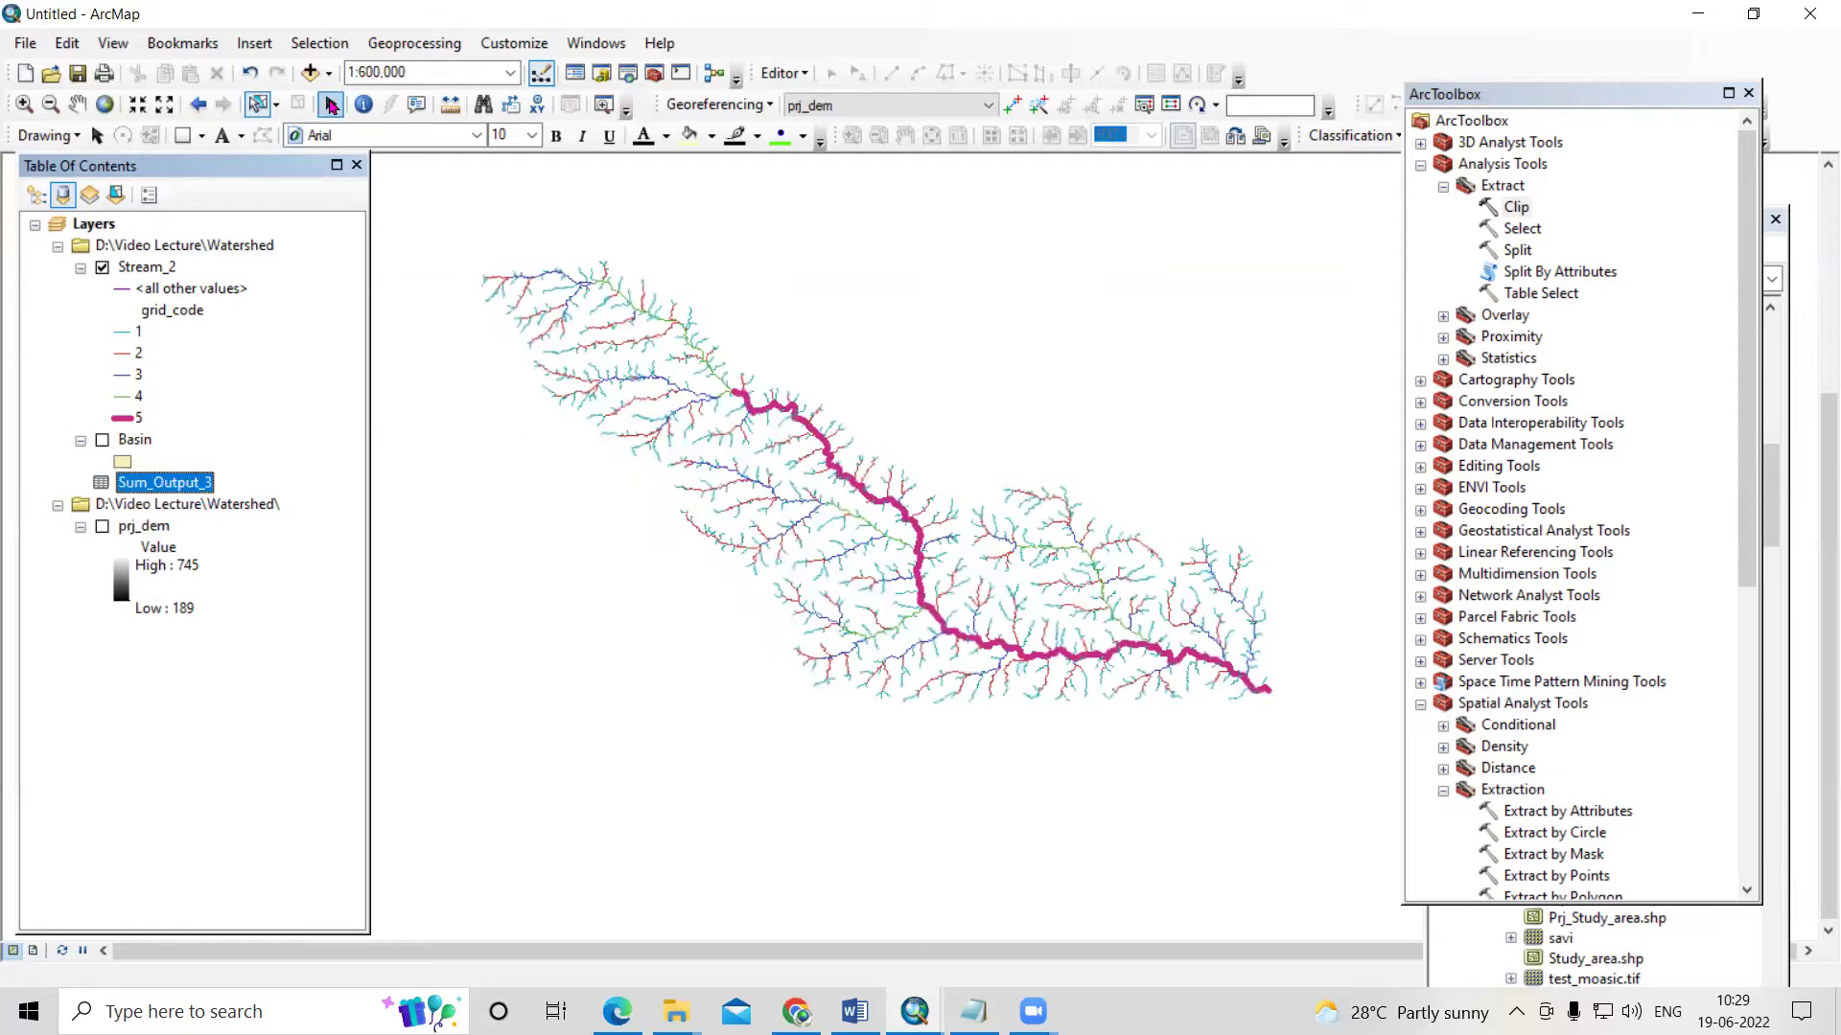
{"action": "left_click", "coordinate": [153, 272]}
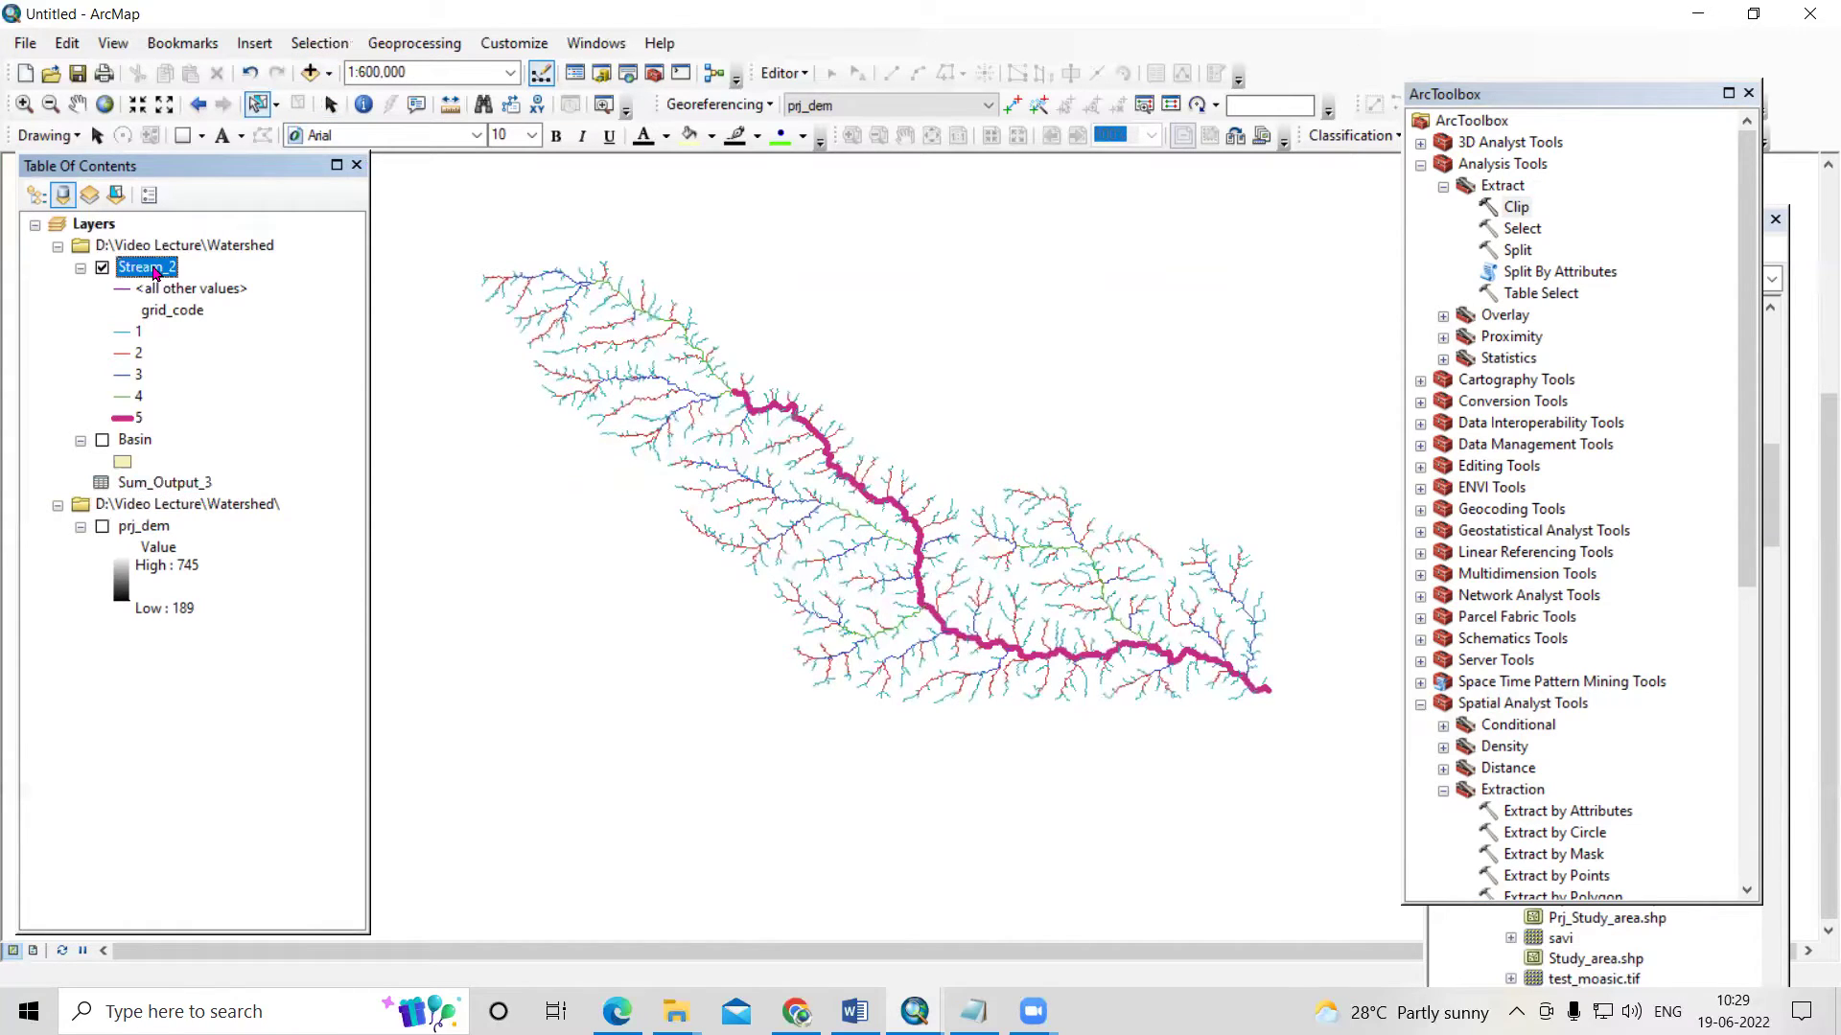
{"action": "right_click", "coordinate": [155, 274]}
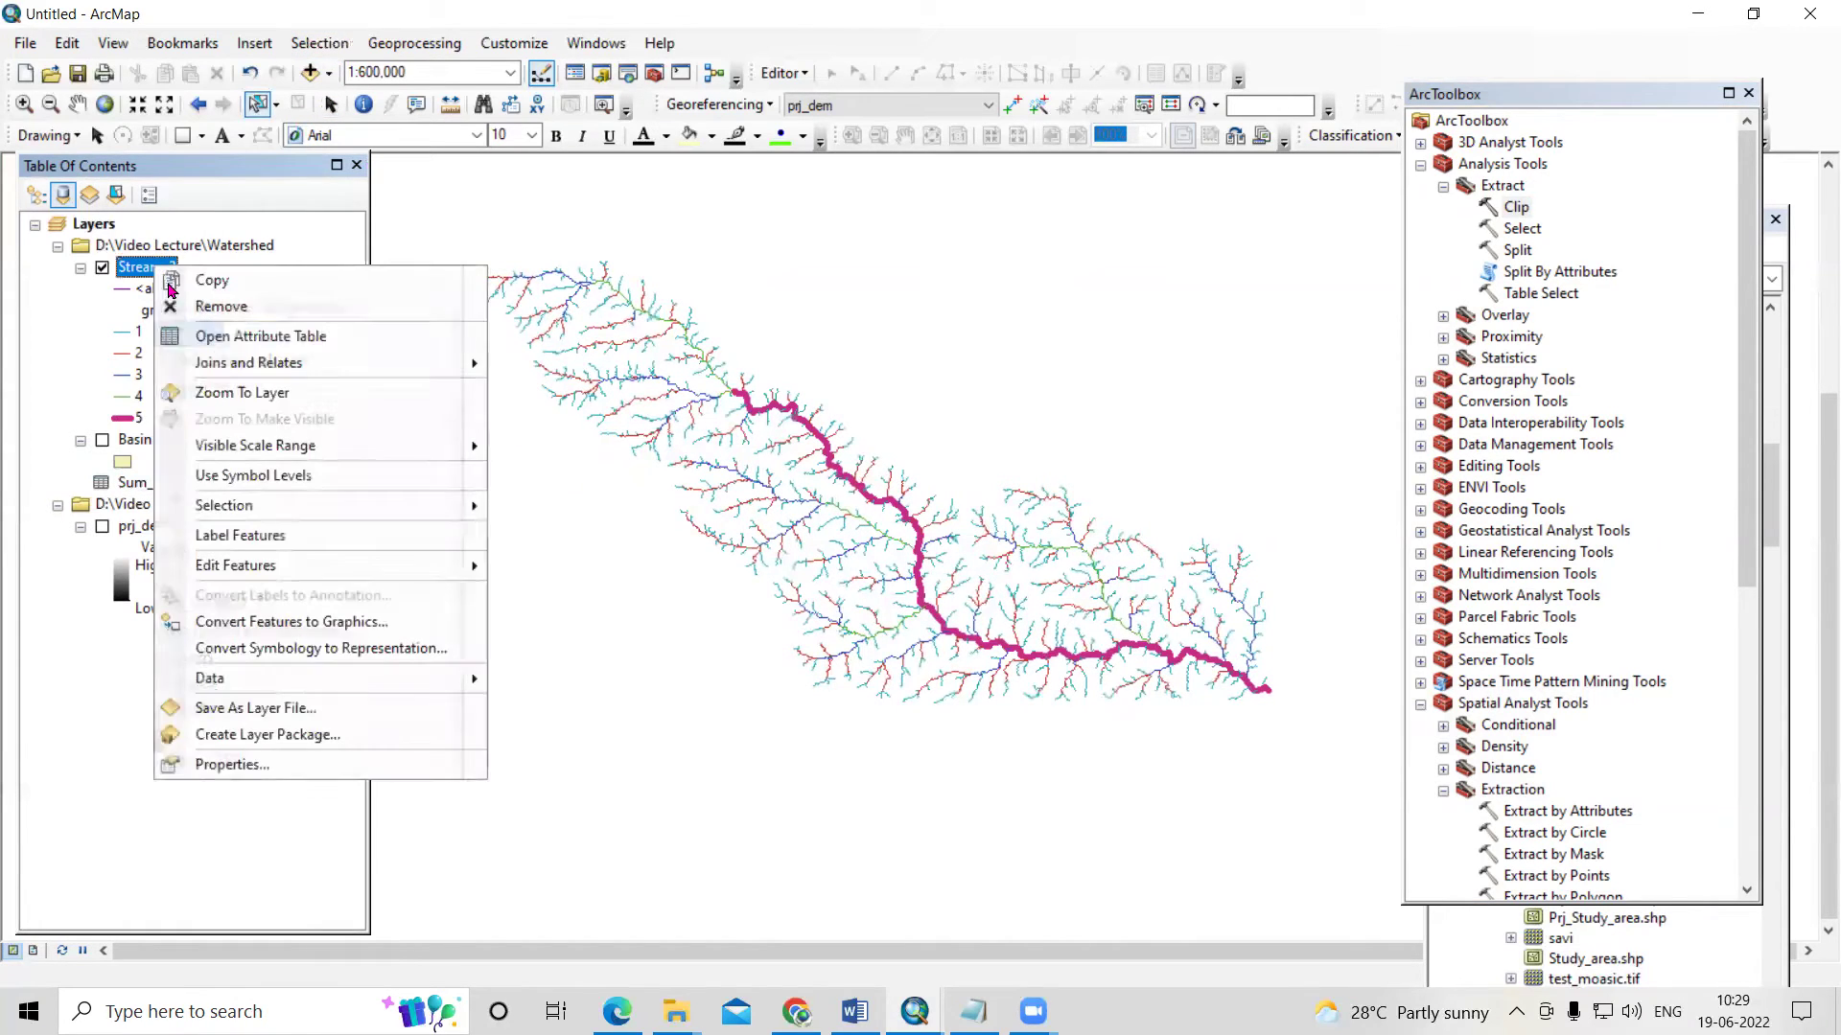
{"action": "left_click", "coordinate": [246, 338]}
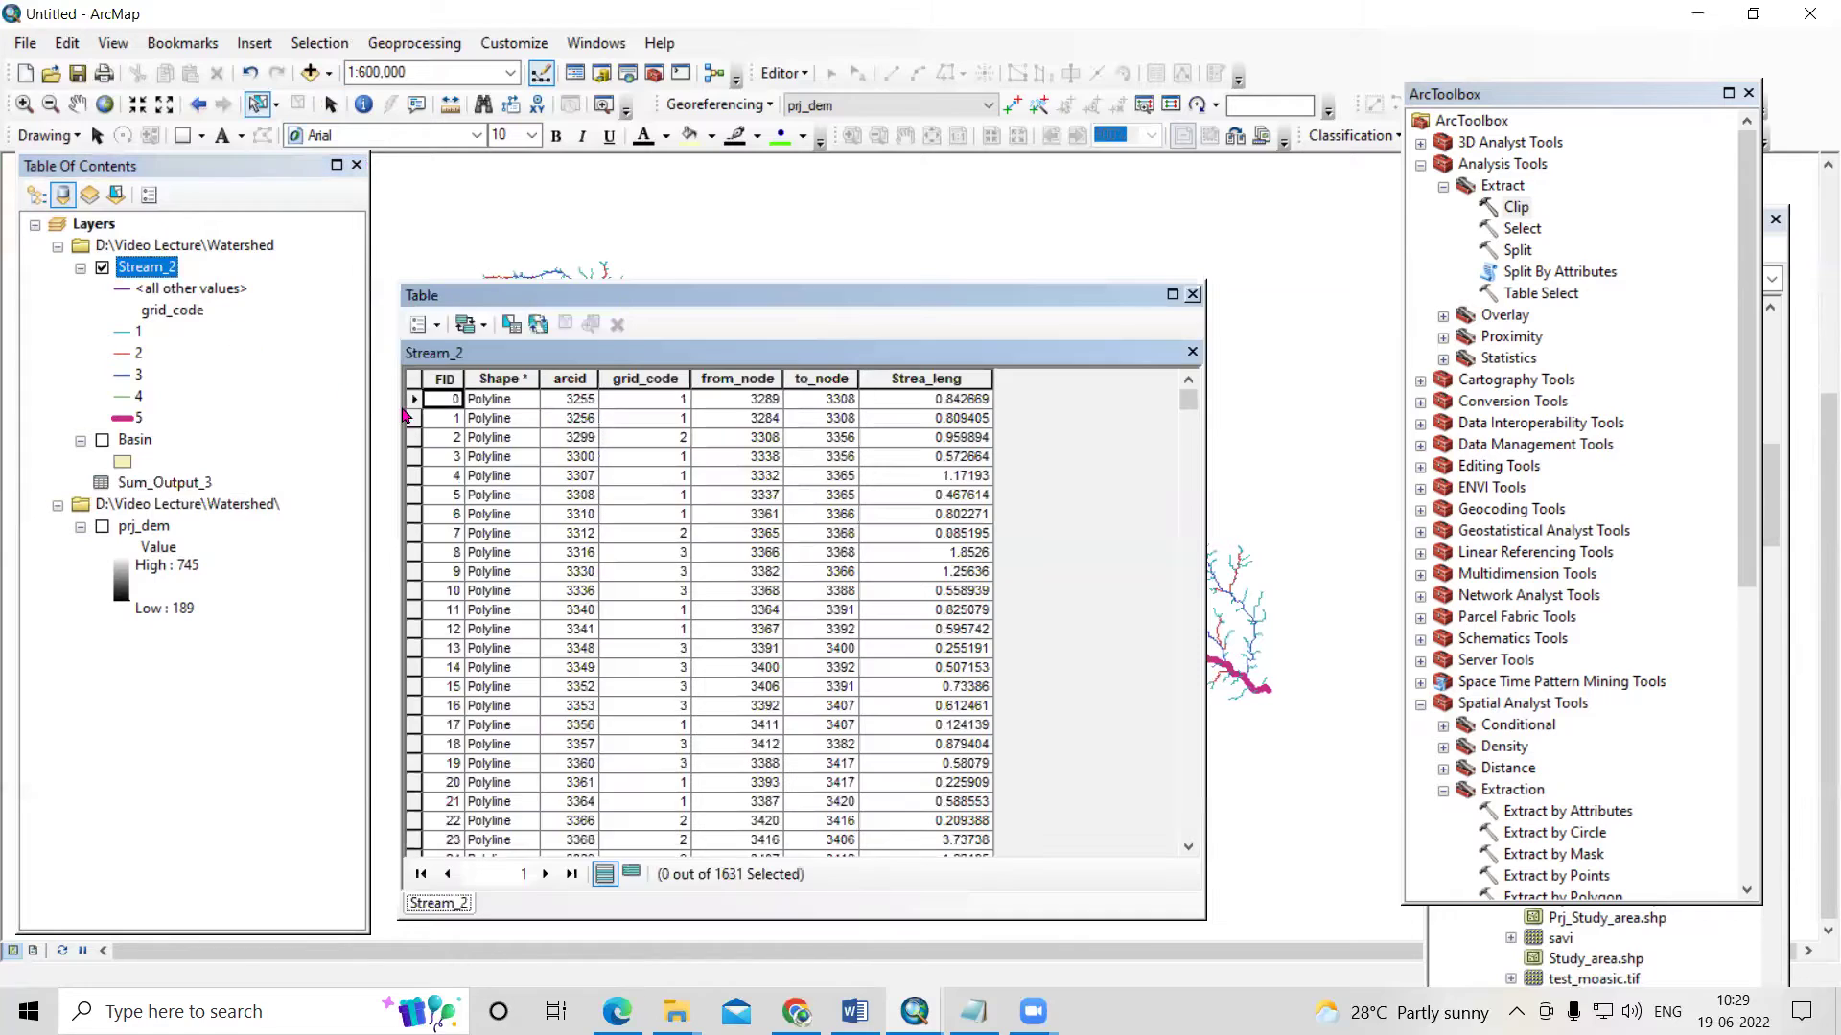
- Select the first-order streams in Stream_2 by attributes with the clause "grid_code" = 1
{"action": "left_click", "coordinate": [512, 326]}
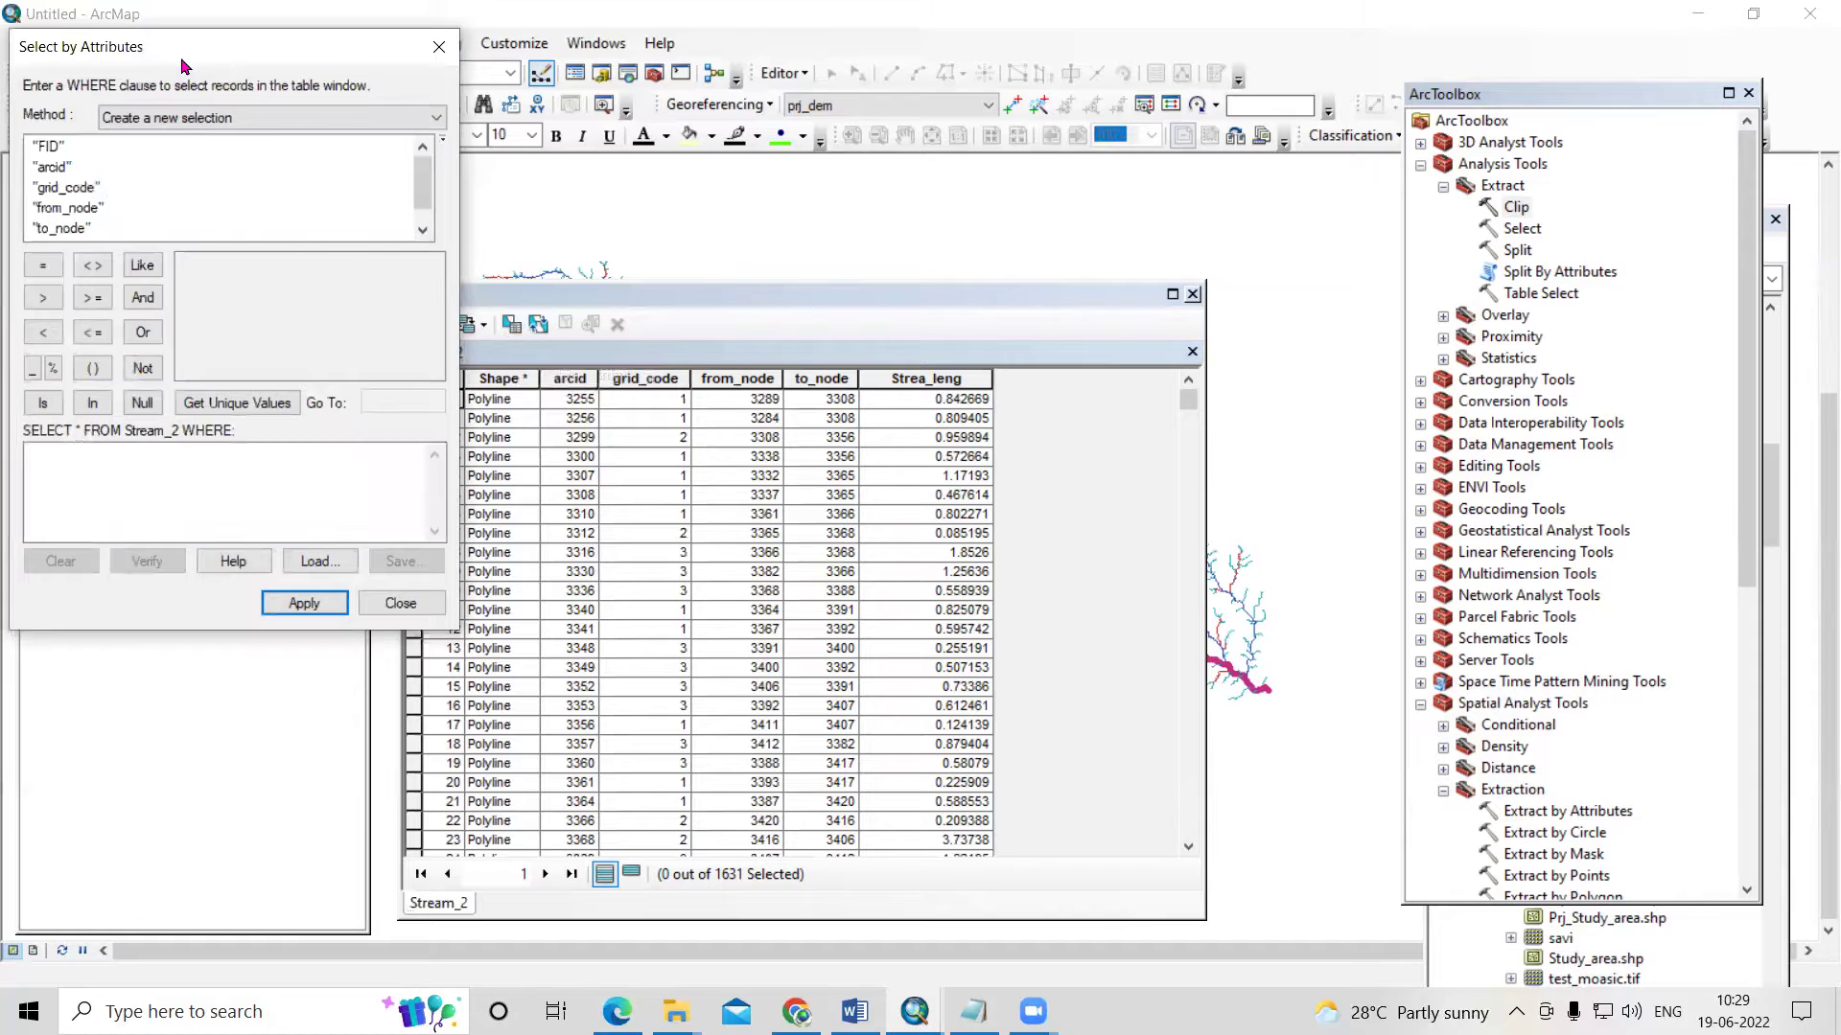
{"action": "left_click_drag", "start_coordinate": [183, 62], "coordinate": [418, 246]}
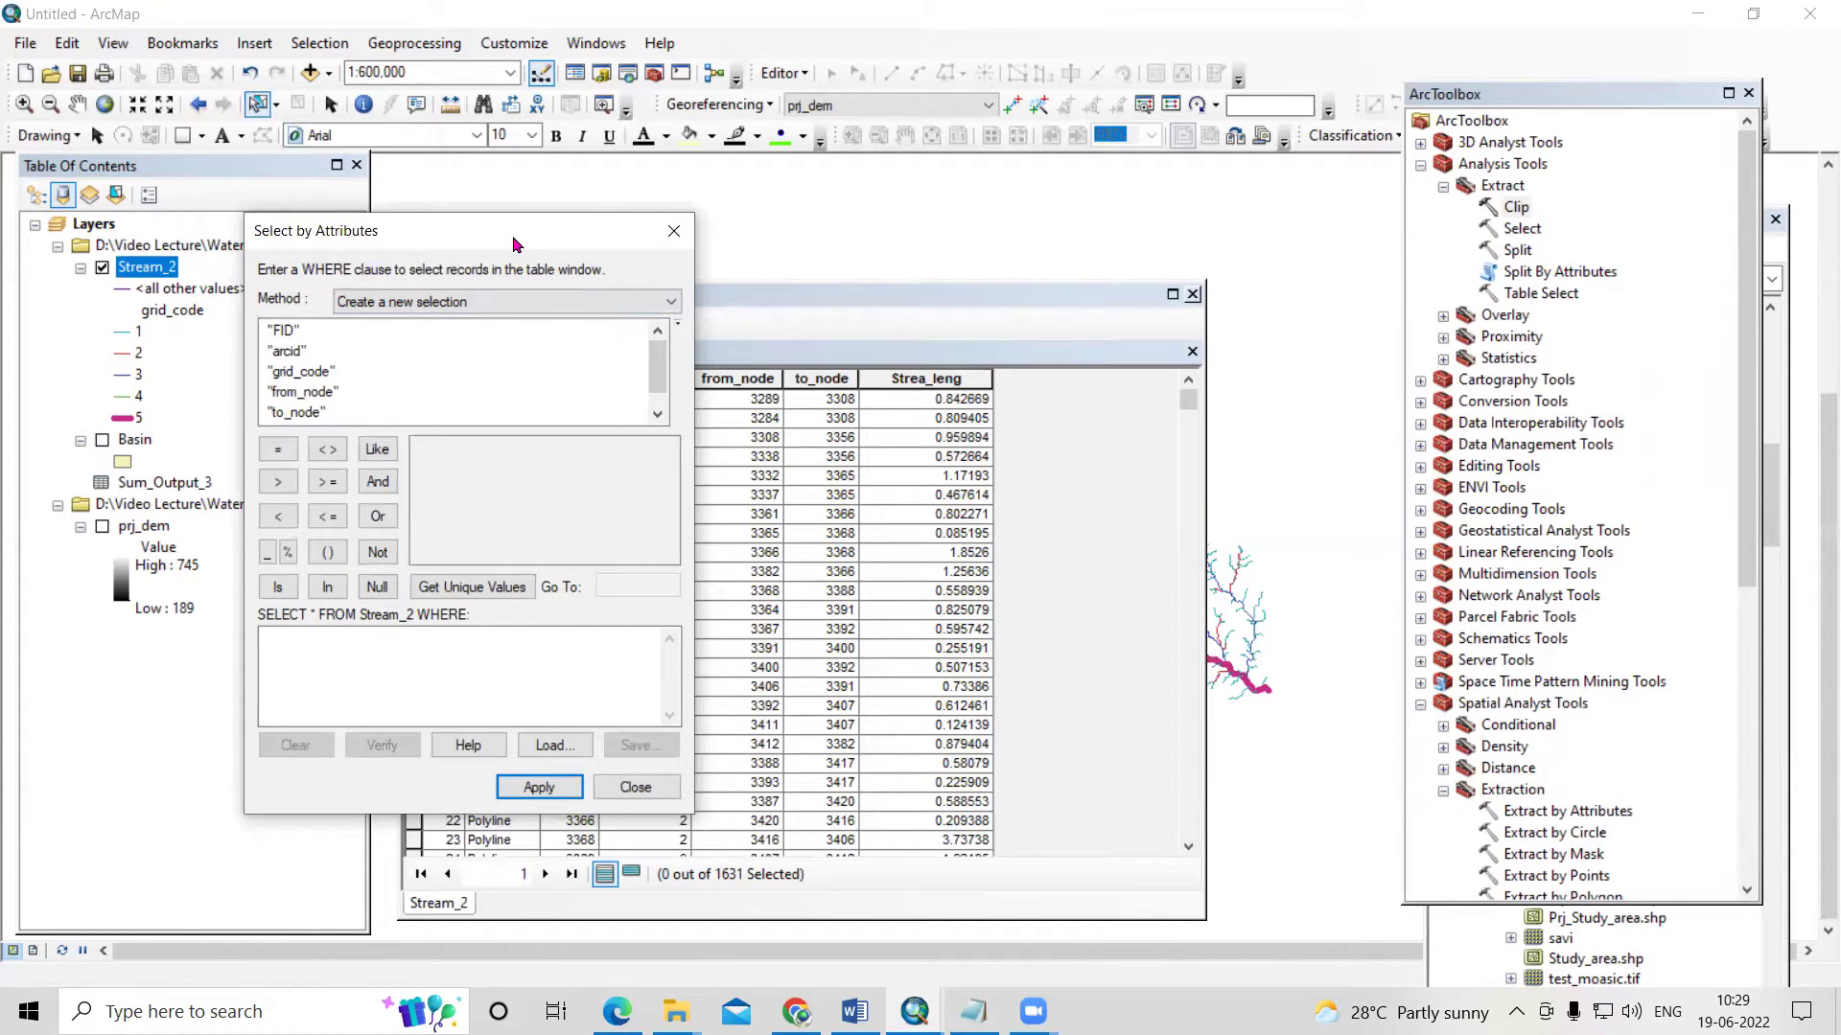
{"action": "left_click_drag", "start_coordinate": [518, 244], "coordinate": [408, 253]}
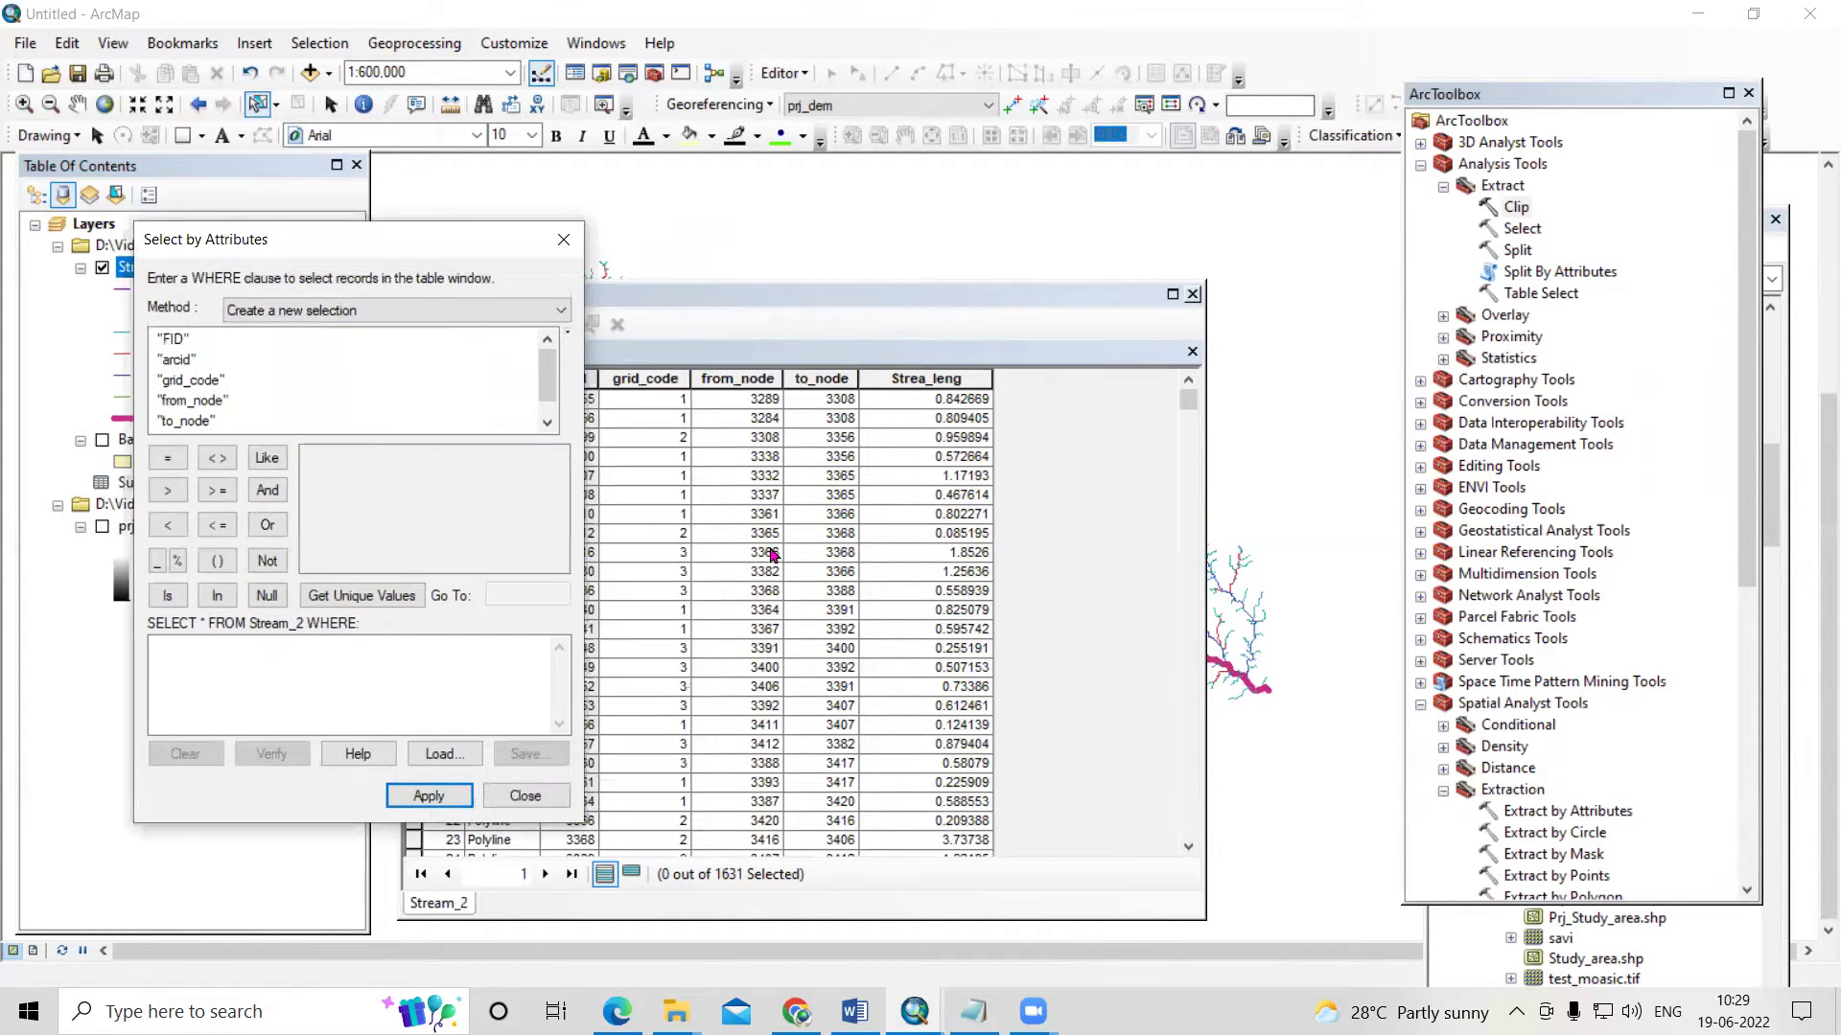
{"action": "double_click", "coordinate": [192, 381]}
{"action": "left_click", "coordinate": [168, 458]}
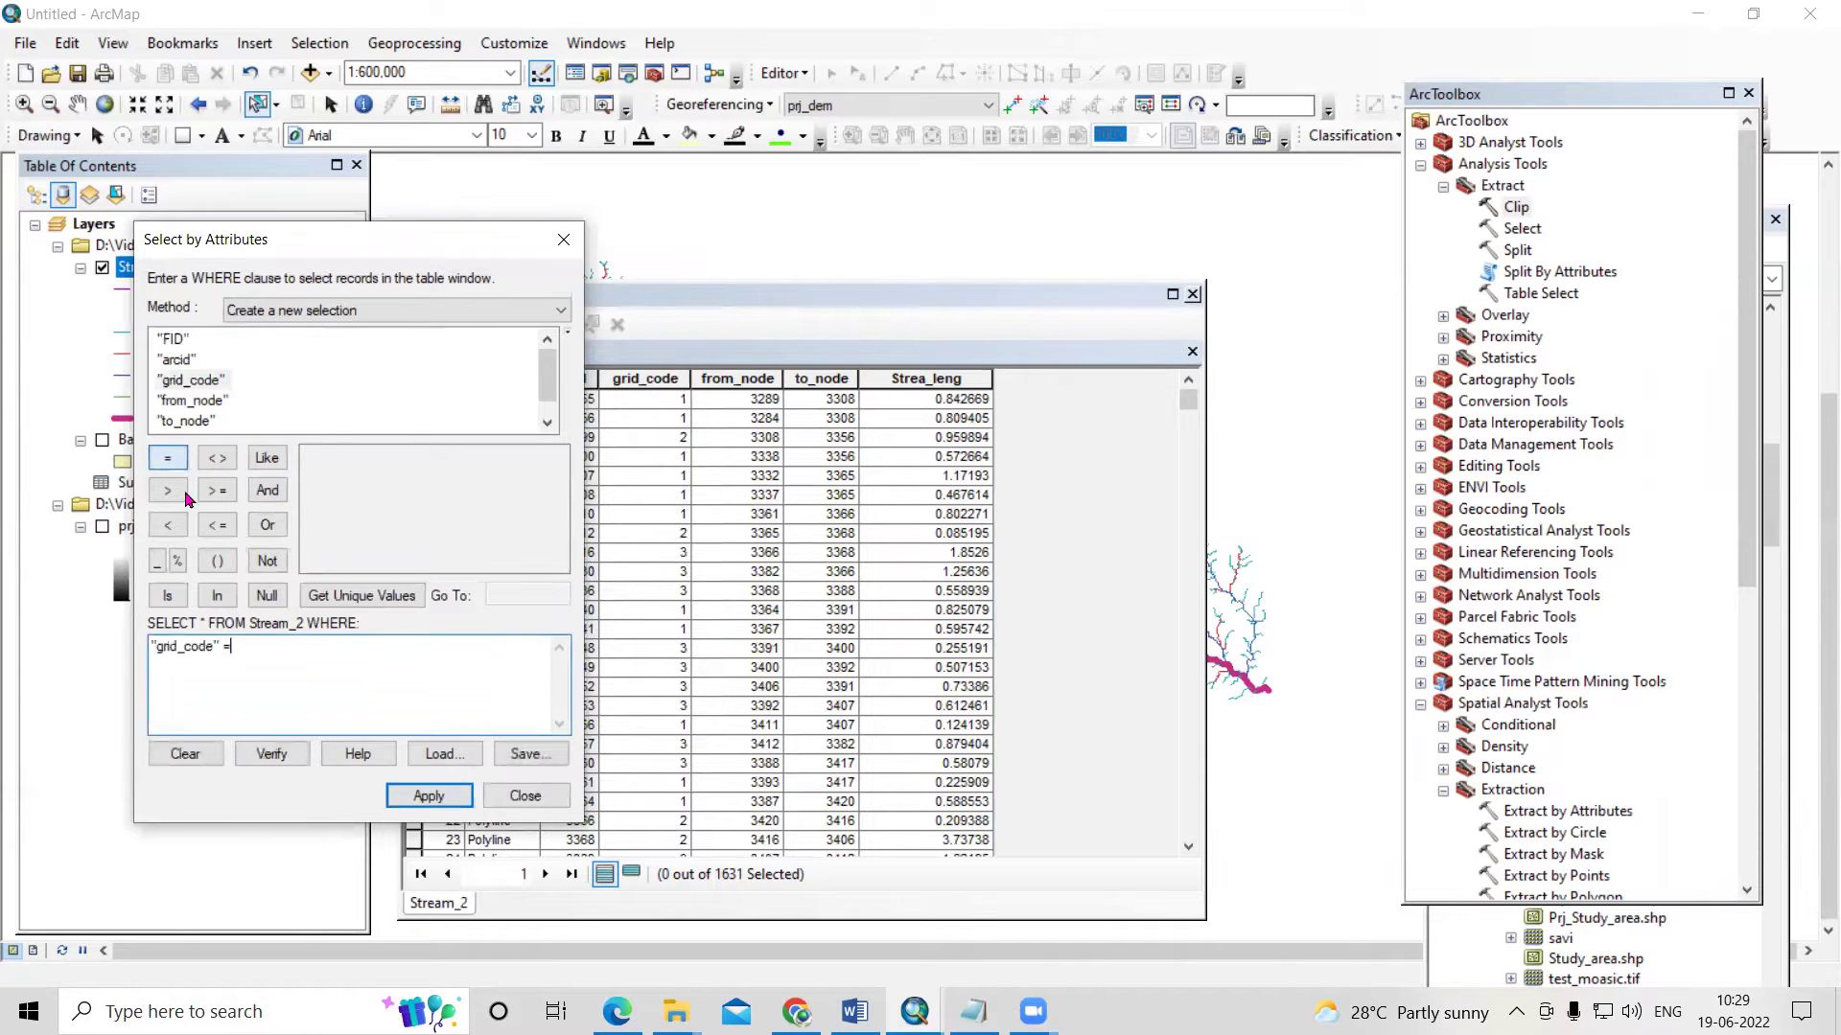
{"action": "left_click", "coordinate": [379, 598]}
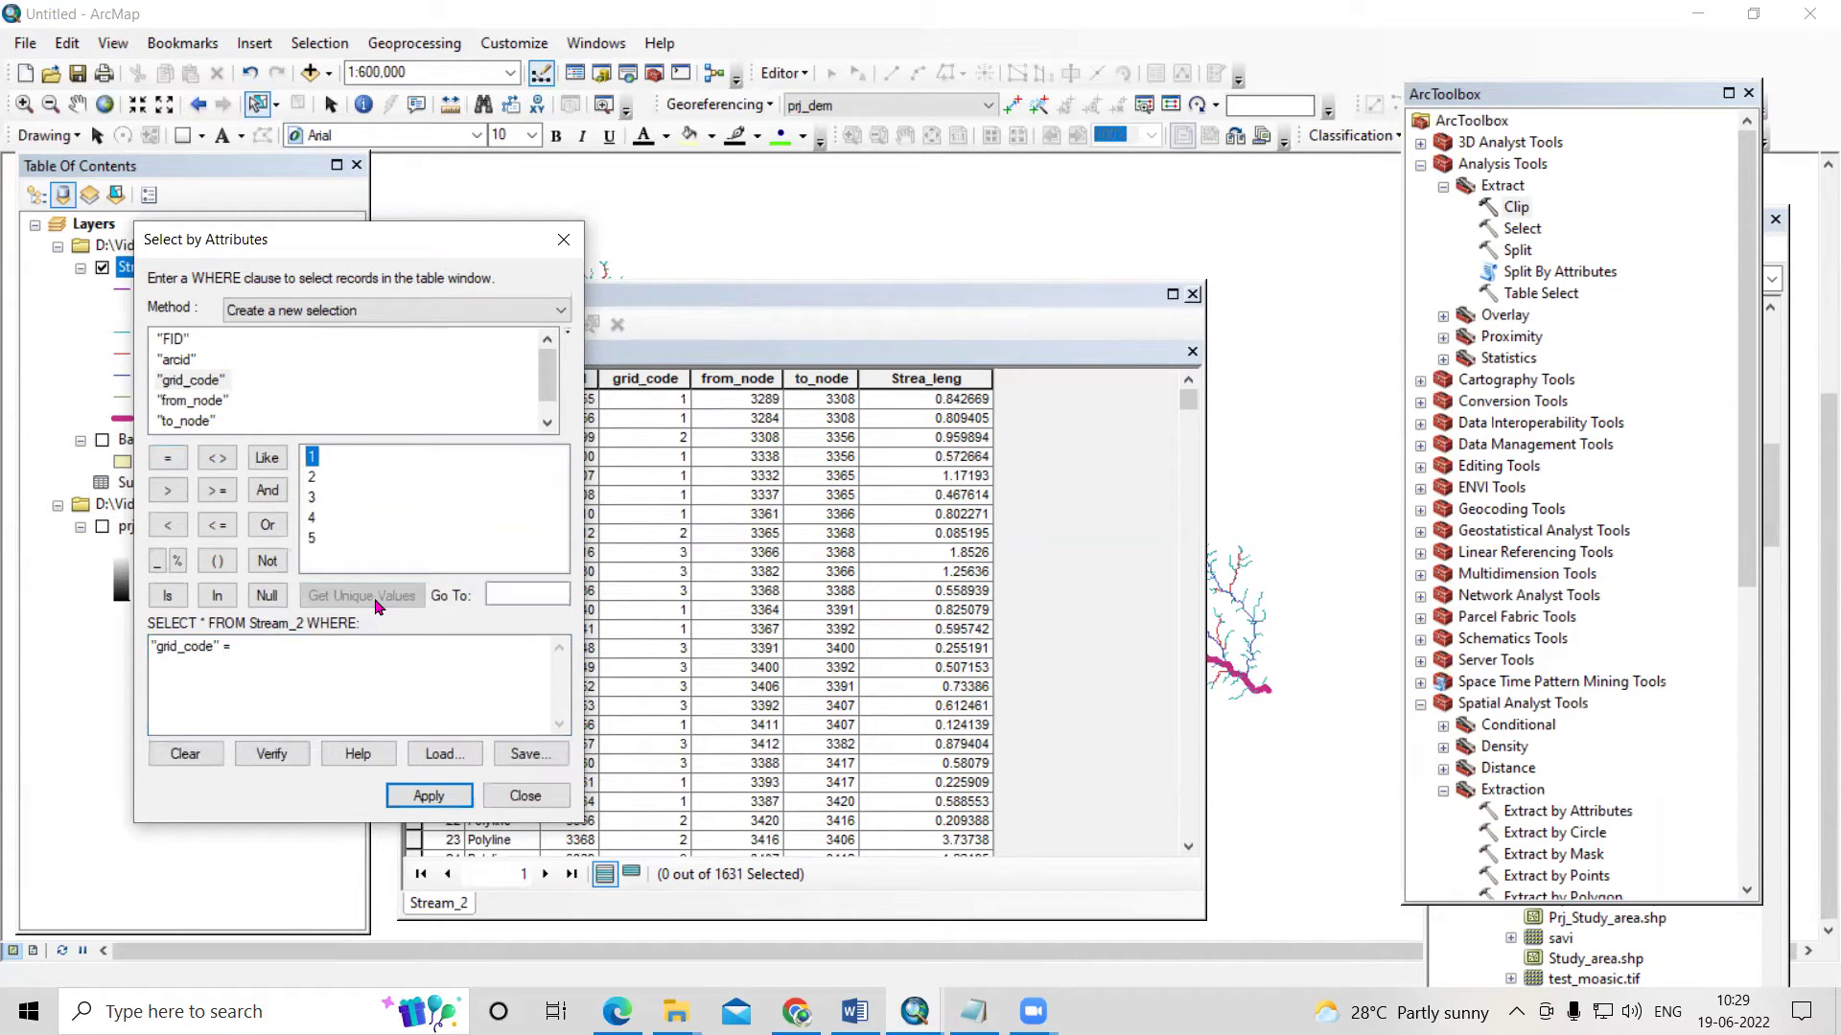
{"action": "double_click", "coordinate": [309, 458]}
{"action": "left_click", "coordinate": [429, 796]}
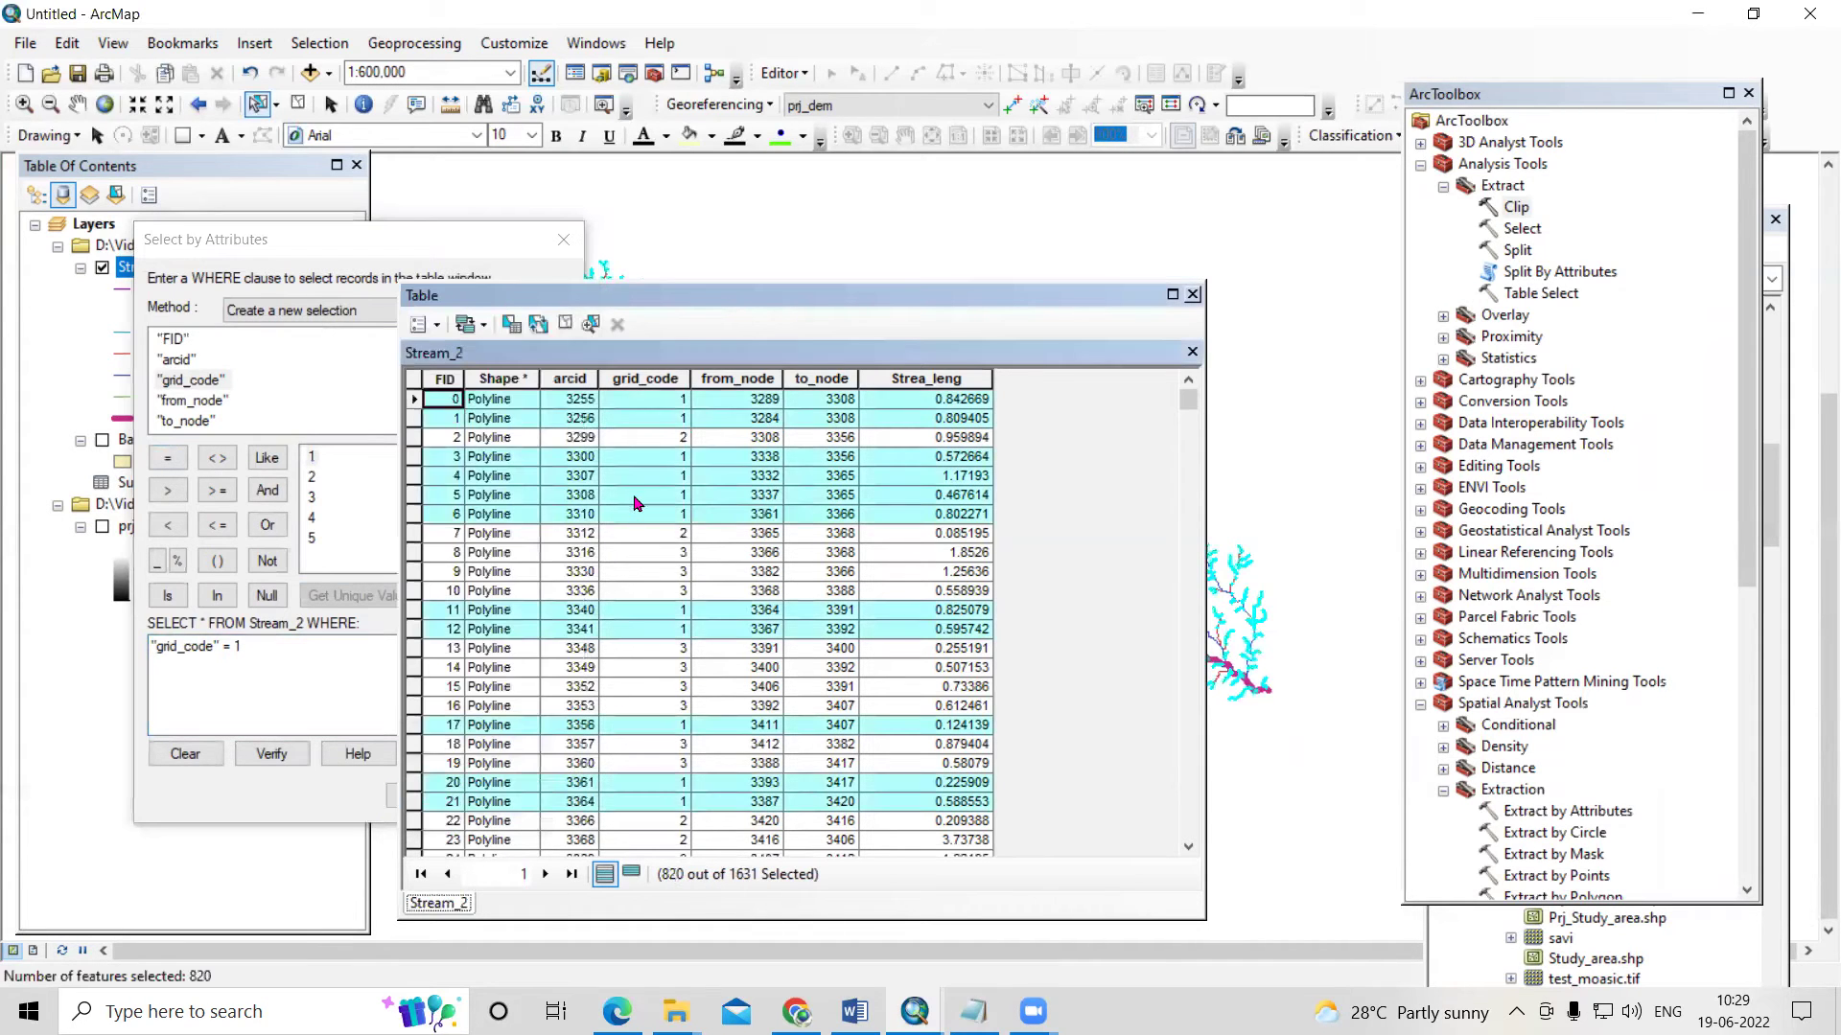
- Look through the selected Stream_2 records, switch to Notepad to review the line-editing operations, and minimize the notes
{"action": "scroll", "coordinate": [635, 504], "scroll_direction": "down", "scroll_amount": 15}
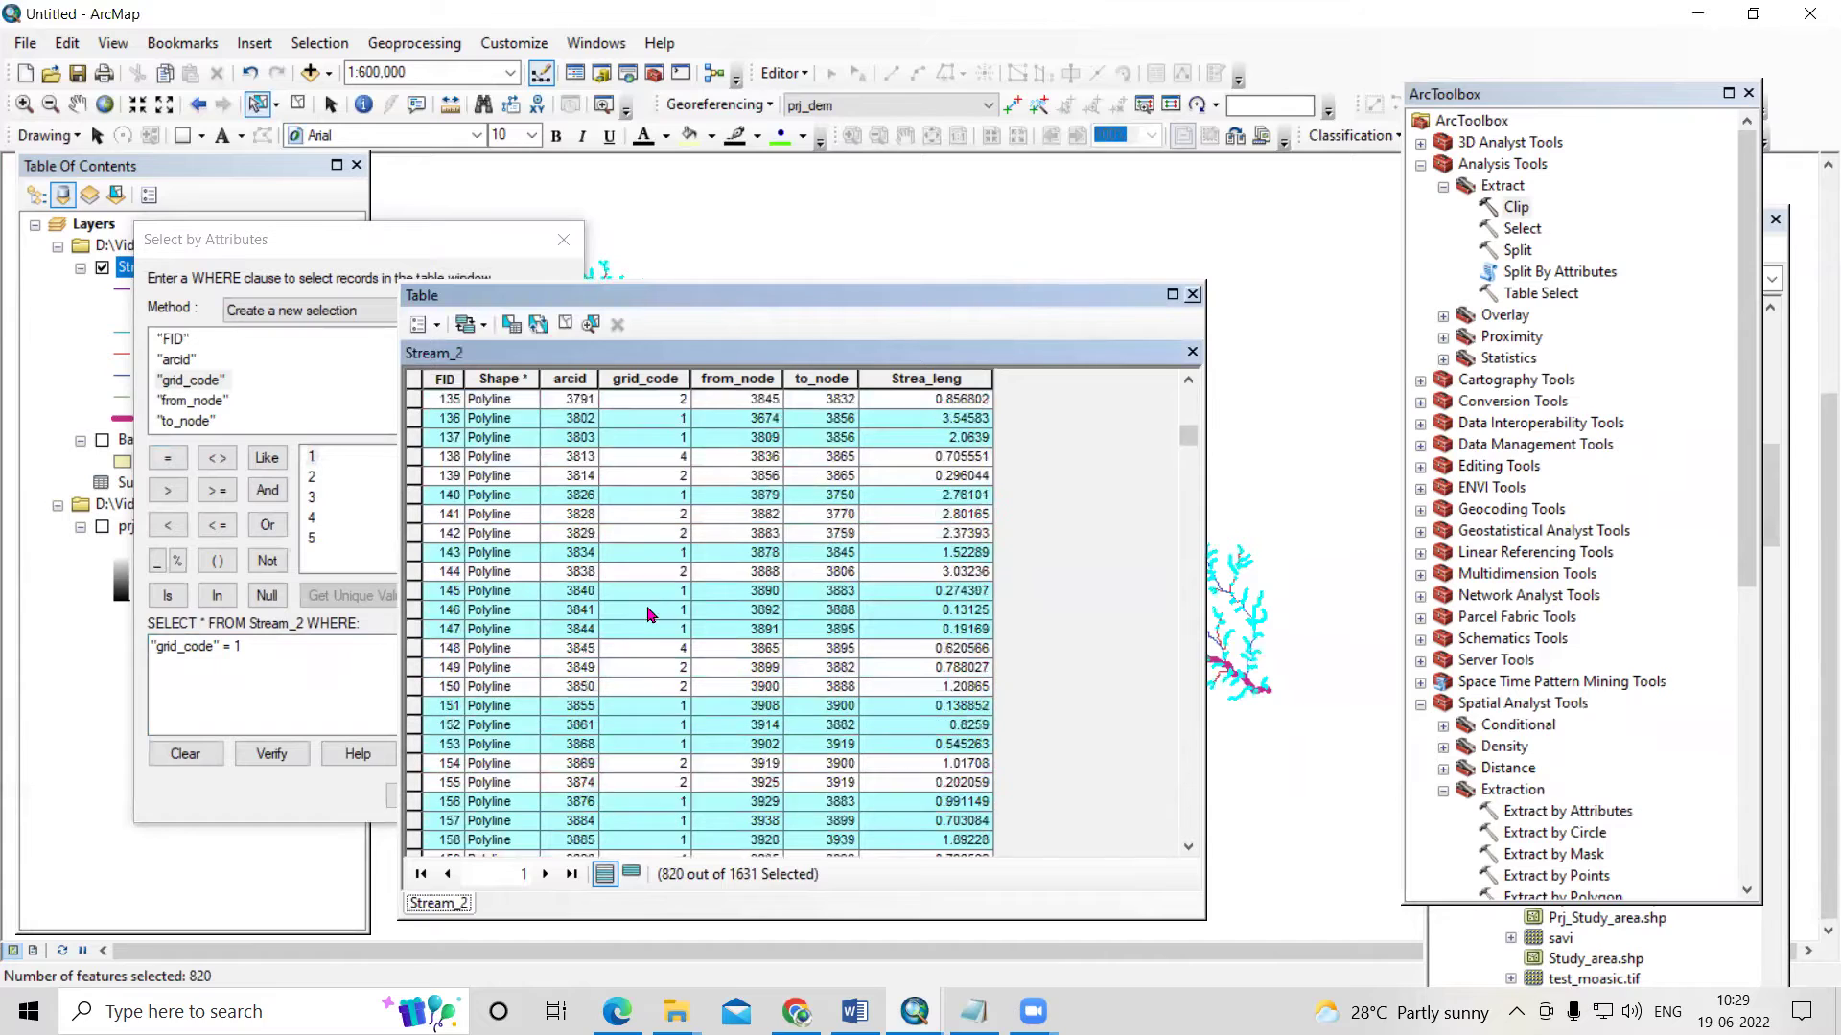
{"action": "scroll", "coordinate": [647, 614], "scroll_direction": "down", "scroll_amount": 5}
{"action": "left_click", "coordinate": [973, 1011]}
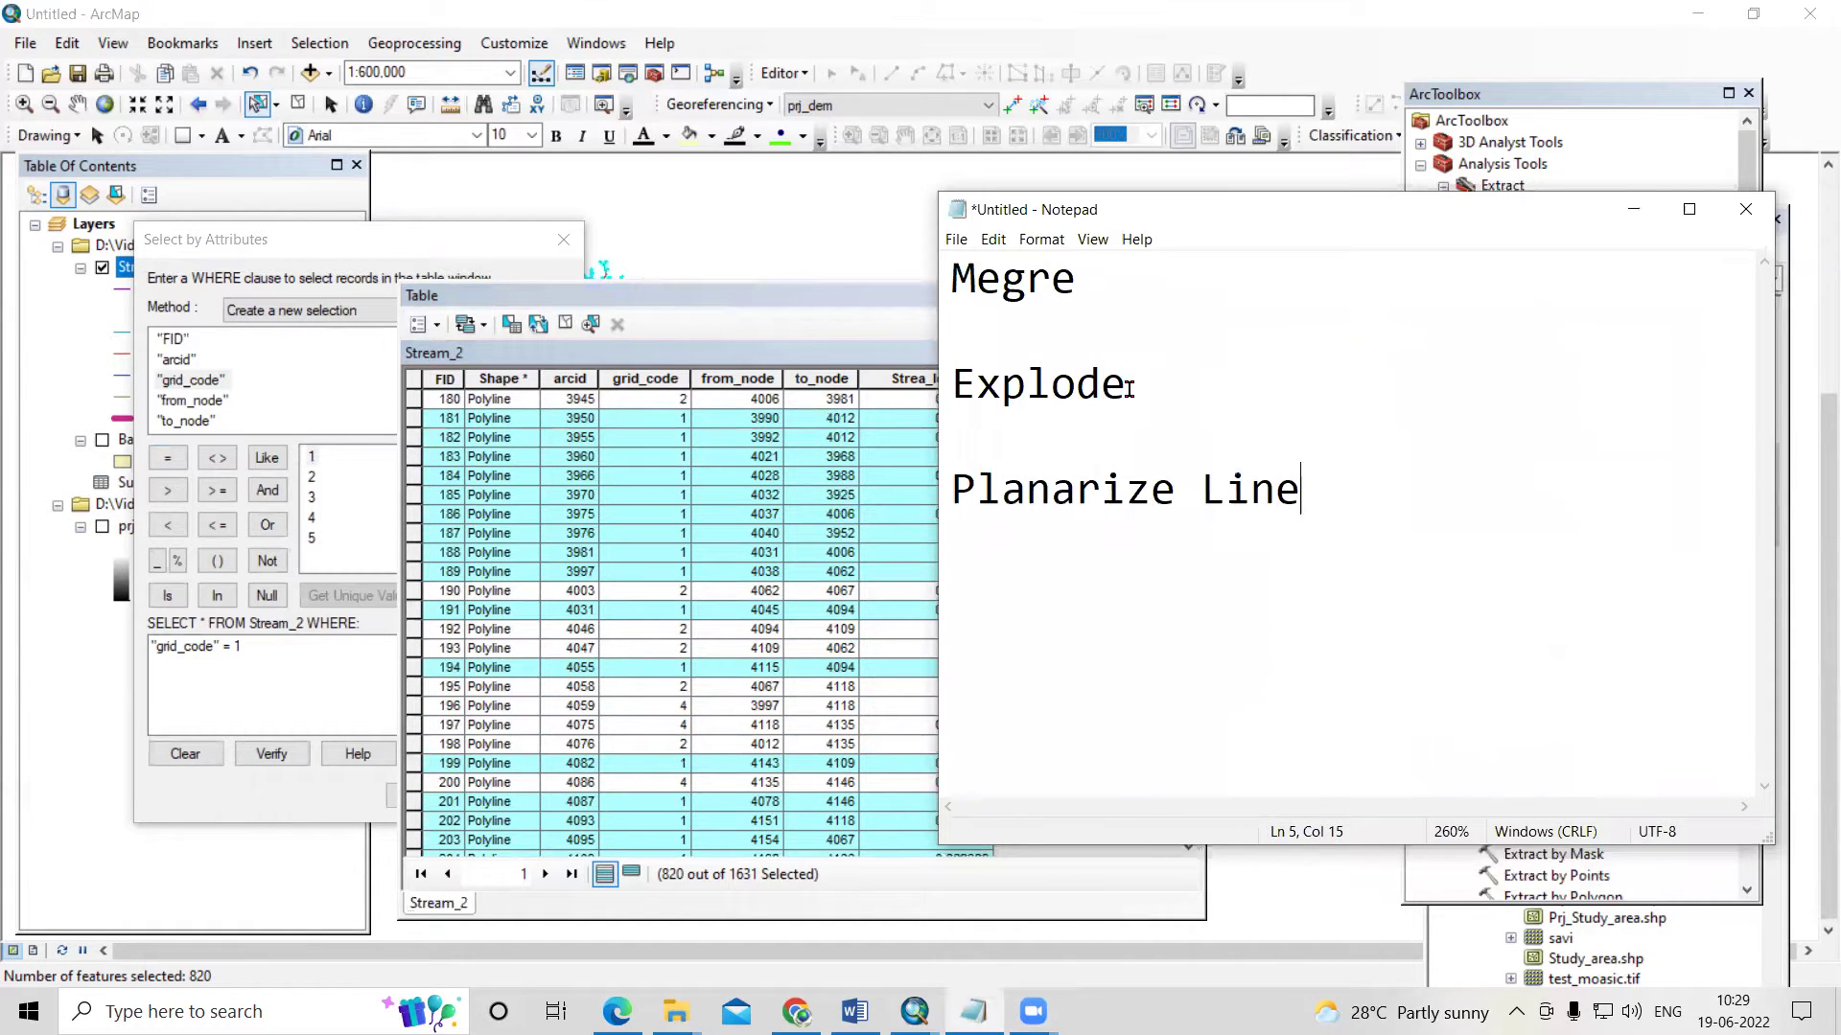
{"action": "left_click", "coordinate": [1633, 209]}
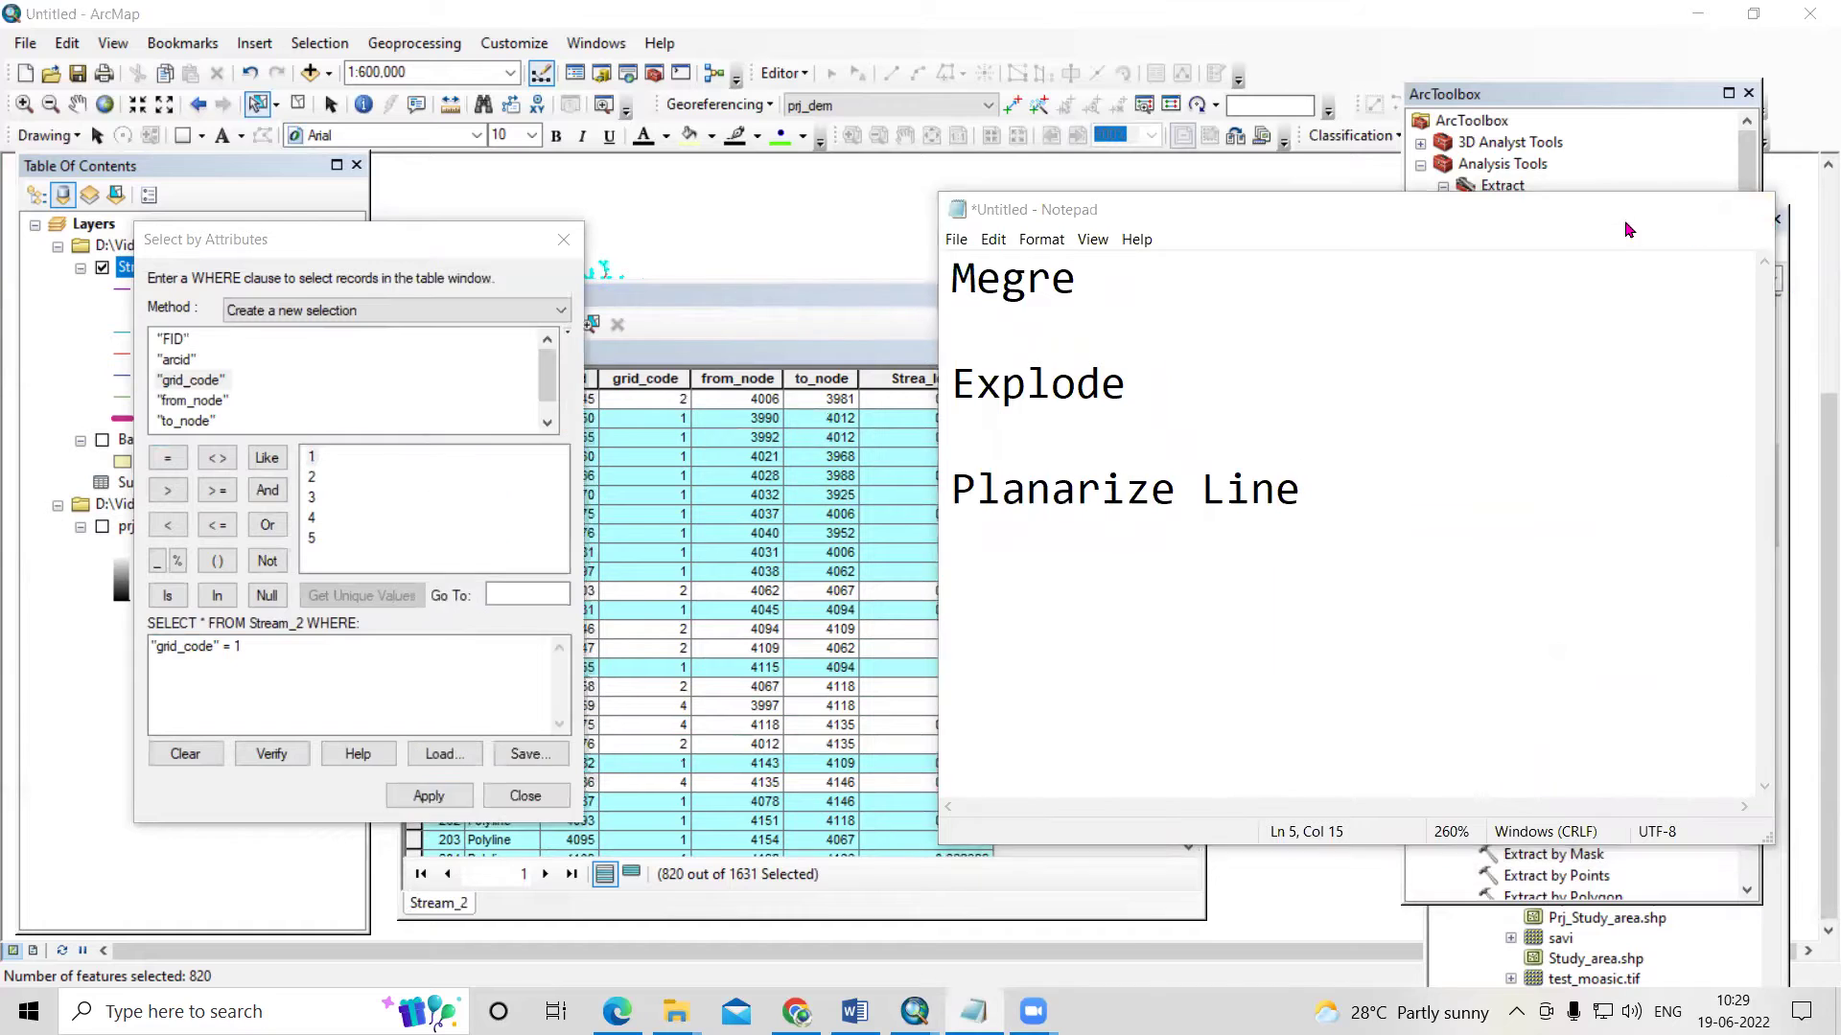
- Start an edit session on the Stream_2 layer
{"action": "left_click", "coordinate": [780, 73]}
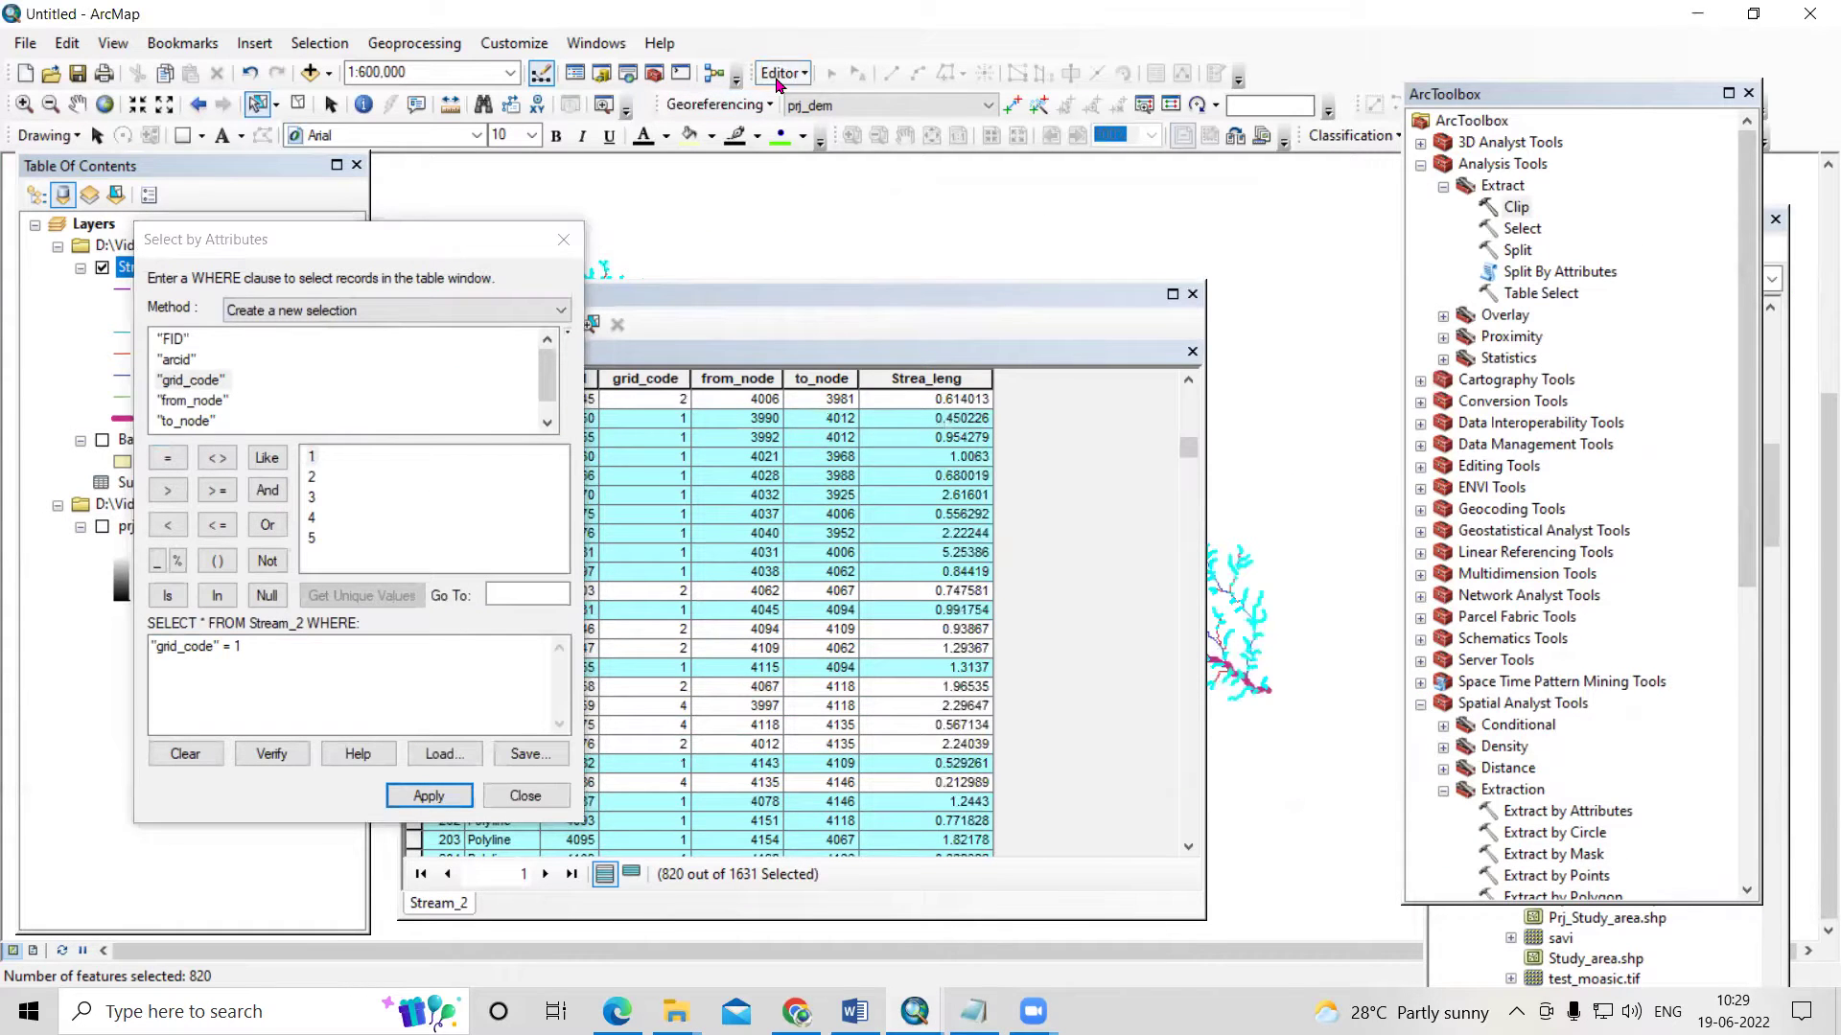
{"action": "left_click", "coordinate": [794, 102]}
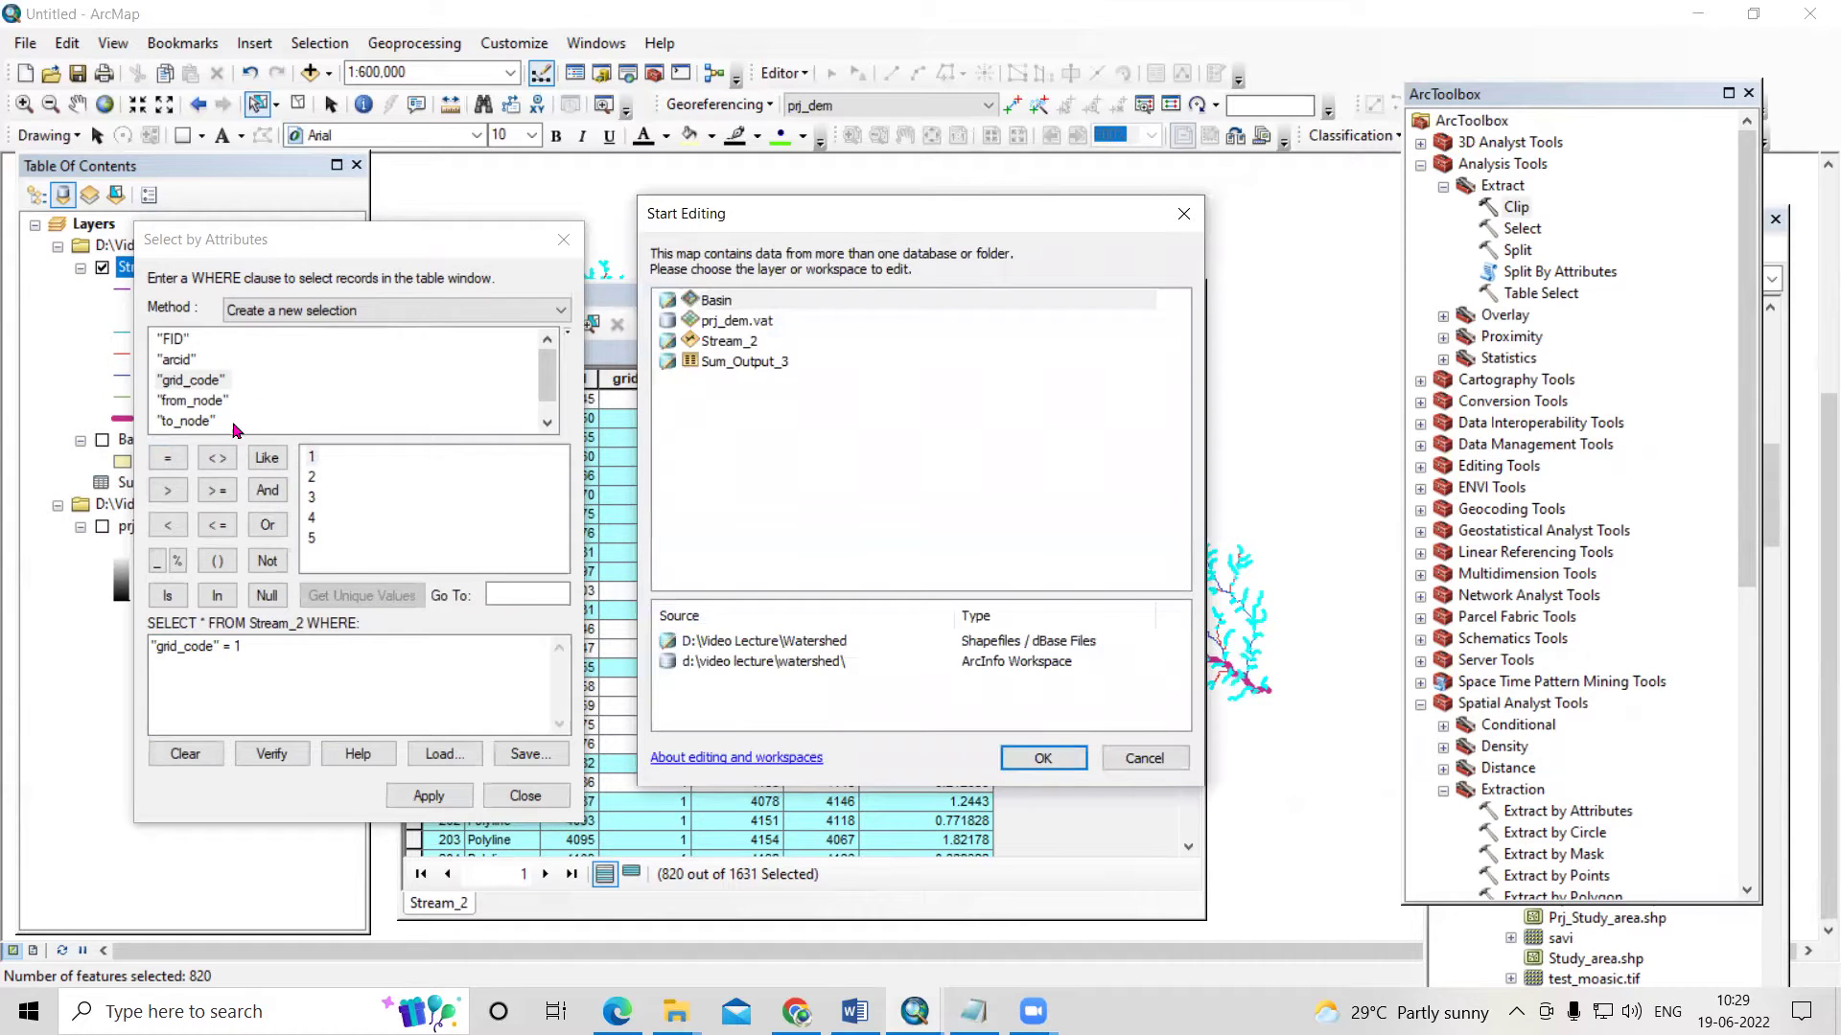
{"action": "left_click", "coordinate": [734, 344]}
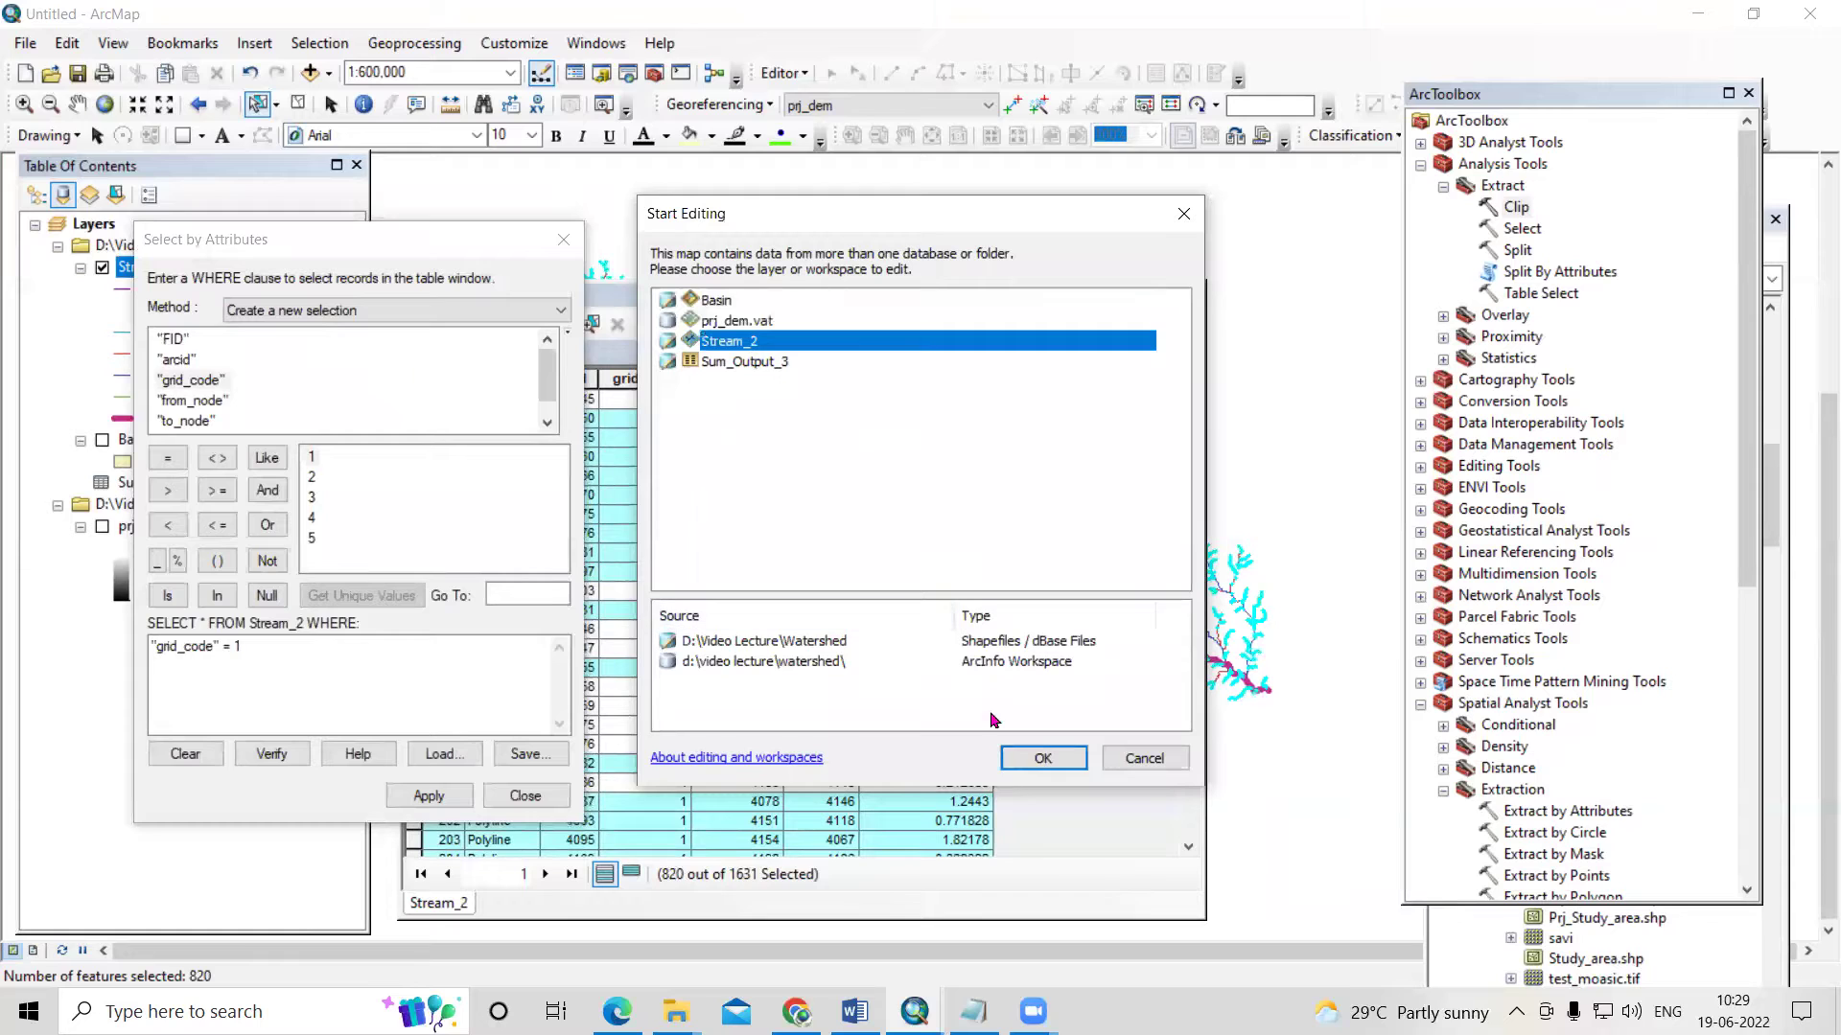
{"action": "left_click", "coordinate": [1043, 760]}
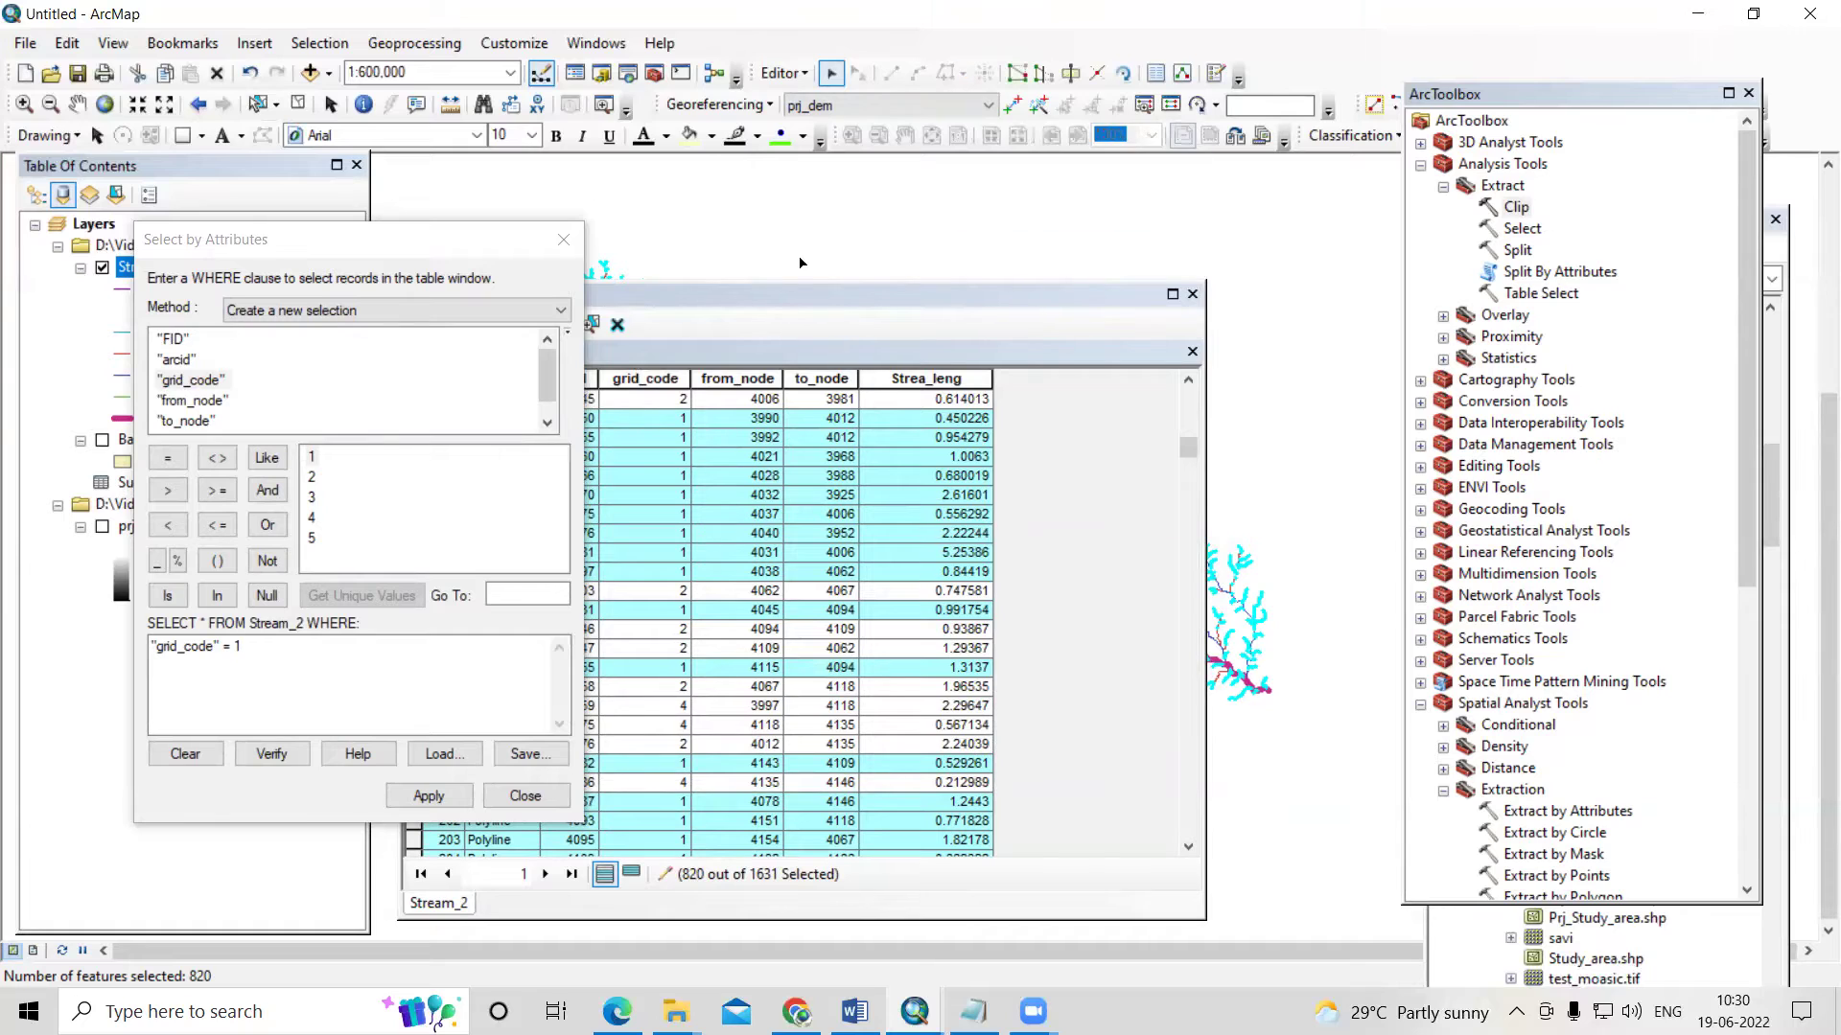
- Merge all the selected grid_code 1 streams into a single feature
{"action": "left_click", "coordinate": [782, 73]}
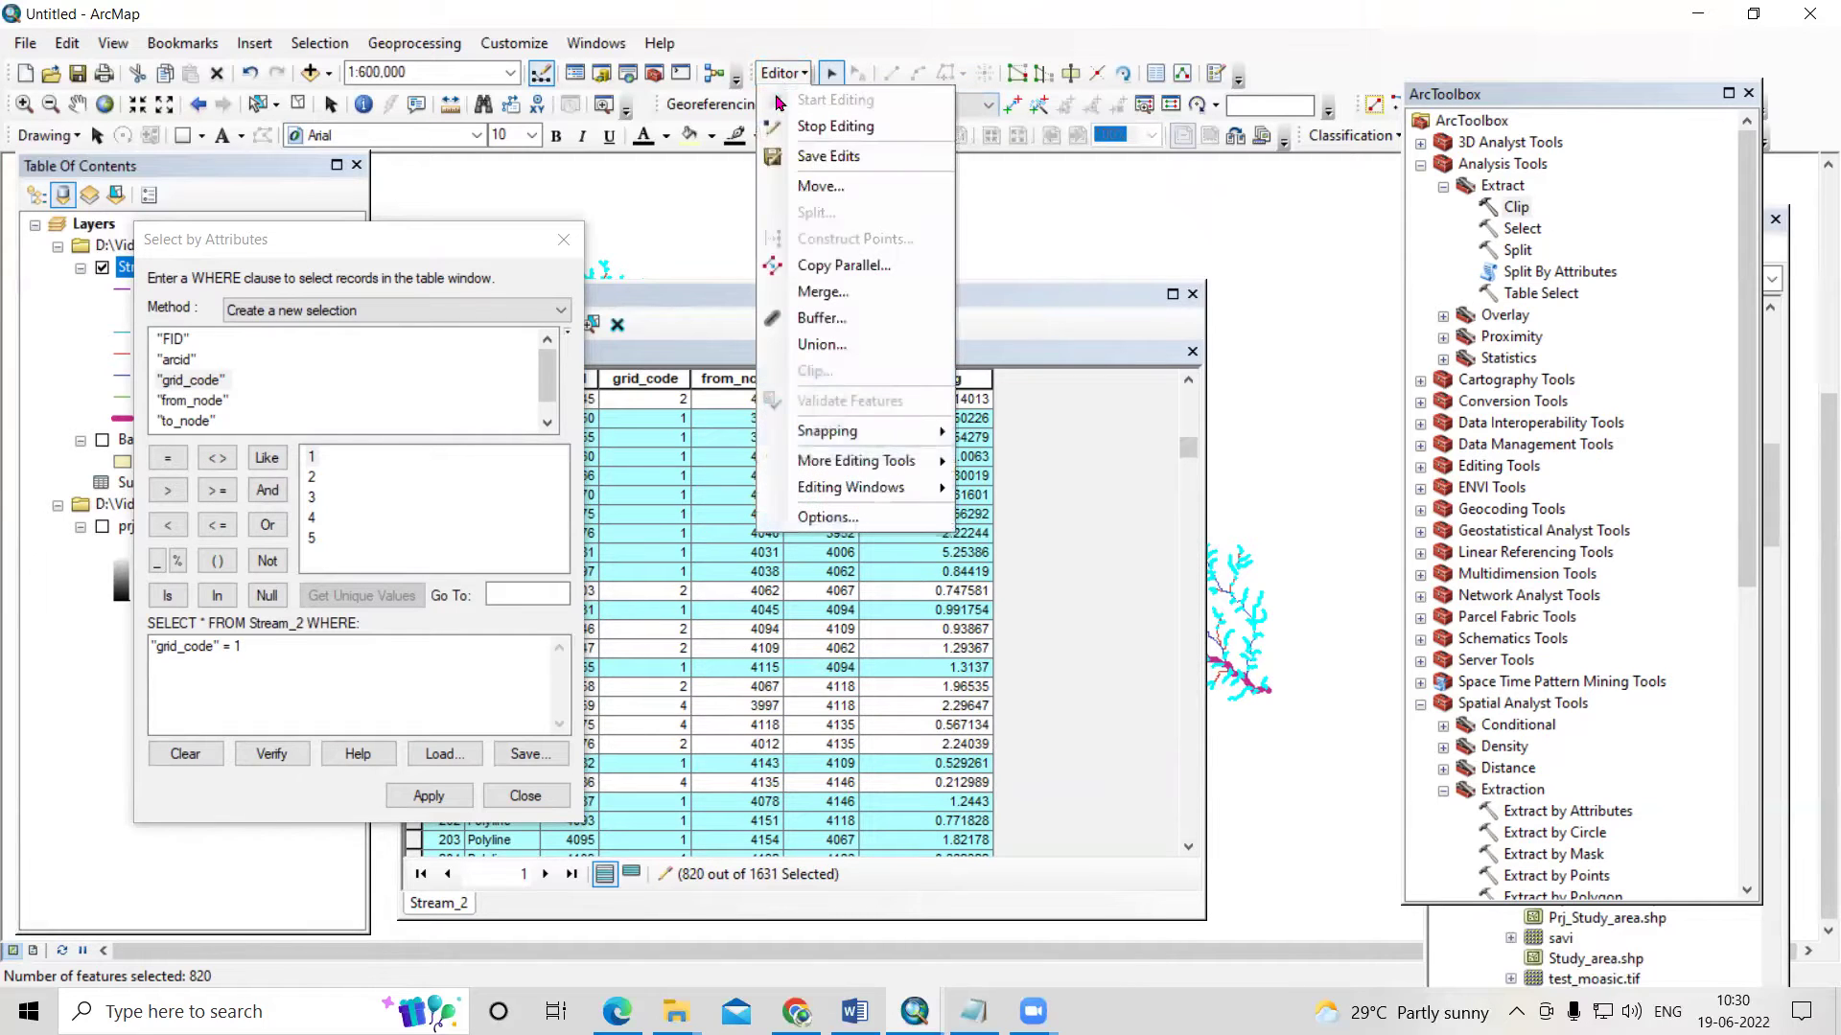
{"action": "left_click", "coordinate": [817, 293]}
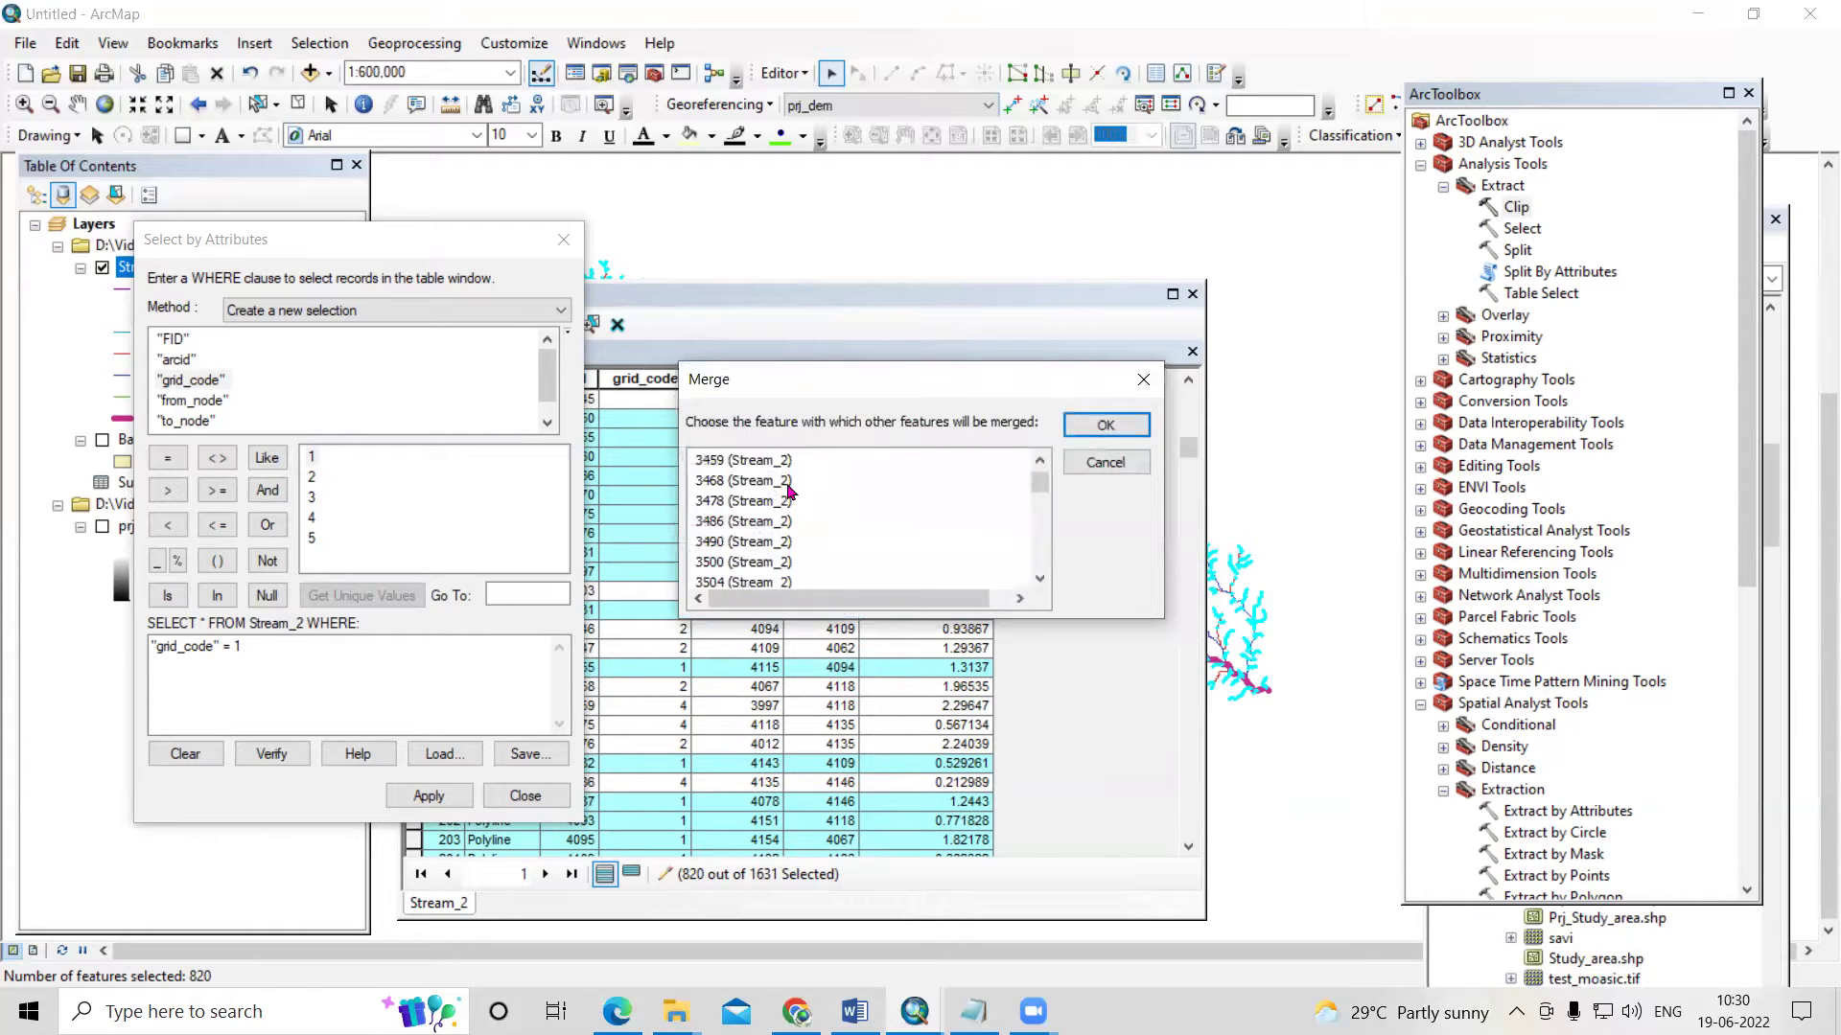
{"action": "left_click", "coordinate": [1105, 425]}
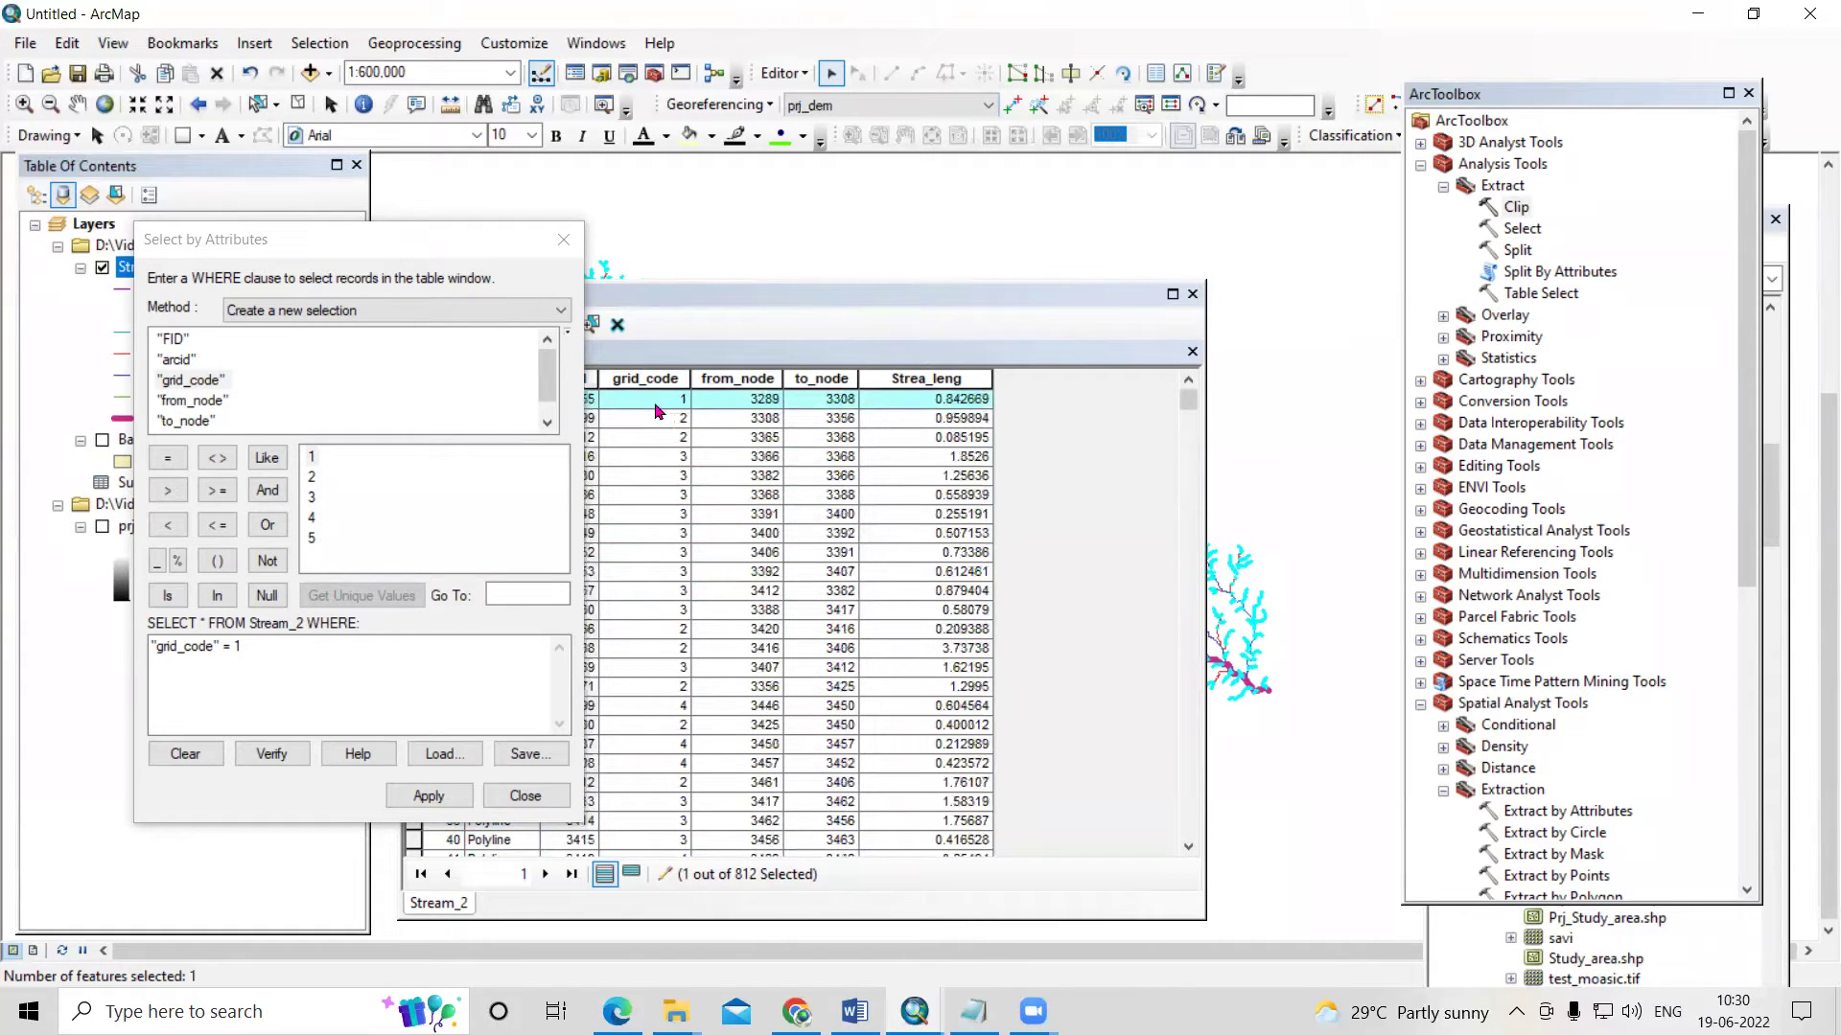
- Move the Stream_2 table clear of the Select by Attributes dialog and close the ArcToolbox window
{"action": "left_click_drag", "start_coordinate": [794, 300], "coordinate": [1026, 300]}
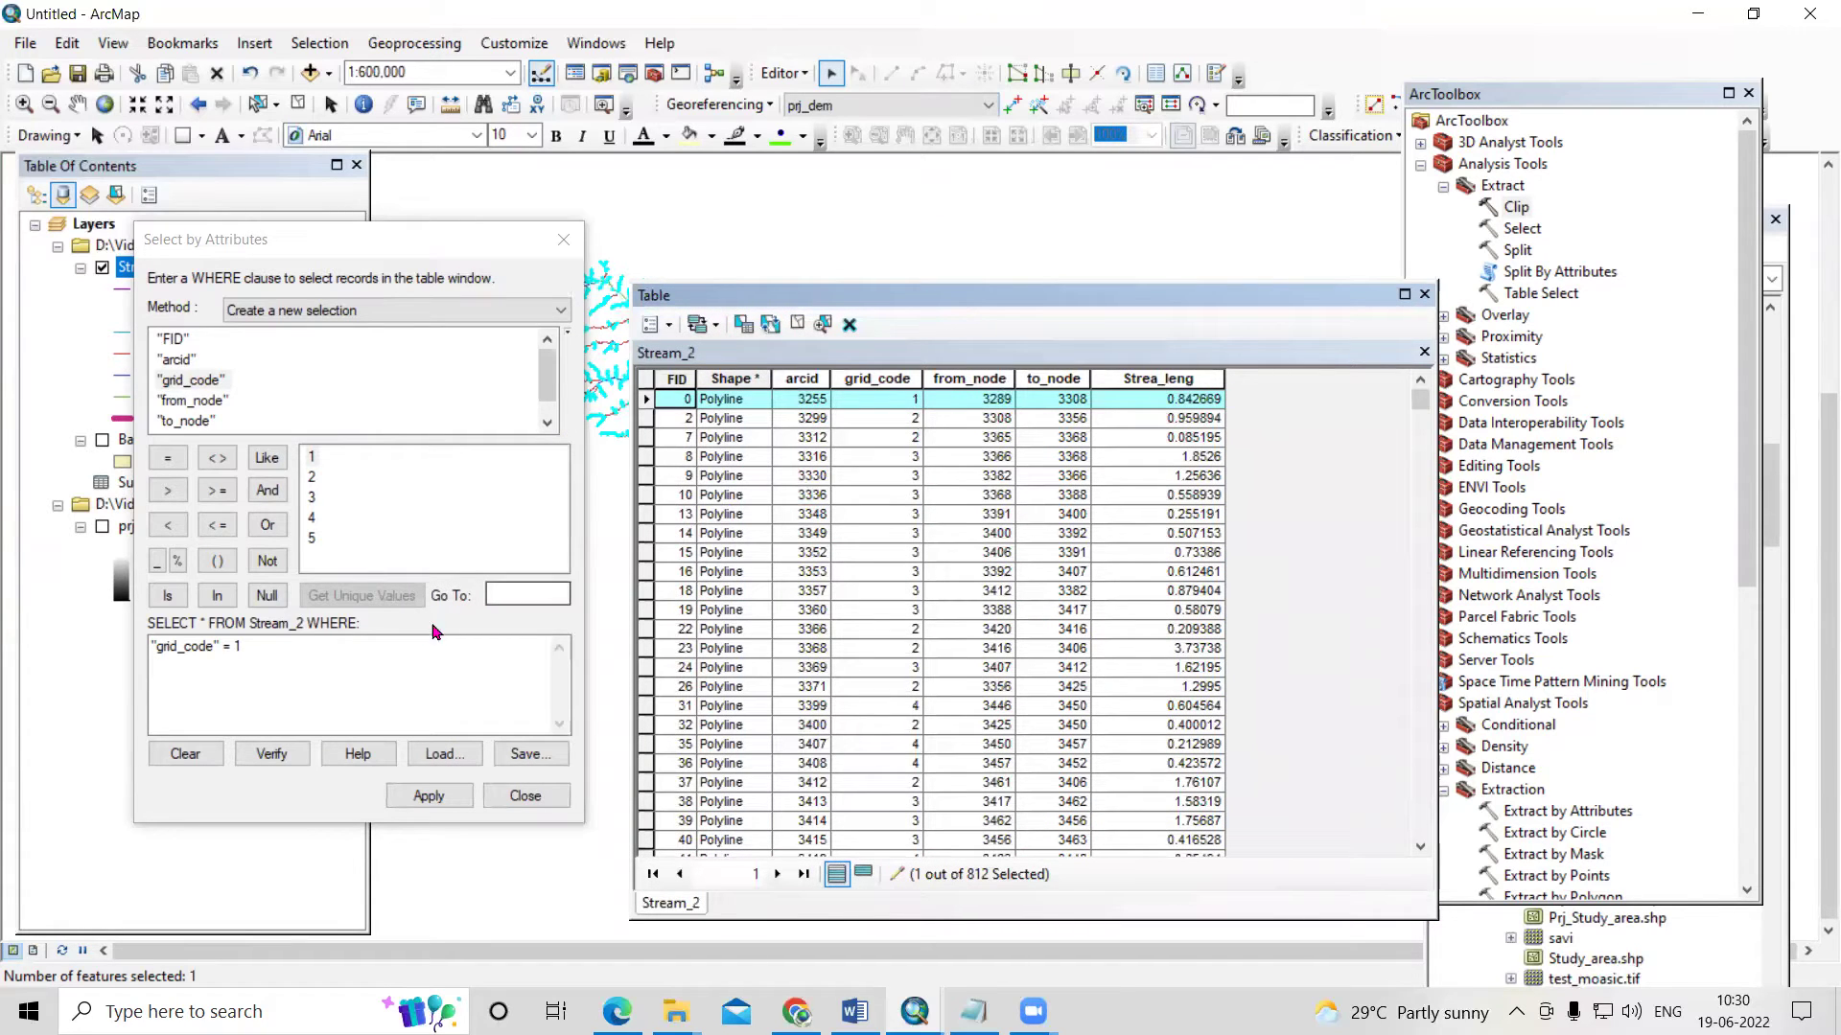
{"action": "left_click", "coordinate": [368, 677]}
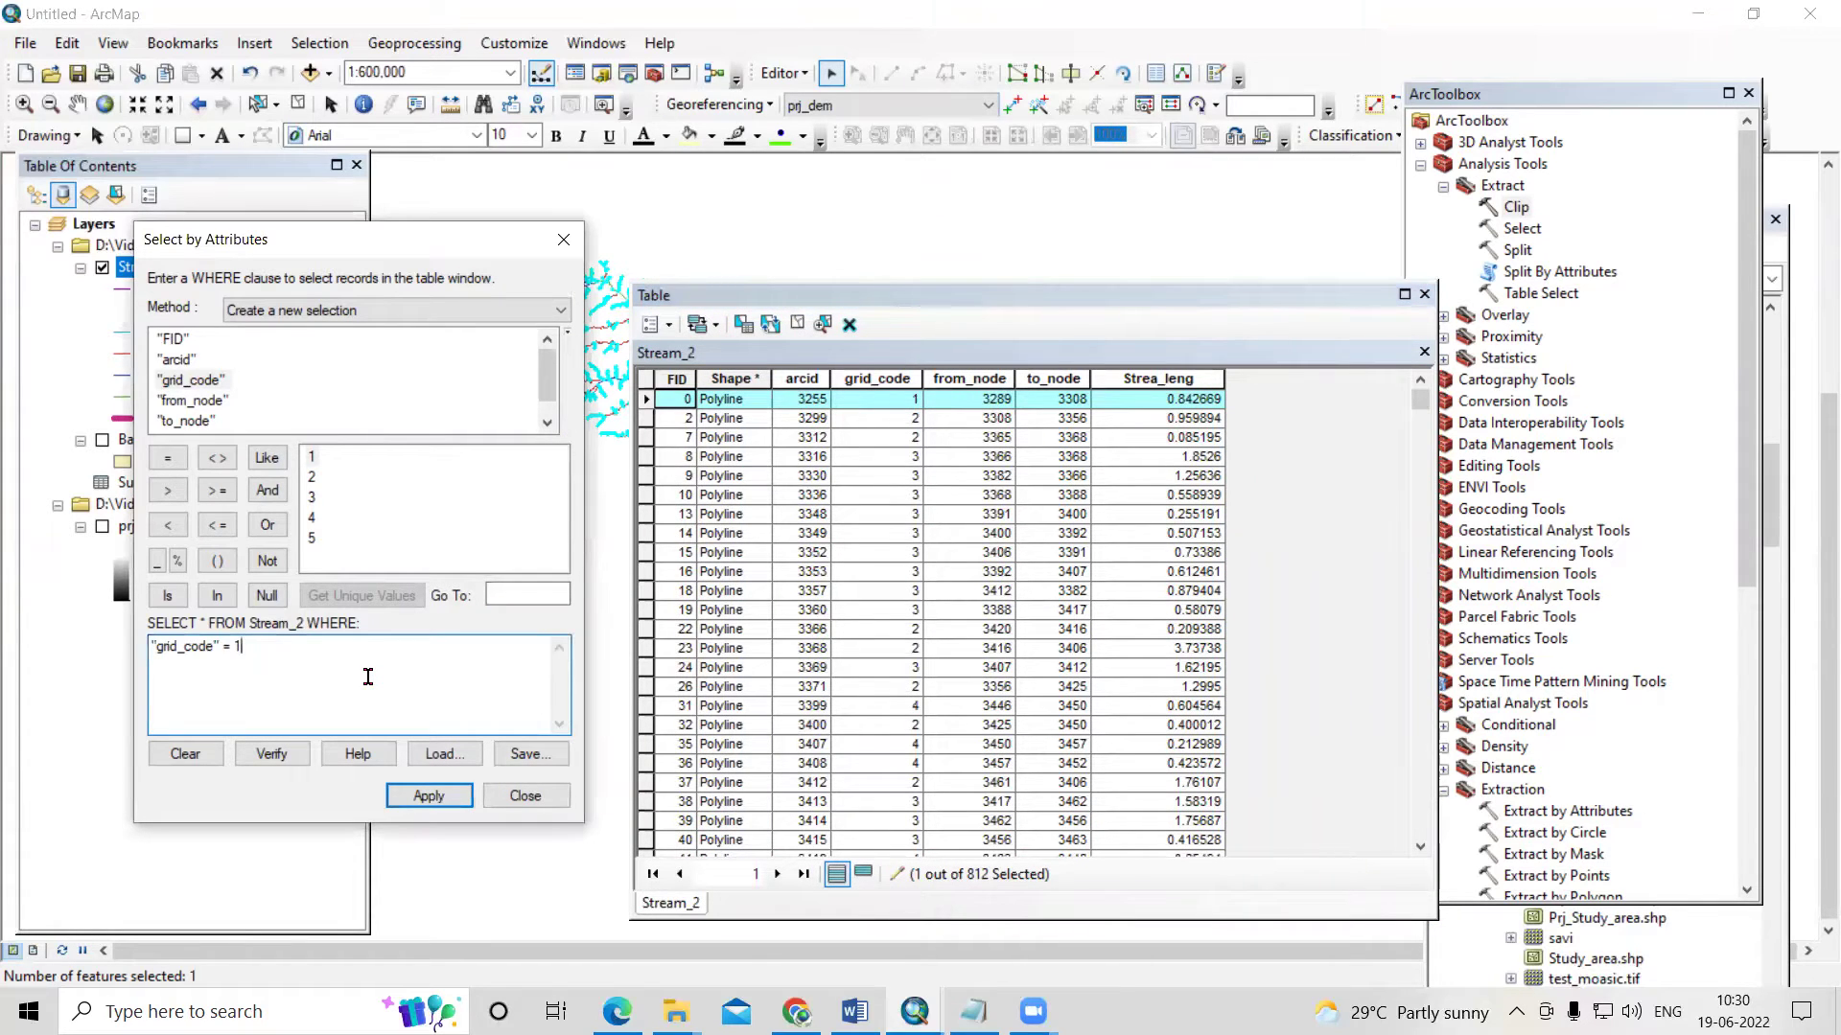
{"action": "left_click", "coordinate": [1748, 93]}
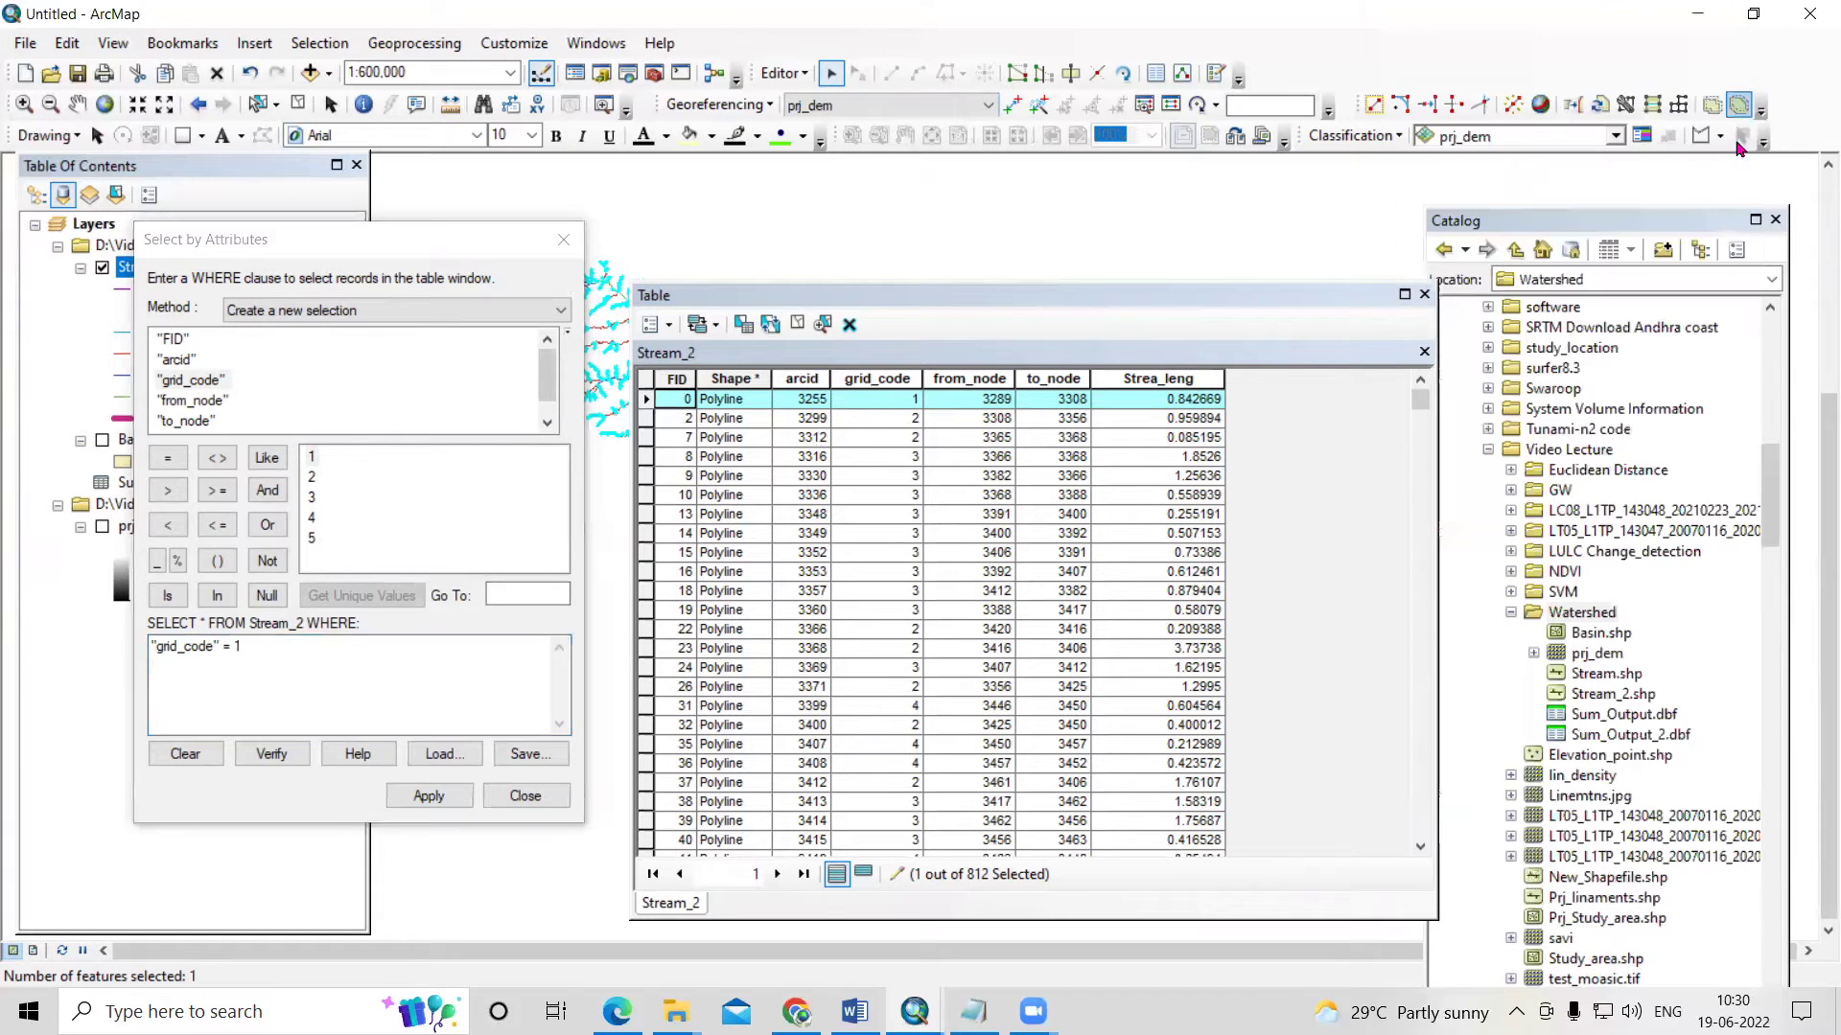
- Switch to Notepad to recheck the editing operations, minimize it, and turn the Advanced Editing toolbar off and on again
{"action": "left_click", "coordinate": [985, 1004]}
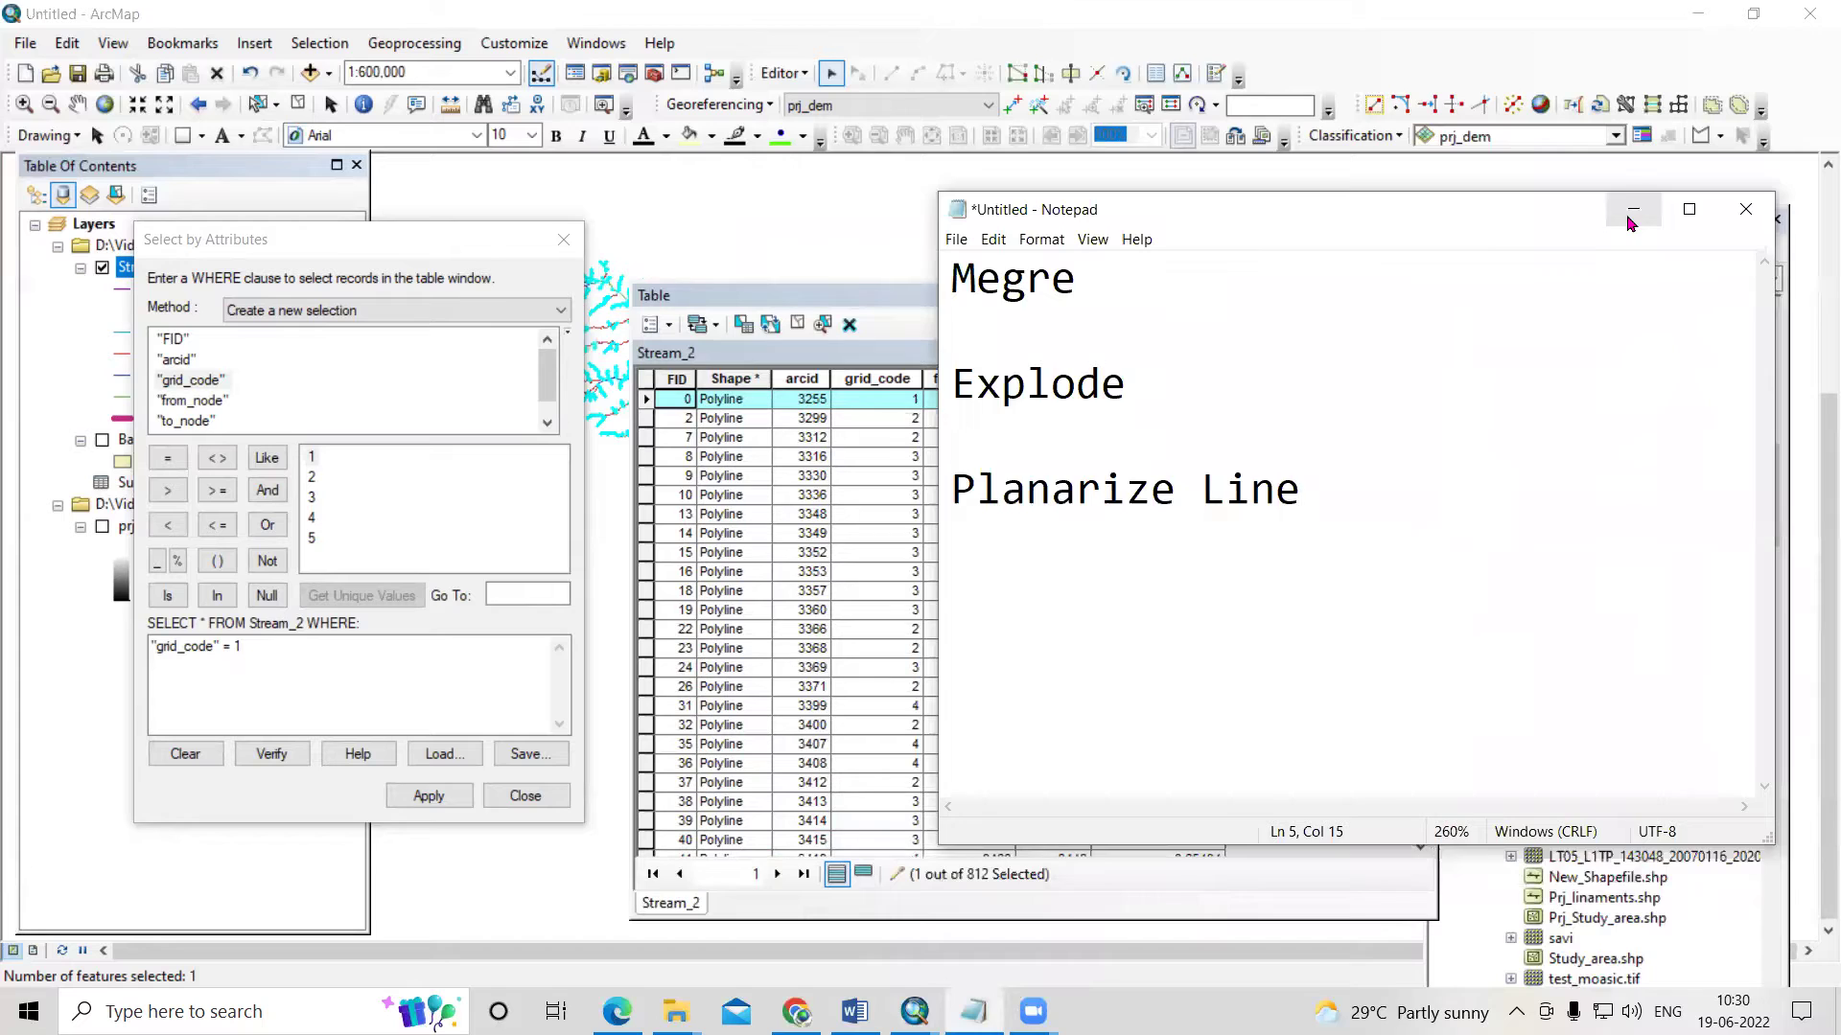
{"action": "left_click", "coordinate": [1633, 213]}
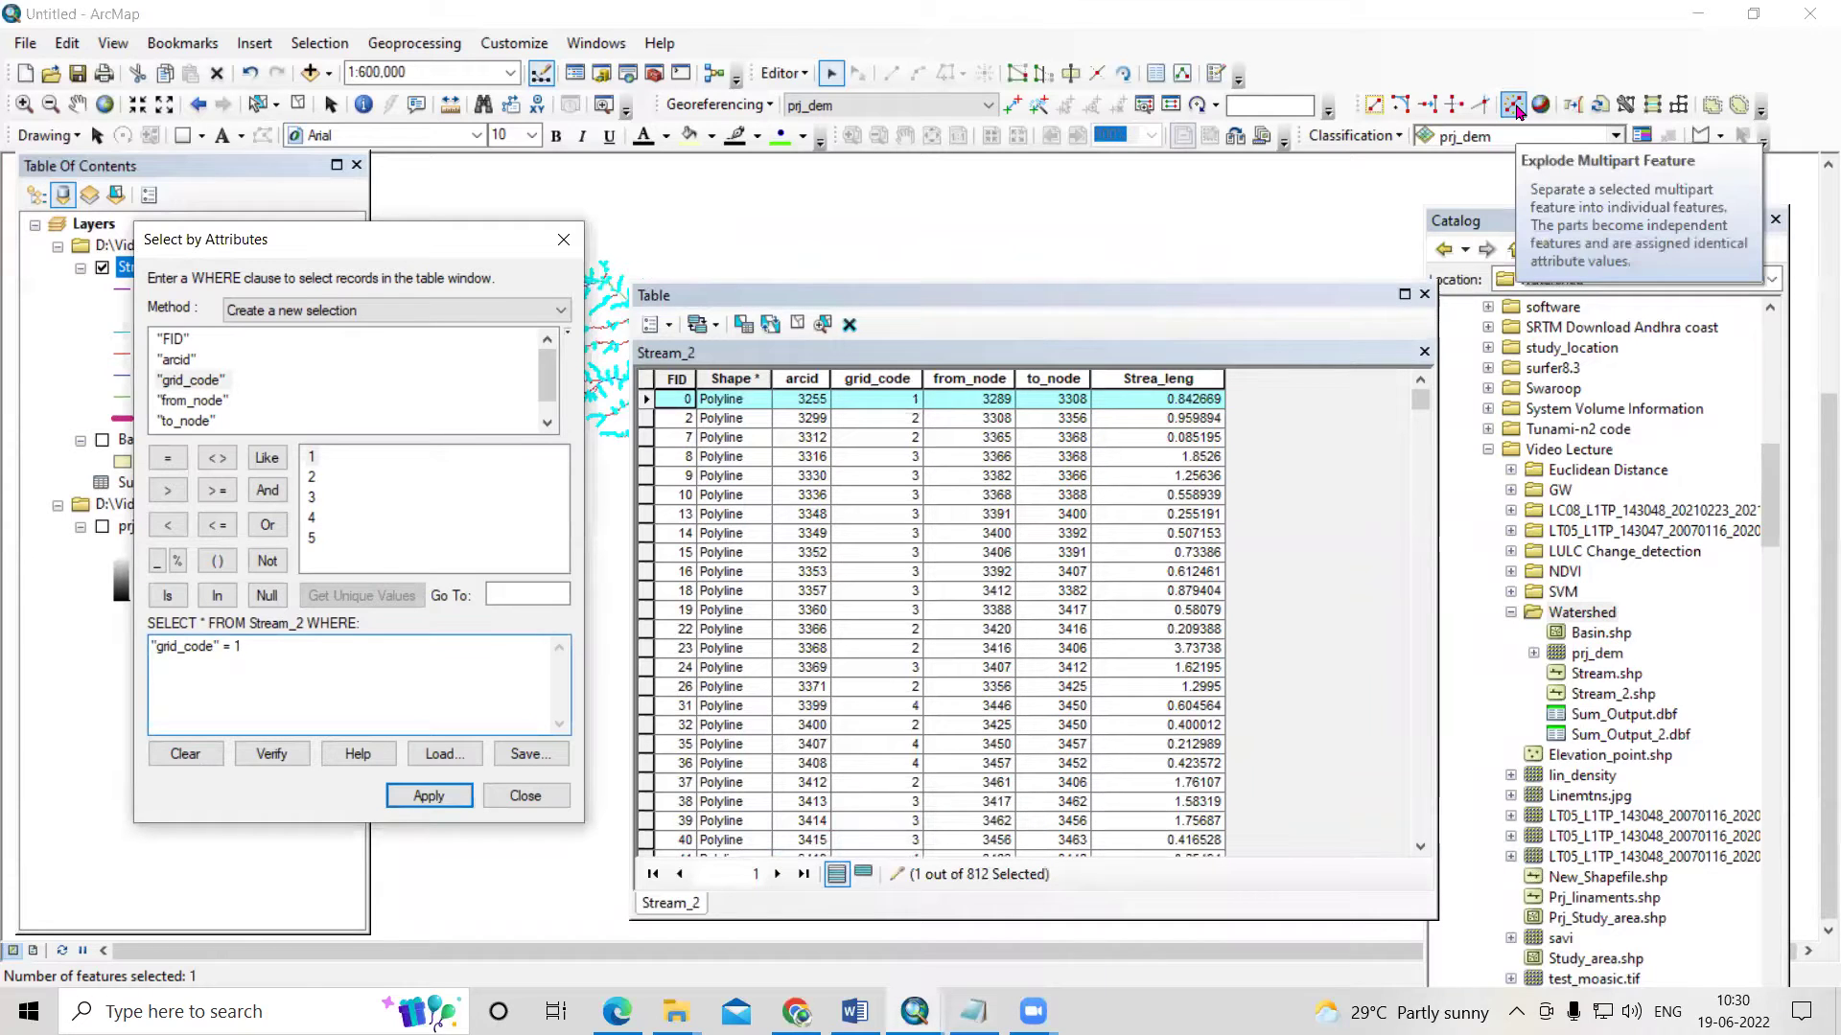
{"action": "right_click", "coordinate": [1472, 59]}
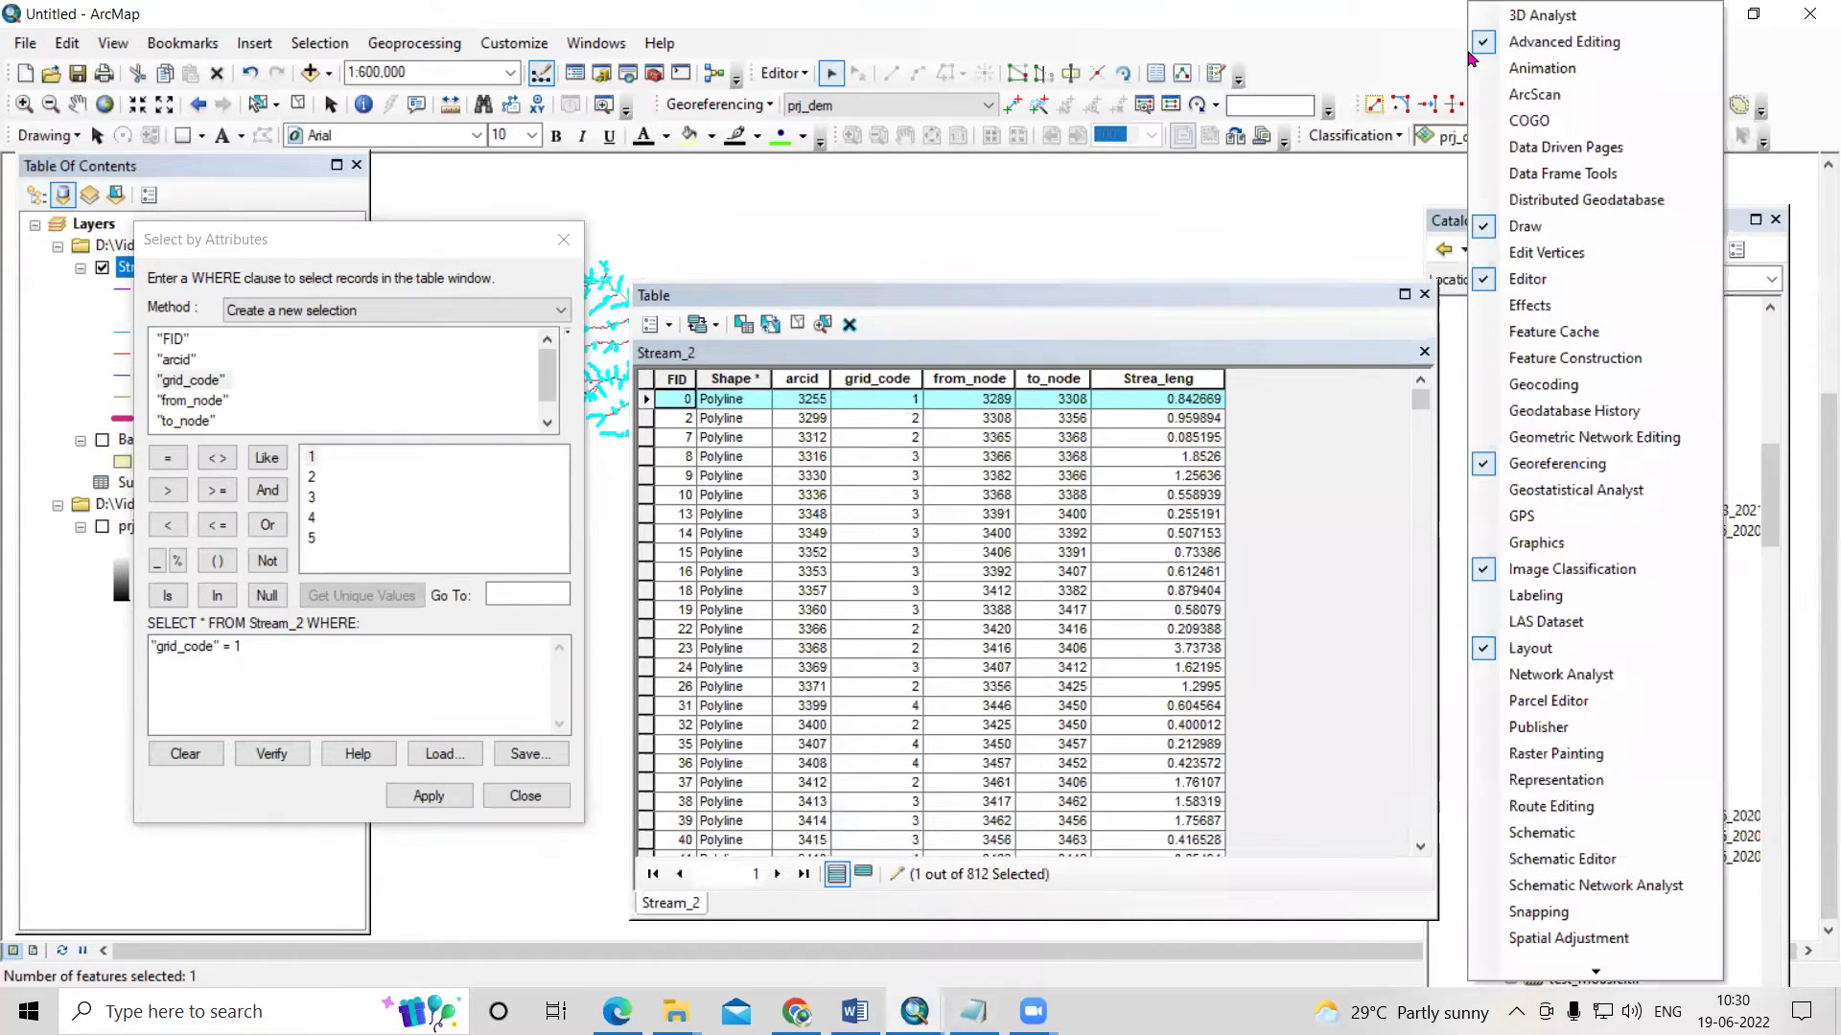
{"action": "left_click", "coordinate": [1577, 44]}
{"action": "right_click", "coordinate": [1550, 70]}
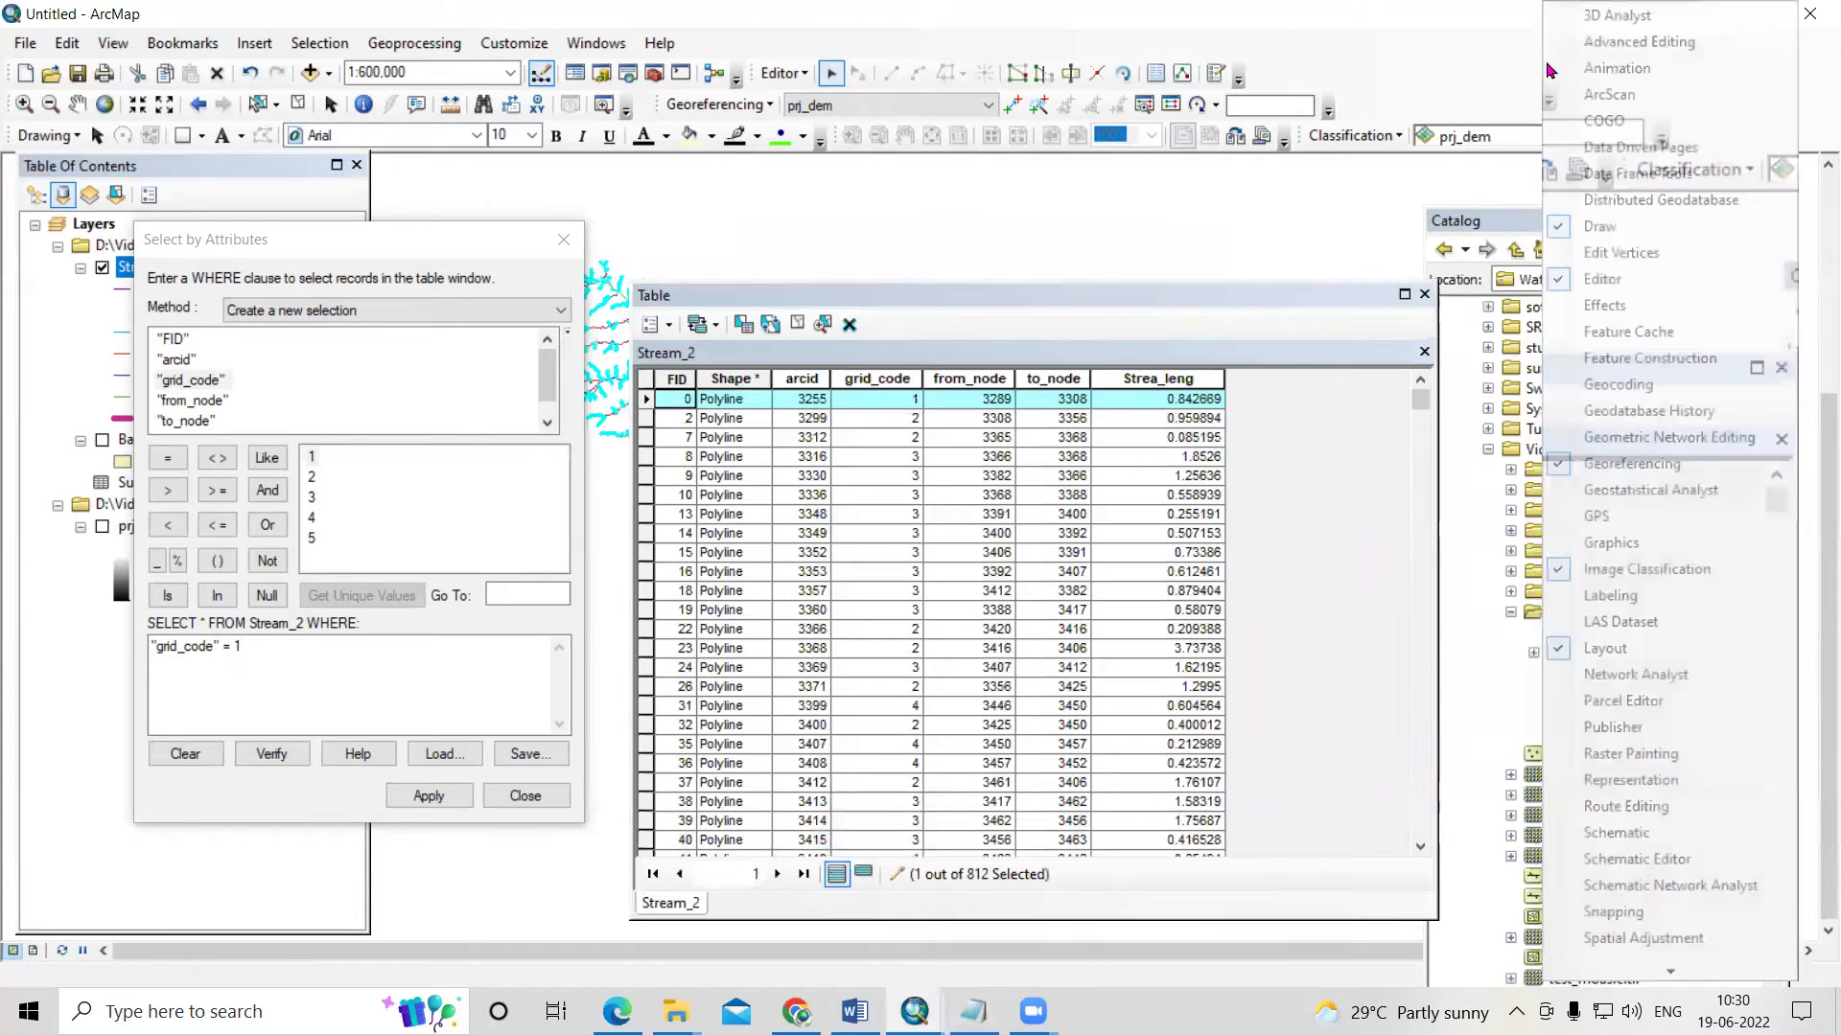
{"action": "left_click", "coordinate": [1604, 49]}
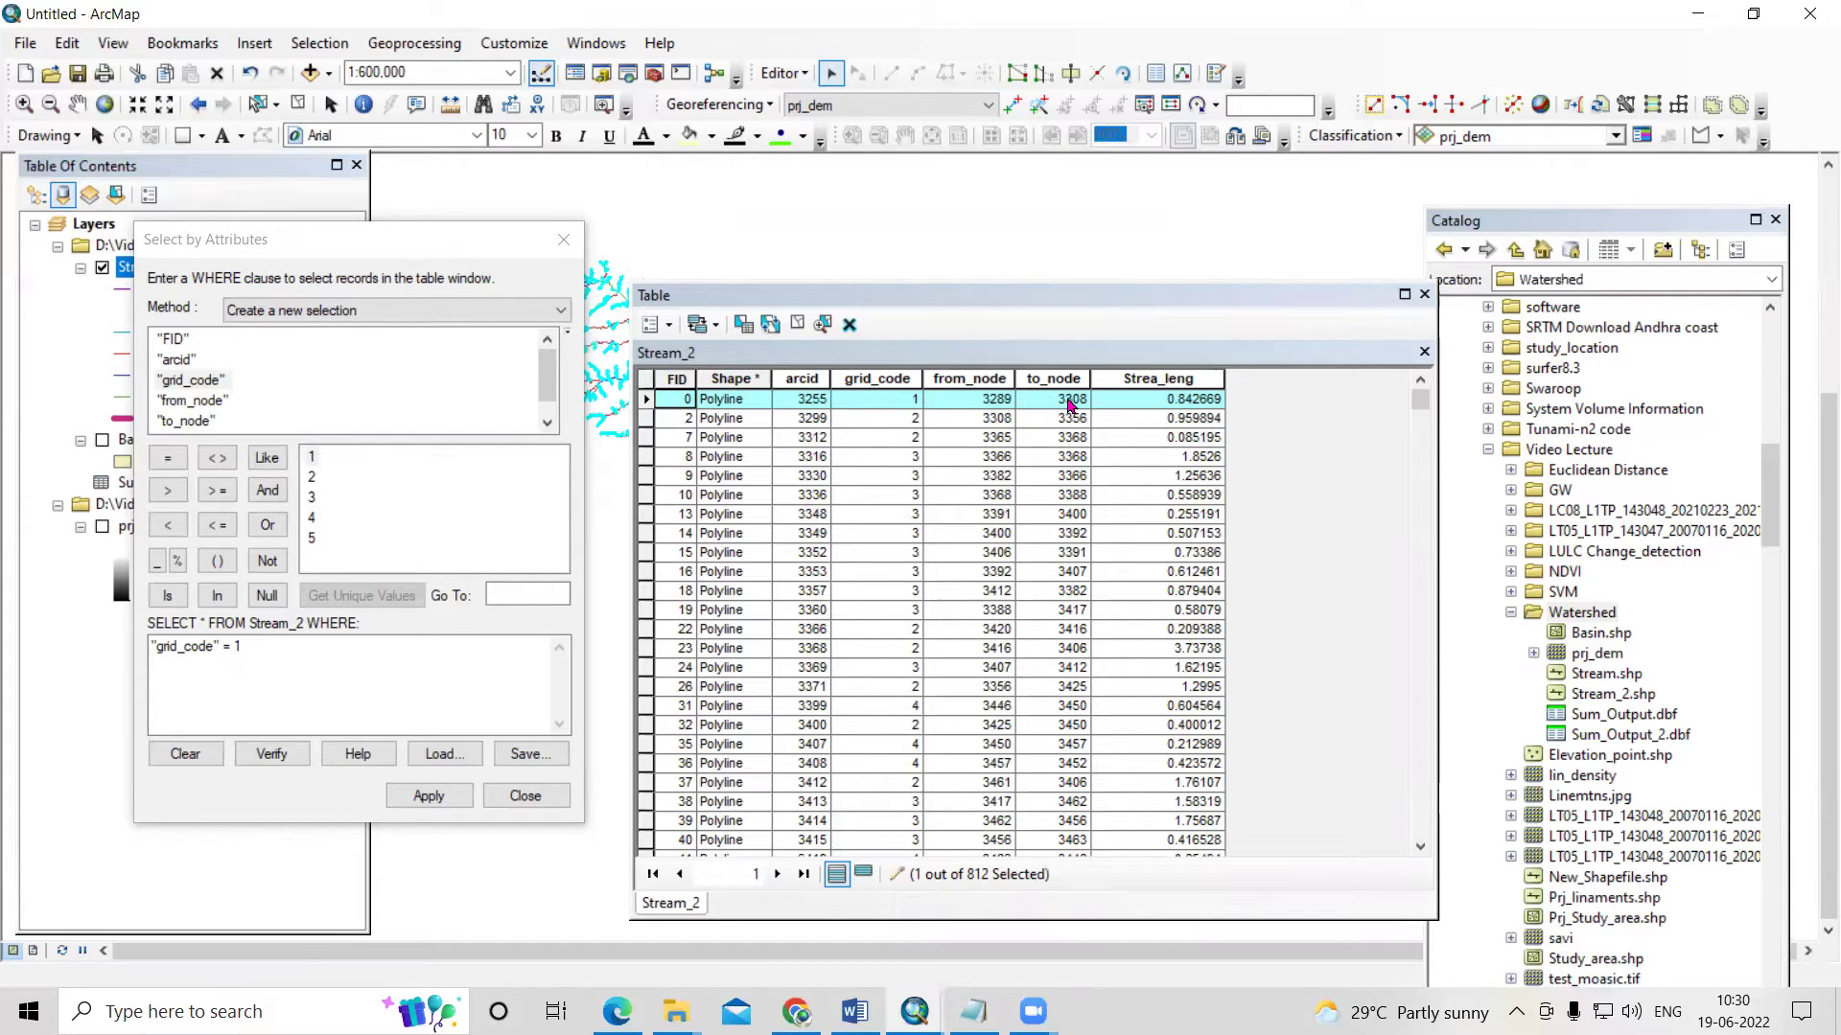
- Extend the selection clause to "grid_code" = 1 OR "grid_code" = 2 and apply it to Stream_2
{"action": "left_click", "coordinate": [320, 654]}
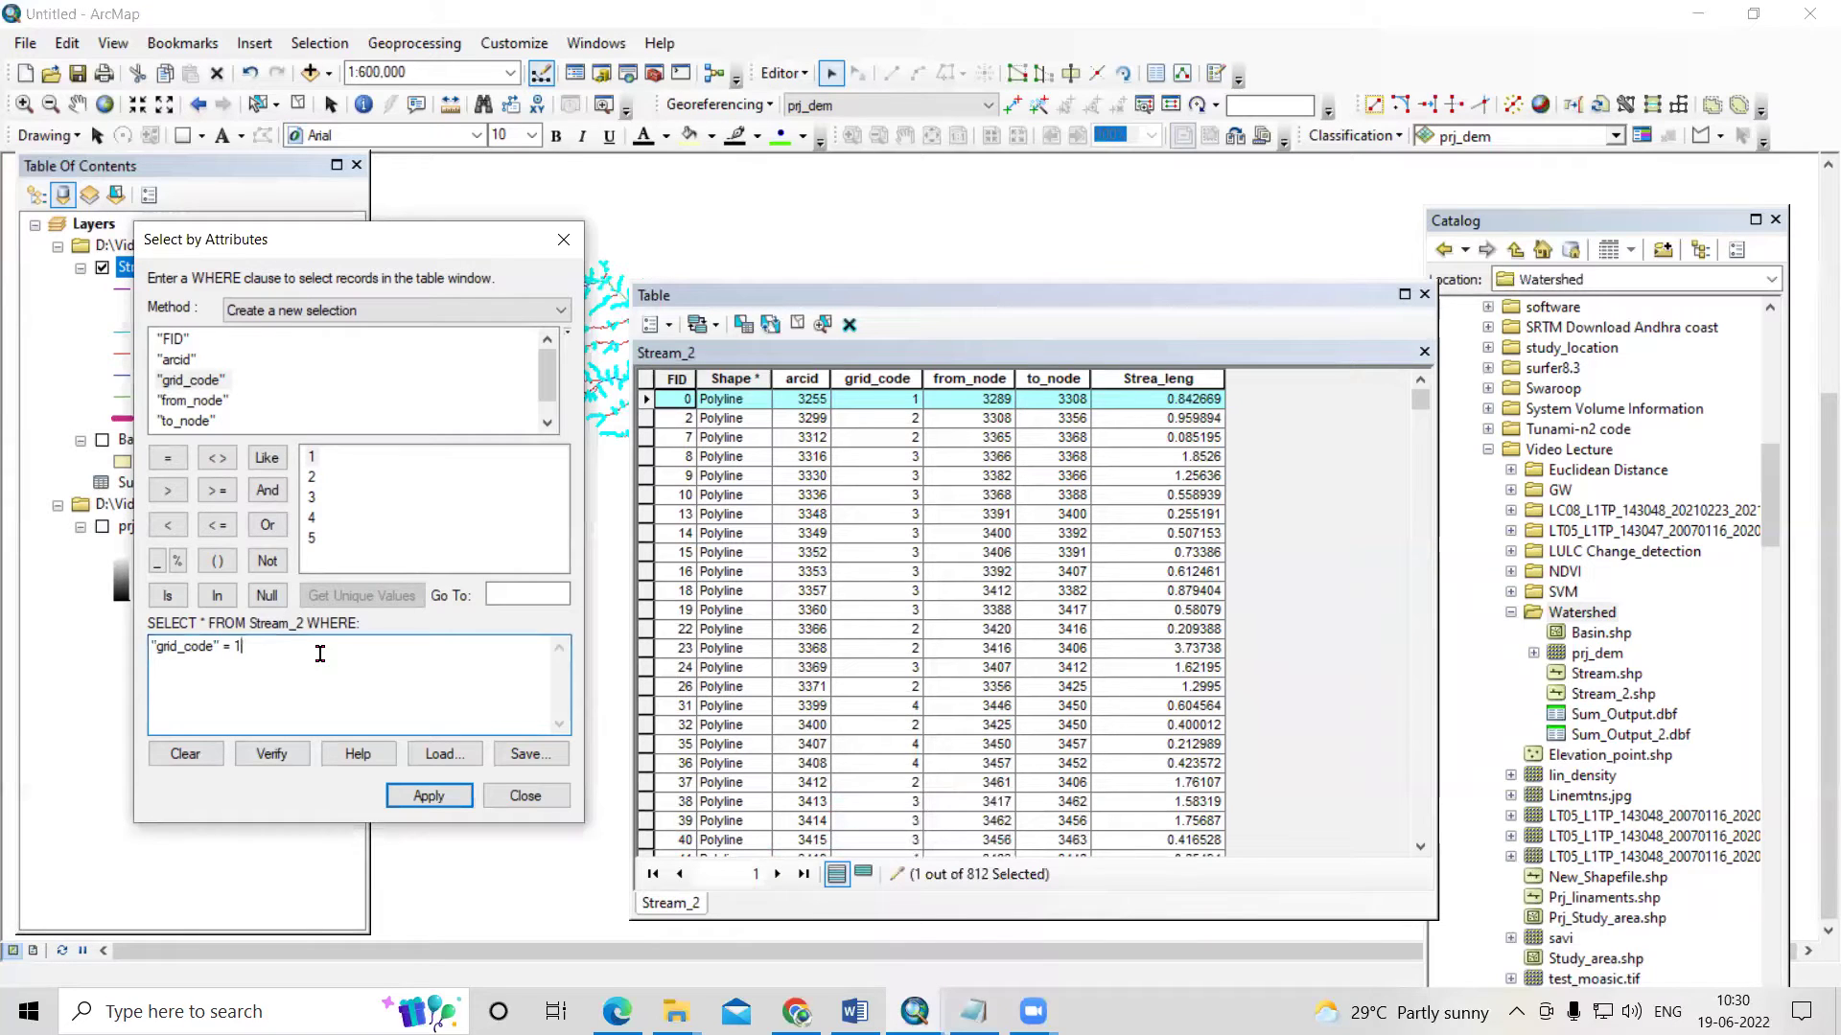
{"action": "left_click", "coordinate": [268, 524]}
{"action": "double_click", "coordinate": [199, 382]}
{"action": "left_click", "coordinate": [161, 459]}
{"action": "double_click", "coordinate": [309, 478]}
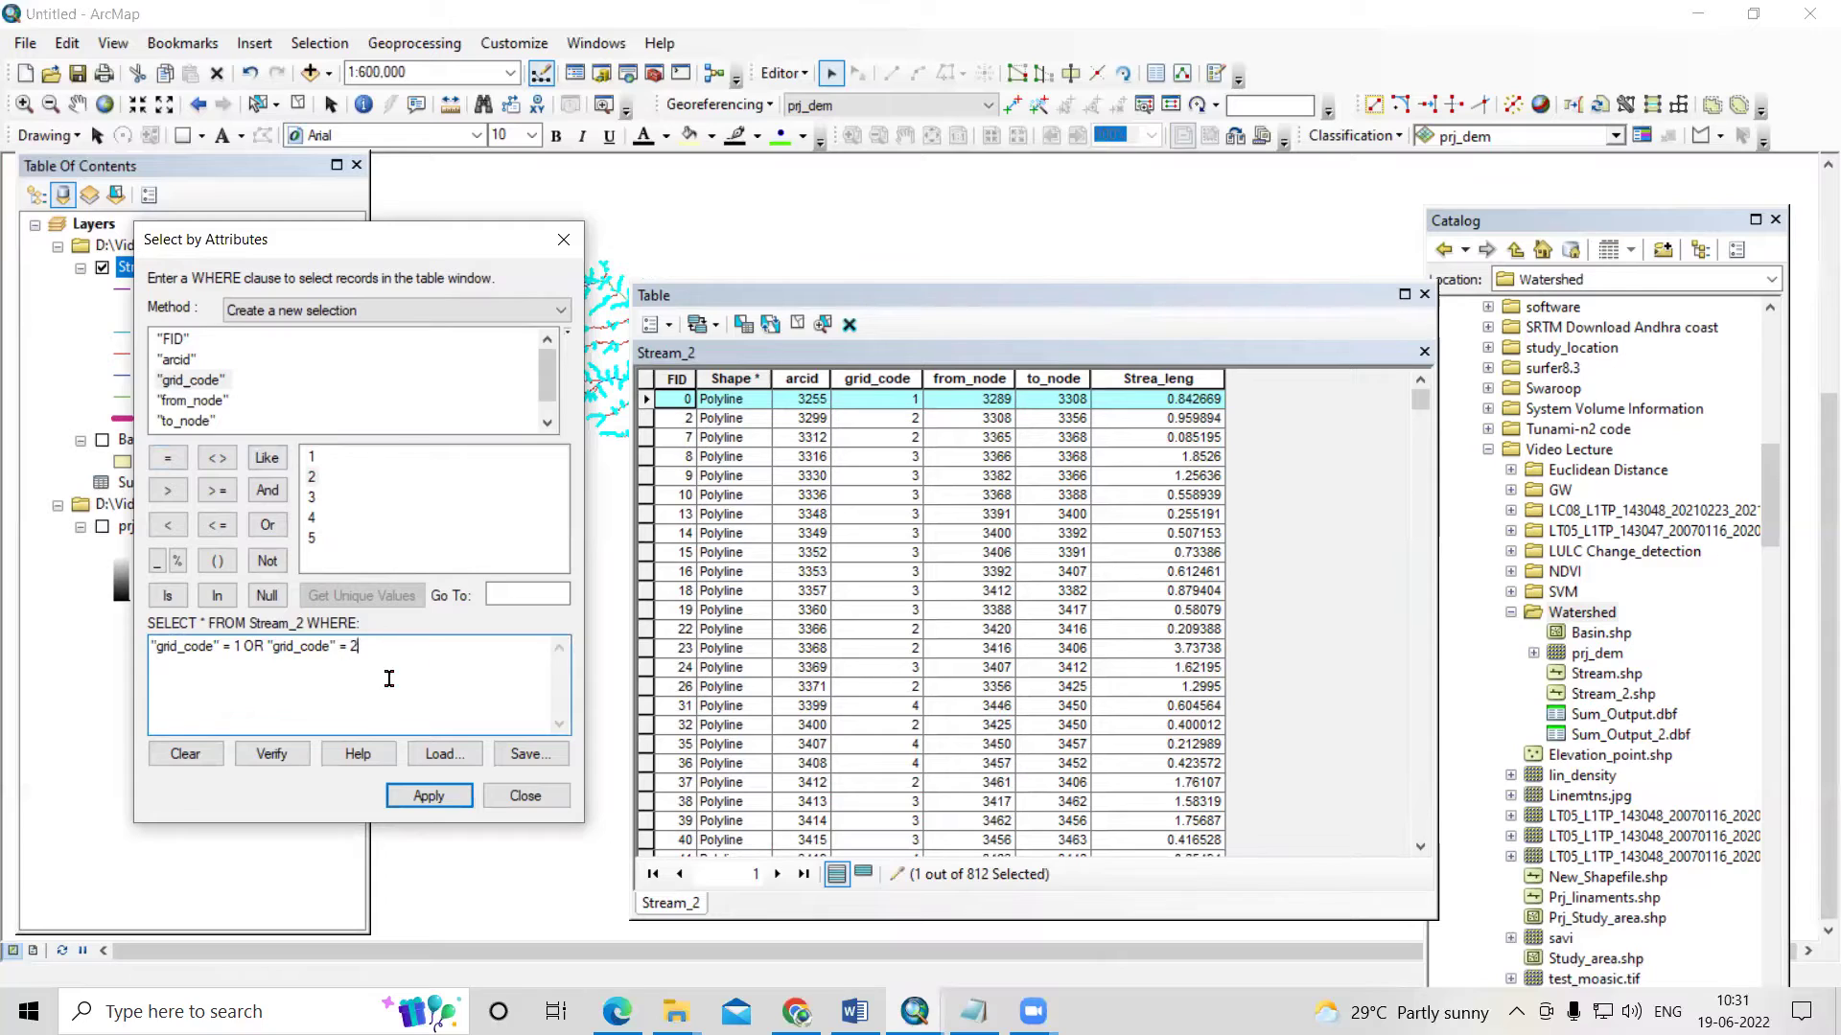
{"action": "left_click", "coordinate": [425, 798]}
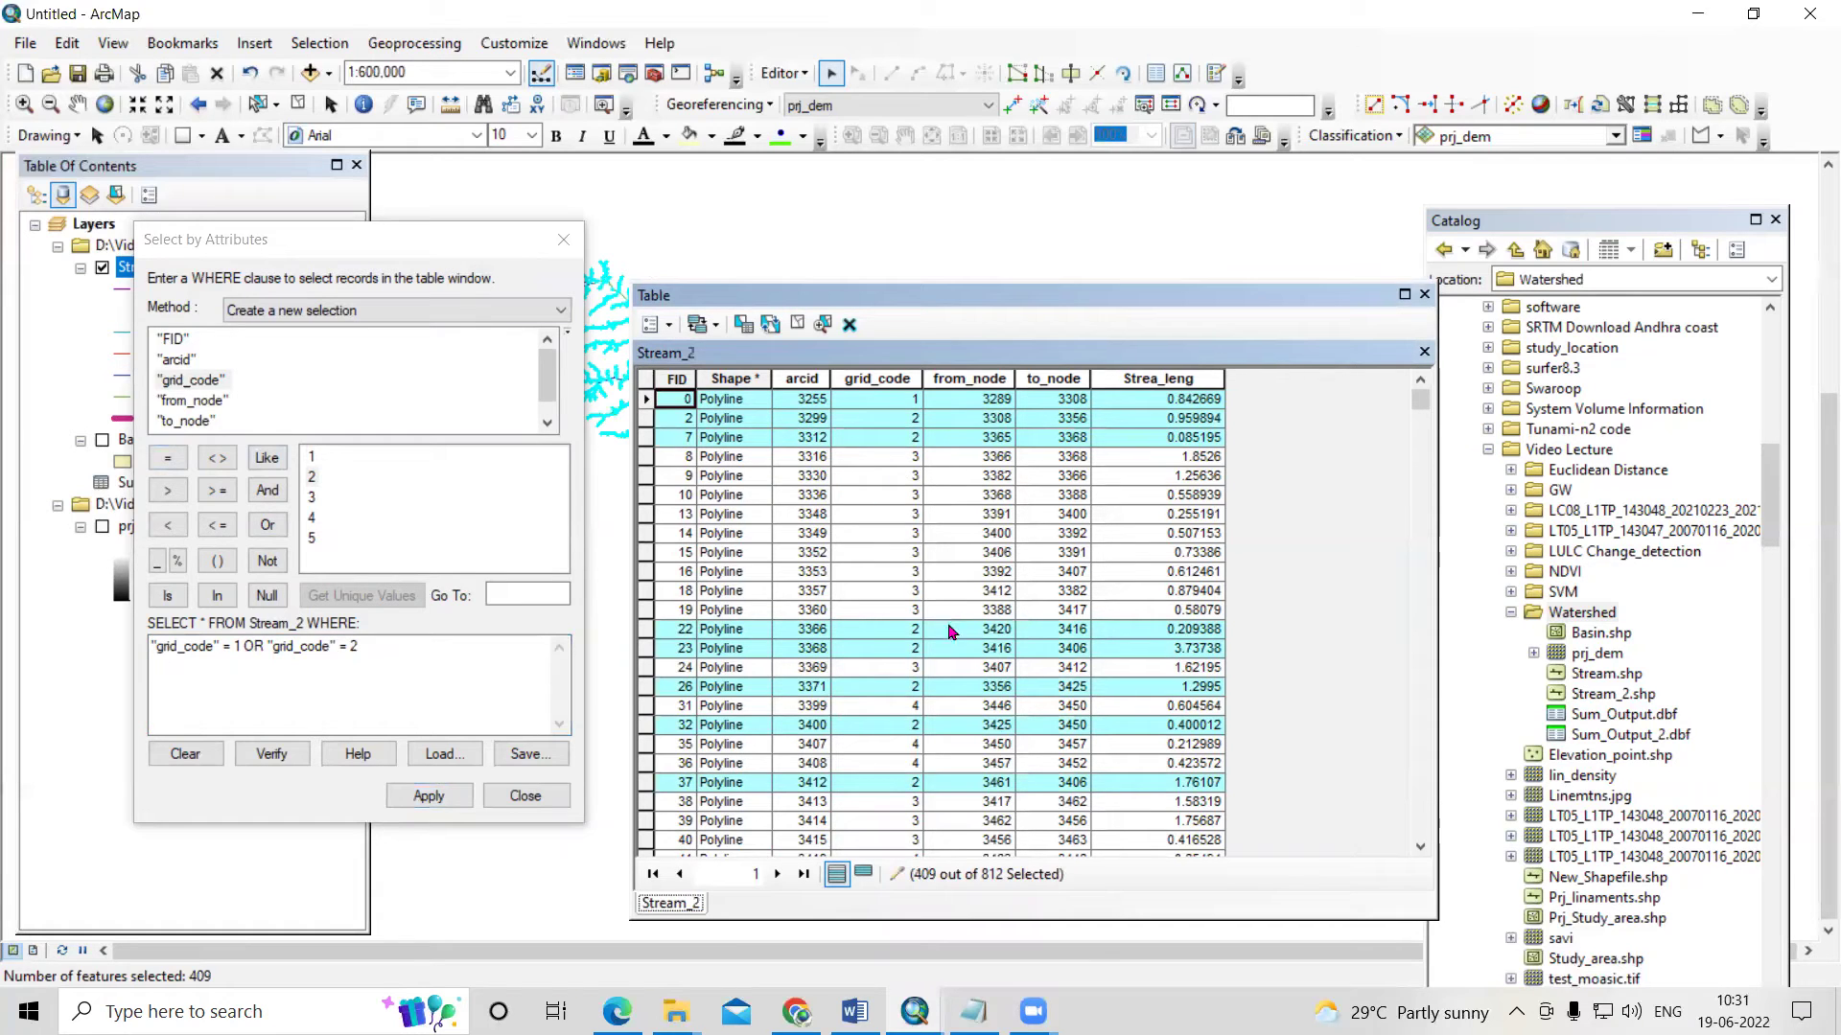
- Explode the selected multipart stream features into individual features and inspect the resulting records in the Stream_2 table
{"action": "left_click", "coordinate": [1509, 111]}
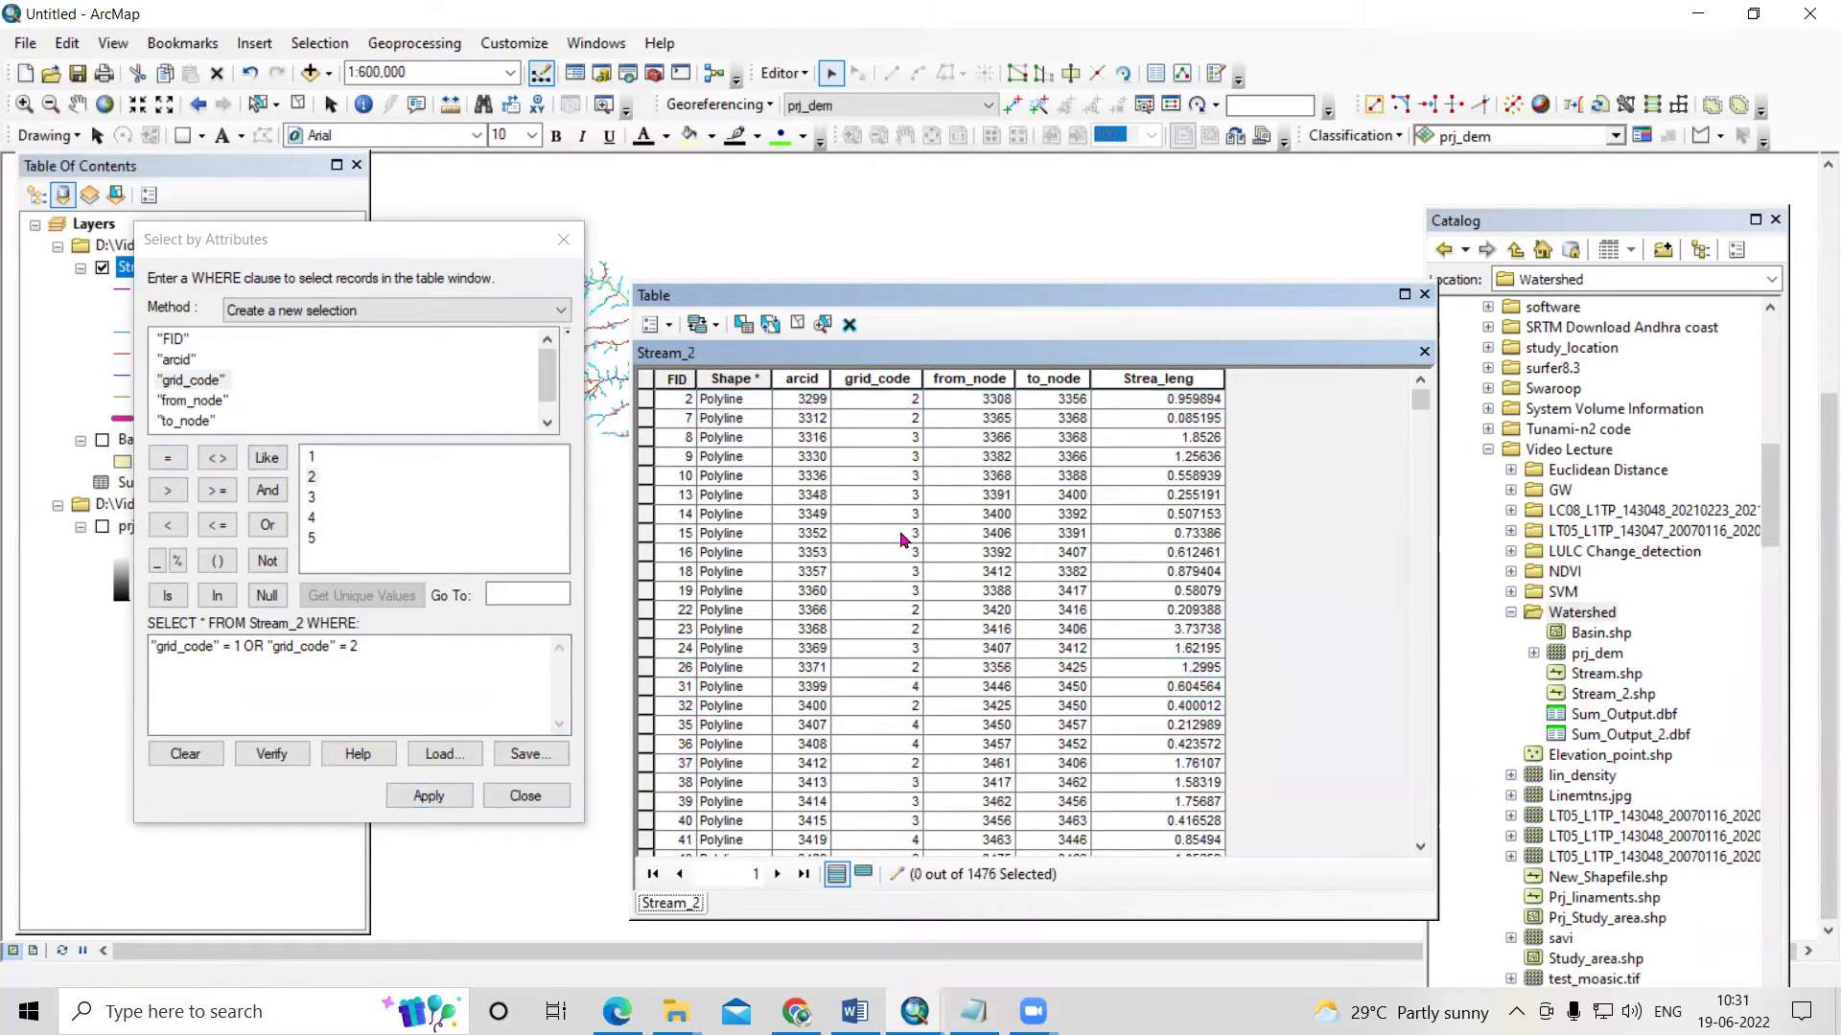
{"action": "scroll", "coordinate": [841, 515], "scroll_direction": "down", "scroll_amount": 20}
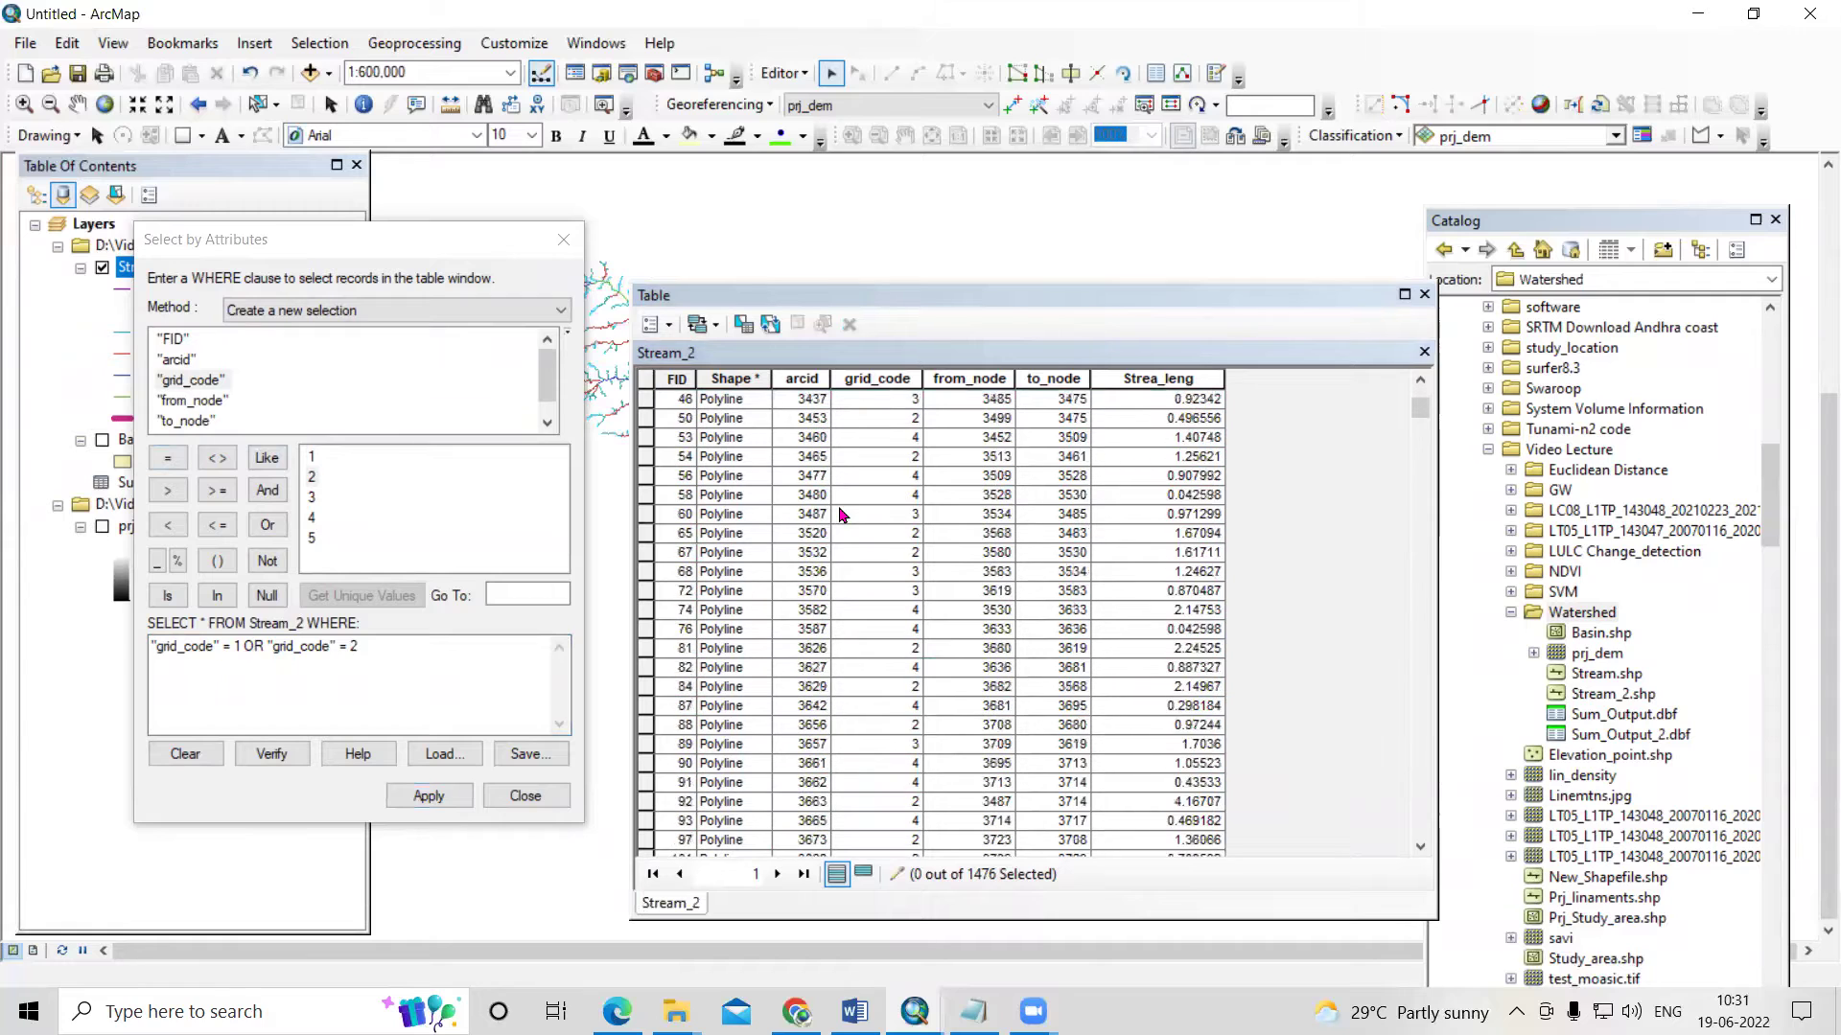
{"action": "scroll", "coordinate": [841, 514], "scroll_direction": "down", "scroll_amount": 15}
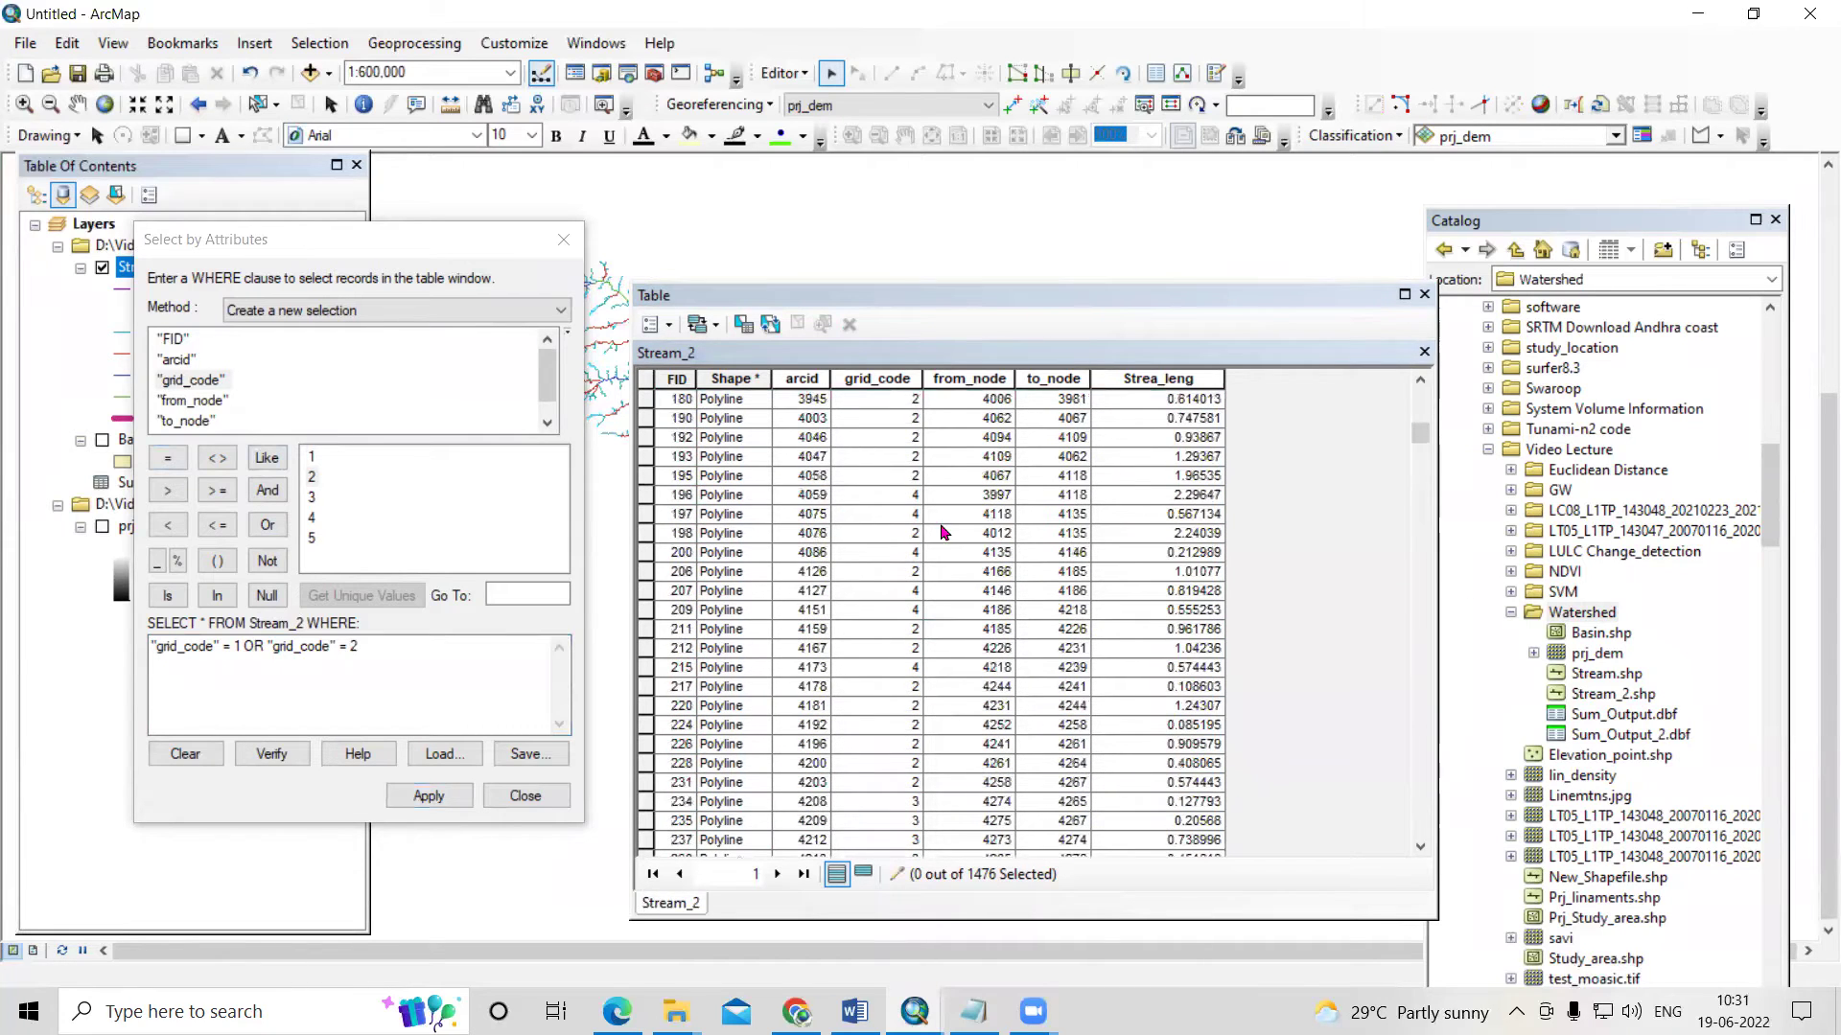
{"action": "left_click_drag", "start_coordinate": [1421, 441], "coordinate": [1423, 695]}
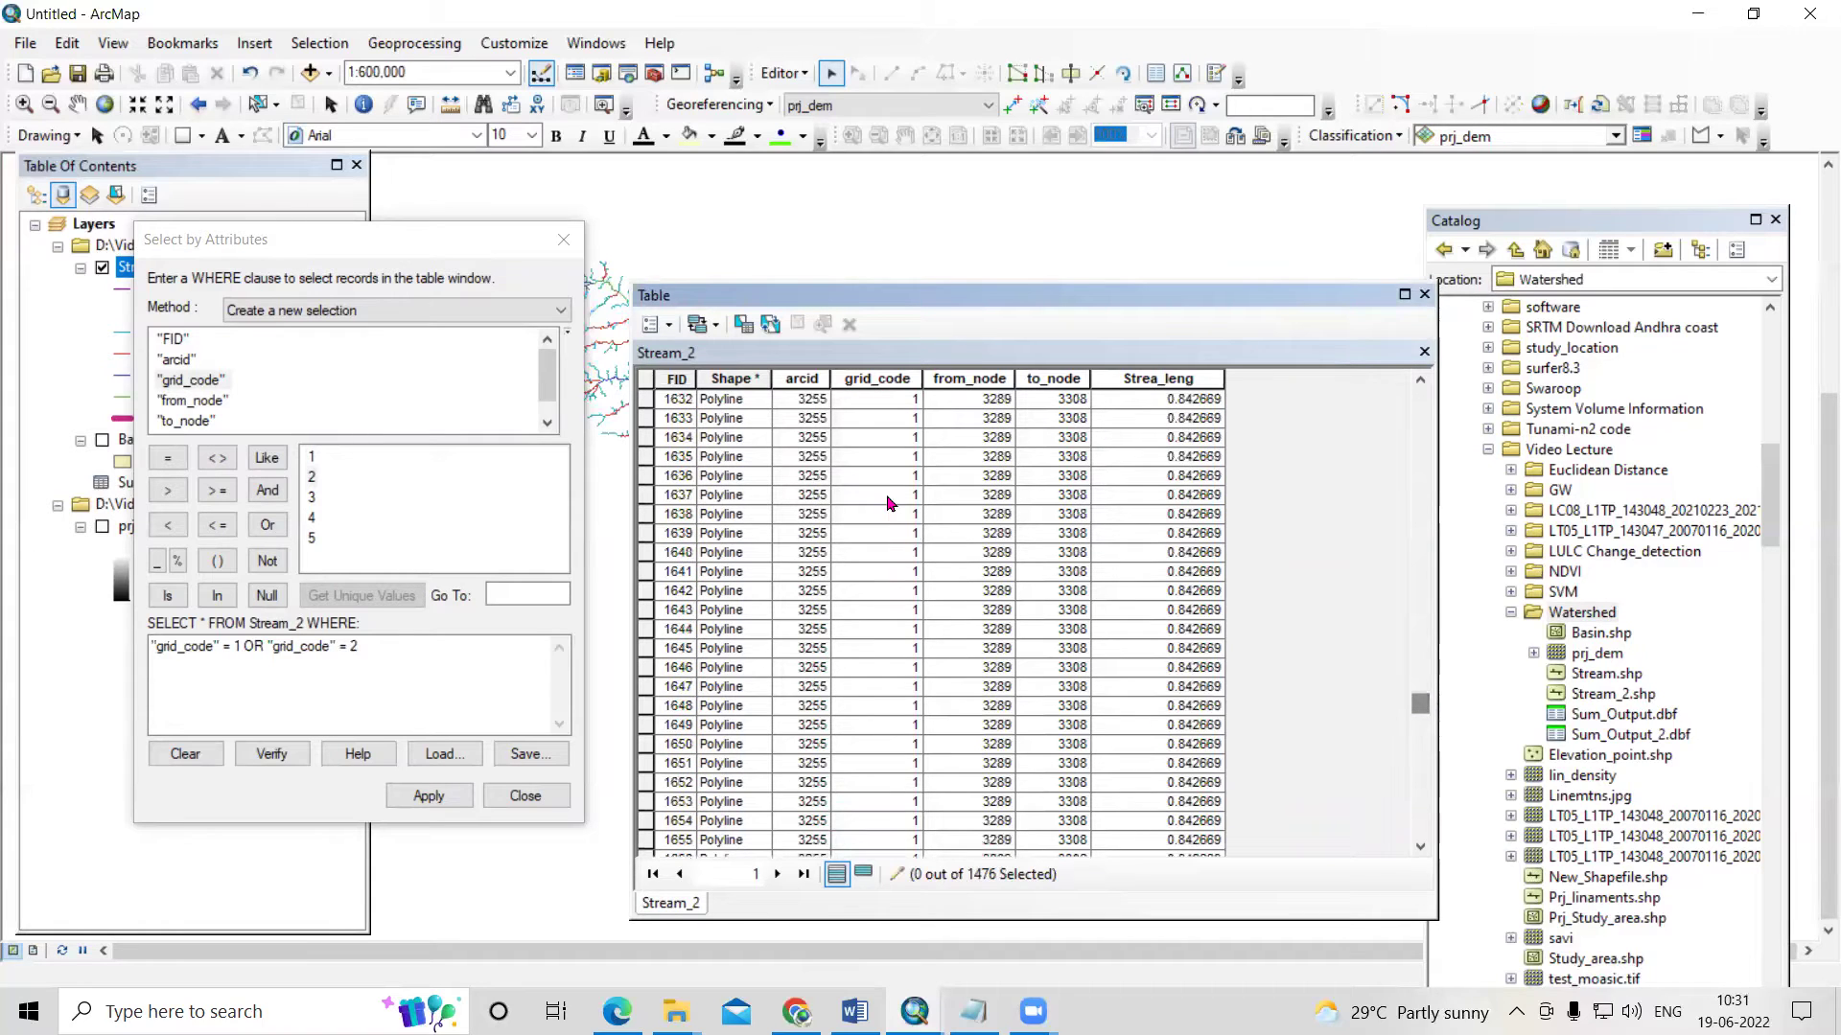
- Reapply the "grid_code" = 1 OR "grid_code" = 2 selection to Stream_2 and recheck the operations list in Notepad
{"action": "left_click", "coordinate": [420, 646]}
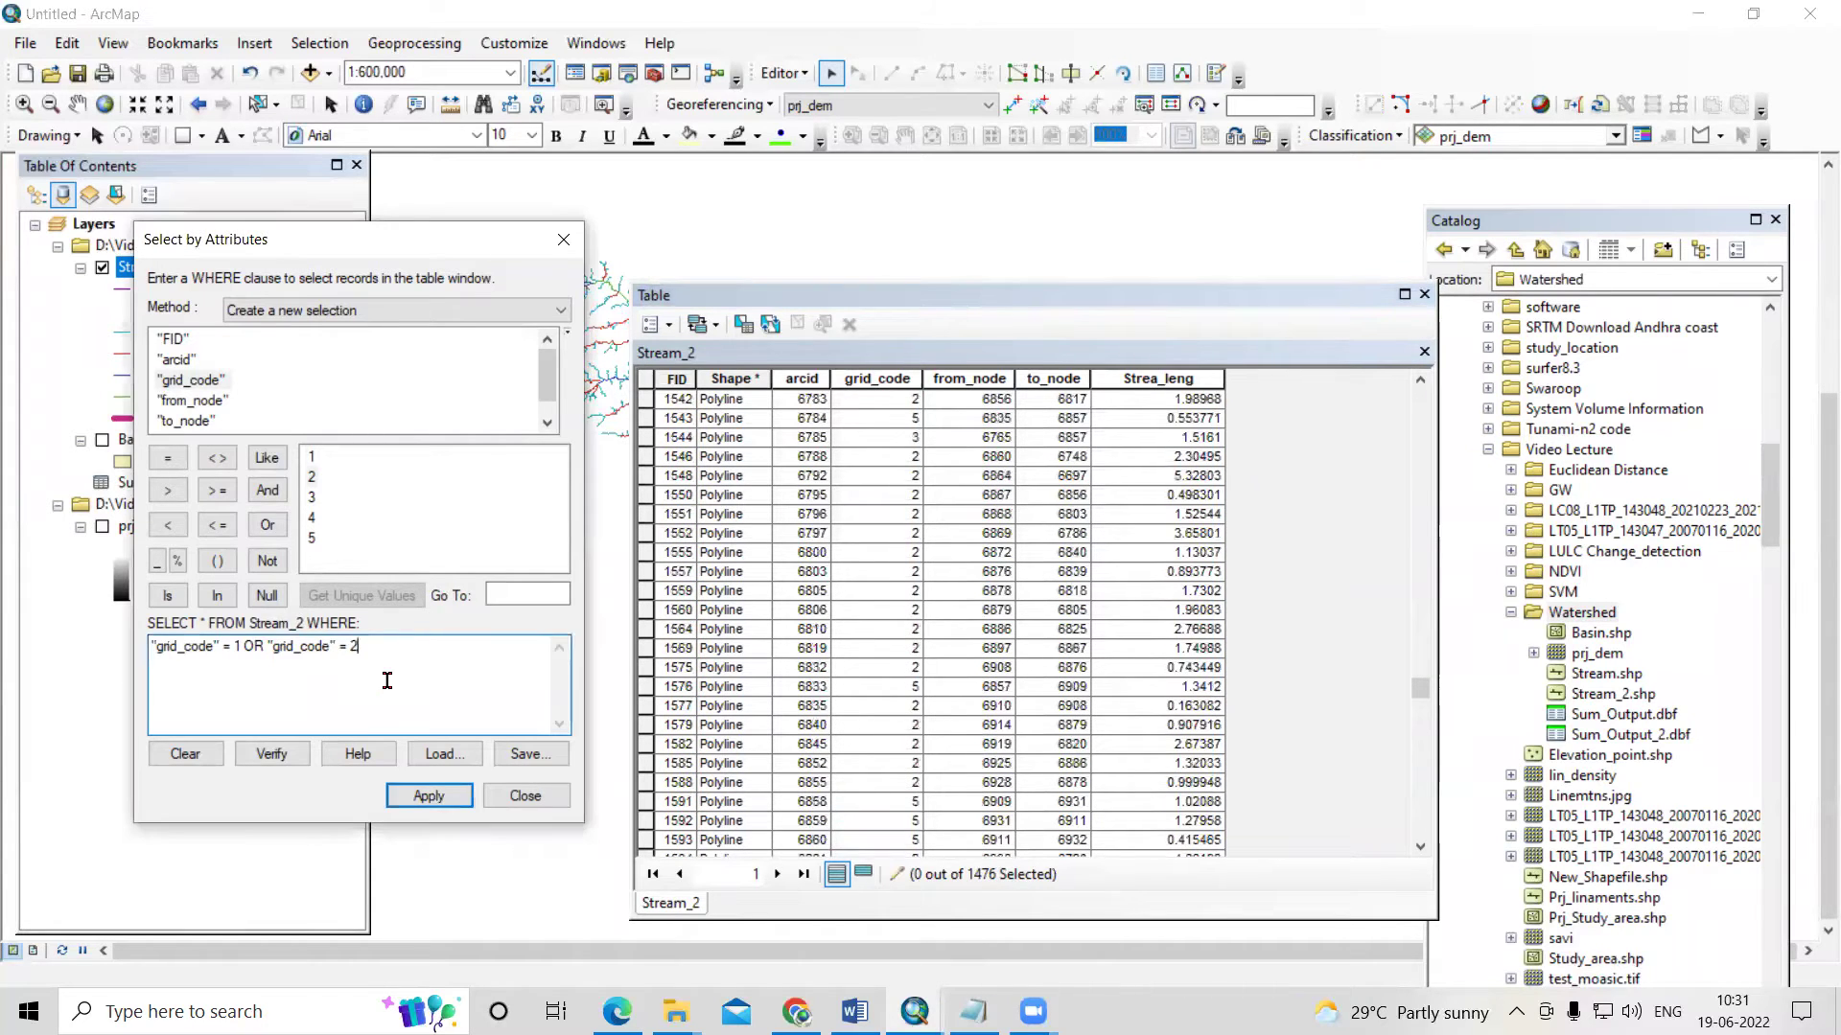
{"action": "left_click", "coordinate": [431, 794]}
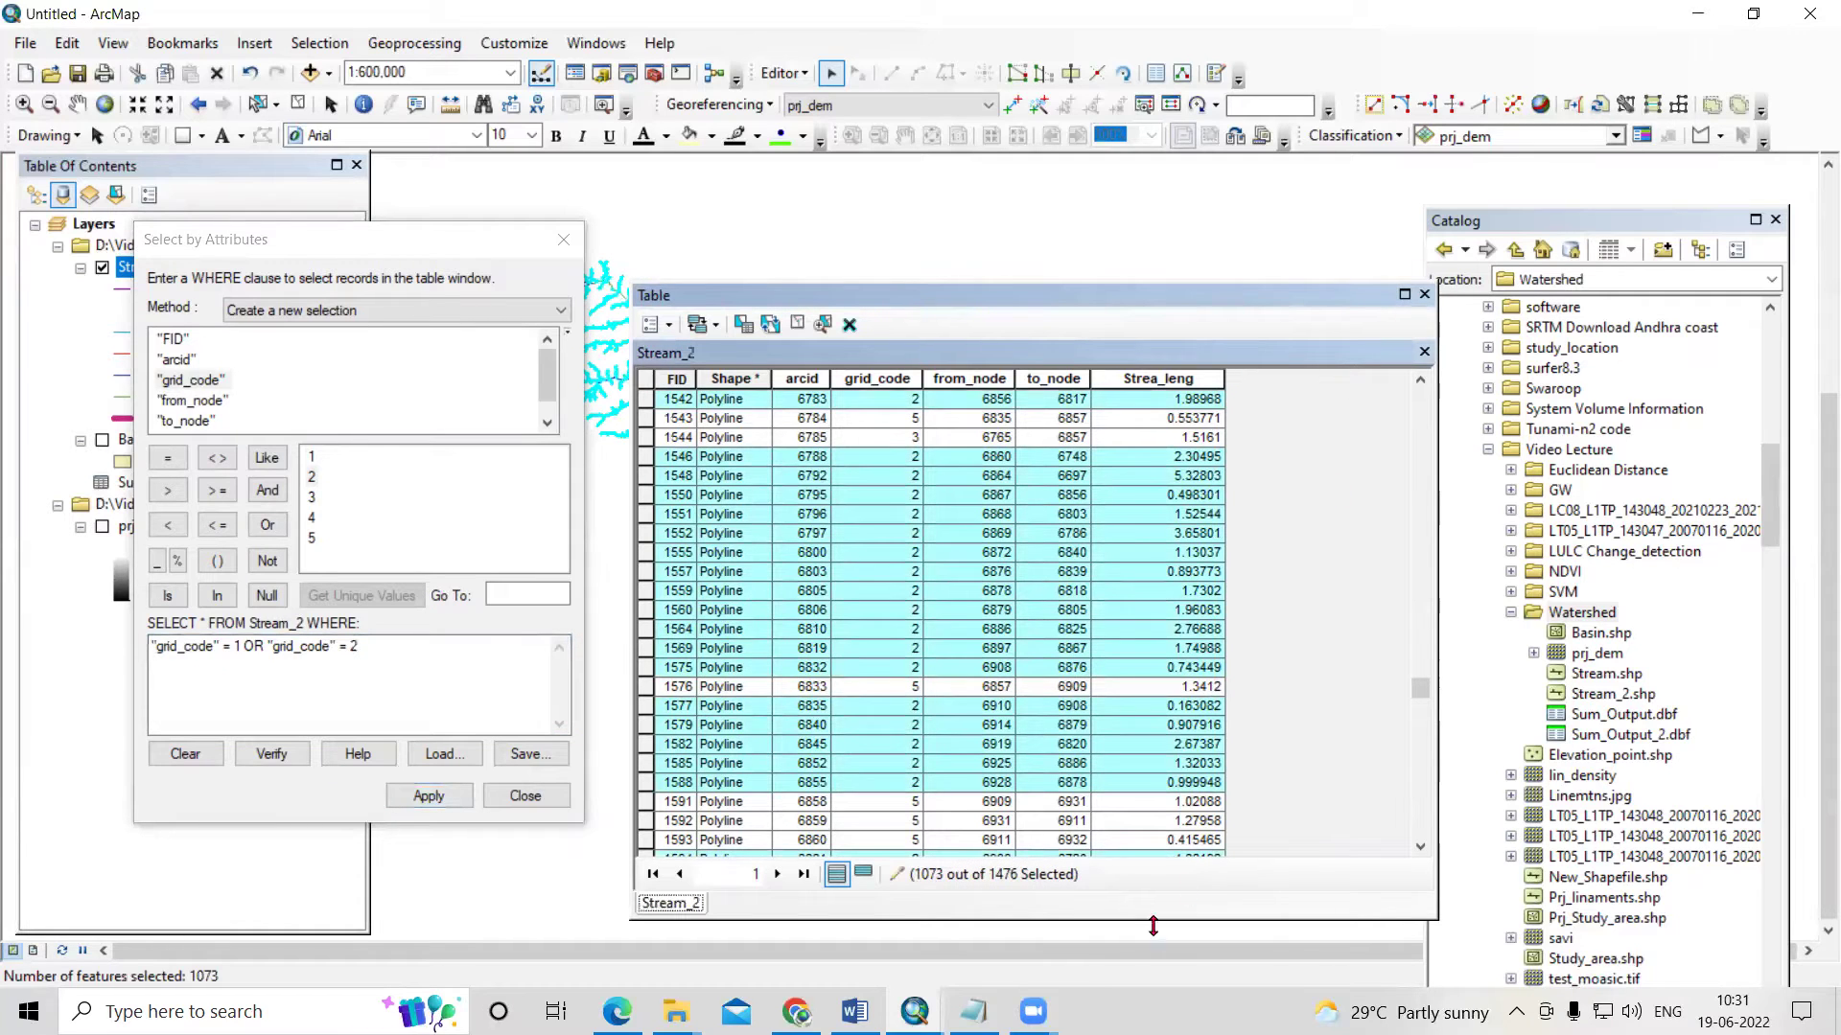
{"action": "left_click", "coordinate": [973, 1012]}
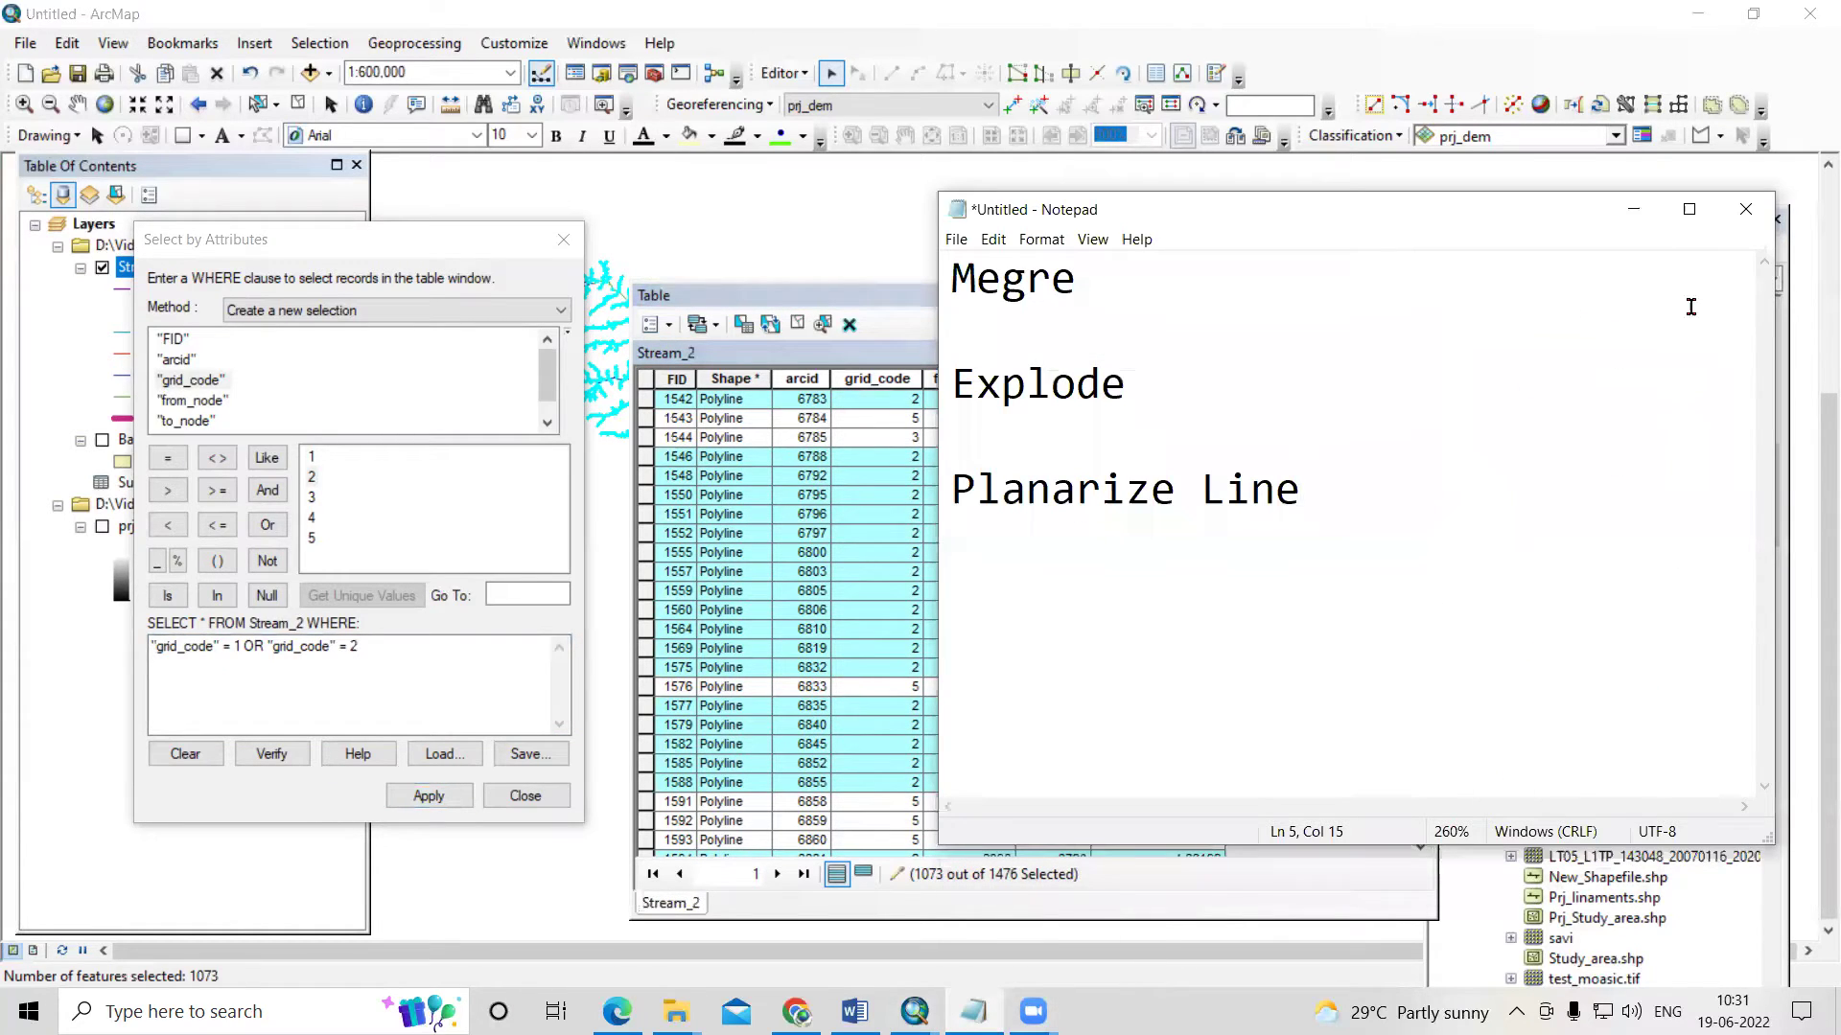
{"action": "left_click", "coordinate": [1635, 179]}
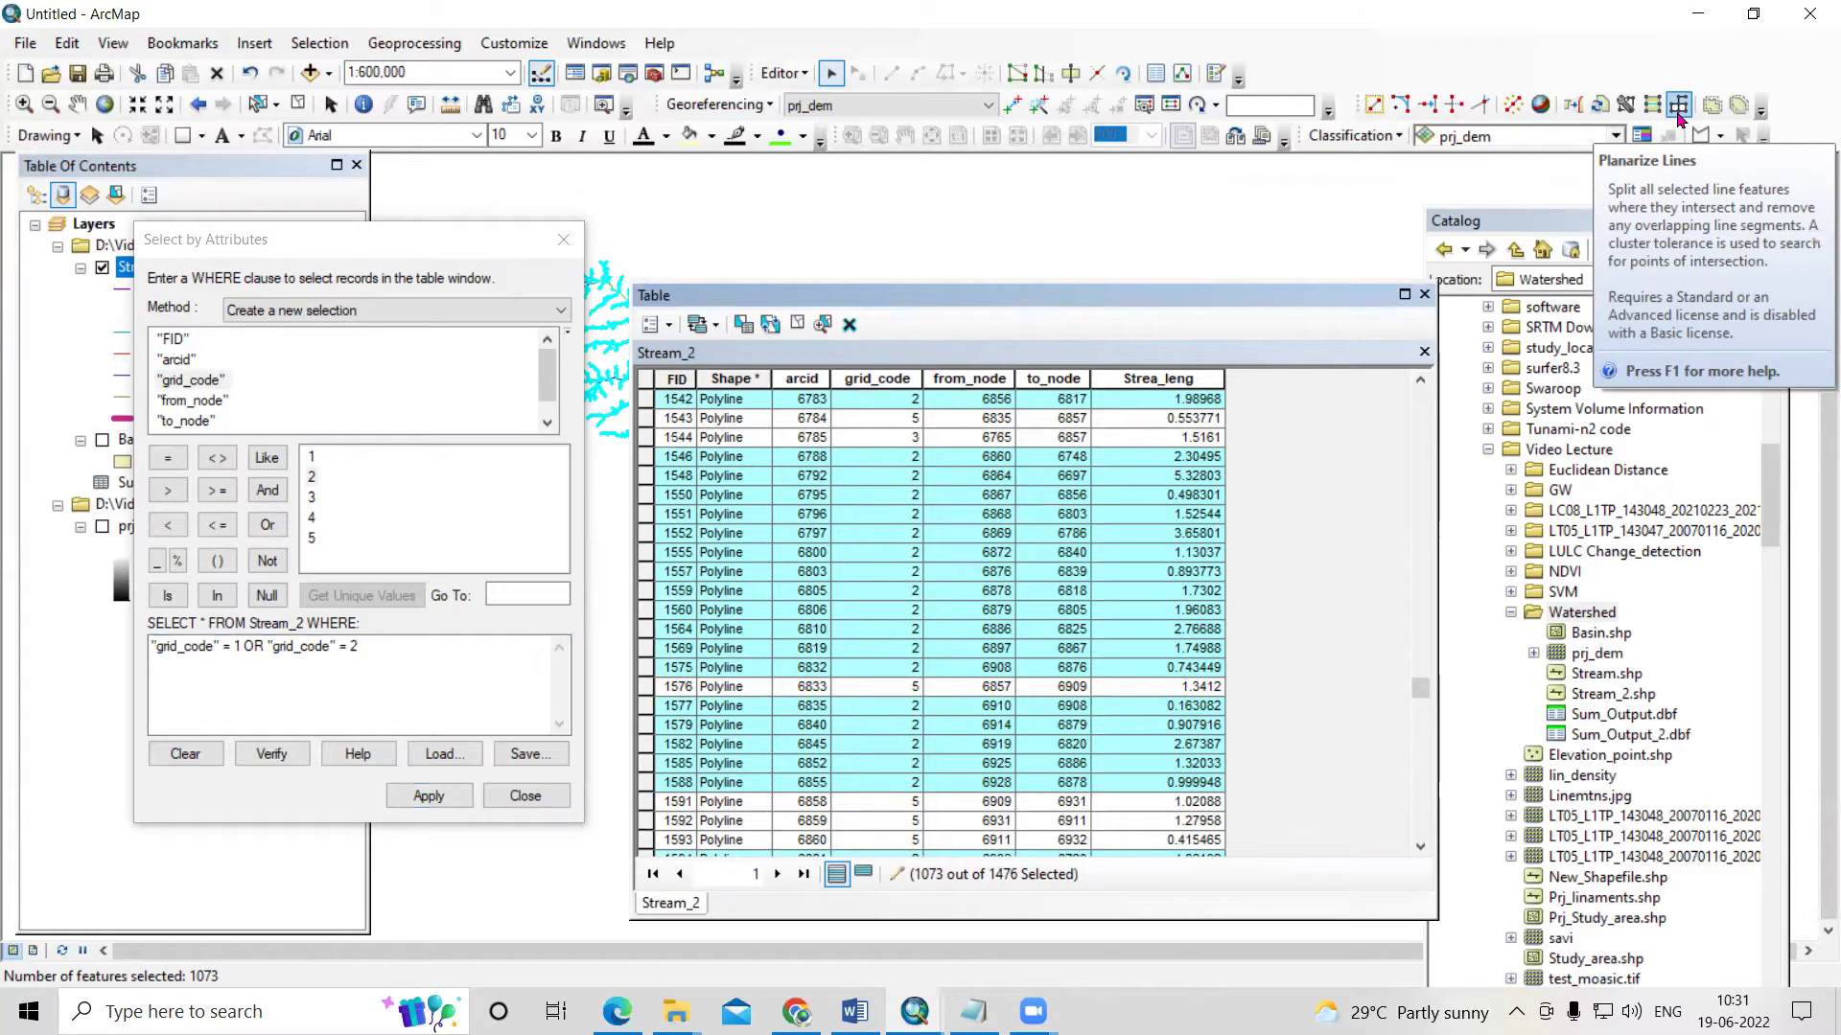
- Planarize the selected order 1 and 2 stream lines and return to the ArcMap window
{"action": "left_click", "coordinate": [1678, 106]}
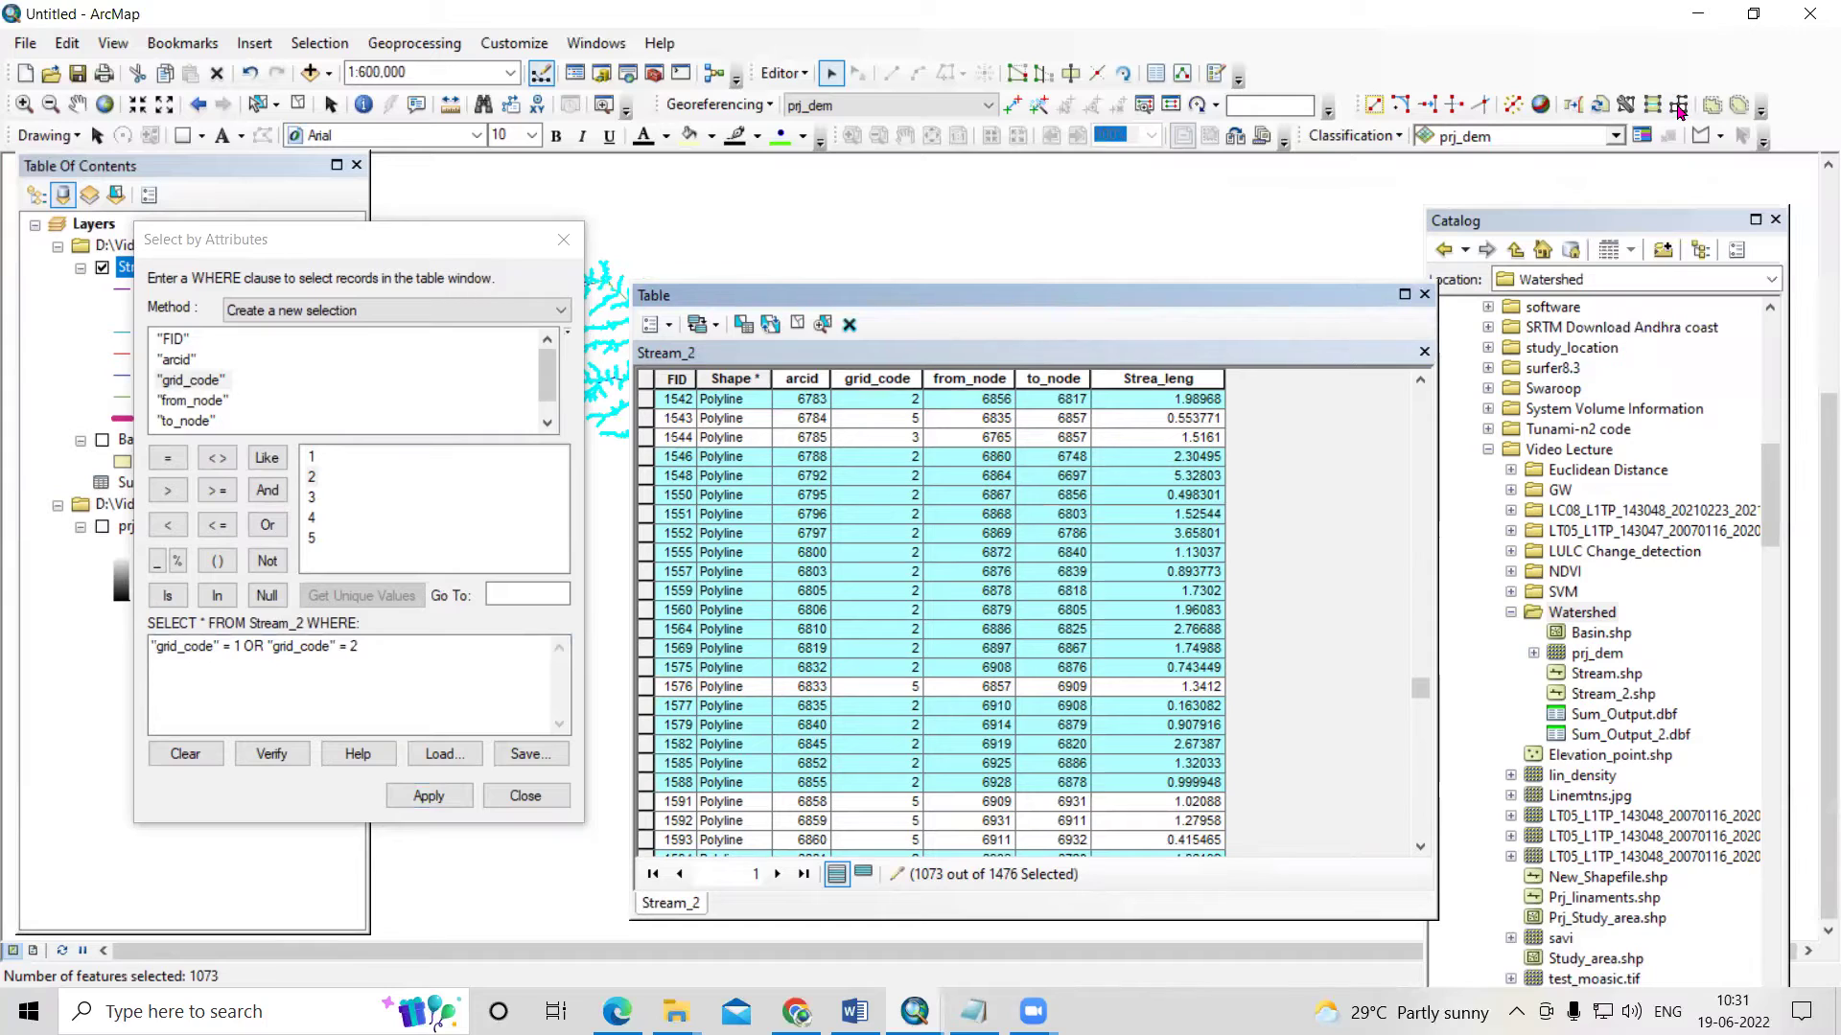
{"action": "left_click", "coordinate": [1042, 484]}
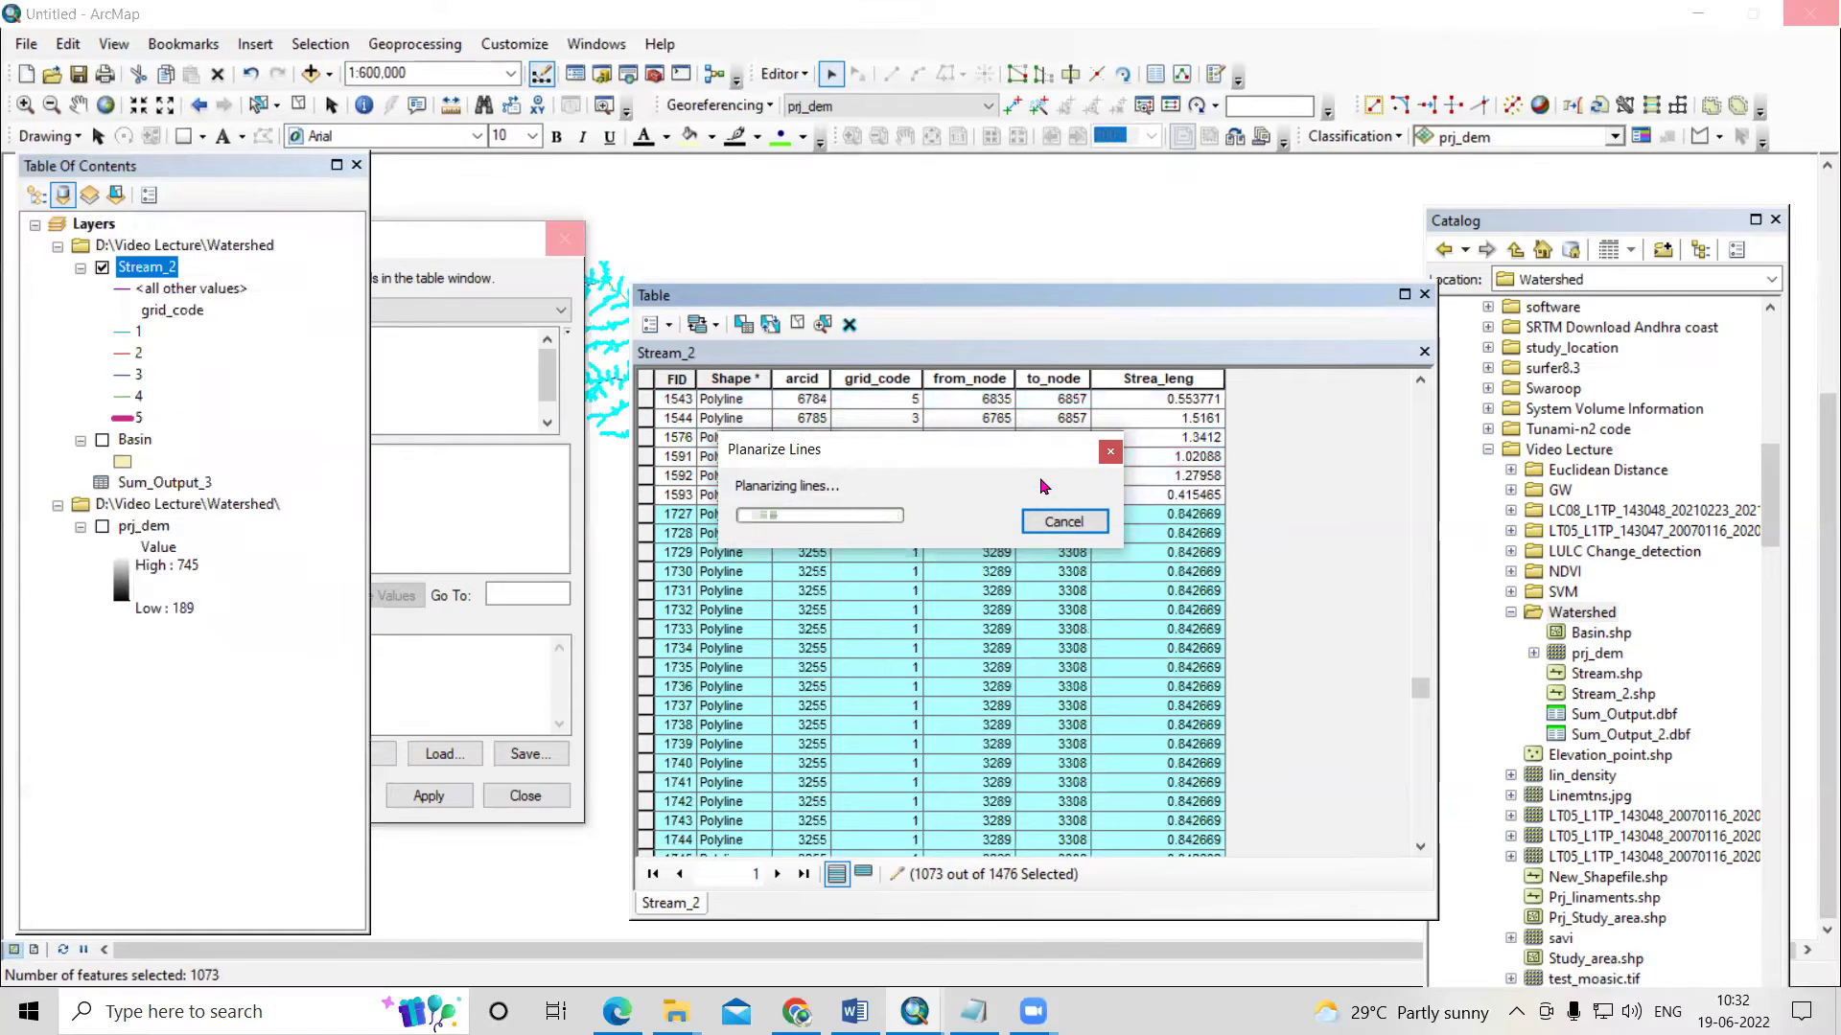
{"action": "key", "text": "alt+Tab"}
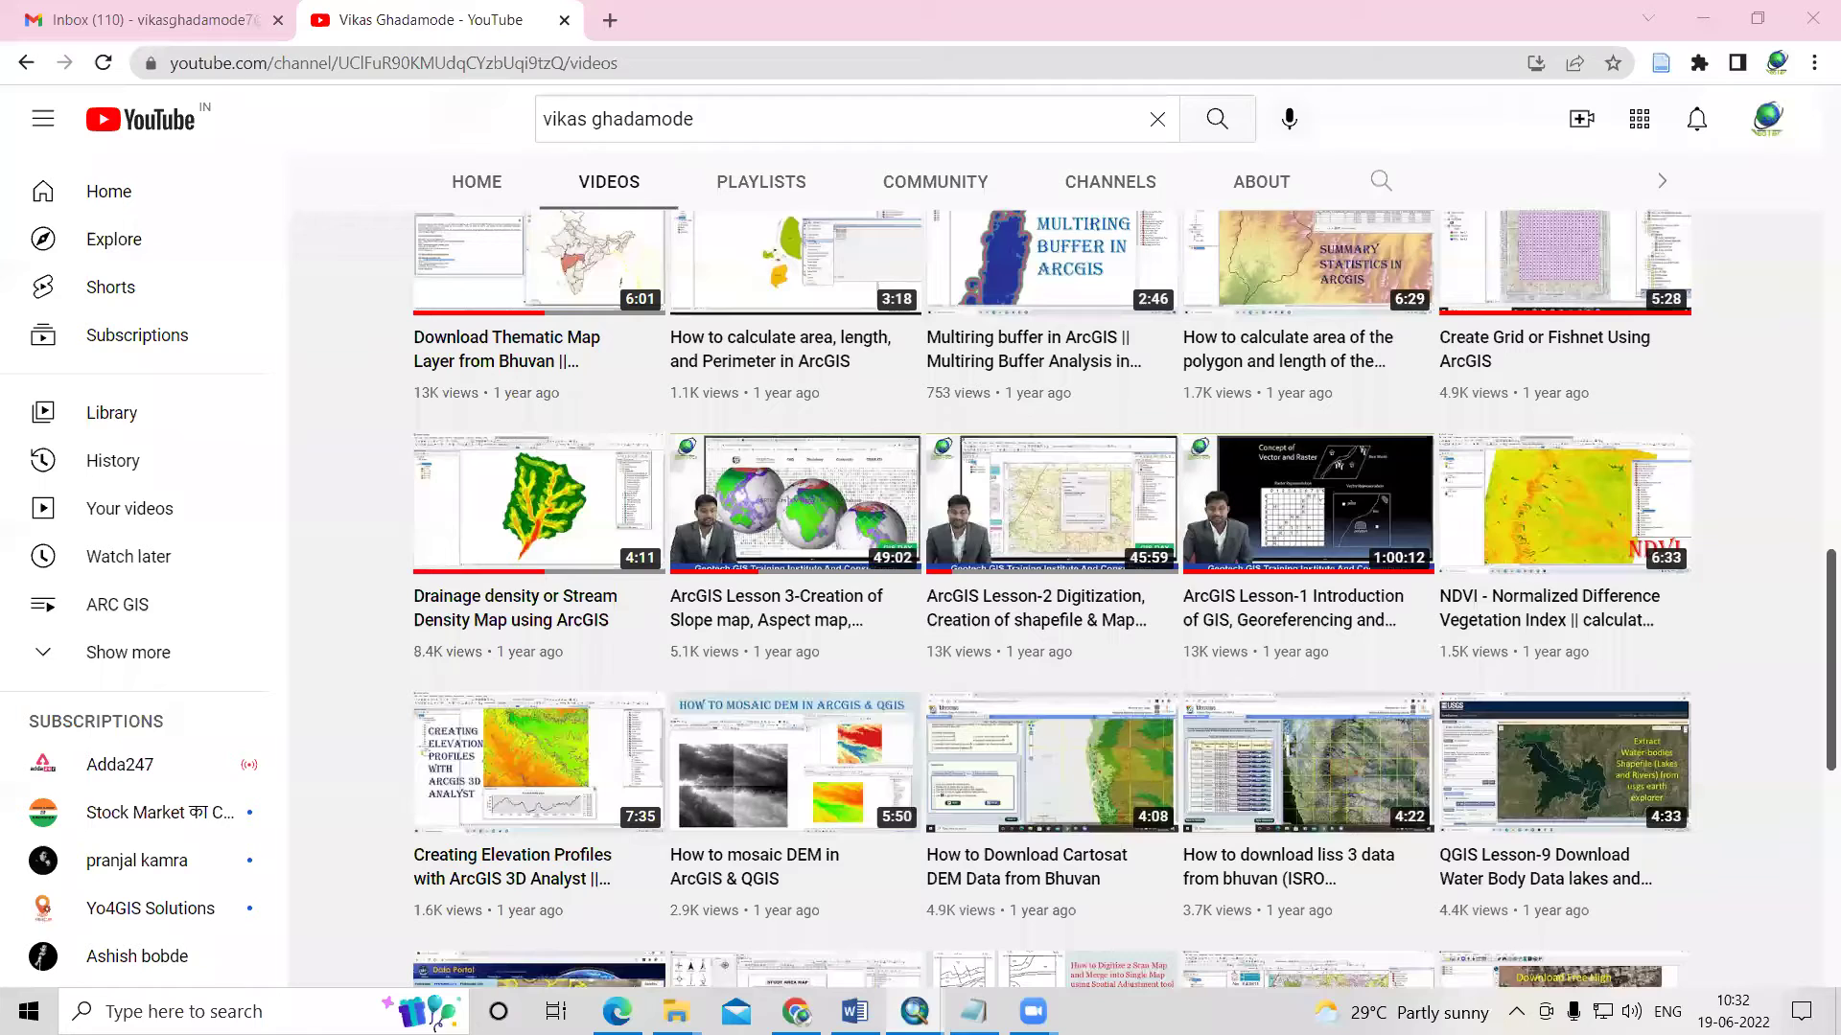
{"action": "mouse_move", "coordinate": [913, 1012]}
{"action": "left_click", "coordinate": [1073, 961]}
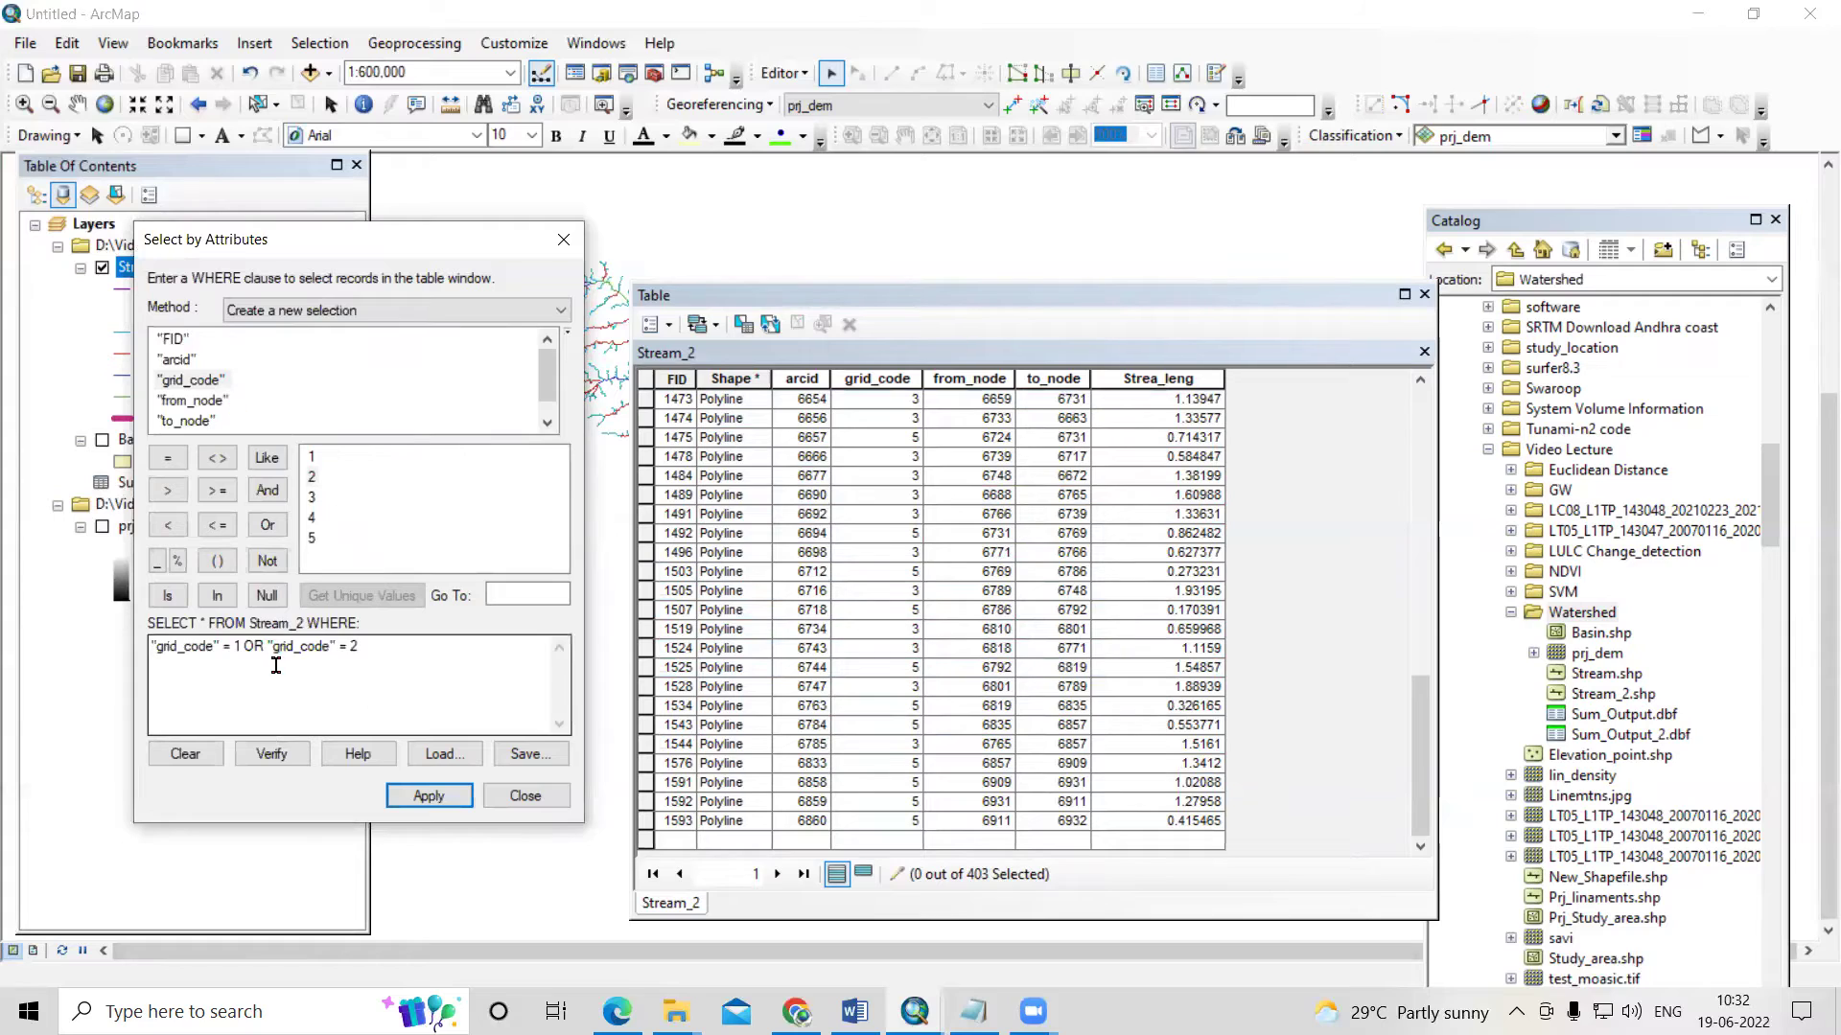
- Reduce the selection clause to "grid_code" = 2, apply it, and review the selected records in the Stream_2 table
{"action": "left_click_drag", "start_coordinate": [260, 647], "coordinate": [116, 660]}
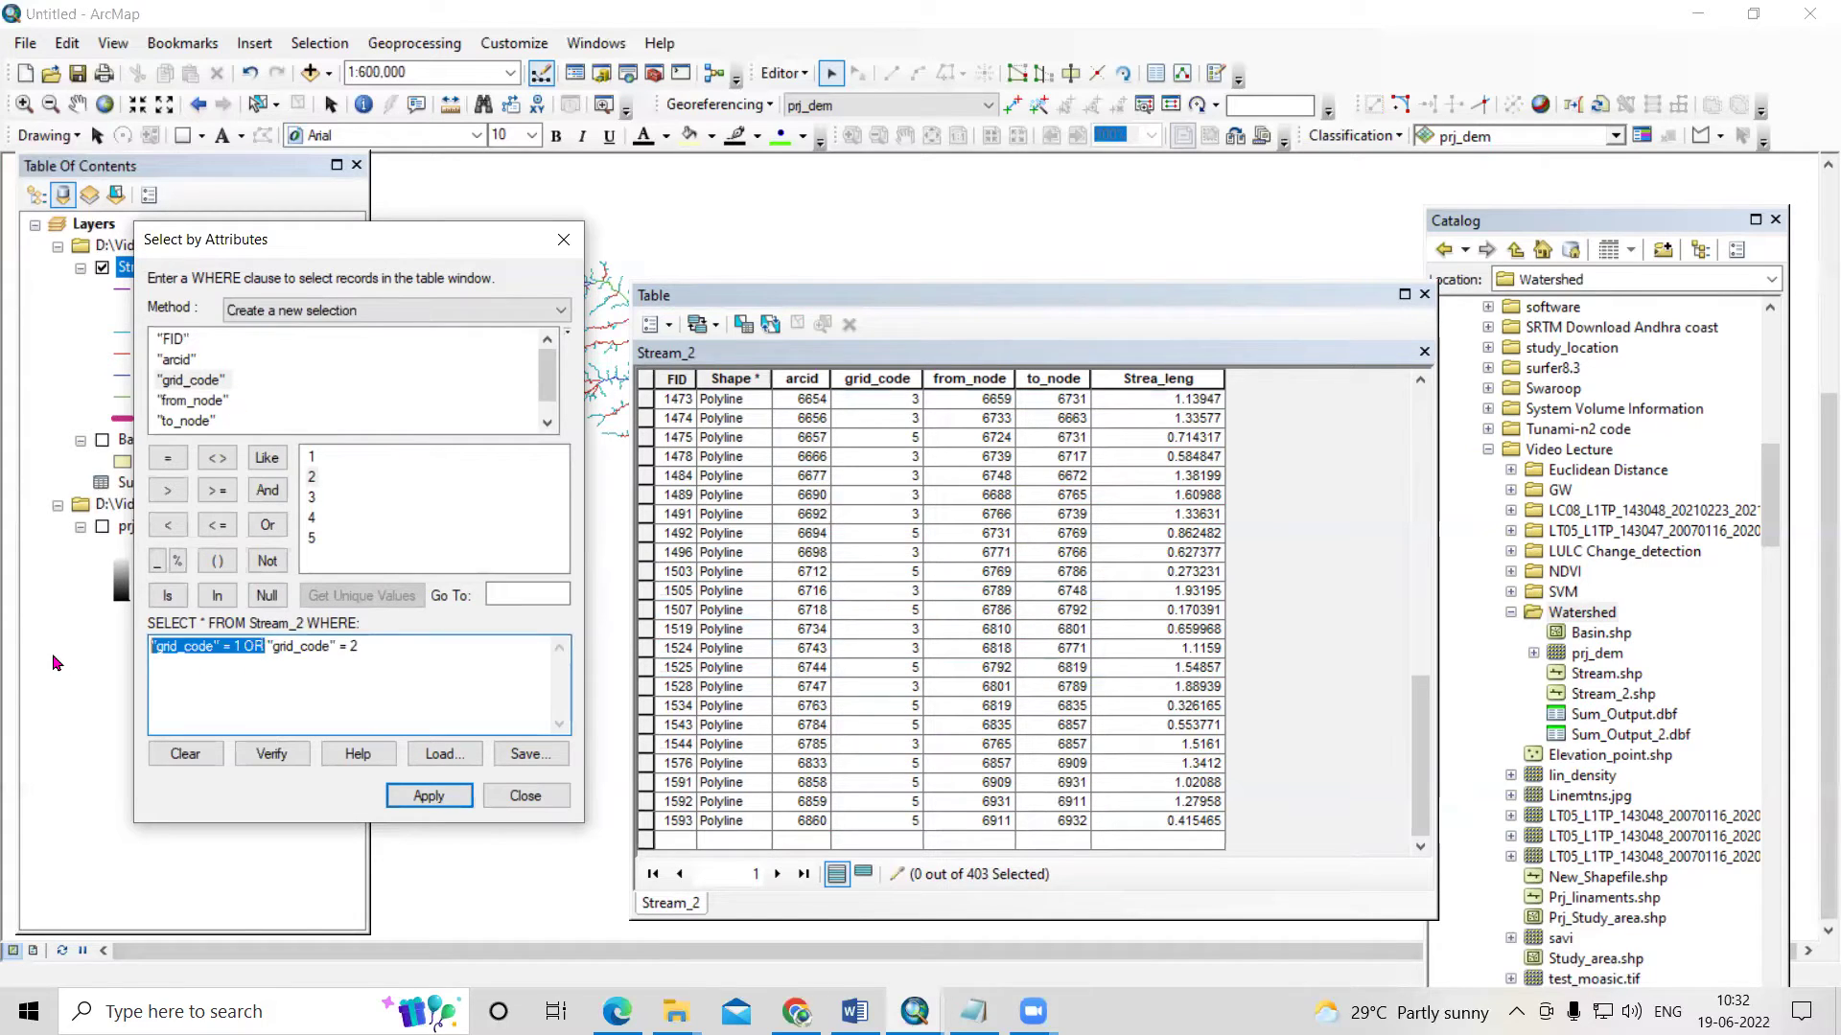
{"action": "key", "text": "Delete"}
{"action": "key", "text": "Delete"}
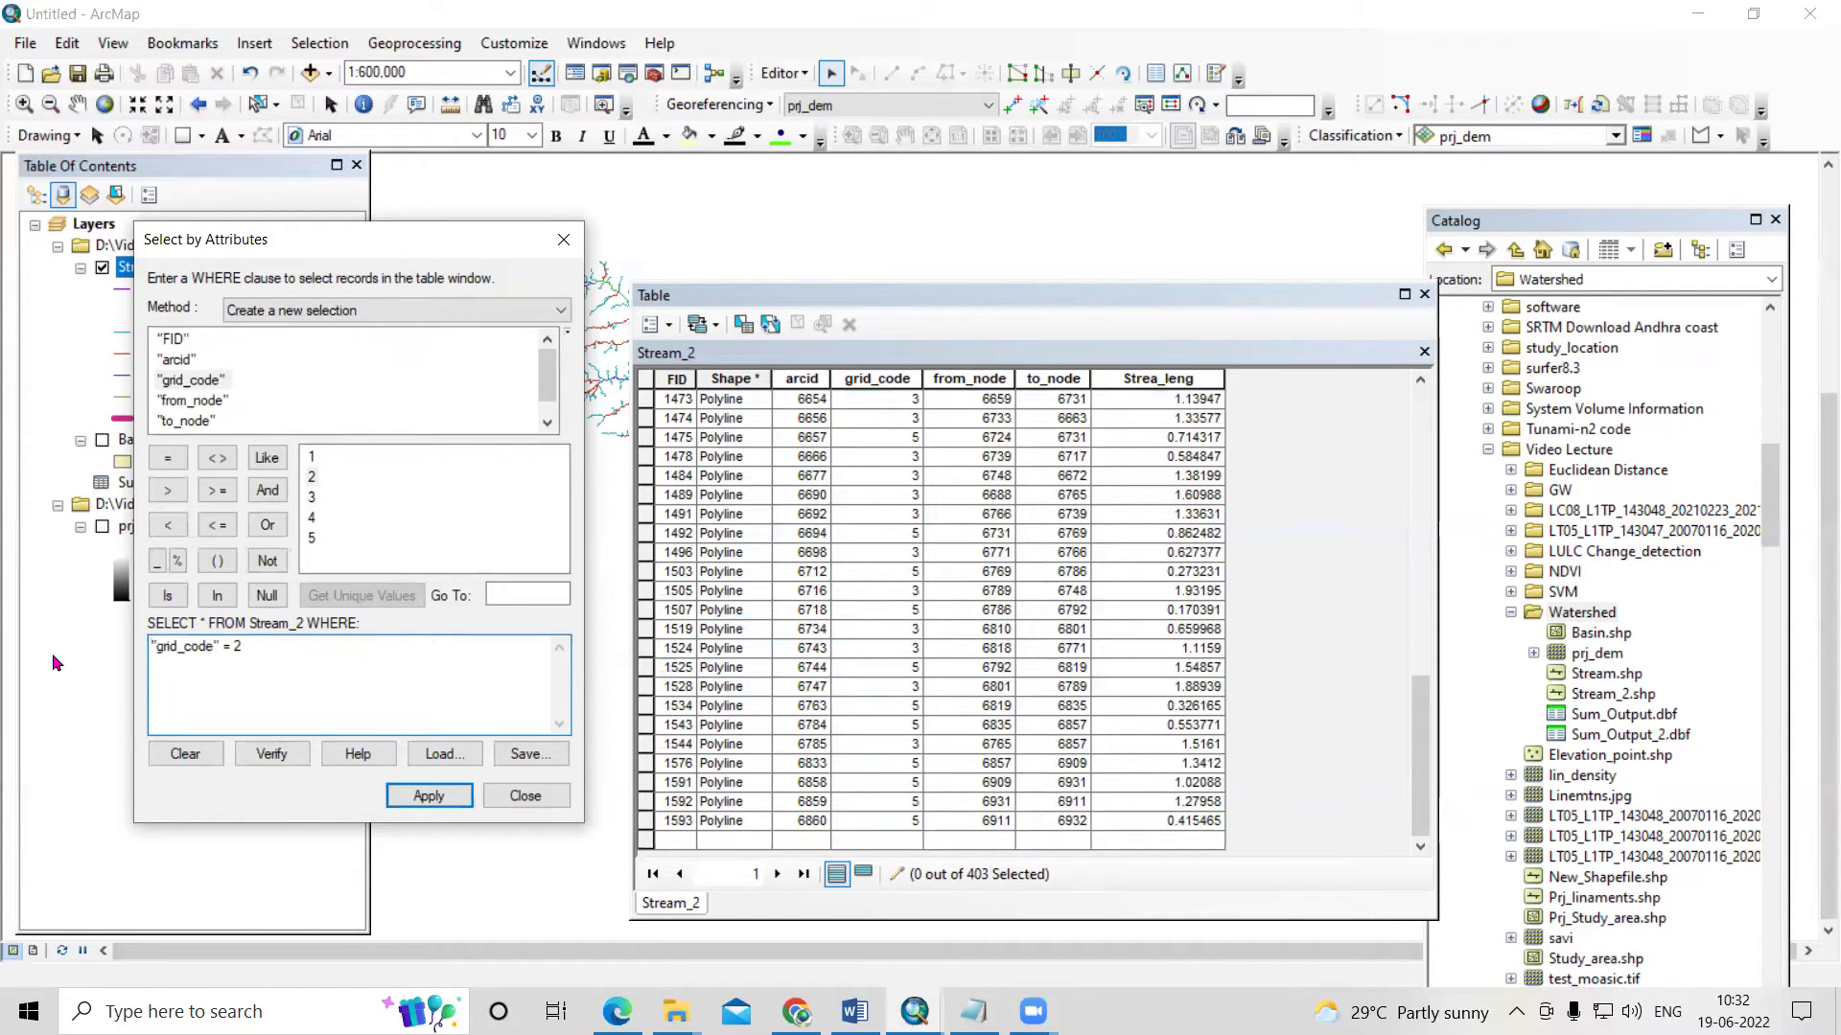
{"action": "left_click", "coordinate": [428, 796]}
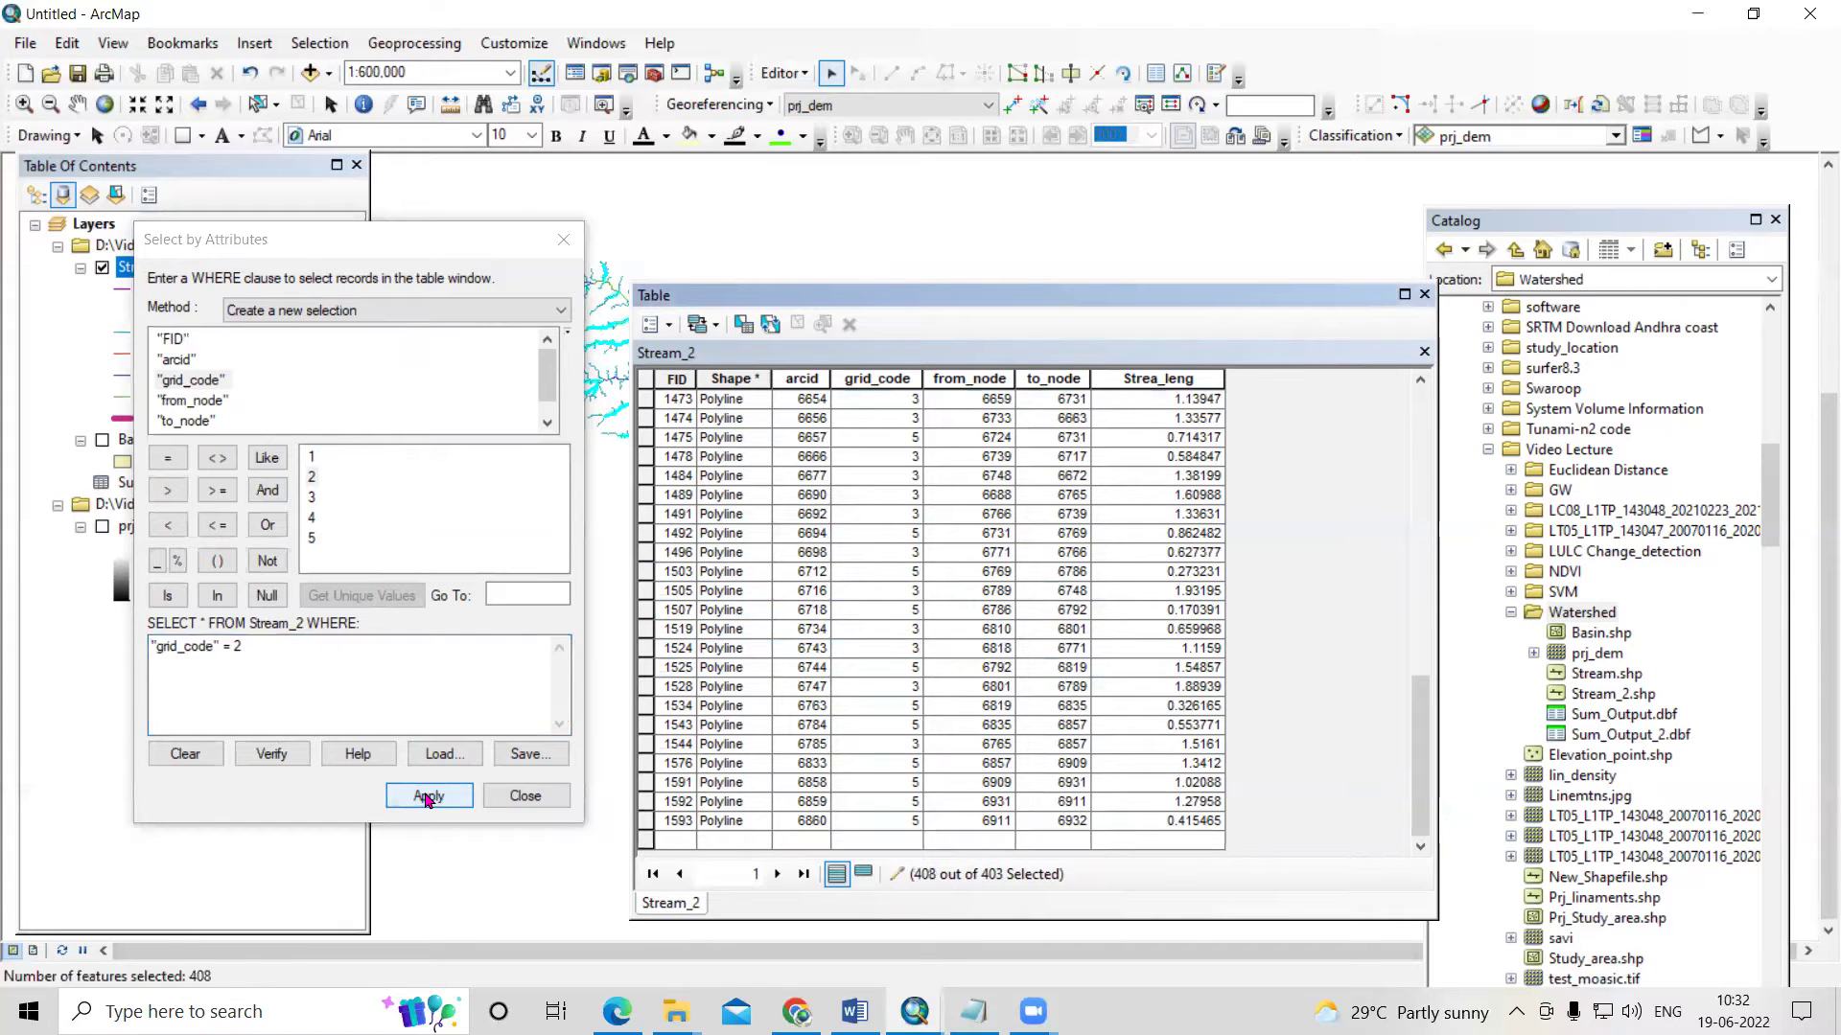
{"action": "left_click", "coordinate": [863, 874]}
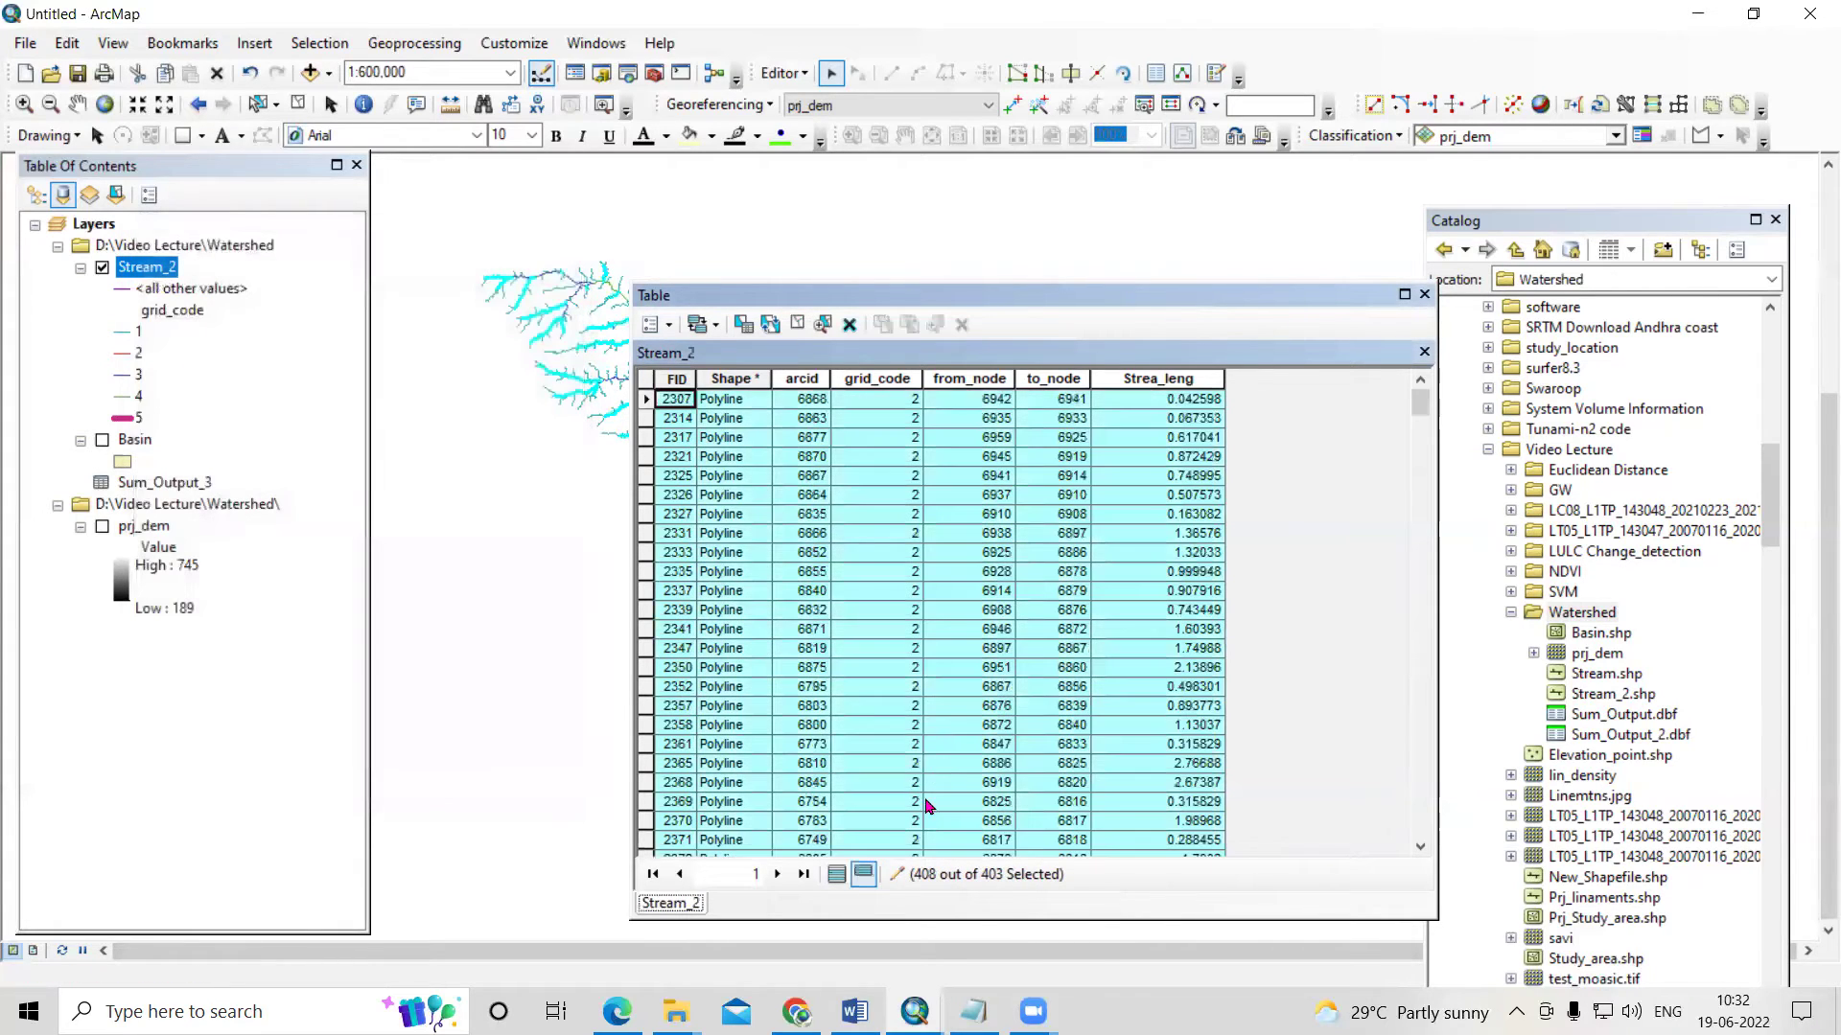
{"action": "left_click", "coordinate": [836, 873]}
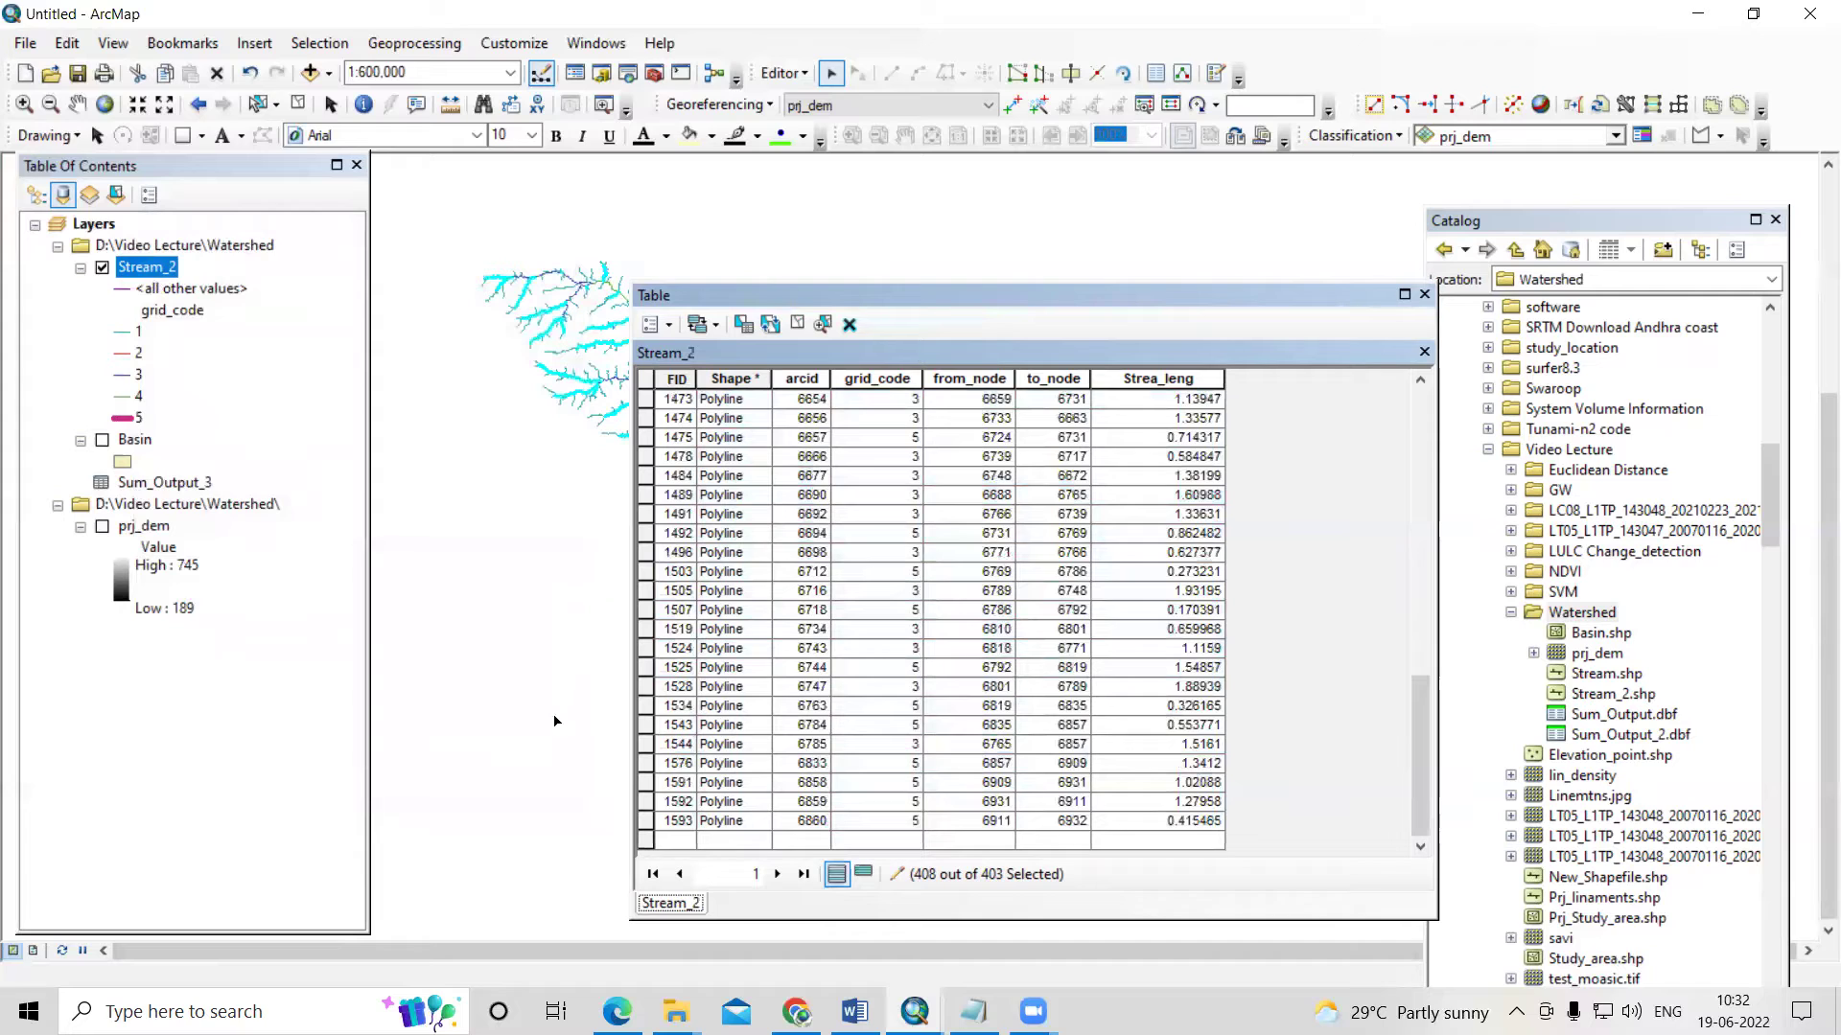
- Merge the selected order 2 streams into a single feature
{"action": "left_click", "coordinate": [782, 73]}
{"action": "left_click", "coordinate": [865, 288]}
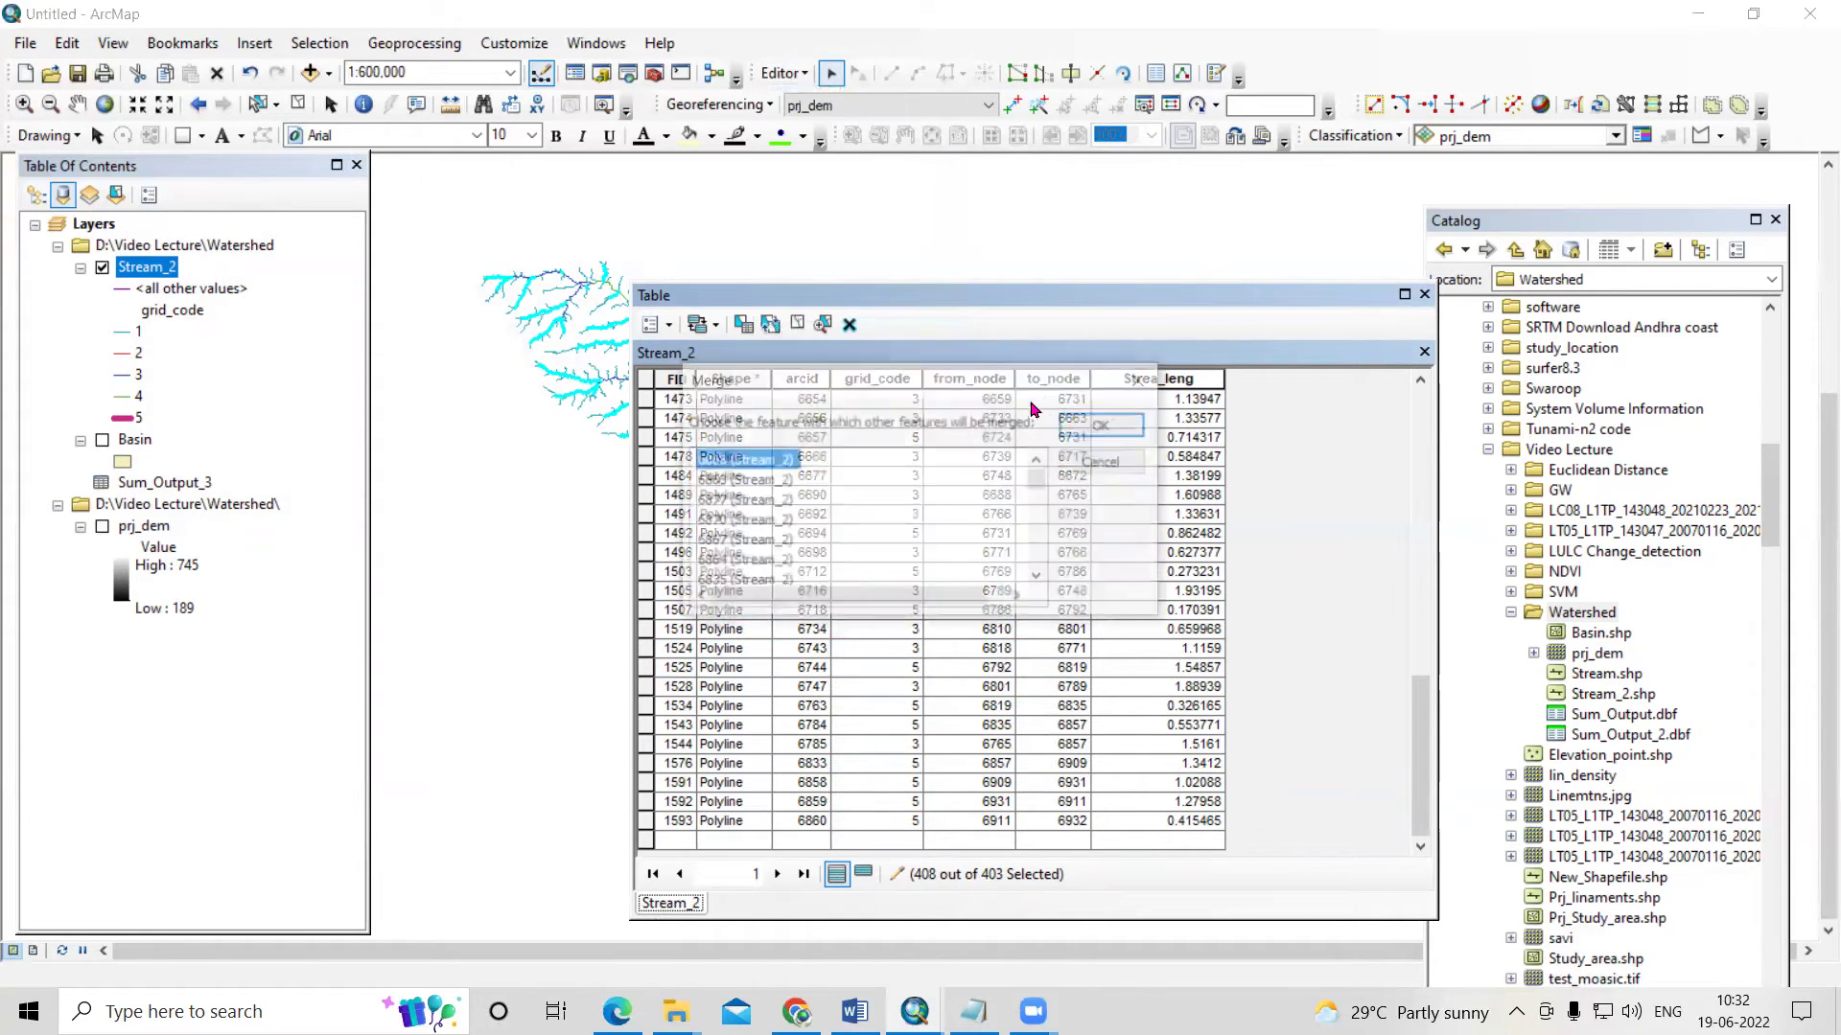
{"action": "left_click", "coordinate": [1135, 428]}
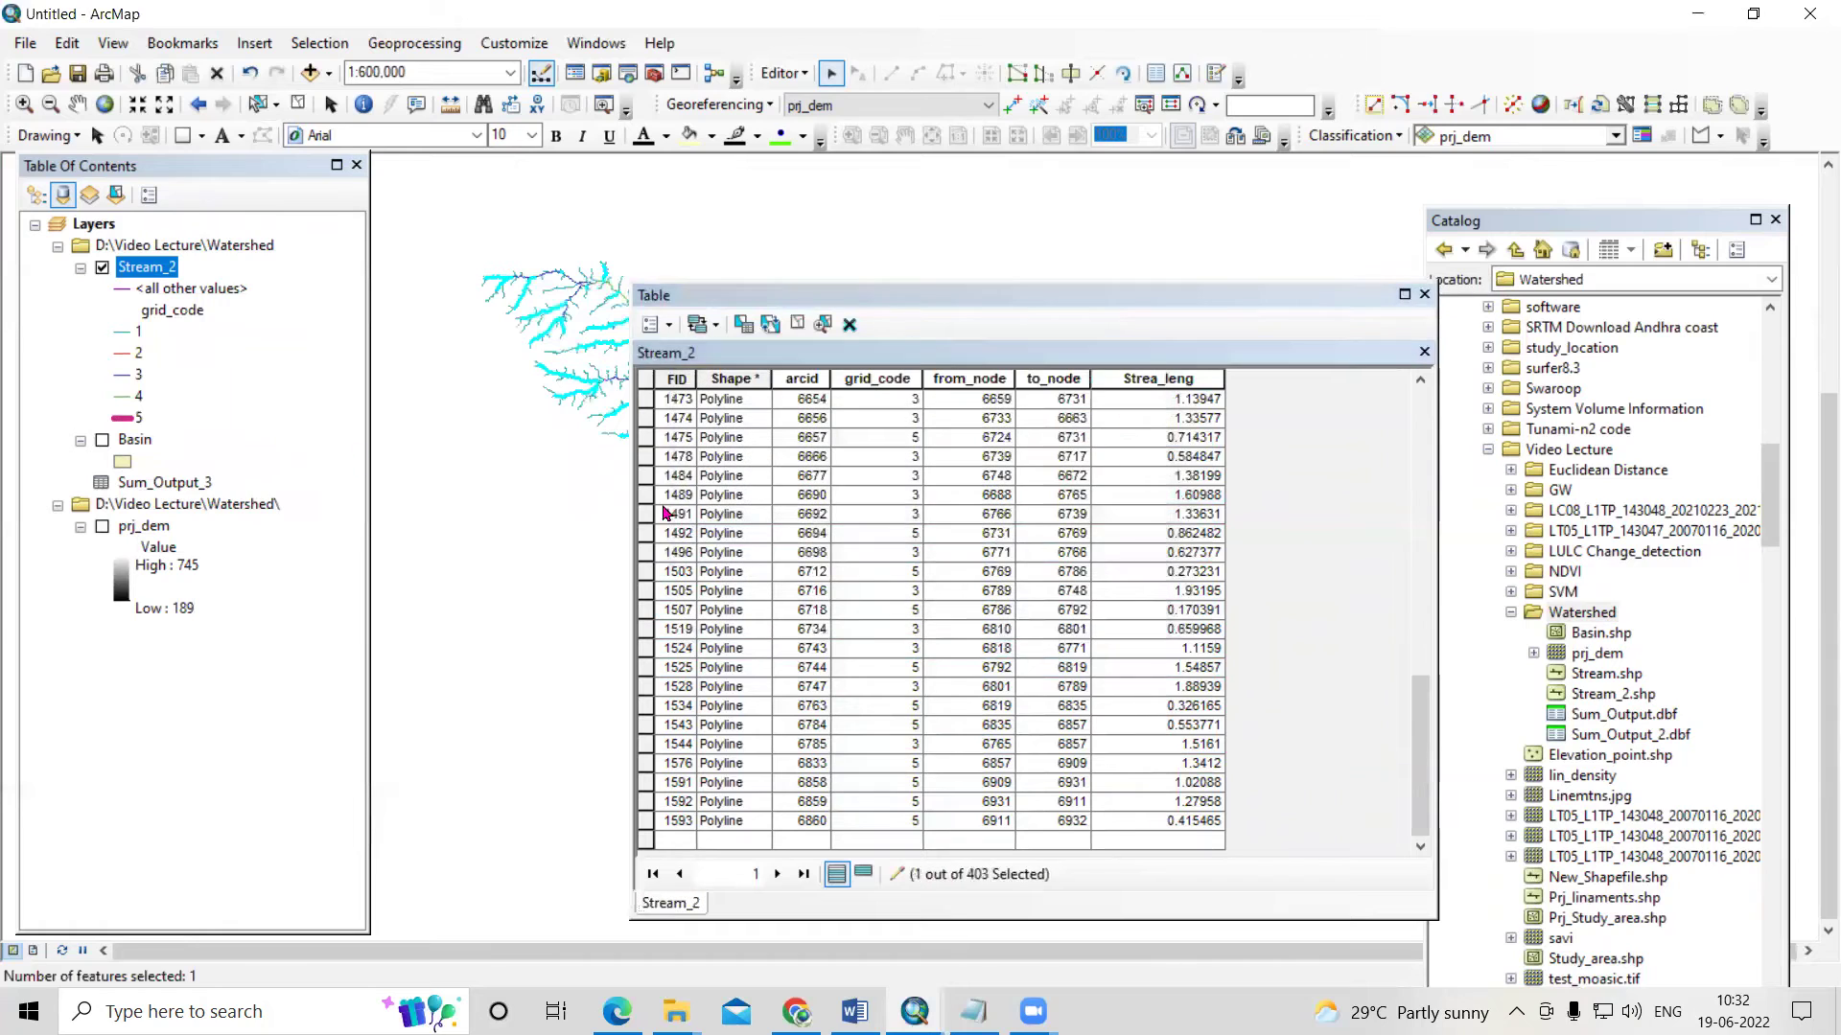
- Reopen Select by Attributes for Stream_2 and apply the clause "grid_code" = 2 OR "grid_code" = 3
{"action": "left_click", "coordinate": [744, 325]}
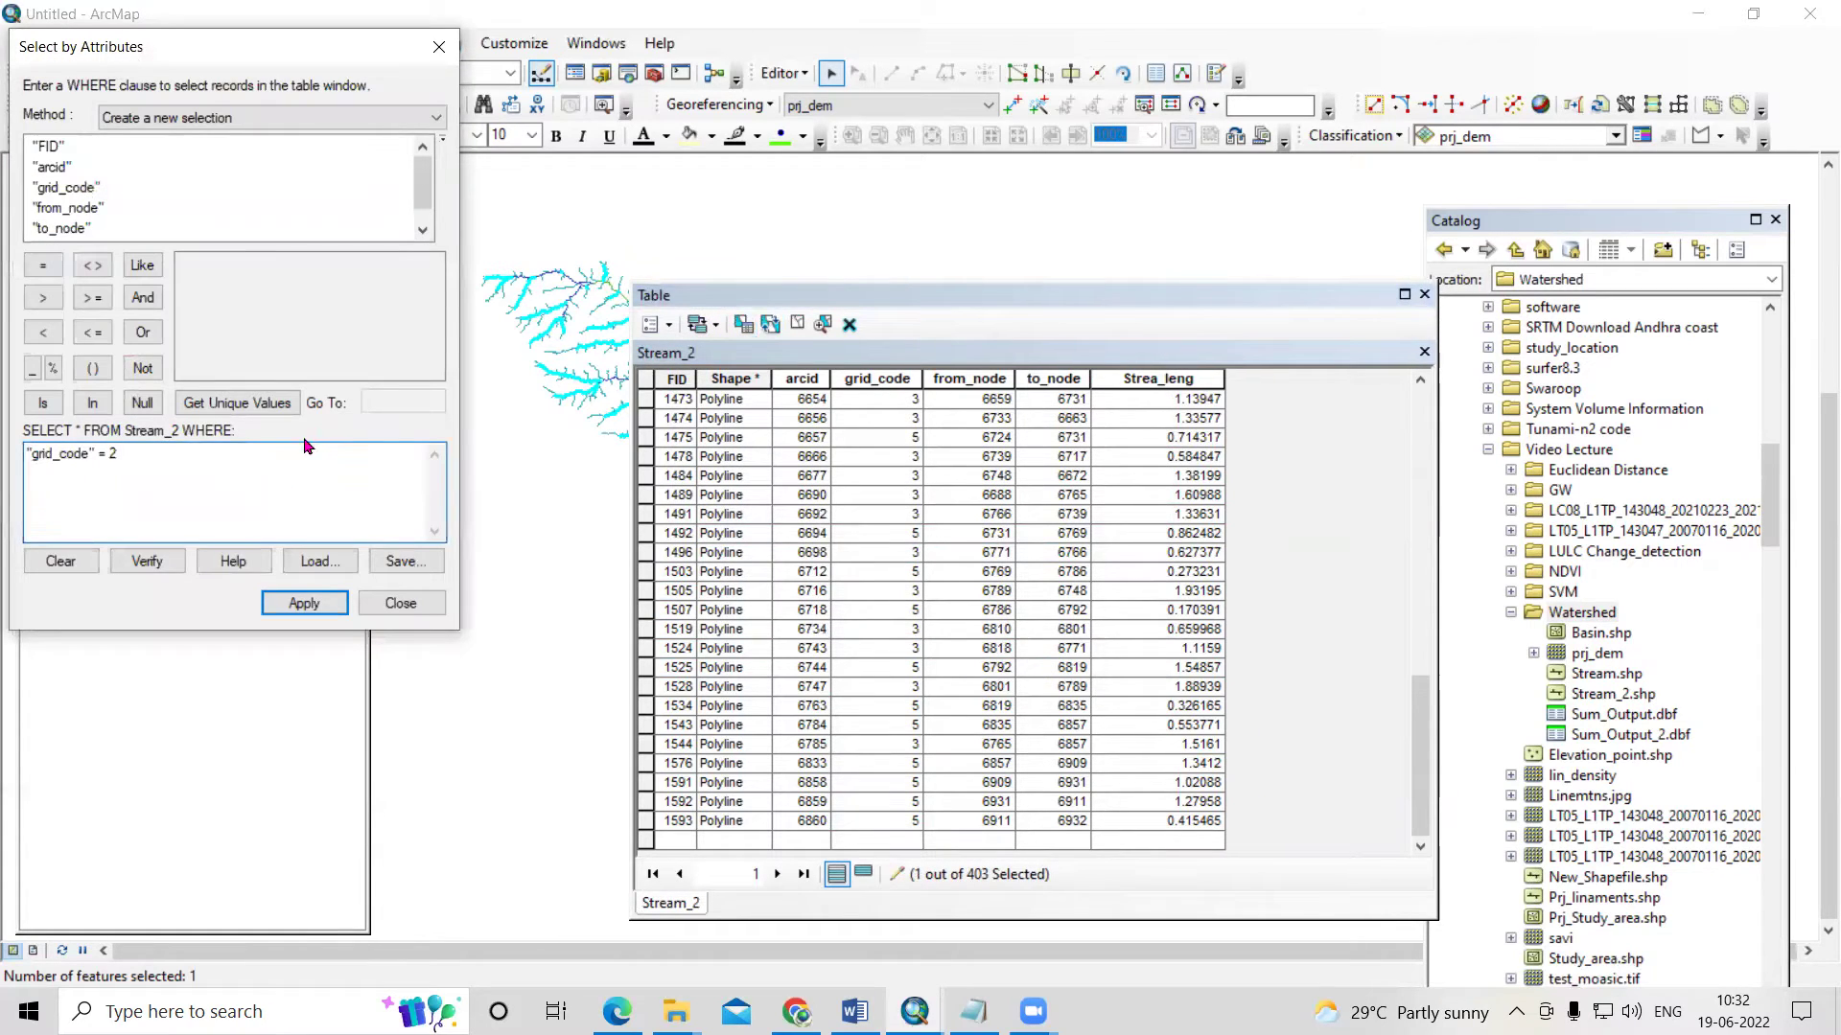
{"action": "left_click", "coordinate": [143, 333]}
{"action": "double_click", "coordinate": [65, 187]}
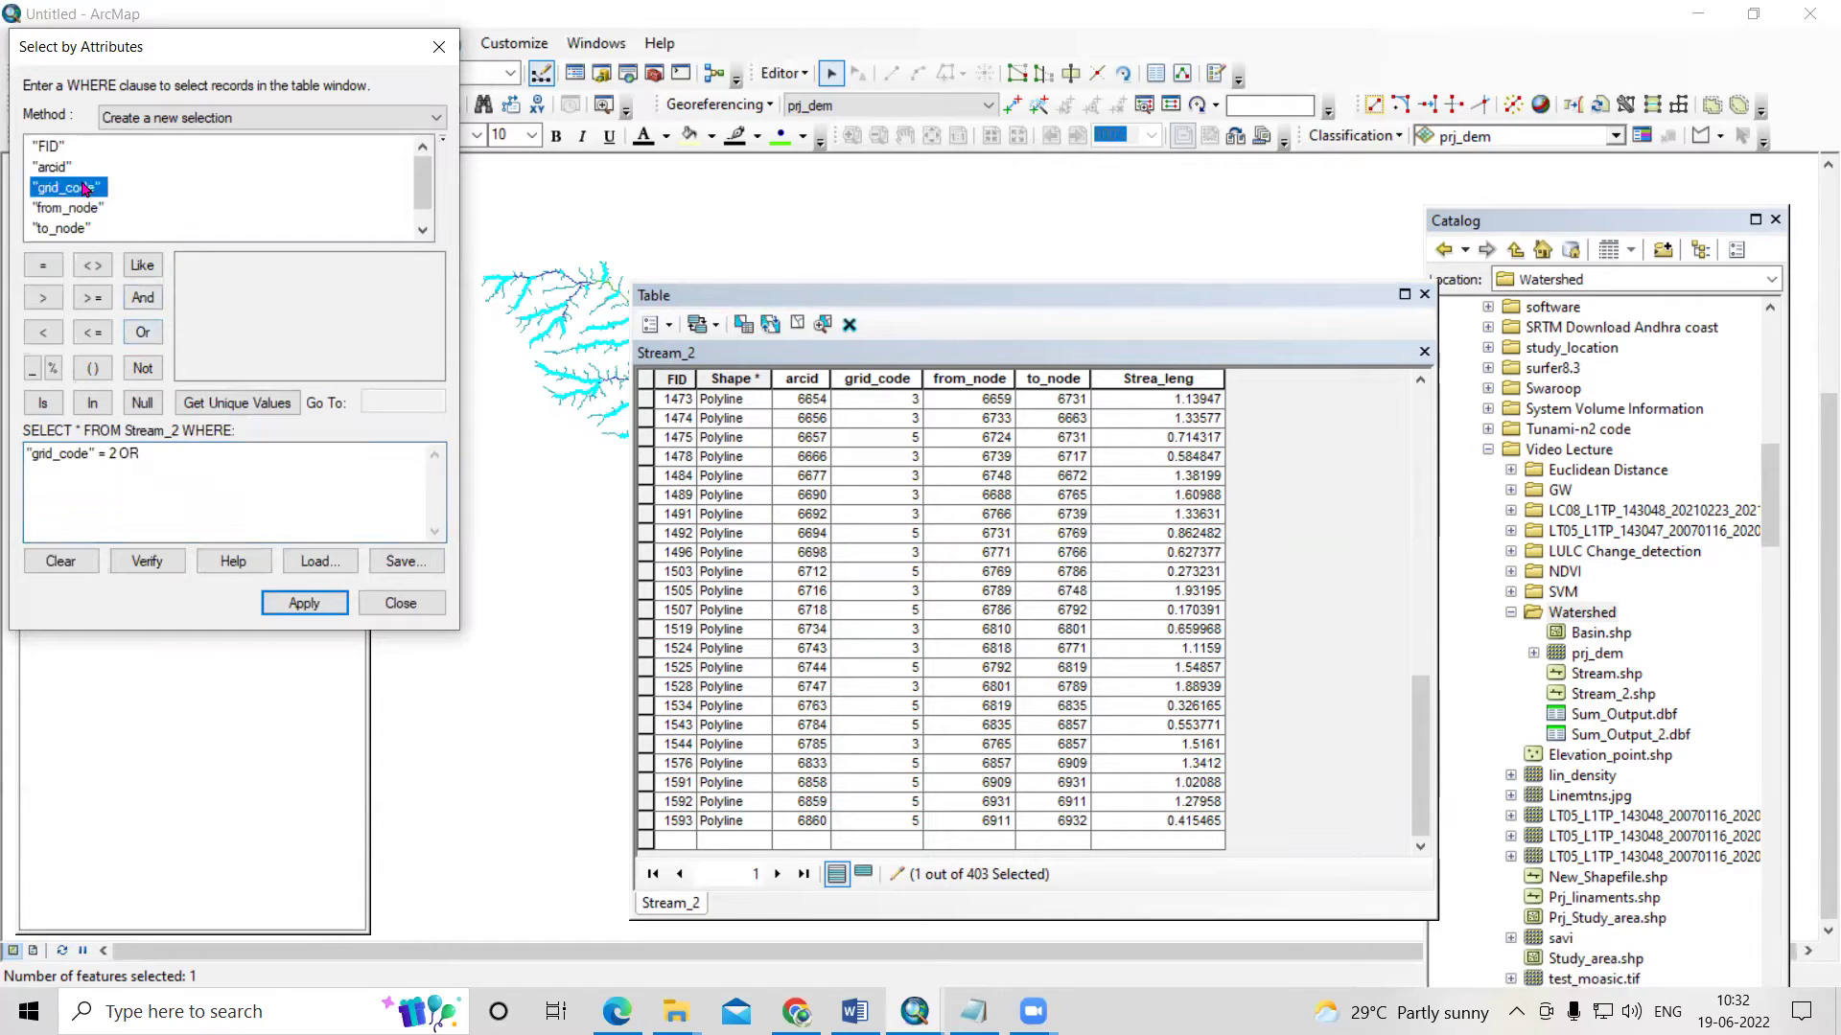
{"action": "left_click", "coordinate": [43, 266]}
{"action": "left_click", "coordinate": [250, 402]}
{"action": "double_click", "coordinate": [188, 304]}
{"action": "left_click", "coordinate": [305, 602]}
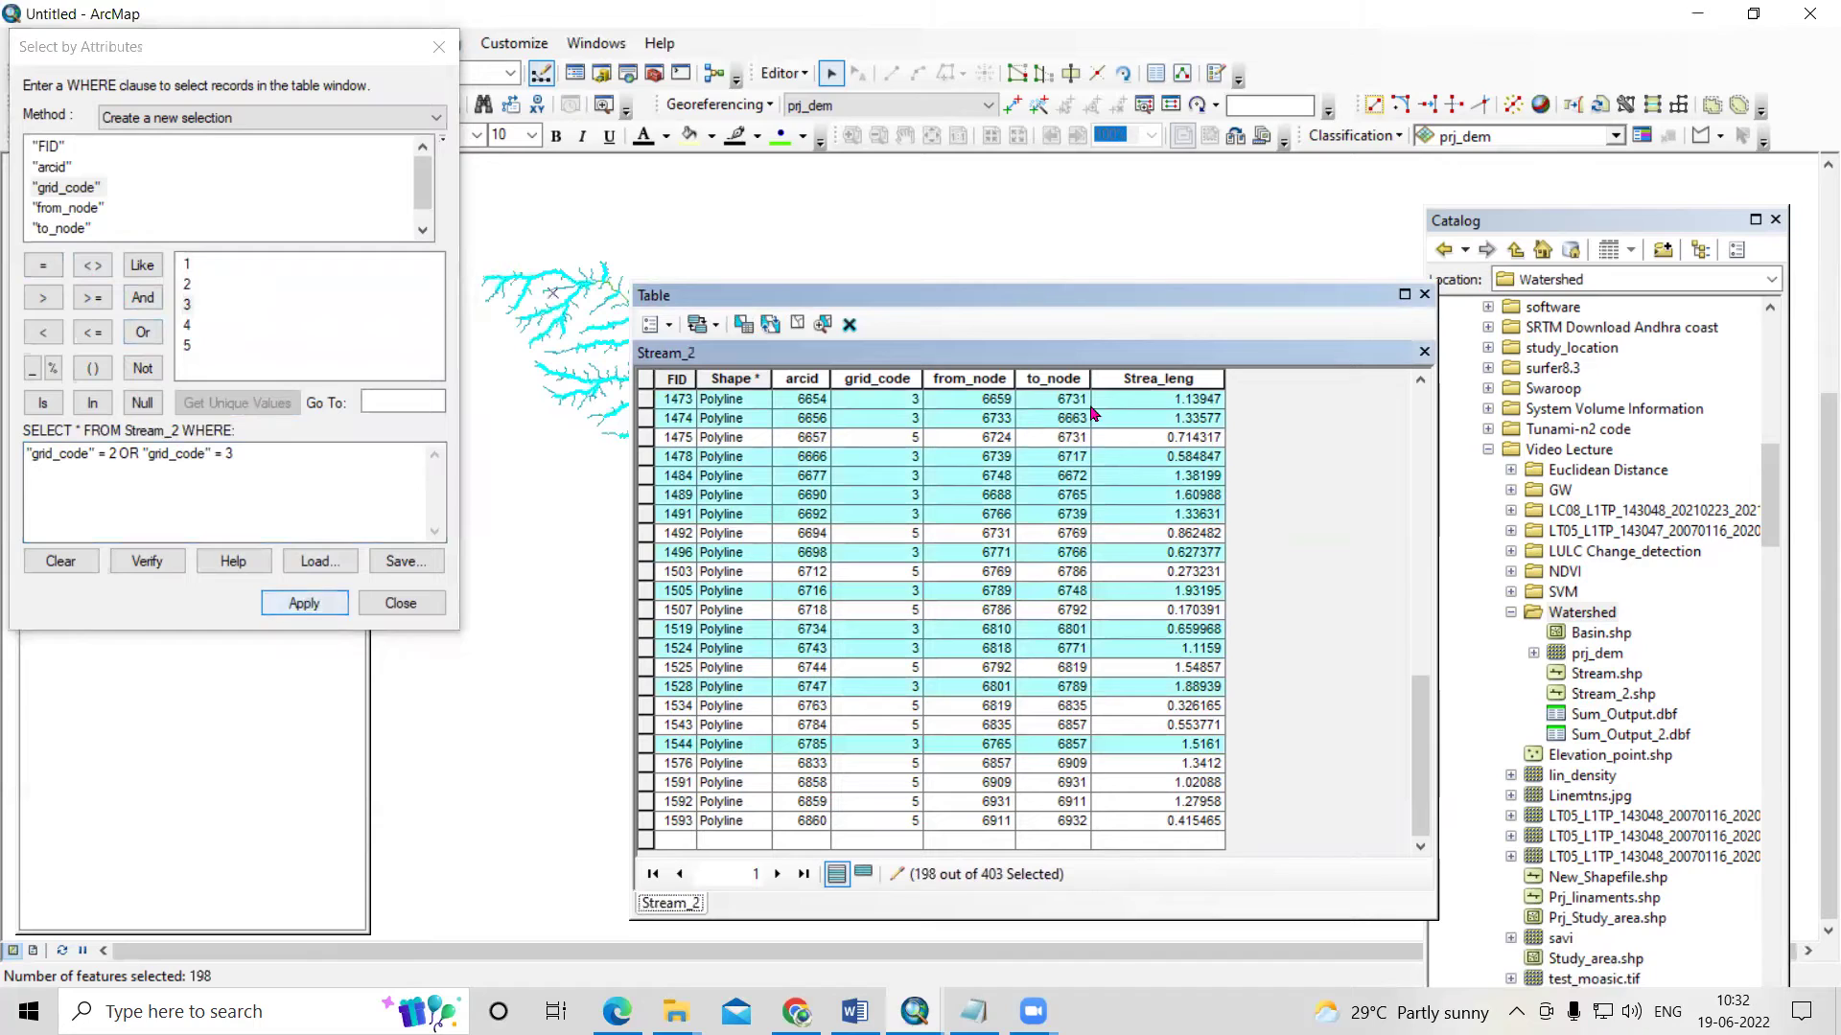
- Explode the selected order 2 and 3 streams, then reselect and planarize them with a cluster tolerance of 0.001 meters
{"action": "left_click", "coordinate": [1514, 107]}
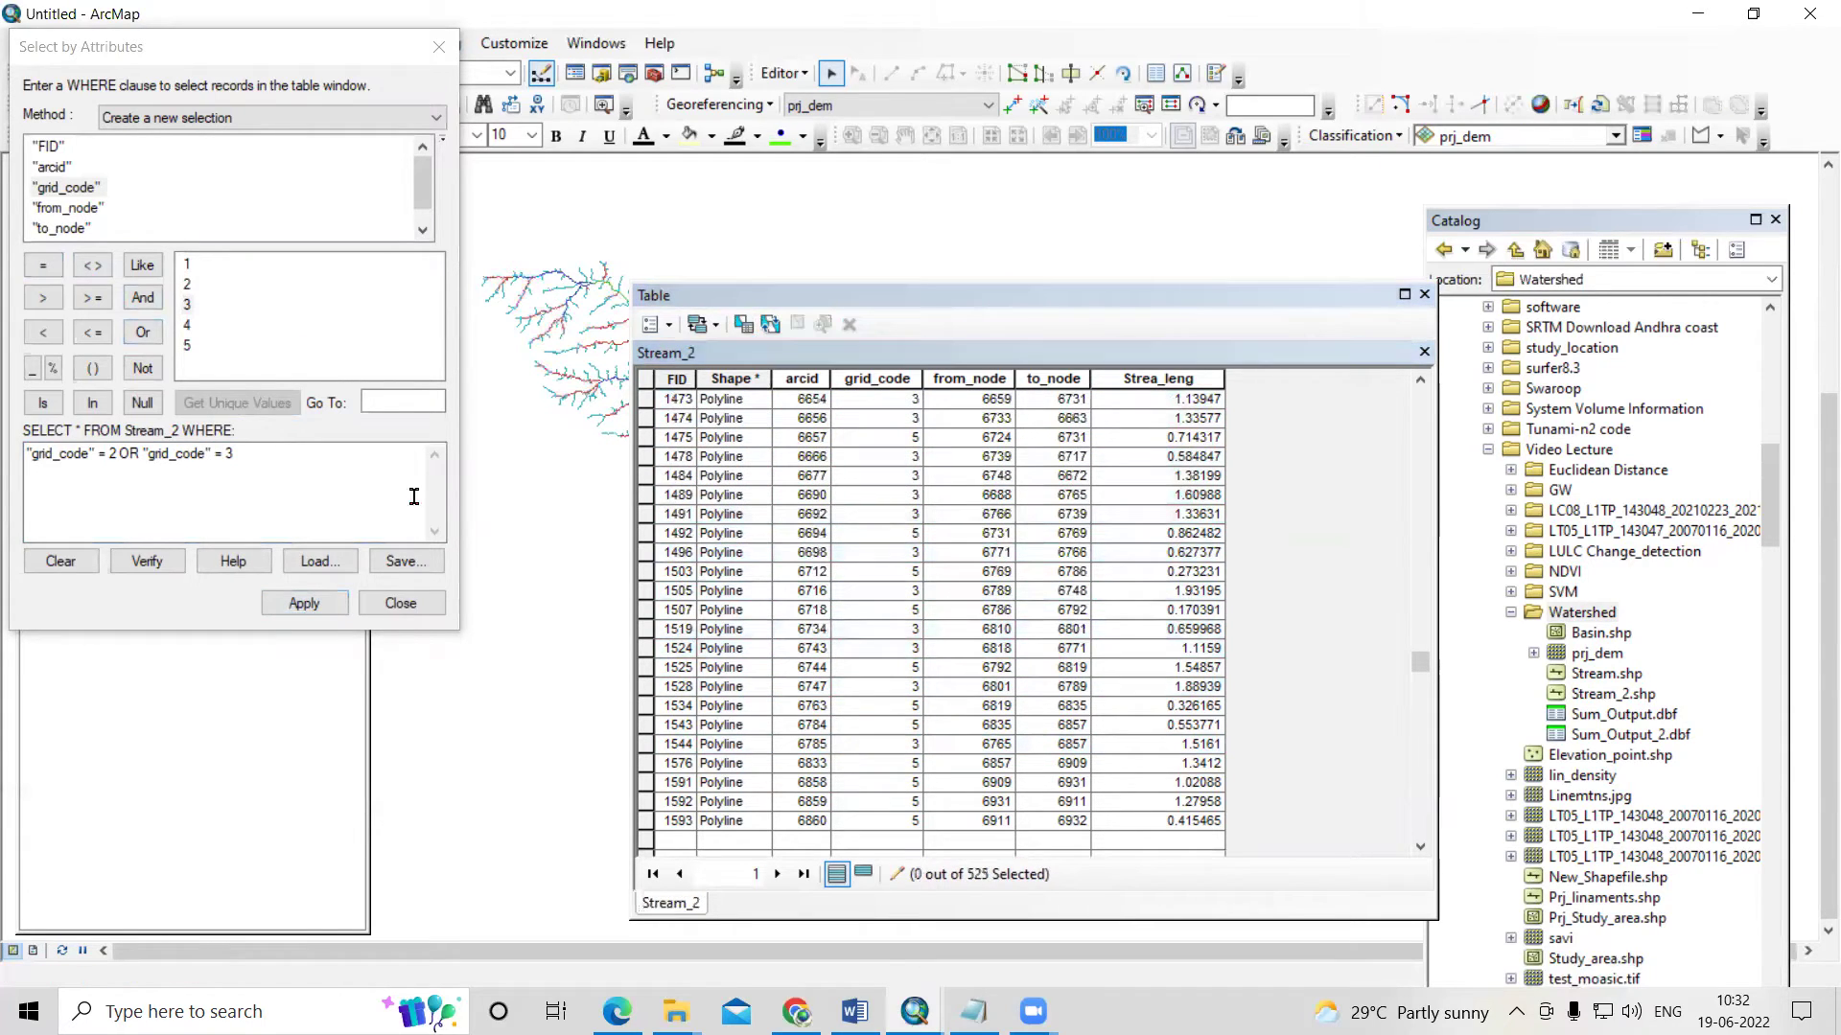
{"action": "left_click", "coordinate": [286, 603]}
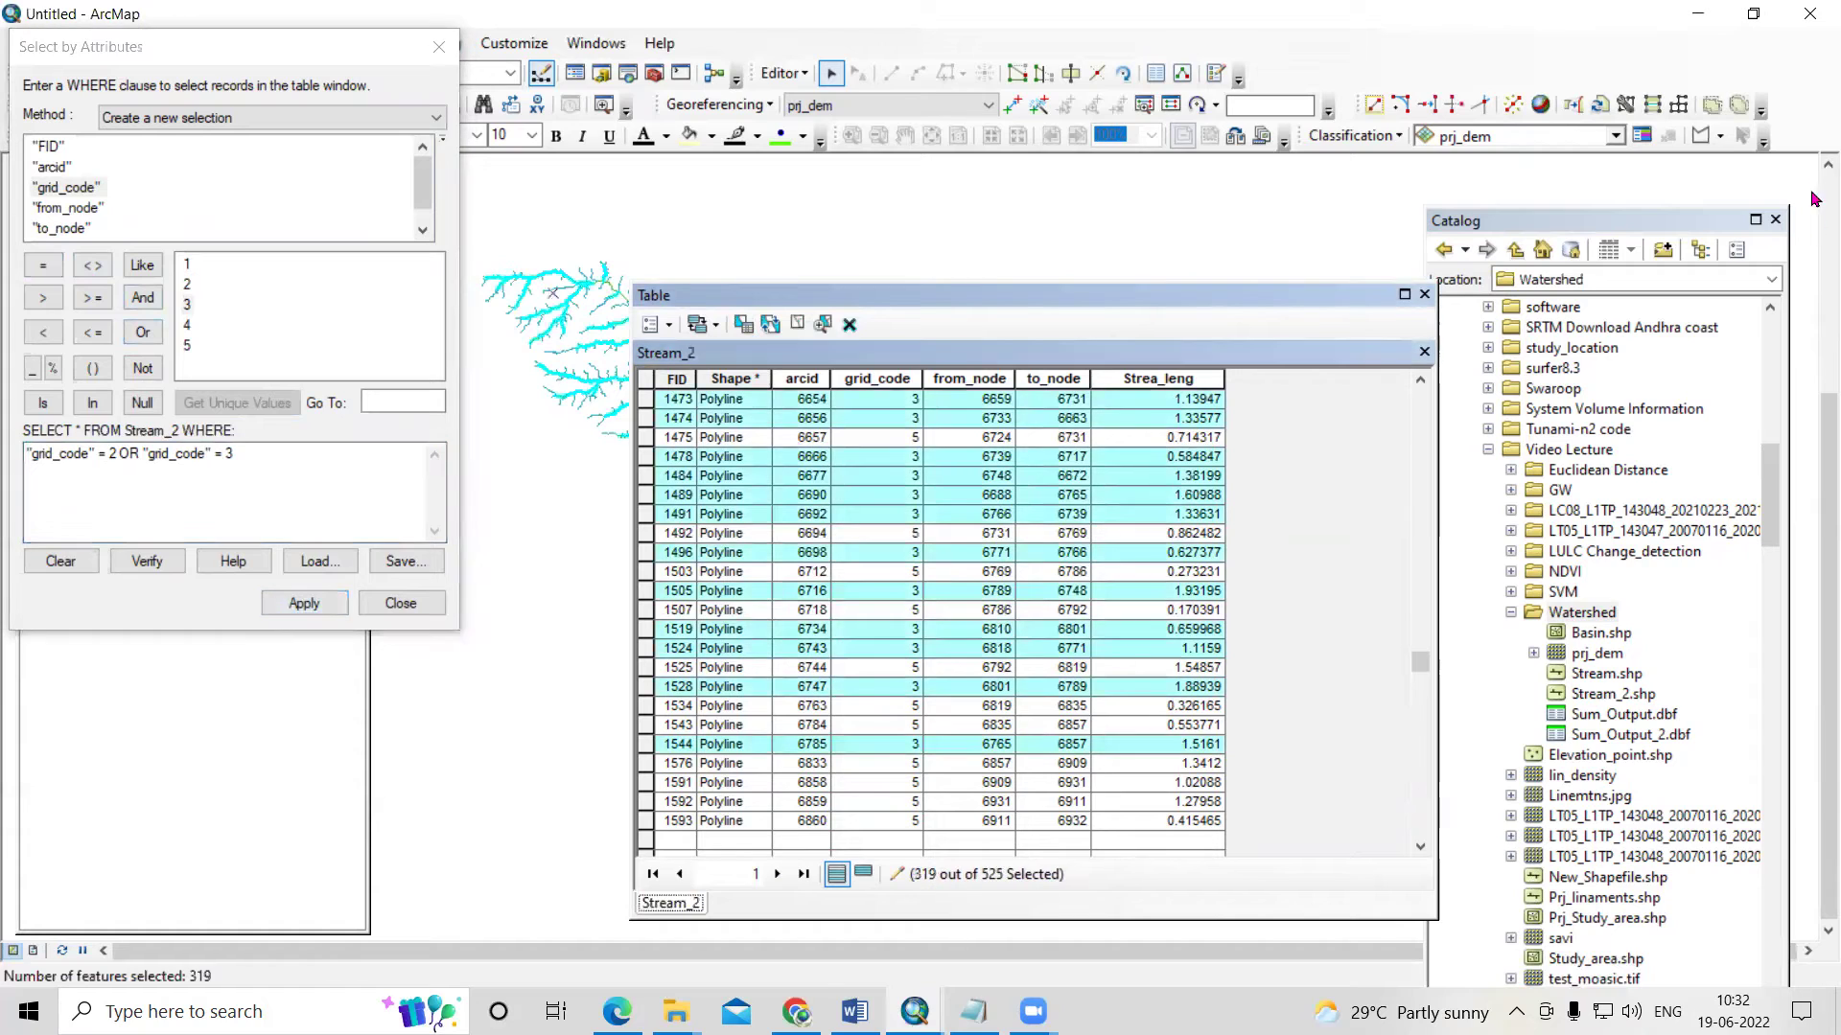
{"action": "left_click", "coordinate": [1679, 107]}
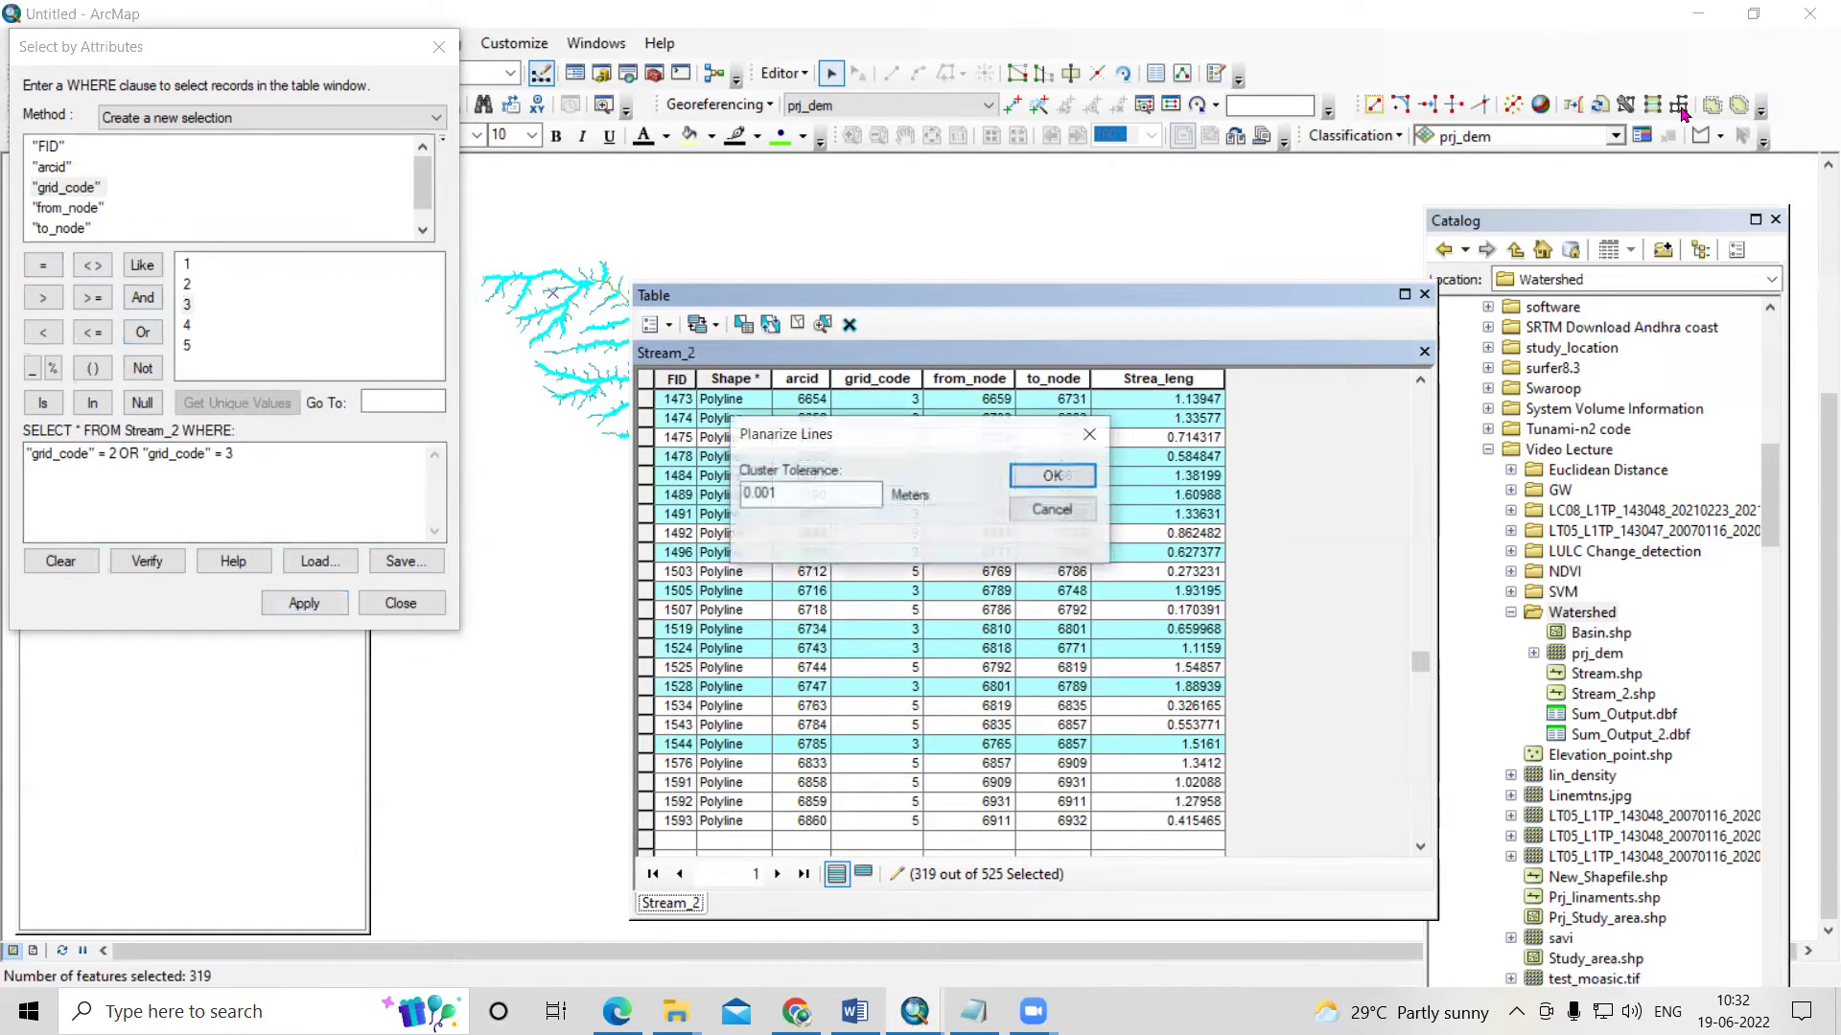
{"action": "left_click", "coordinate": [1066, 477]}
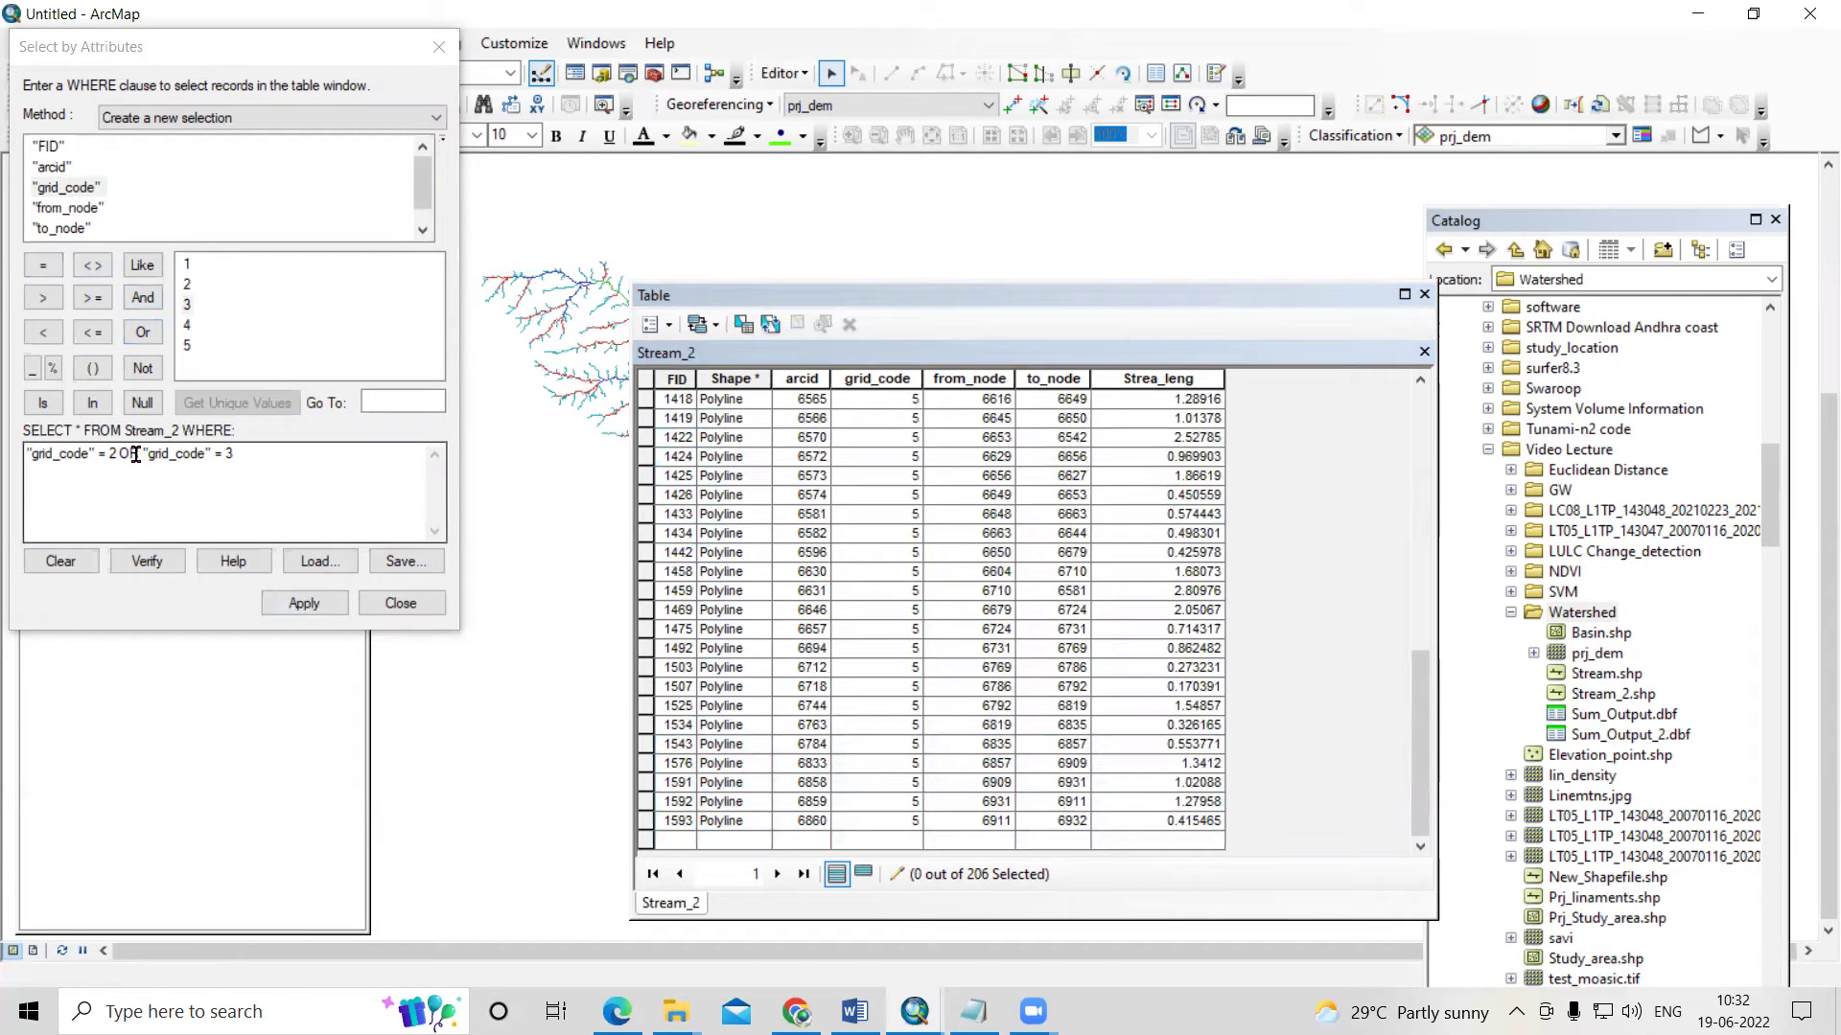
- Select only the streams with "grid_code" = 3 and merge them into a single feature
{"action": "left_click_drag", "start_coordinate": [137, 454], "coordinate": [15, 489]}
{"action": "key", "text": "Delete"}
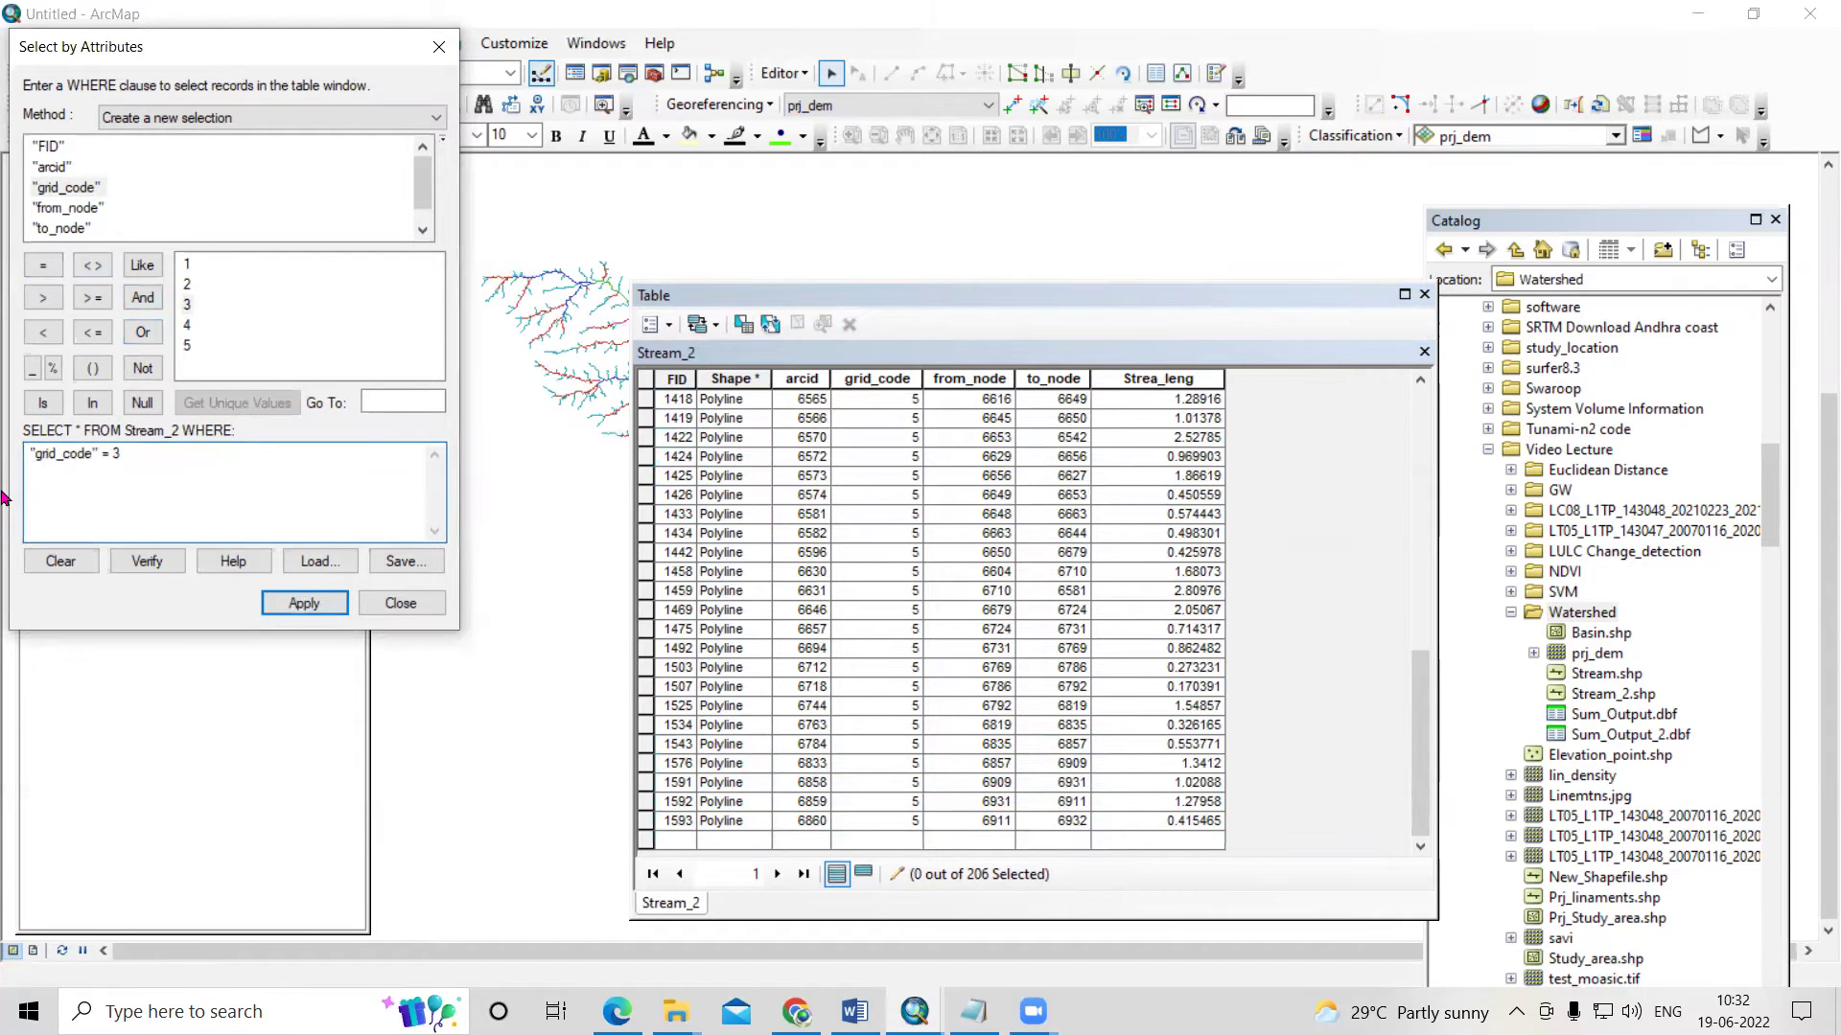
{"action": "key", "text": "Delete"}
{"action": "left_click", "coordinate": [304, 603]}
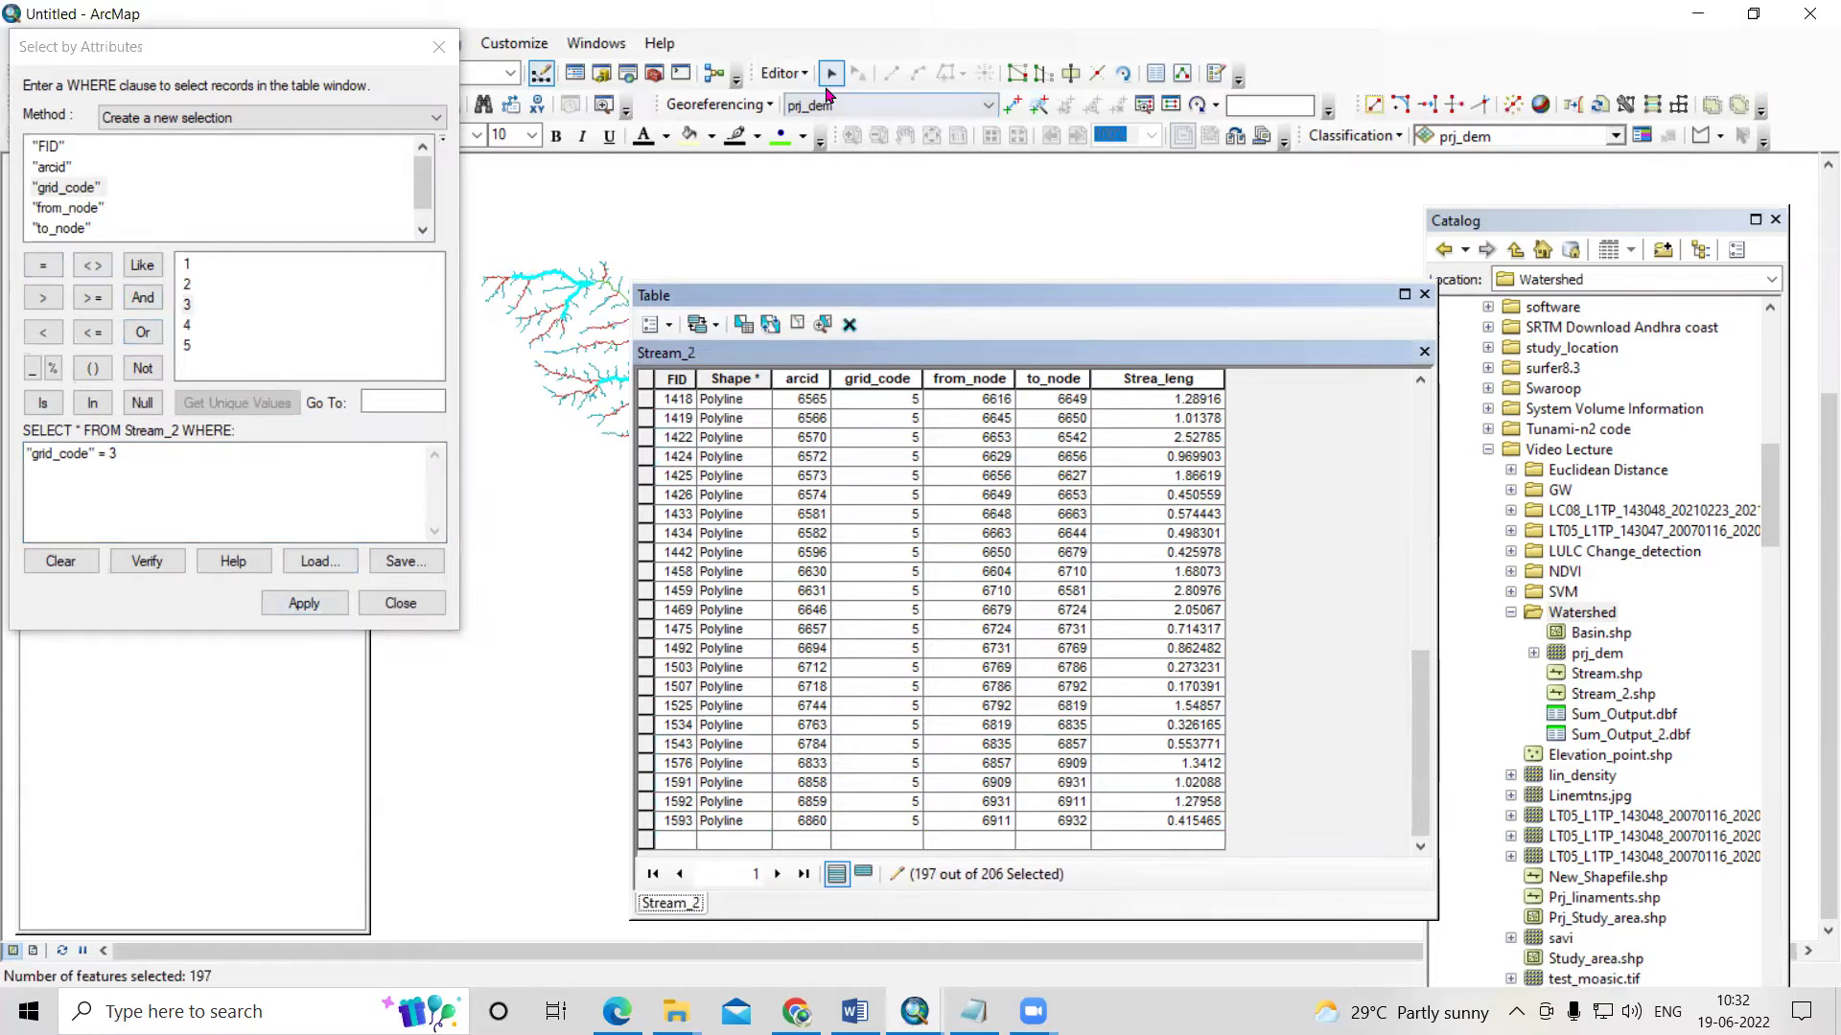
{"action": "left_click", "coordinate": [783, 73]}
{"action": "left_click", "coordinate": [882, 292]}
{"action": "left_click", "coordinate": [1105, 427]}
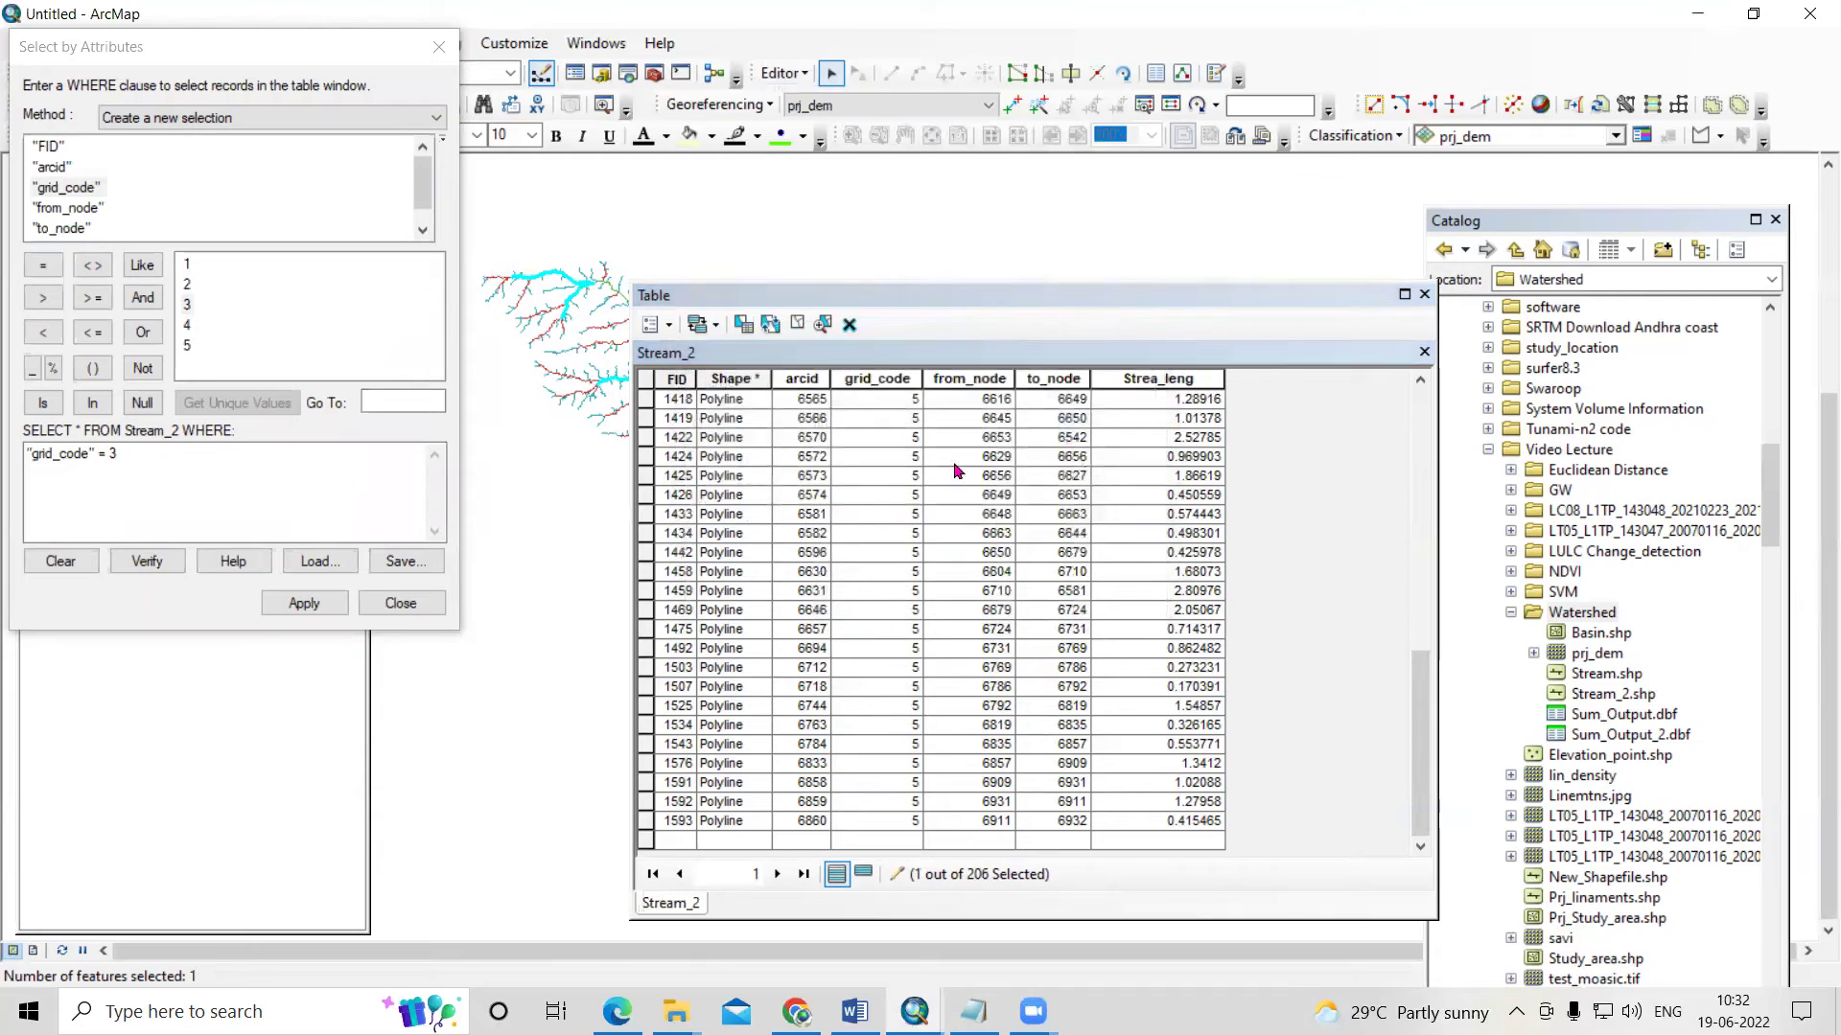
- Extend the selection clause to "grid_code" = 3 OR "grid_code" = 4 and apply it to Stream_2
{"action": "left_click", "coordinate": [236, 466]}
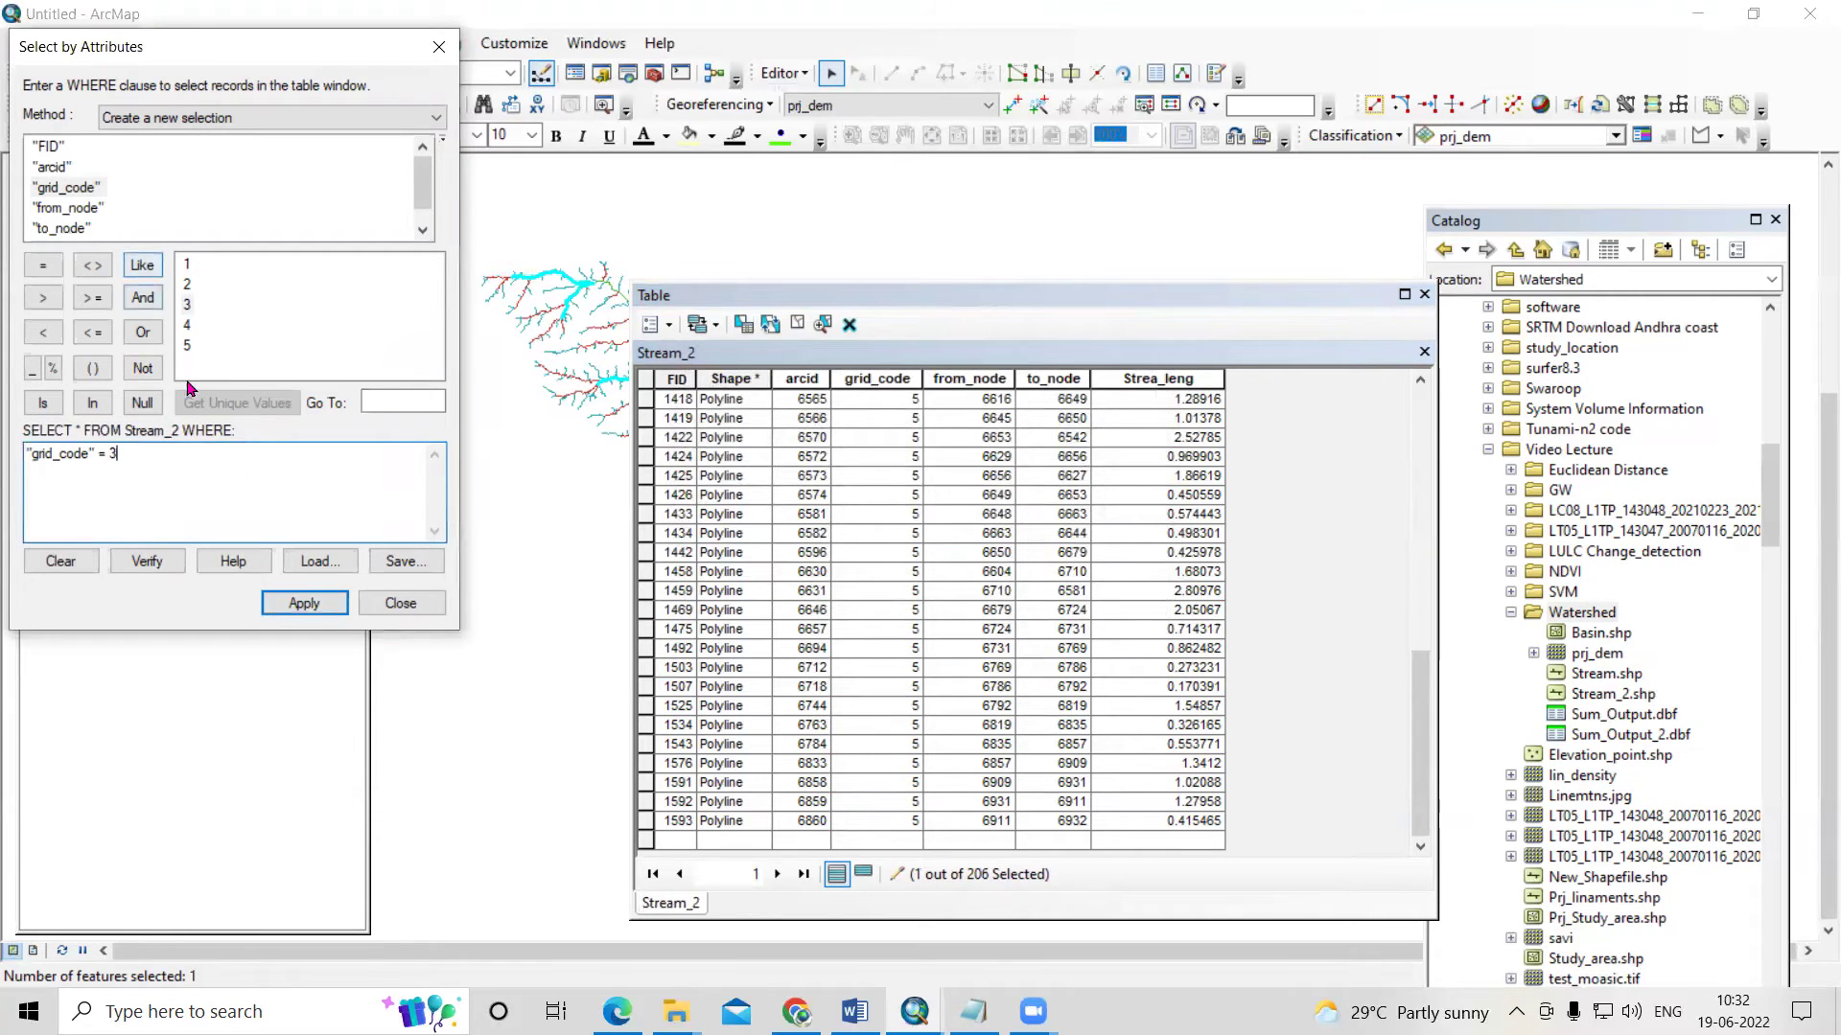
{"action": "left_click", "coordinate": [142, 333]}
{"action": "double_click", "coordinate": [75, 190]}
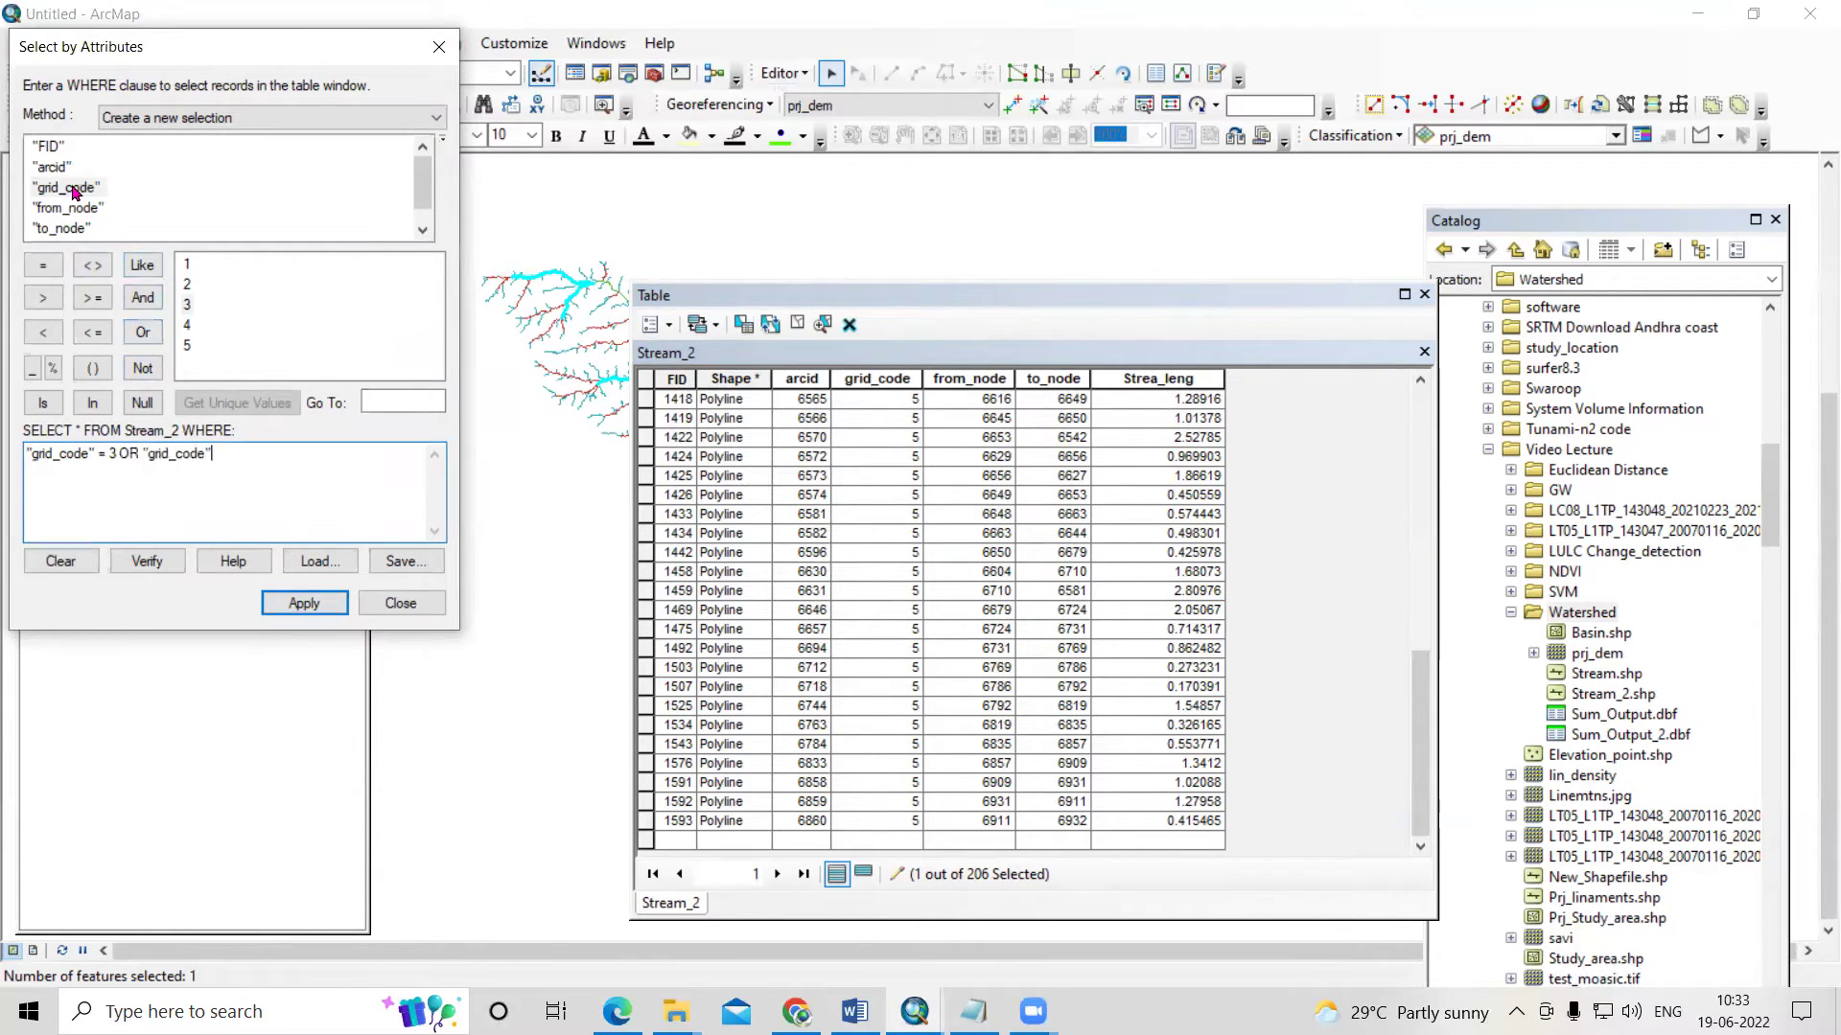
{"action": "left_click", "coordinate": [42, 266]}
{"action": "double_click", "coordinate": [188, 326]}
{"action": "left_click", "coordinate": [303, 603]}
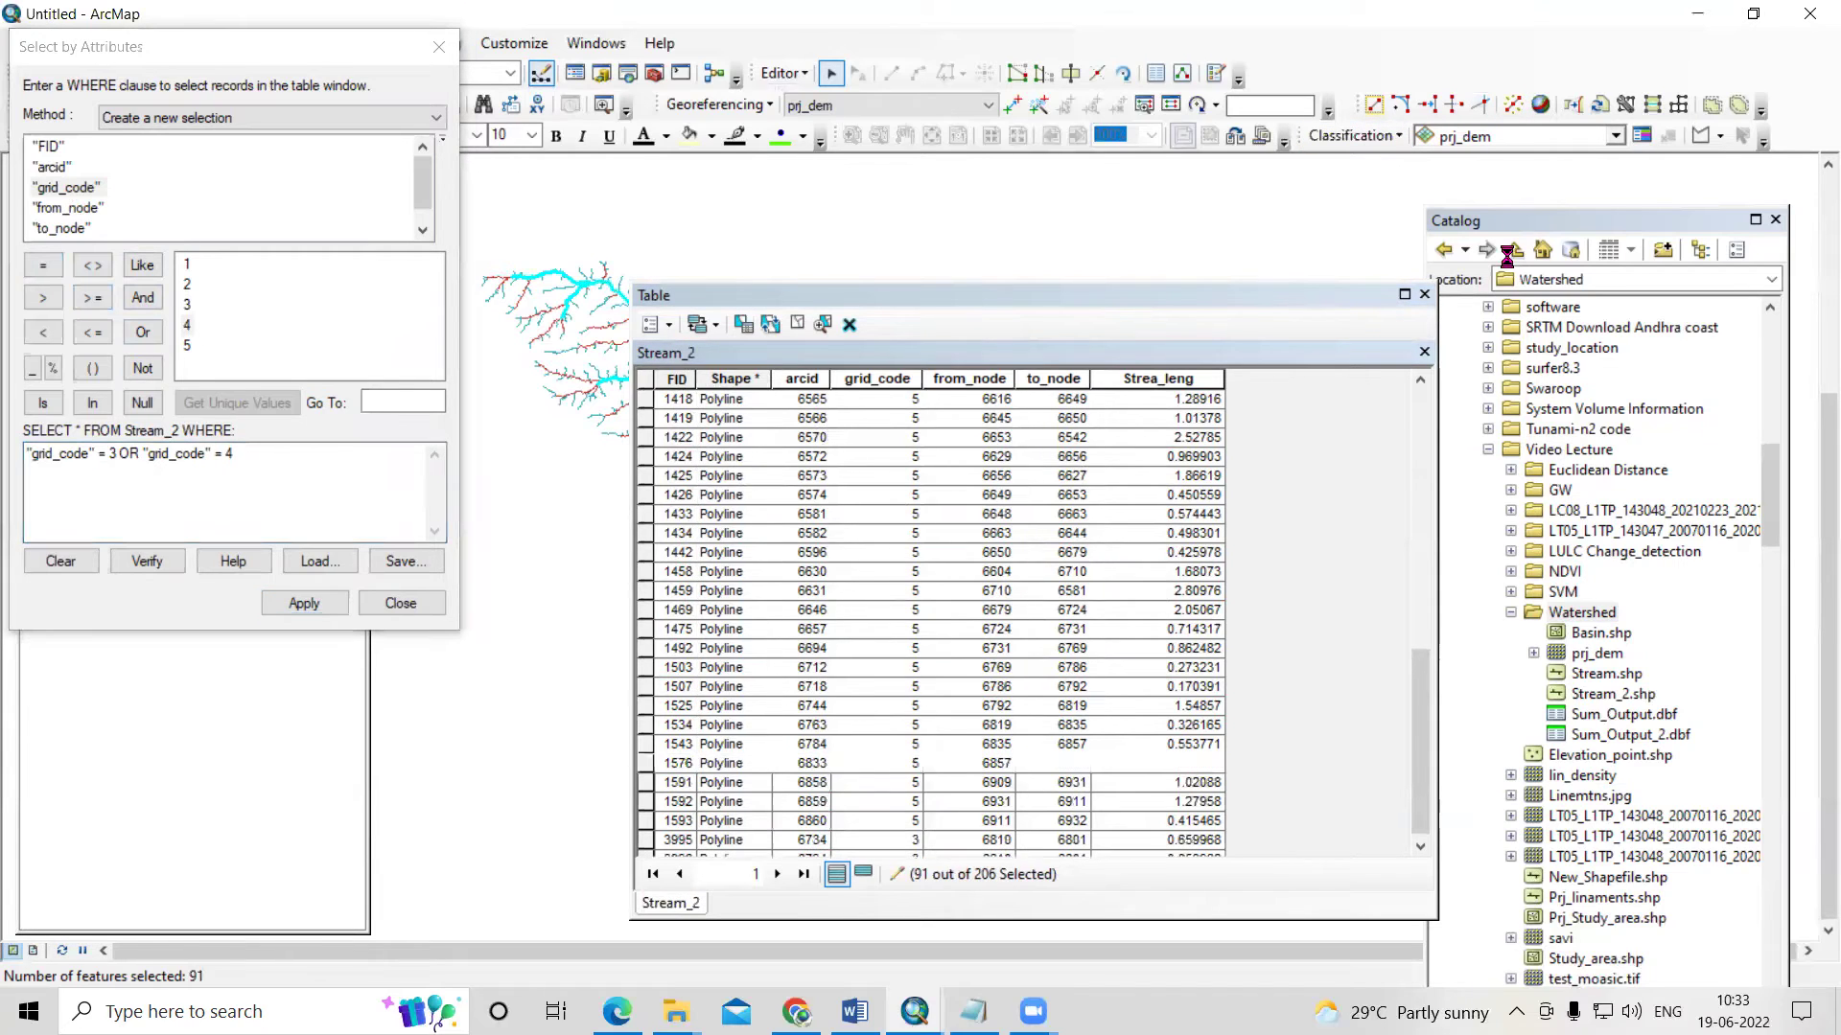
- Explode the selected order 3 and 4 streams, then reselect and planarize the resulting lines
{"action": "left_click", "coordinate": [305, 604]}
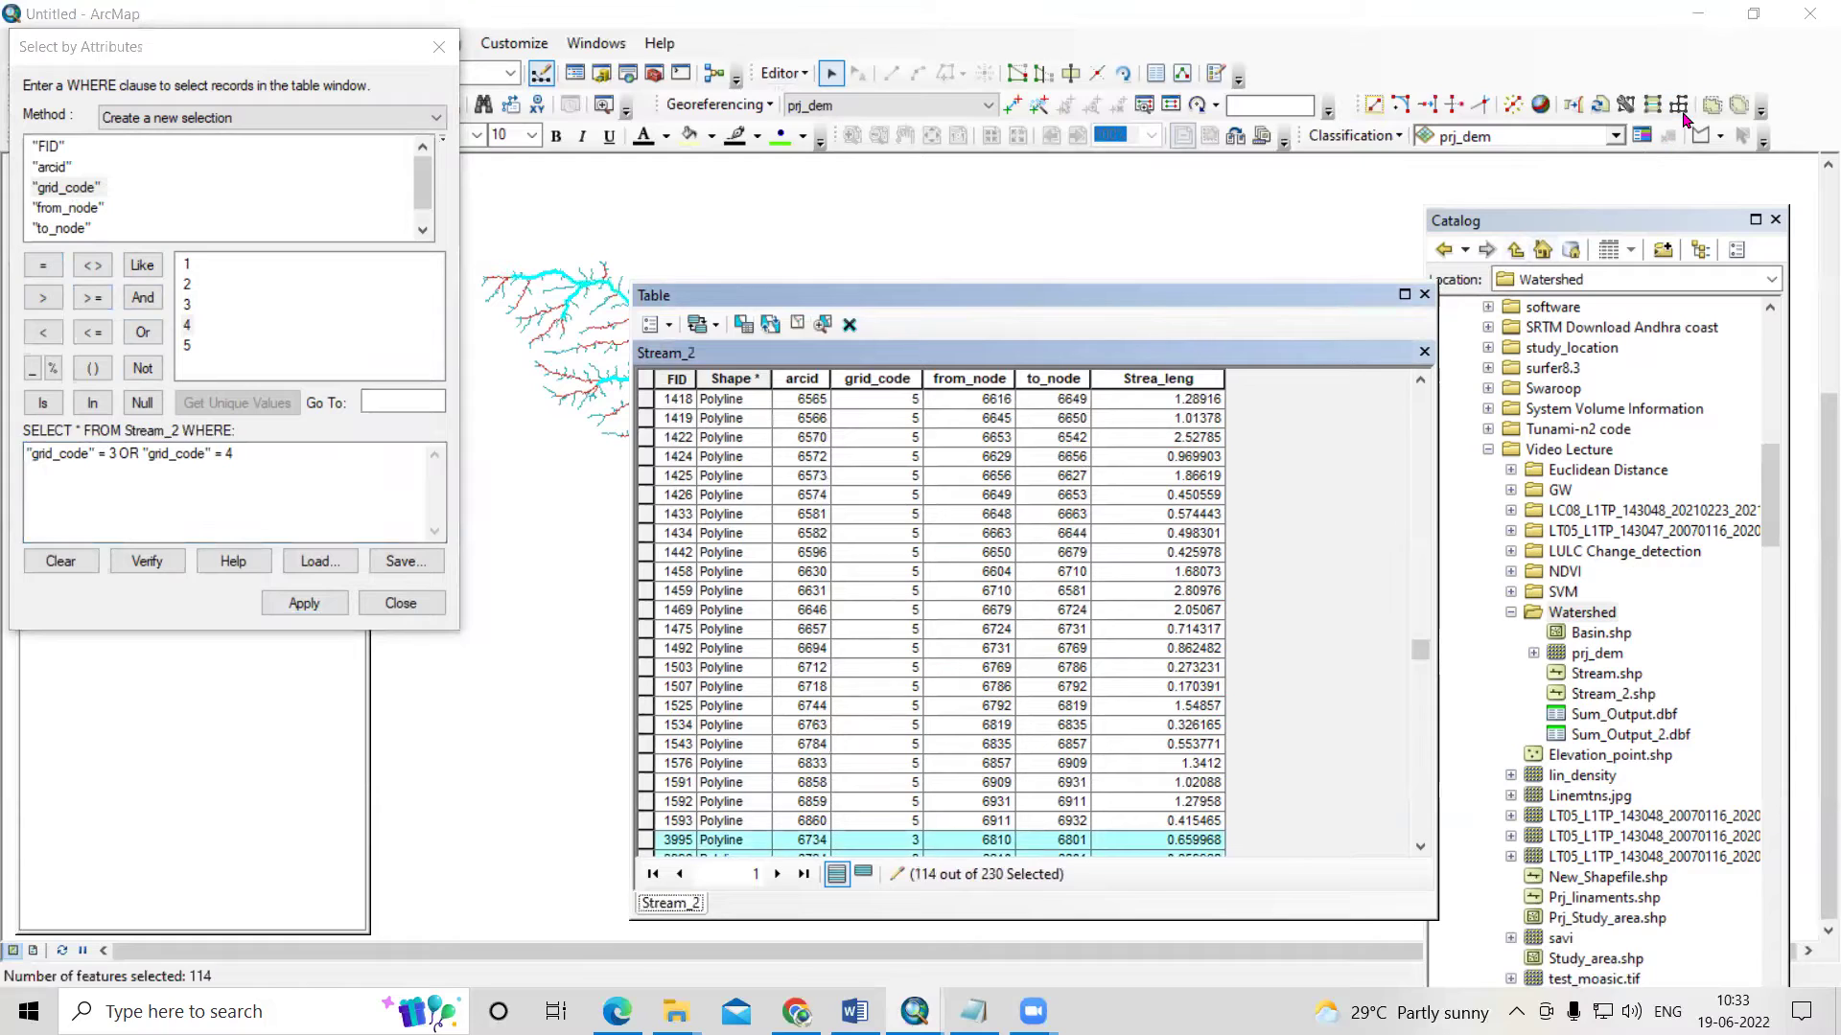
{"action": "left_click", "coordinate": [1678, 103]}
{"action": "left_click", "coordinate": [1052, 476]}
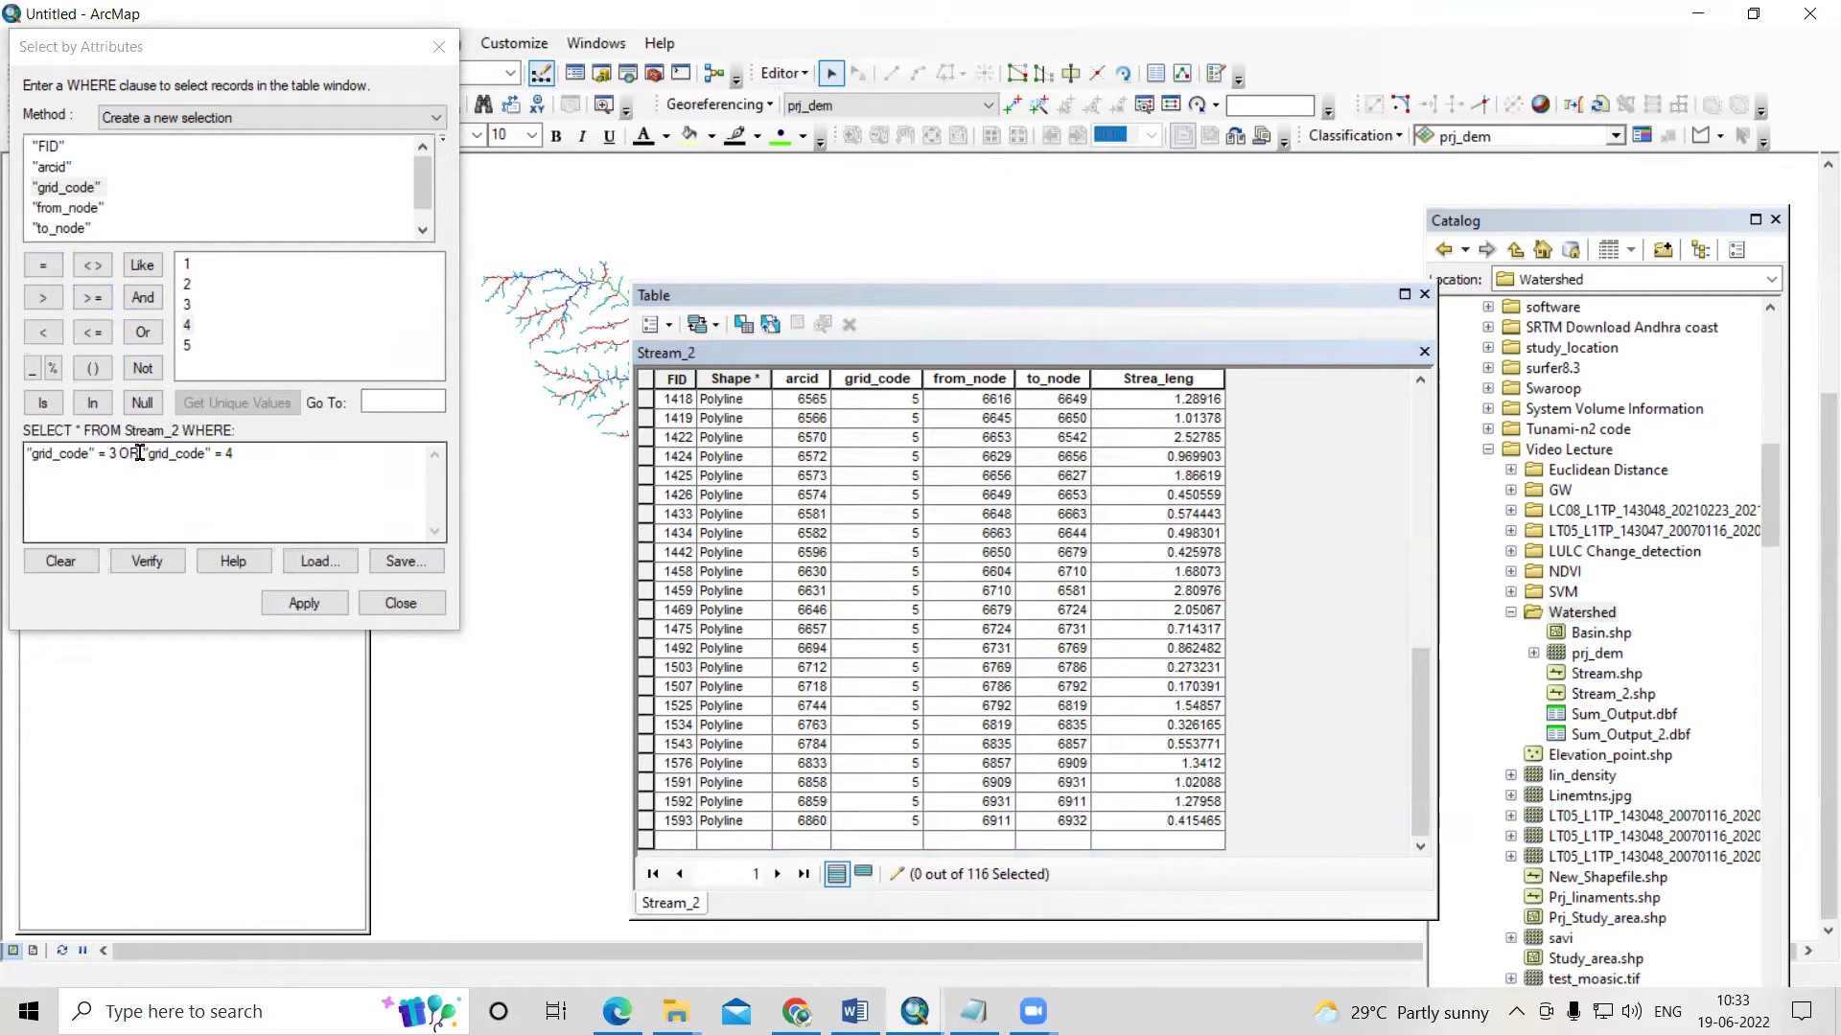
- Select only the streams with "grid_code" = 4 and merge them into a single feature
{"action": "left_click_drag", "start_coordinate": [140, 456], "coordinate": [16, 468]}
{"action": "key", "text": "BackSpace"}
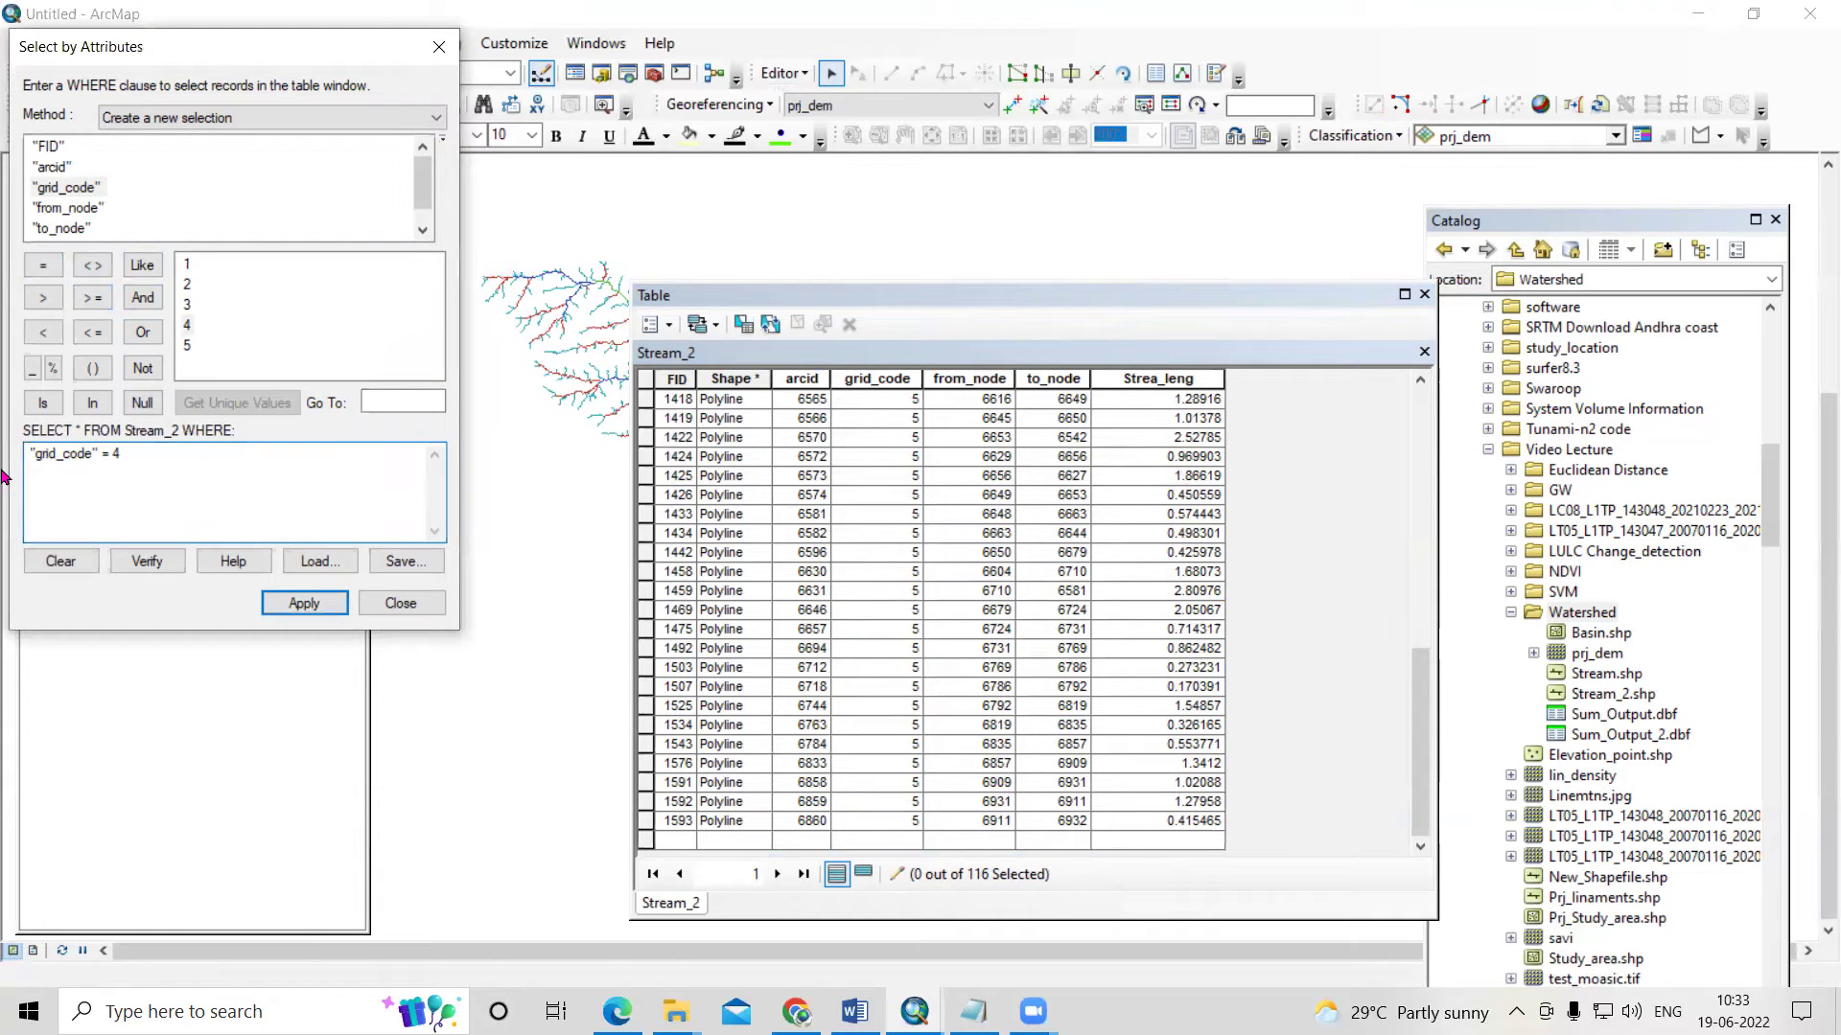
{"action": "left_click", "coordinate": [307, 604]}
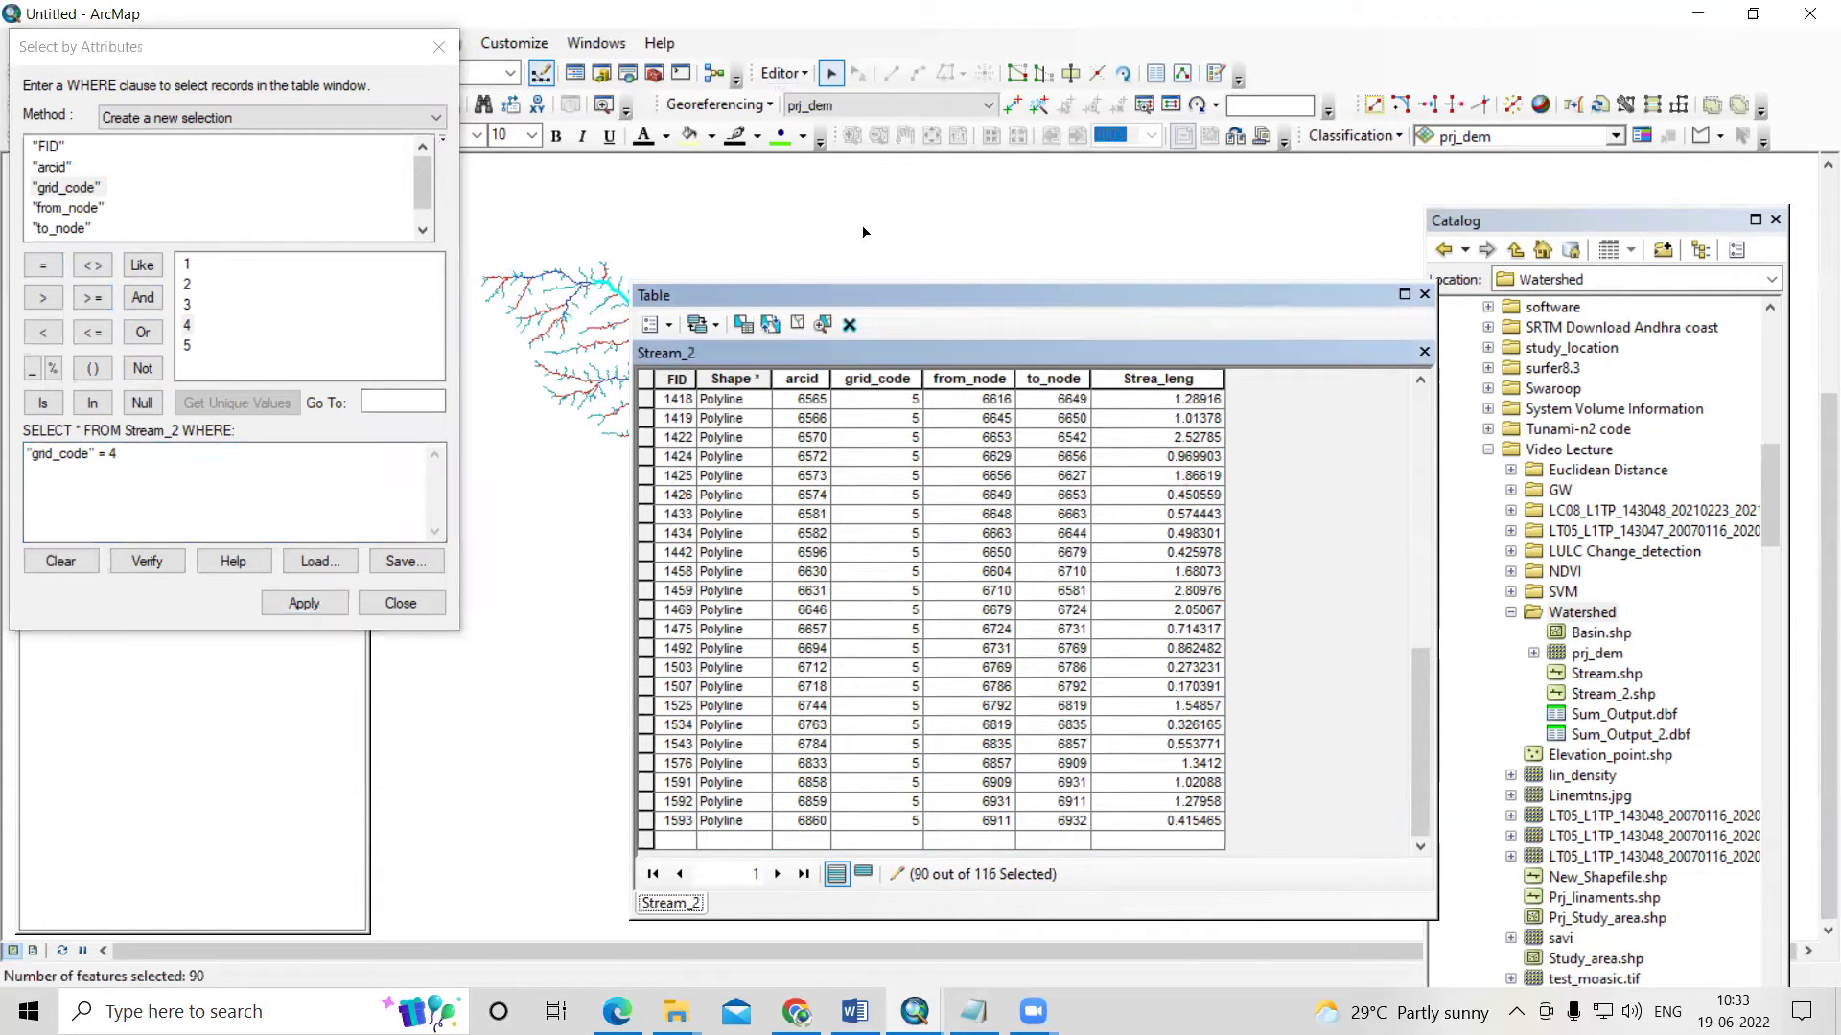
{"action": "left_click", "coordinate": [782, 74]}
{"action": "left_click", "coordinate": [815, 291]}
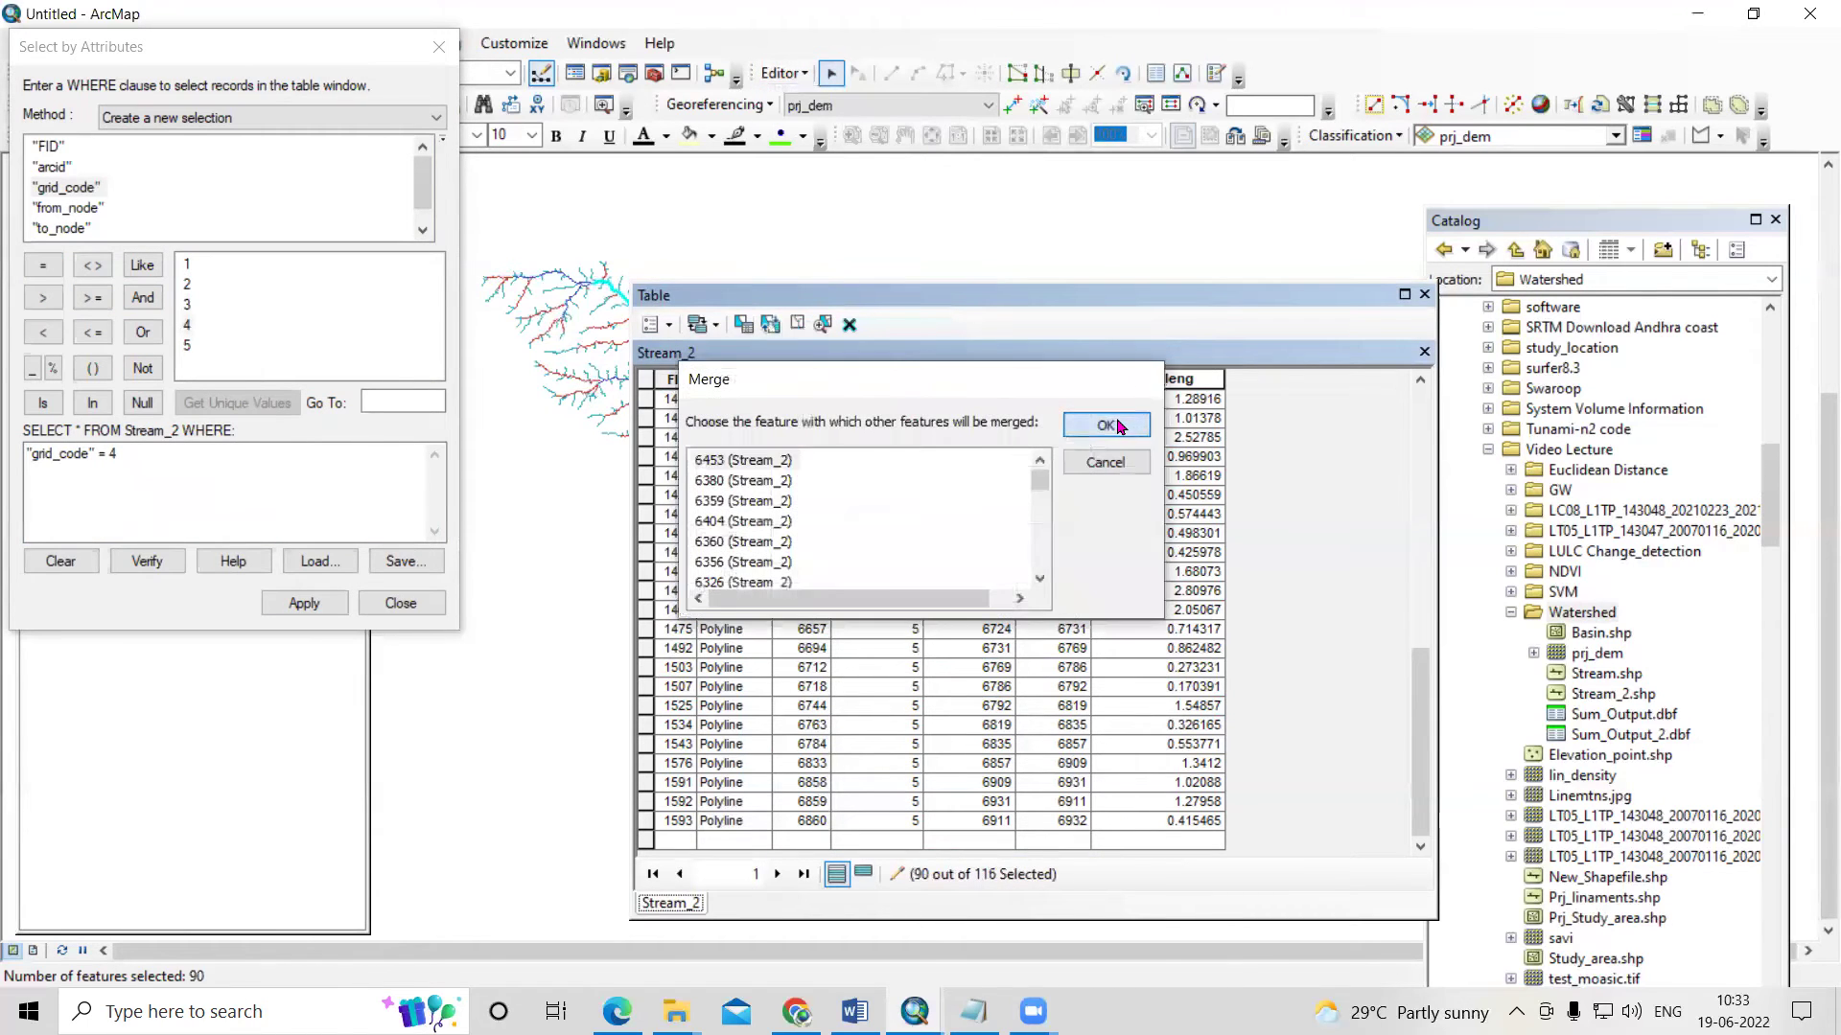
{"action": "left_click", "coordinate": [1107, 426]}
- Extend the selection clause to "grid_code" = 4 OR "grid_code" = 5 and apply it to Stream_2
{"action": "left_click", "coordinate": [296, 480]}
{"action": "left_click", "coordinate": [142, 332]}
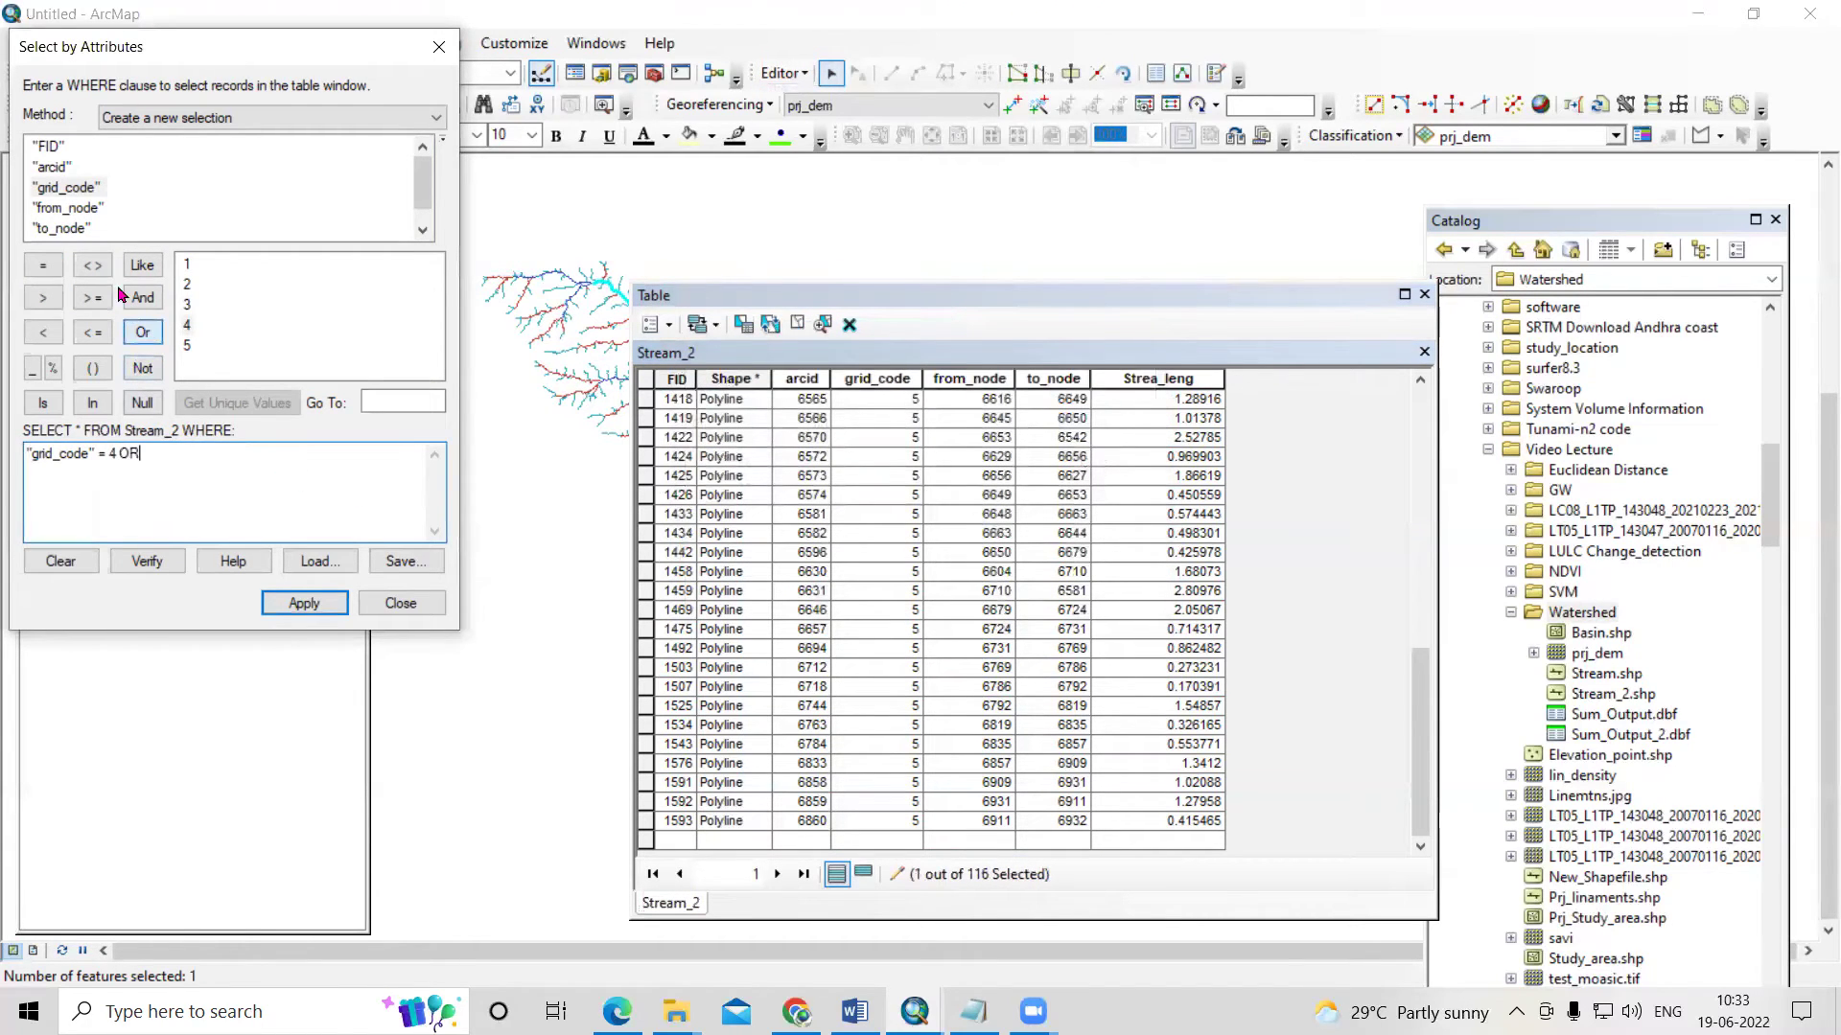
{"action": "double_click", "coordinate": [76, 192]}
{"action": "left_click", "coordinate": [43, 266]}
{"action": "double_click", "coordinate": [187, 345]}
{"action": "left_click", "coordinate": [316, 608]}
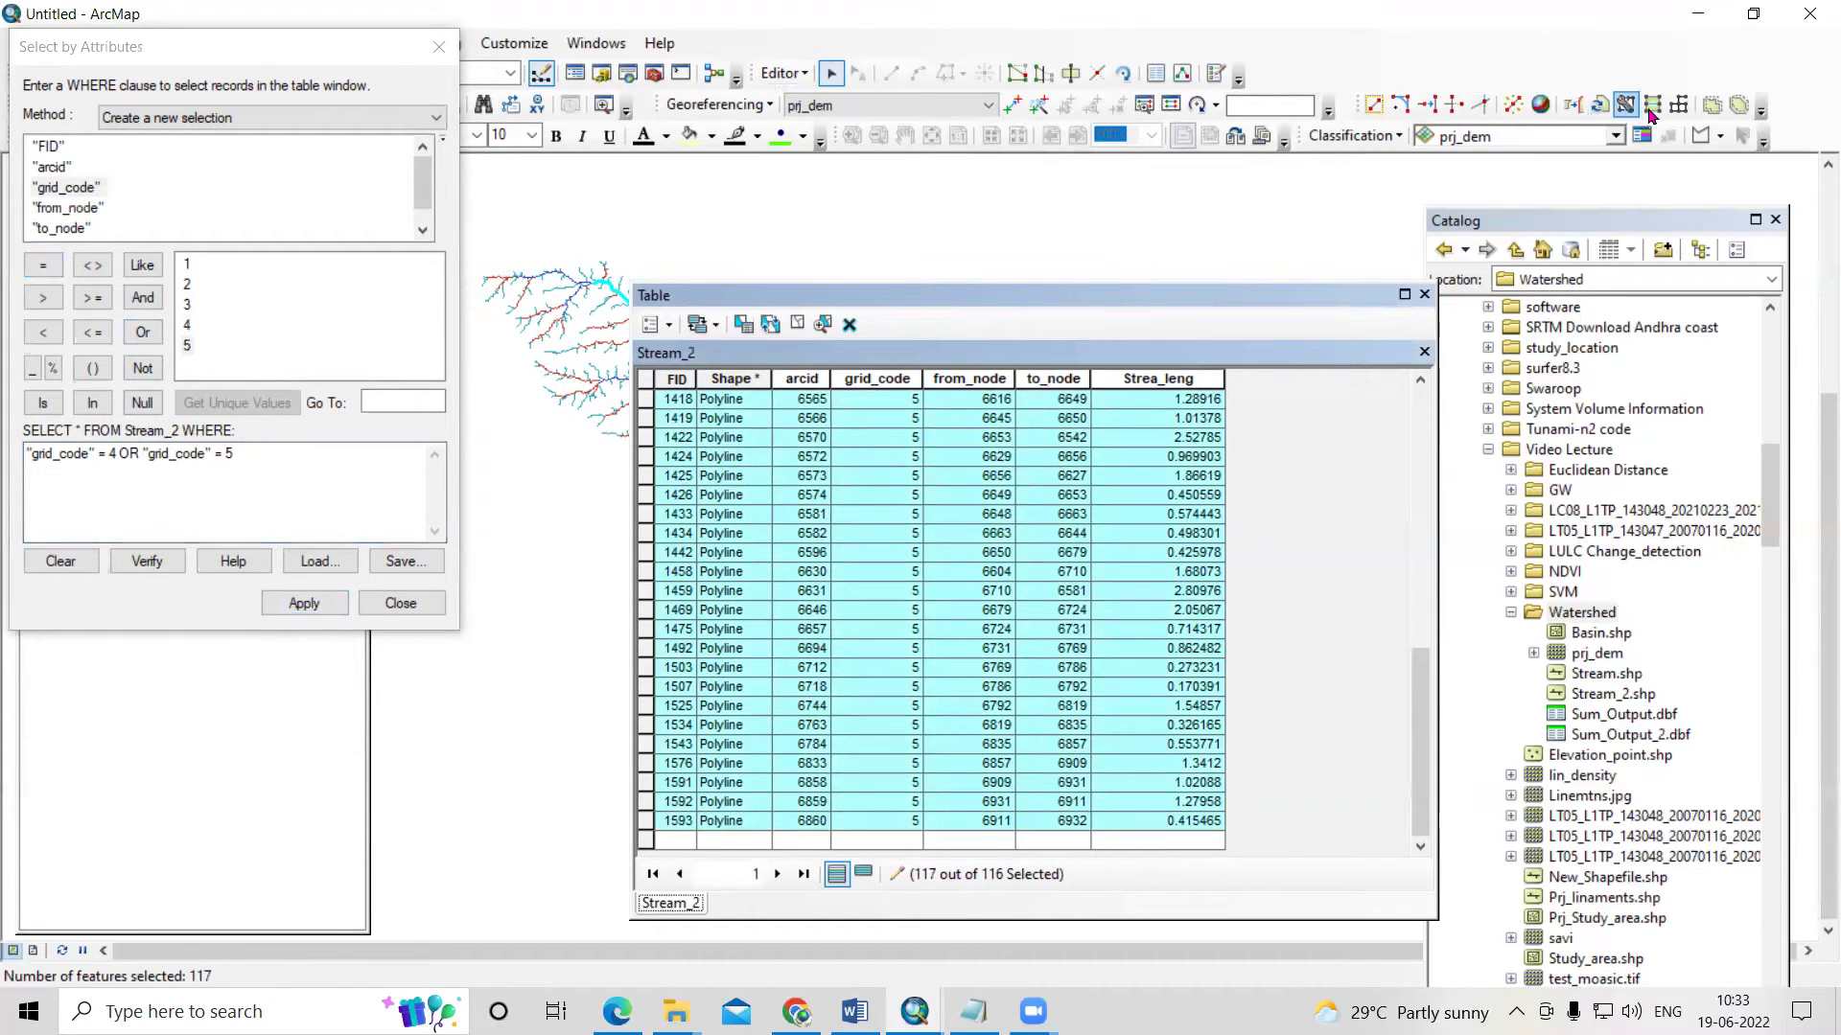
- Explode the selected order 4 and 5 streams, reselect the resulting lines and planarize them
{"action": "left_click", "coordinate": [1515, 106]}
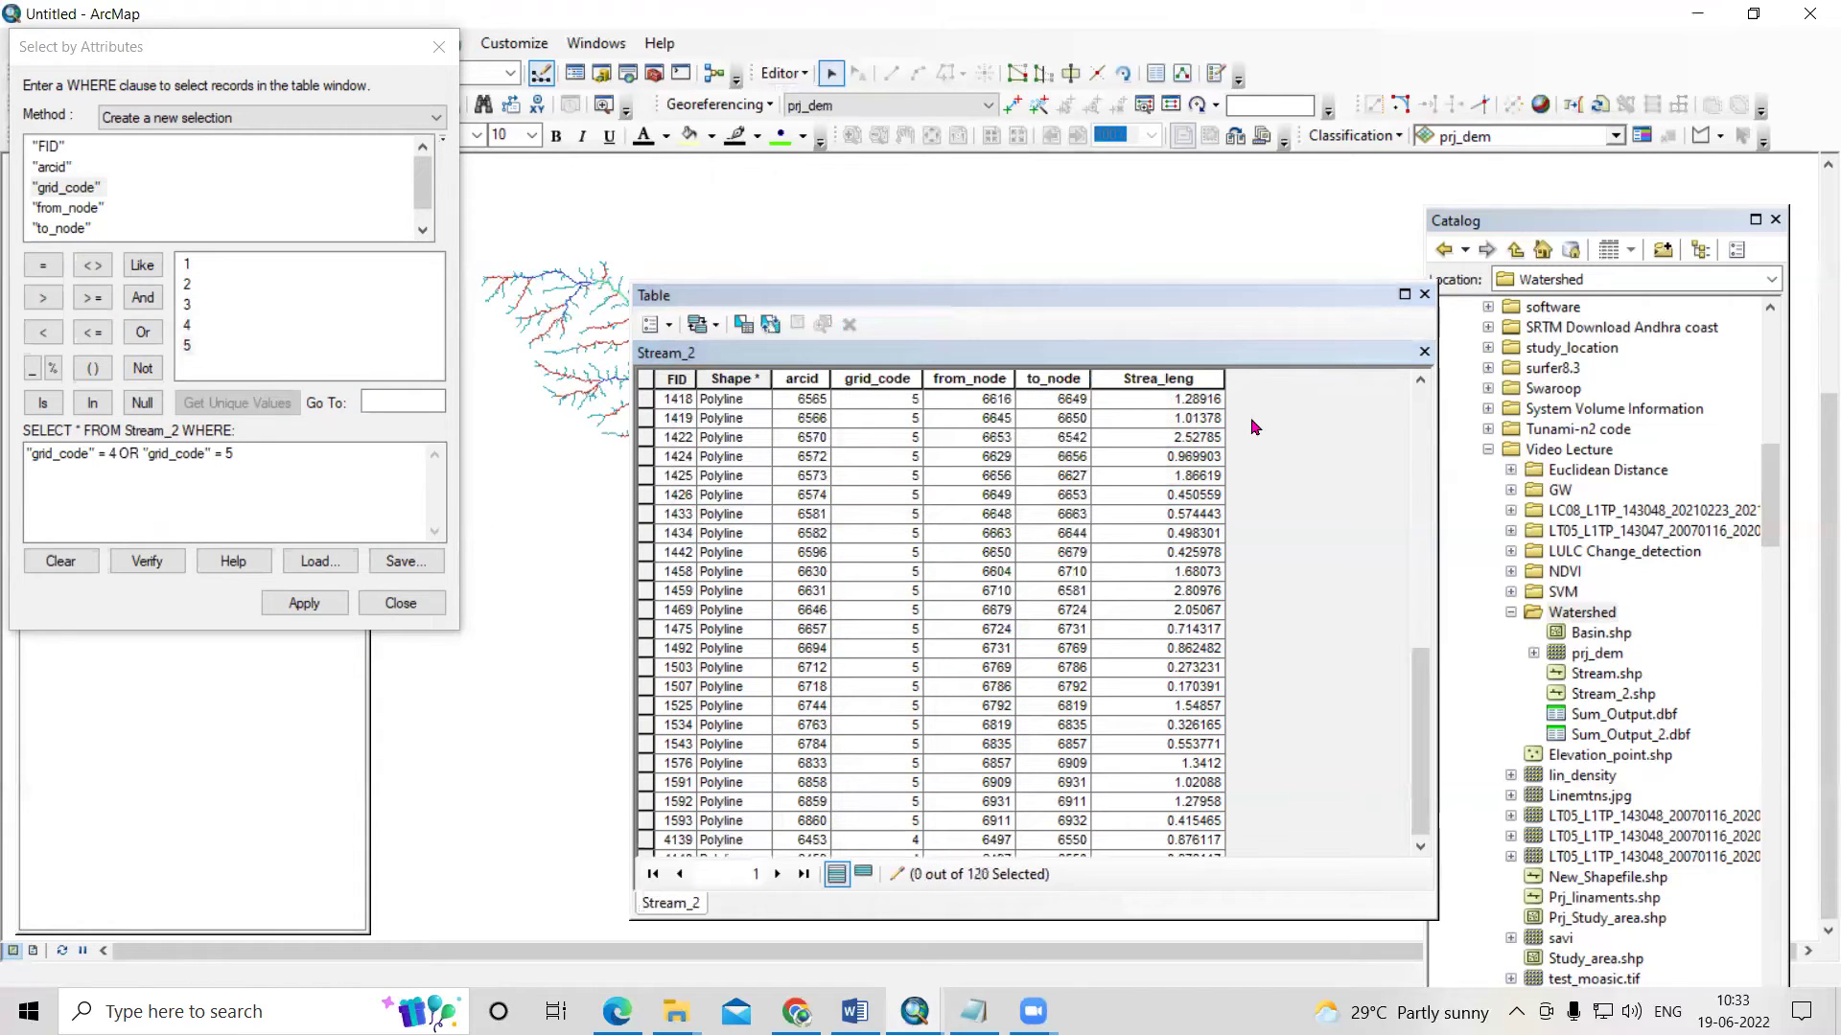
{"action": "left_click", "coordinate": [303, 602]}
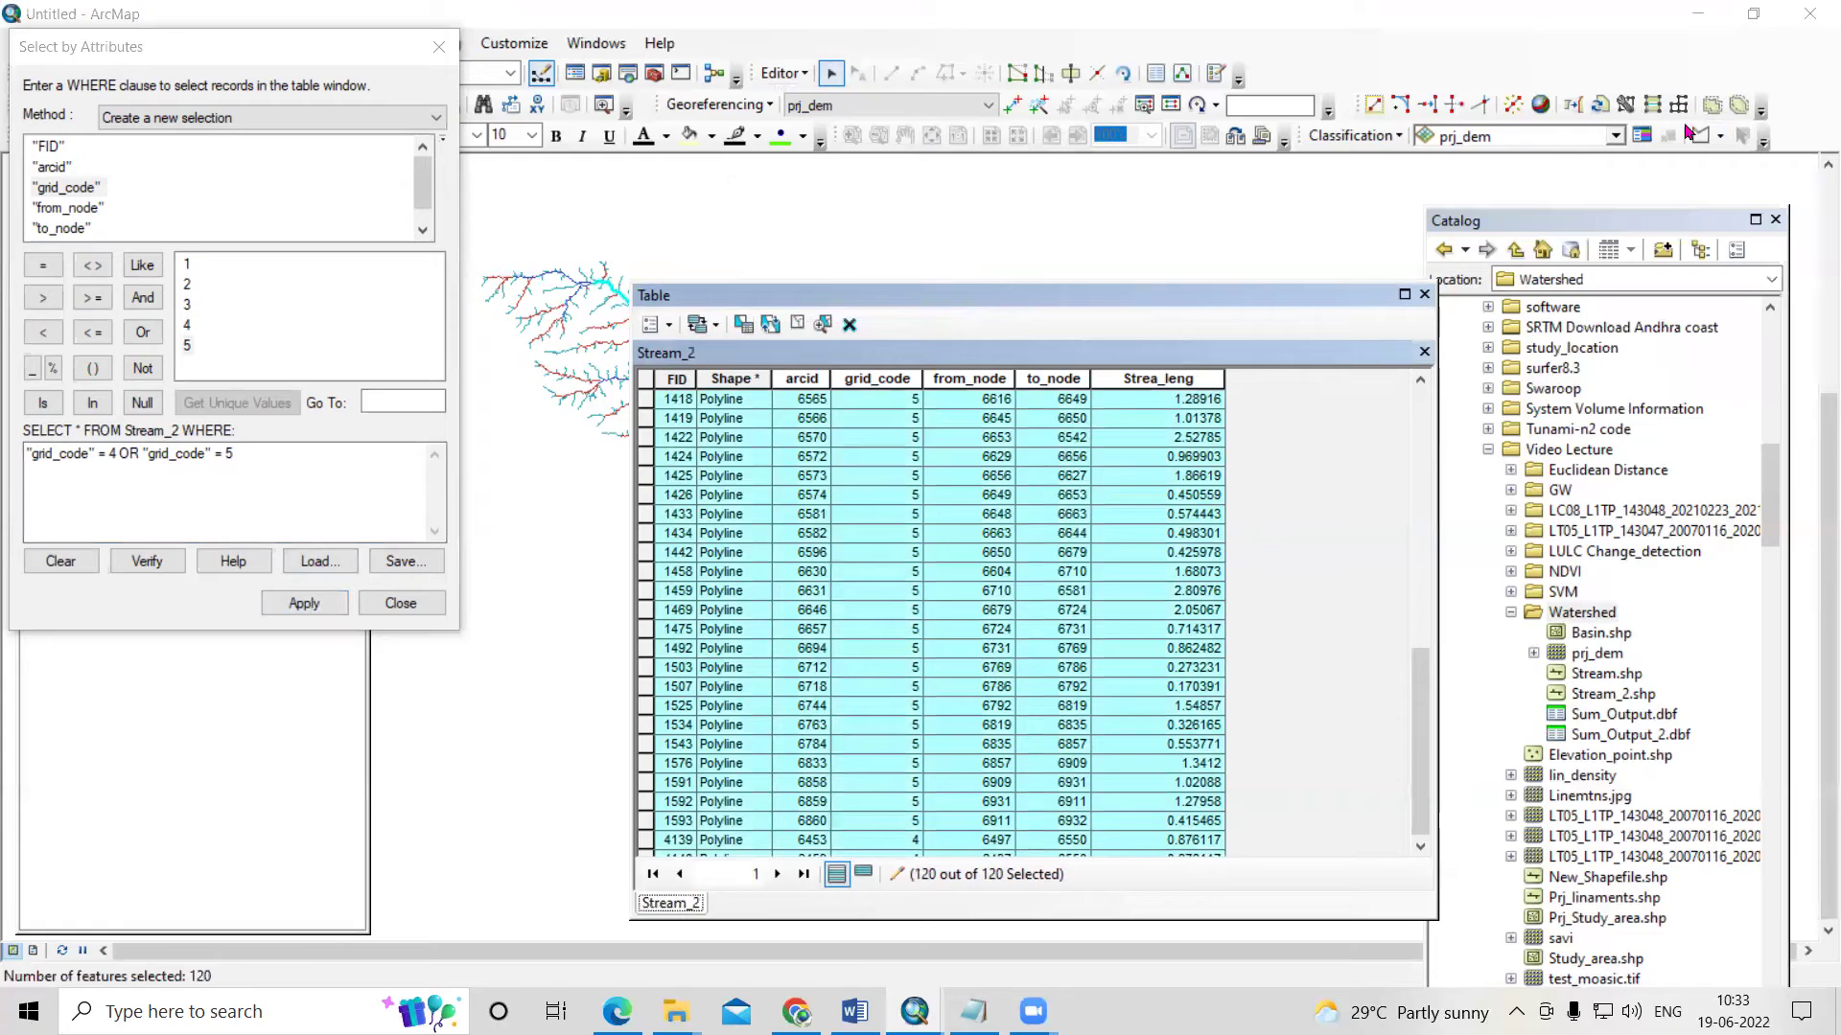
{"action": "left_click", "coordinate": [1680, 105]}
{"action": "left_click", "coordinate": [1051, 479]}
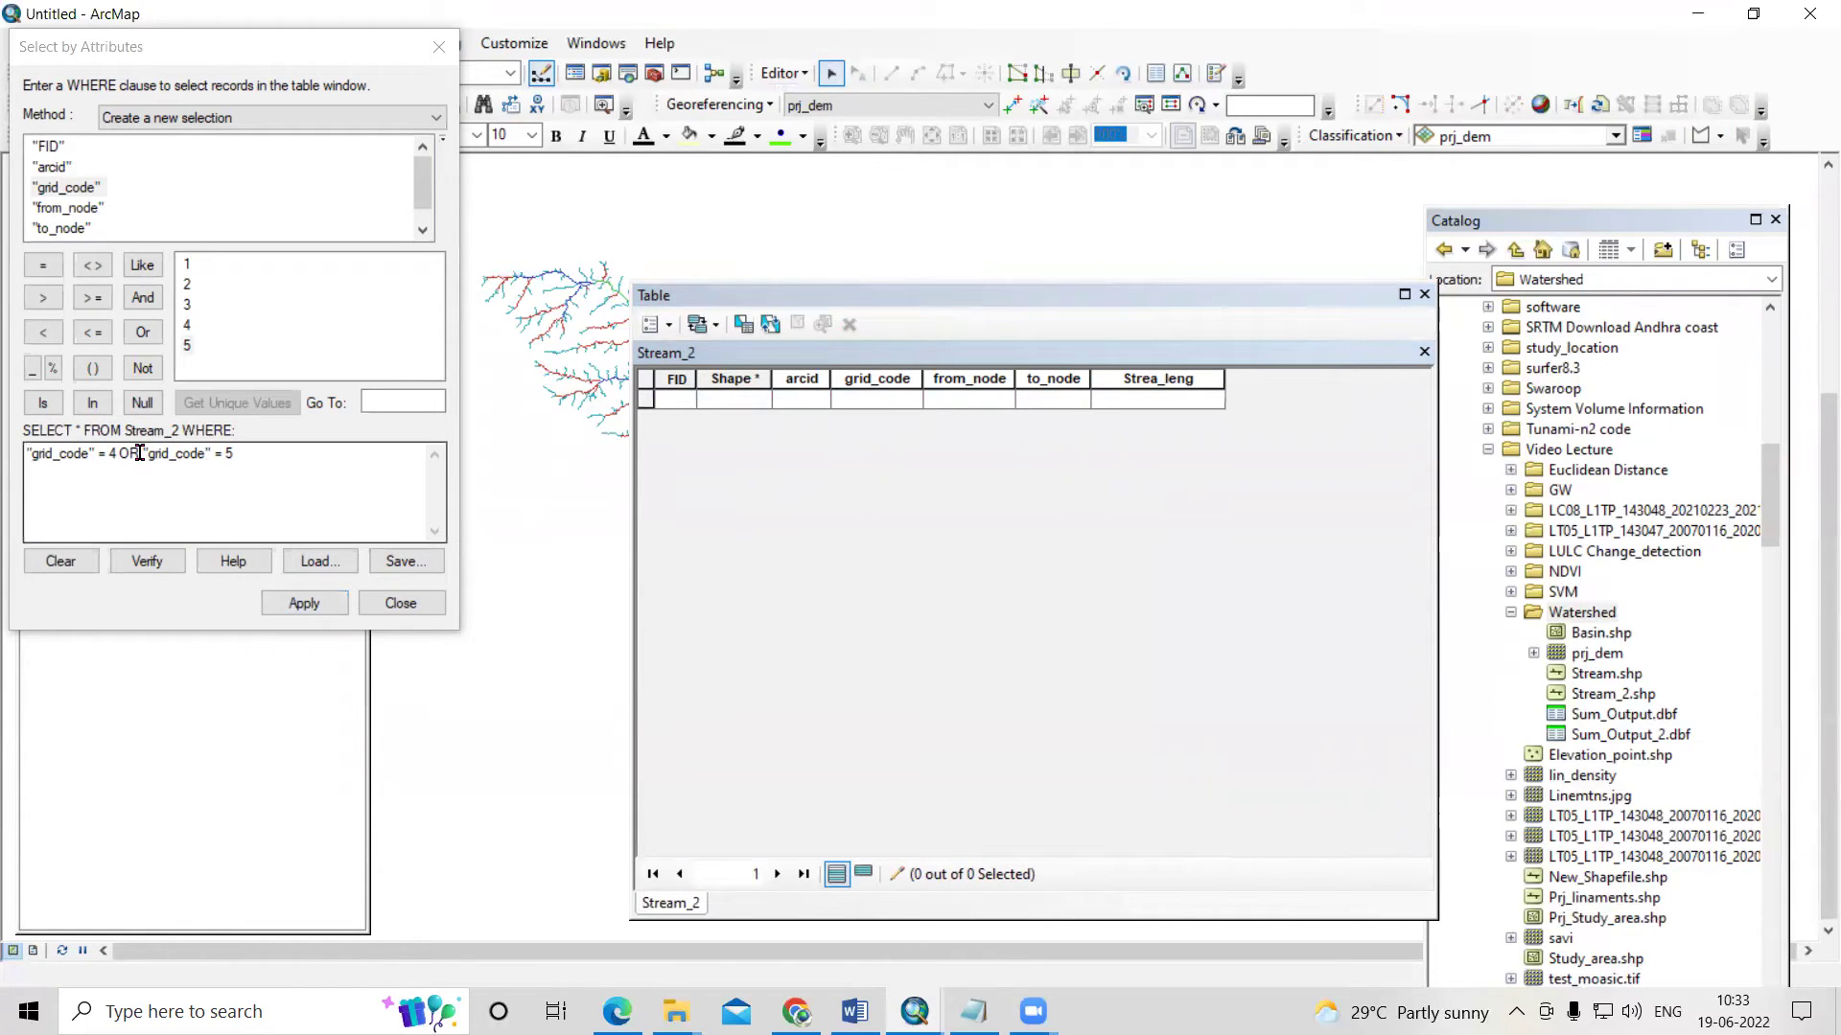
- Select only the streams with "grid_code" = 5, merge them into a single feature and close the attribute table
{"action": "left_click_drag", "start_coordinate": [140, 453], "coordinate": [15, 456]}
{"action": "key", "text": "BackSpace"}
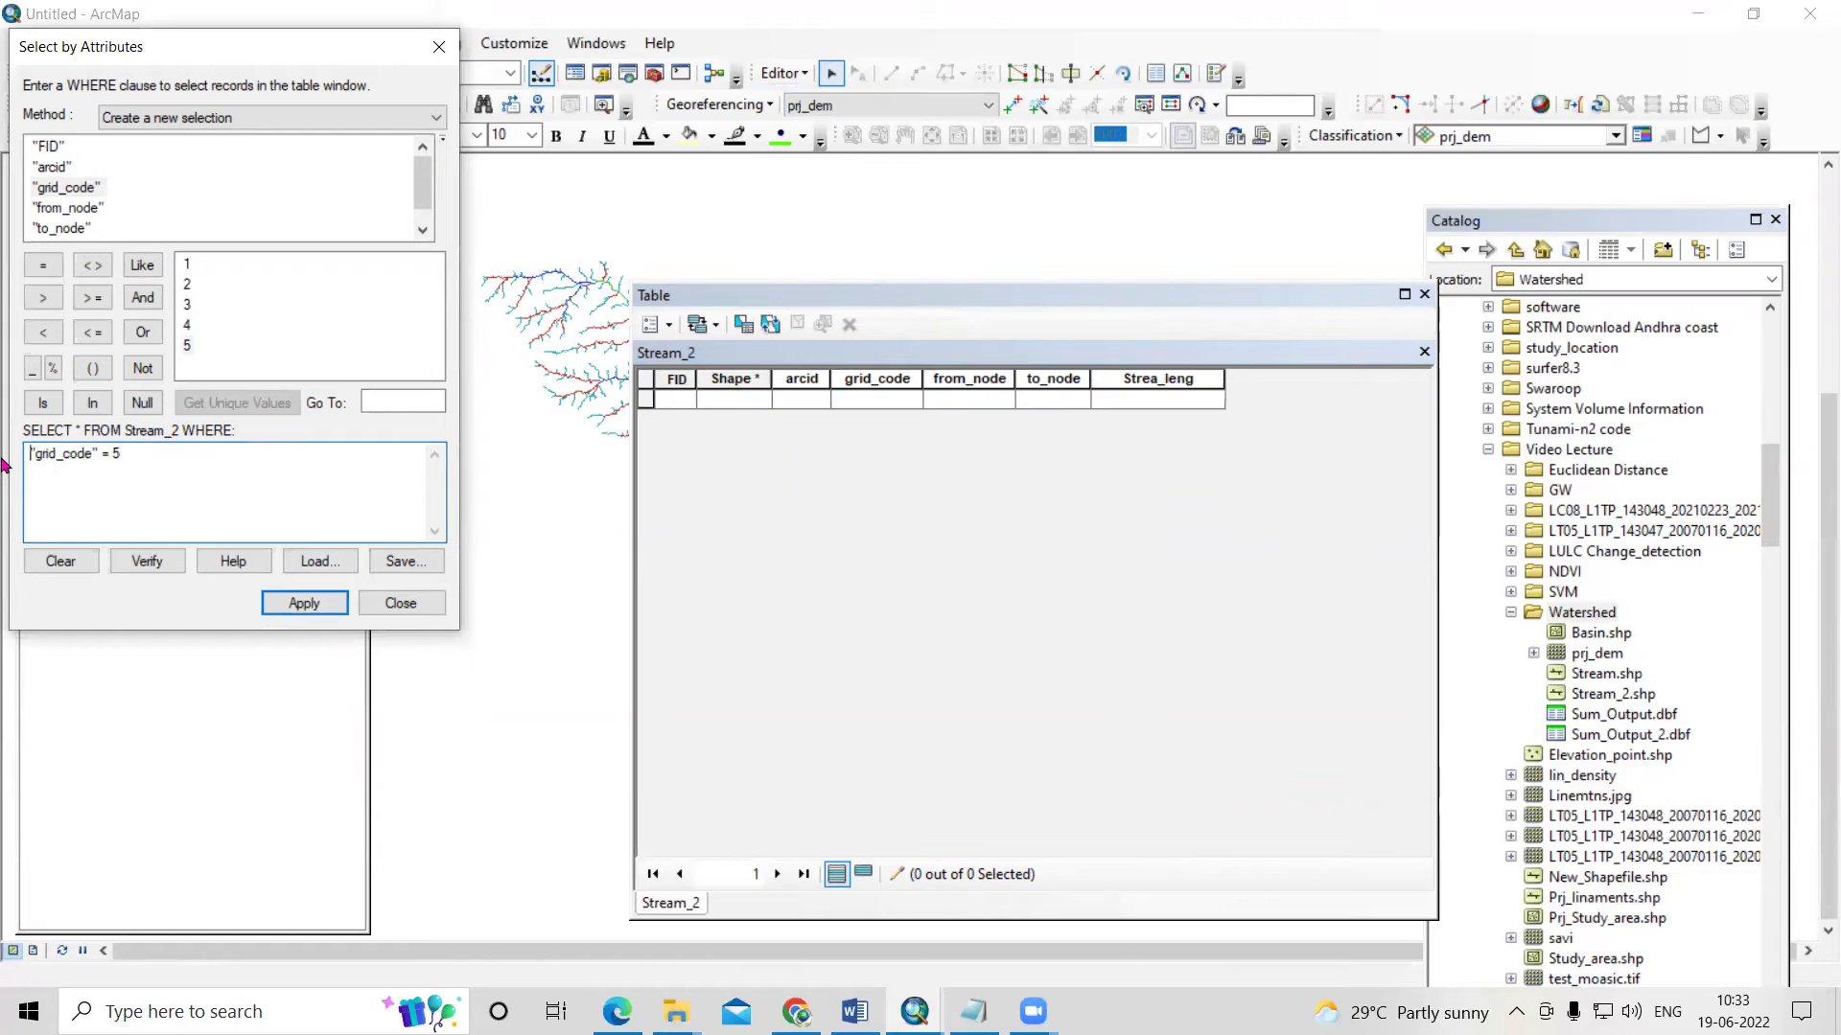
{"action": "left_click", "coordinate": [302, 603]}
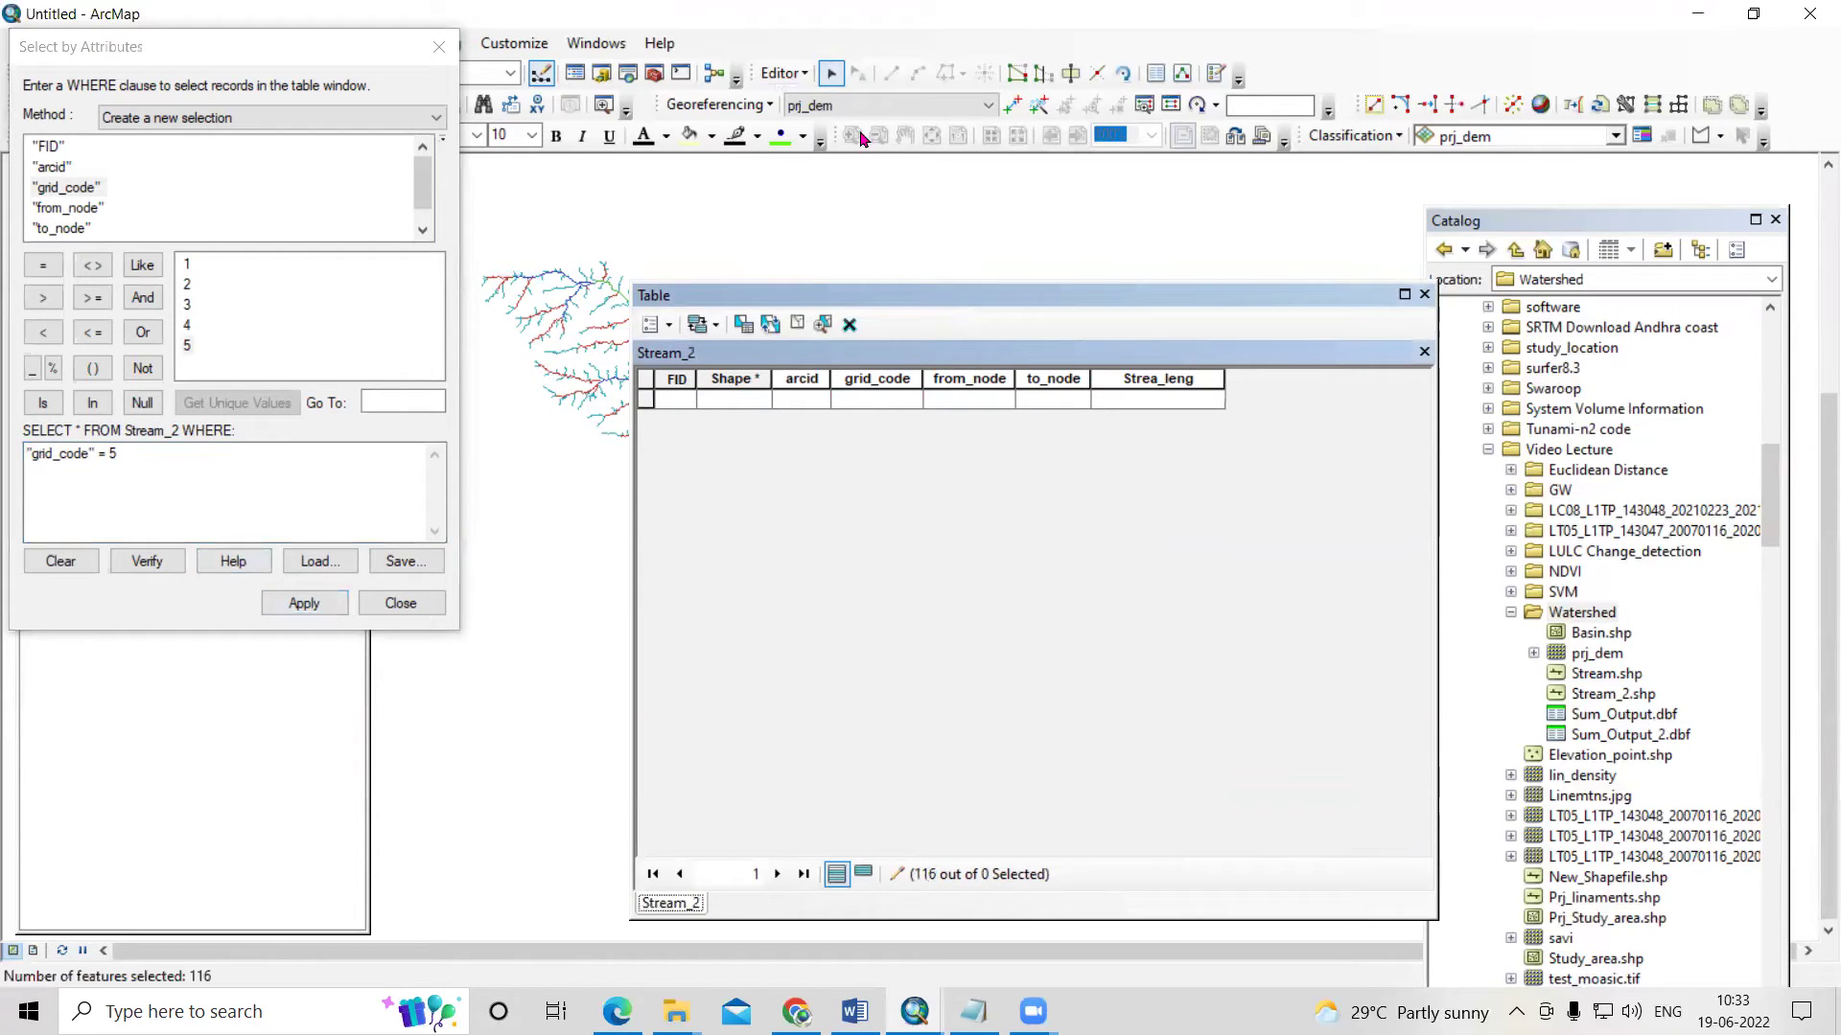
{"action": "left_click", "coordinate": [784, 73]}
{"action": "left_click", "coordinate": [848, 307]}
{"action": "left_click", "coordinate": [1100, 423]}
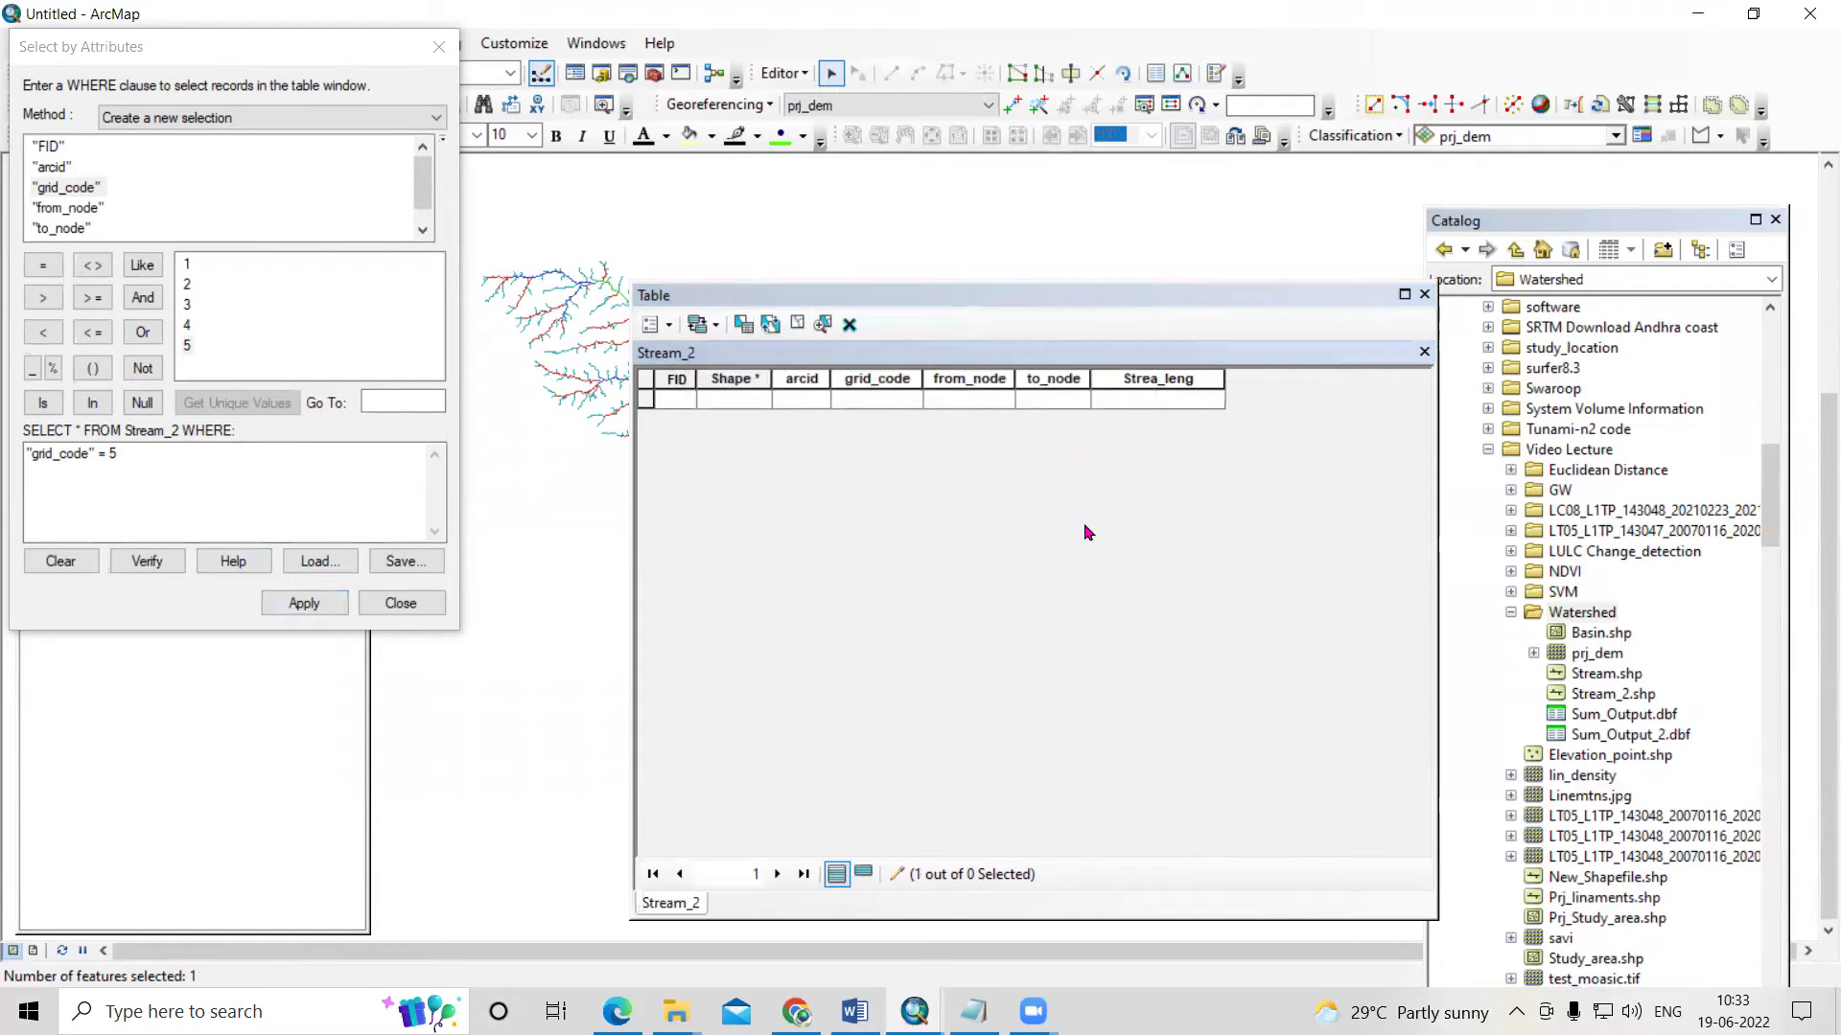
{"action": "left_click", "coordinate": [302, 502]}
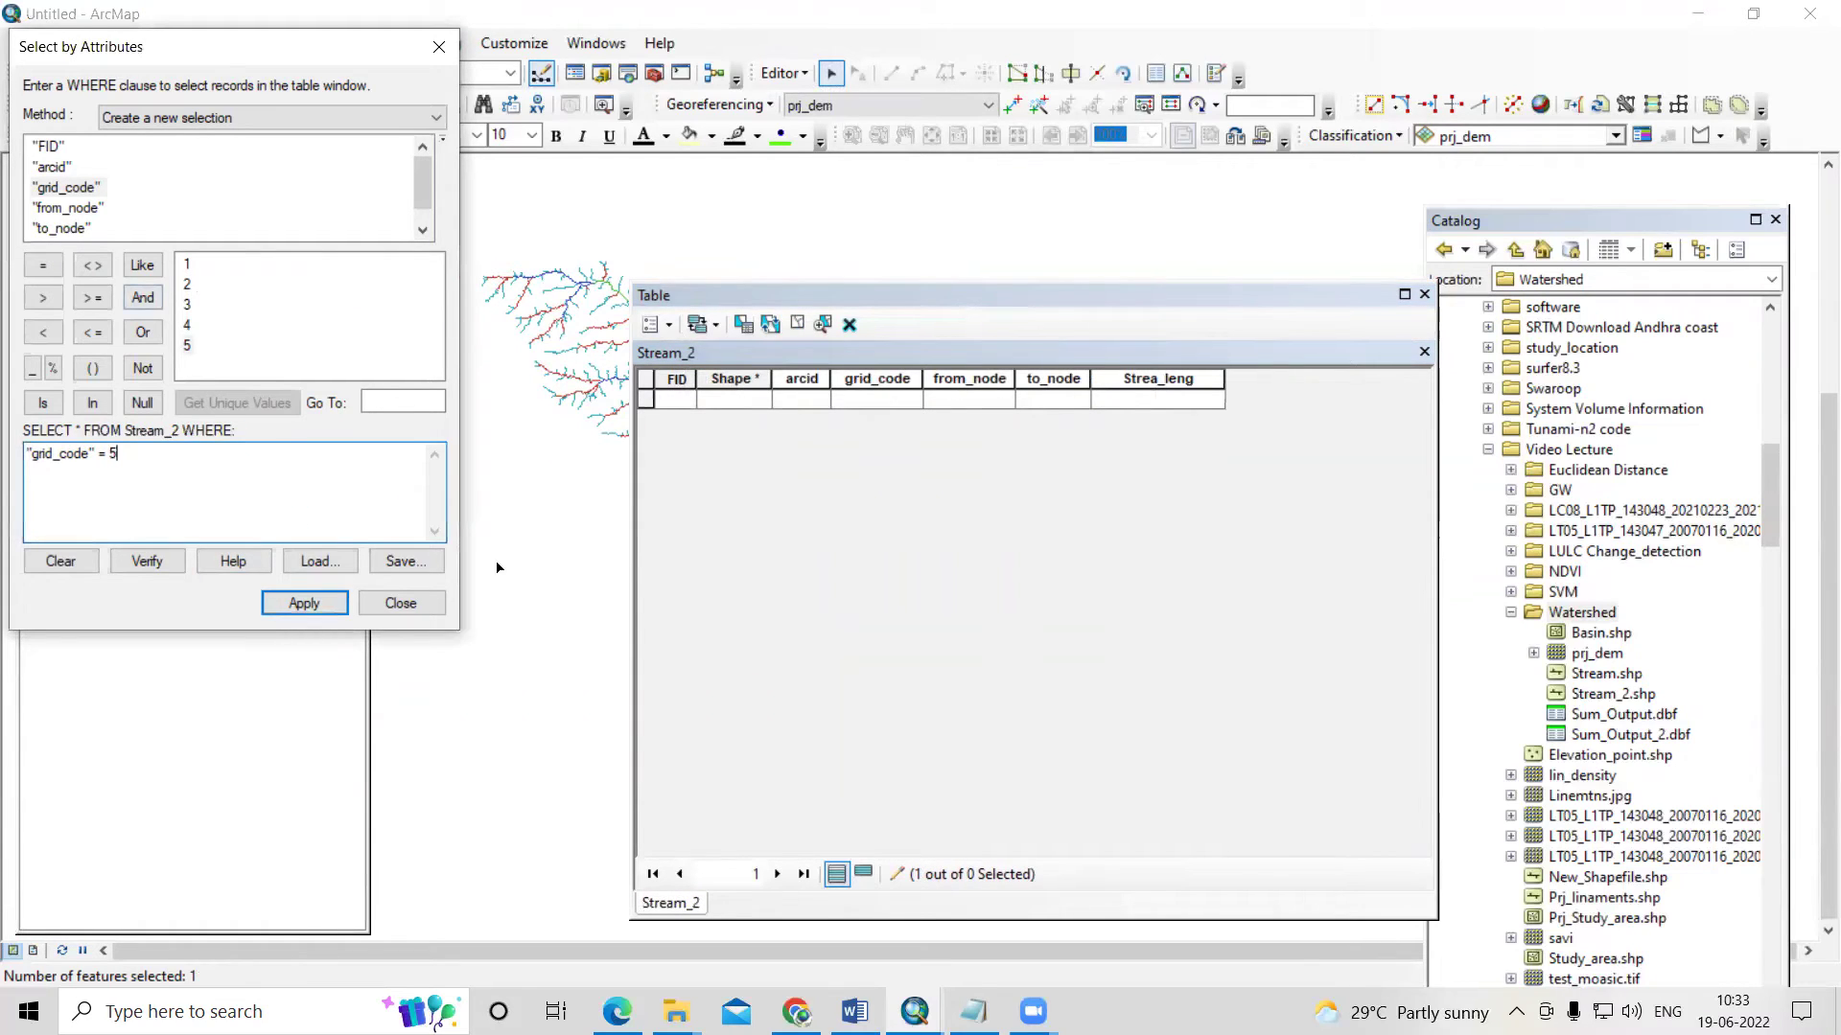
{"action": "left_click", "coordinate": [1424, 296]}
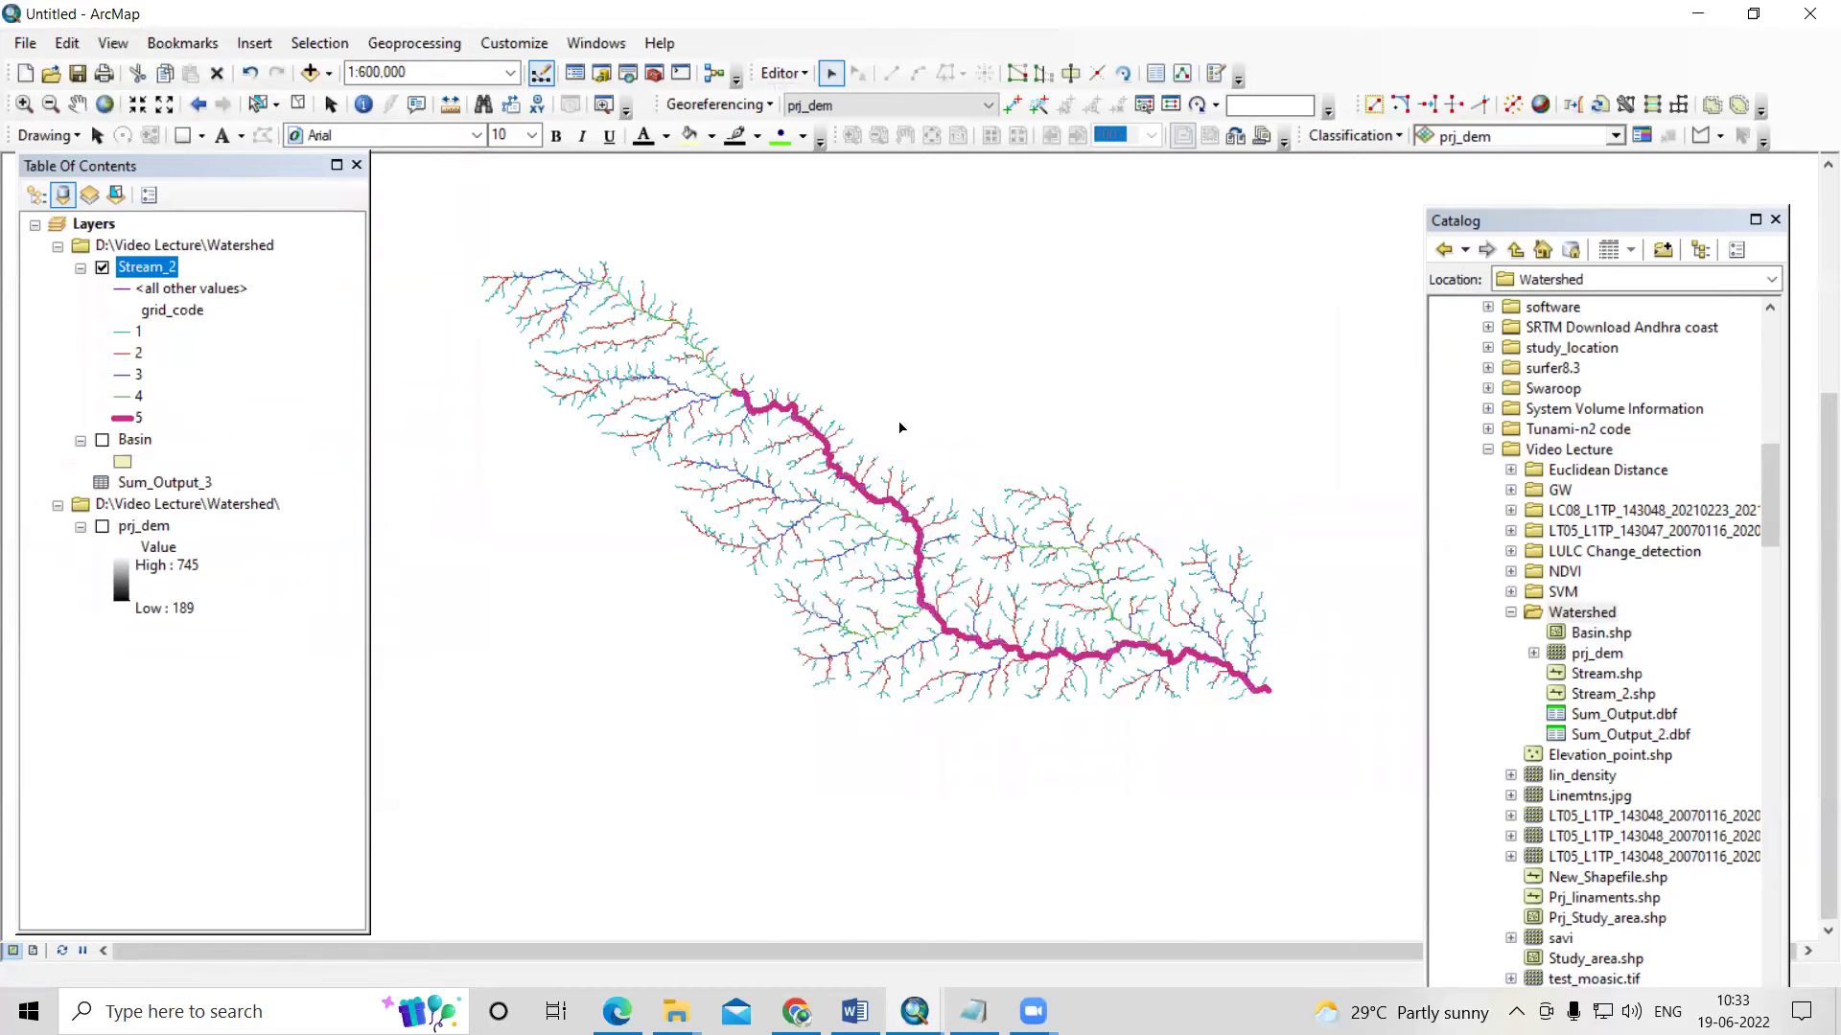
- Examine the merged order 5 stream on the map and check that it selects as one continuous feature
{"action": "scroll", "coordinate": [909, 422], "scroll_direction": "up", "scroll_amount": 4}
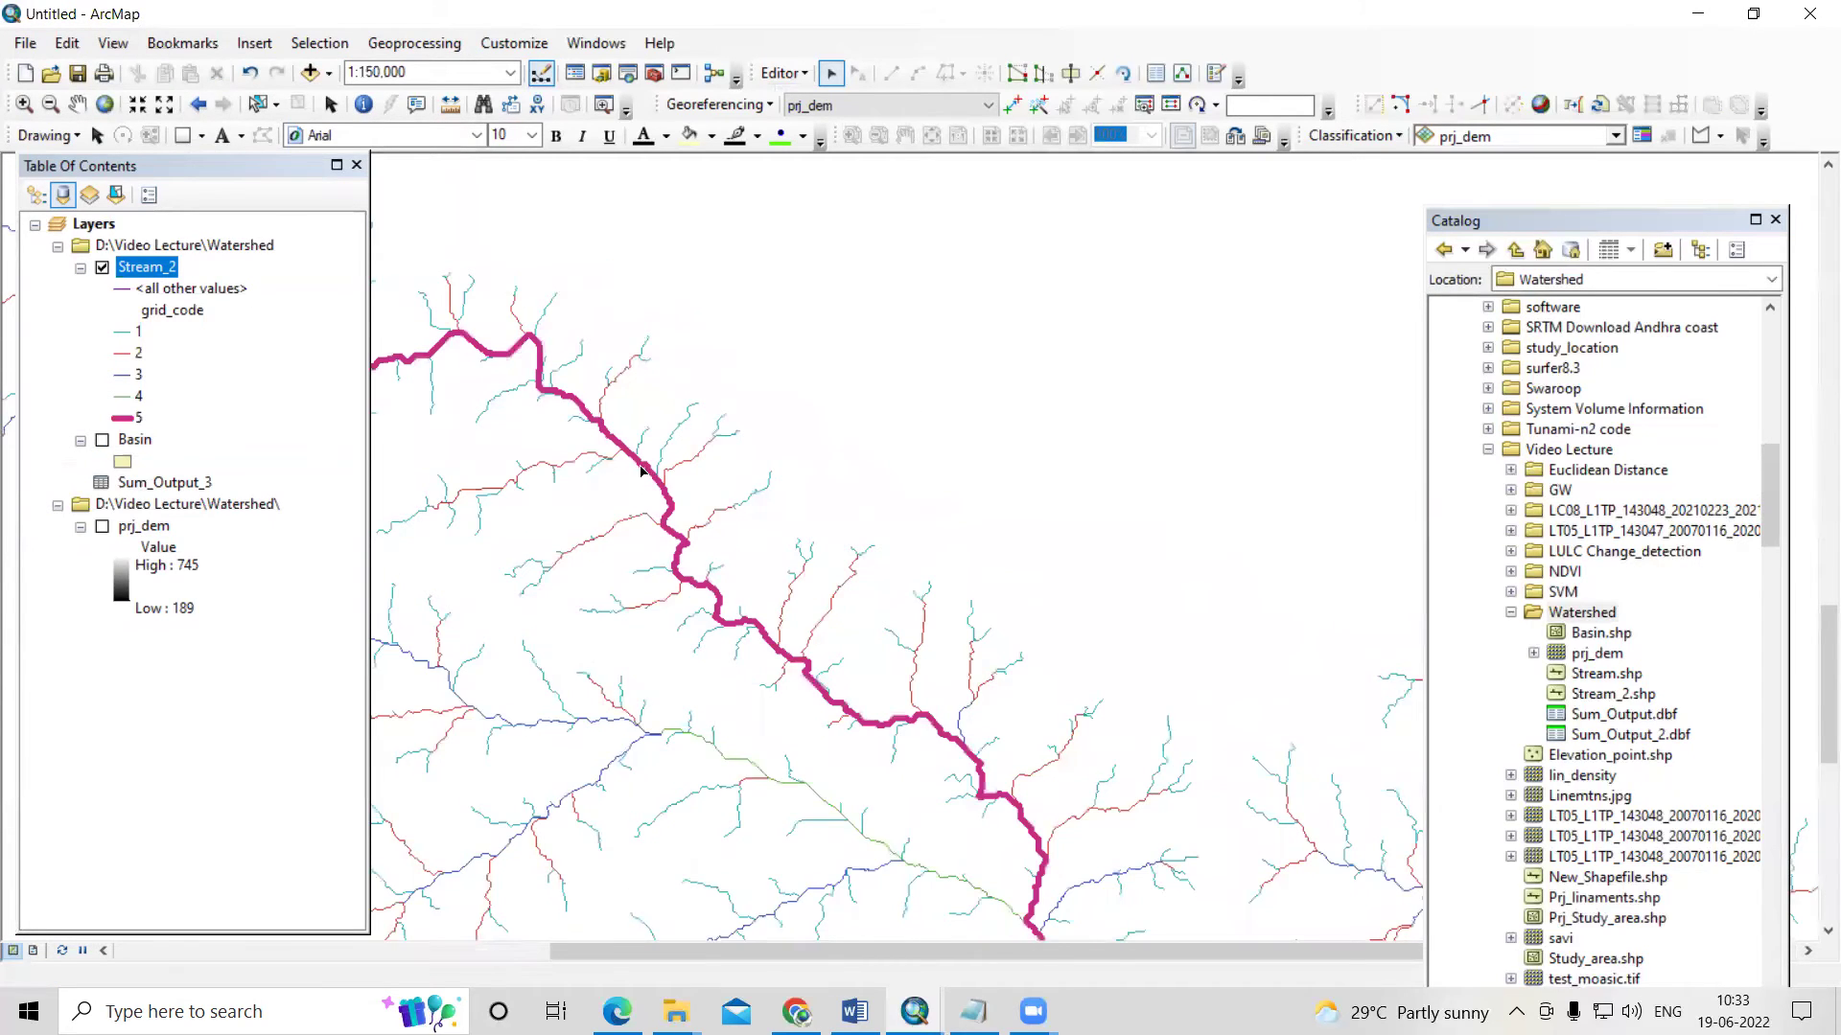
{"action": "scroll", "coordinate": [652, 484], "scroll_direction": "up", "scroll_amount": 3}
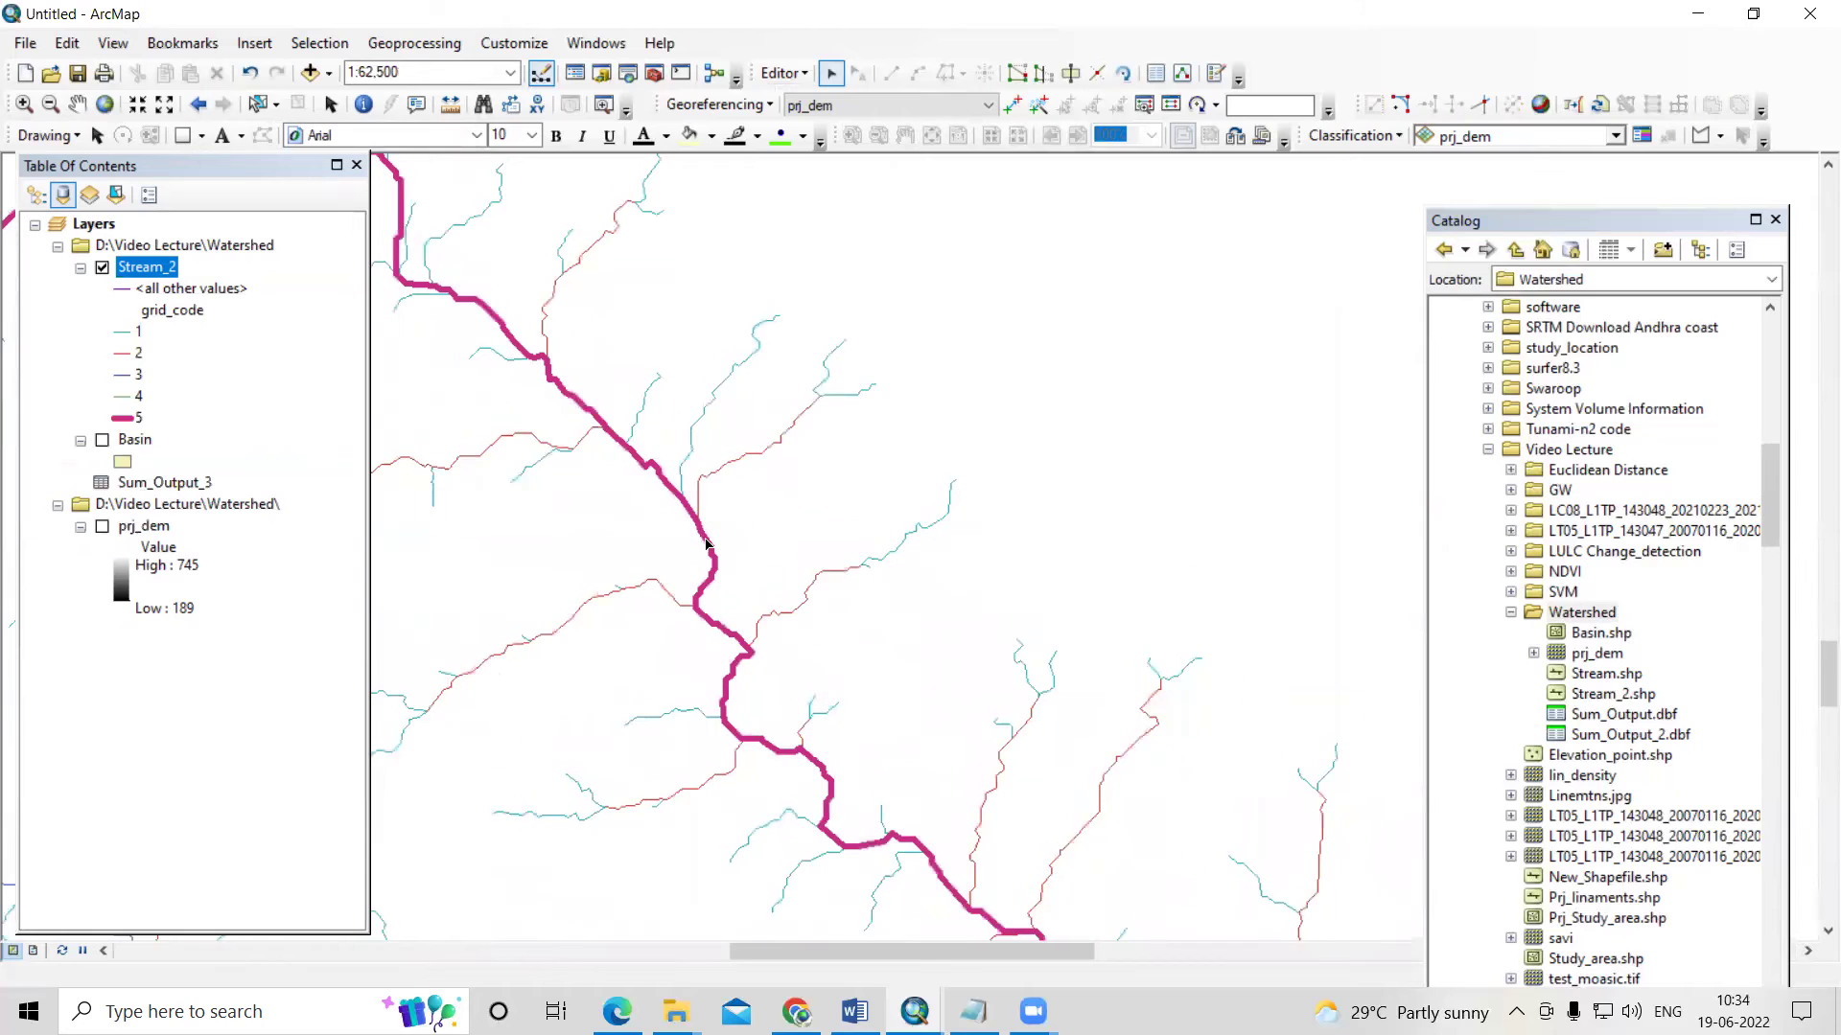
{"action": "left_click", "coordinate": [705, 544]}
{"action": "scroll", "coordinate": [1072, 422], "scroll_direction": "down", "scroll_amount": 4}
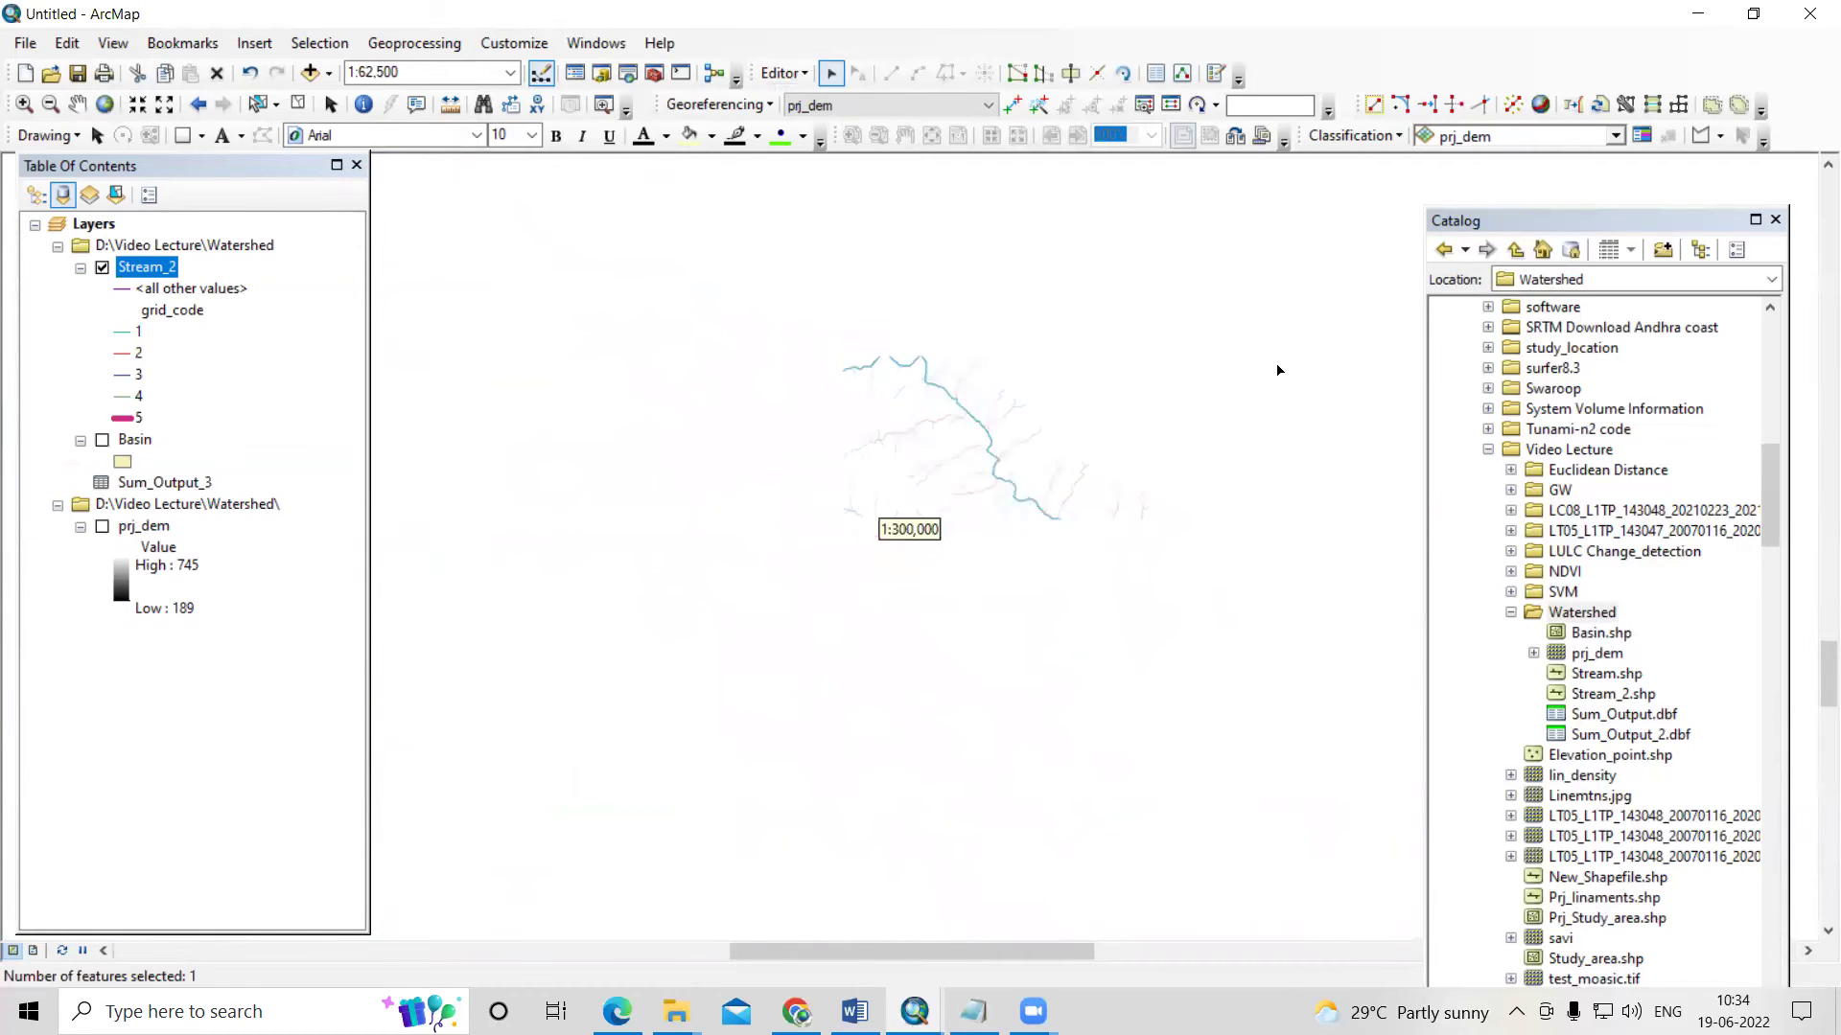
{"action": "left_click", "coordinate": [665, 534]}
{"action": "scroll", "coordinate": [571, 637], "scroll_direction": "down", "scroll_amount": 2}
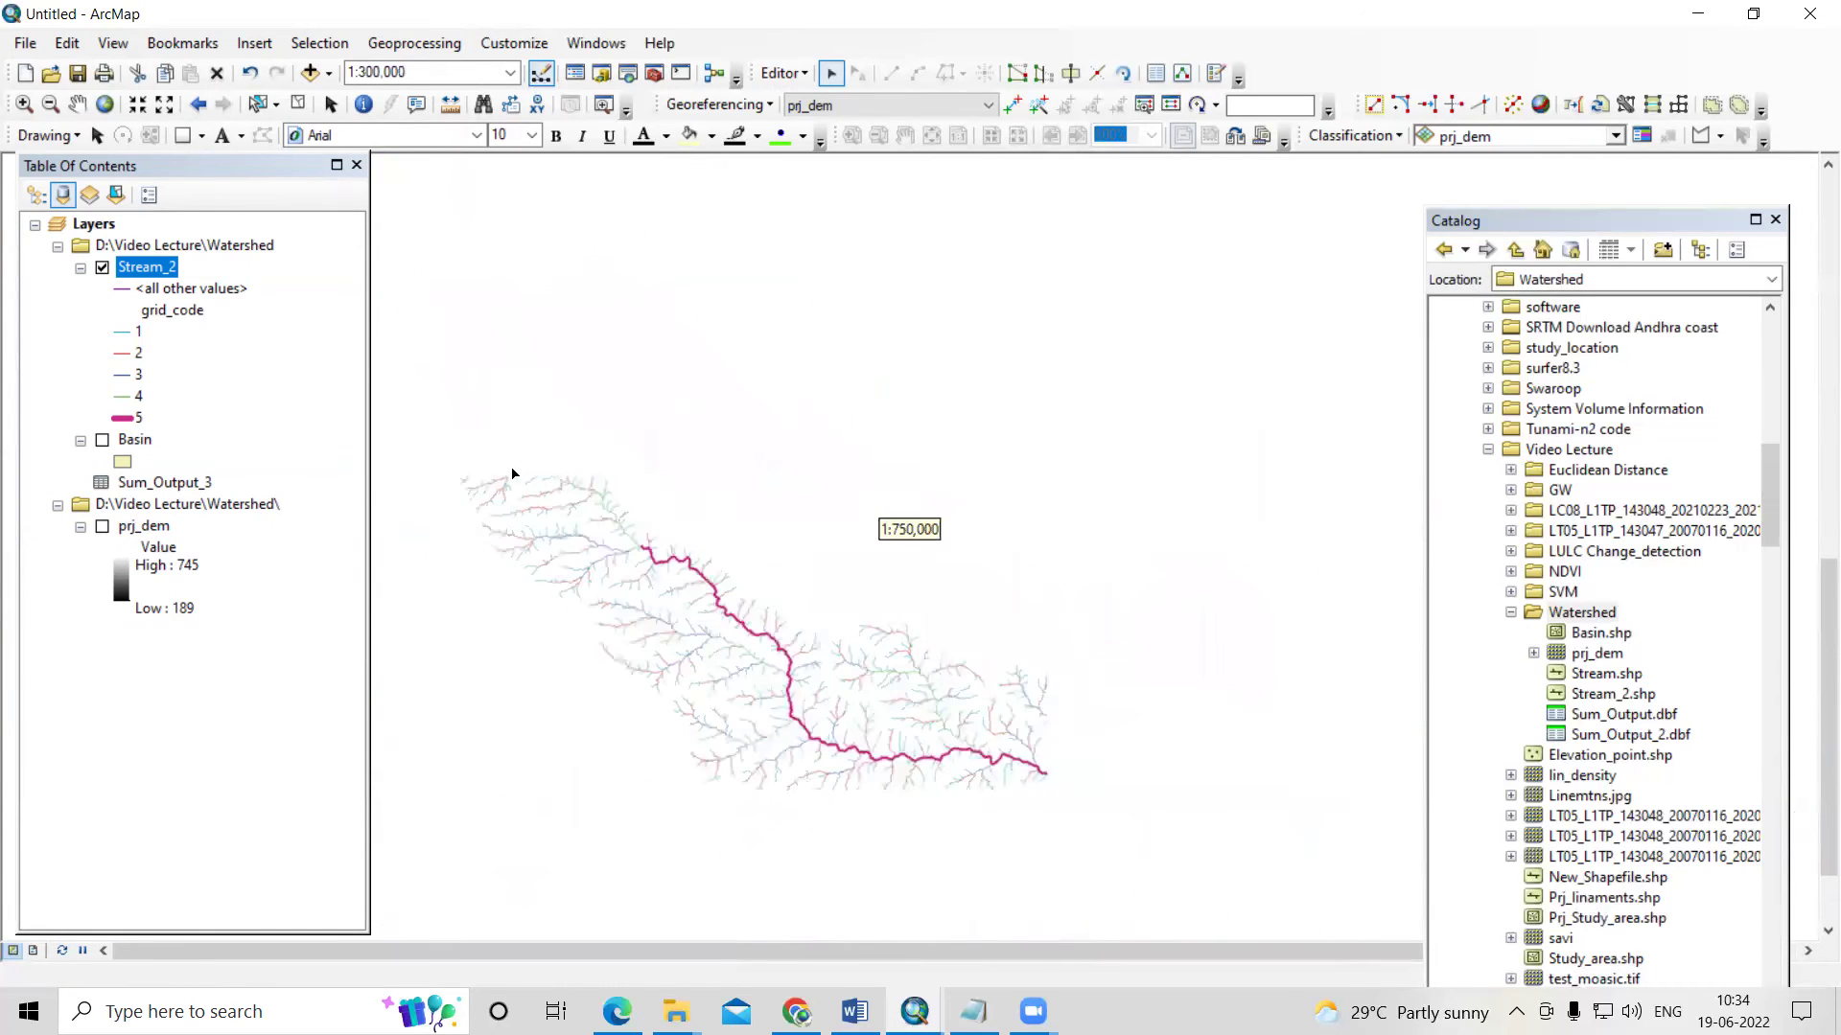
{"action": "scroll", "coordinate": [512, 473], "scroll_direction": "up", "scroll_amount": 6}
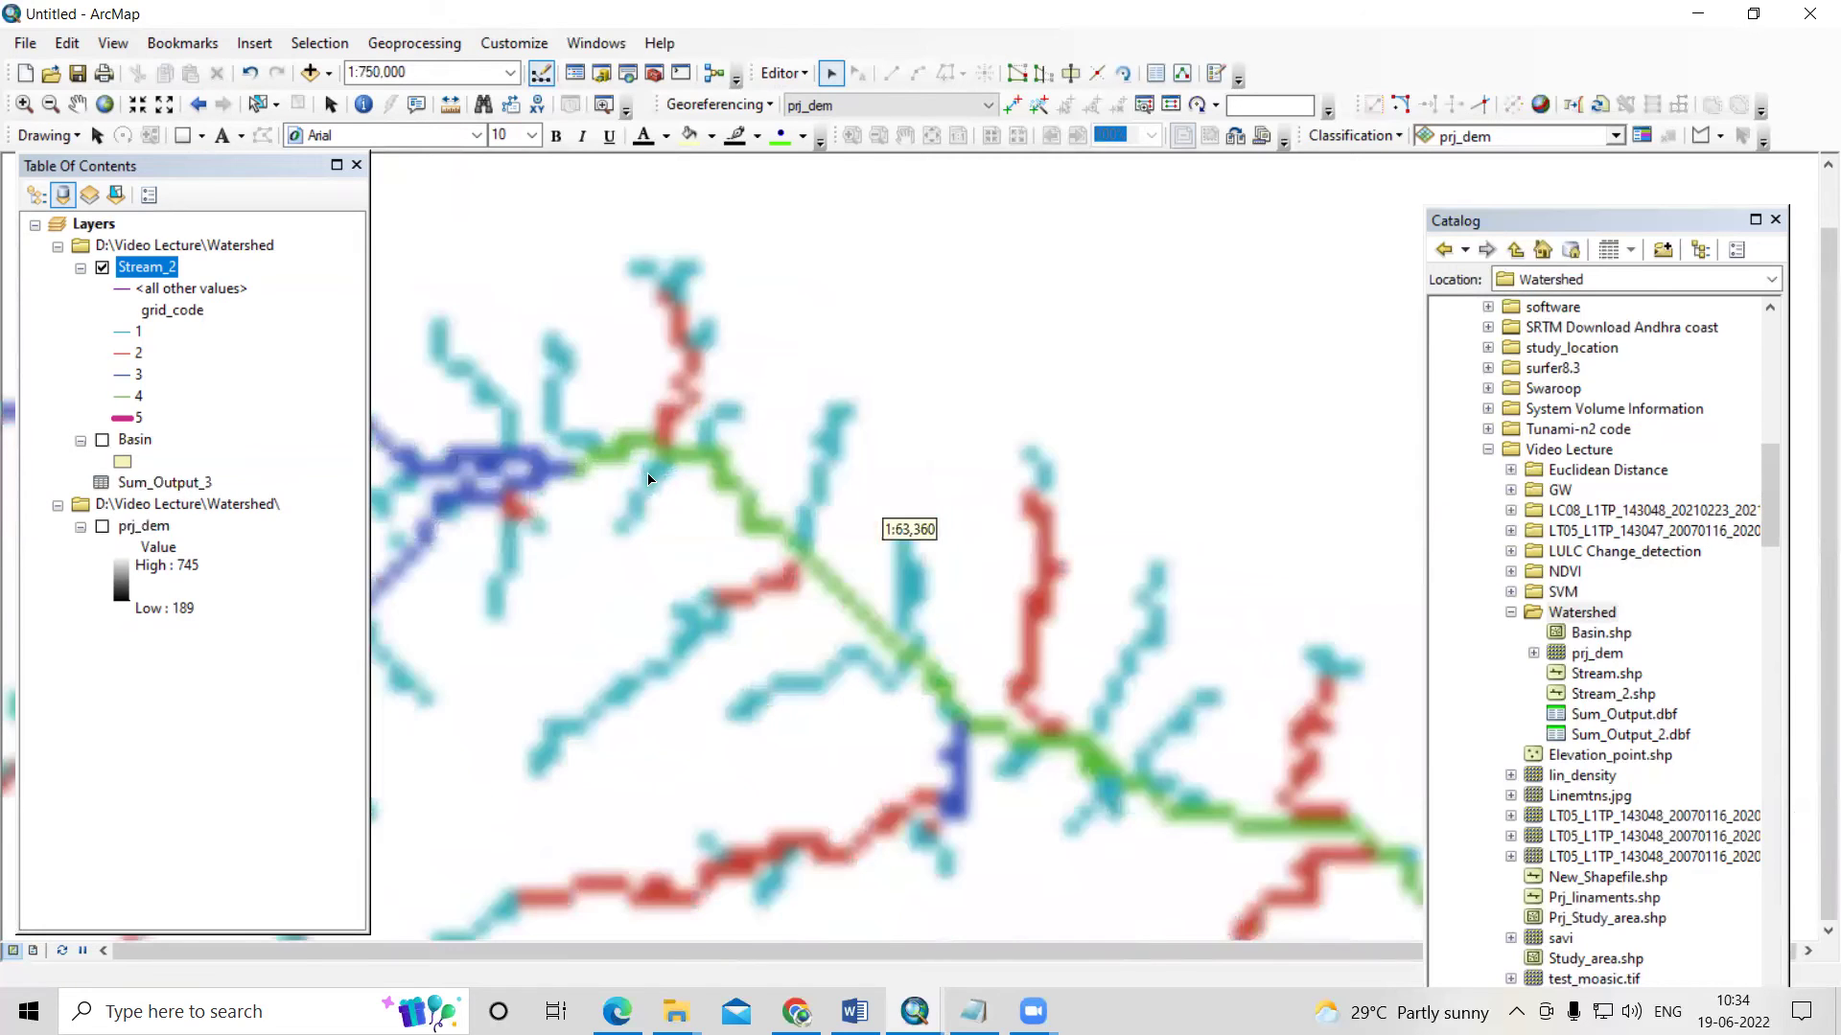
- Set the line width of the order 4 streams' symbol to 3
{"action": "left_click", "coordinate": [122, 396]}
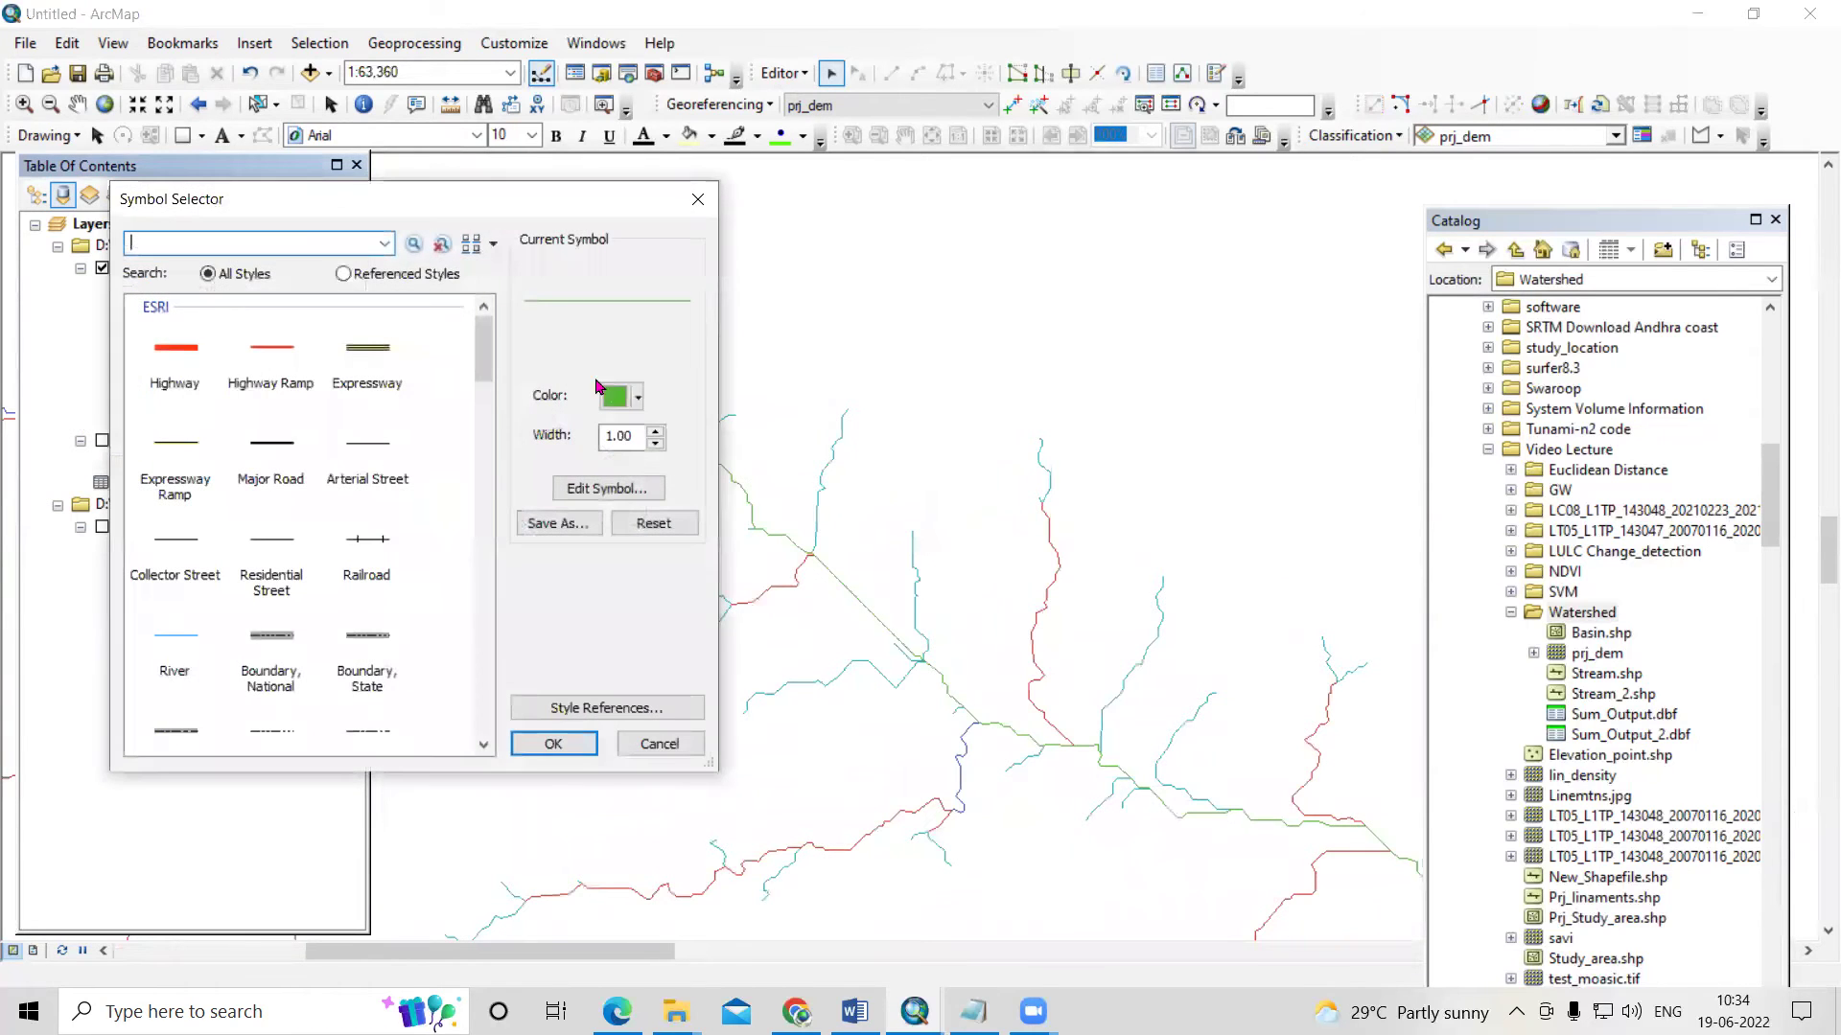
{"action": "left_click", "coordinate": [657, 431]}
{"action": "left_click", "coordinate": [657, 431]}
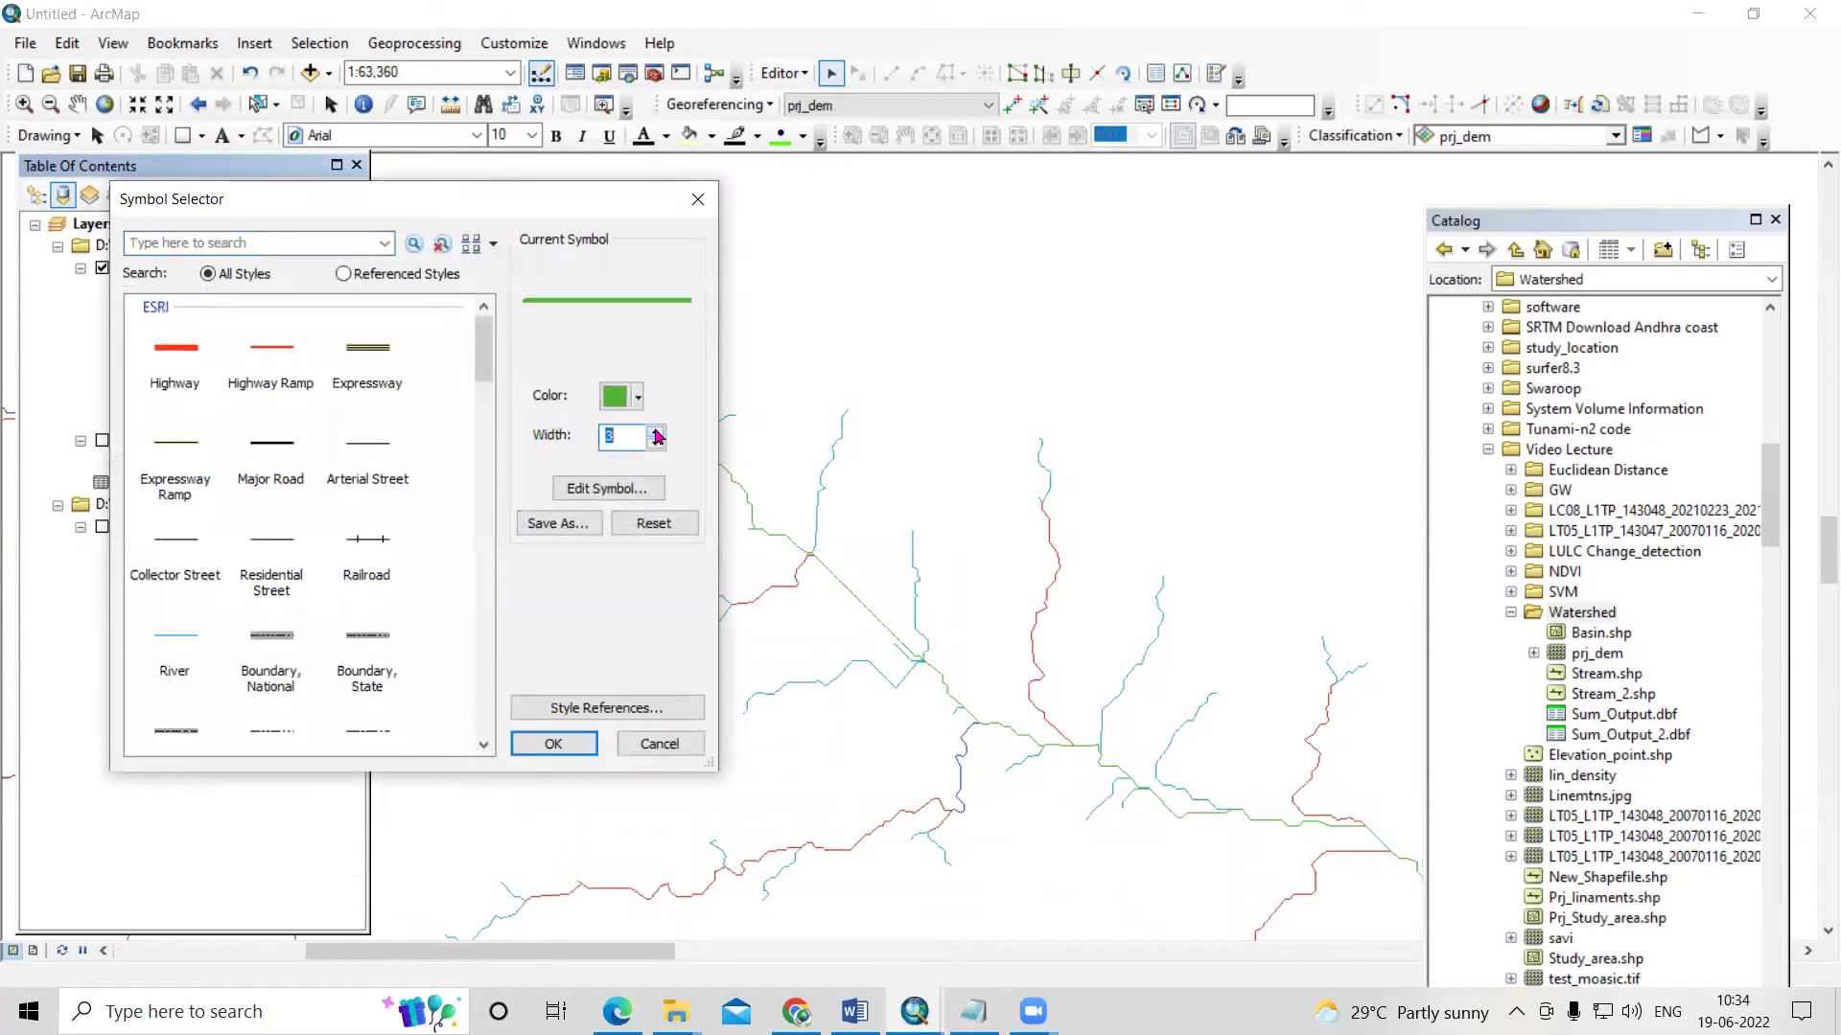
{"action": "left_click", "coordinate": [556, 743]}
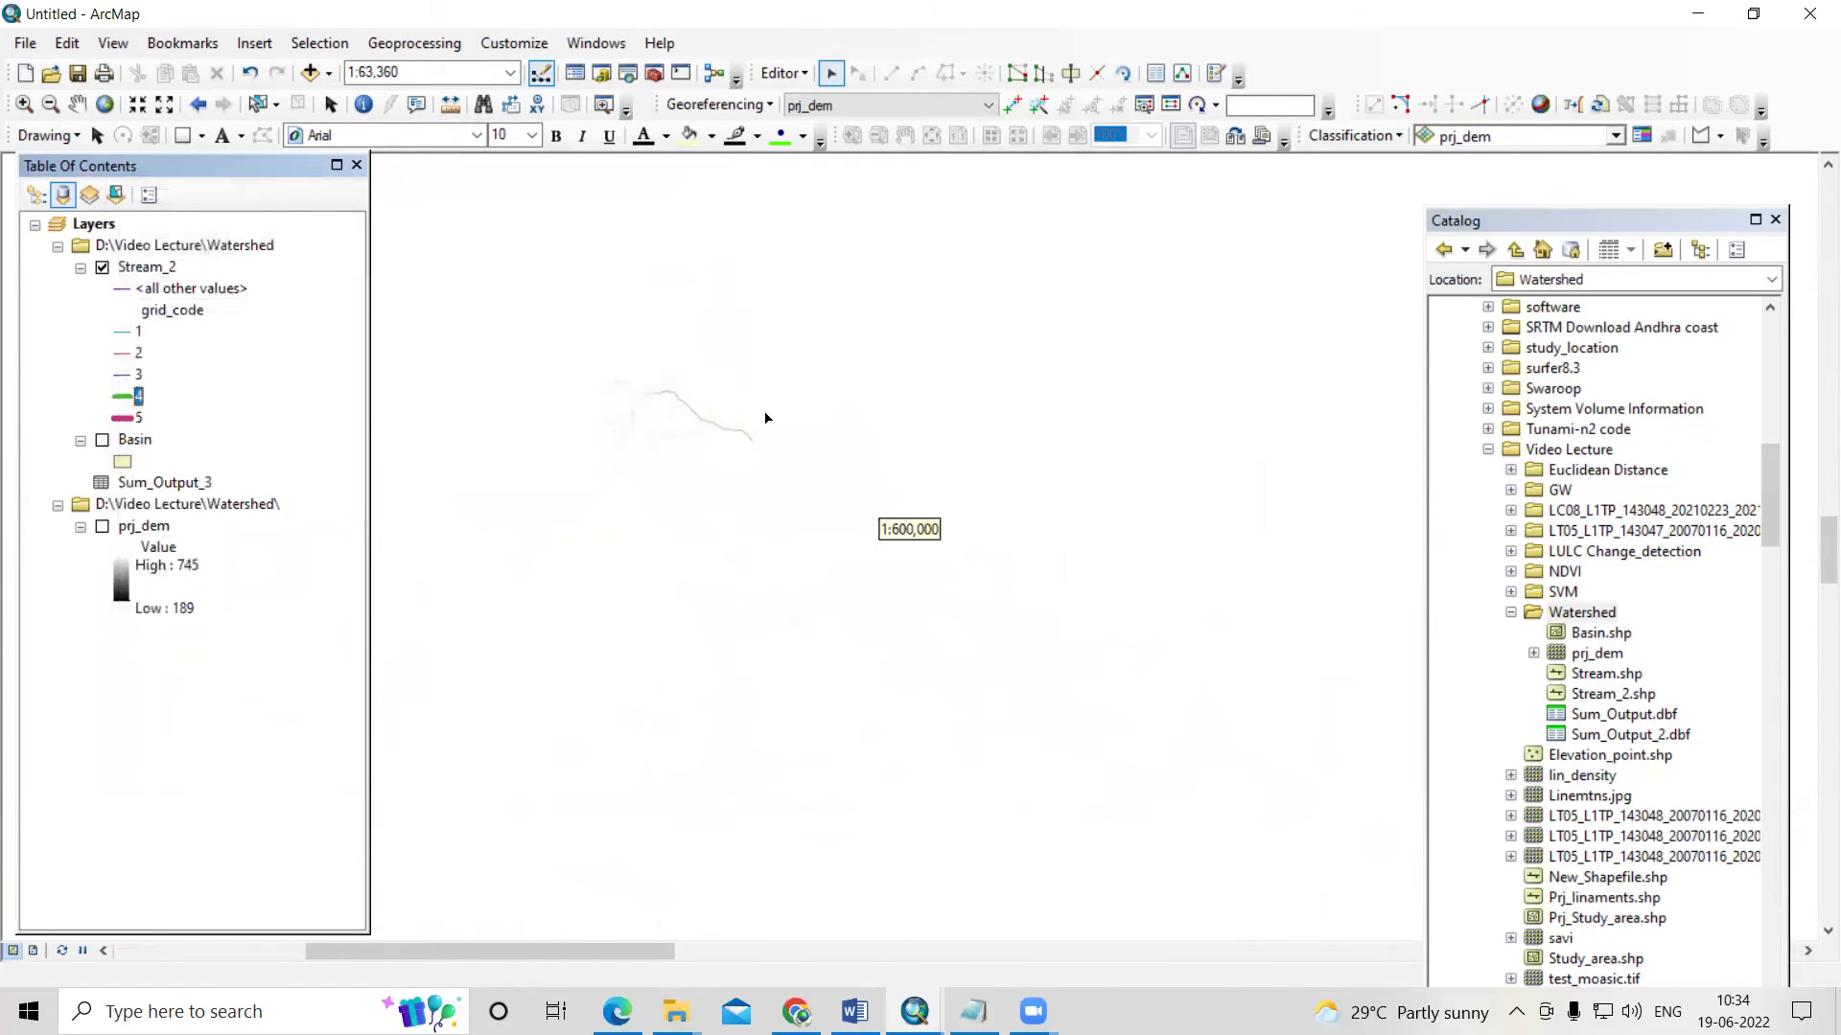
- Check the order 4 streams on the map and display the Basin layer beneath the stream network
{"action": "scroll", "coordinate": [1080, 642], "scroll_direction": "down", "scroll_amount": 5}
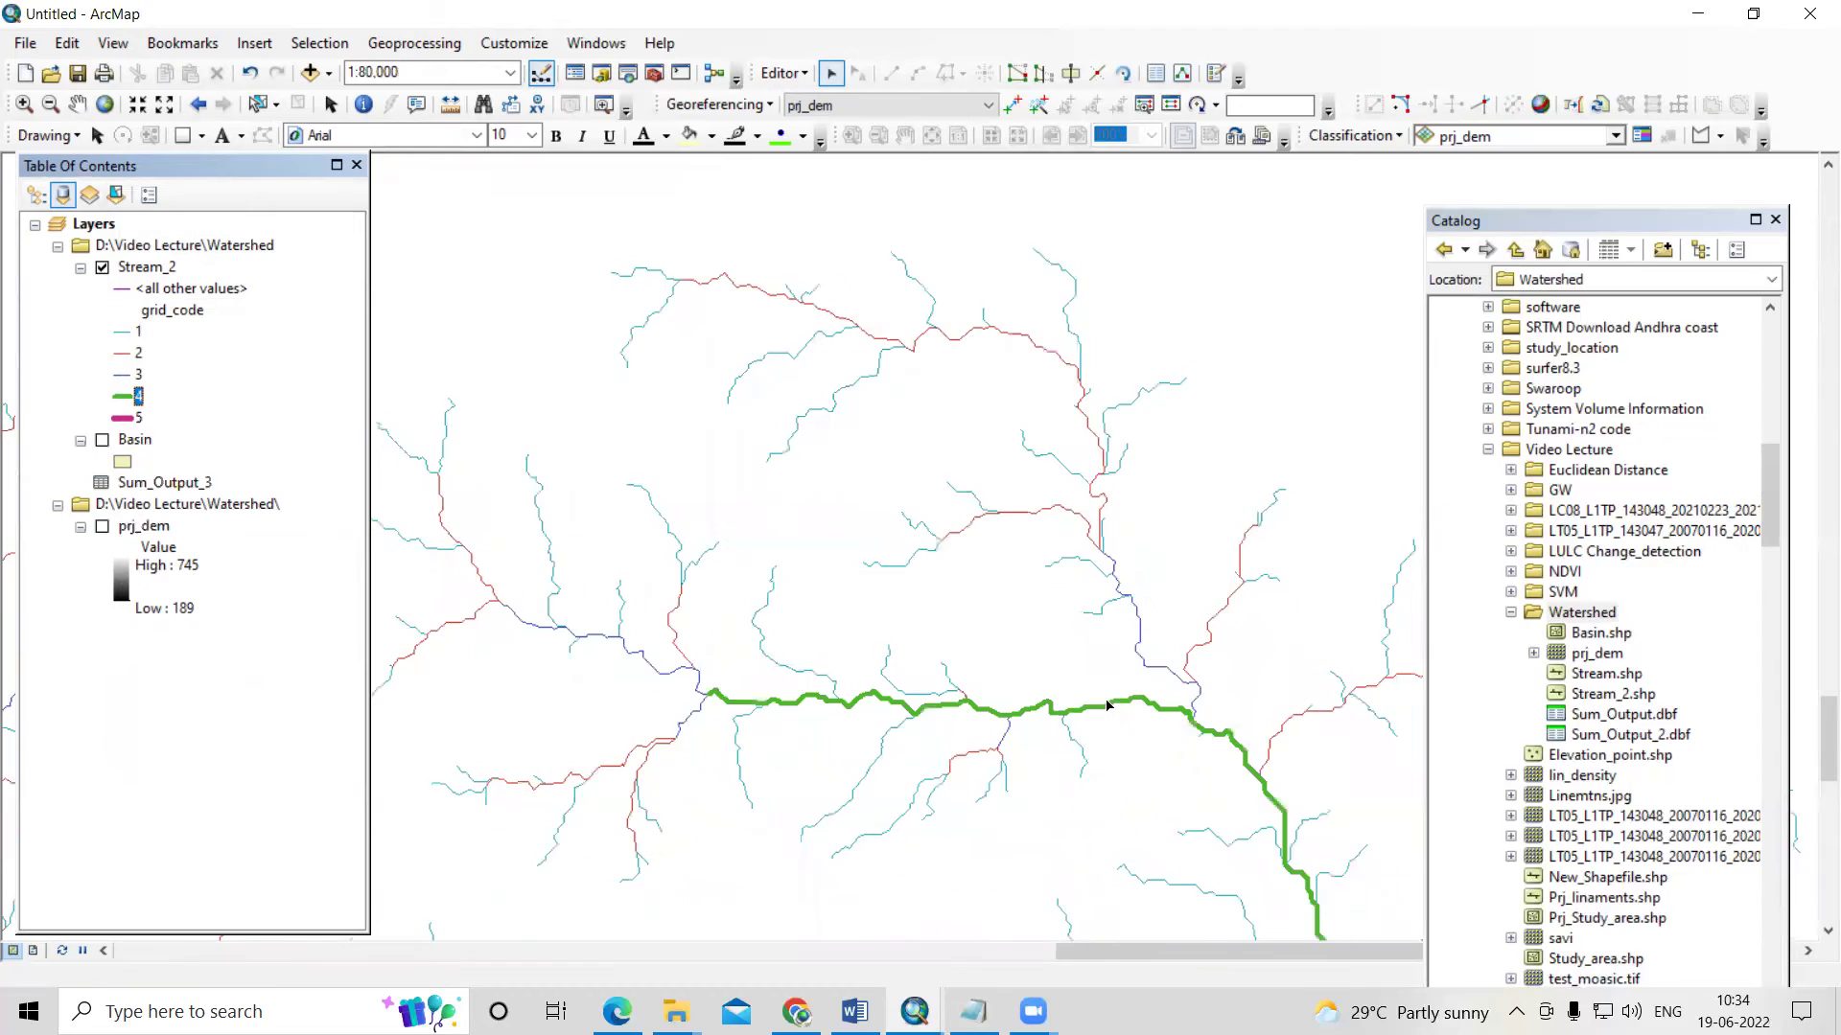
{"action": "left_click", "coordinate": [1111, 709]}
{"action": "scroll", "coordinate": [858, 357], "scroll_direction": "up", "scroll_amount": 2}
{"action": "scroll", "coordinate": [863, 360], "scroll_direction": "up", "scroll_amount": 5}
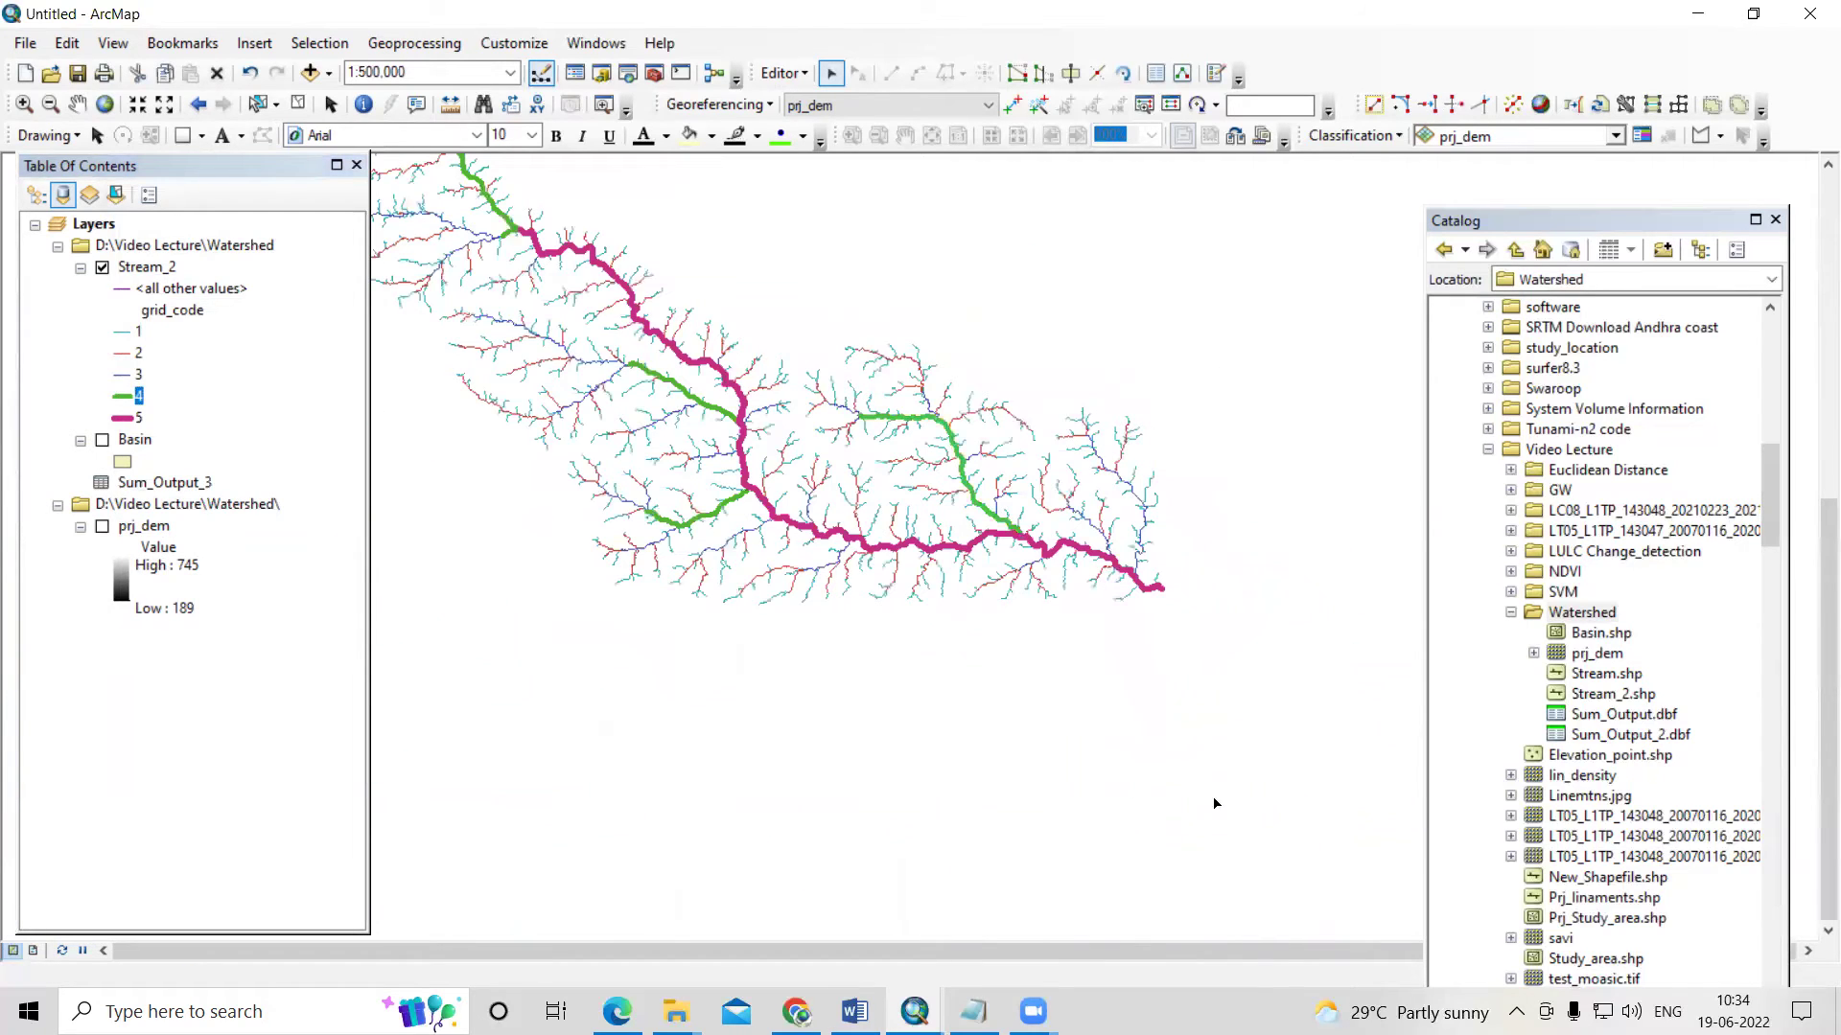
{"action": "scroll", "coordinate": [1198, 797], "scroll_direction": "up", "scroll_amount": 2}
{"action": "left_click", "coordinate": [102, 440]}
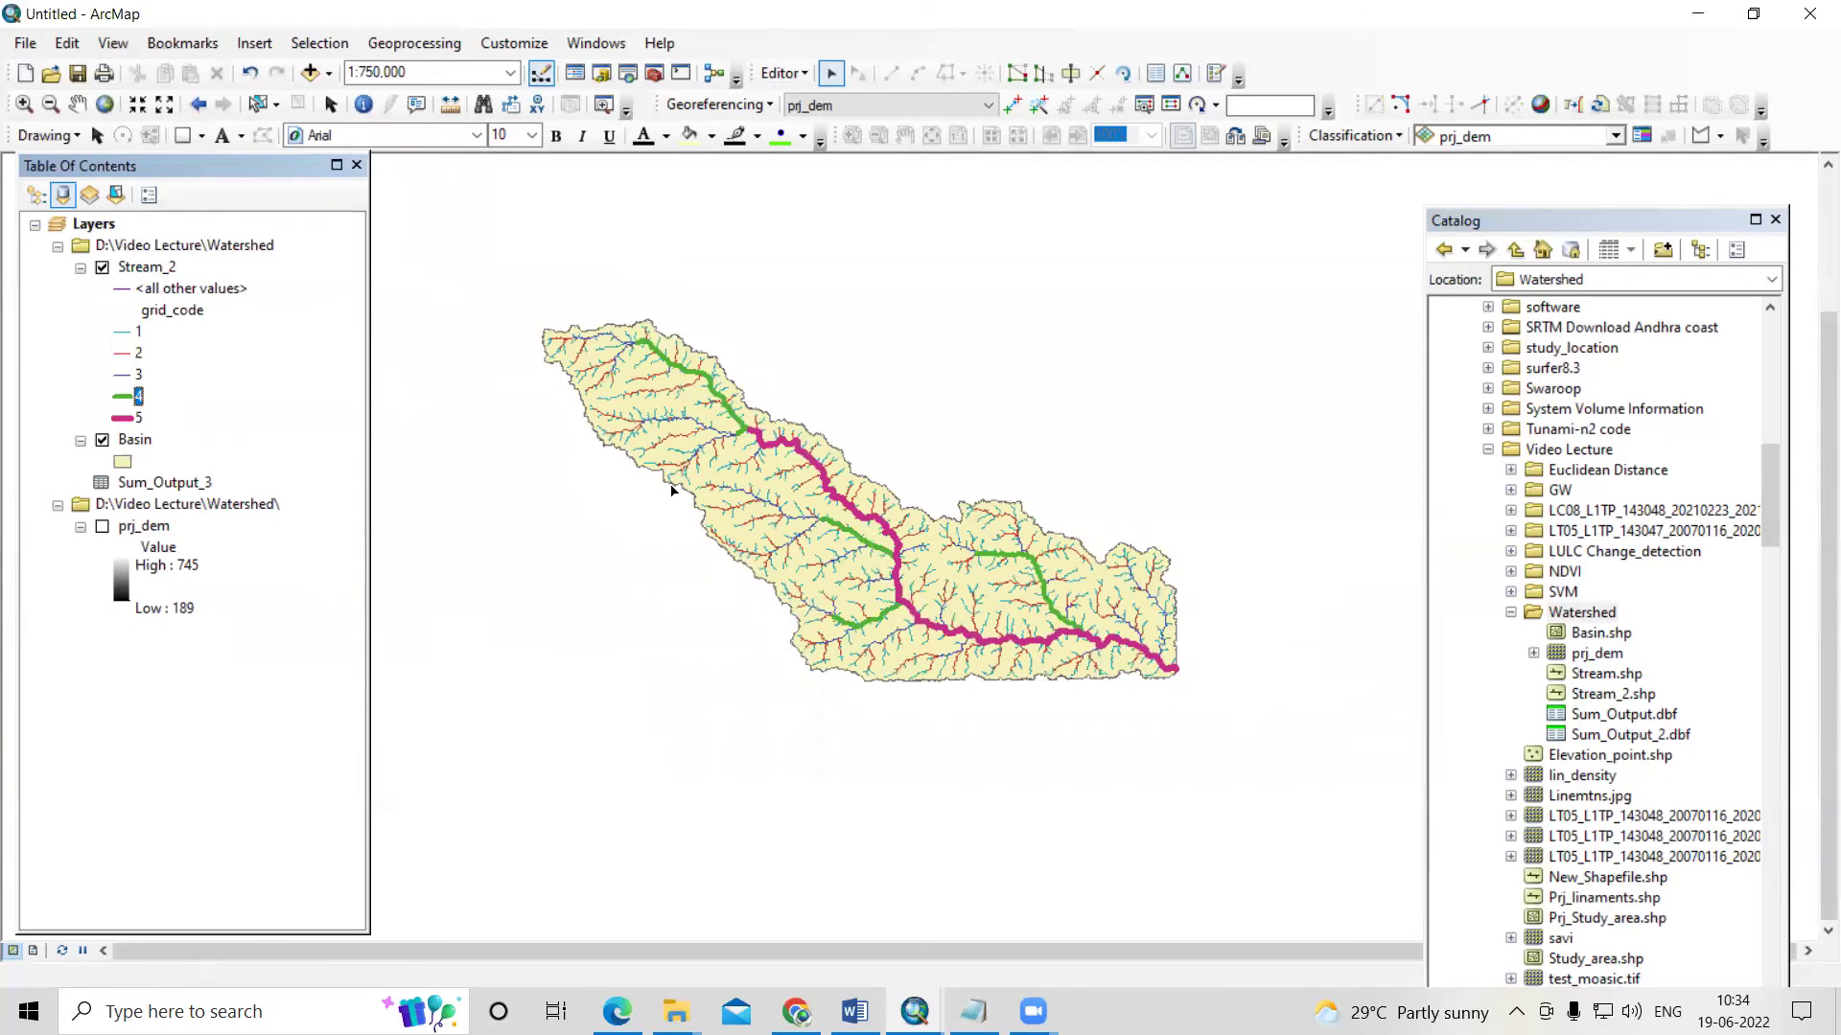
{"action": "scroll", "coordinate": [671, 490], "scroll_direction": "down", "scroll_amount": 1}
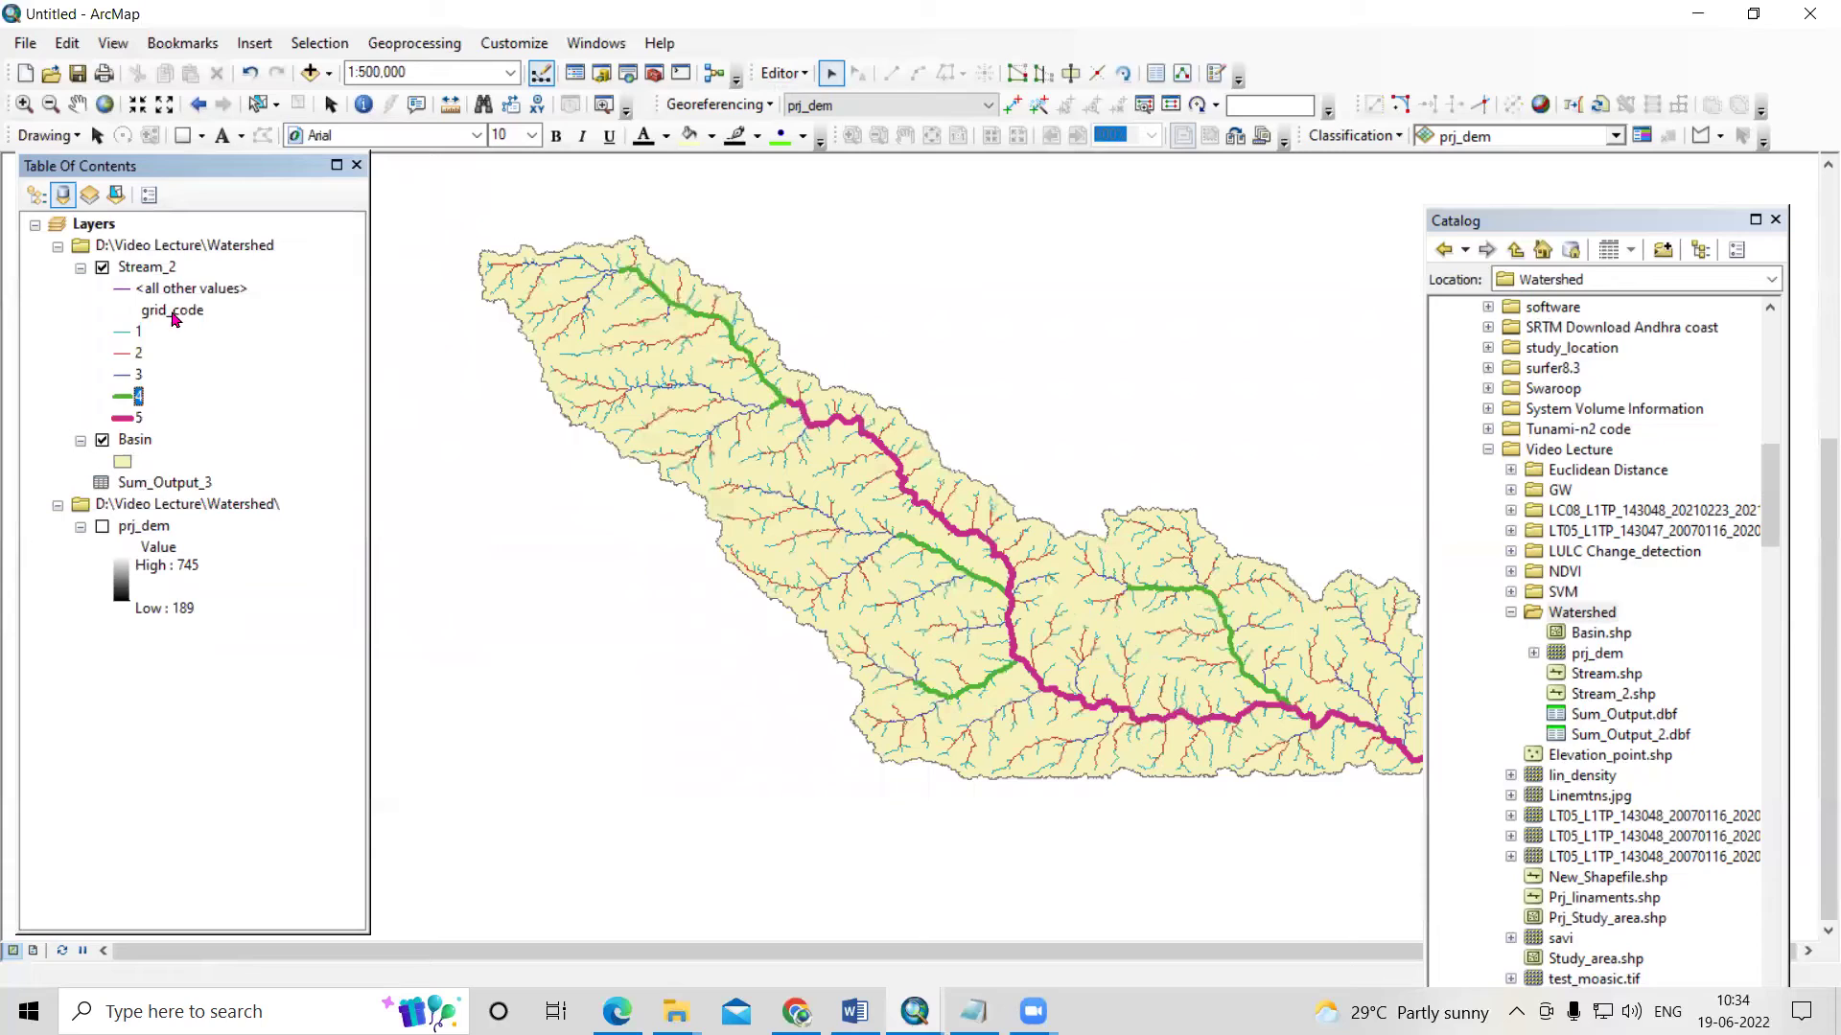
- Open the Stream_2 attribute table and select its grid_code column
{"action": "right_click", "coordinate": [149, 268]}
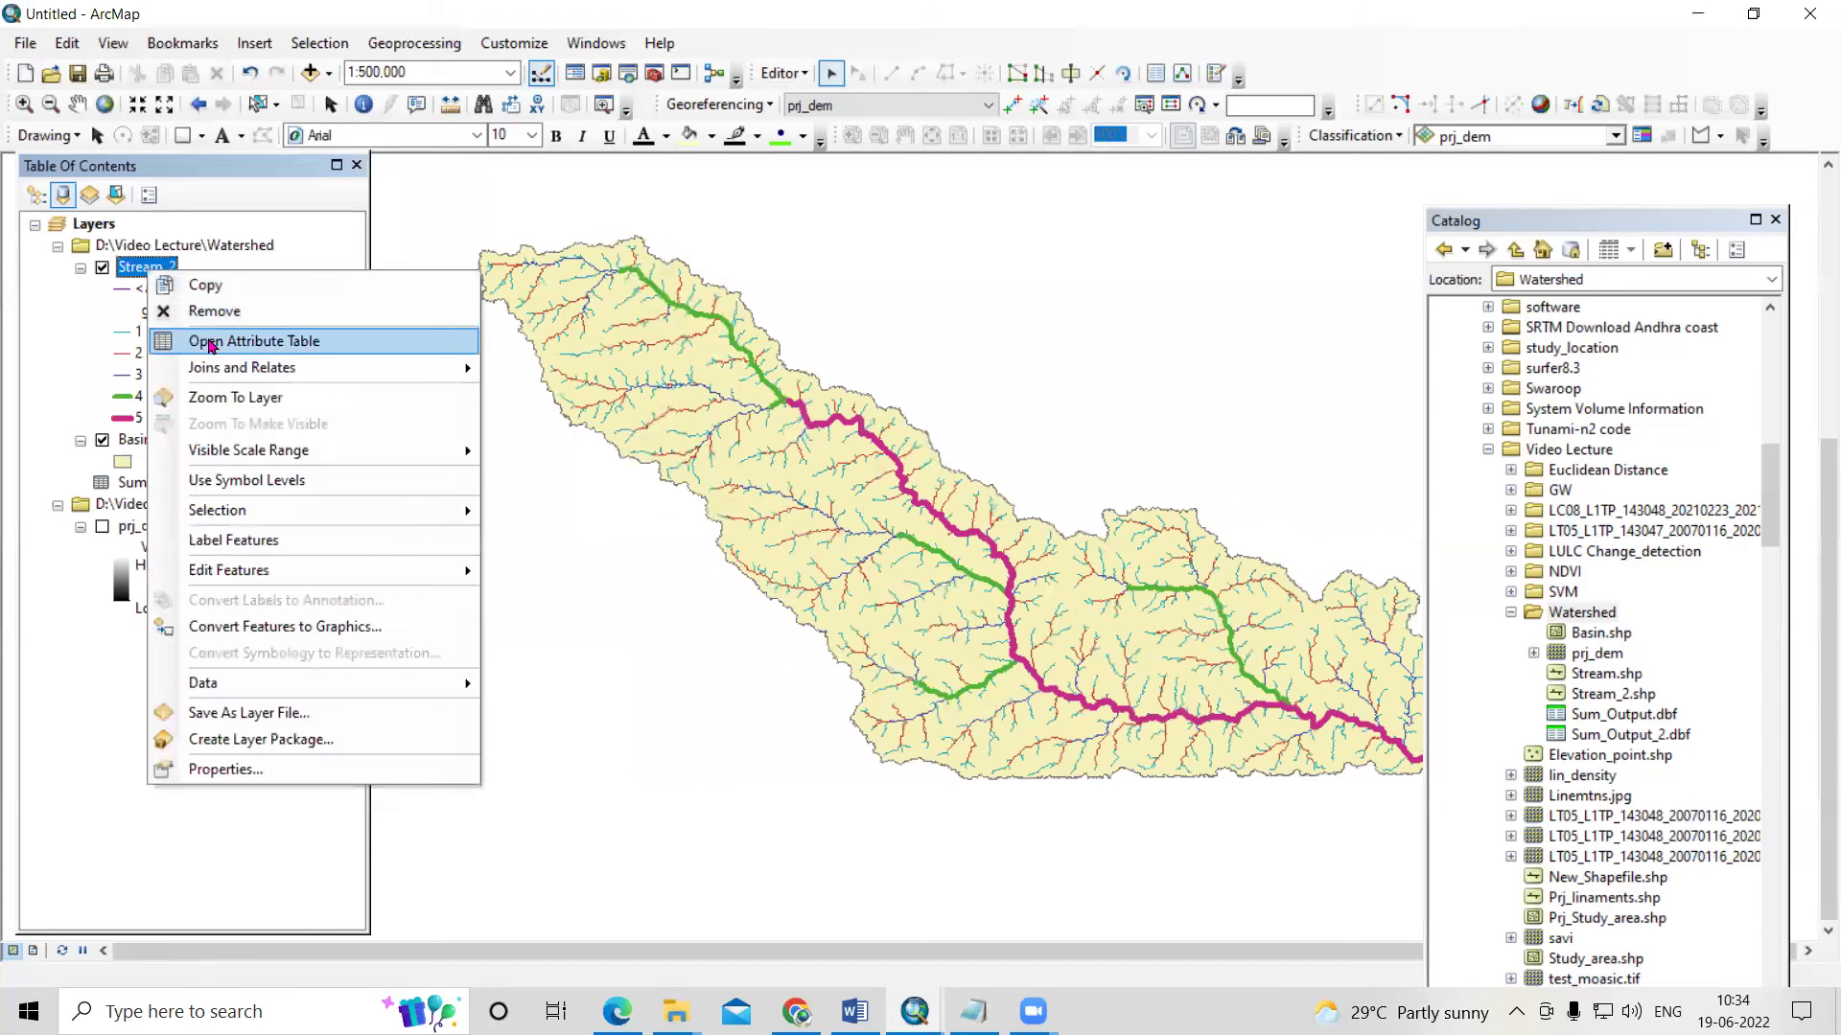
{"action": "left_click", "coordinate": [211, 342]}
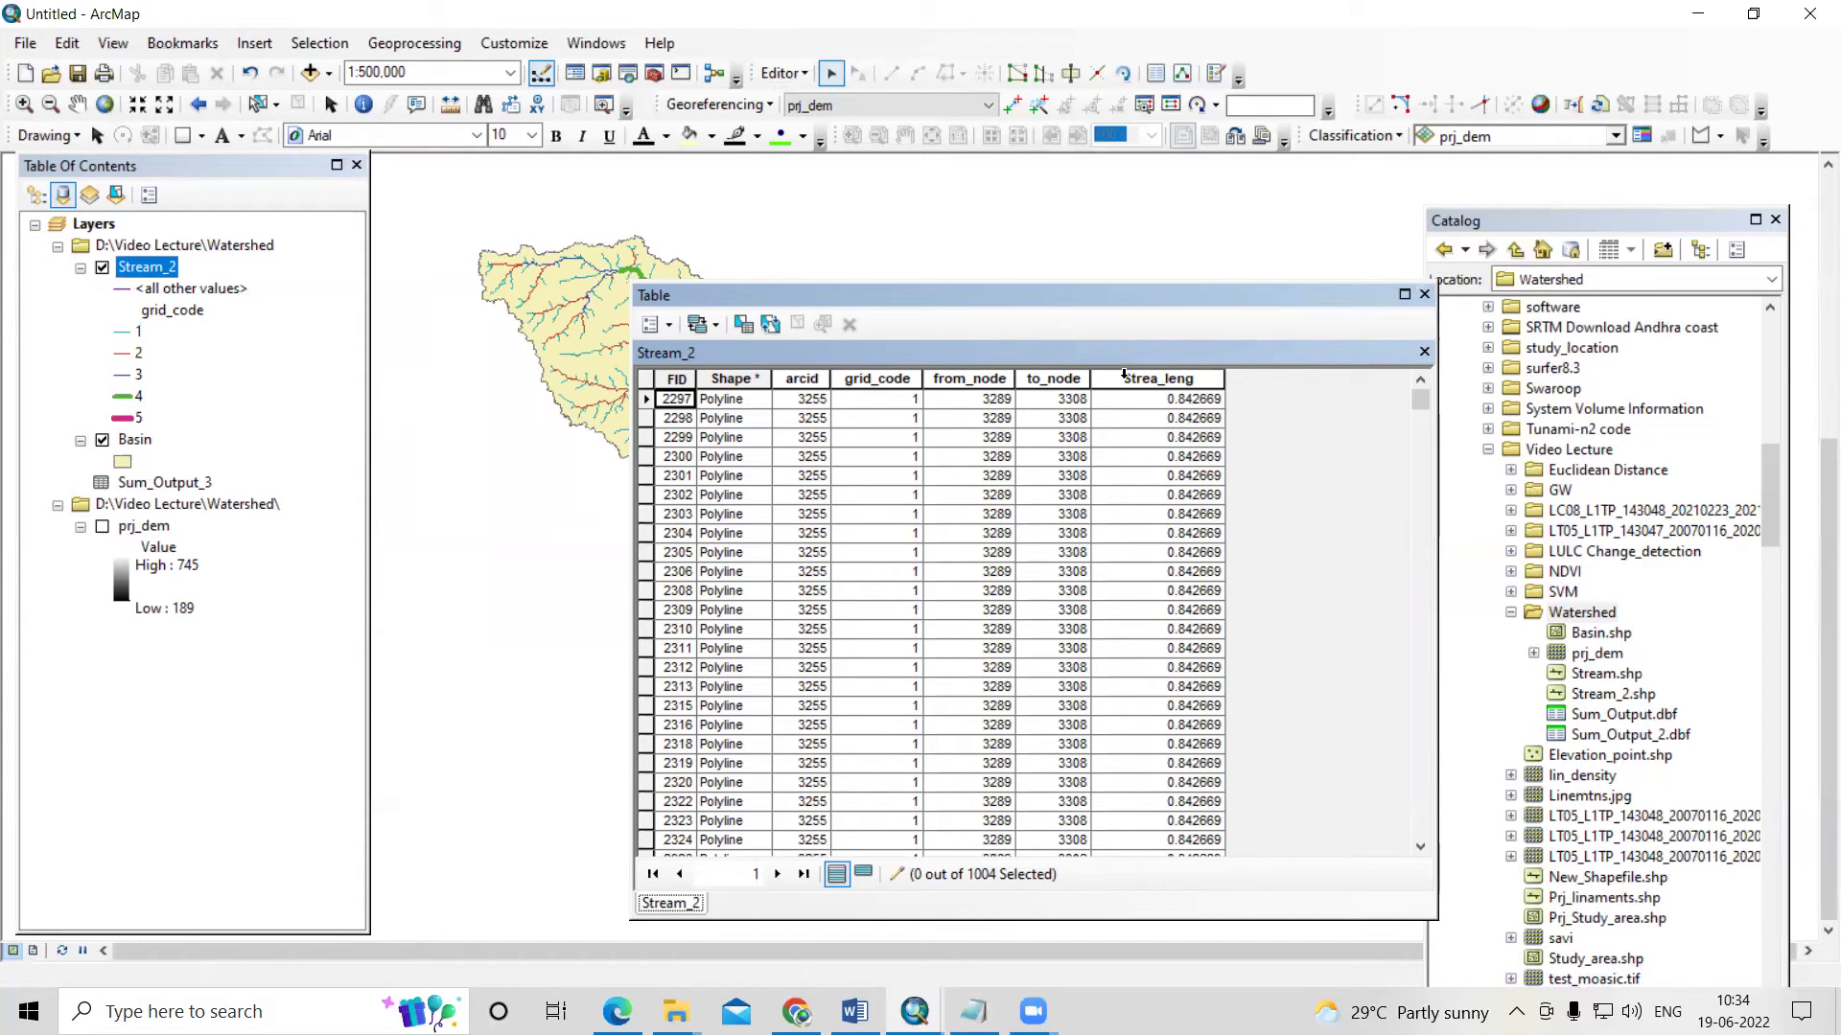
{"action": "left_click", "coordinate": [879, 381]}
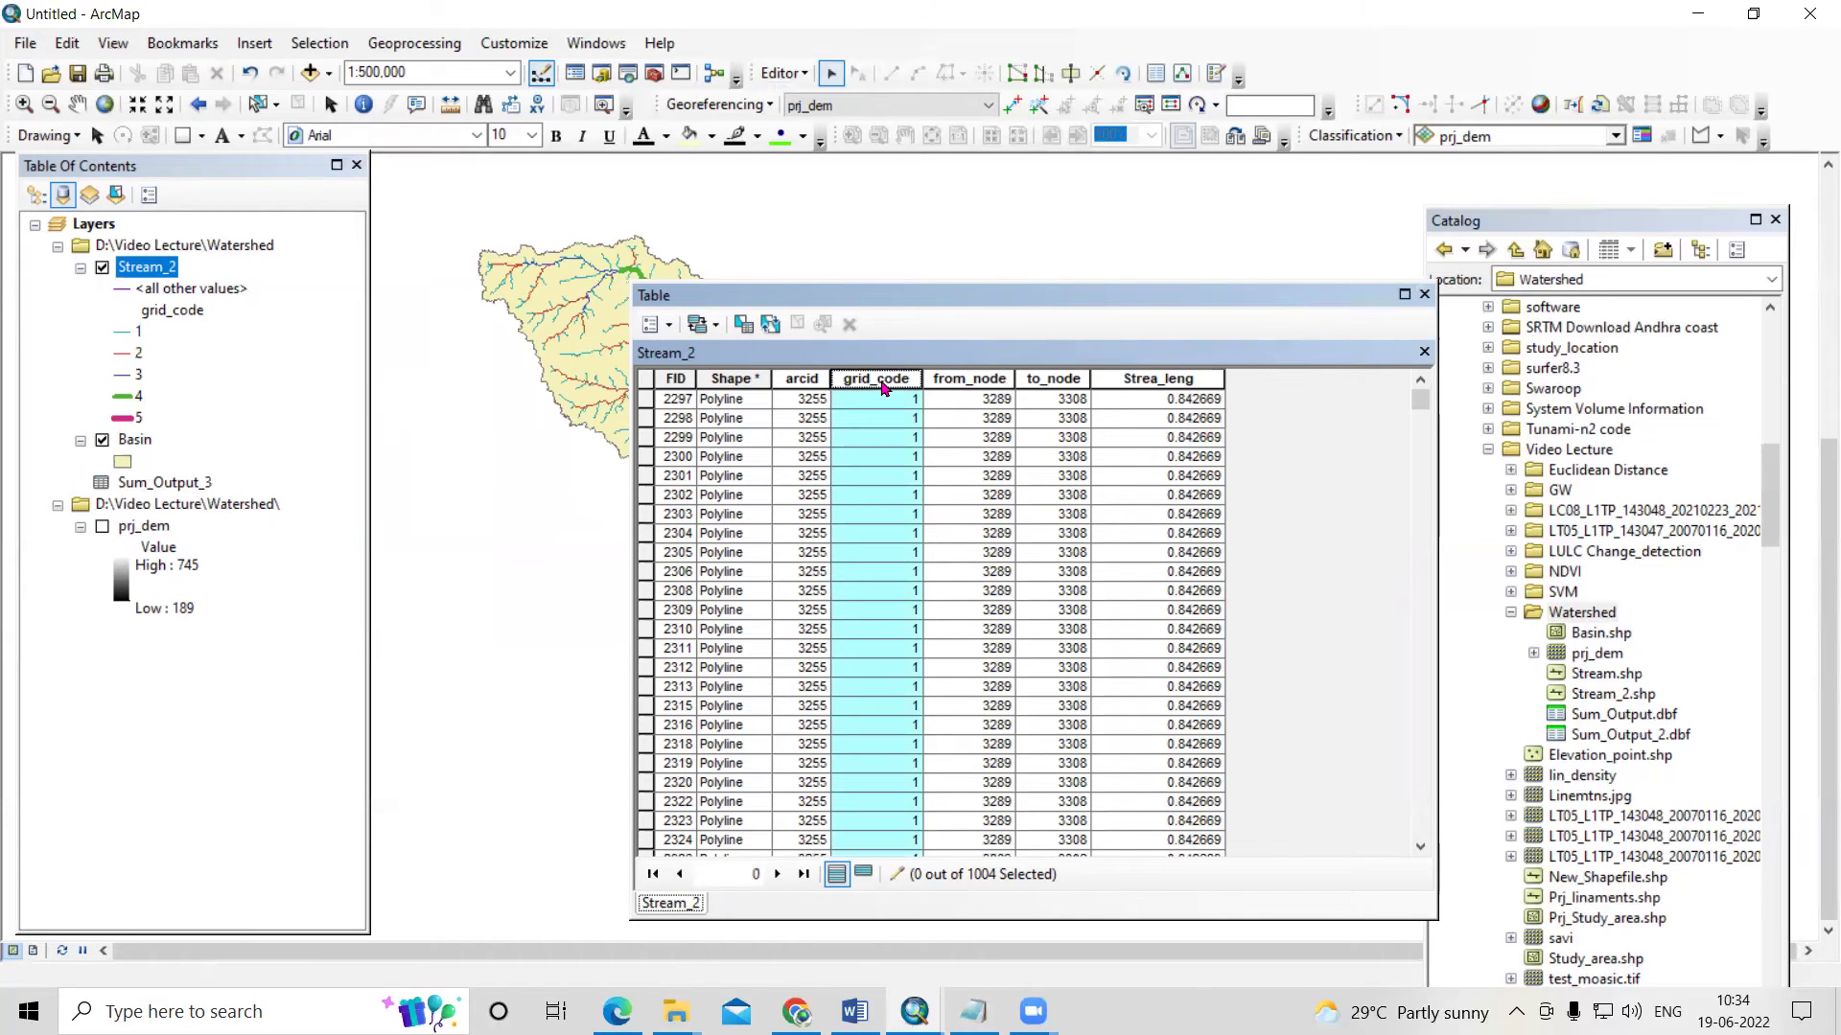
- Try to summarize grid_code with all six Strea_leng statistics into Sum_Output_4.dbf while the edit session is still open
{"action": "right_click", "coordinate": [883, 388]}
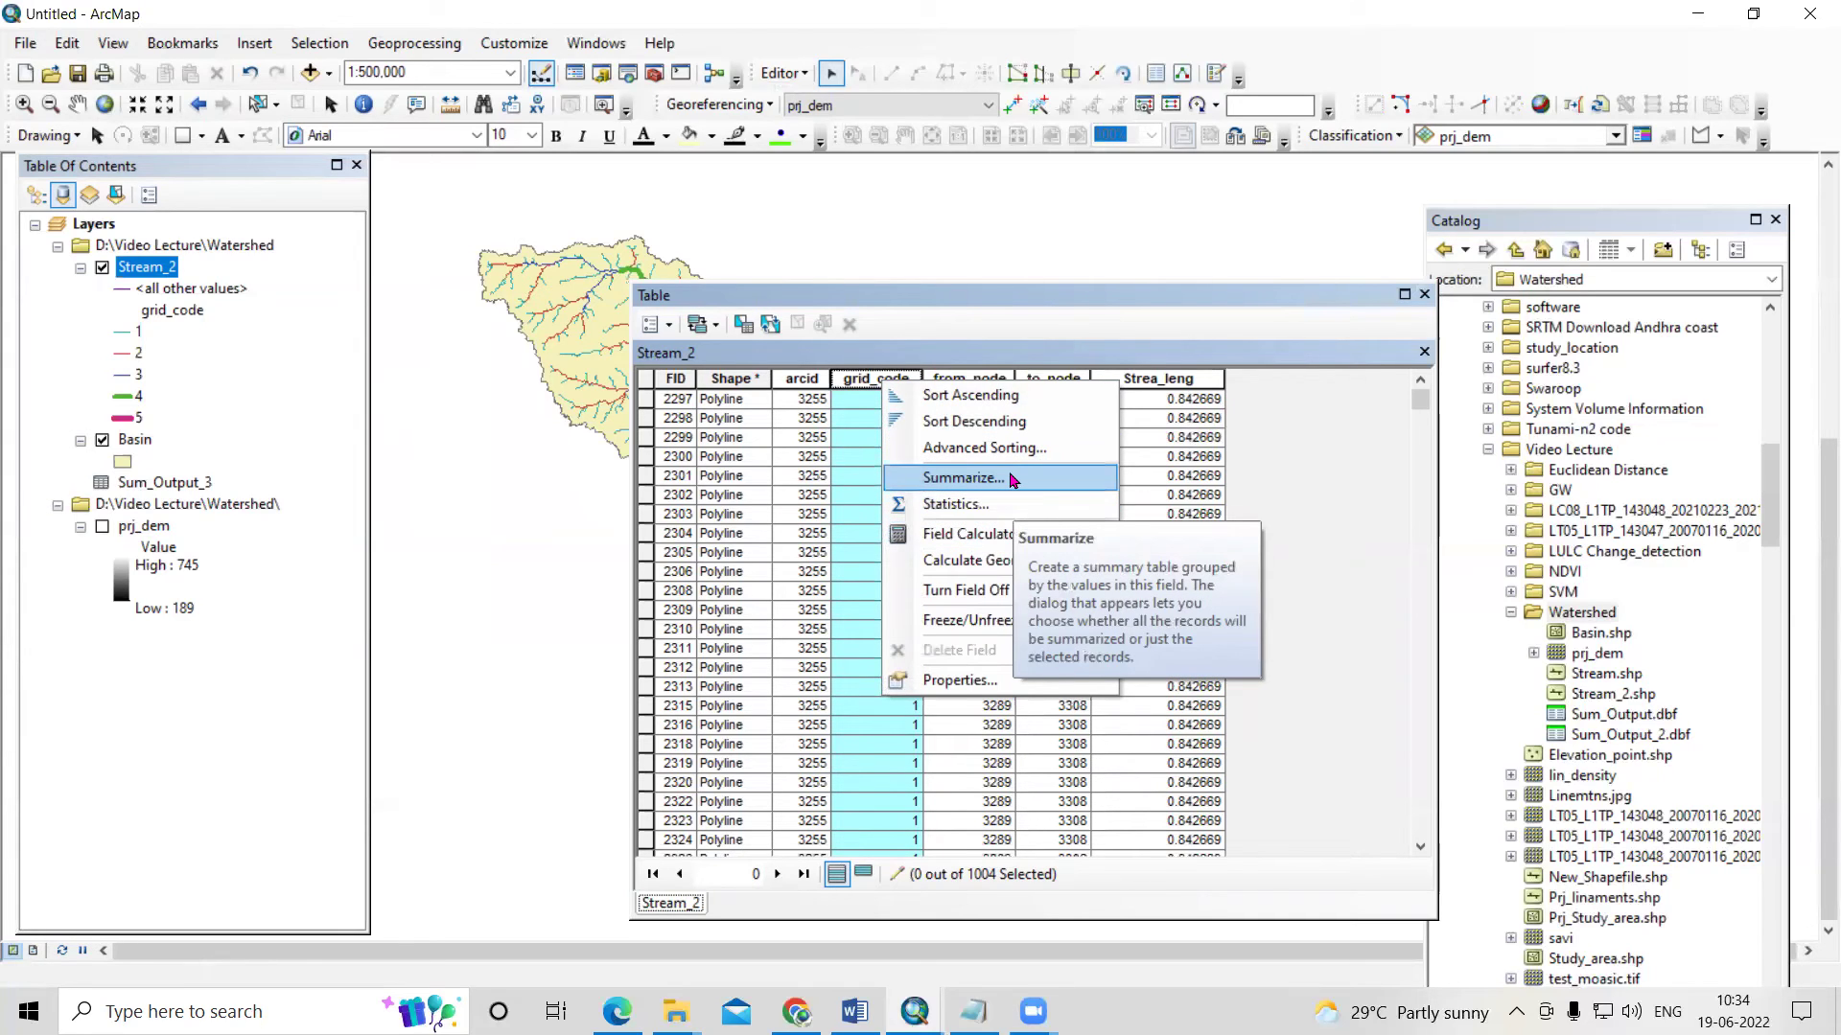
{"action": "left_click", "coordinate": [963, 477]}
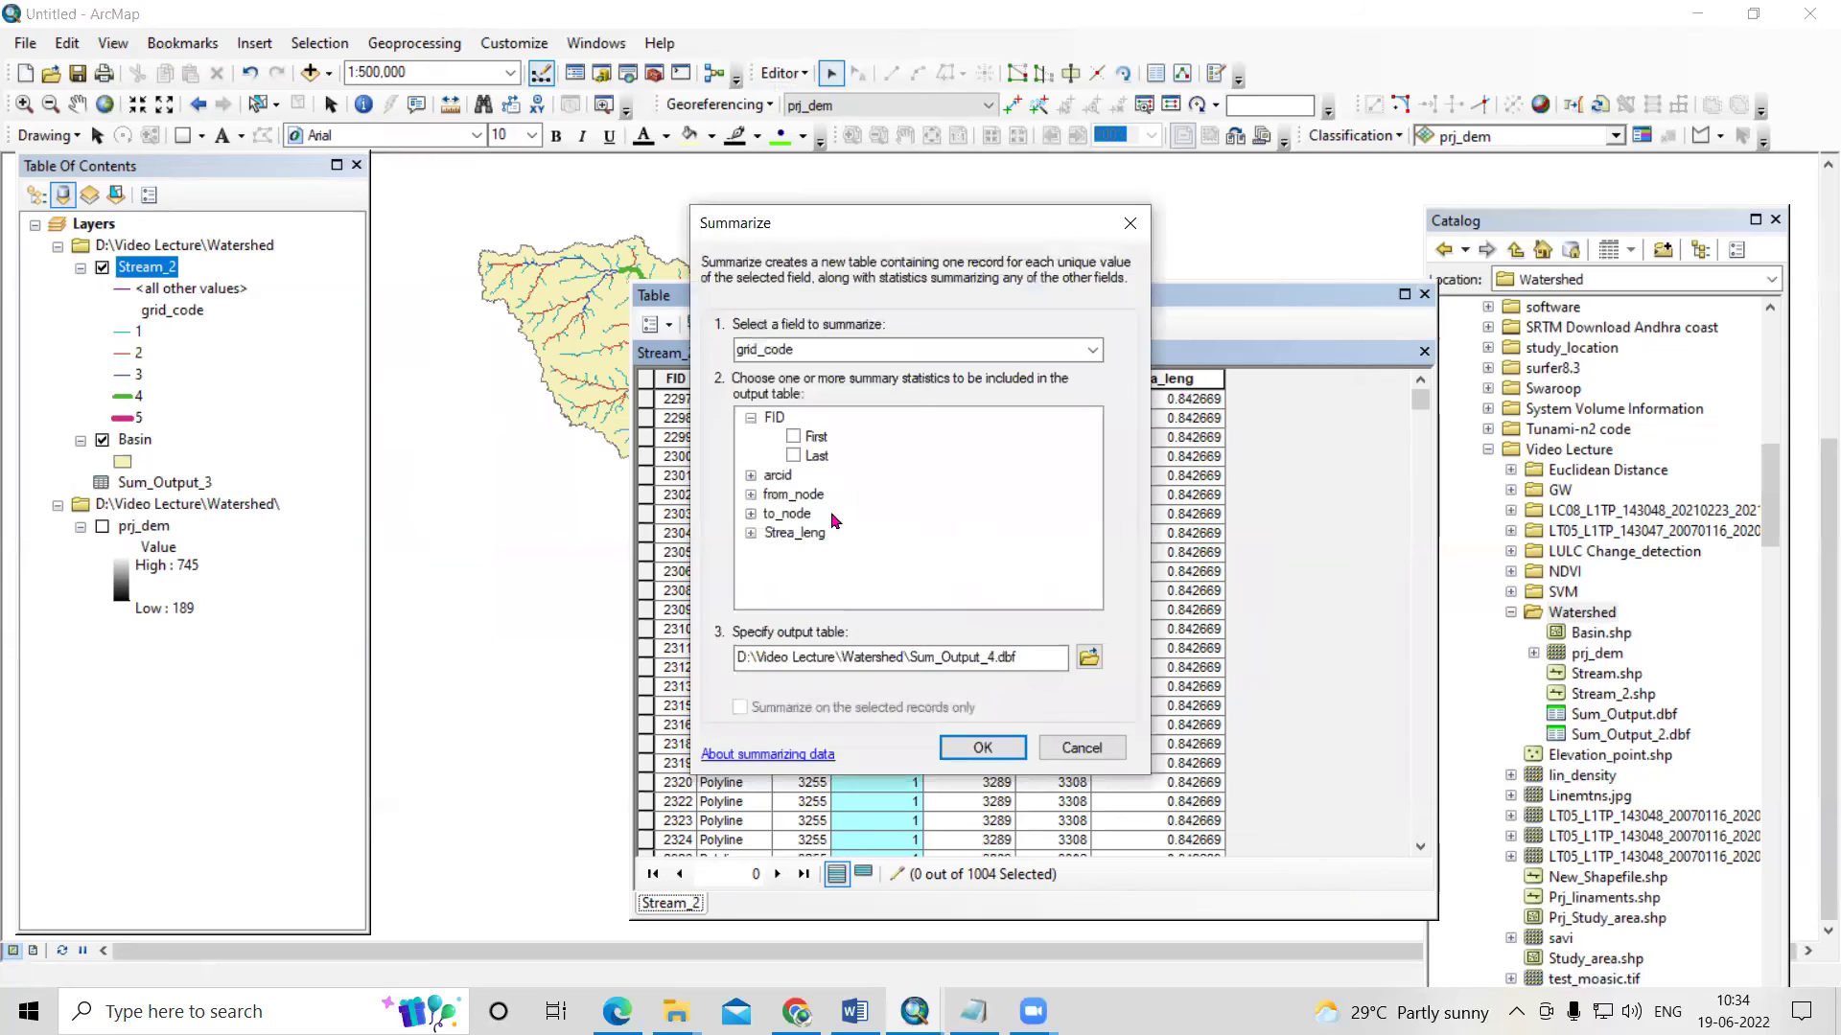
{"action": "left_click", "coordinate": [750, 534]}
{"action": "left_click", "coordinate": [792, 494]}
{"action": "left_click", "coordinate": [793, 513]}
{"action": "left_click", "coordinate": [794, 534]}
{"action": "left_click", "coordinate": [793, 533]}
{"action": "left_click", "coordinate": [793, 552]}
{"action": "left_click", "coordinate": [793, 571]}
{"action": "left_click", "coordinate": [794, 591]}
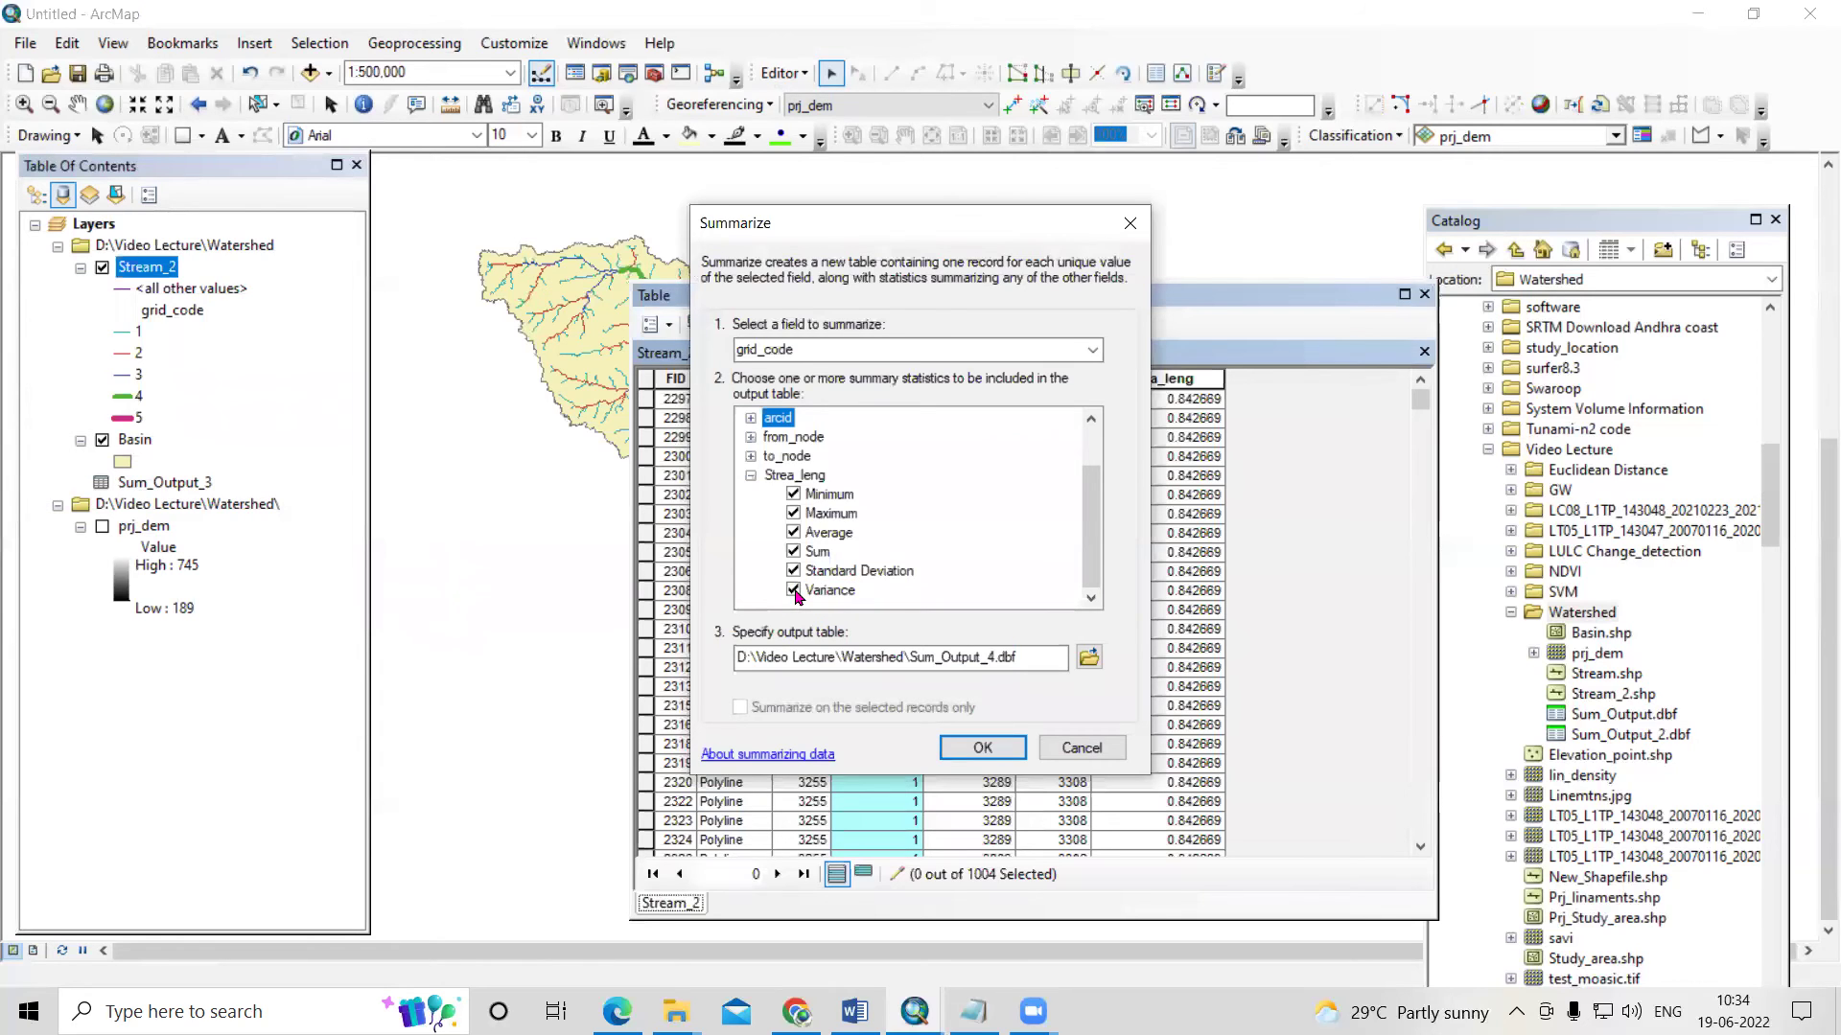
{"action": "left_click", "coordinate": [982, 747]}
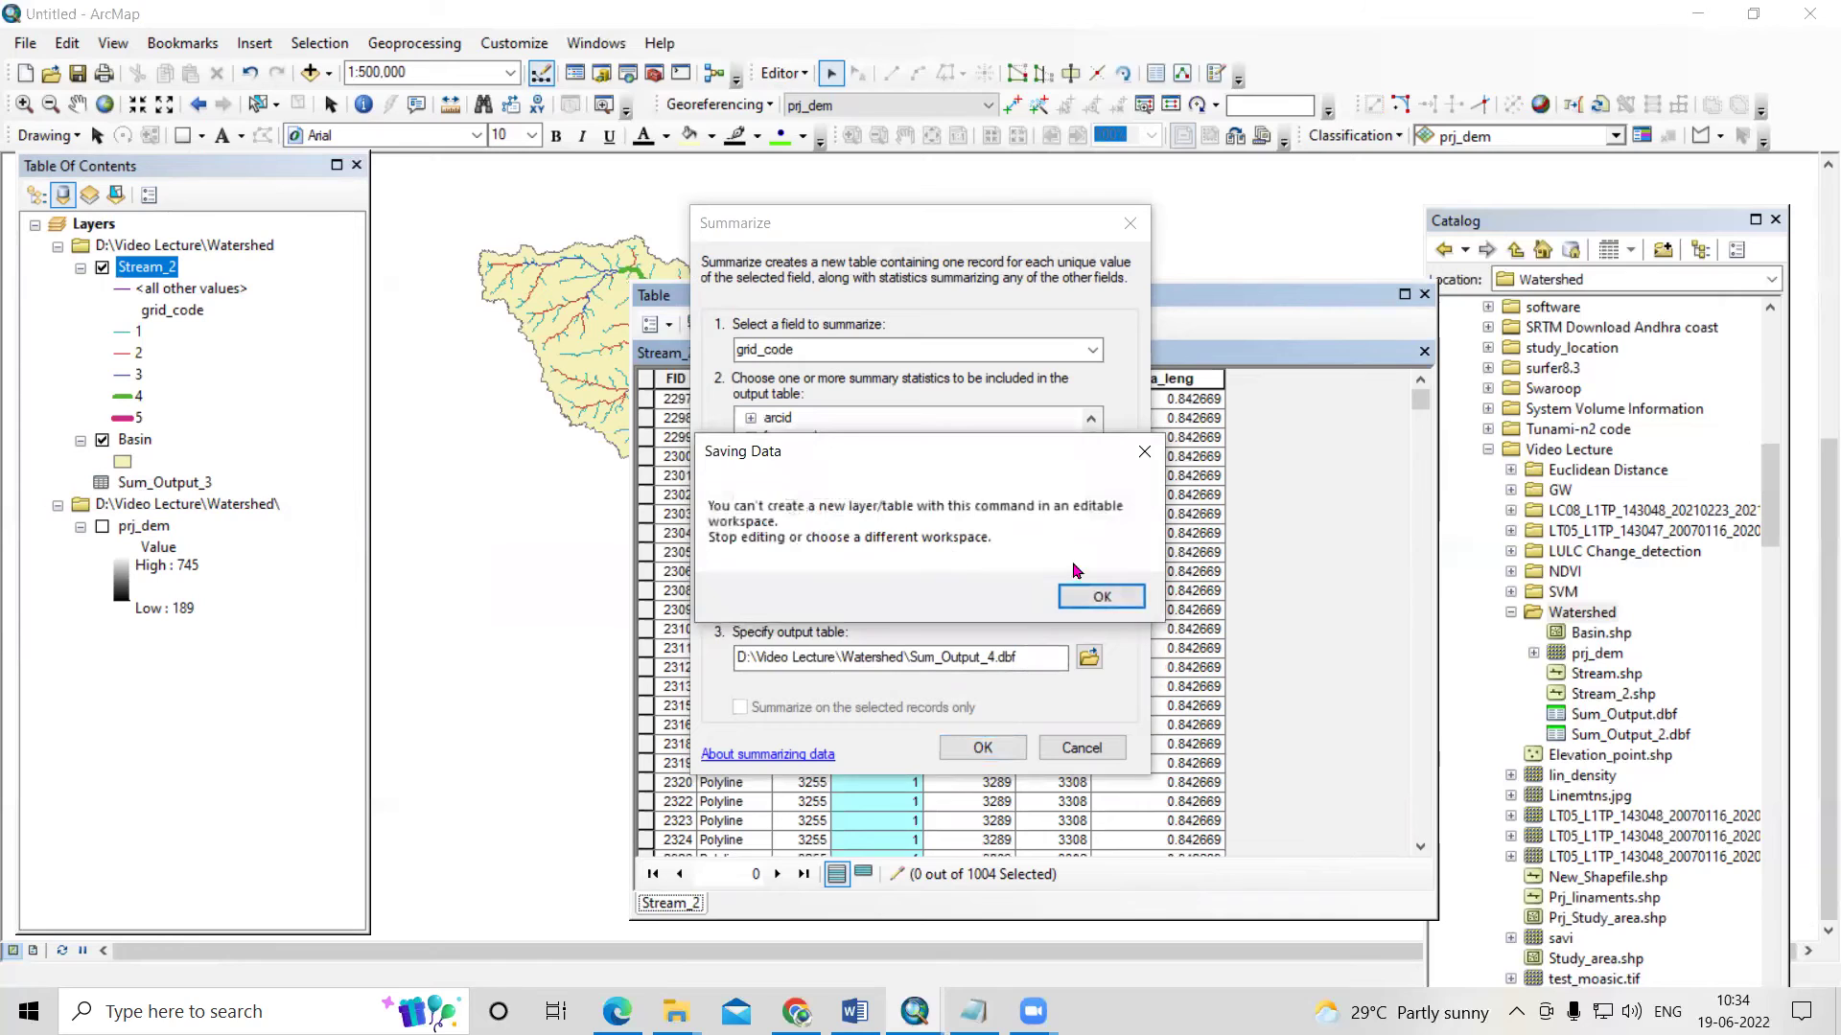
{"action": "left_click", "coordinate": [1103, 596]}
{"action": "left_click", "coordinate": [1131, 222]}
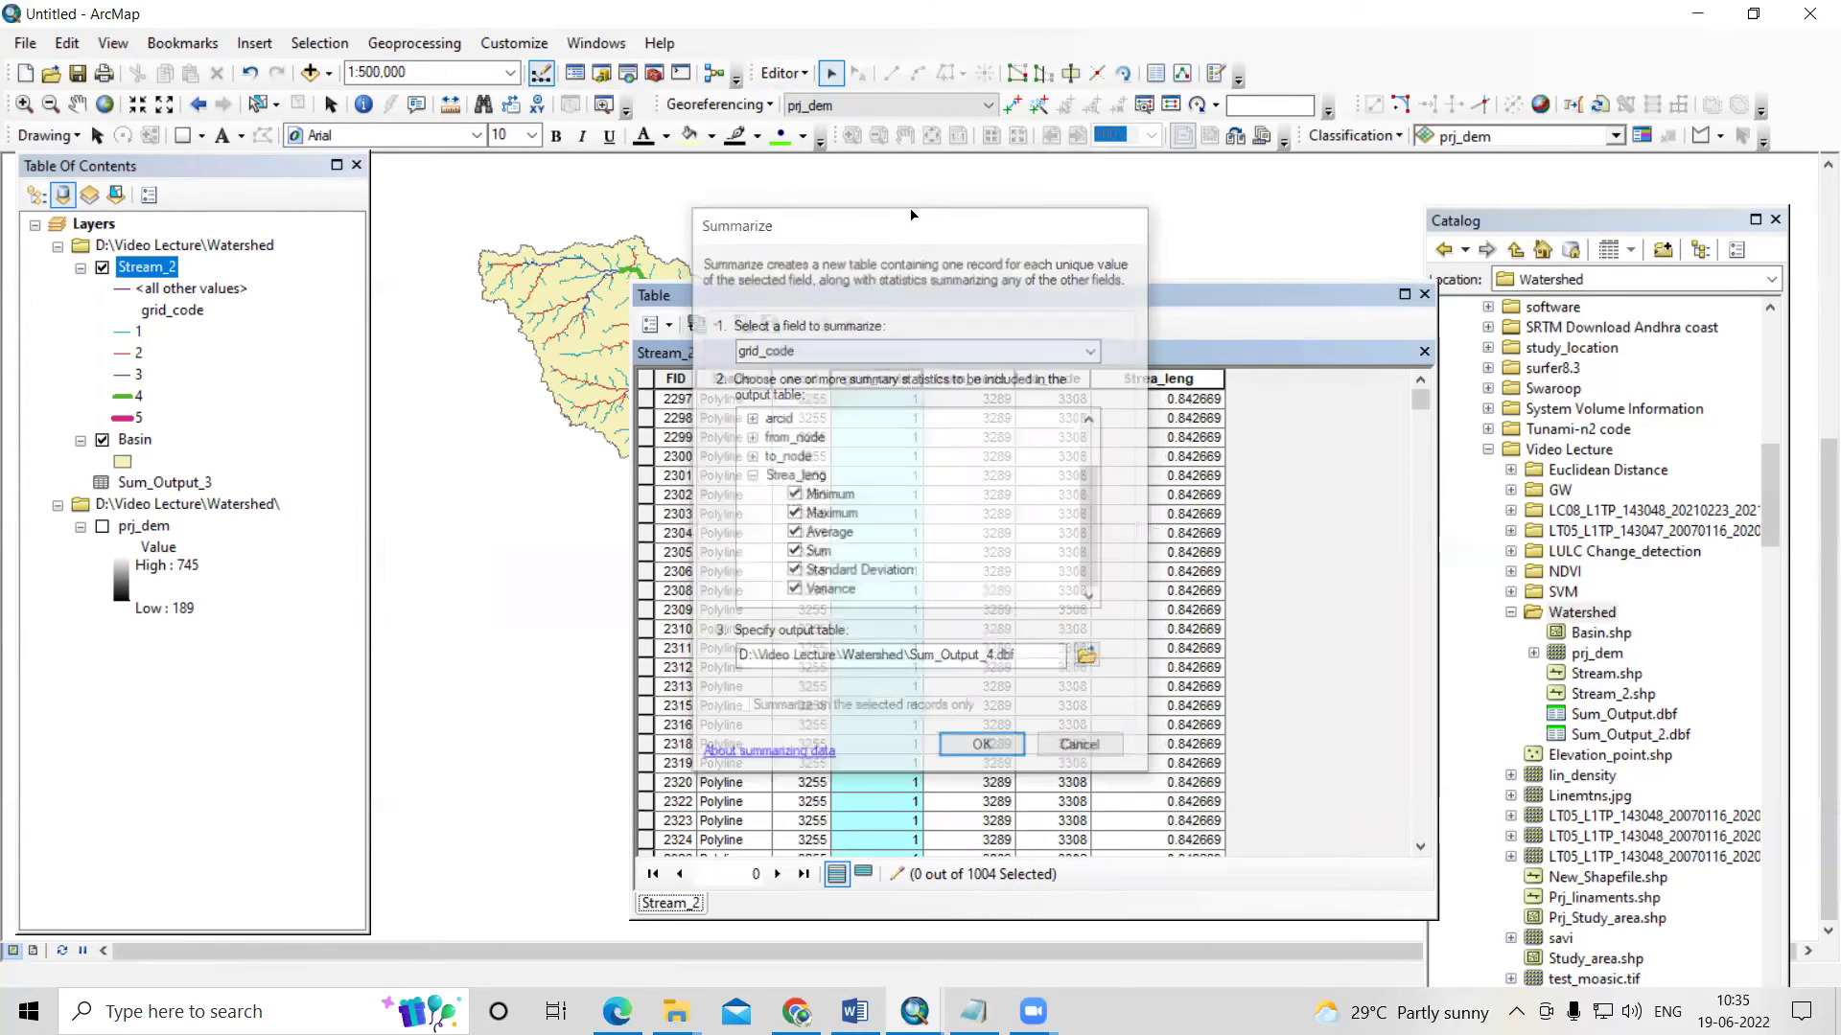
- Save the edits to the streams and stop the editing session
{"action": "left_click", "coordinate": [781, 73]}
{"action": "left_click", "coordinate": [847, 156]}
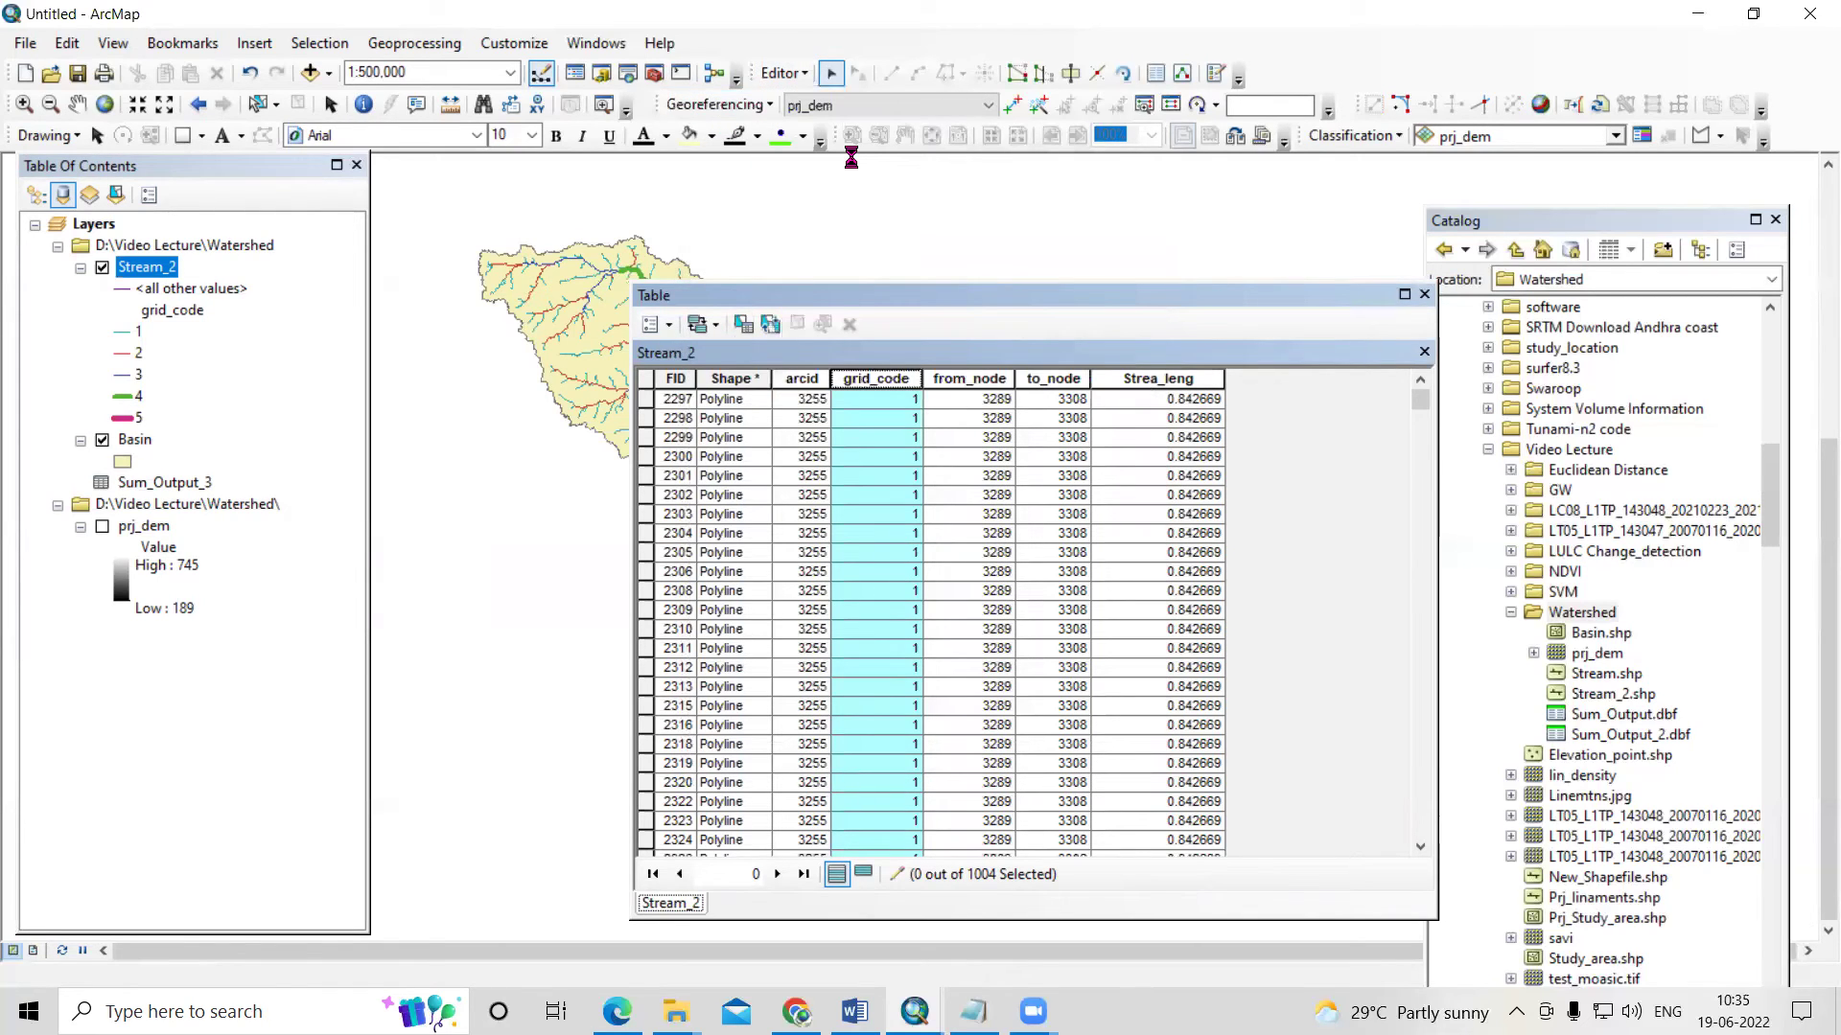
{"action": "left_click", "coordinate": [781, 73]}
{"action": "left_click", "coordinate": [812, 127]}
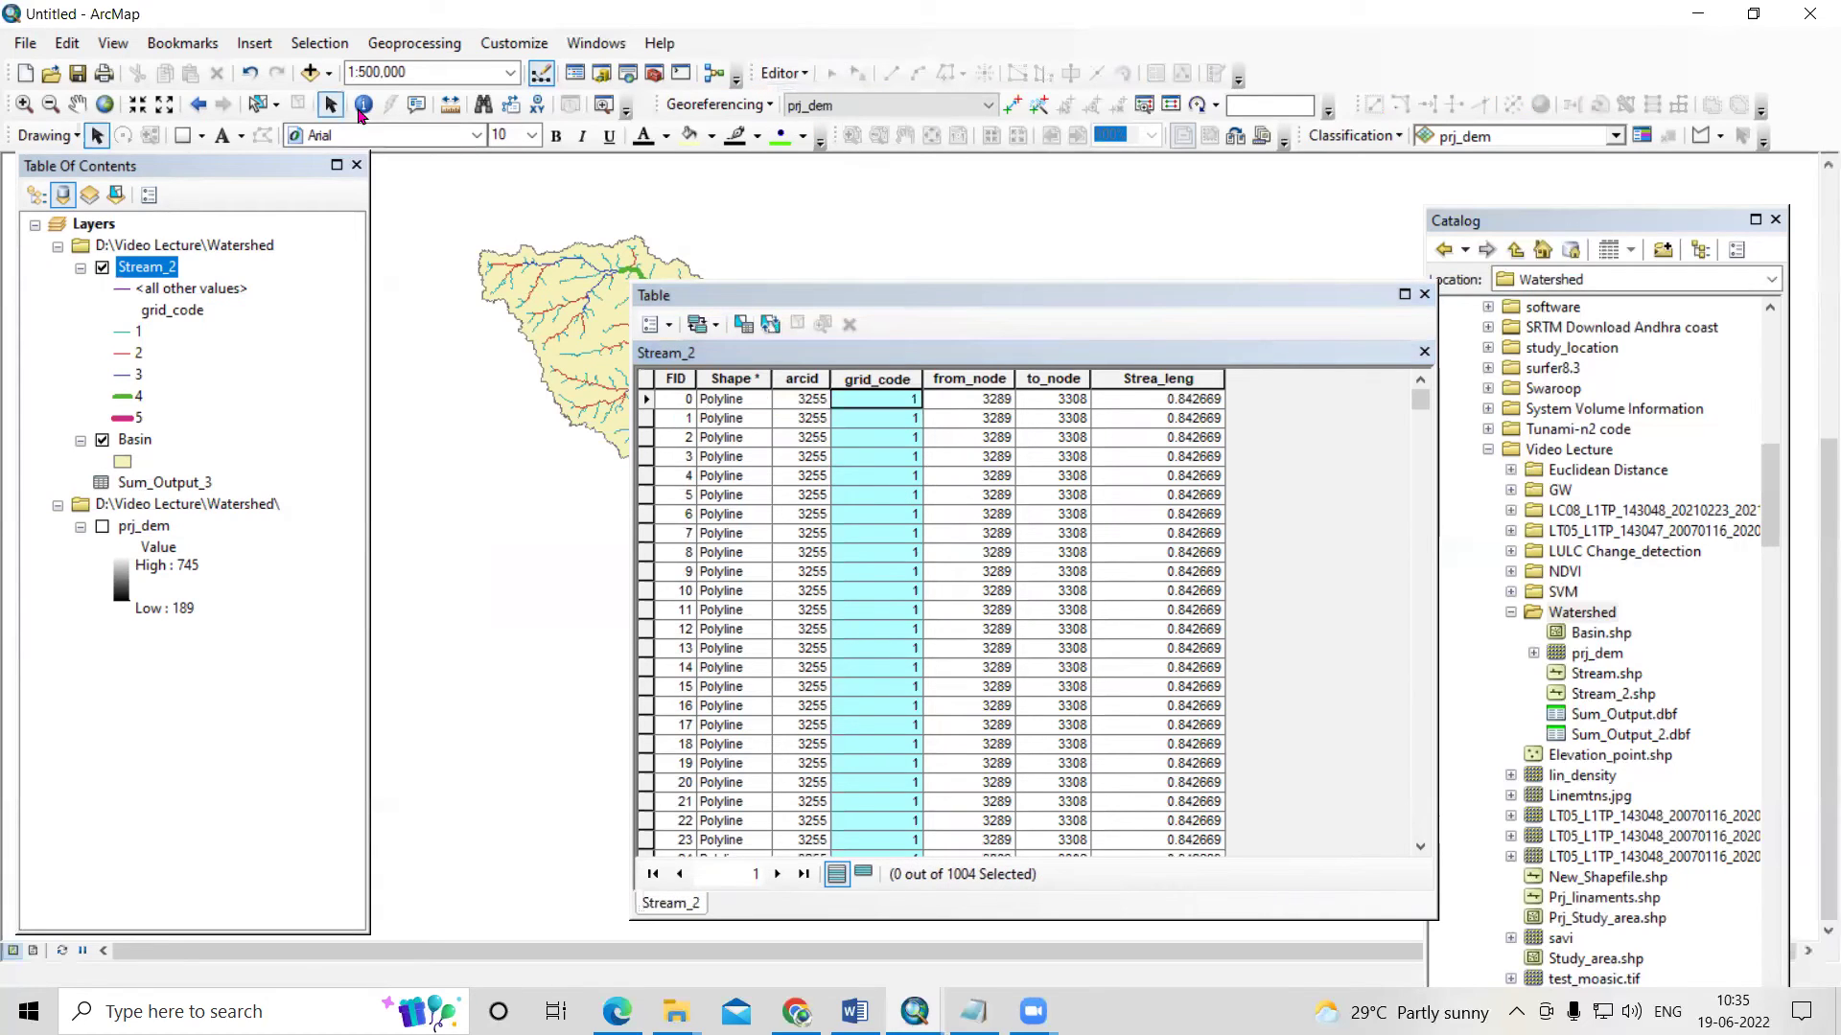
- Summarize Stream_2 by grid_code with minimum, maximum, average, sum, standard deviation and variance of Strea_leng, output to Sum_Output_4.dbf
{"action": "left_click", "coordinate": [972, 496]}
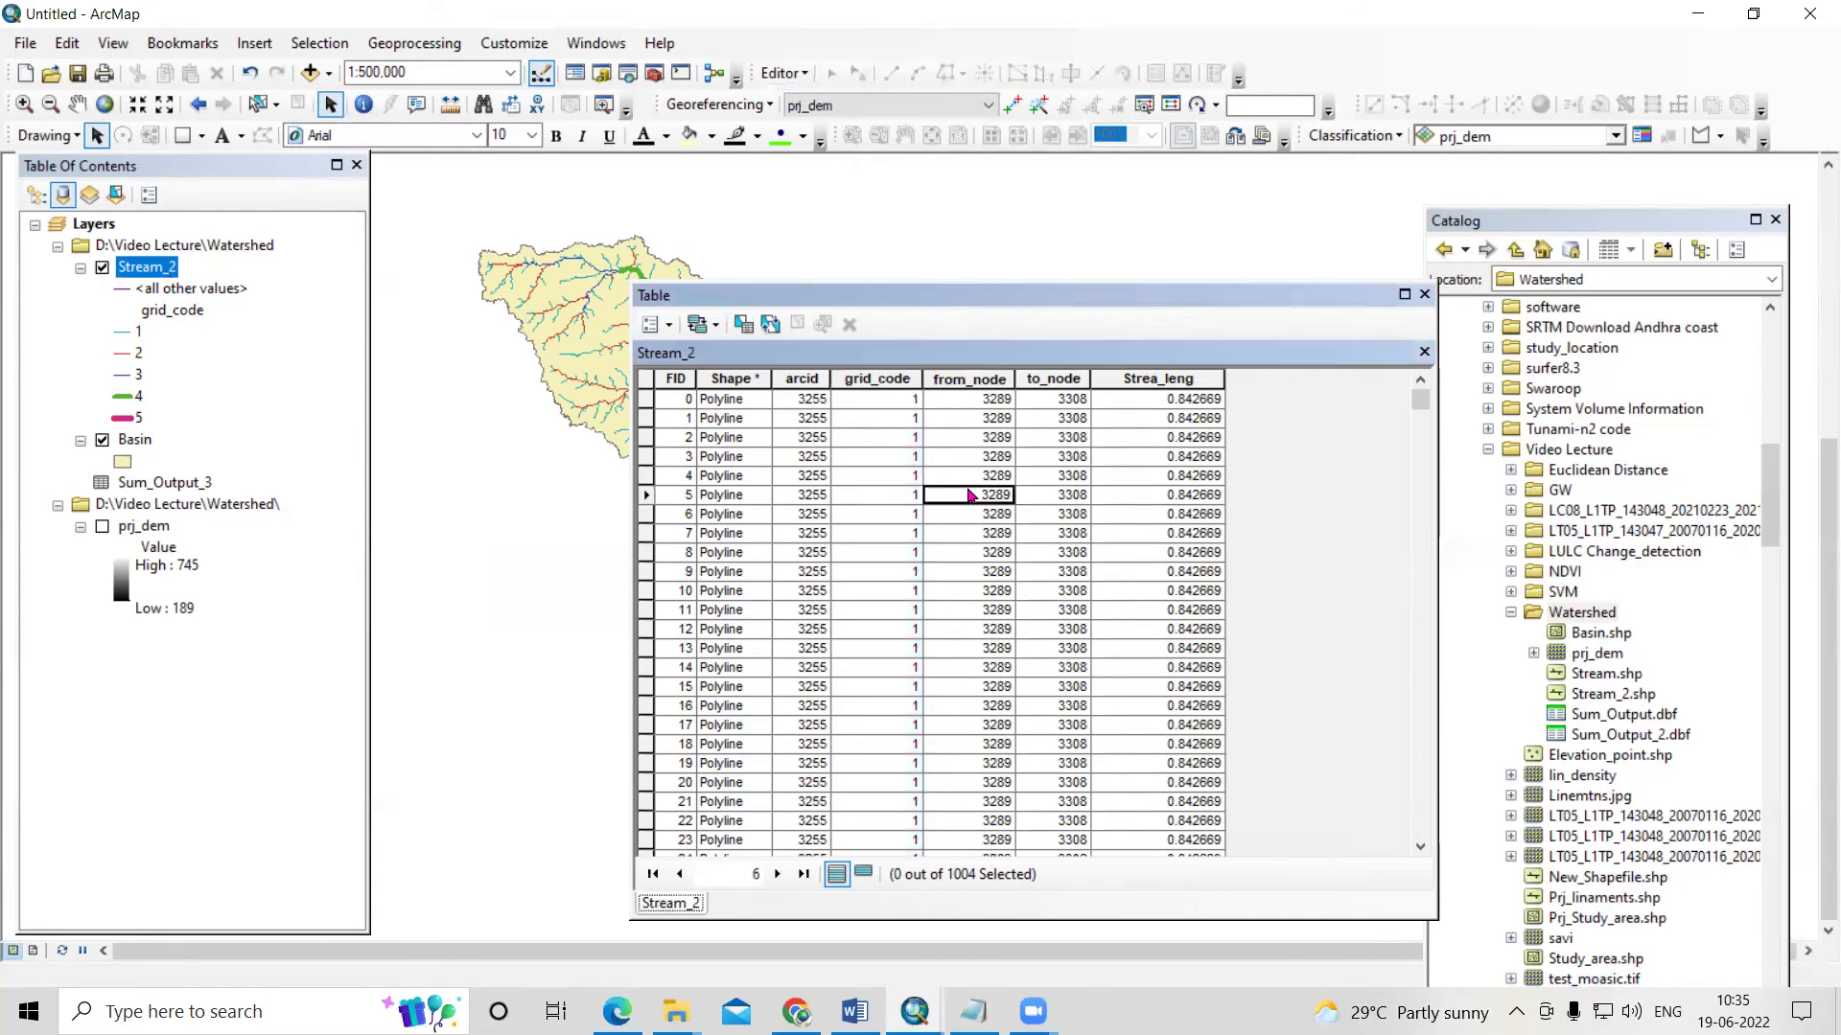
{"action": "right_click", "coordinate": [146, 268]}
{"action": "left_click", "coordinate": [246, 329]}
{"action": "right_click", "coordinate": [897, 374]}
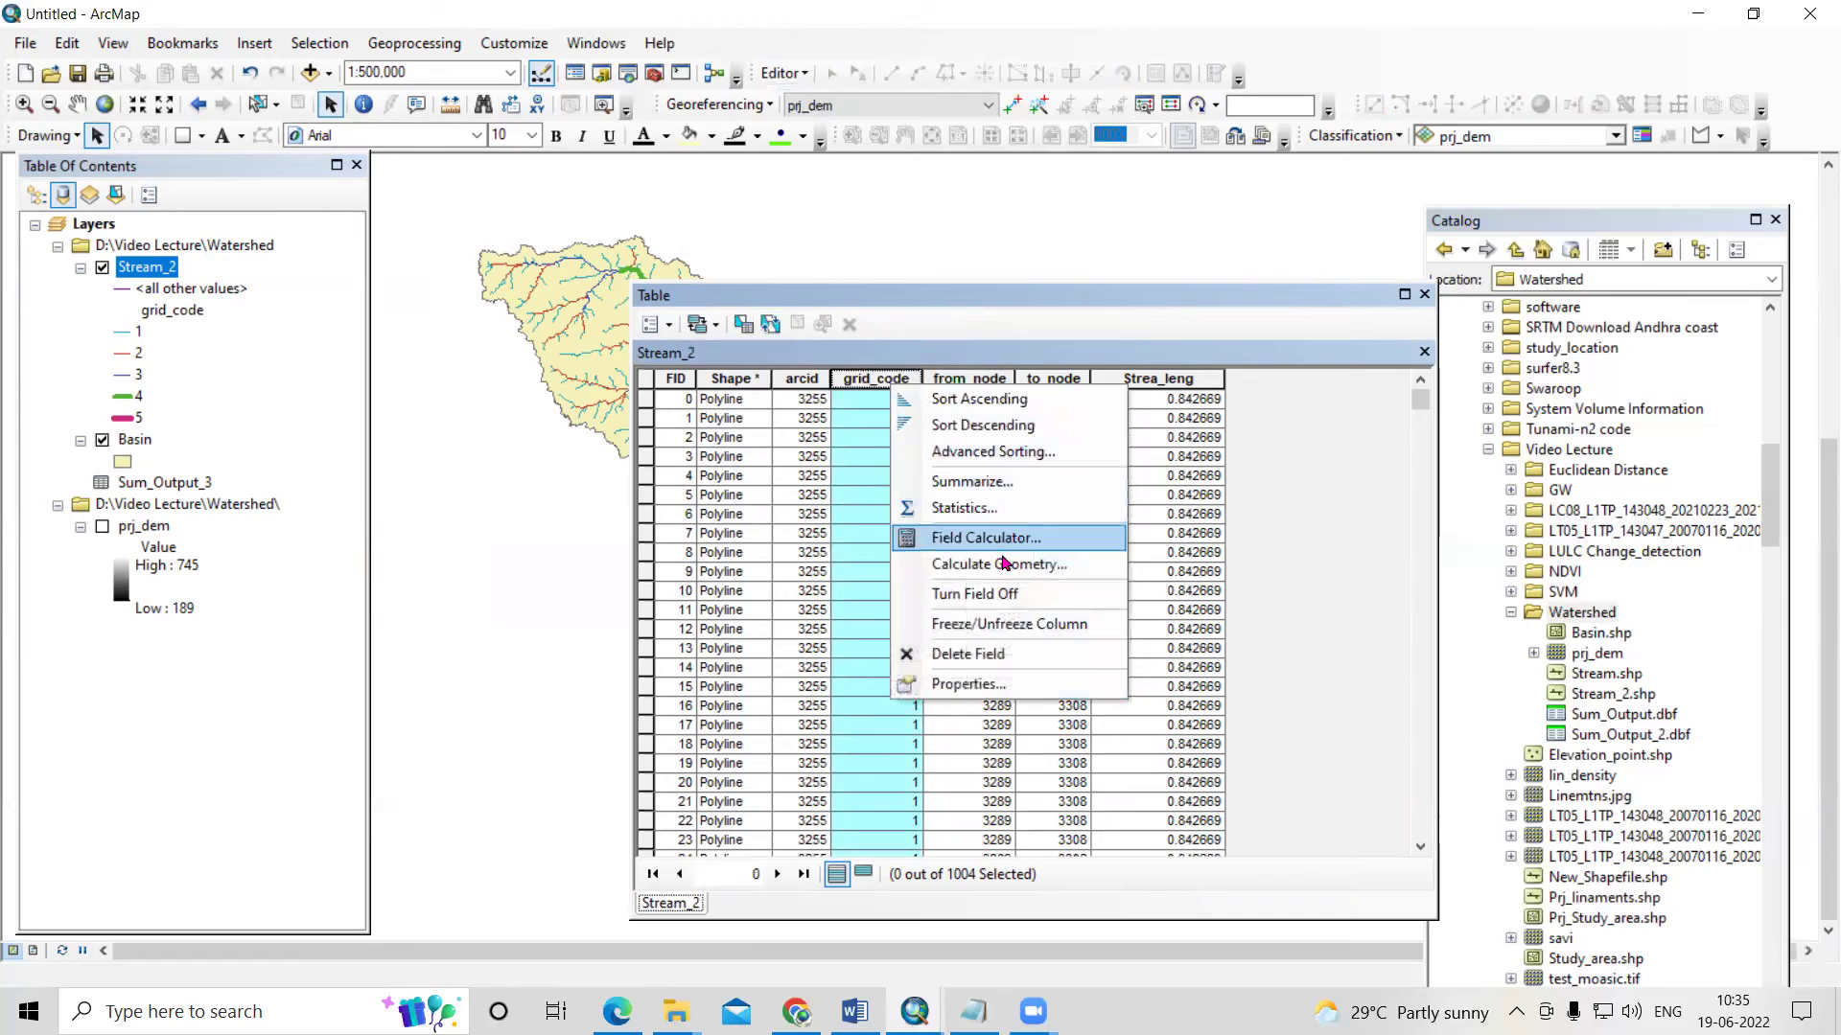
{"action": "left_click", "coordinate": [968, 482]}
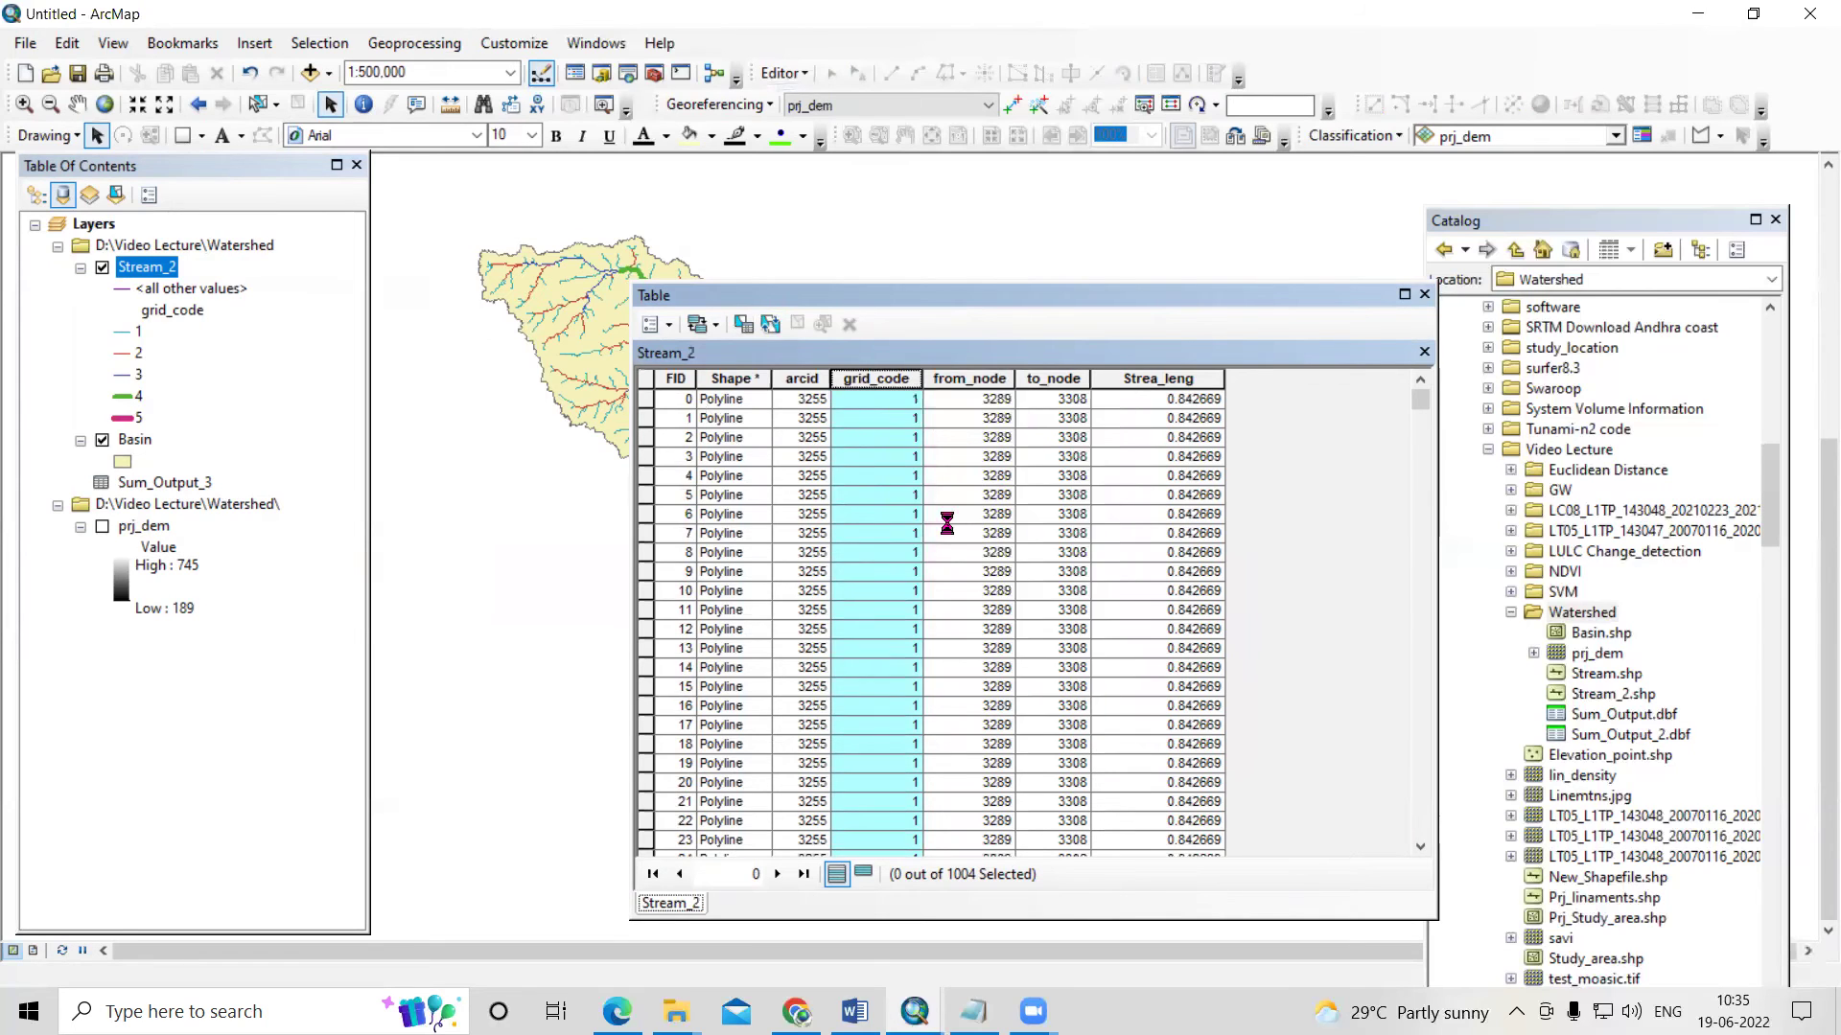
{"action": "left_click", "coordinate": [753, 532]}
{"action": "left_click", "coordinate": [793, 494]}
{"action": "left_click", "coordinate": [793, 513]}
{"action": "left_click", "coordinate": [793, 532]}
{"action": "left_click", "coordinate": [792, 551]}
{"action": "left_click", "coordinate": [793, 571]}
{"action": "left_click", "coordinate": [792, 590]}
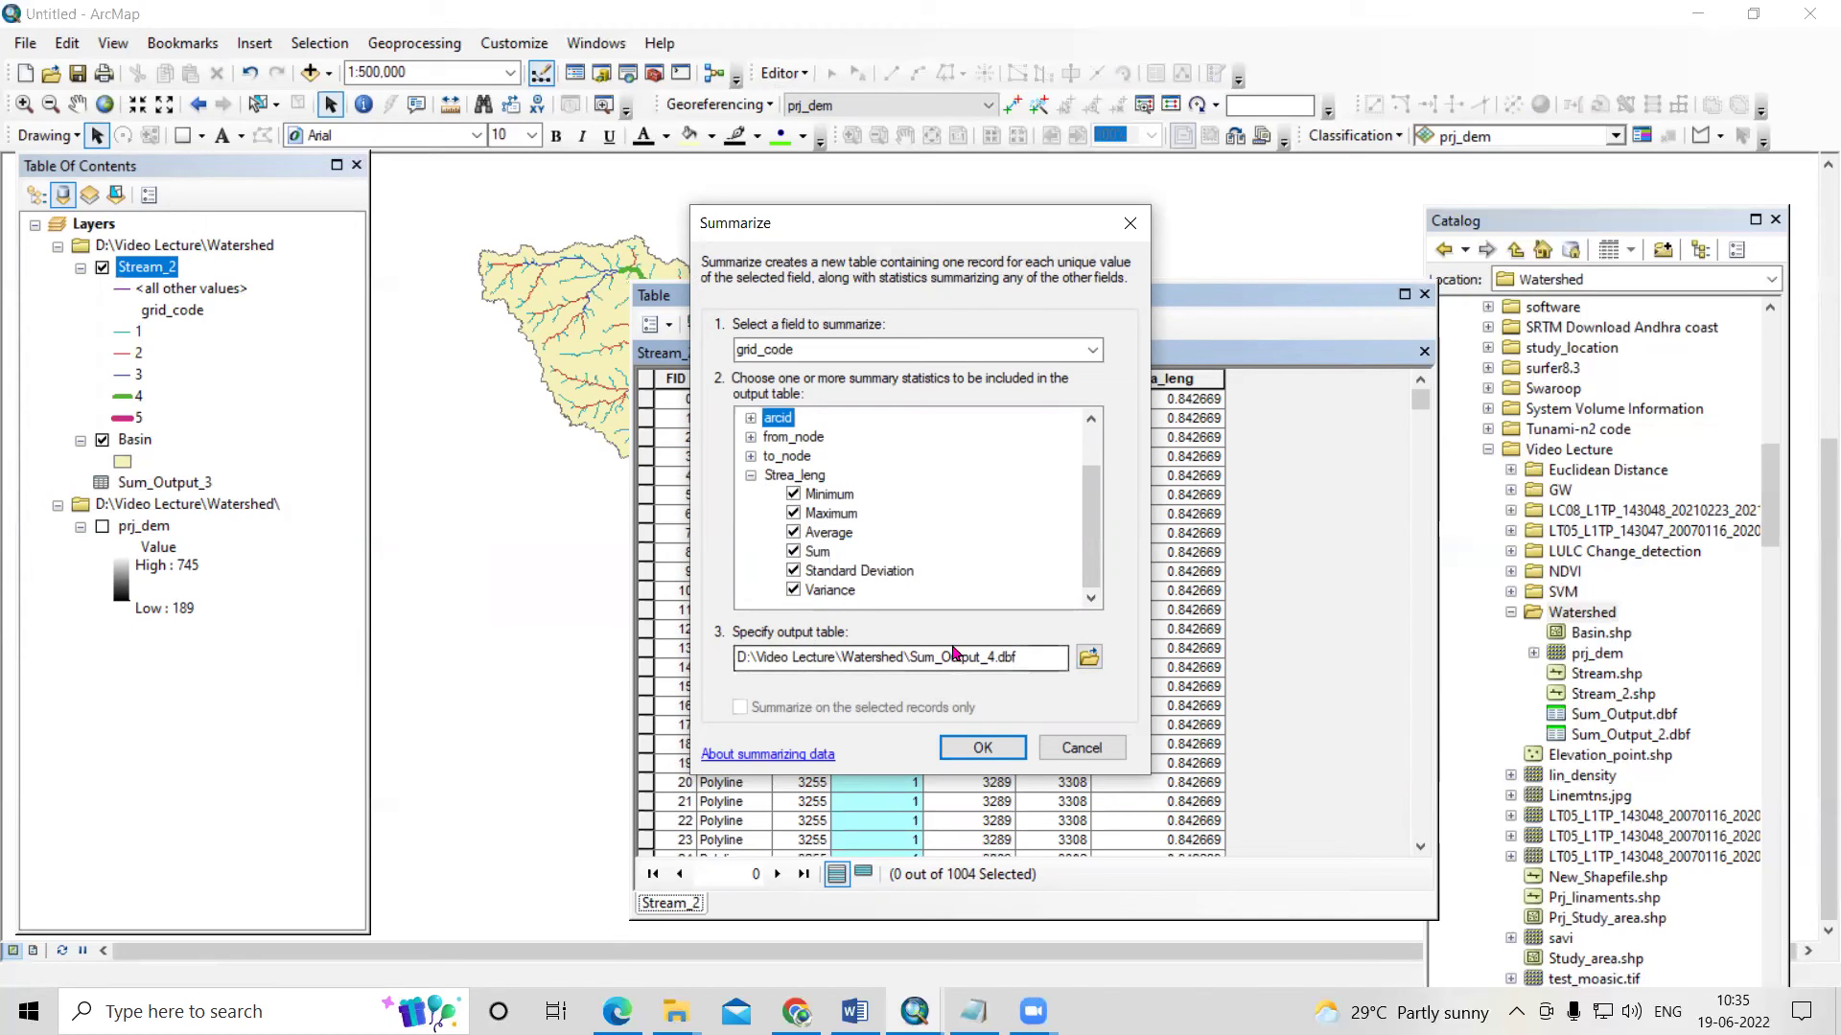
{"action": "left_click", "coordinate": [987, 748]}
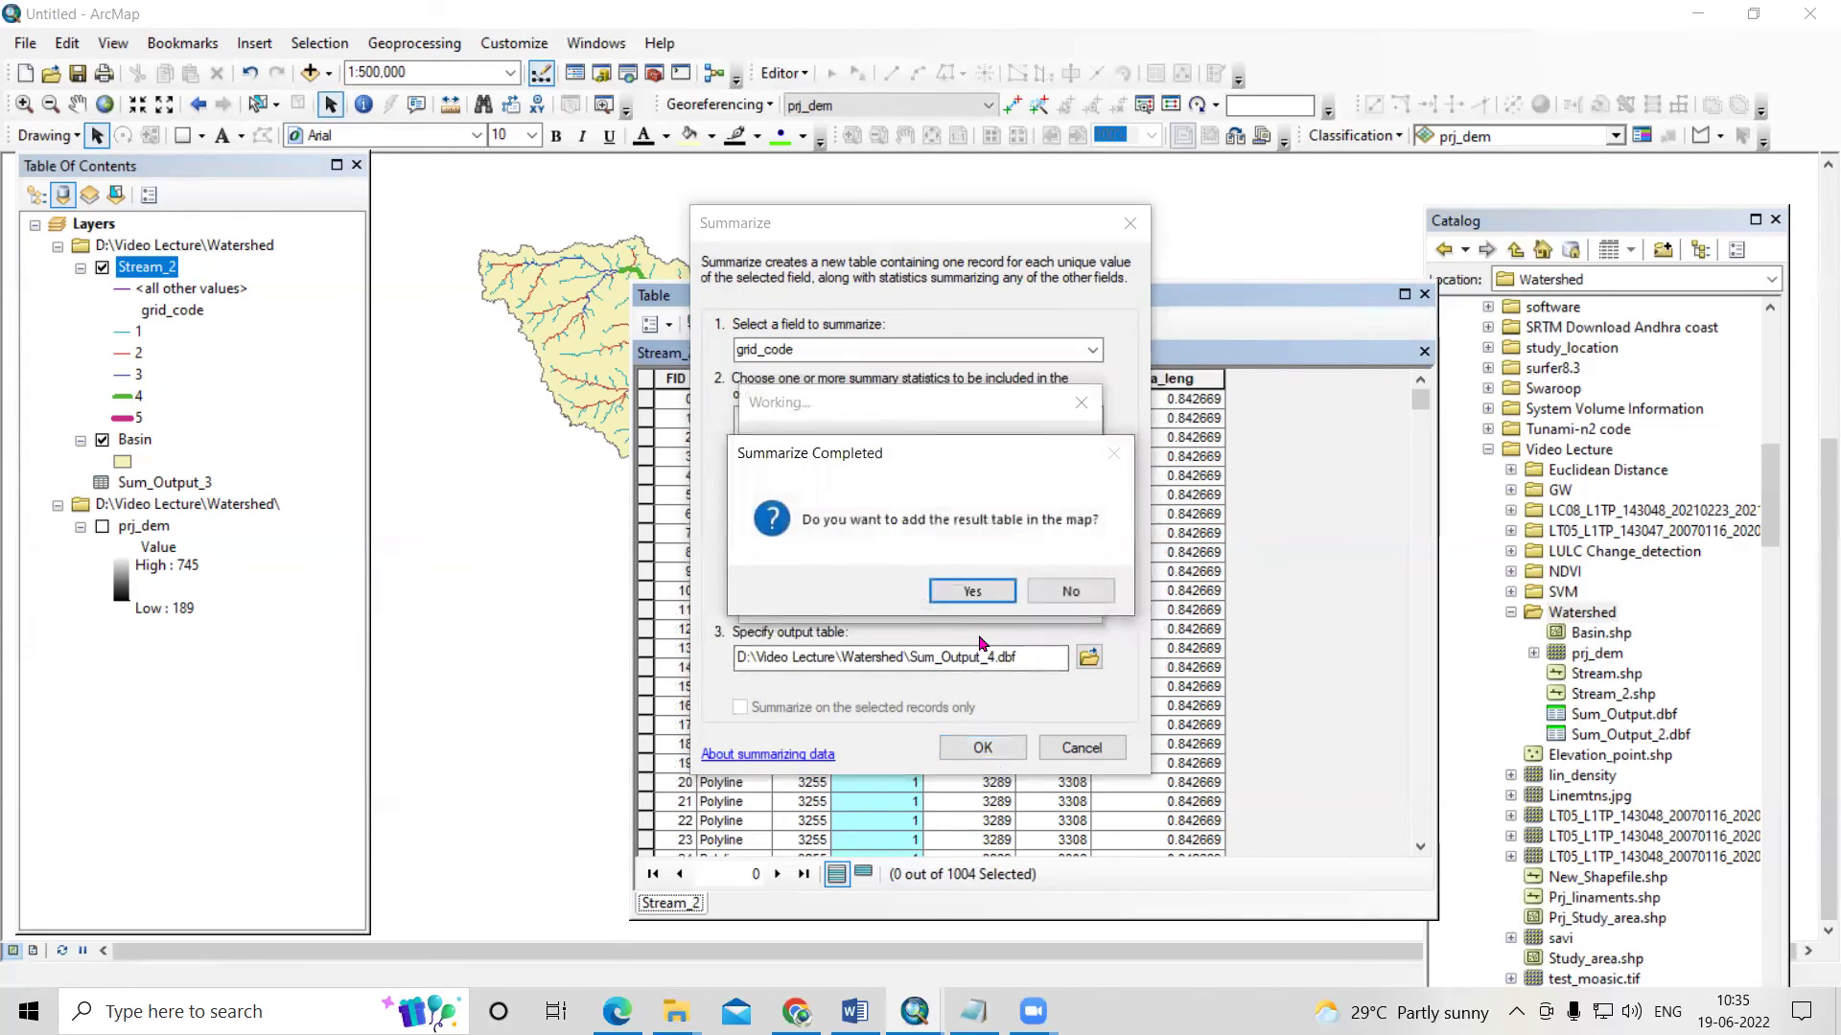
- Add the Sum_Output_4 result table to the map and open it
{"action": "left_click", "coordinate": [972, 593]}
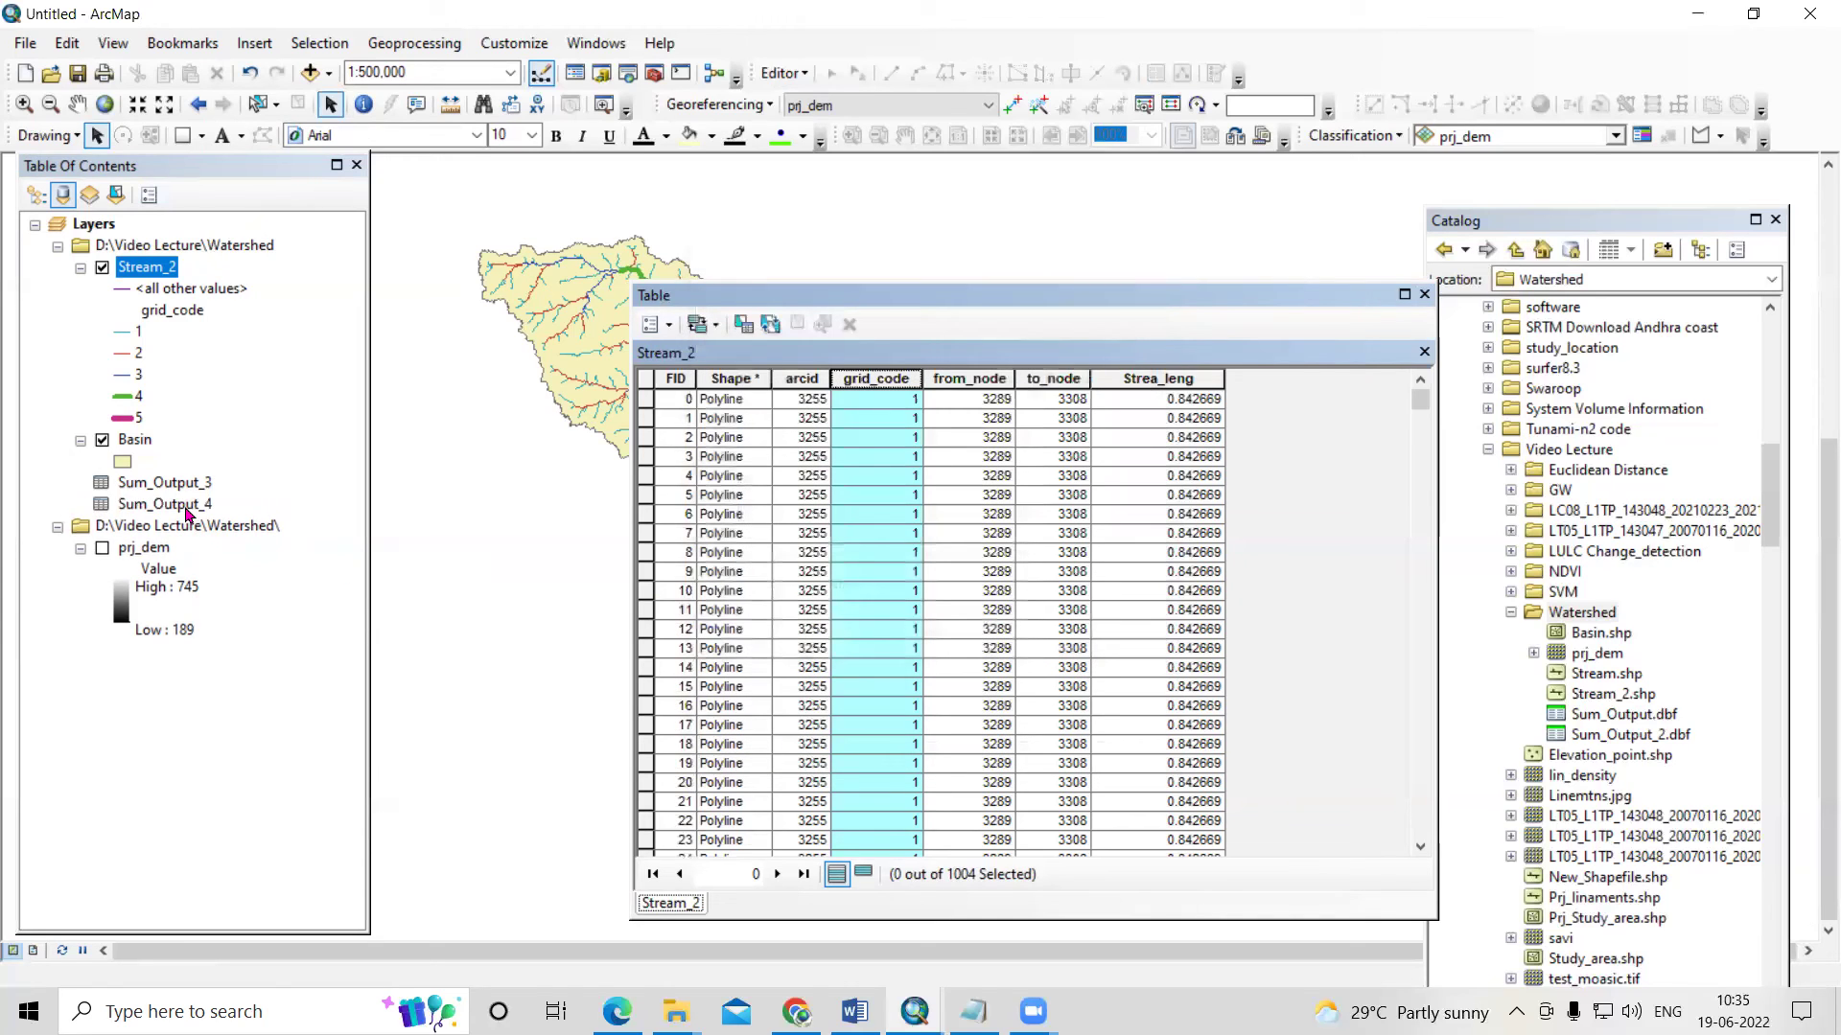
{"action": "left_click", "coordinate": [187, 505]}
{"action": "right_click", "coordinate": [187, 505]}
{"action": "left_click", "coordinate": [251, 522]}
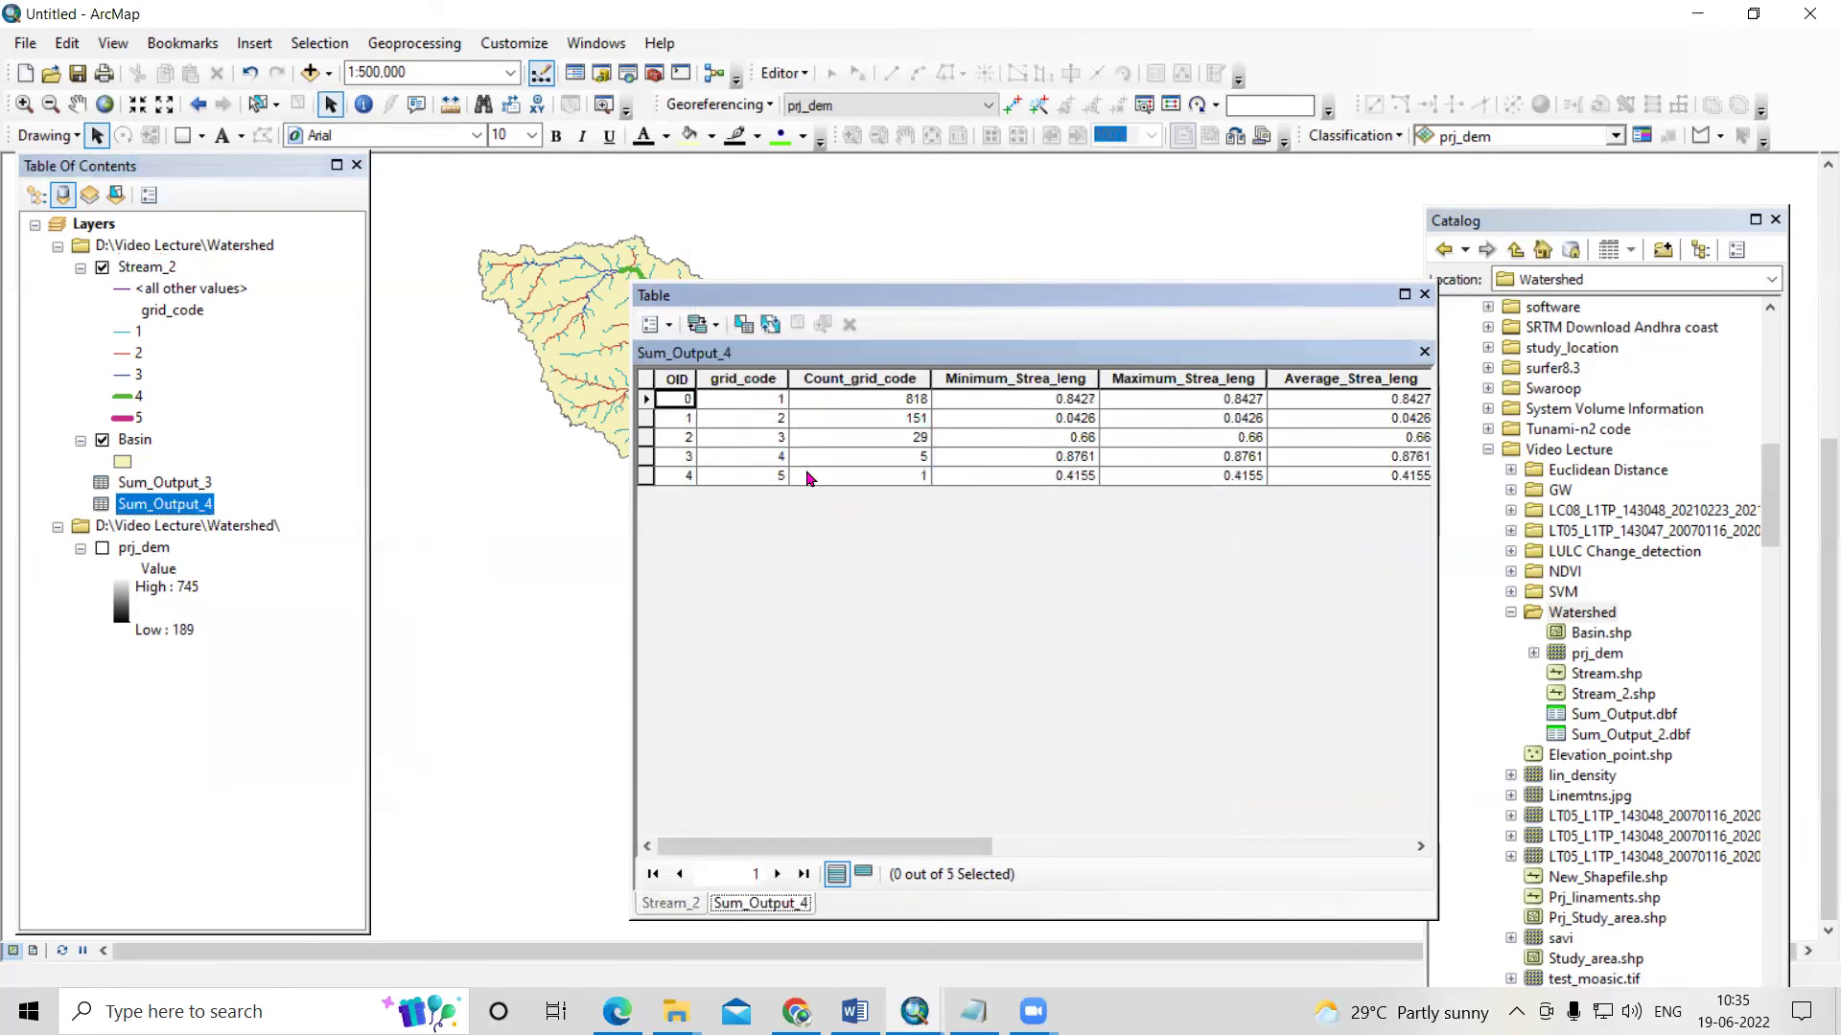
- Check the segment counts of stream orders 5, 4 and 3 in Sum_Output_4
{"action": "left_click", "coordinate": [747, 479]}
{"action": "left_click", "coordinate": [885, 479]}
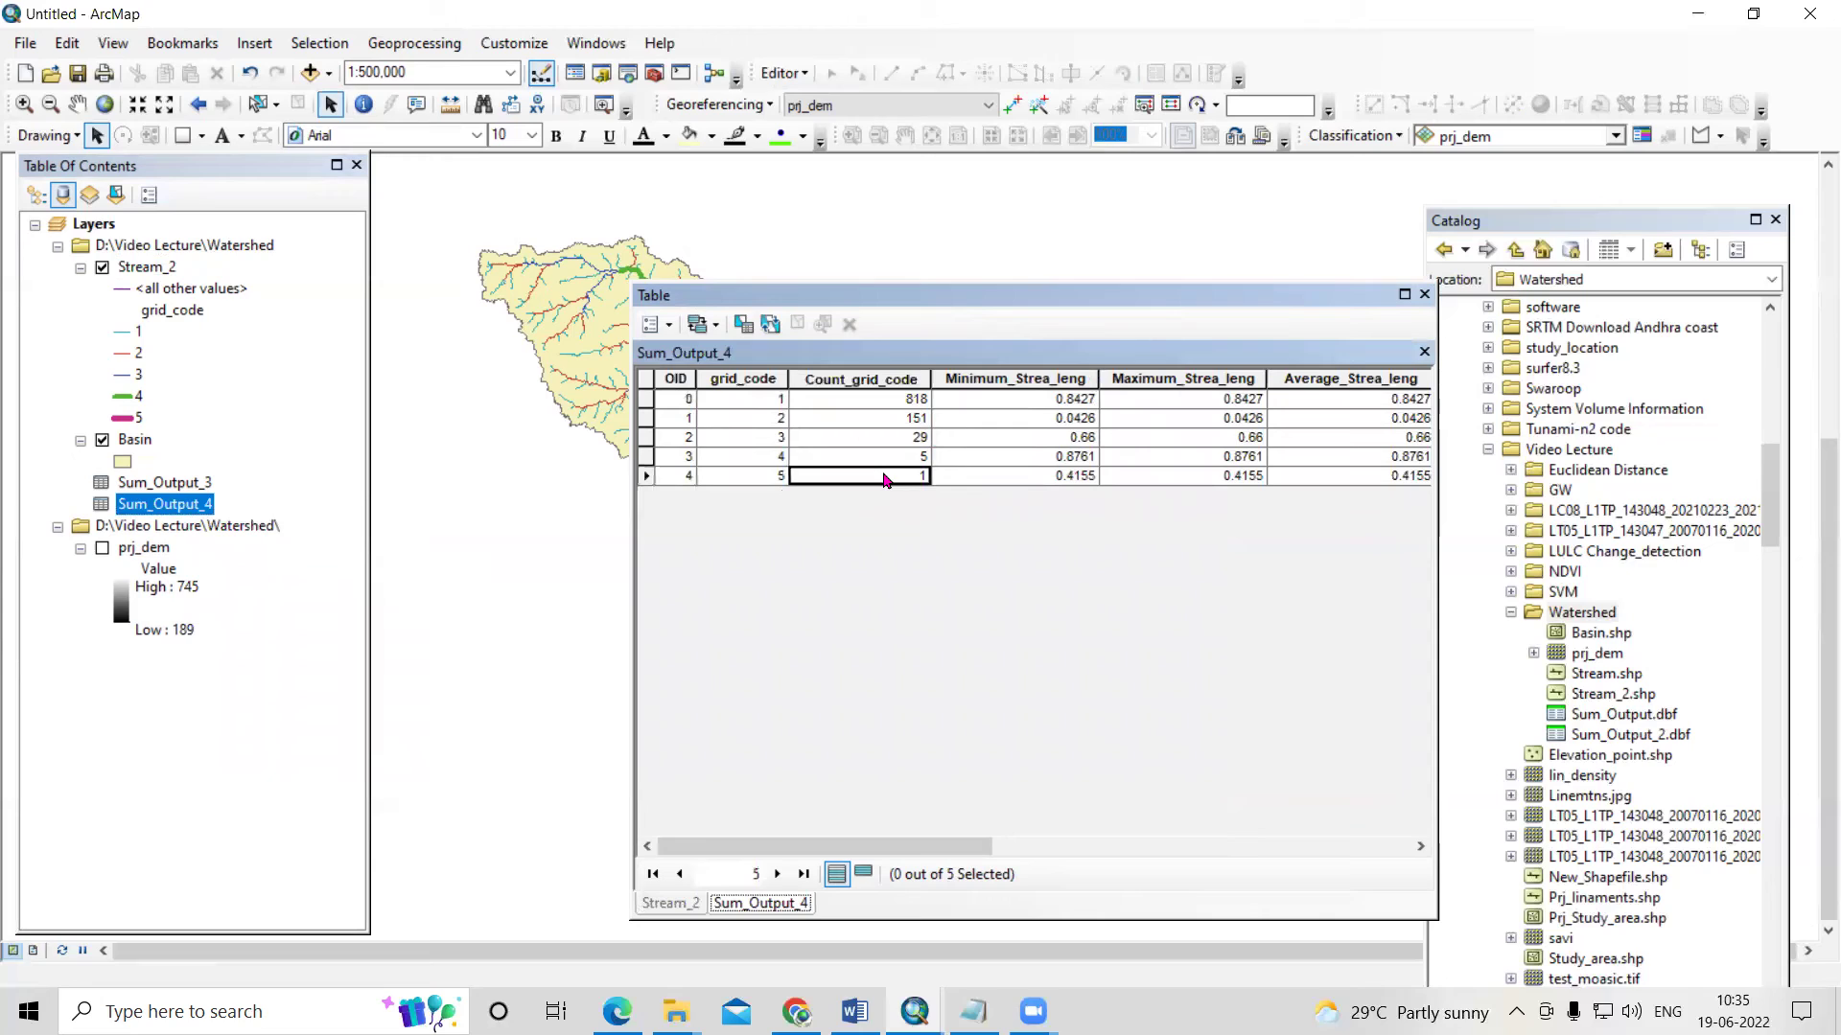
{"action": "key", "text": "Up"}
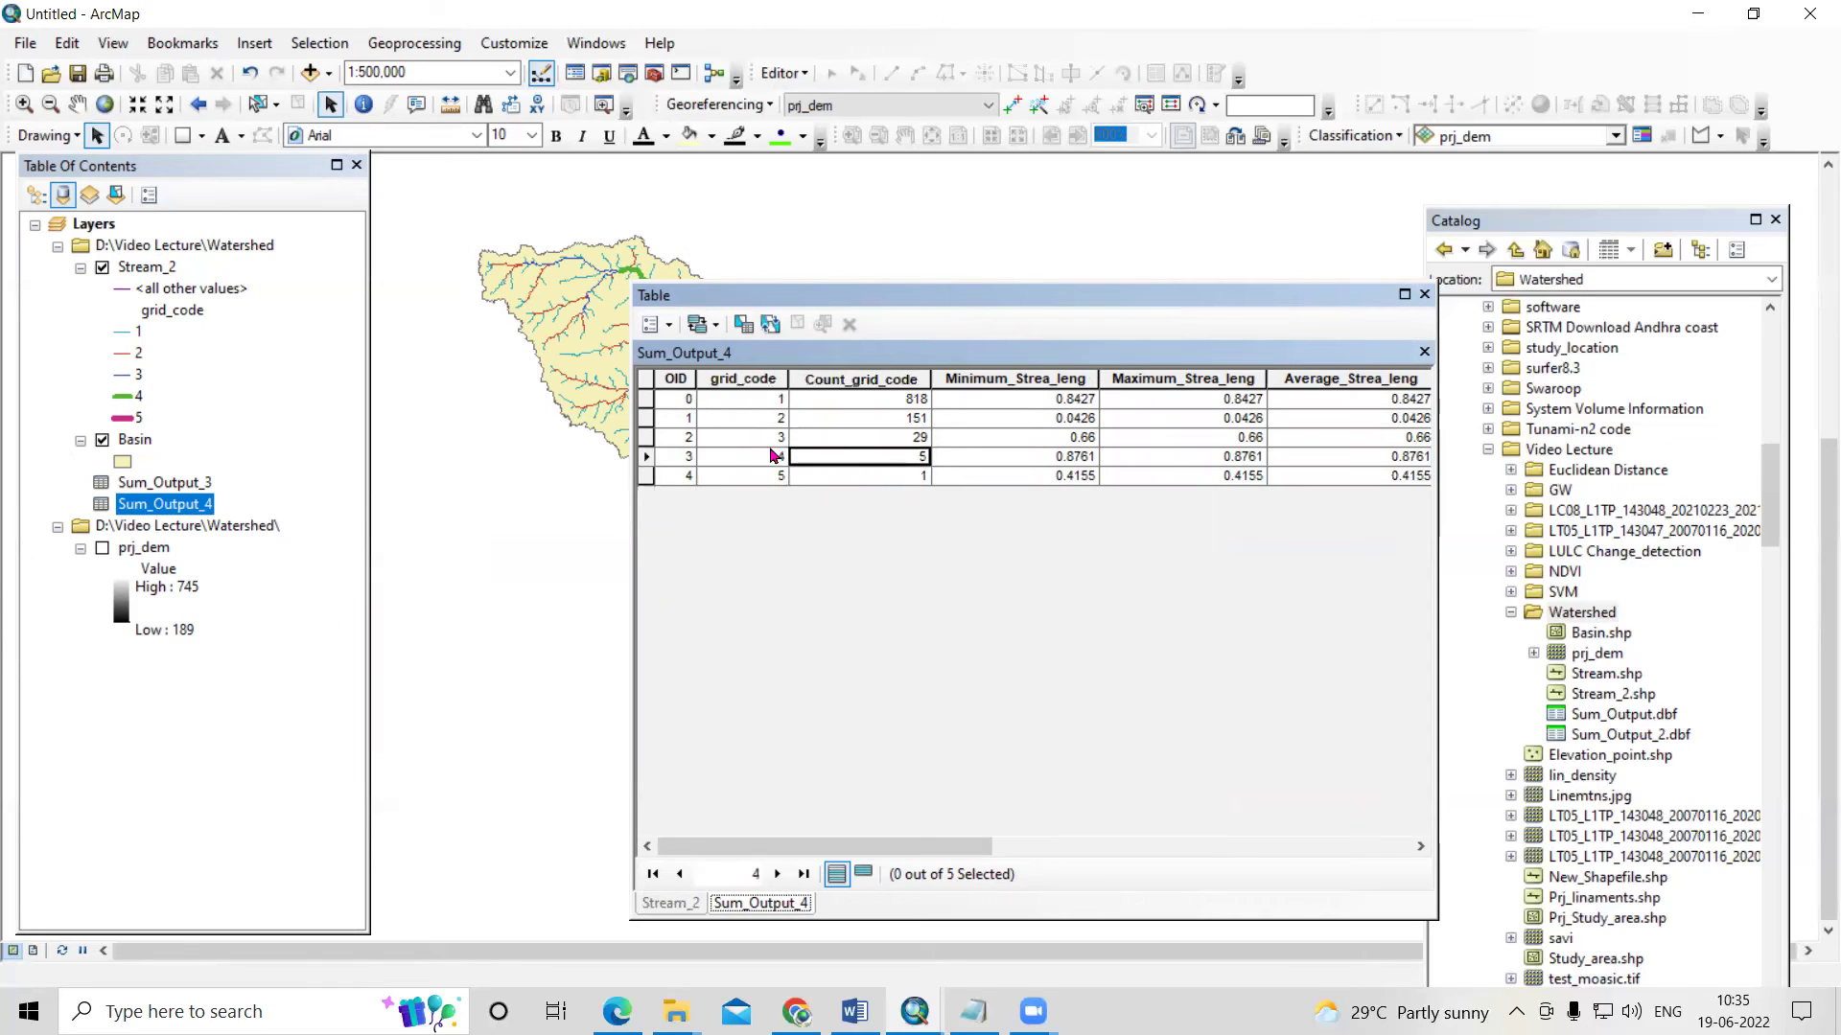
{"action": "left_click", "coordinate": [751, 444]}
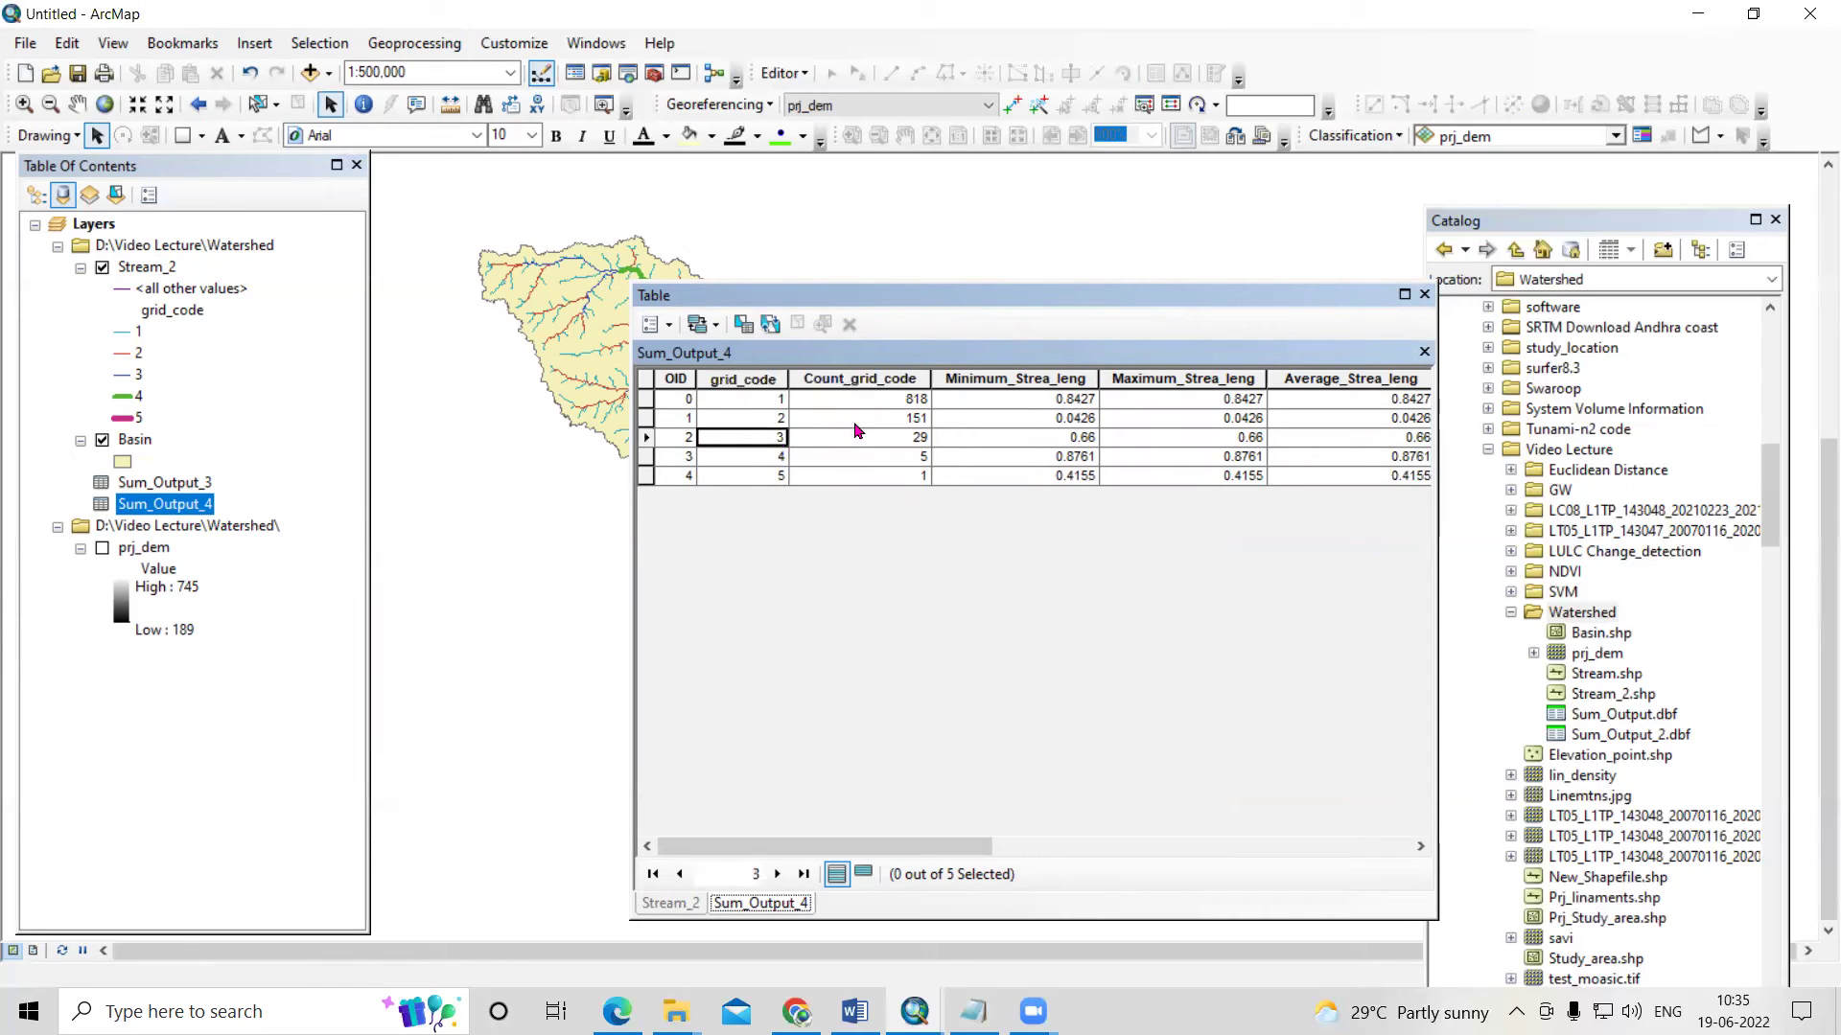
{"action": "left_click", "coordinate": [884, 438]}
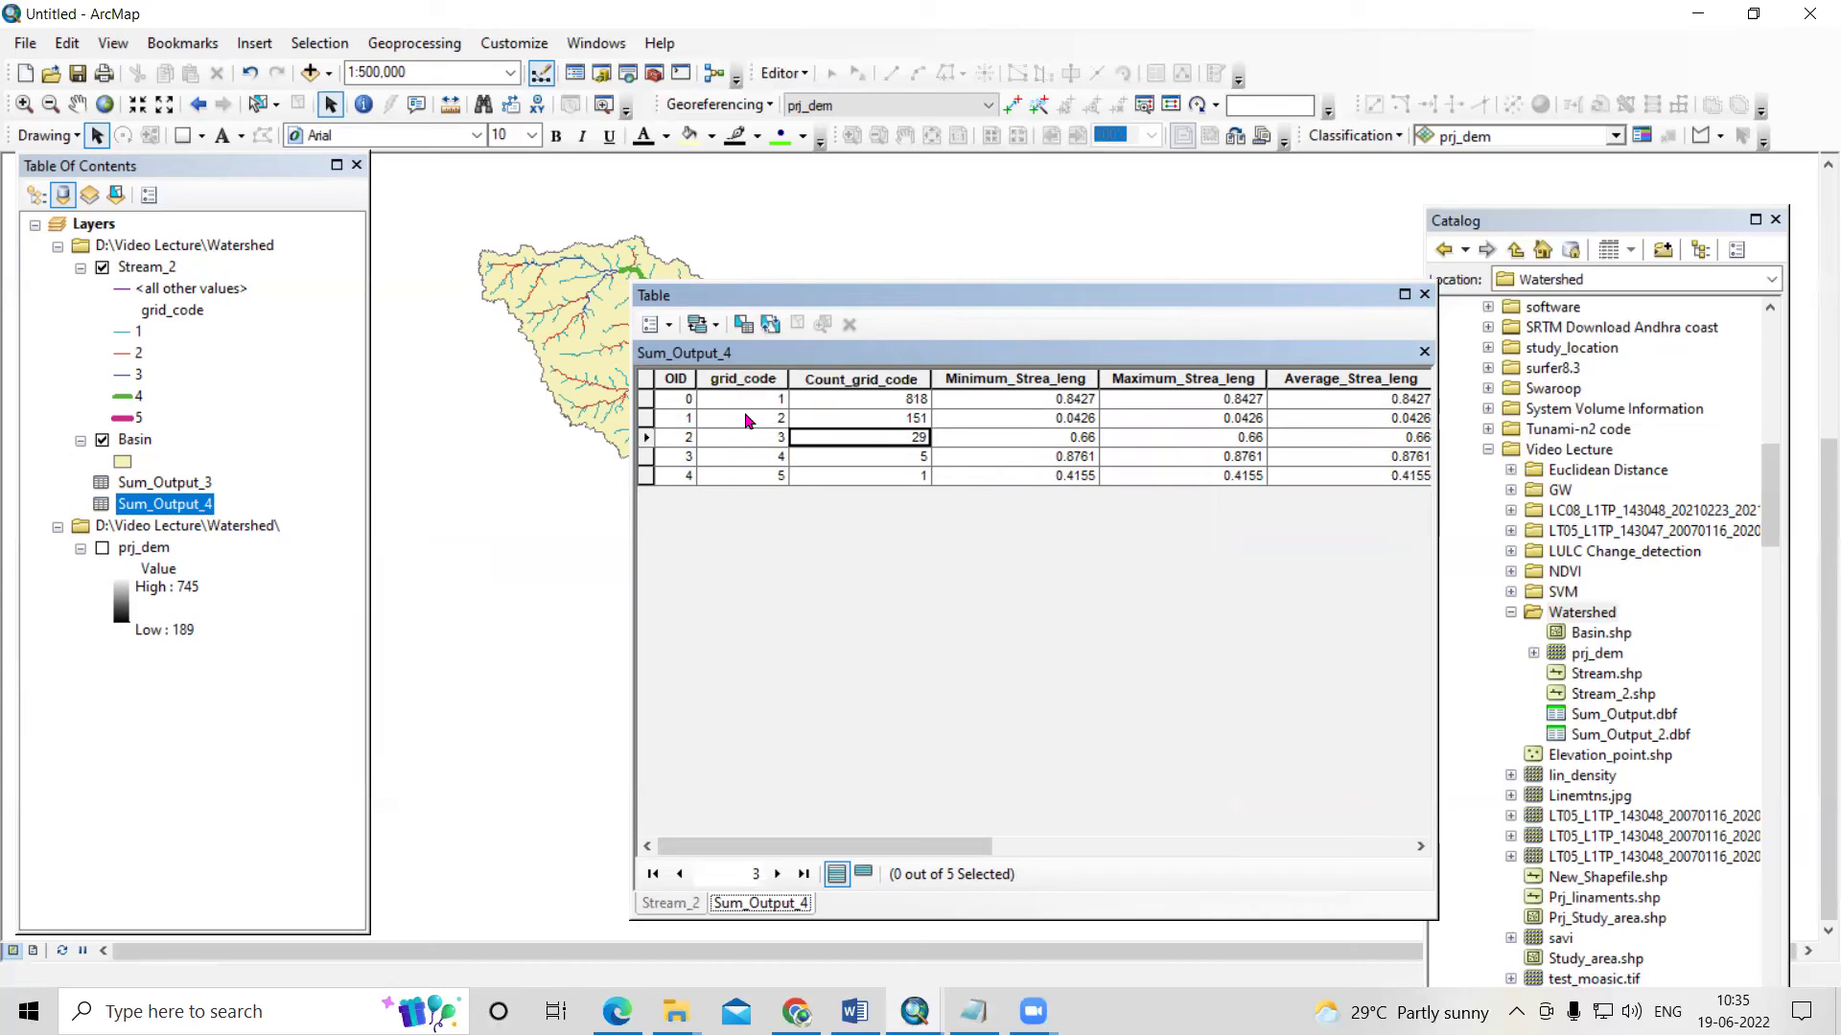
- Open Sum_Output_3, compare its segment counts per stream order with Sum_Output_4, and close the table window
{"action": "right_click", "coordinate": [230, 482]}
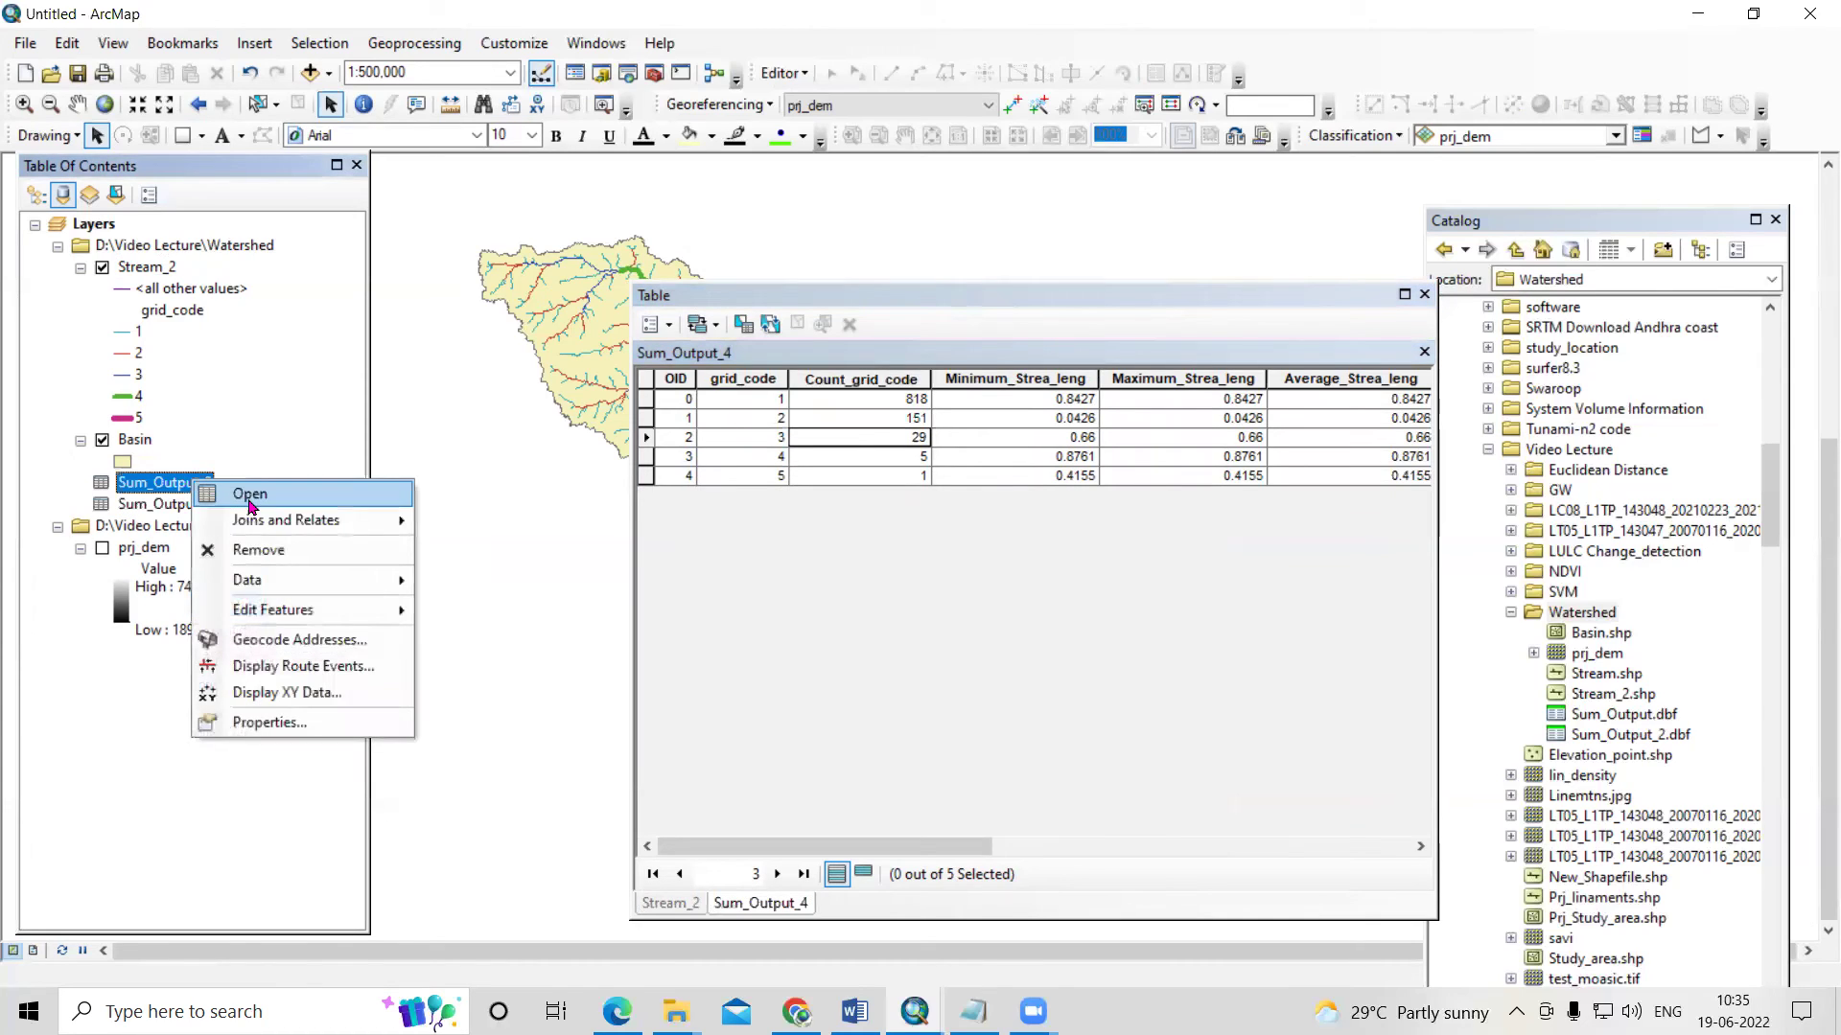
{"action": "left_click", "coordinate": [255, 500]}
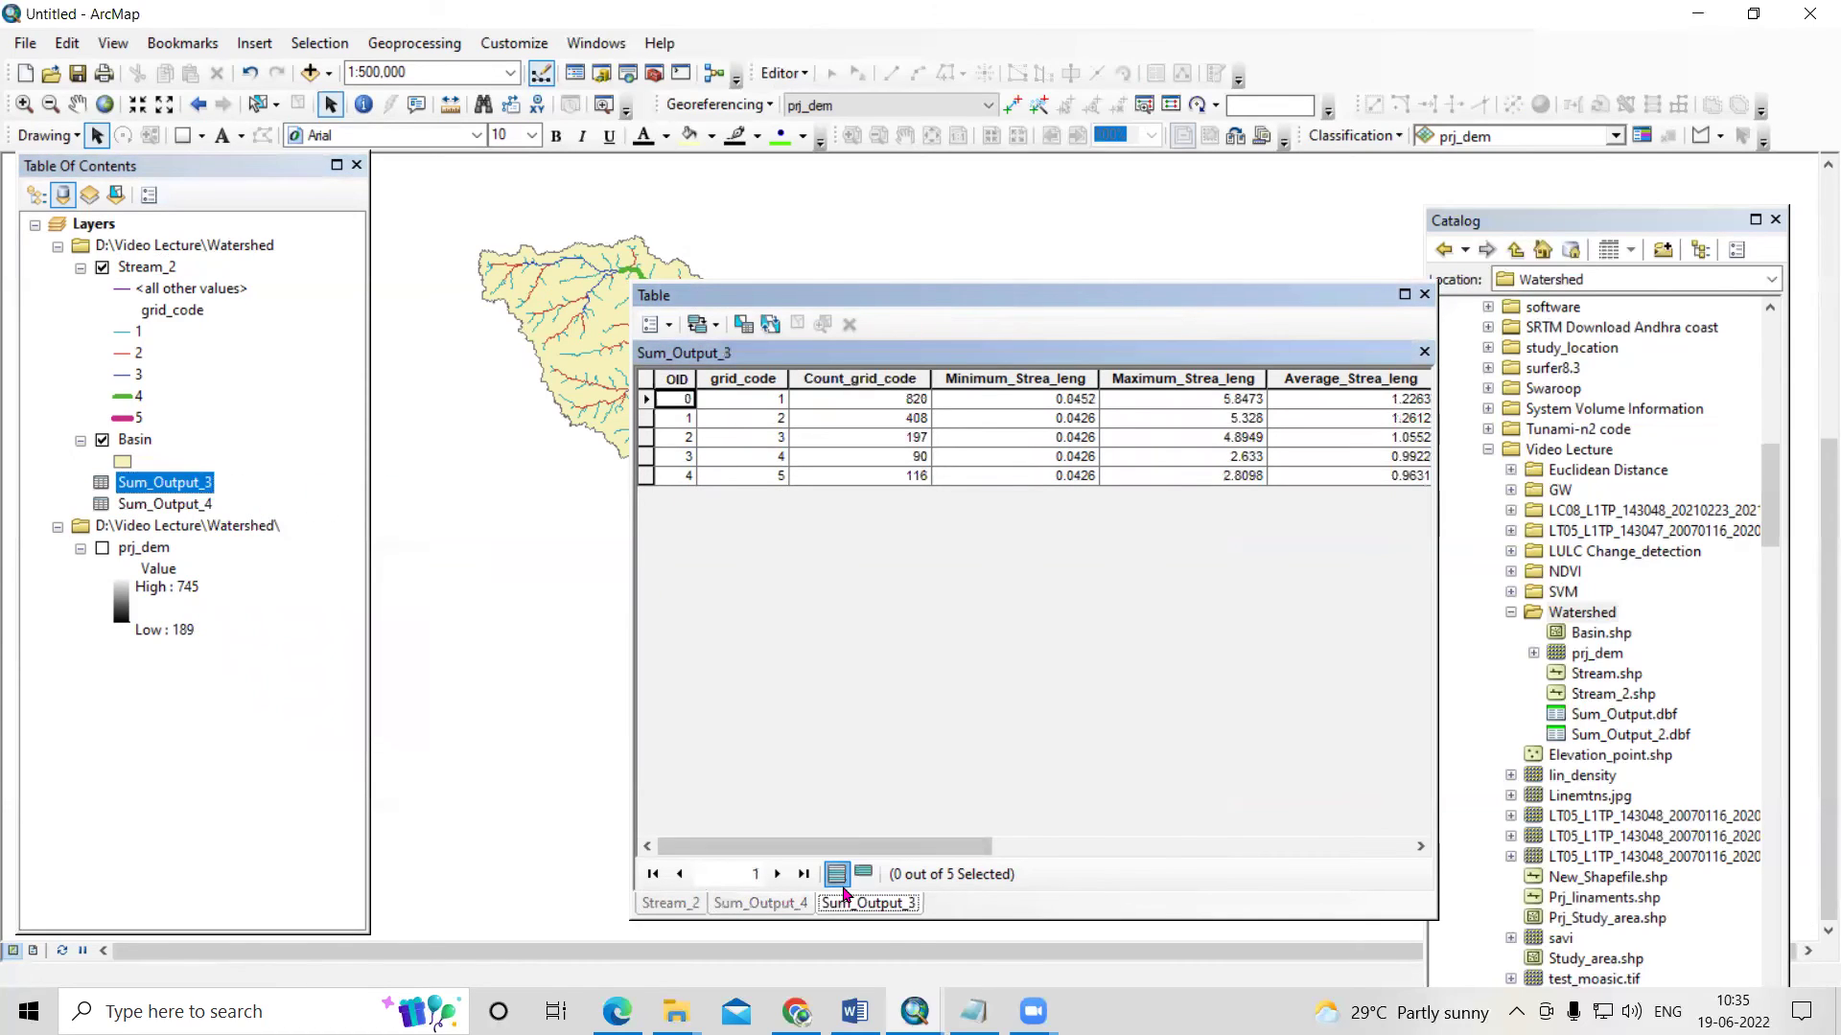
{"action": "left_click", "coordinate": [772, 477]}
{"action": "left_click", "coordinate": [904, 478]}
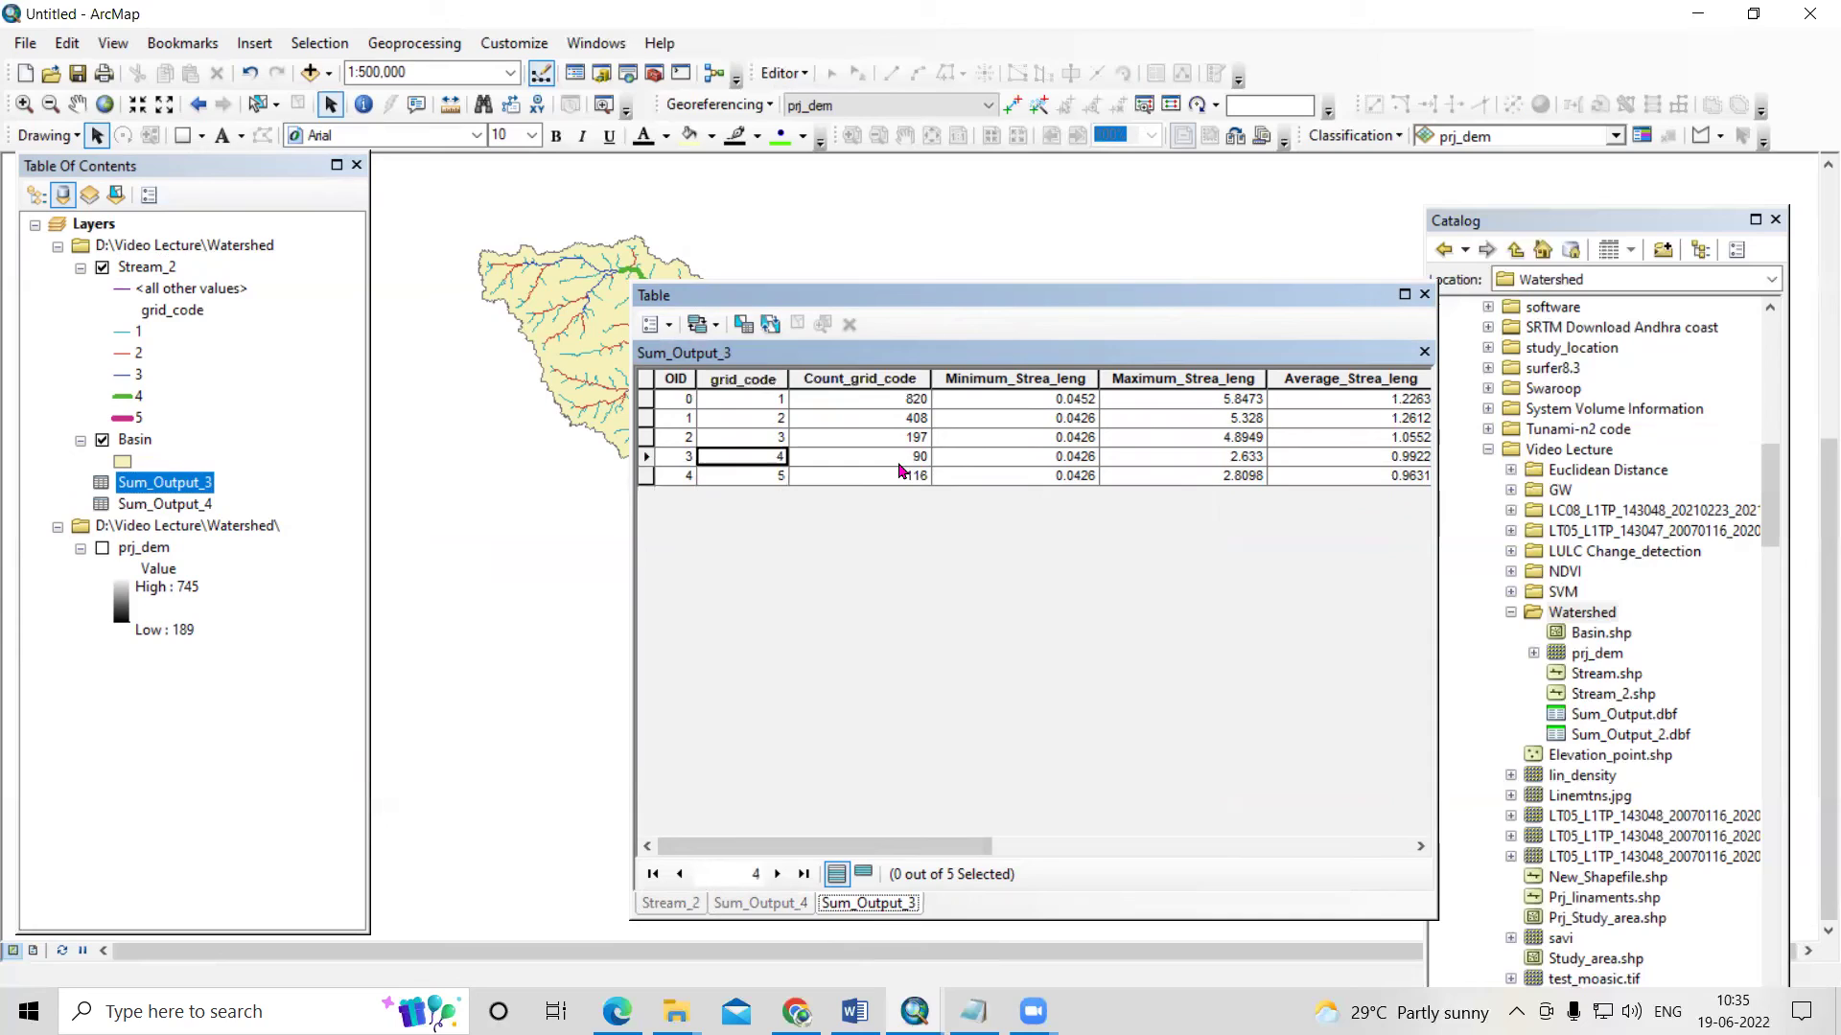
{"action": "left_click", "coordinate": [904, 457]}
{"action": "left_click", "coordinate": [777, 904]}
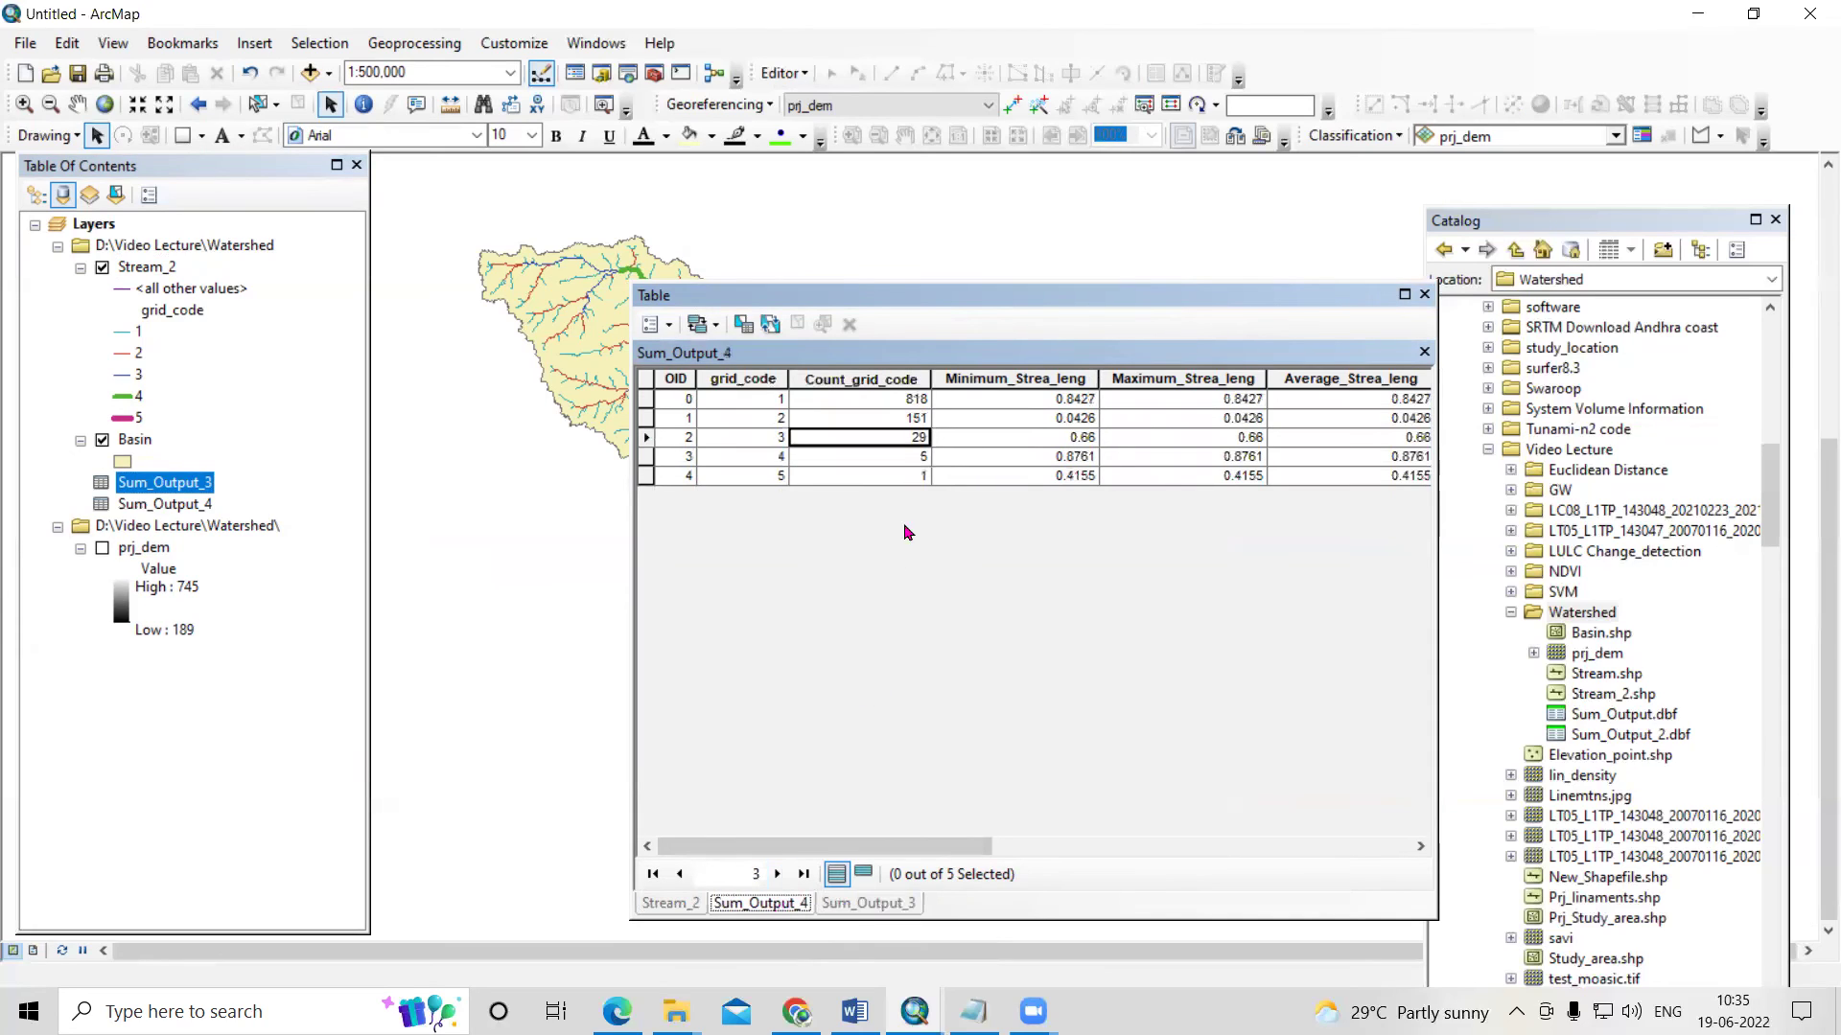
{"action": "left_click", "coordinate": [840, 445]}
{"action": "left_click", "coordinate": [1424, 295]}
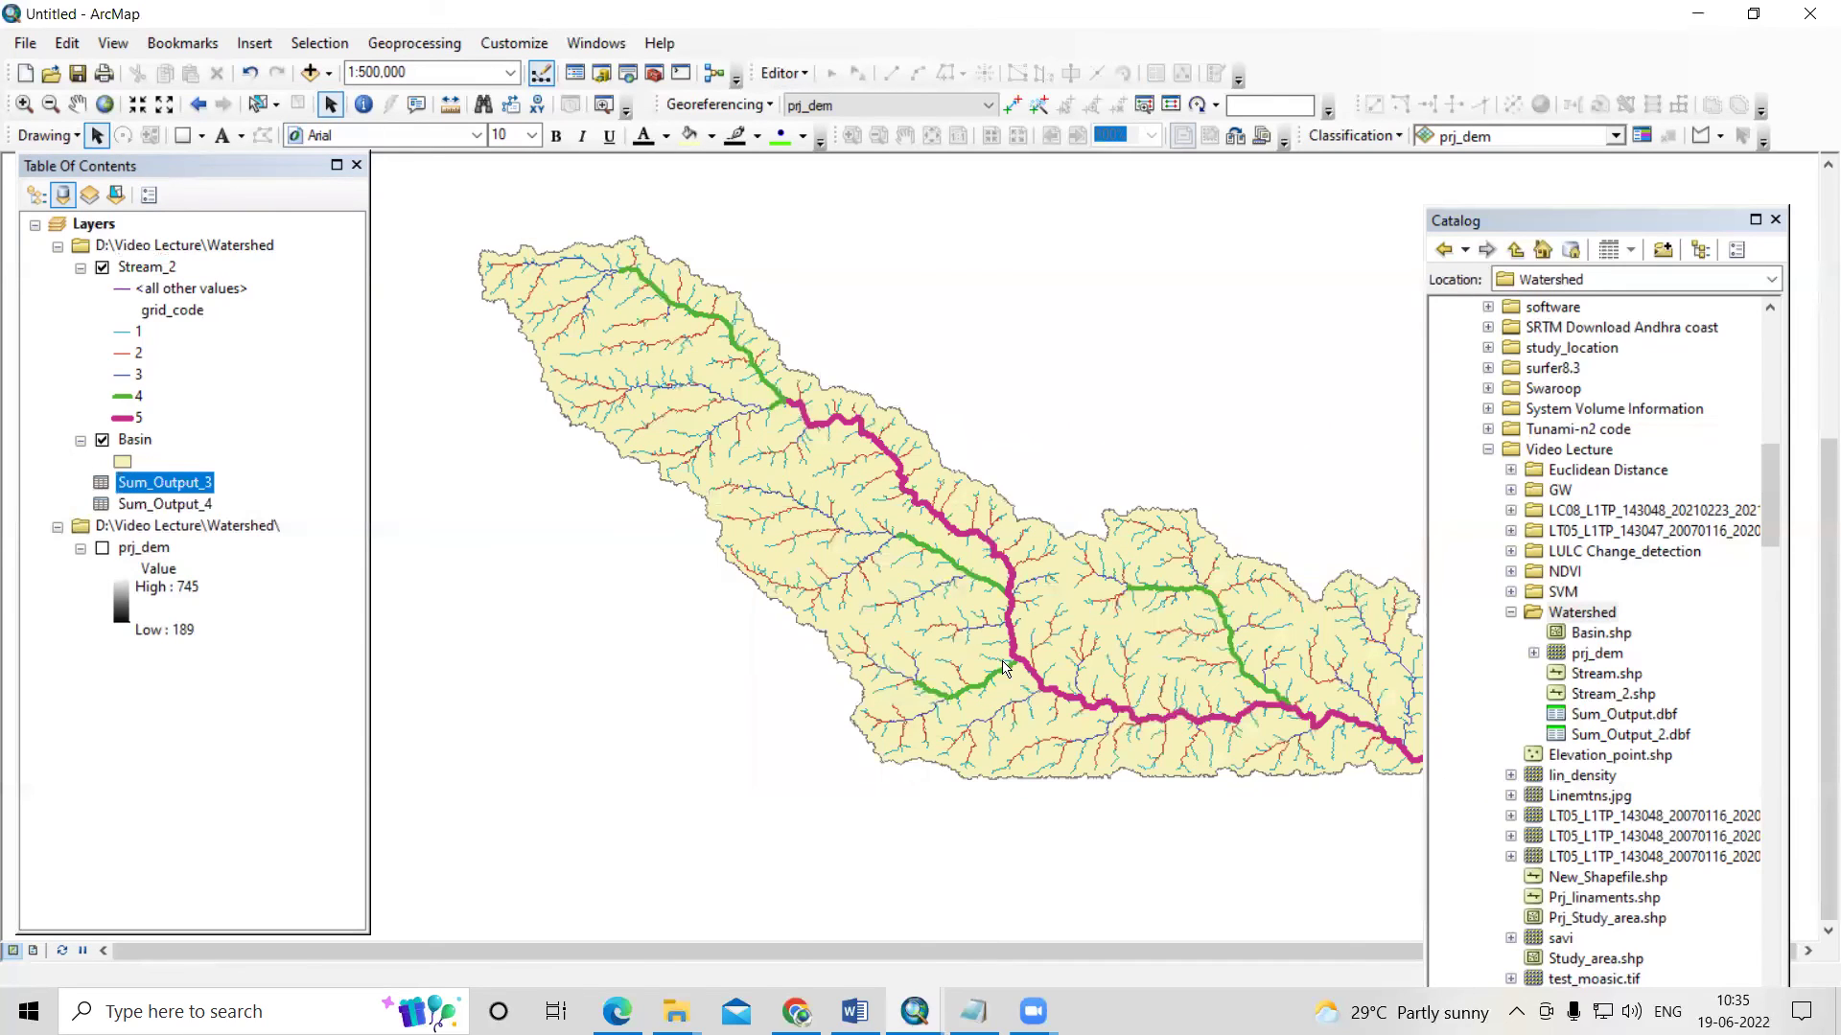
{"action": "scroll", "coordinate": [647, 605], "scroll_direction": "up", "scroll_amount": 1}
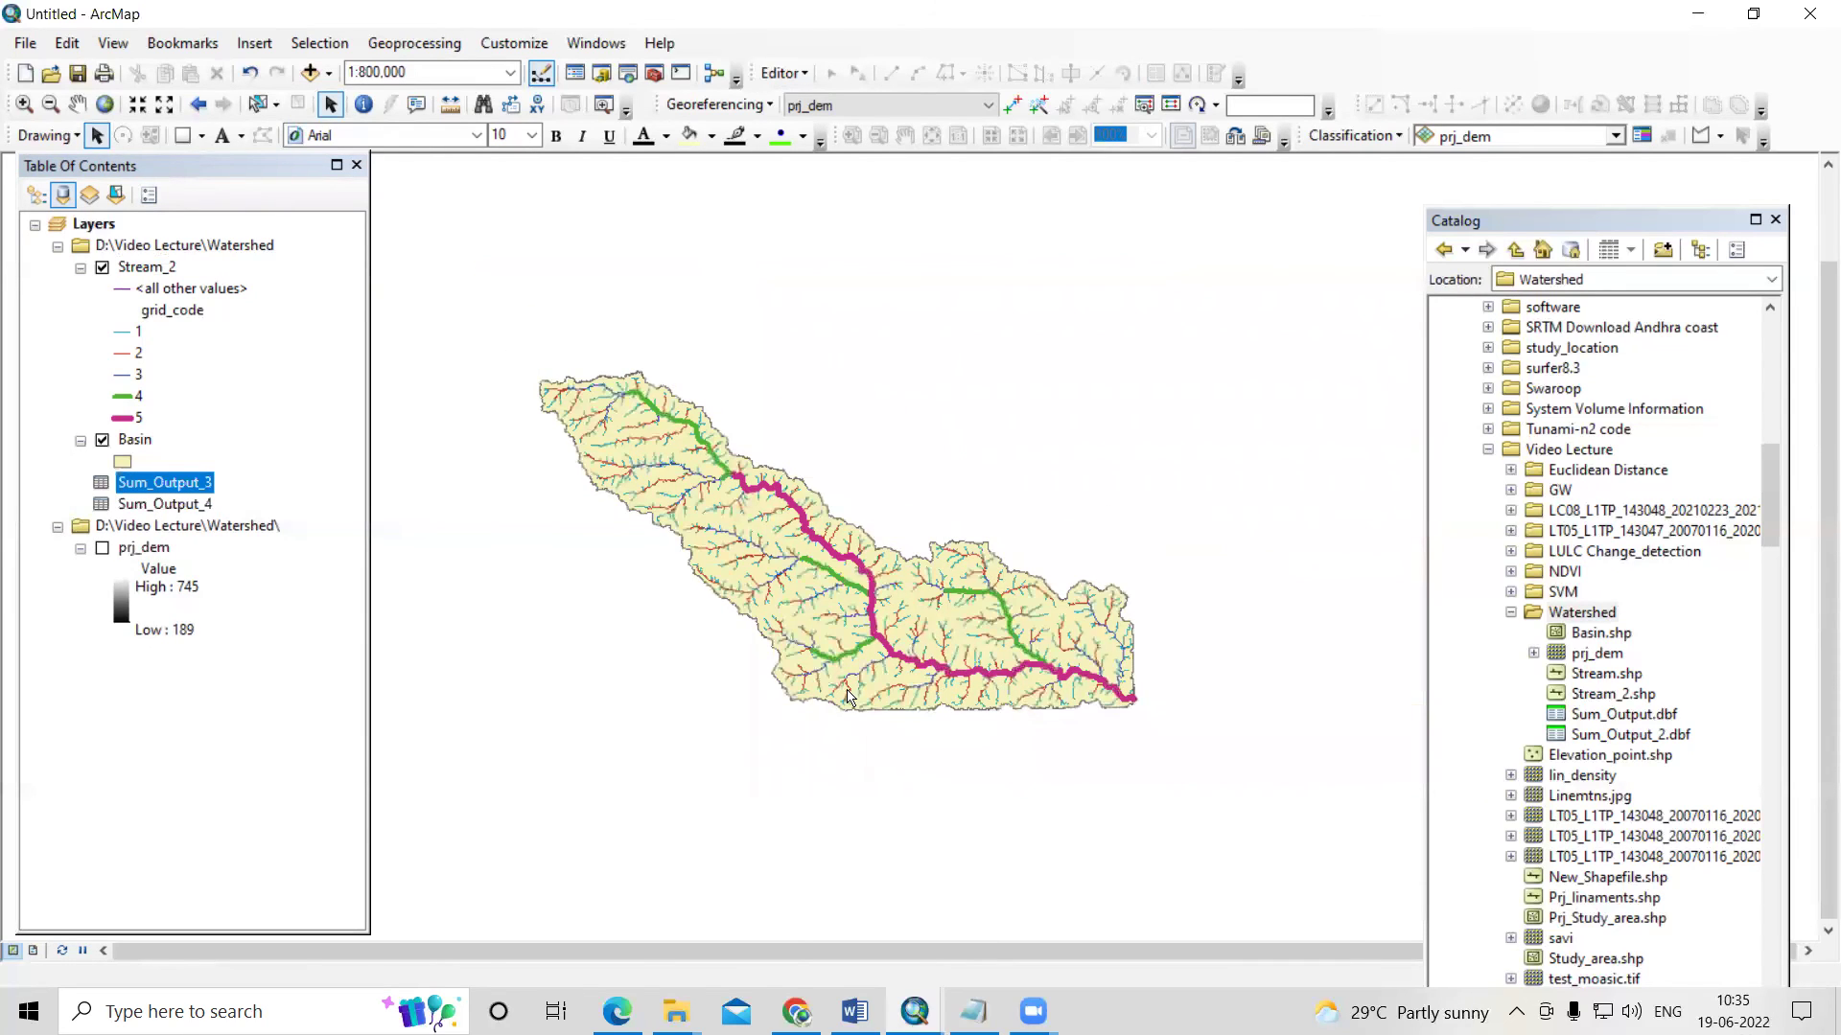
{"action": "scroll", "coordinate": [774, 564], "scroll_direction": "down", "scroll_amount": 3}
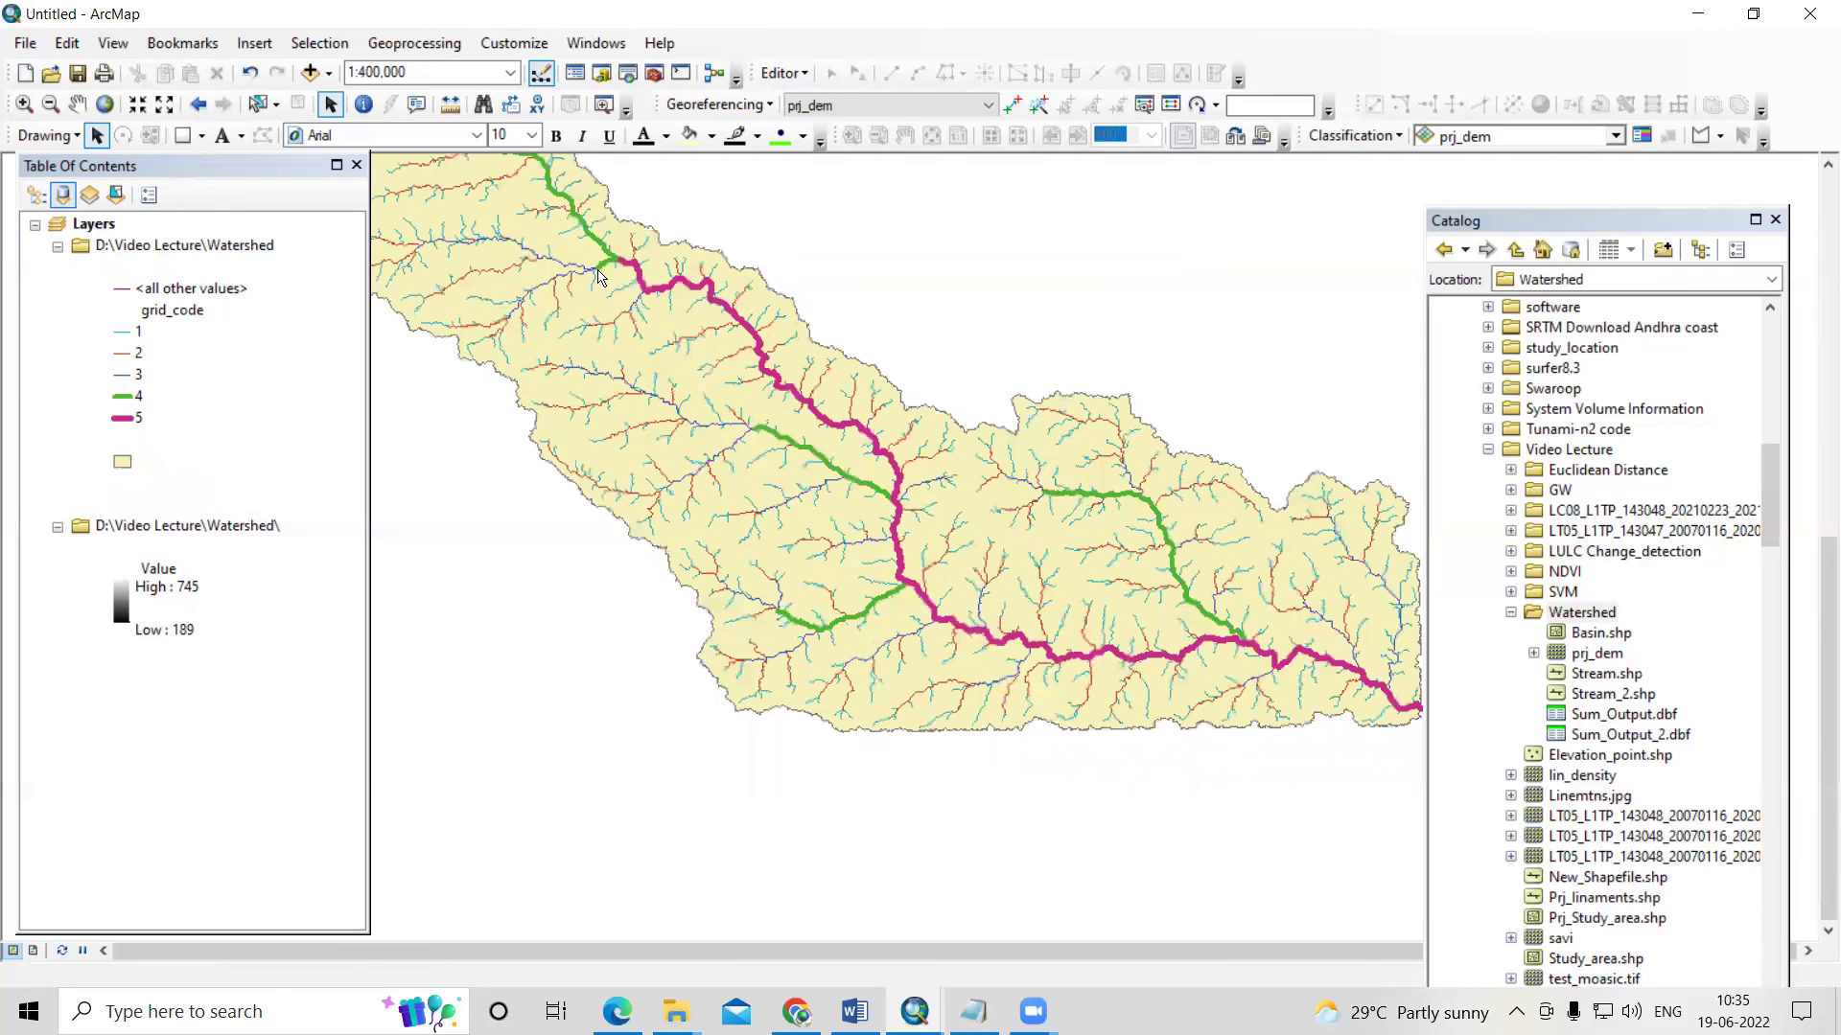
{"action": "scroll", "coordinate": [613, 269], "scroll_direction": "up", "scroll_amount": 3}
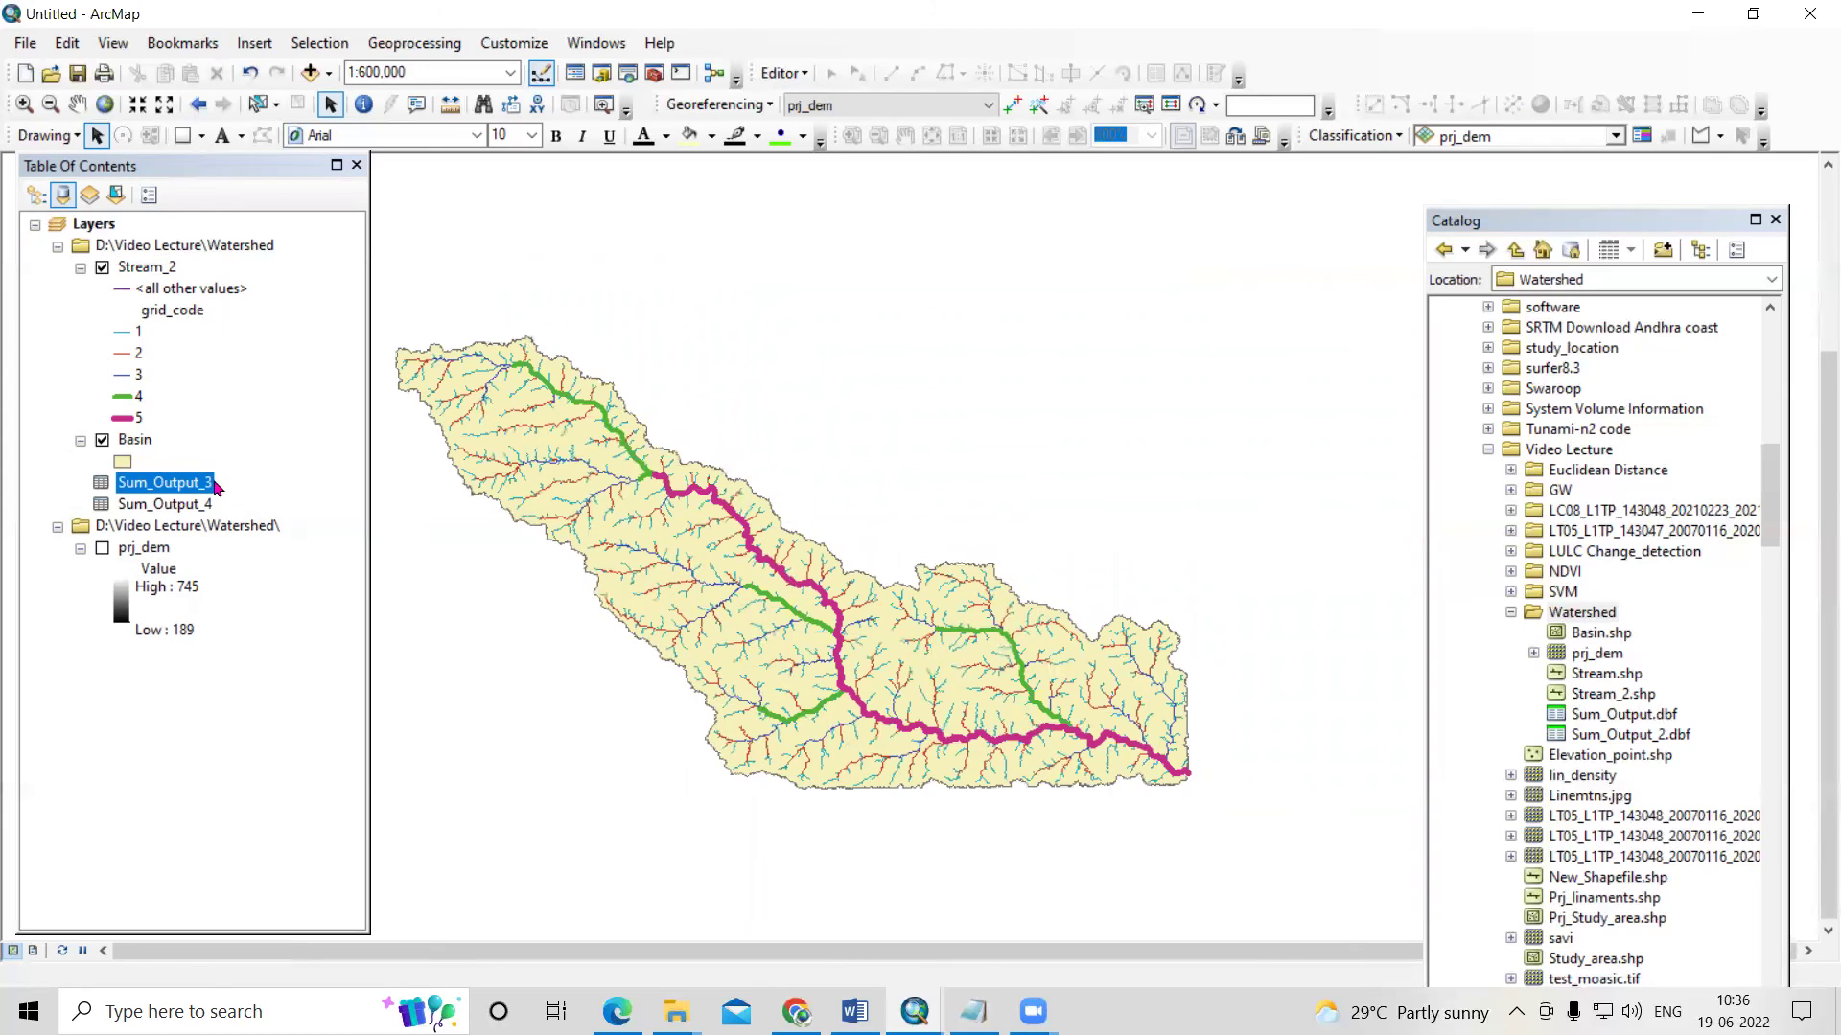
- Reopen Sum_Output_4, review the minimum, maximum, average and sum of Strea_leng per stream order, and close the table
{"action": "right_click", "coordinate": [194, 508]}
{"action": "left_click", "coordinate": [294, 516]}
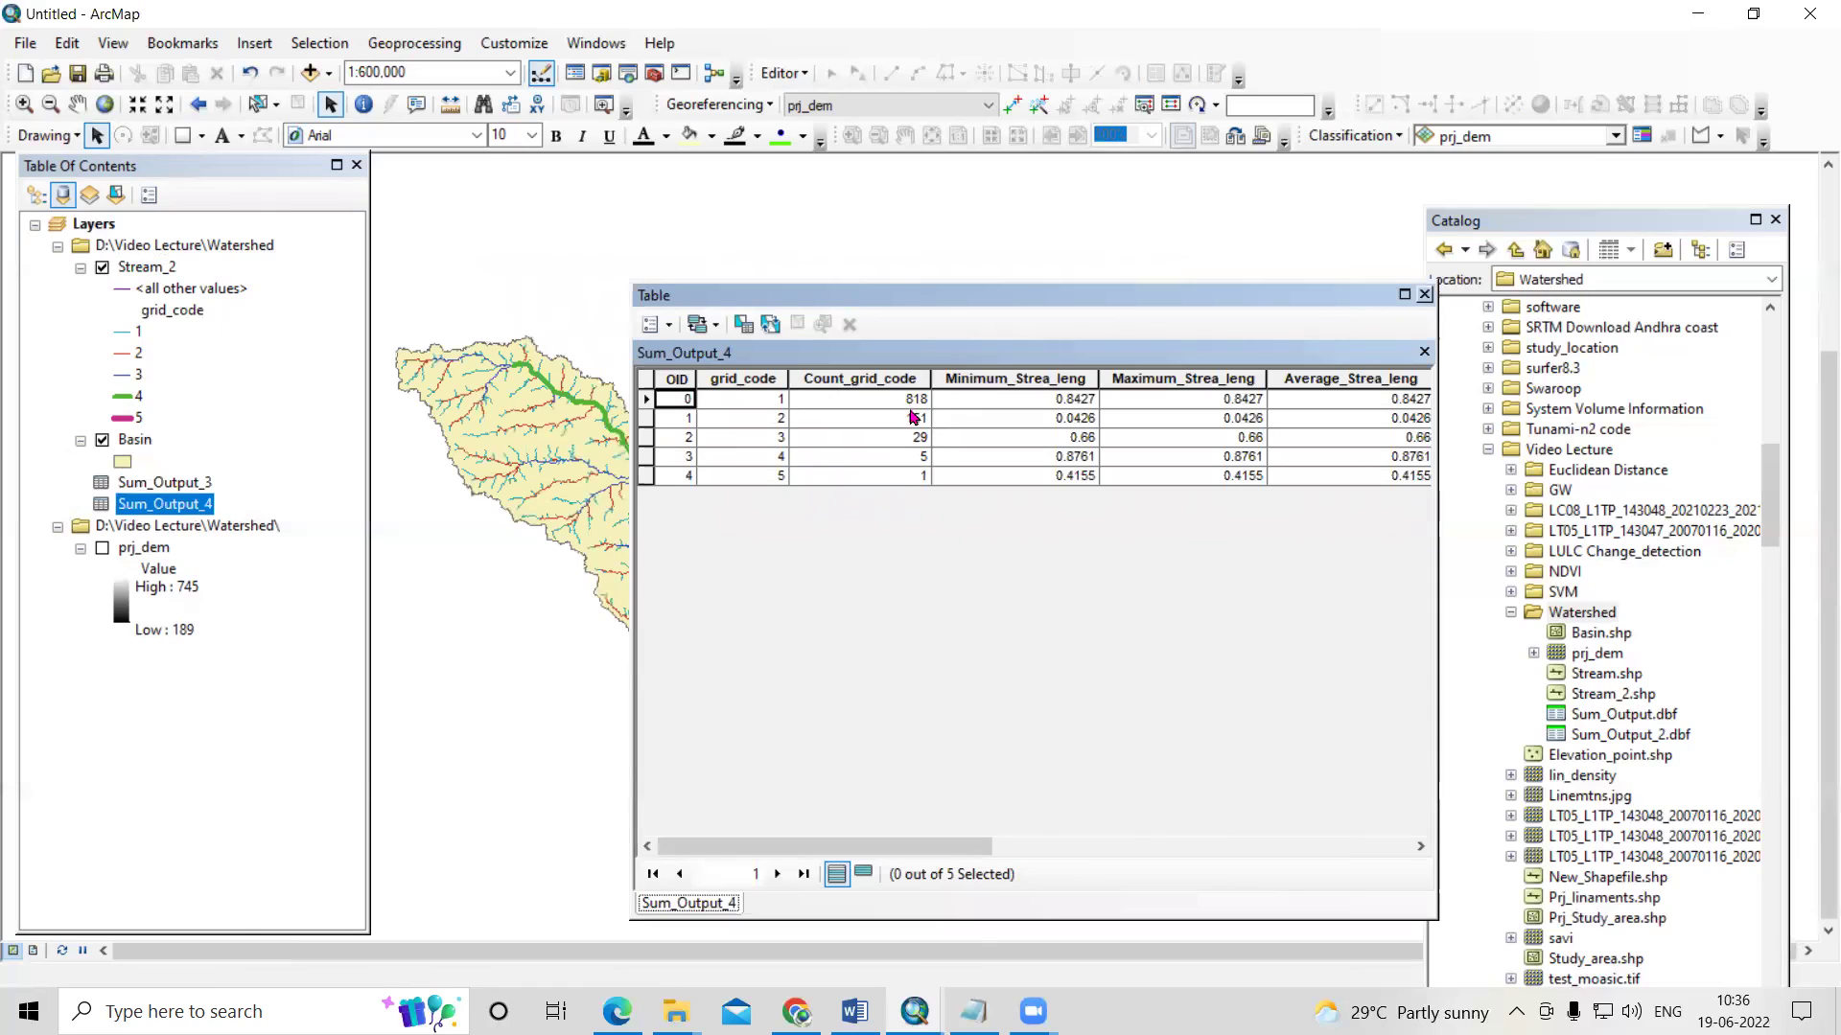
{"action": "left_click_drag", "start_coordinate": [937, 846], "coordinate": [1100, 847]}
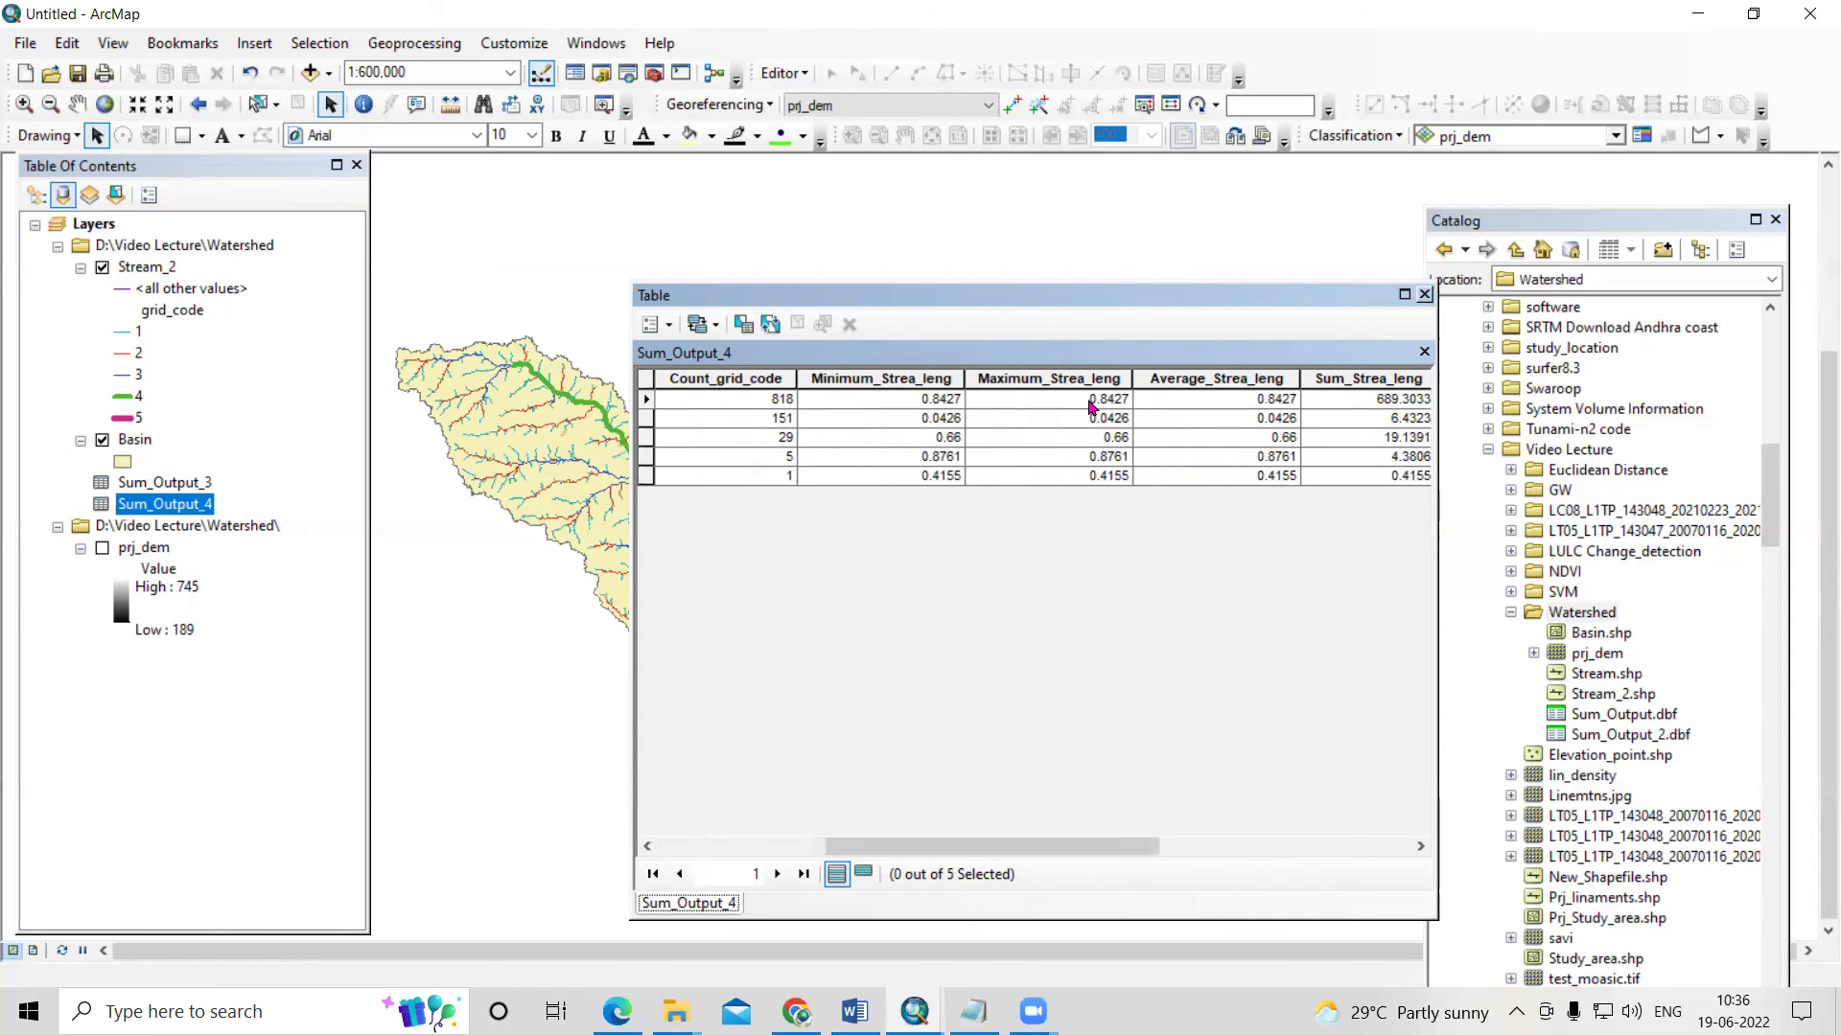
{"action": "left_click", "coordinate": [907, 401]}
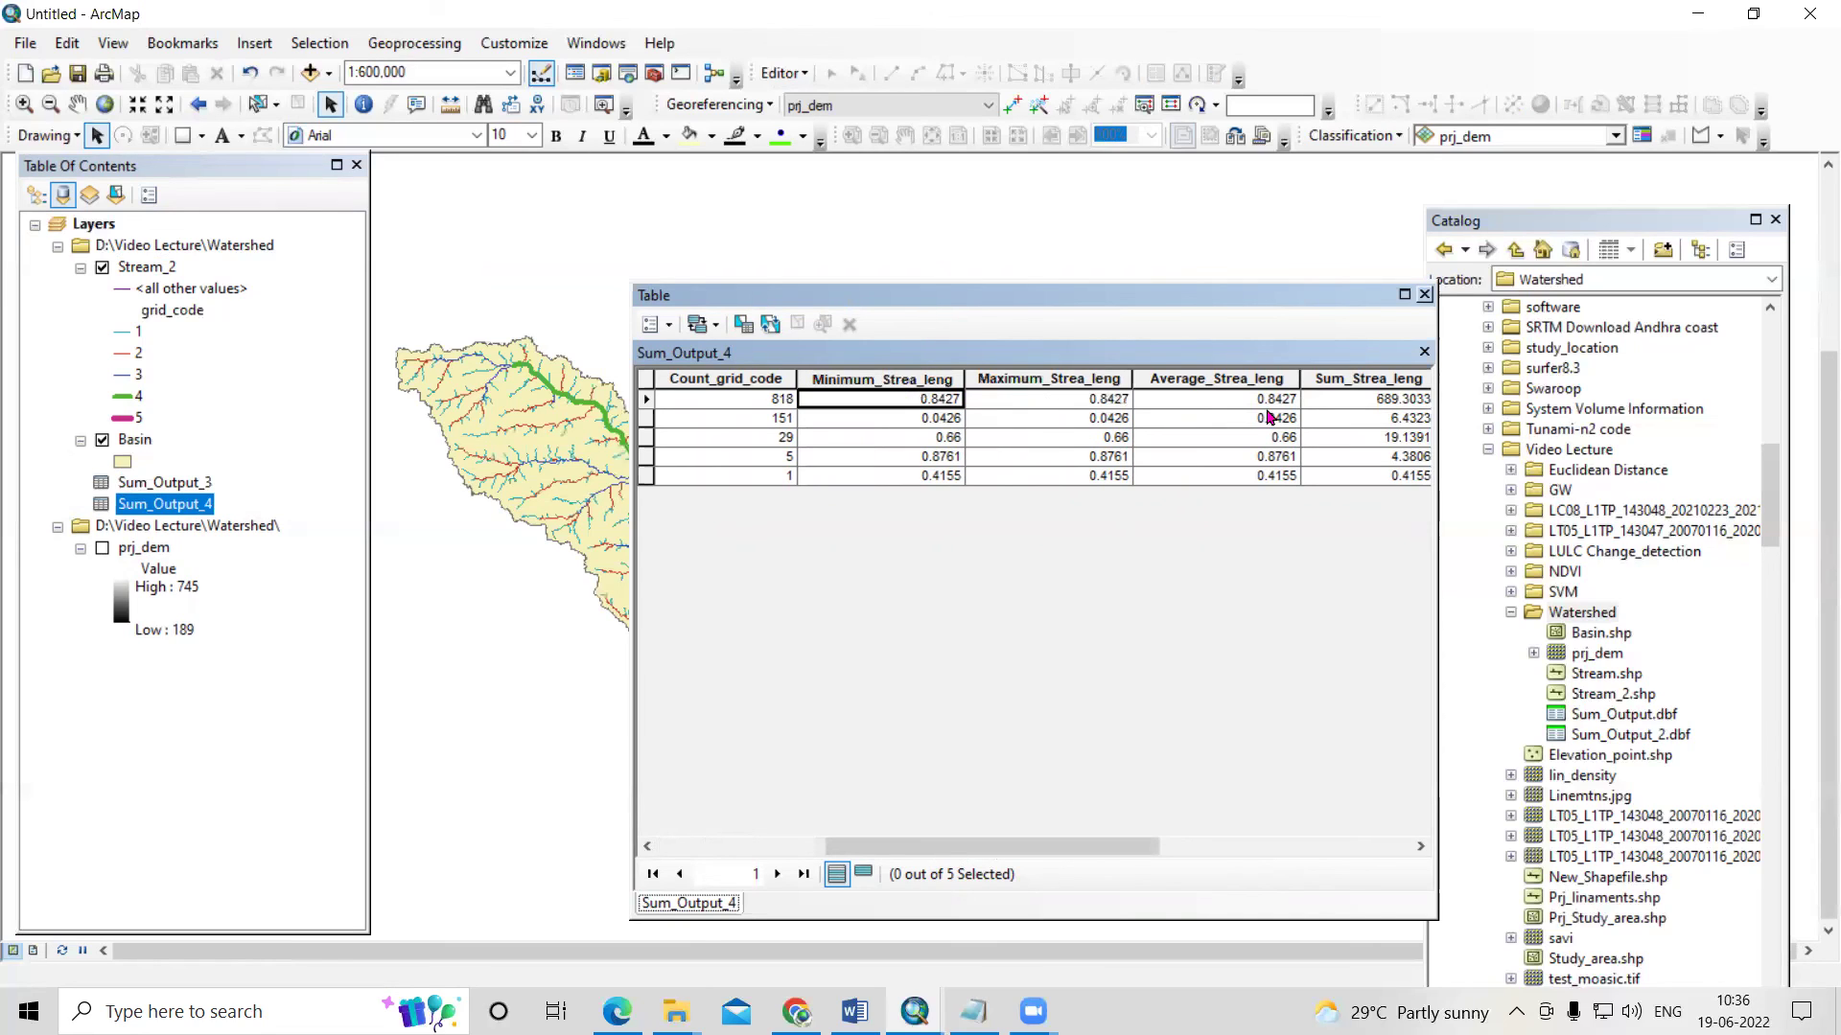
{"action": "left_click_drag", "start_coordinate": [1018, 848], "coordinate": [1185, 848]}
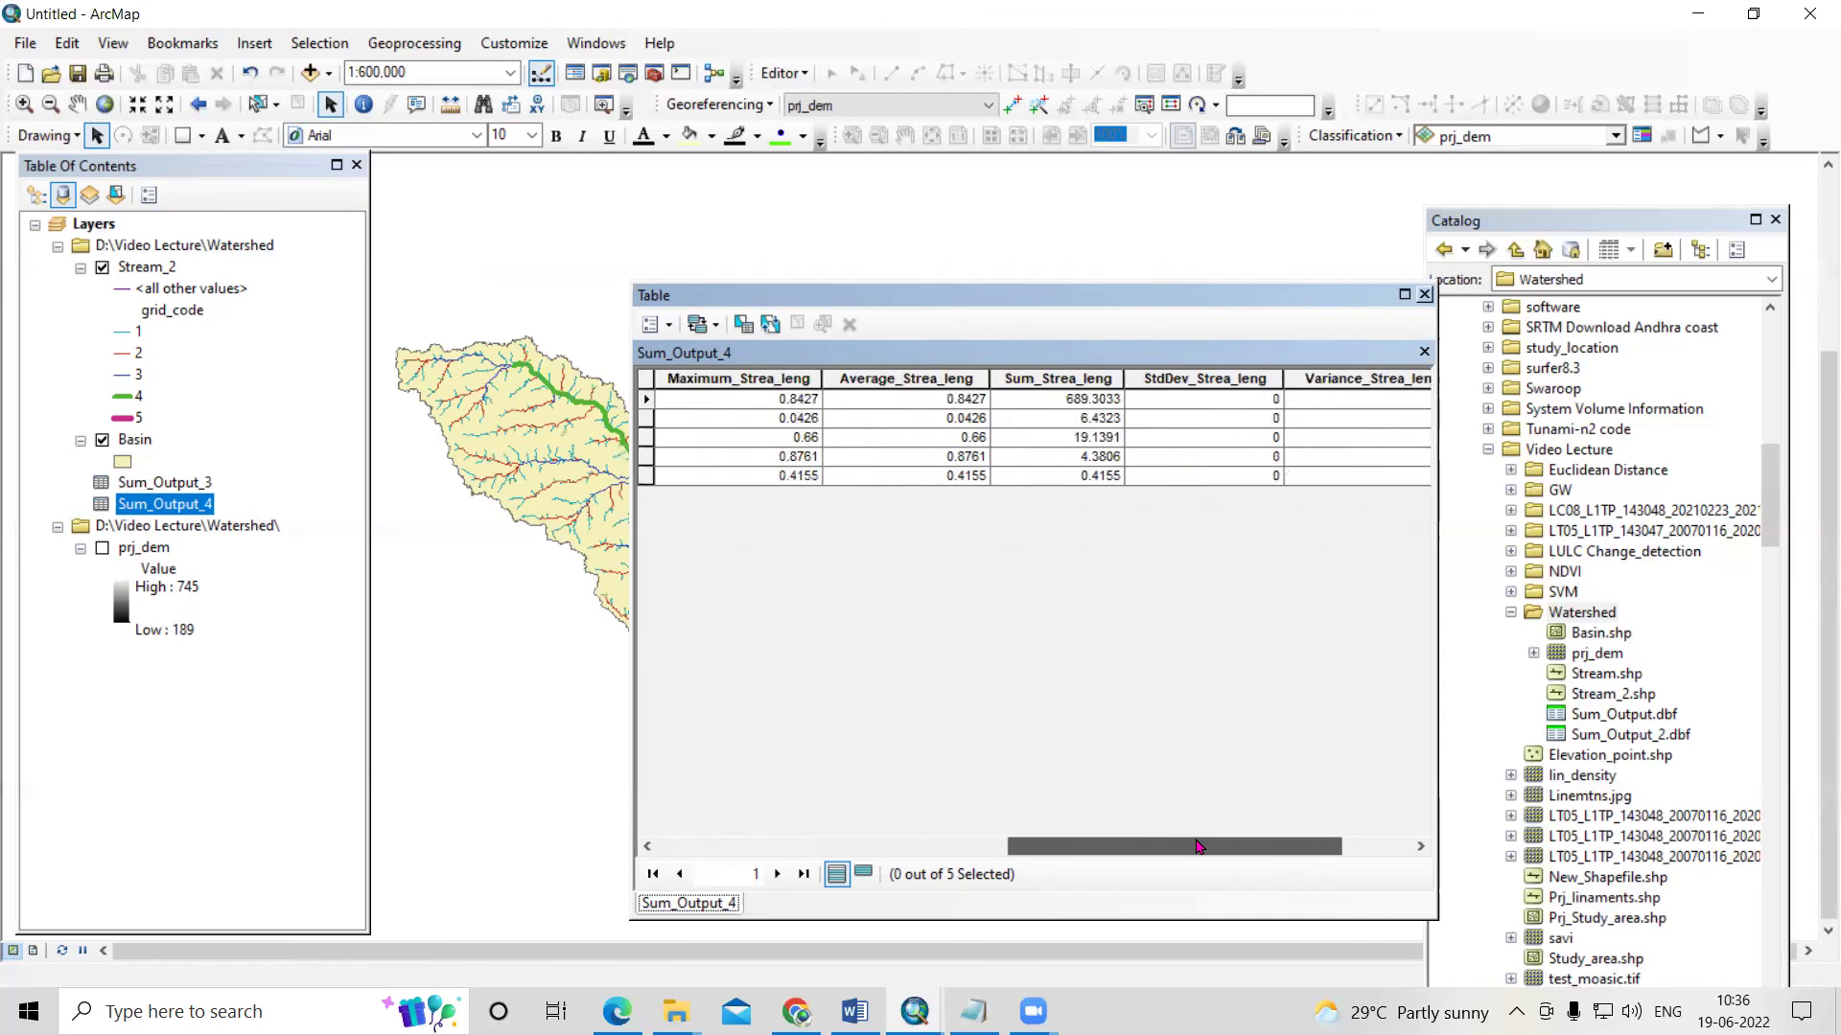
{"action": "left_click", "coordinate": [1068, 401]}
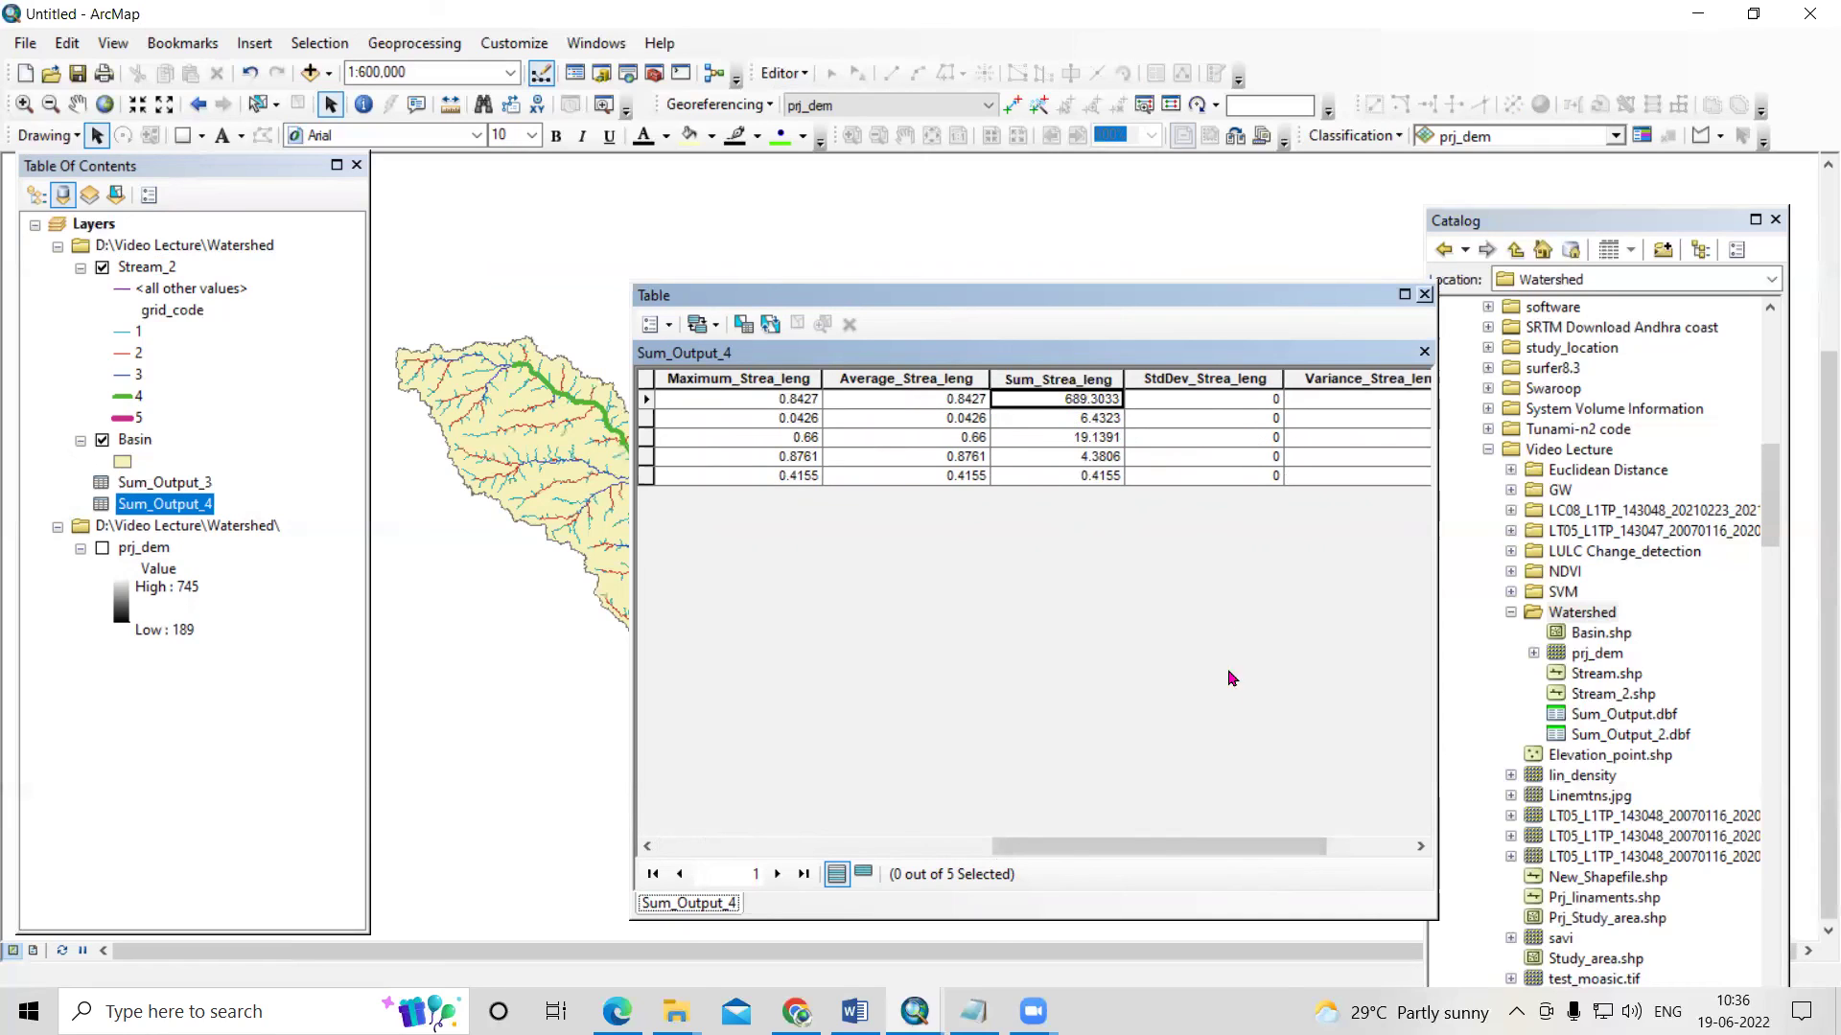
{"action": "scroll", "coordinate": [1213, 854], "scroll_direction": "left", "scroll_amount": 5}
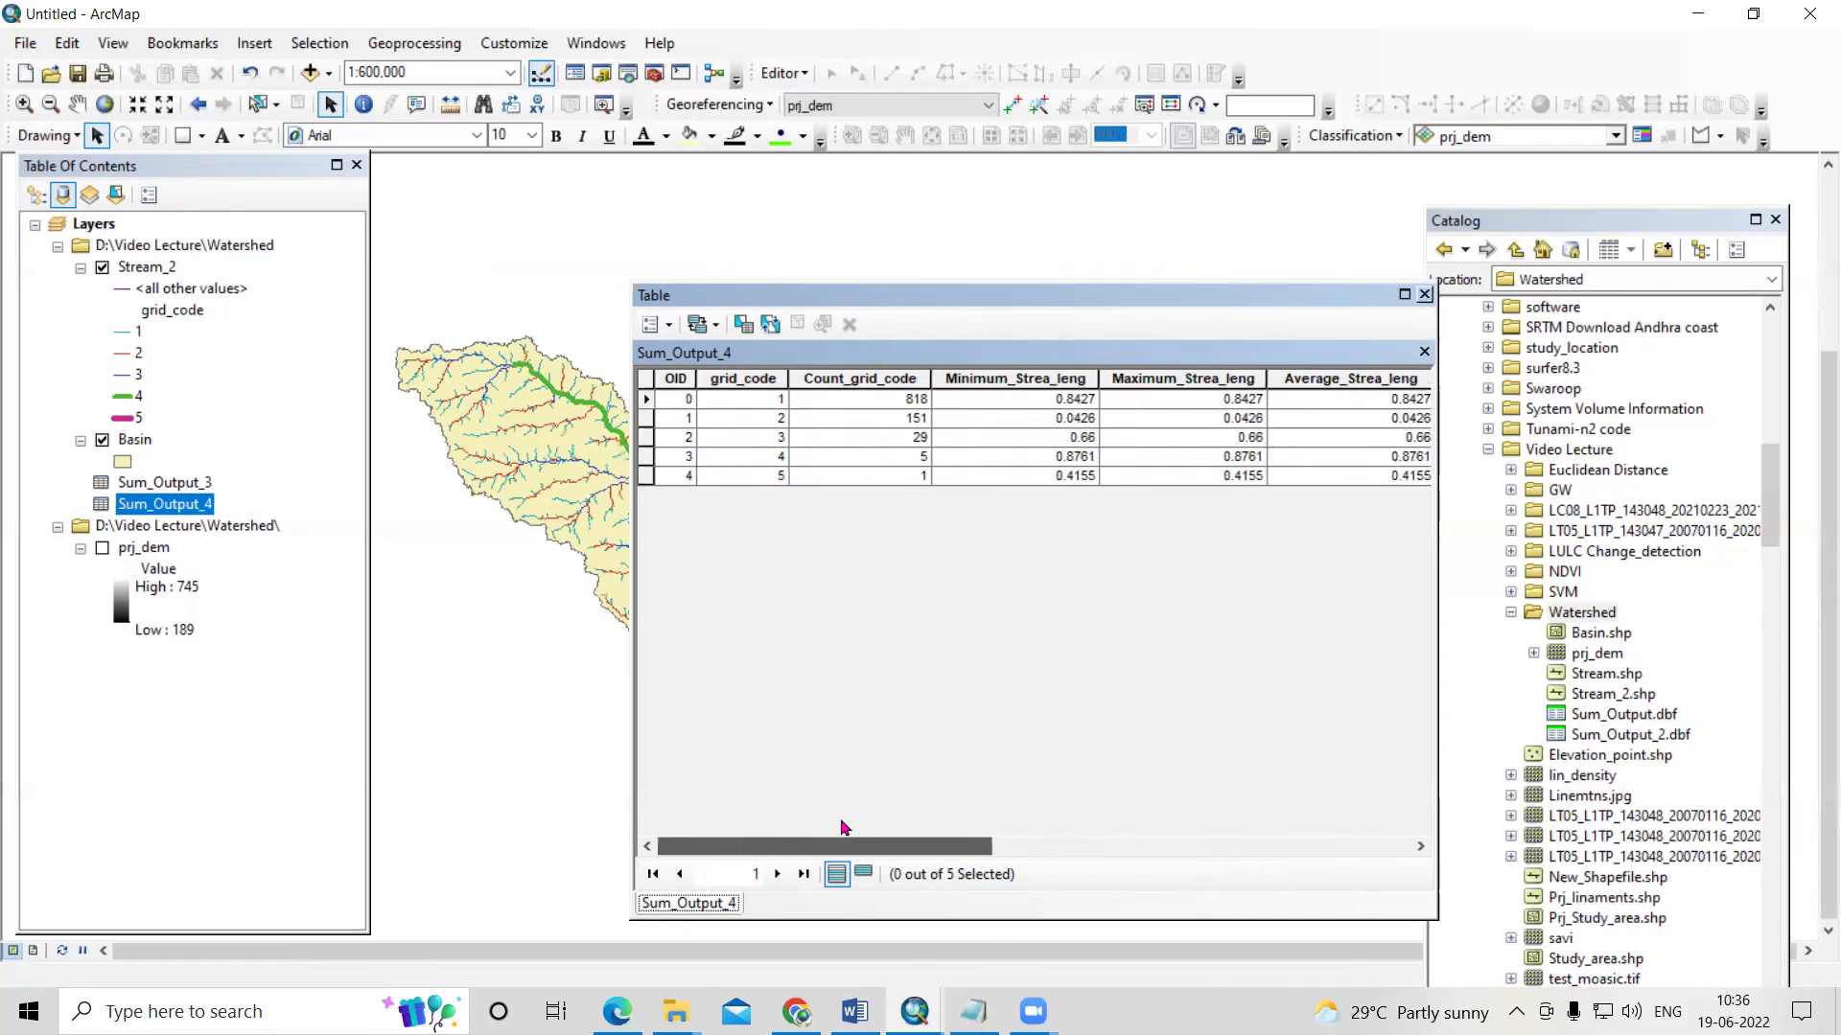
{"action": "left_click", "coordinate": [1423, 295]}
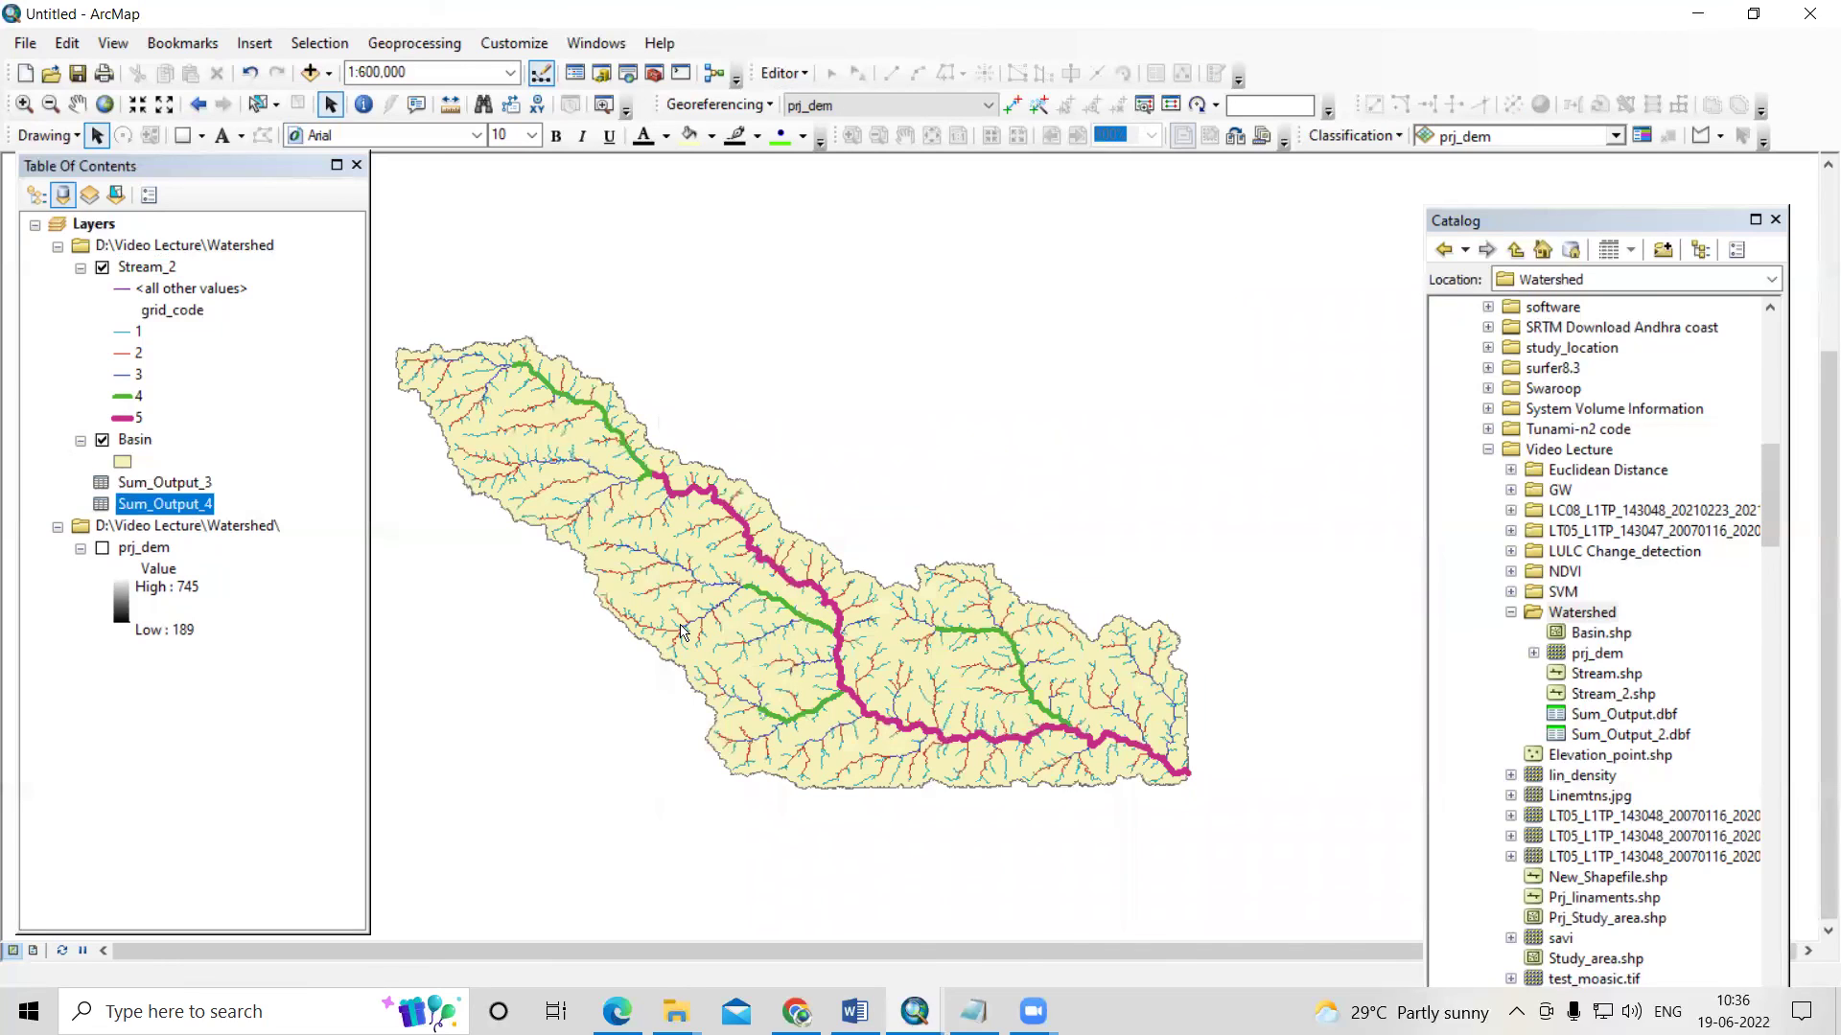
- Switch to the Notepad note that lists the merge, explode and planarize operations
{"action": "left_click", "coordinate": [973, 1011]}
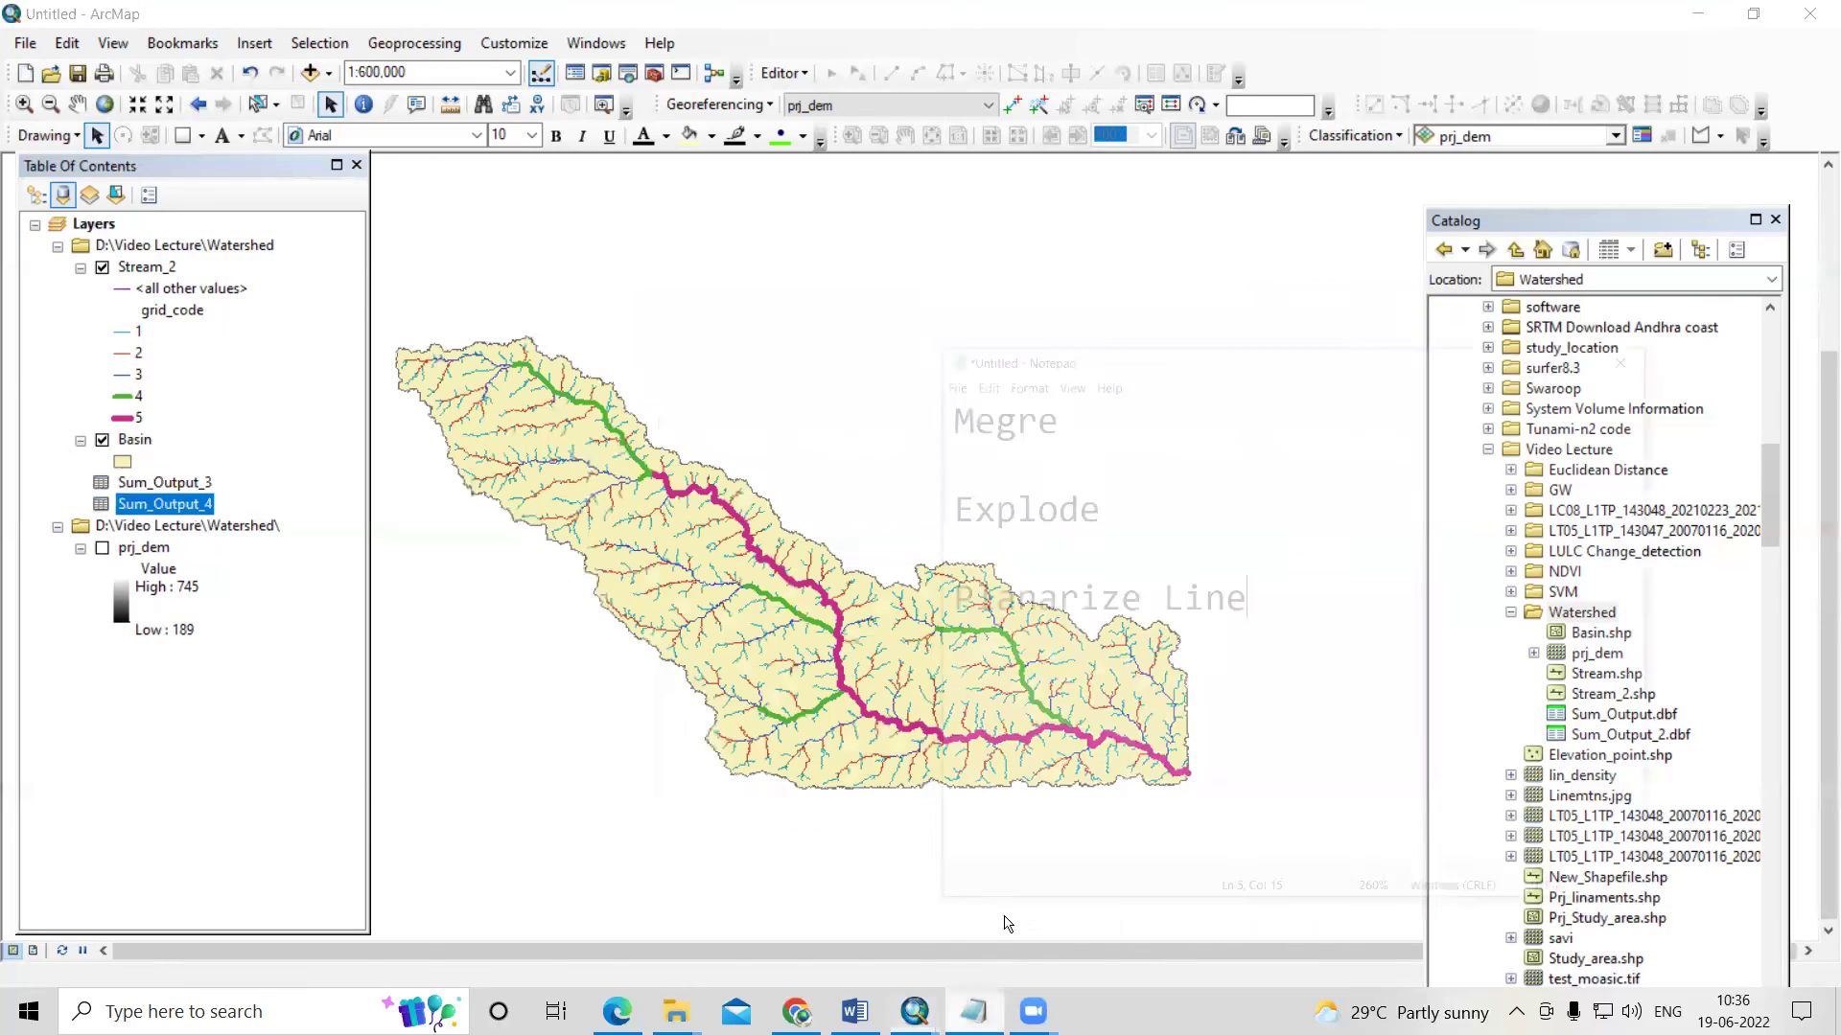